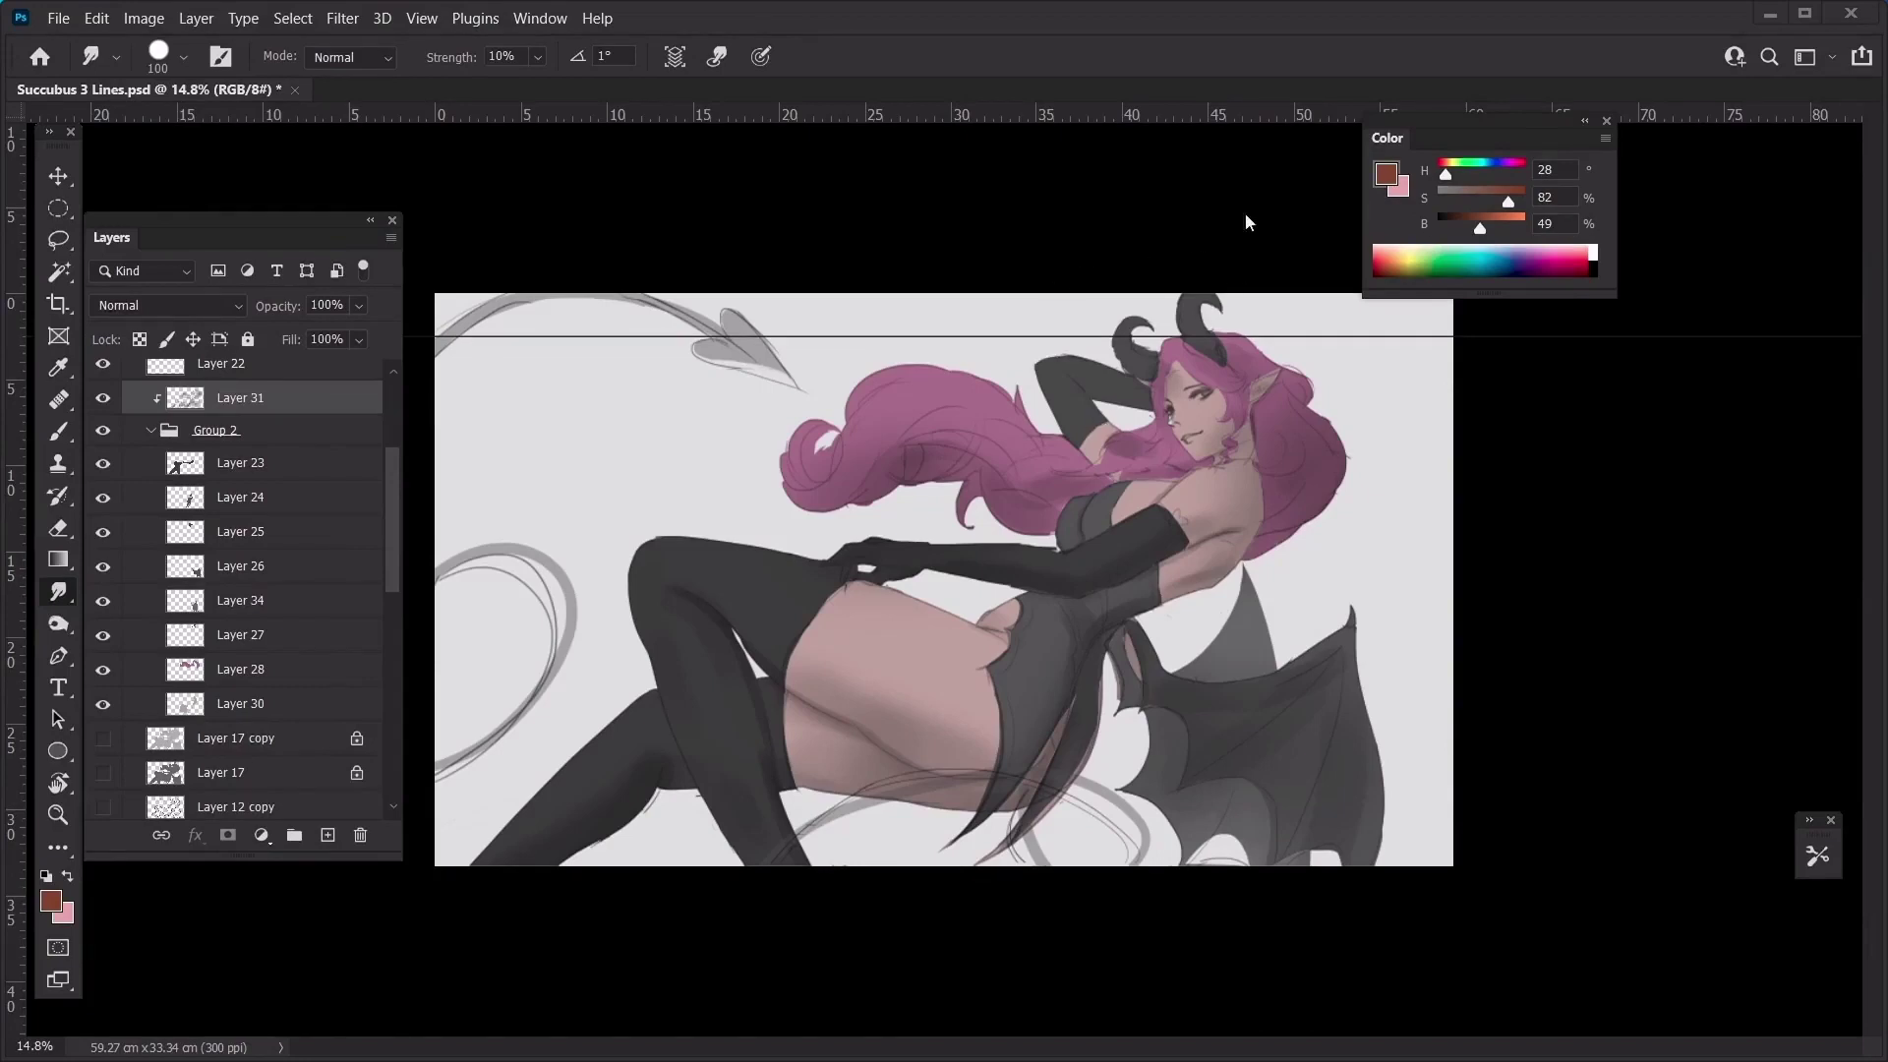
# Compare the artwork with and without the Layer 31 shading, and preview it in grayscale proof colors
pyautogui.moveTo(1450, 131); pyautogui.dragTo(1651, 150)
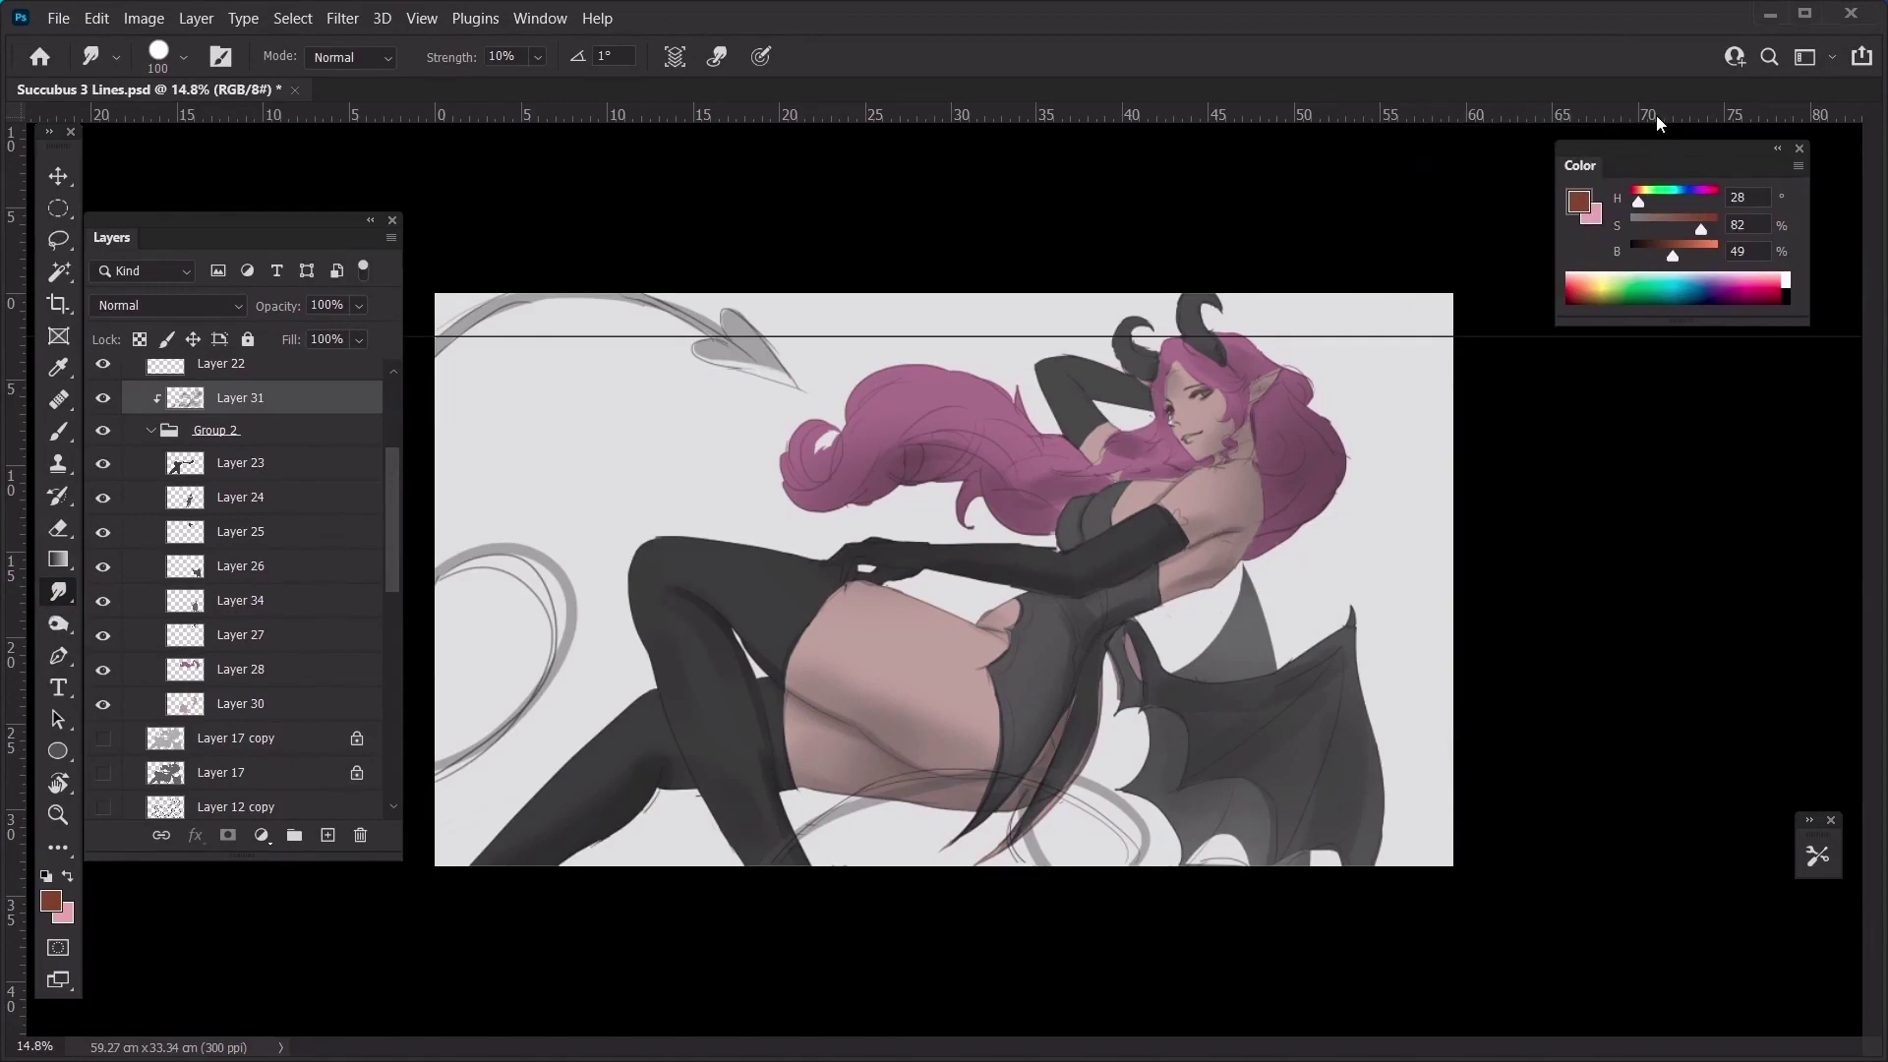
pyautogui.hotkey('ctrl', '+')
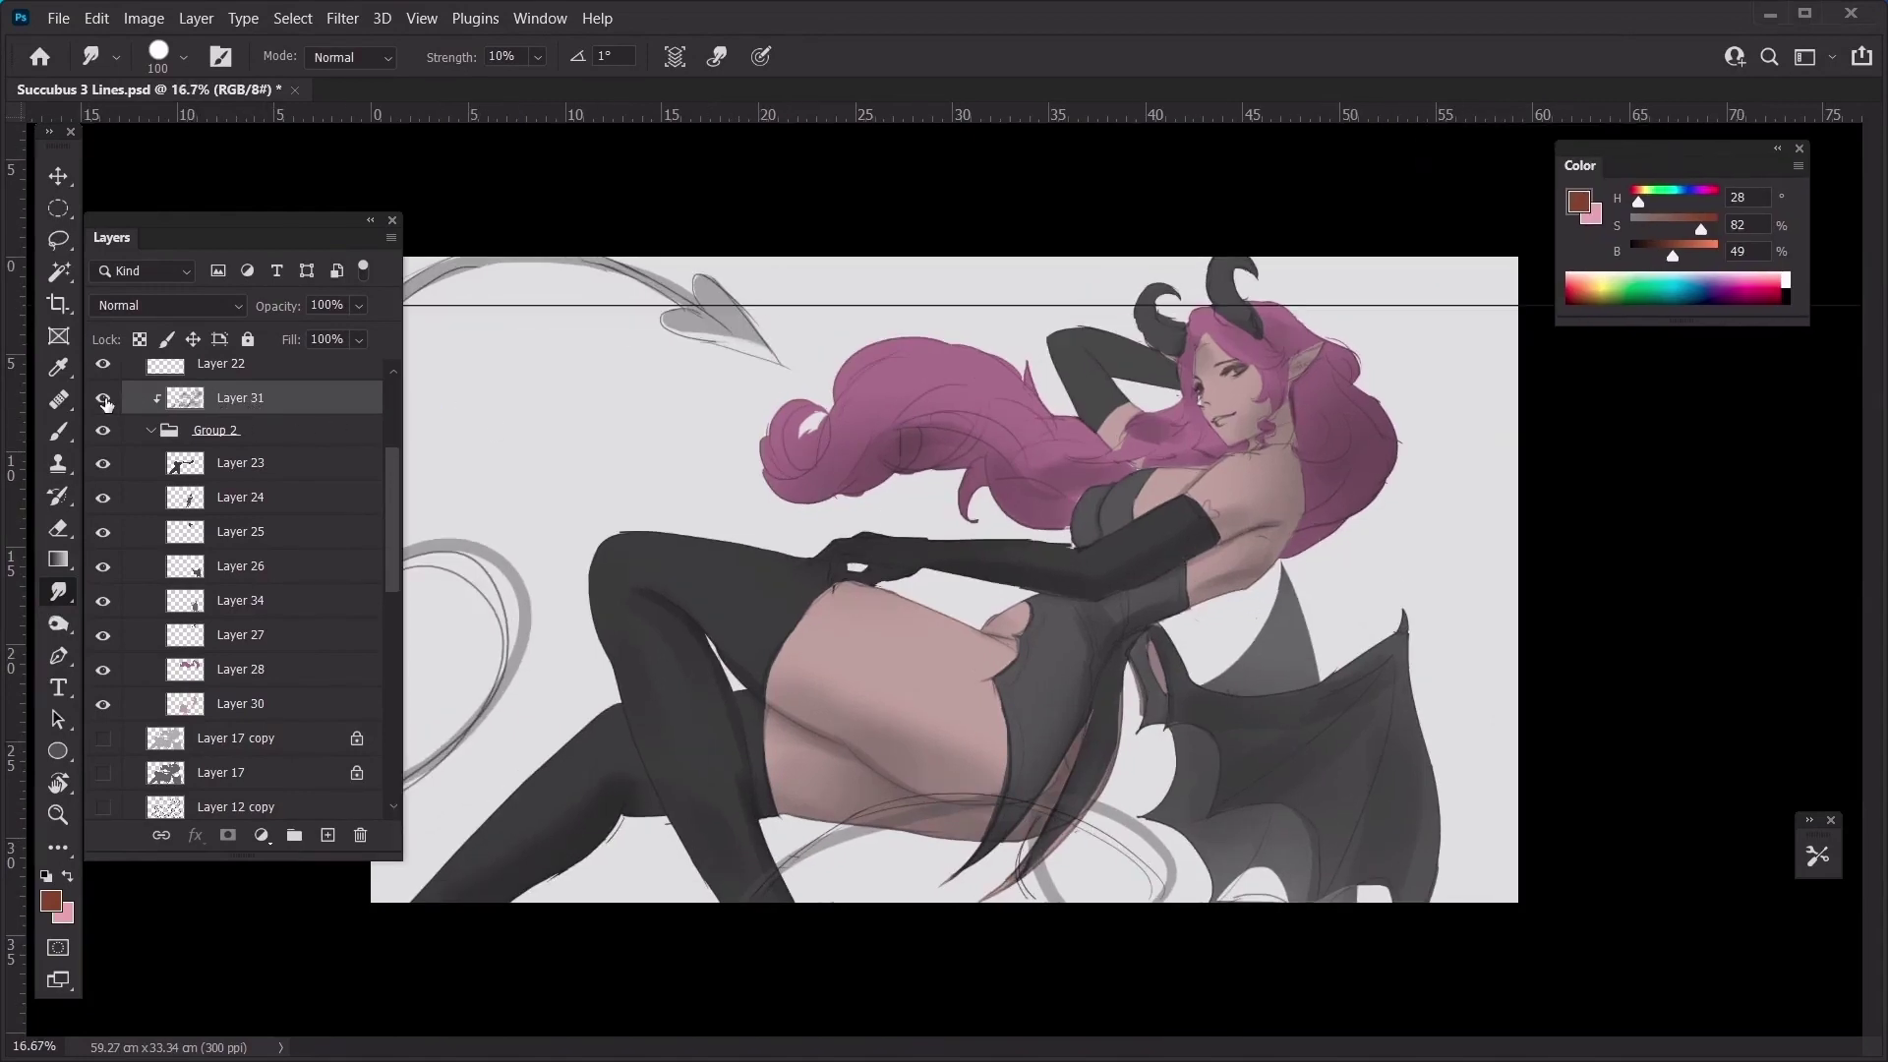
pyautogui.click(103, 398)
pyautogui.click(103, 398)
pyautogui.click(104, 398)
pyautogui.scroll(3, 261, 429)
pyautogui.hotkey('ctrl', 'y')
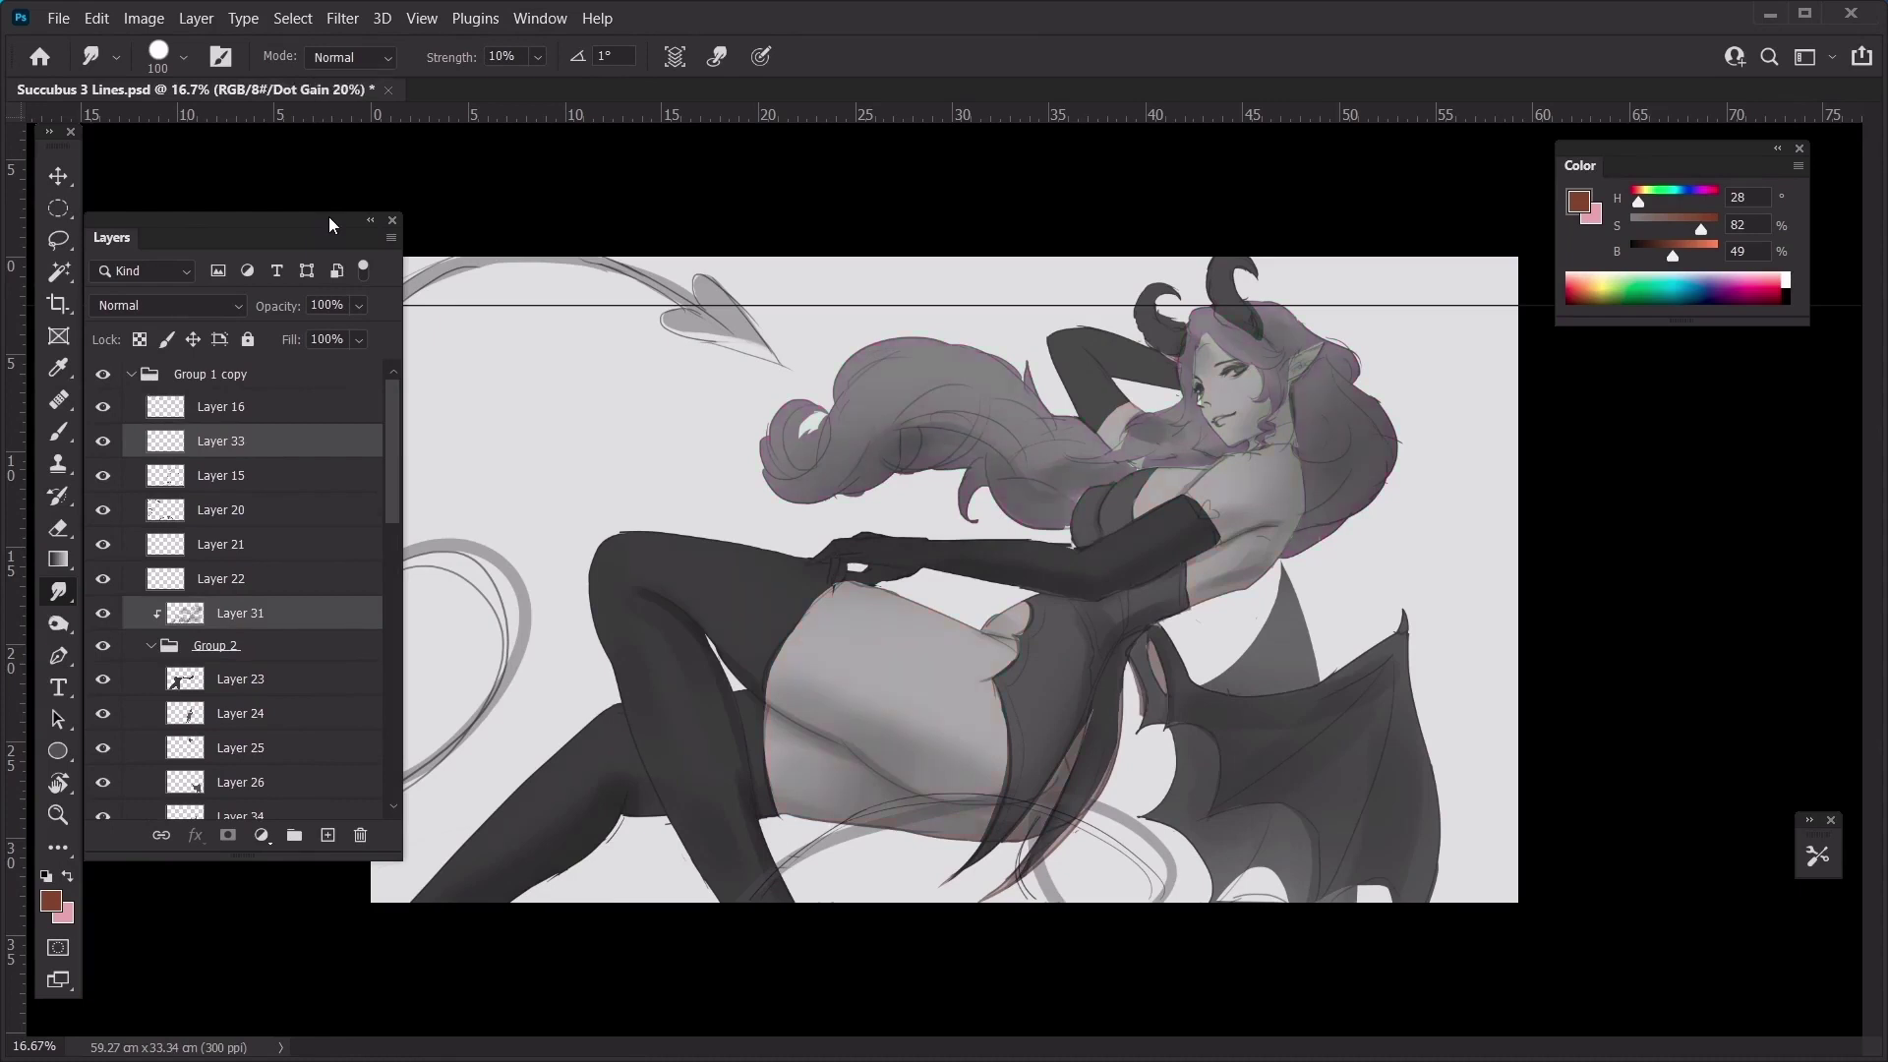
pyautogui.hotkey('ctrl', 'y')
# Duplicate the Layer 31 shading and place a copy directly above each color layer in Group 2
pyautogui.click(276, 615)
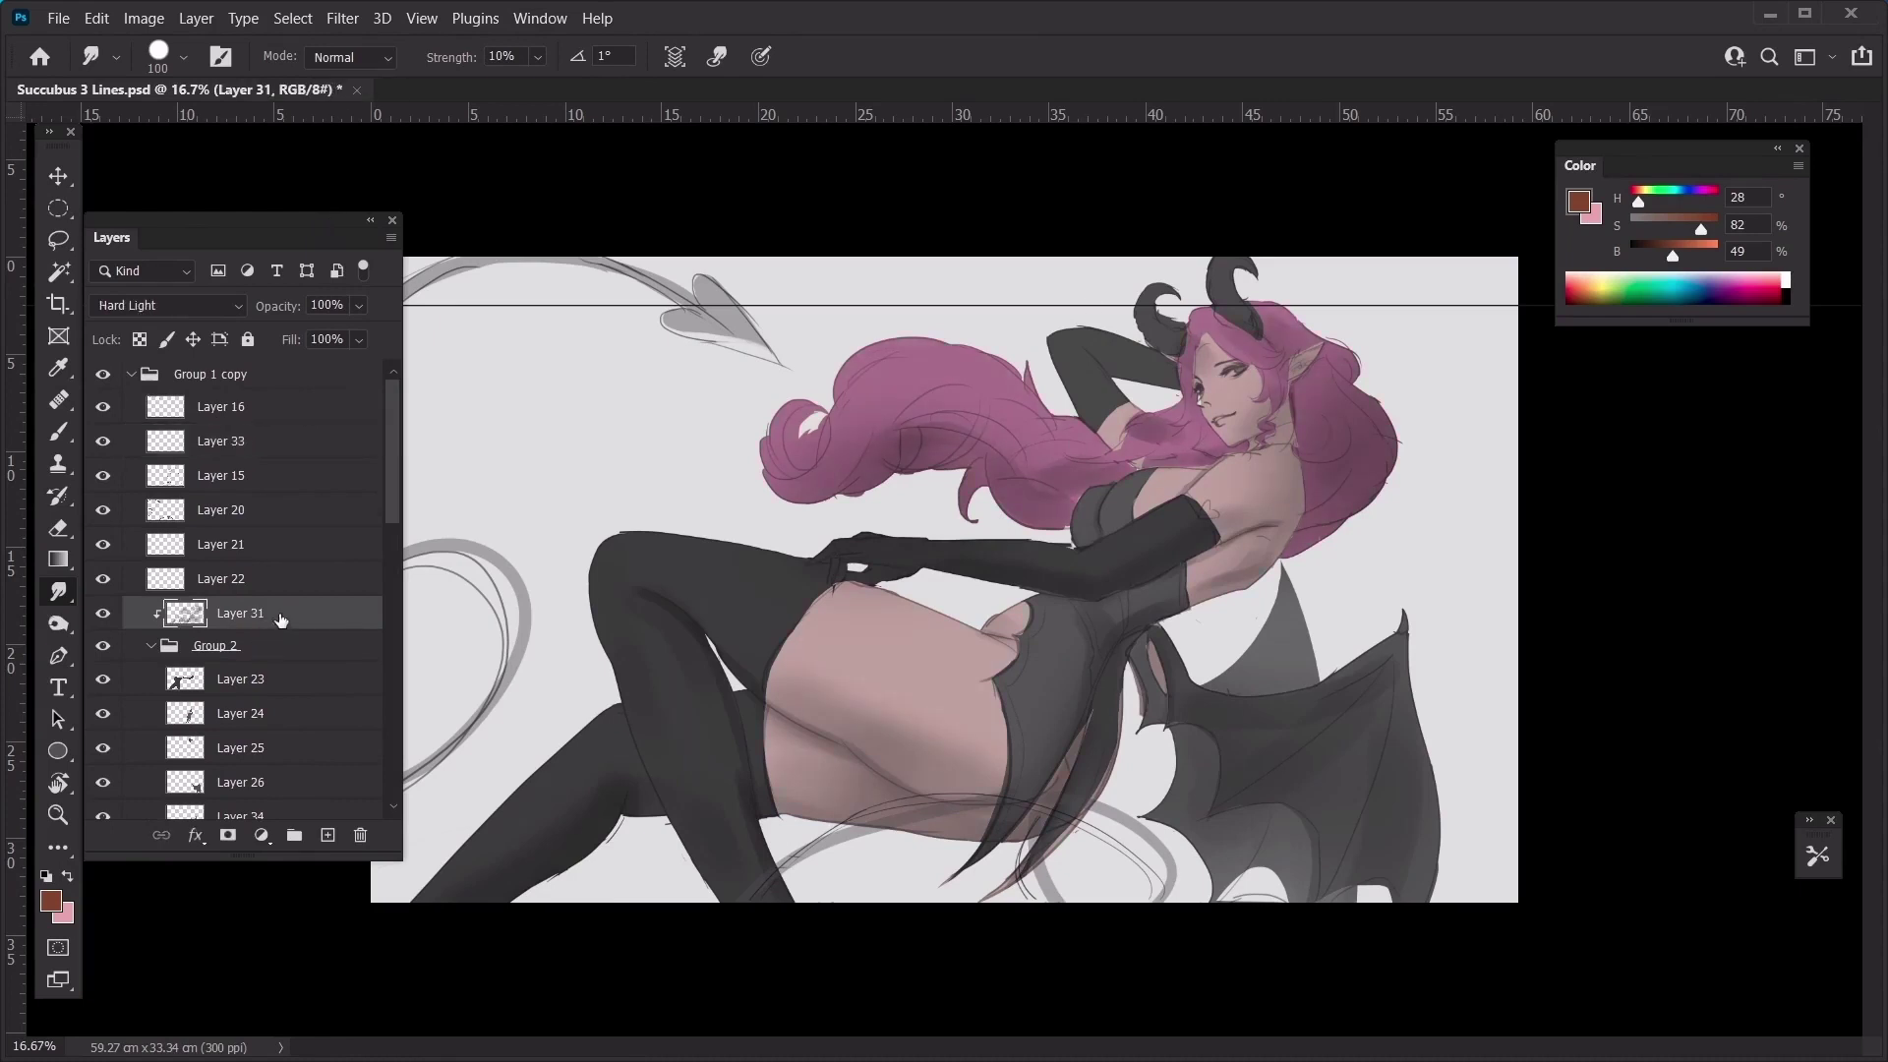
pyautogui.moveTo(395, 500); pyautogui.dragTo(390, 540)
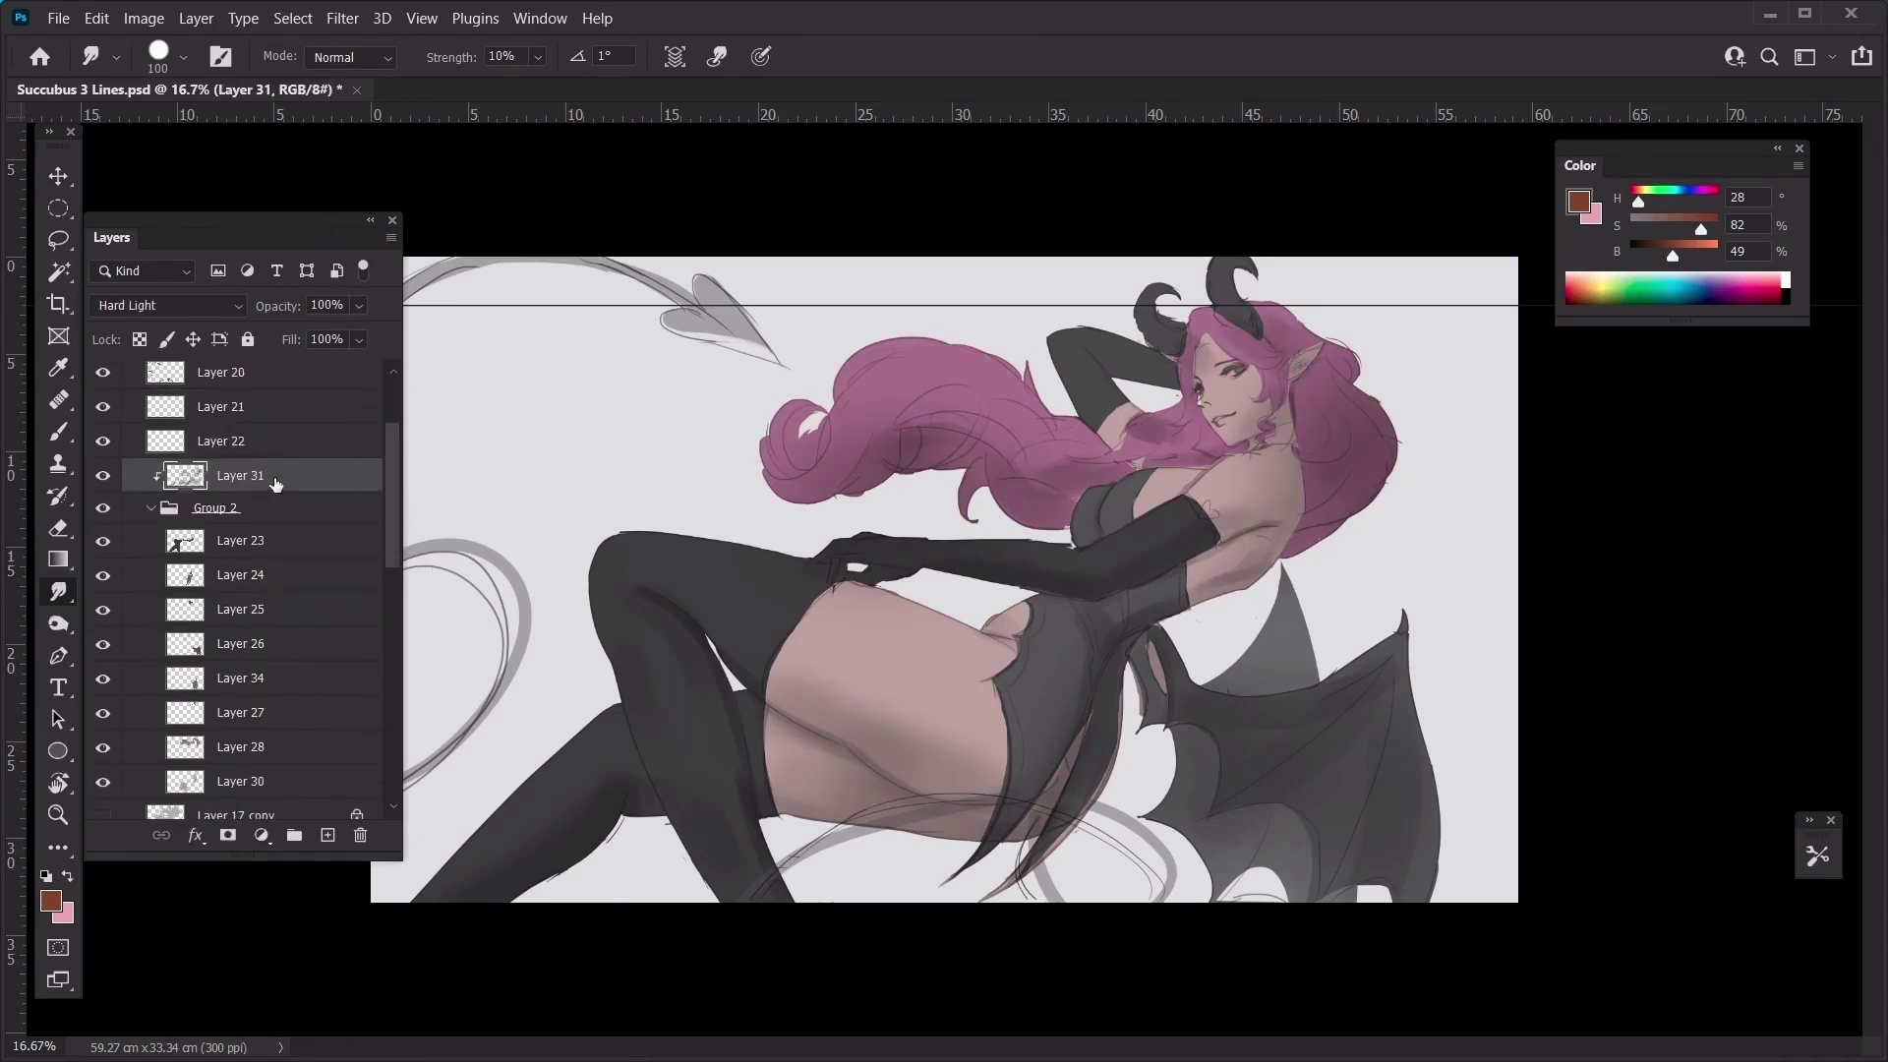
pyautogui.moveTo(272, 488); pyautogui.dragTo(263, 774)
pyautogui.moveTo(273, 610); pyautogui.dragTo(242, 725)
pyautogui.moveTo(242, 712); pyautogui.dragTo(239, 805)
pyautogui.scroll(-3, 231, 723)
pyautogui.click(227, 712)
pyautogui.moveTo(231, 682); pyautogui.dragTo(224, 728)
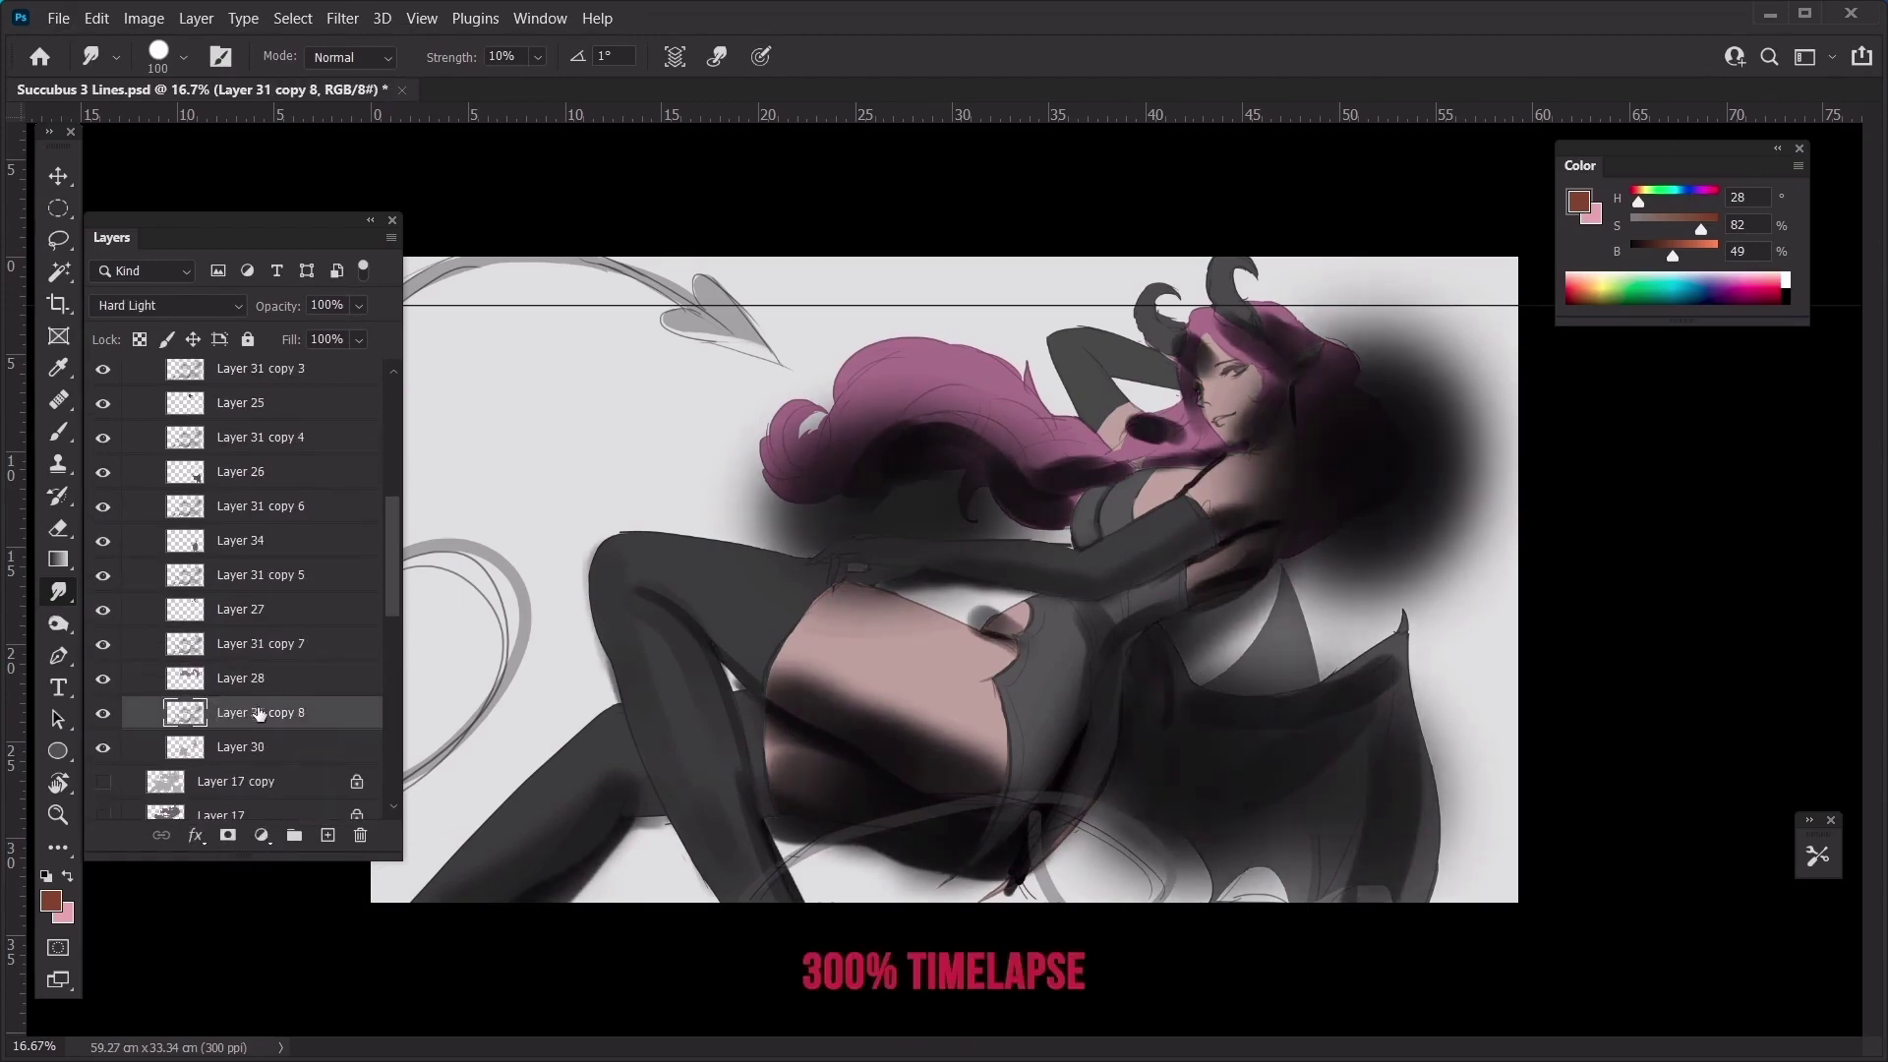
# Create clipping masks for Layer 31 copies 8, 7, 5 and 6 on the color layers beneath them
pyautogui.rightClick(268, 713)
pyautogui.click(331, 498)
pyautogui.rightClick(255, 644)
pyautogui.click(332, 499)
pyautogui.rightClick(248, 576)
pyautogui.click(320, 498)
pyautogui.rightClick(264, 507)
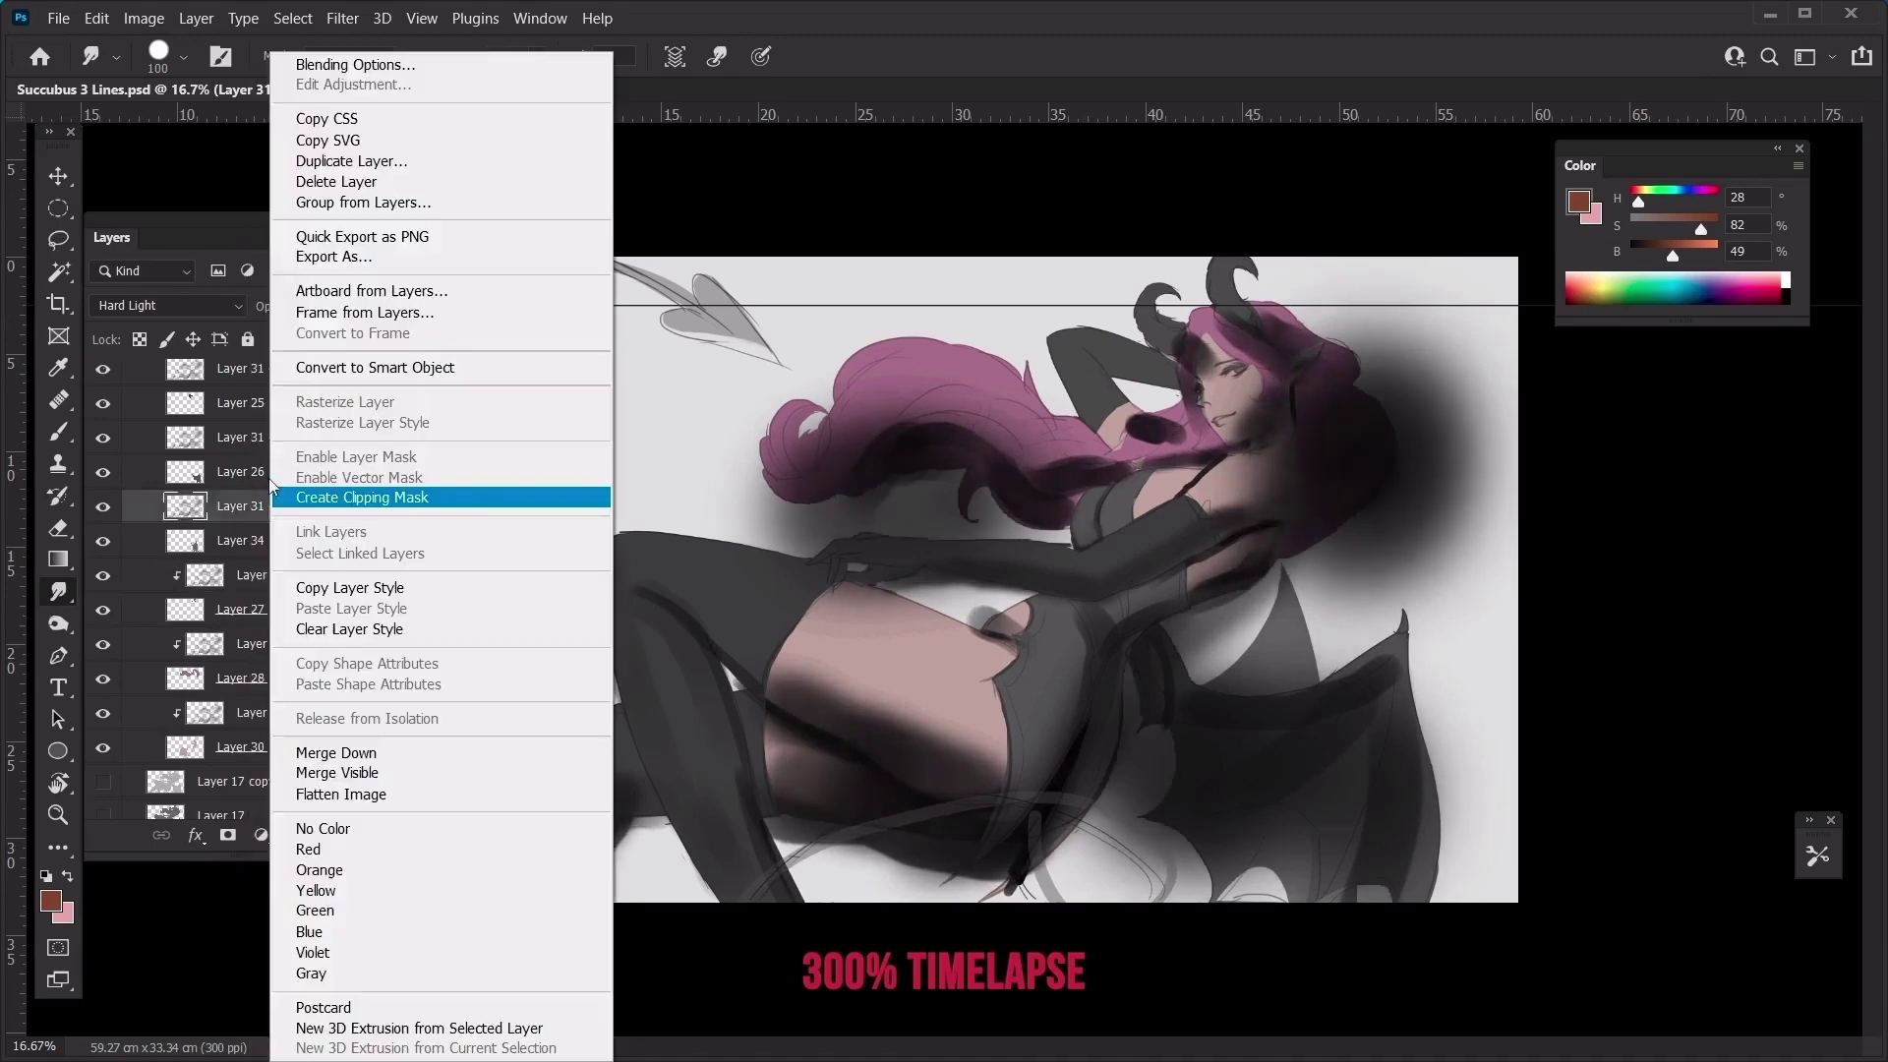
pyautogui.click(319, 498)
# Create clipping masks for Layer 31 copies 4, 3 and 2 on the color layers beneath them
pyautogui.rightClick(241, 436)
pyautogui.click(333, 499)
pyautogui.rightClick(278, 369)
pyautogui.click(339, 498)
pyautogui.scroll(2, 246, 400)
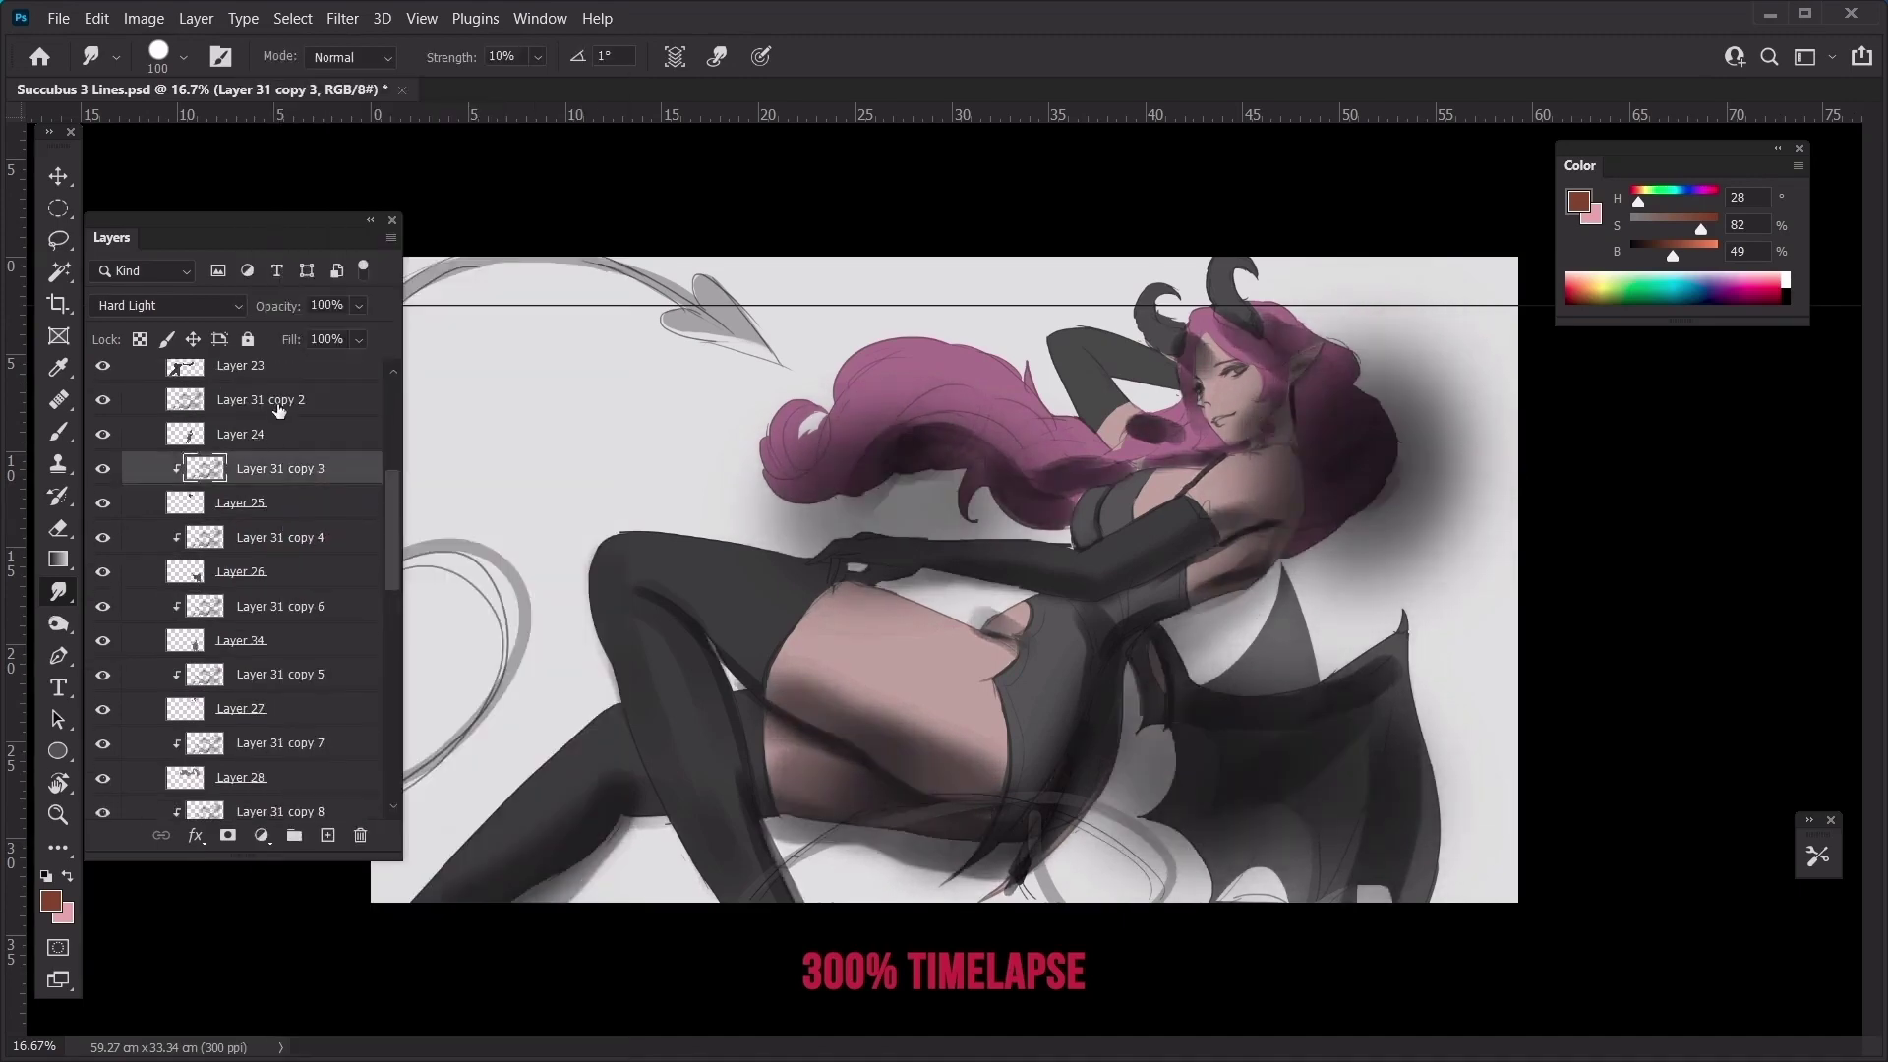
pyautogui.rightClick(274, 406)
pyautogui.click(339, 499)
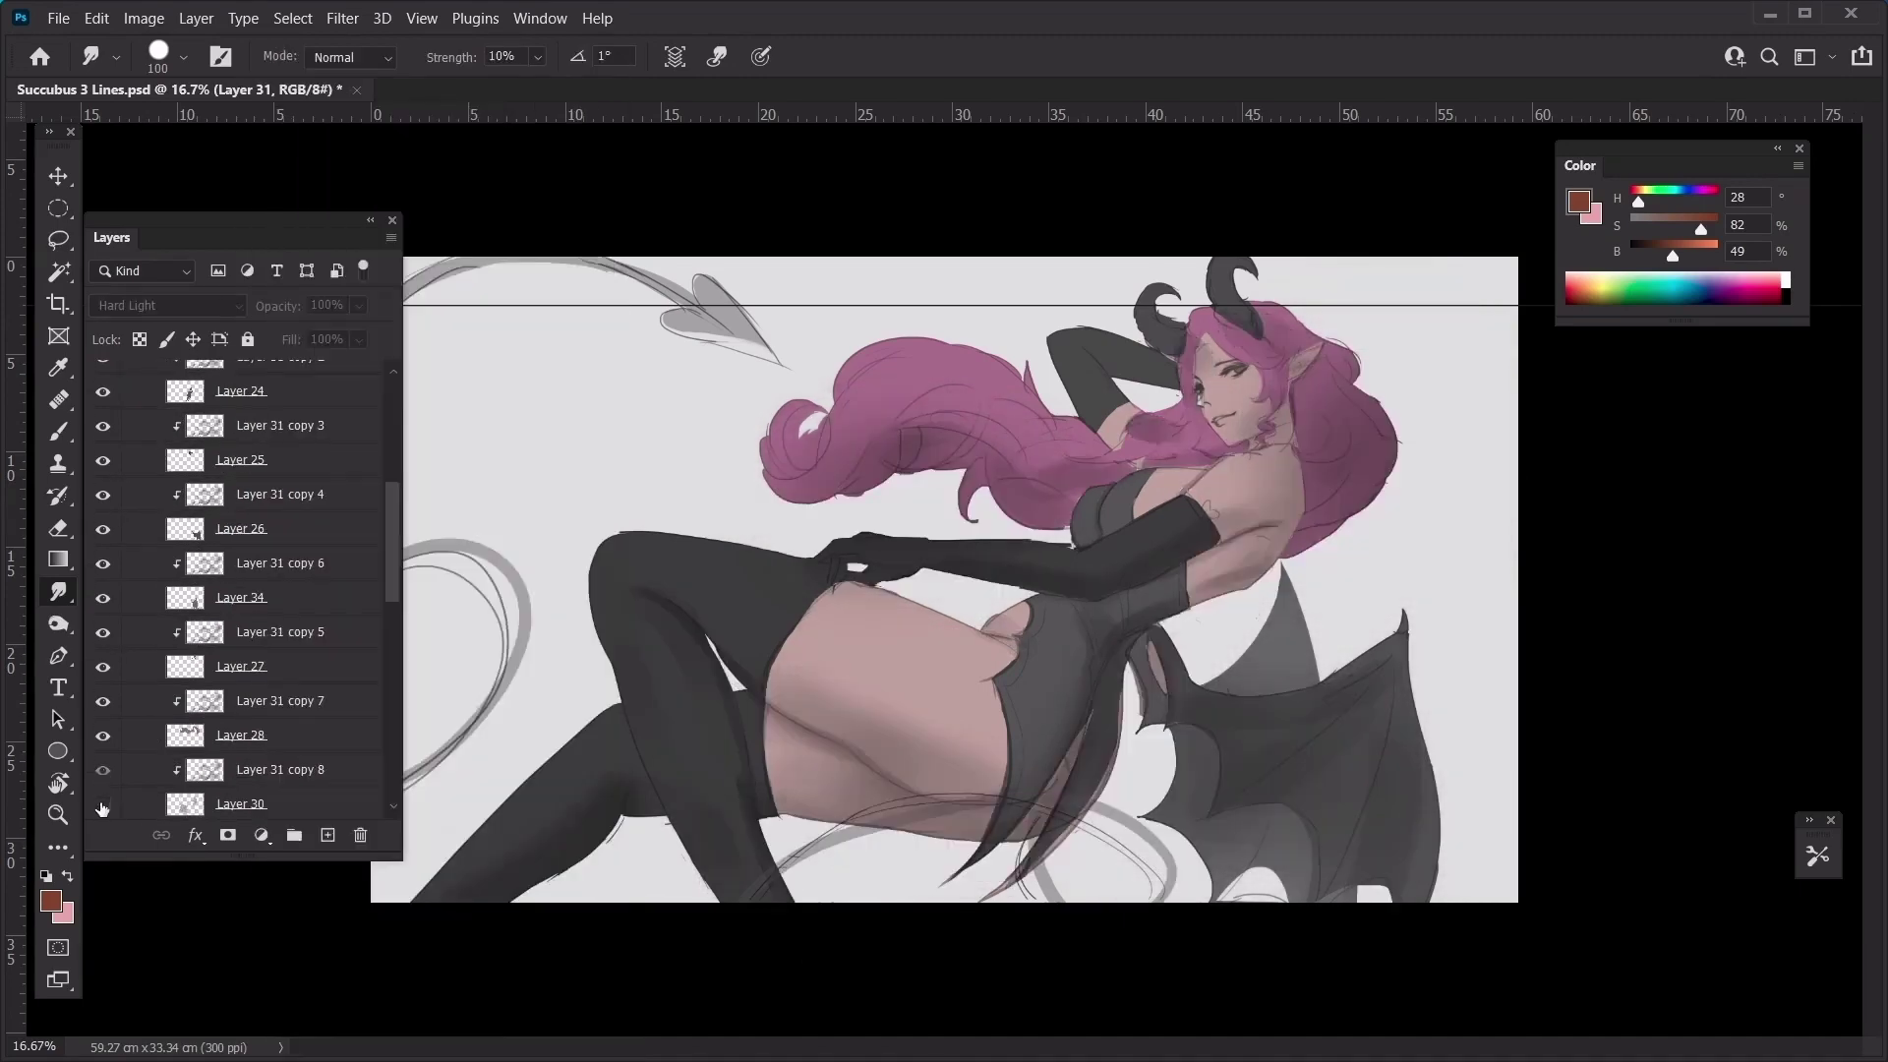
# Compare the skin with and without the shading of Layer 31 copy 8, and select that layer
pyautogui.click(100, 804)
pyautogui.click(106, 775)
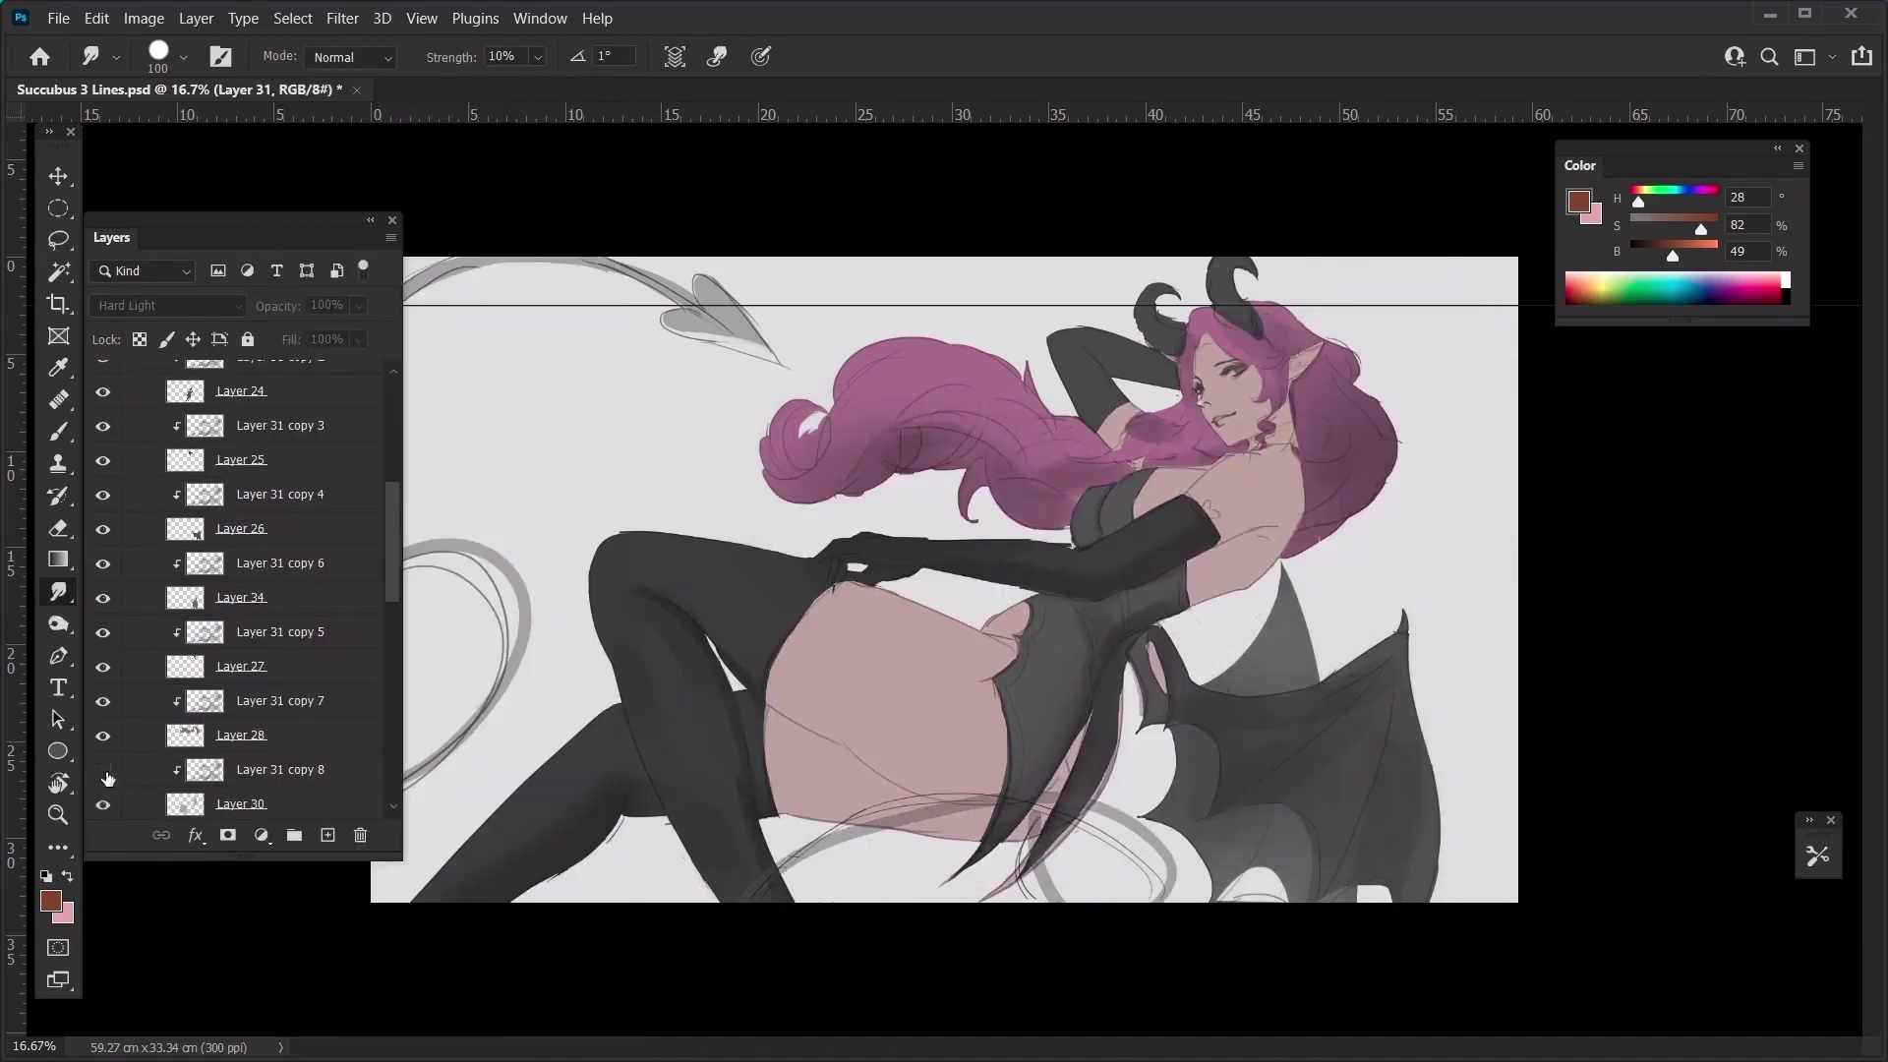
pyautogui.click(107, 776)
pyautogui.click(103, 771)
pyautogui.click(266, 769)
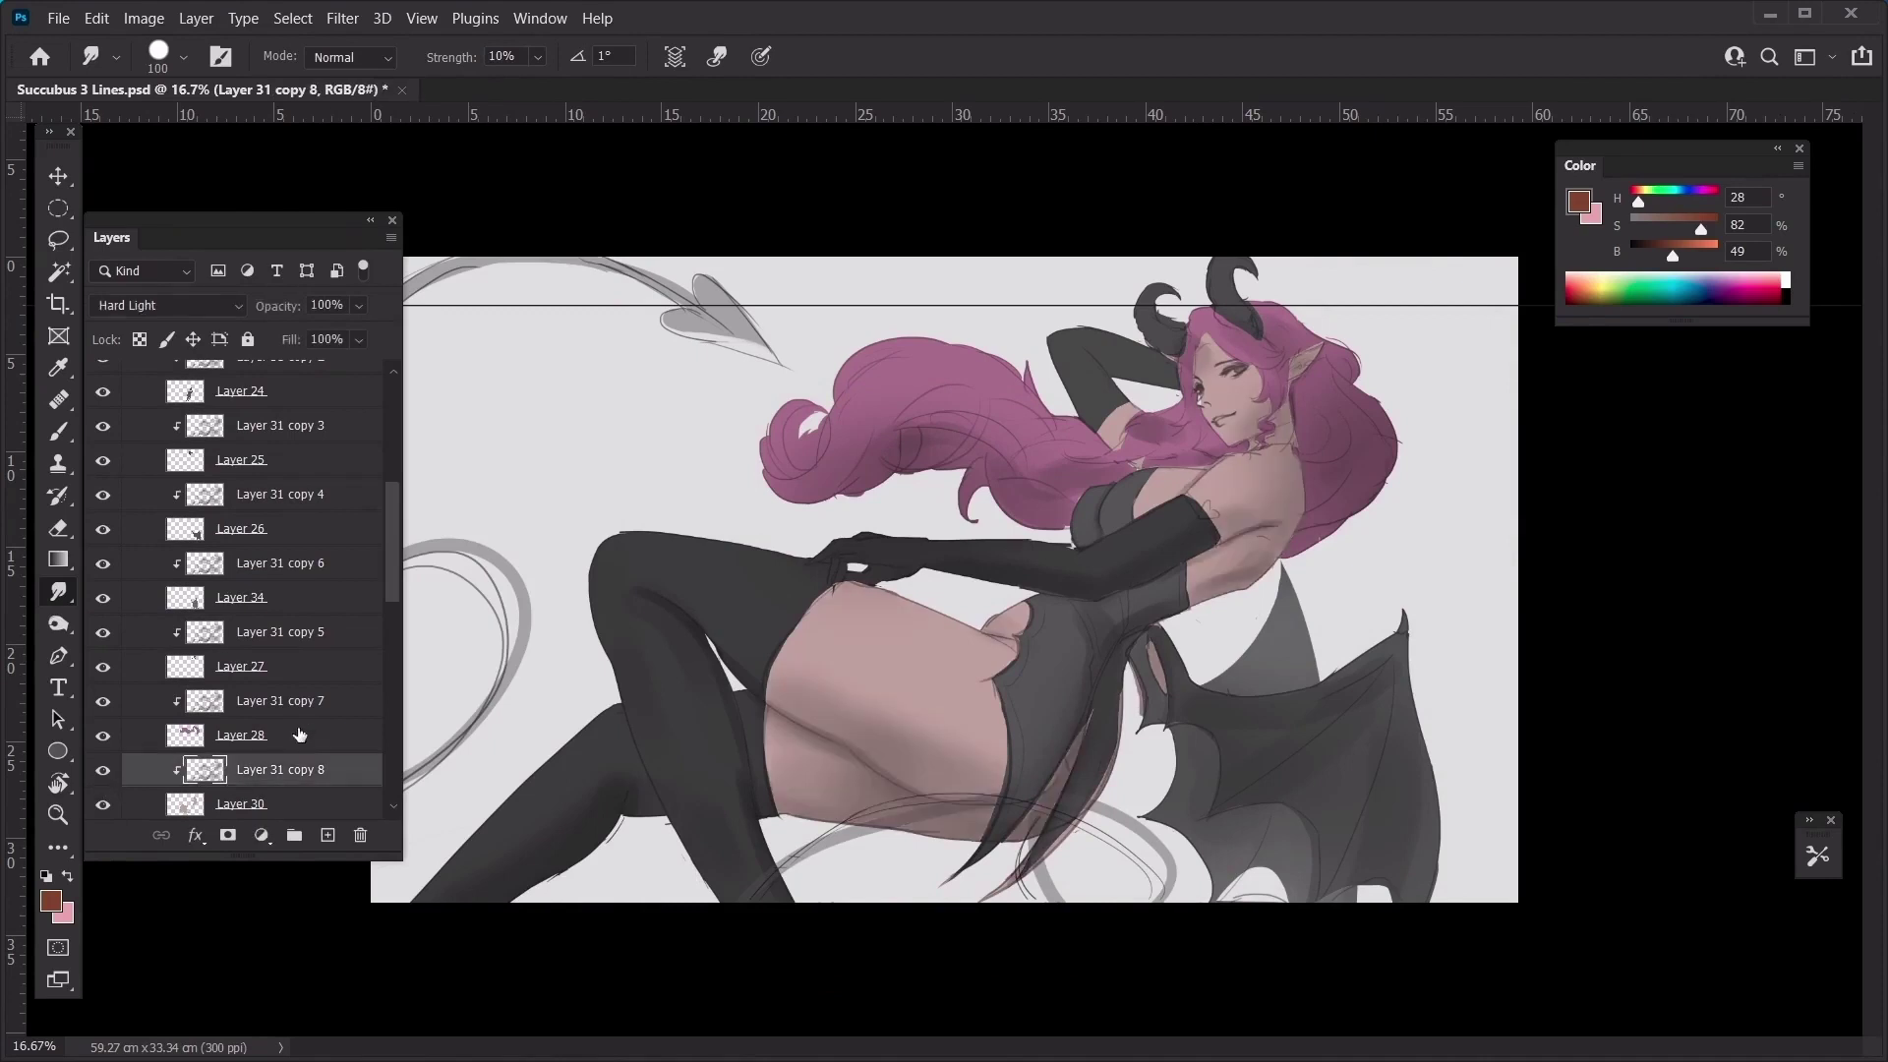
# Shift the midtones of the skin shading on Layer 31 copy 8 toward red and yellow with Color Balance
pyautogui.hotkey('ctrl', 'b')
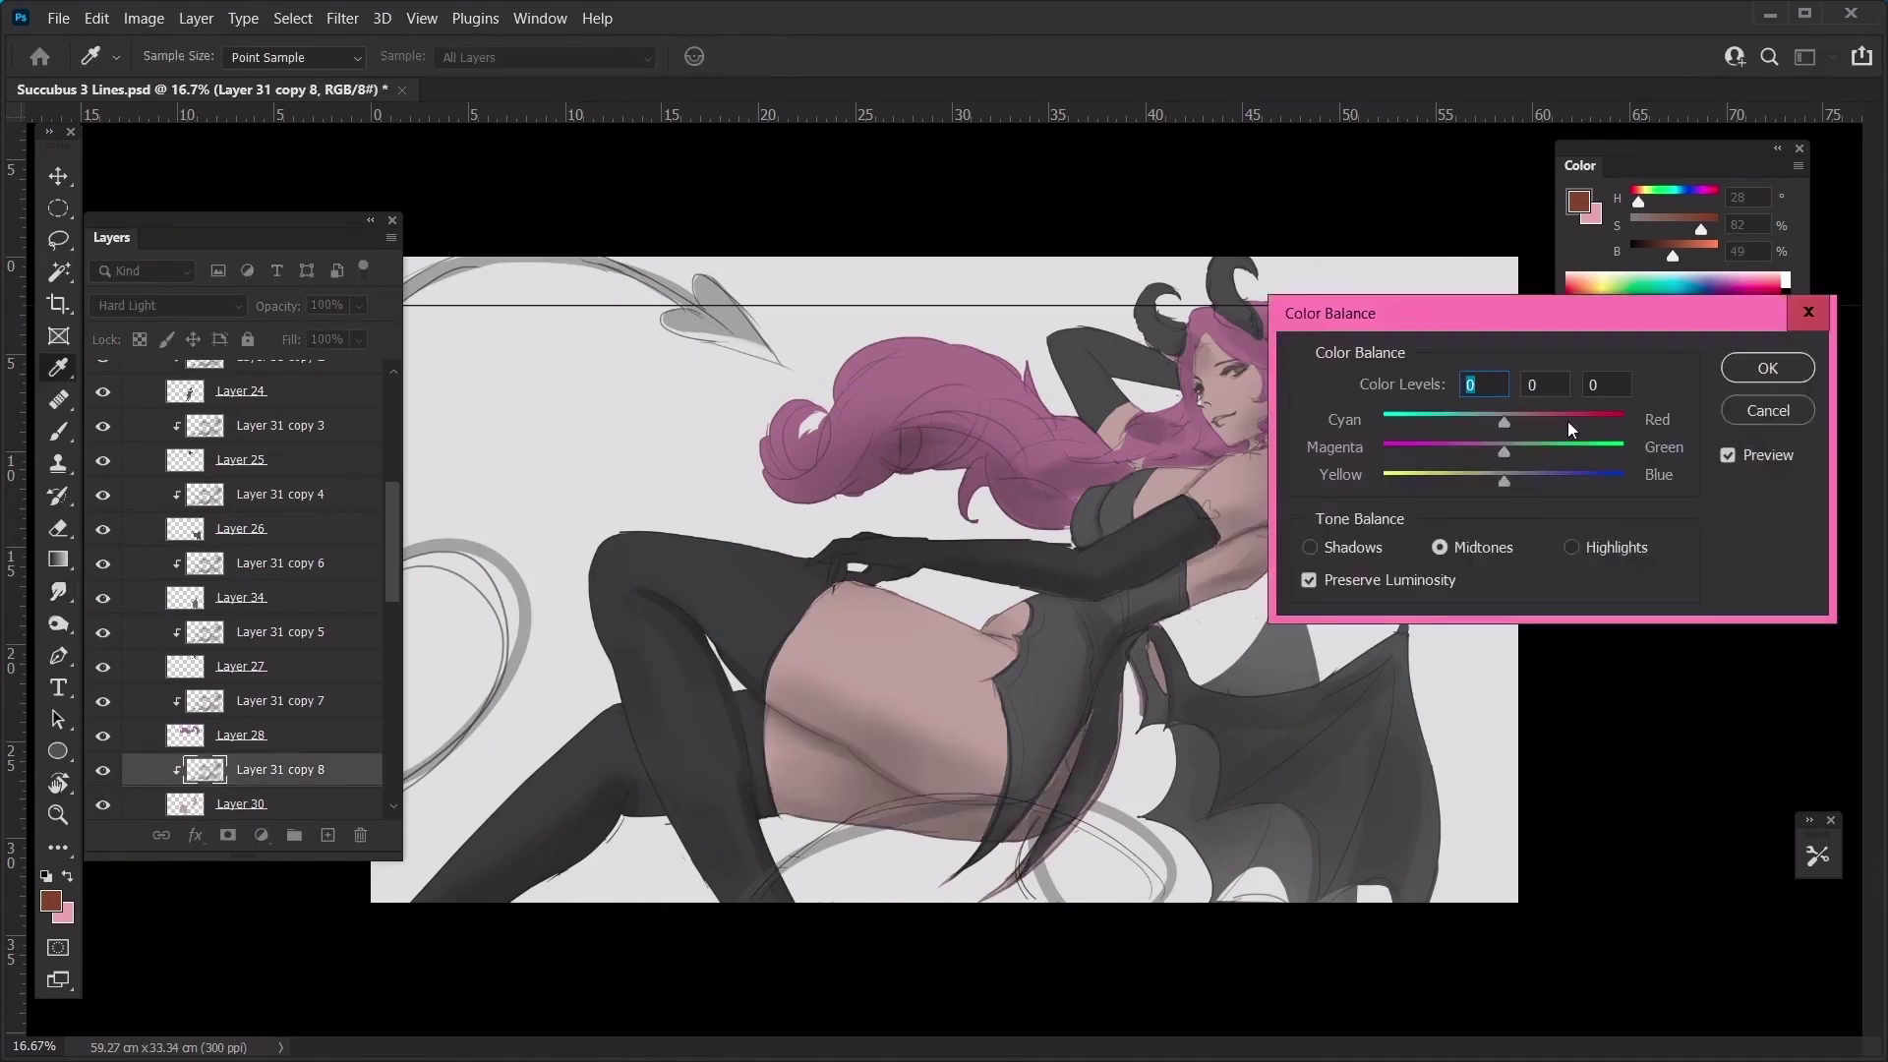
pyautogui.click(1570, 423)
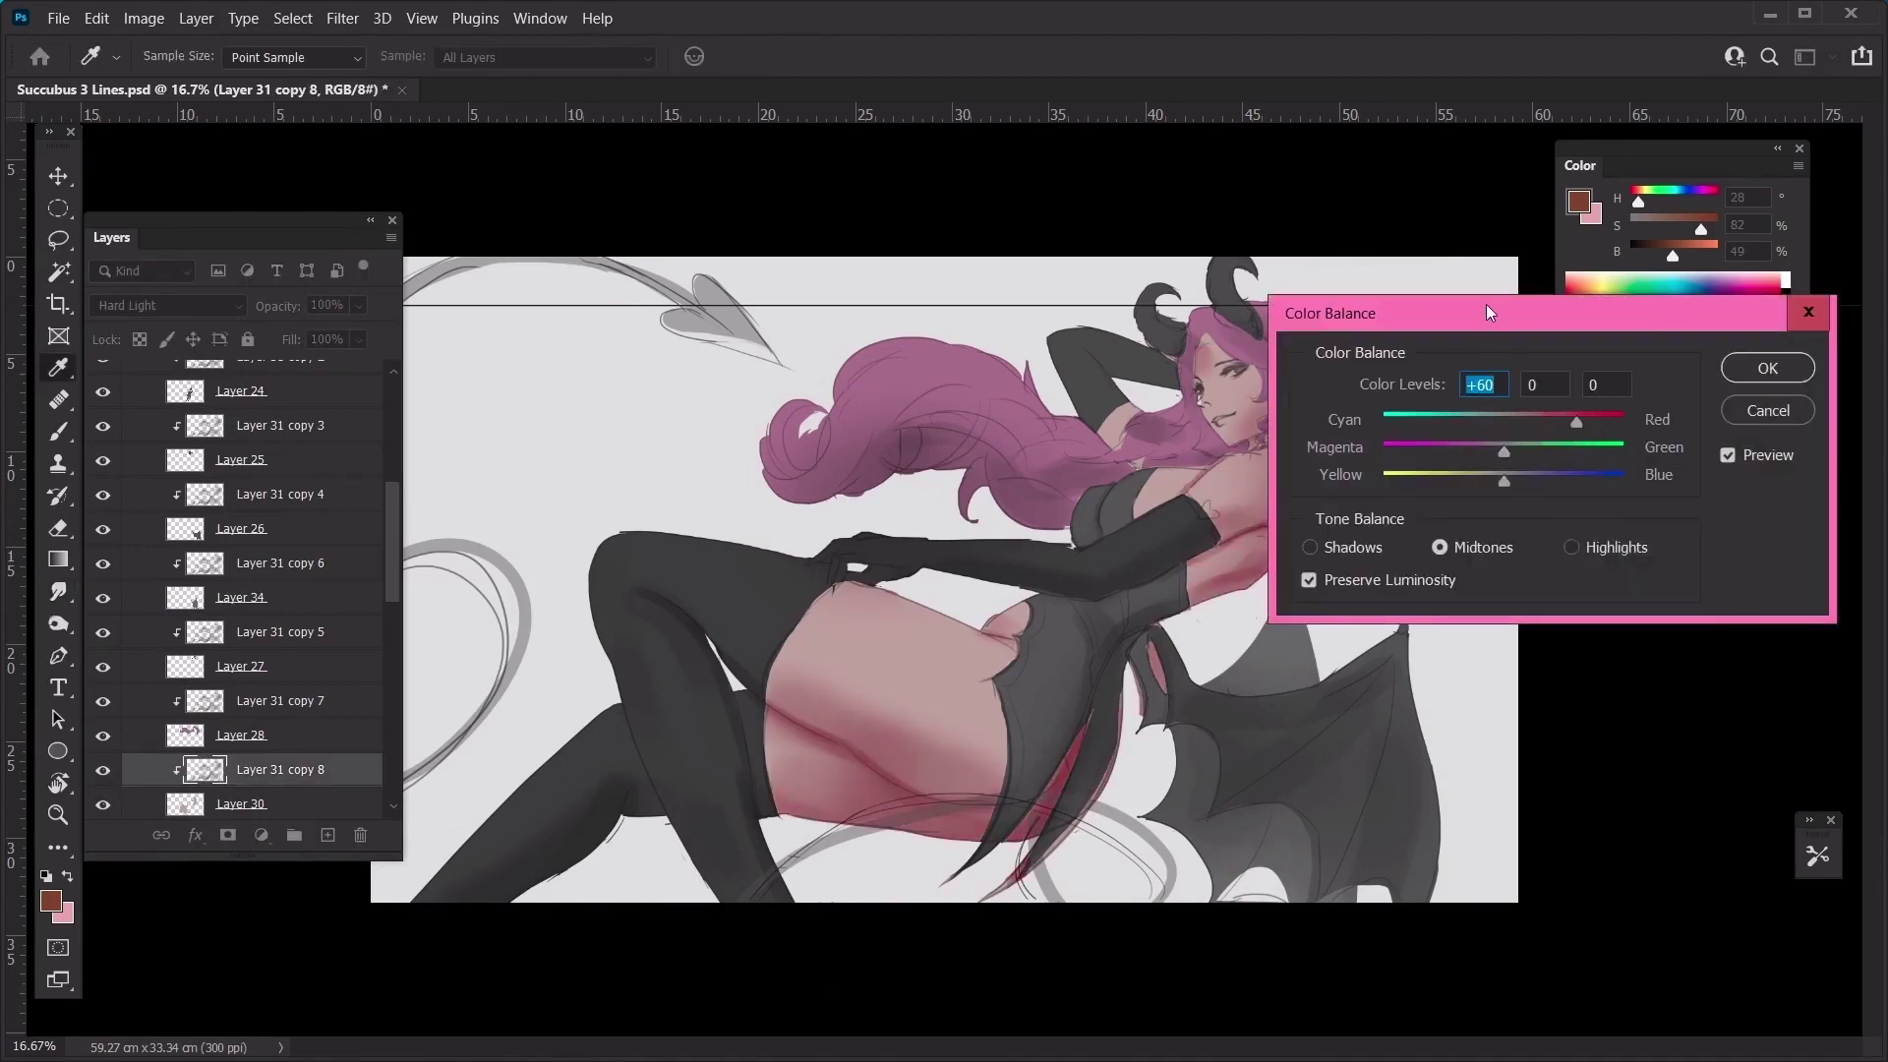
pyautogui.moveTo(1488, 312); pyautogui.dragTo(1687, 395)
pyautogui.moveTo(1764, 466); pyautogui.dragTo(1771, 472)
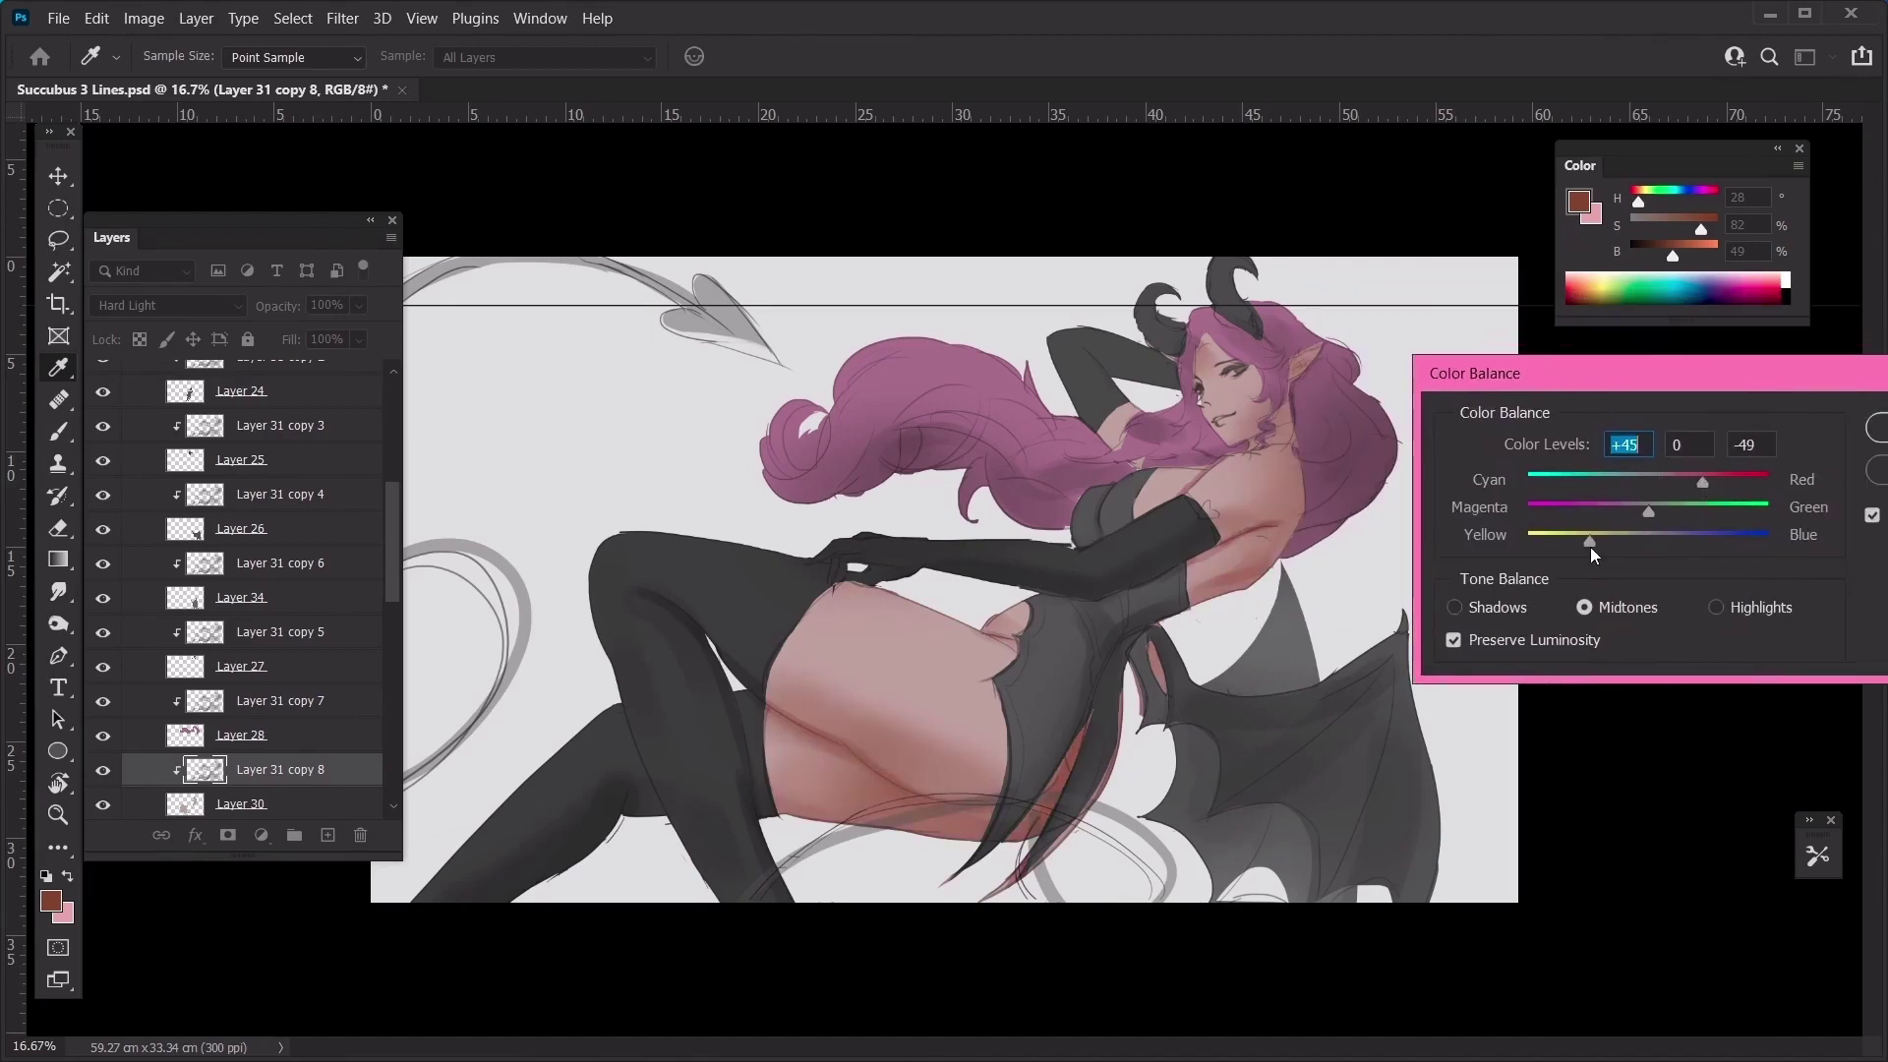
pyautogui.moveTo(1590, 547); pyautogui.dragTo(1614, 550)
pyautogui.click(1696, 482)
pyautogui.click(1650, 507)
pyautogui.press('Return')
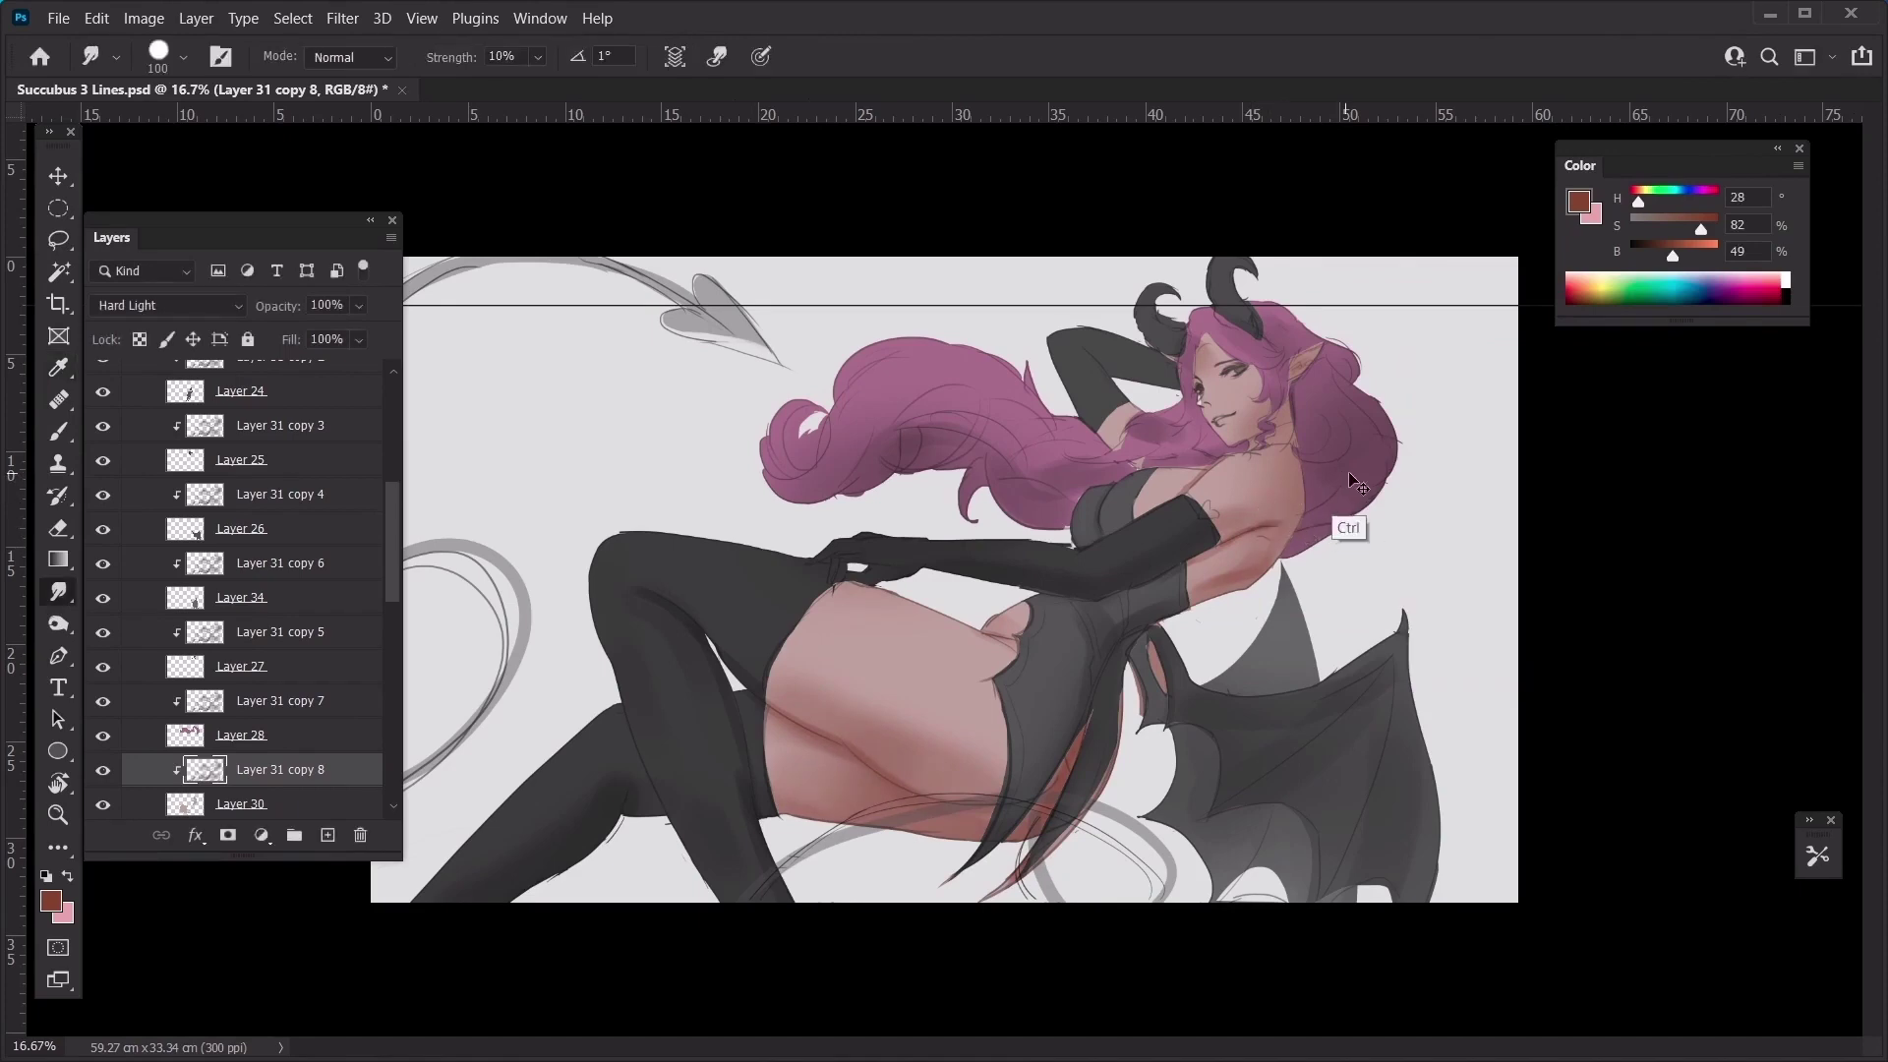
# Shift the hair shading on Layer 31 copy 7 toward a redder pink with Color Balance
pyautogui.hotkey('alt', ']')
pyautogui.hotkey('ctrl', 'b')
pyautogui.moveTo(914, 229); pyautogui.dragTo(1598, 472)
pyautogui.press('Return')
pyautogui.press('r')
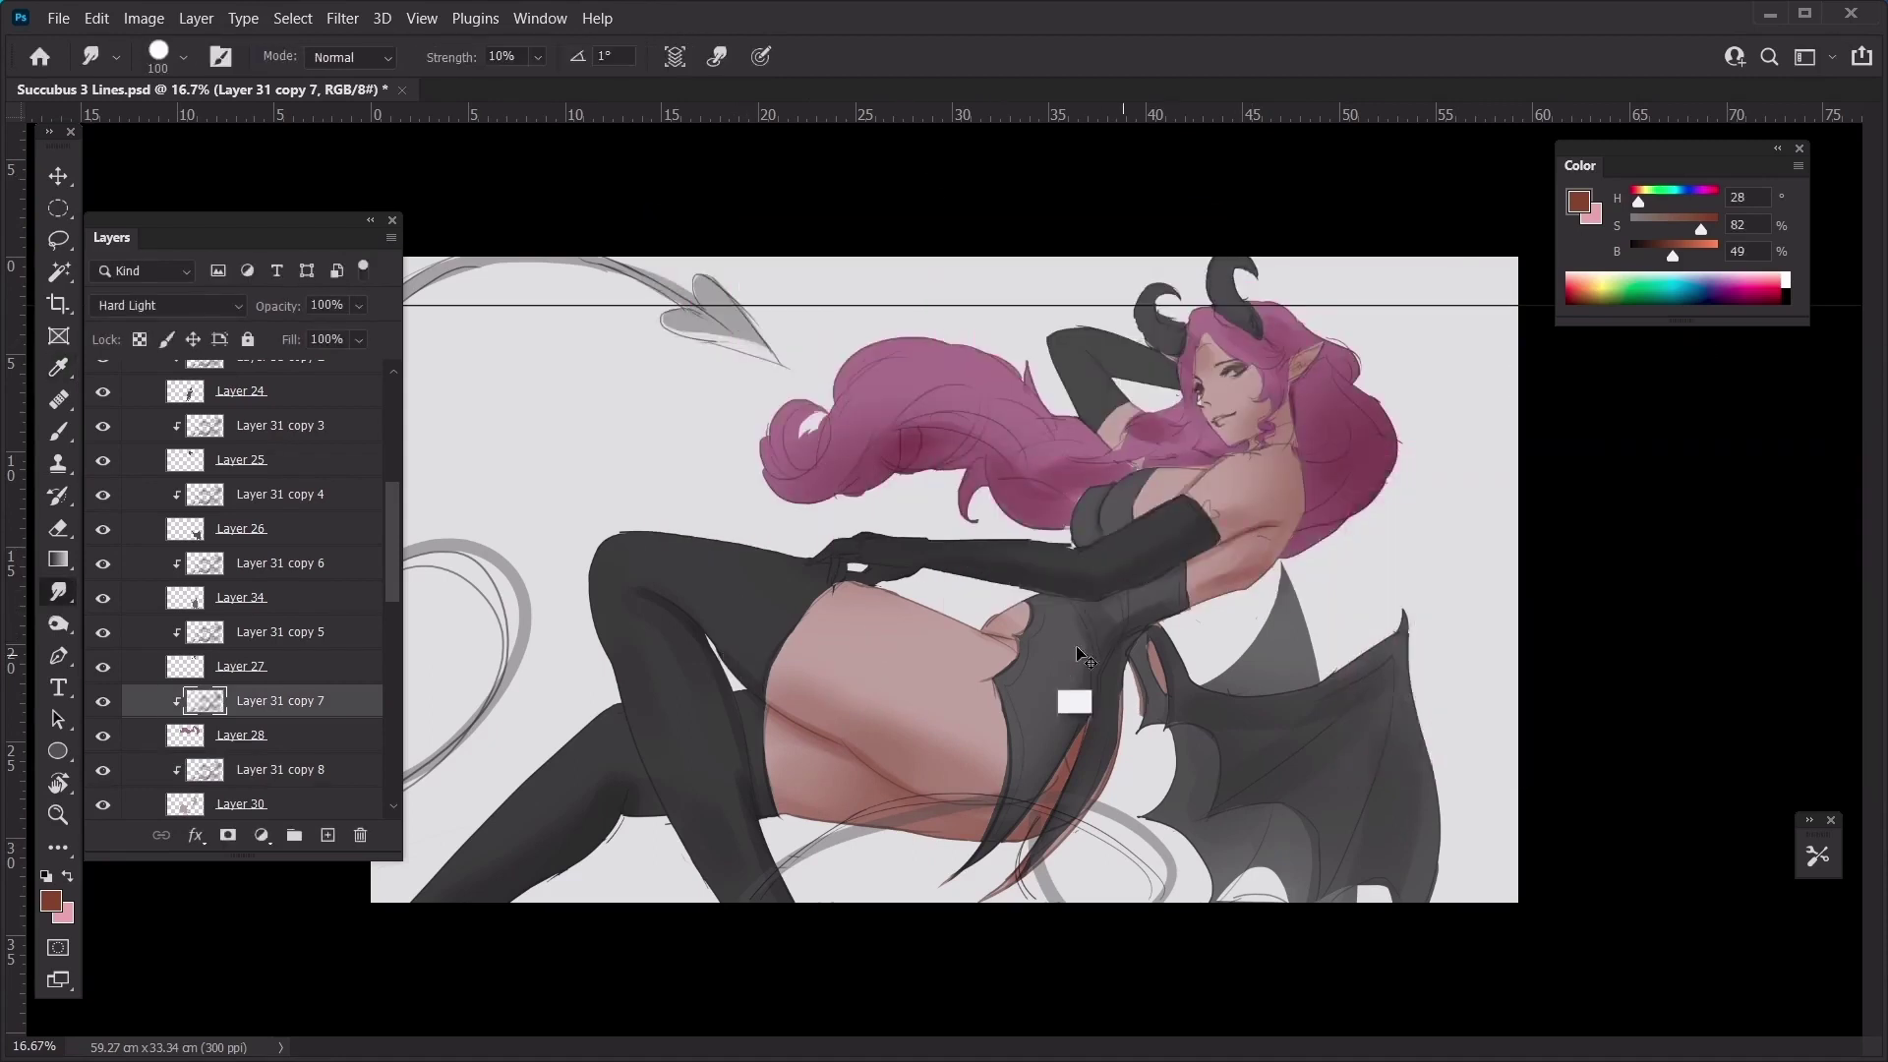
# Tint the bodysuit on Layer 24 toward red with Color Balance
pyautogui.keyDown('ctrl'); pyautogui.click(1061, 713); pyautogui.keyUp('ctrl')
pyautogui.press('i')
pyautogui.hotkey('ctrl', 'b')
pyautogui.moveTo(1501, 490); pyautogui.dragTo(1526, 519)
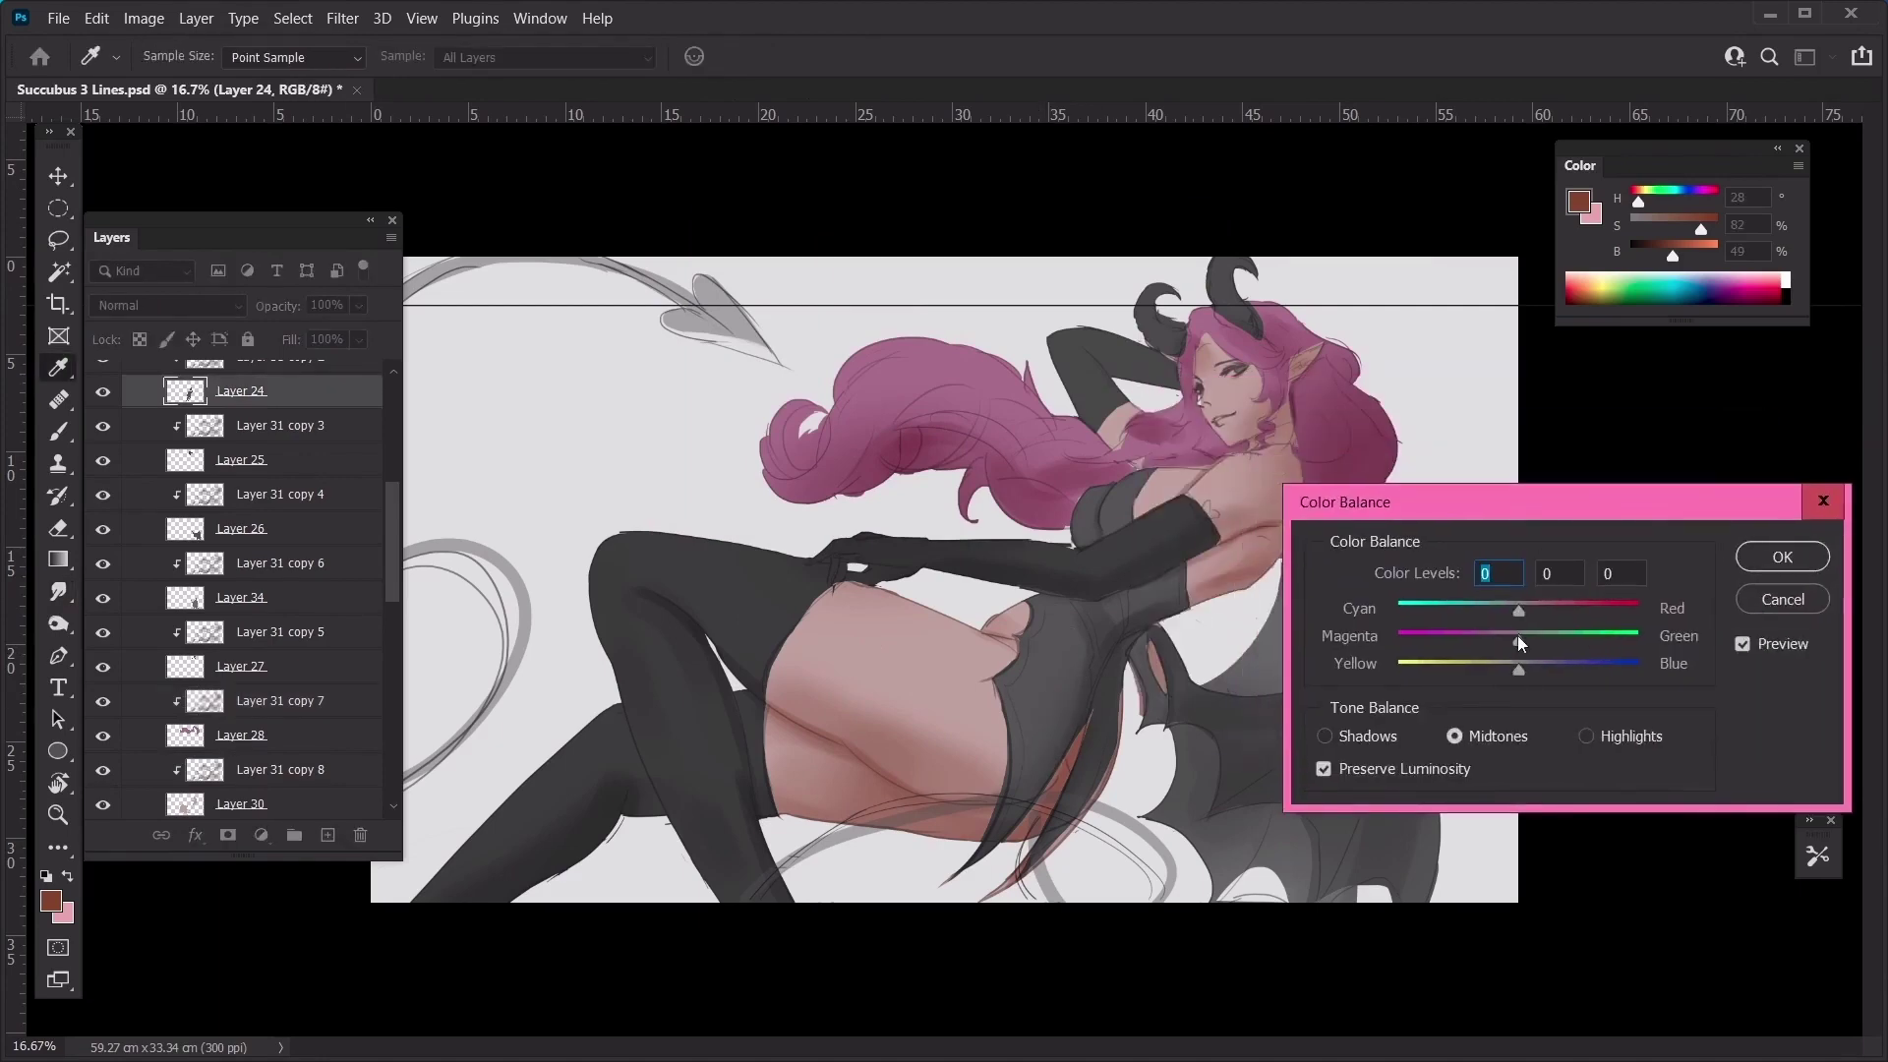
pyautogui.press('Return')
pyautogui.press('r')
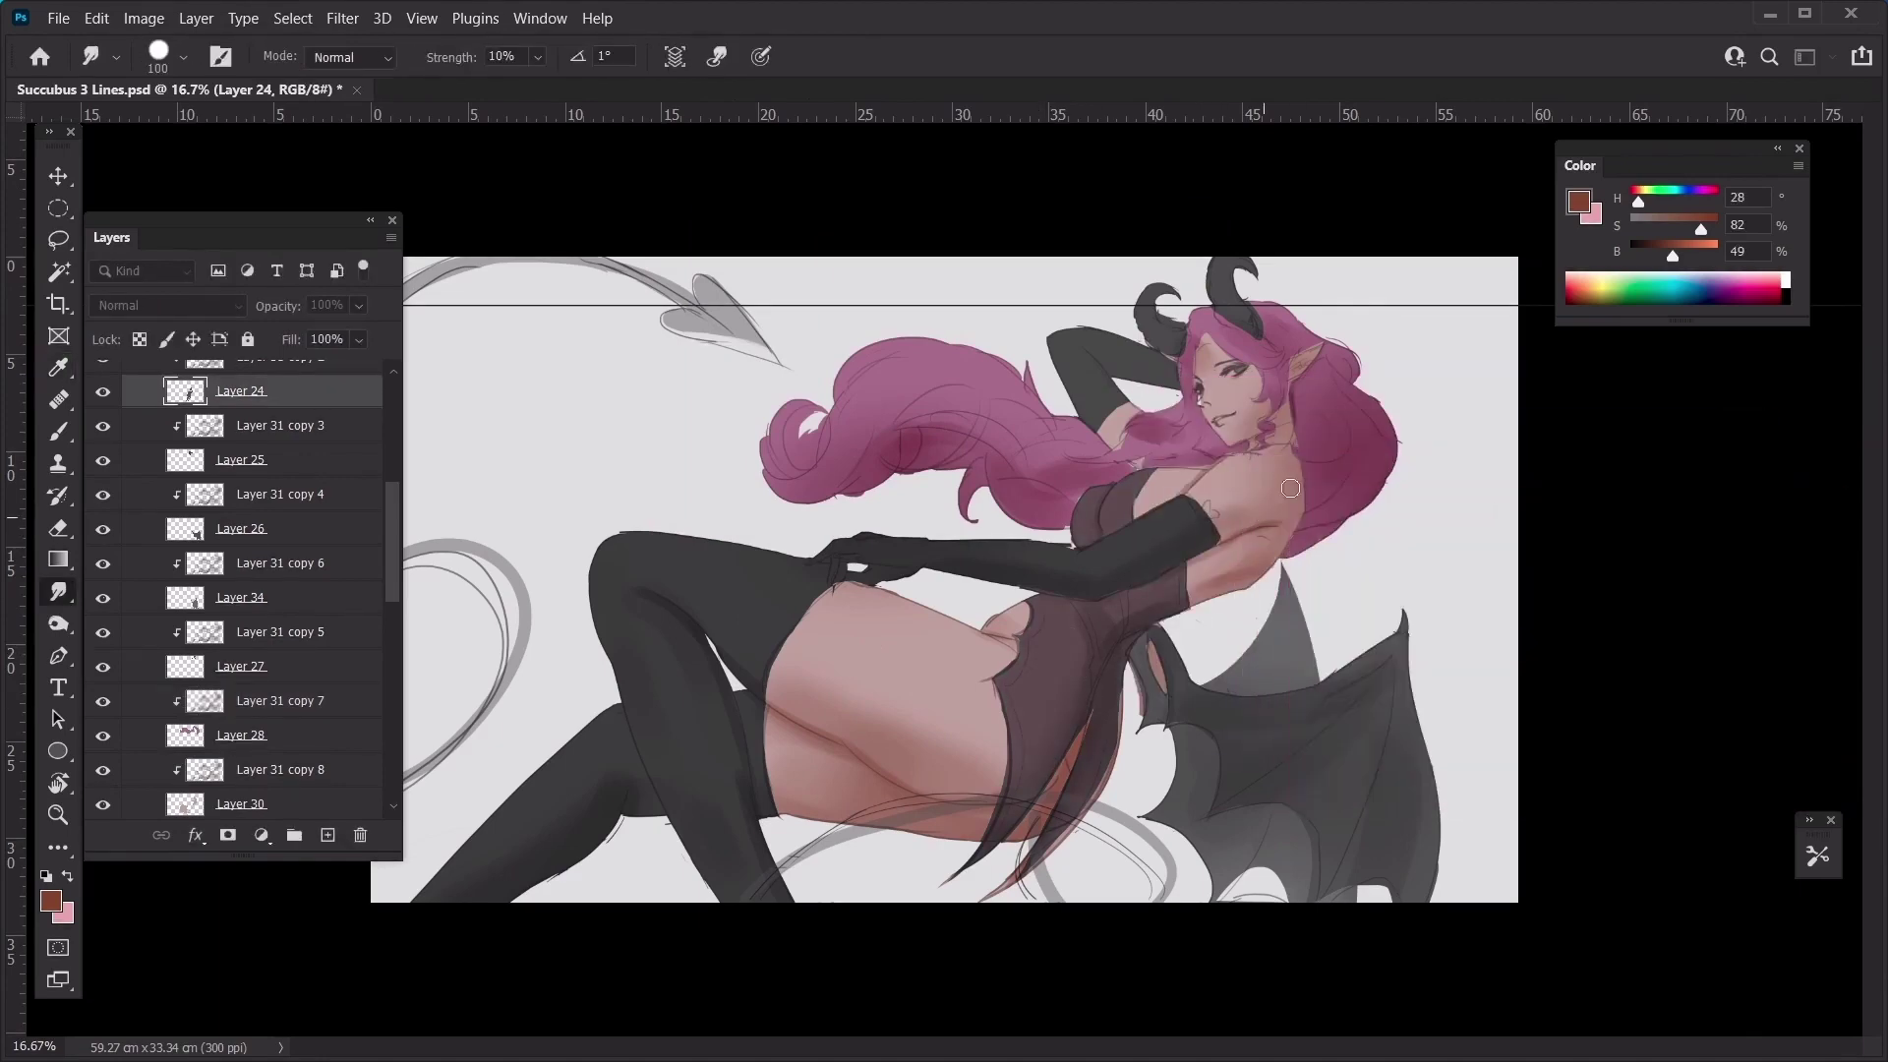
# Set up the FoxWing.psd reference beside the painting, zoomed in on the colored front-view figure of the character sheet
pyautogui.keyDown('ctrl'); pyautogui.click(738, 617); pyautogui.keyUp('ctrl')
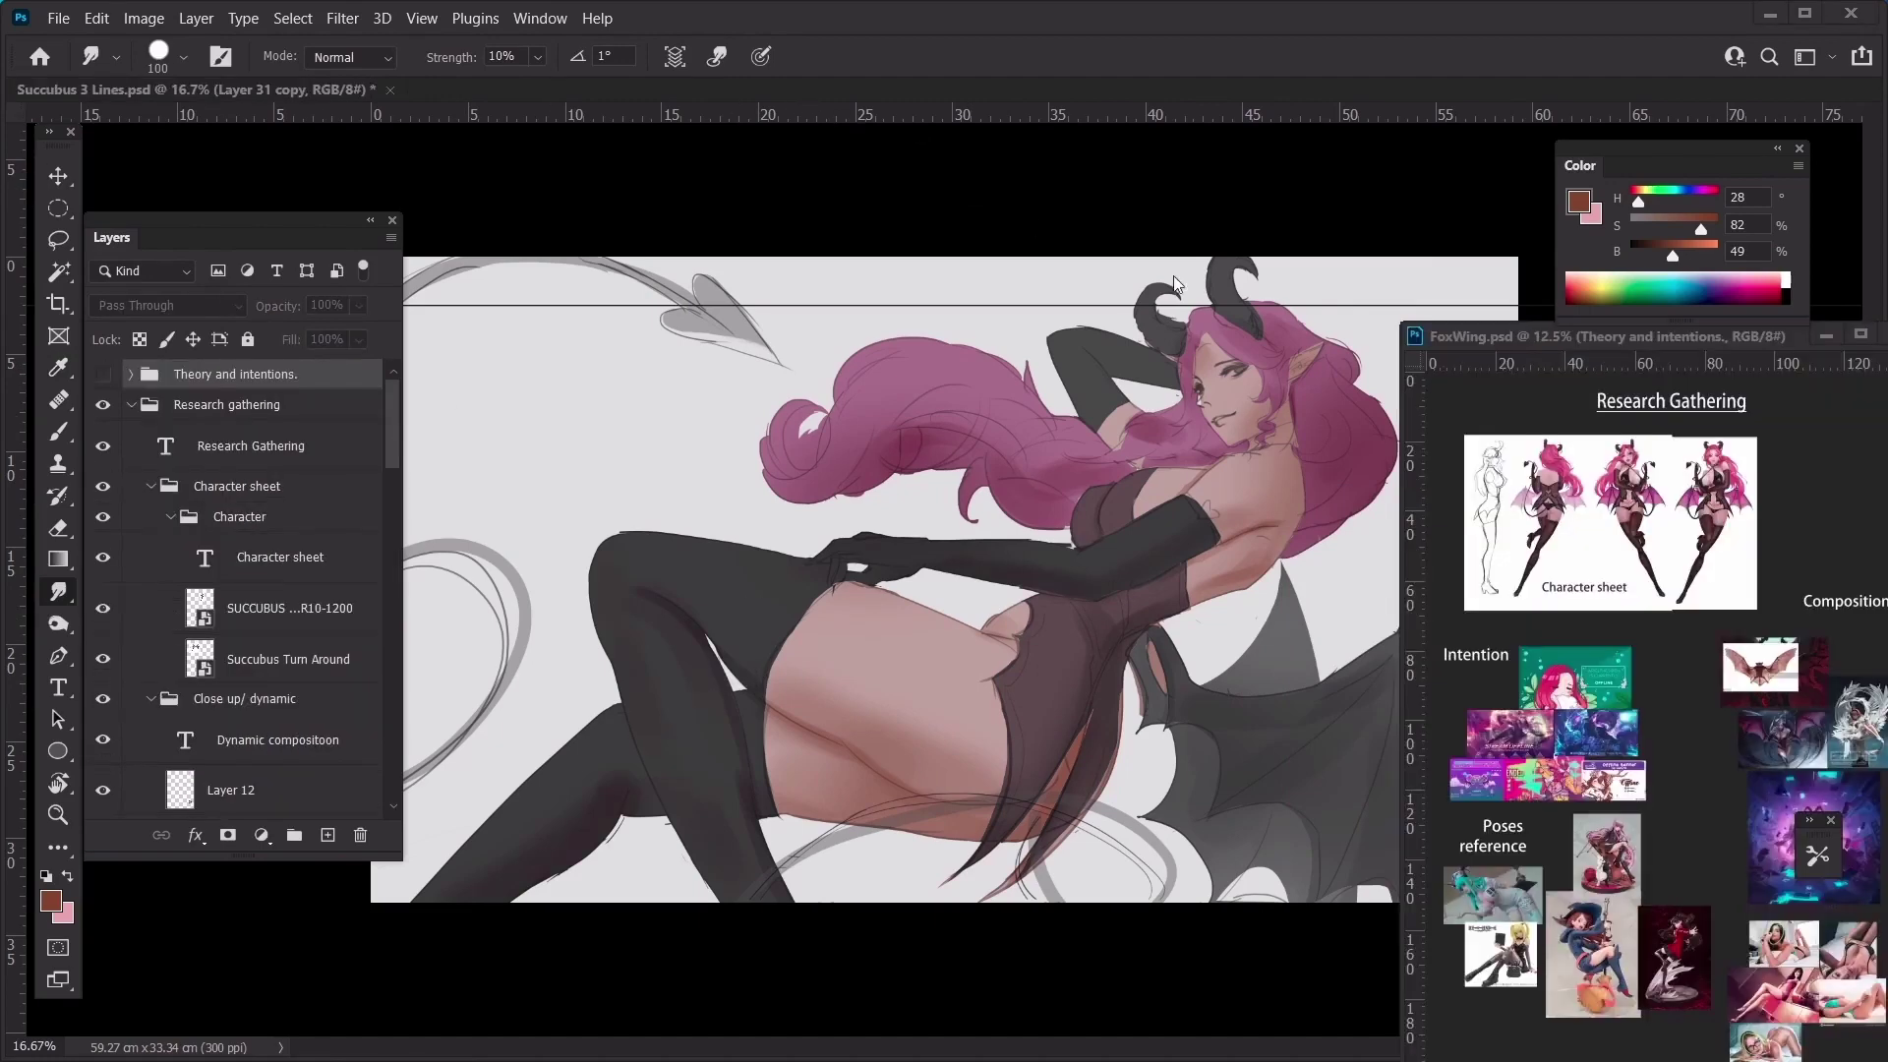
pyautogui.scroll(10, 1595, 511)
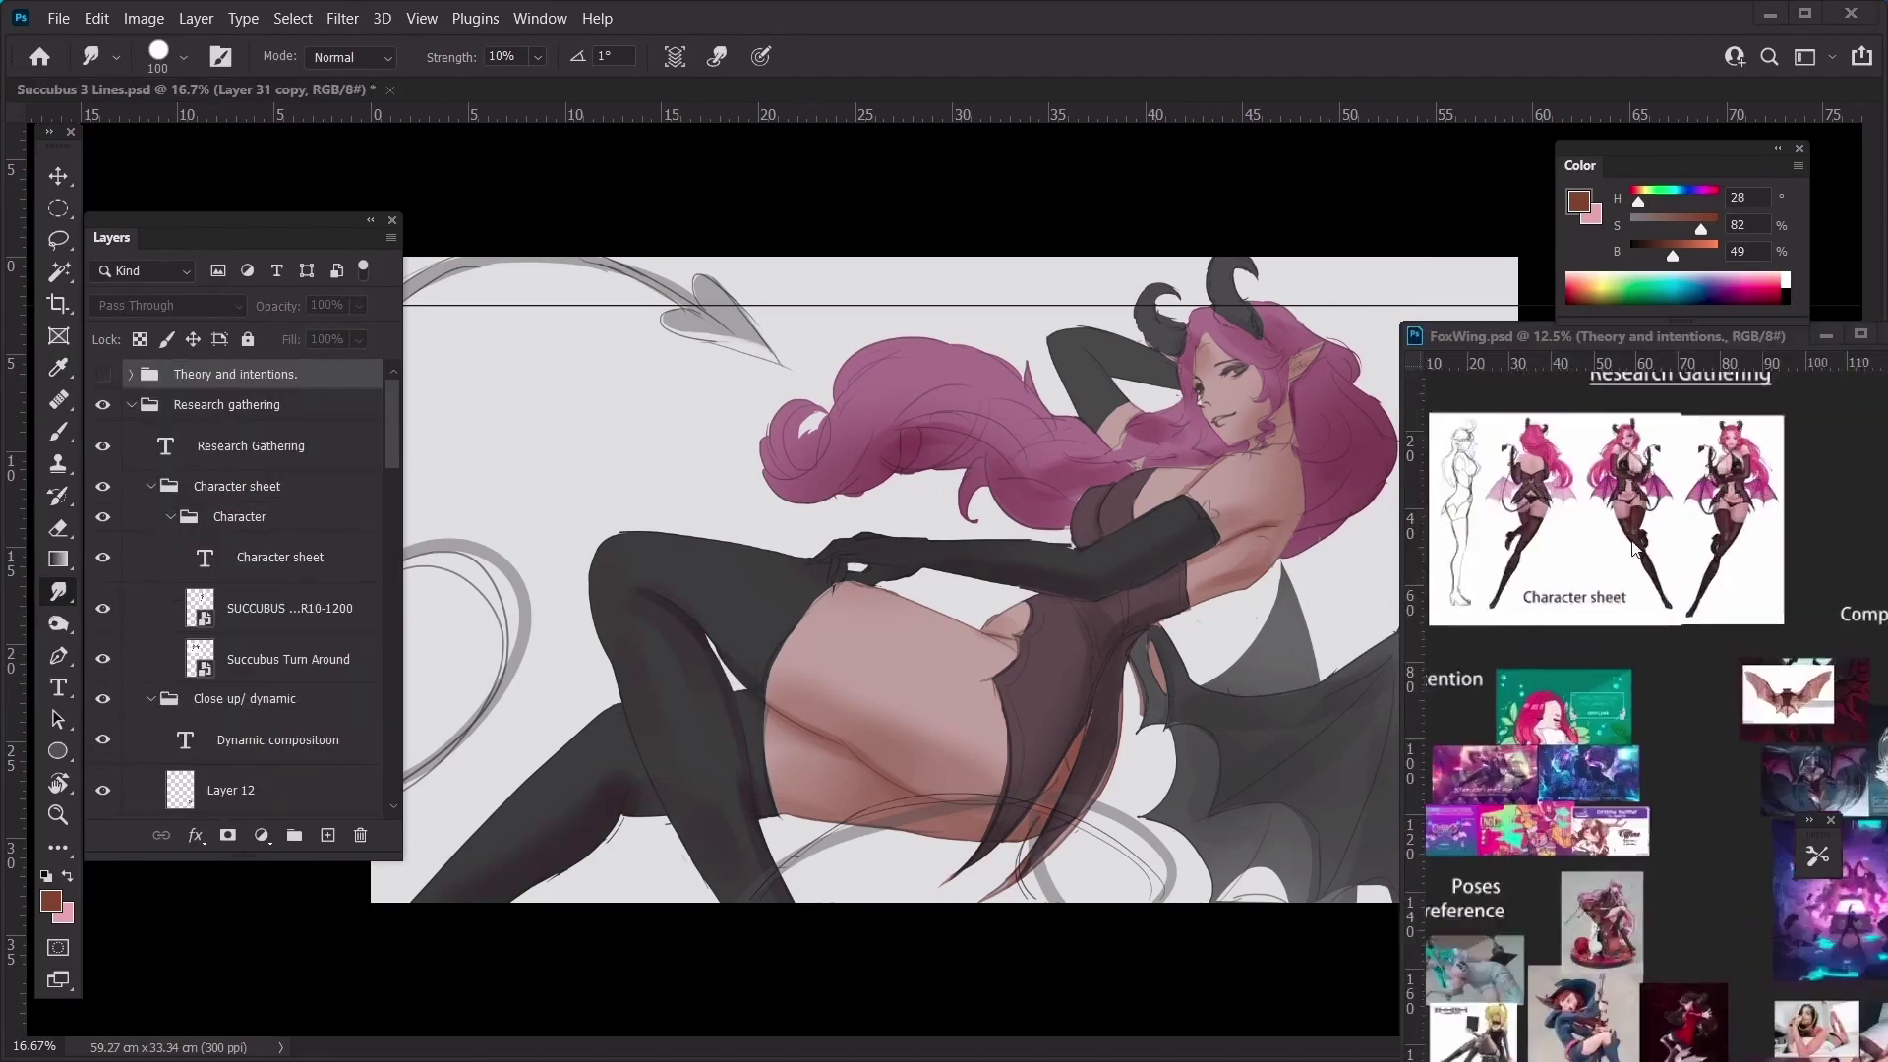
pyautogui.moveTo(1595, 339); pyautogui.dragTo(1697, 295)
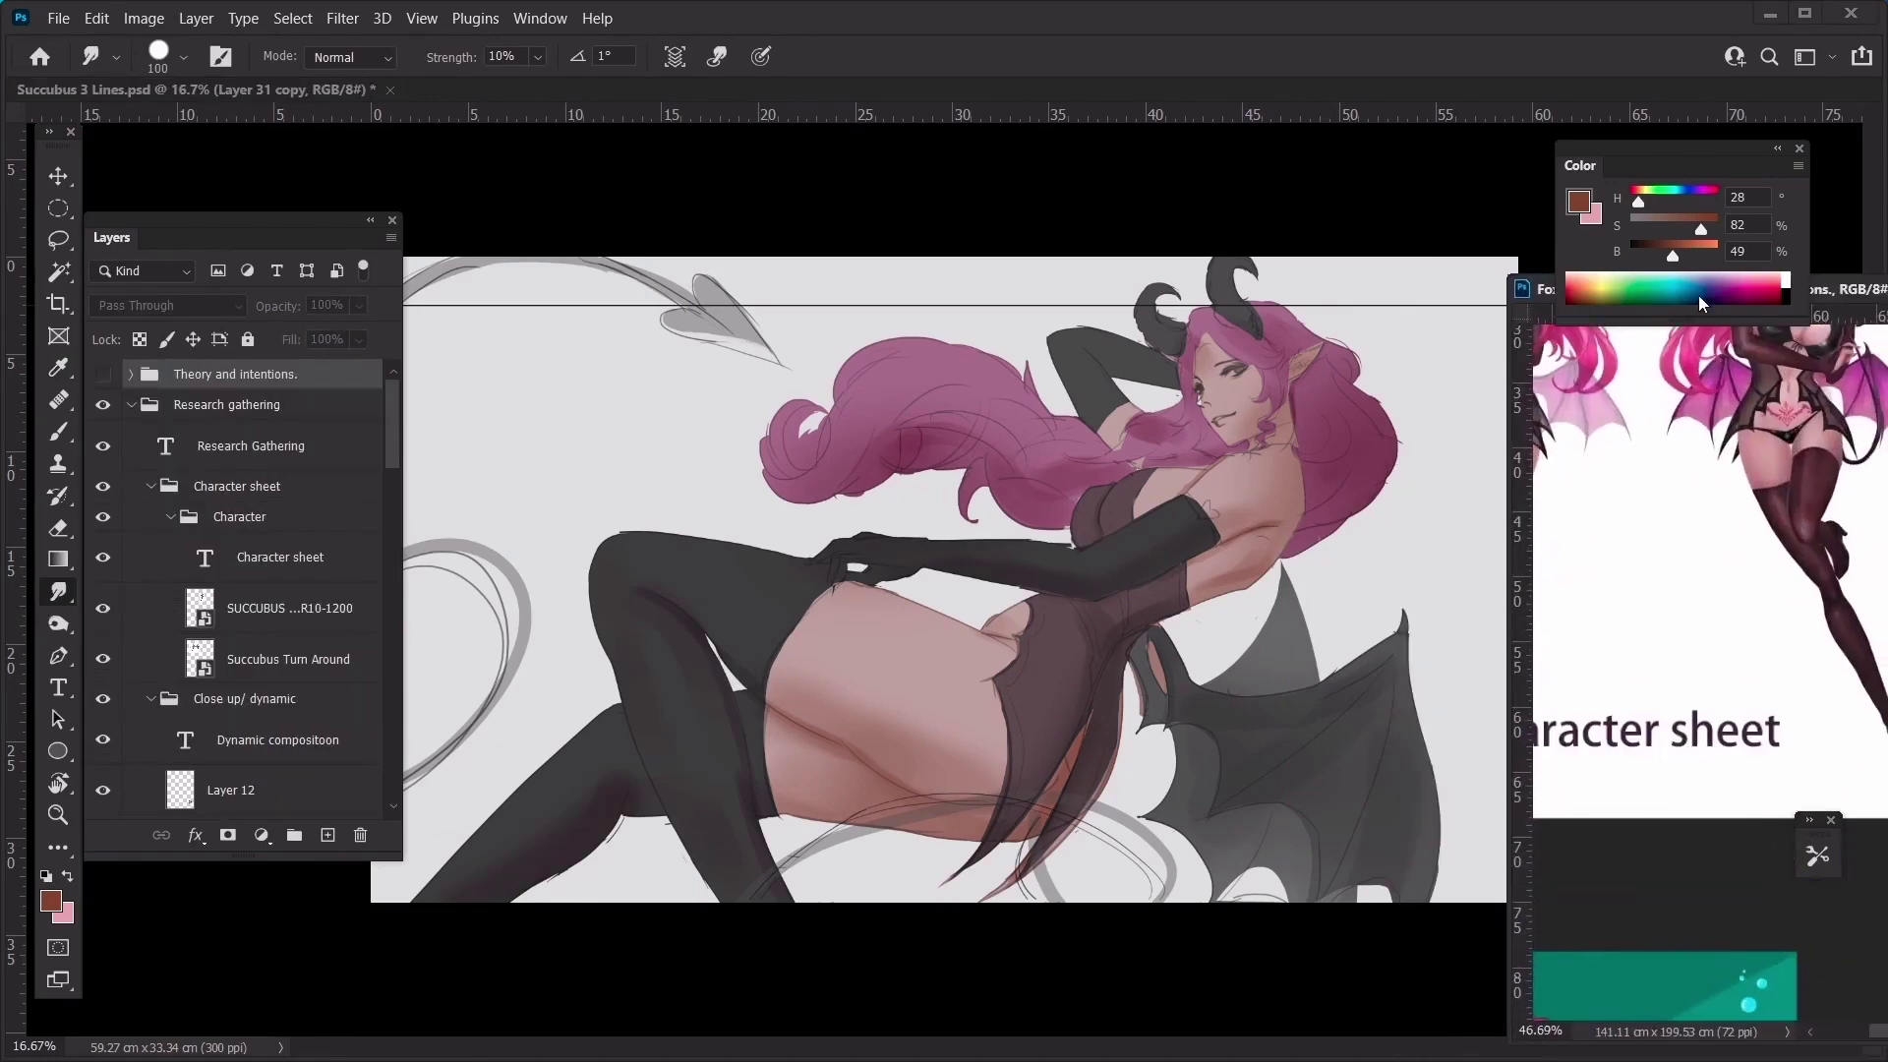
pyautogui.moveTo(1509, 358); pyautogui.dragTo(1606, 346)
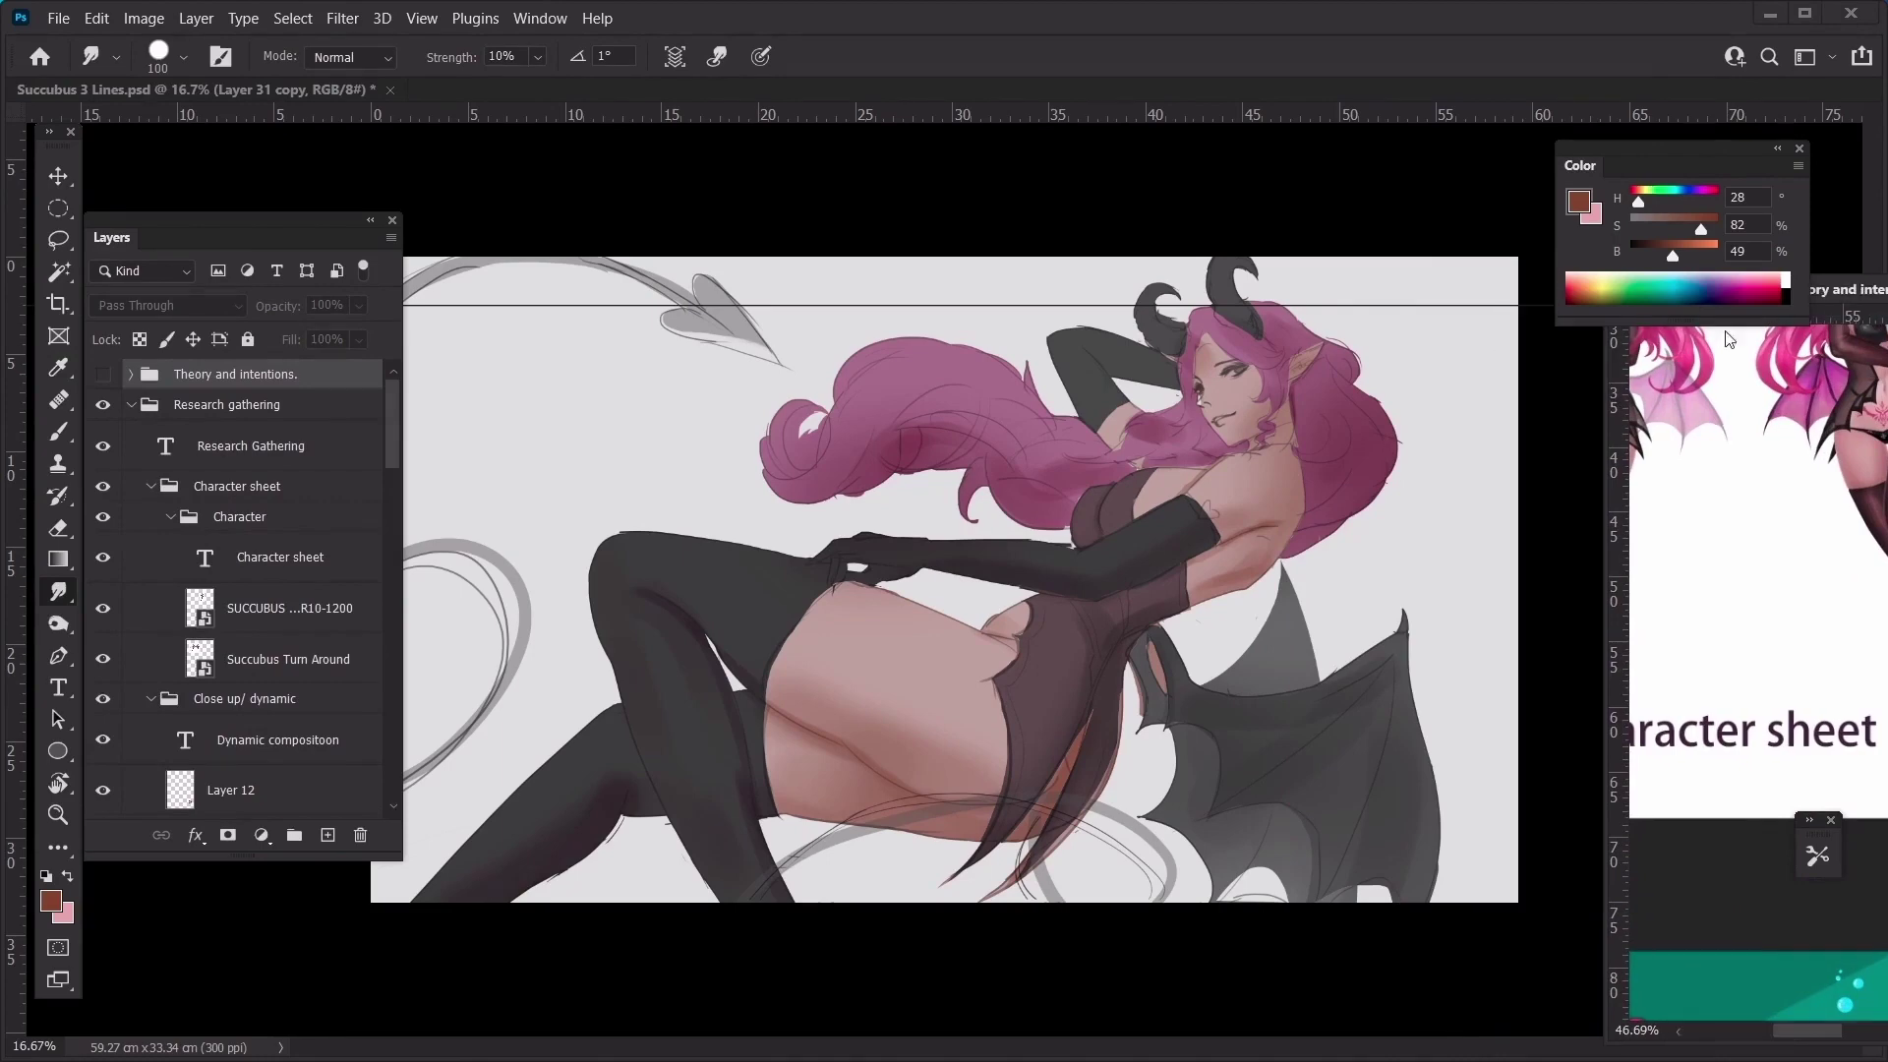
pyautogui.moveTo(1680, 144); pyautogui.dragTo(1535, 59)
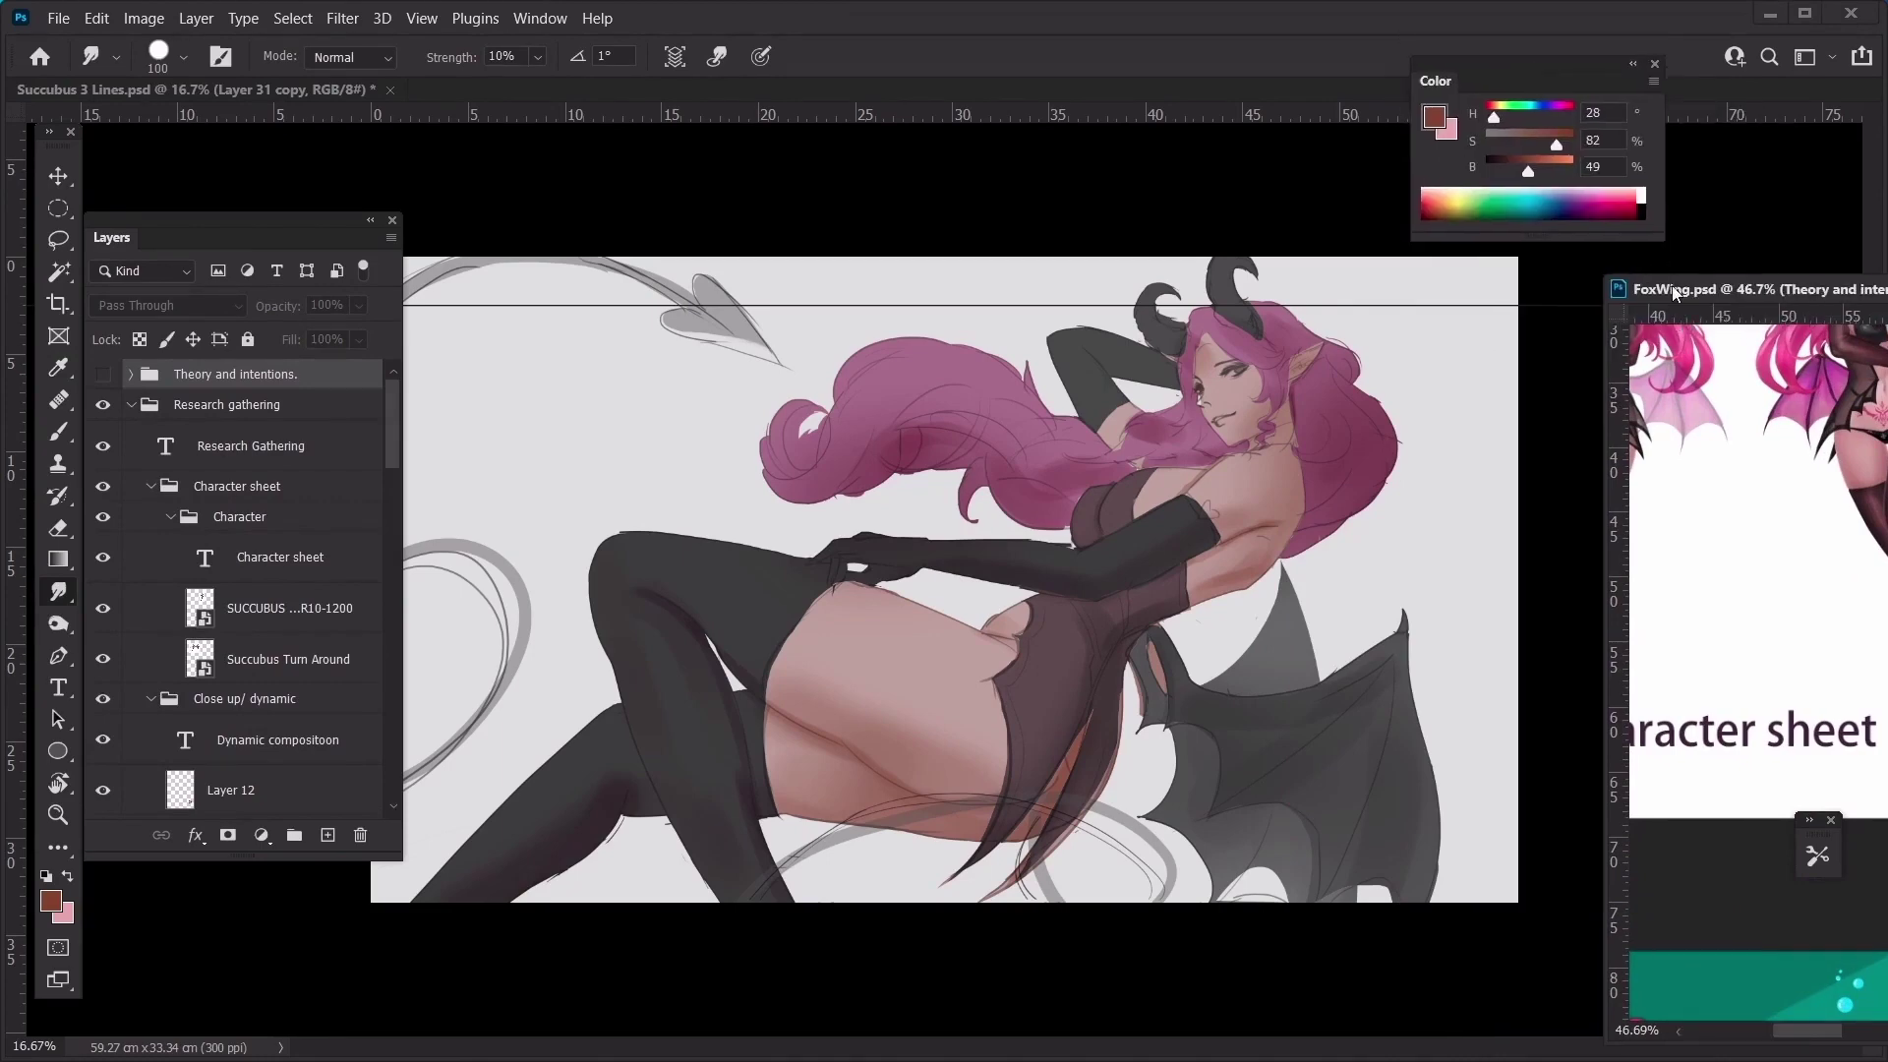
pyautogui.moveTo(1675, 291); pyautogui.dragTo(1582, 291)
pyautogui.moveTo(1702, 514); pyautogui.dragTo(1669, 623)
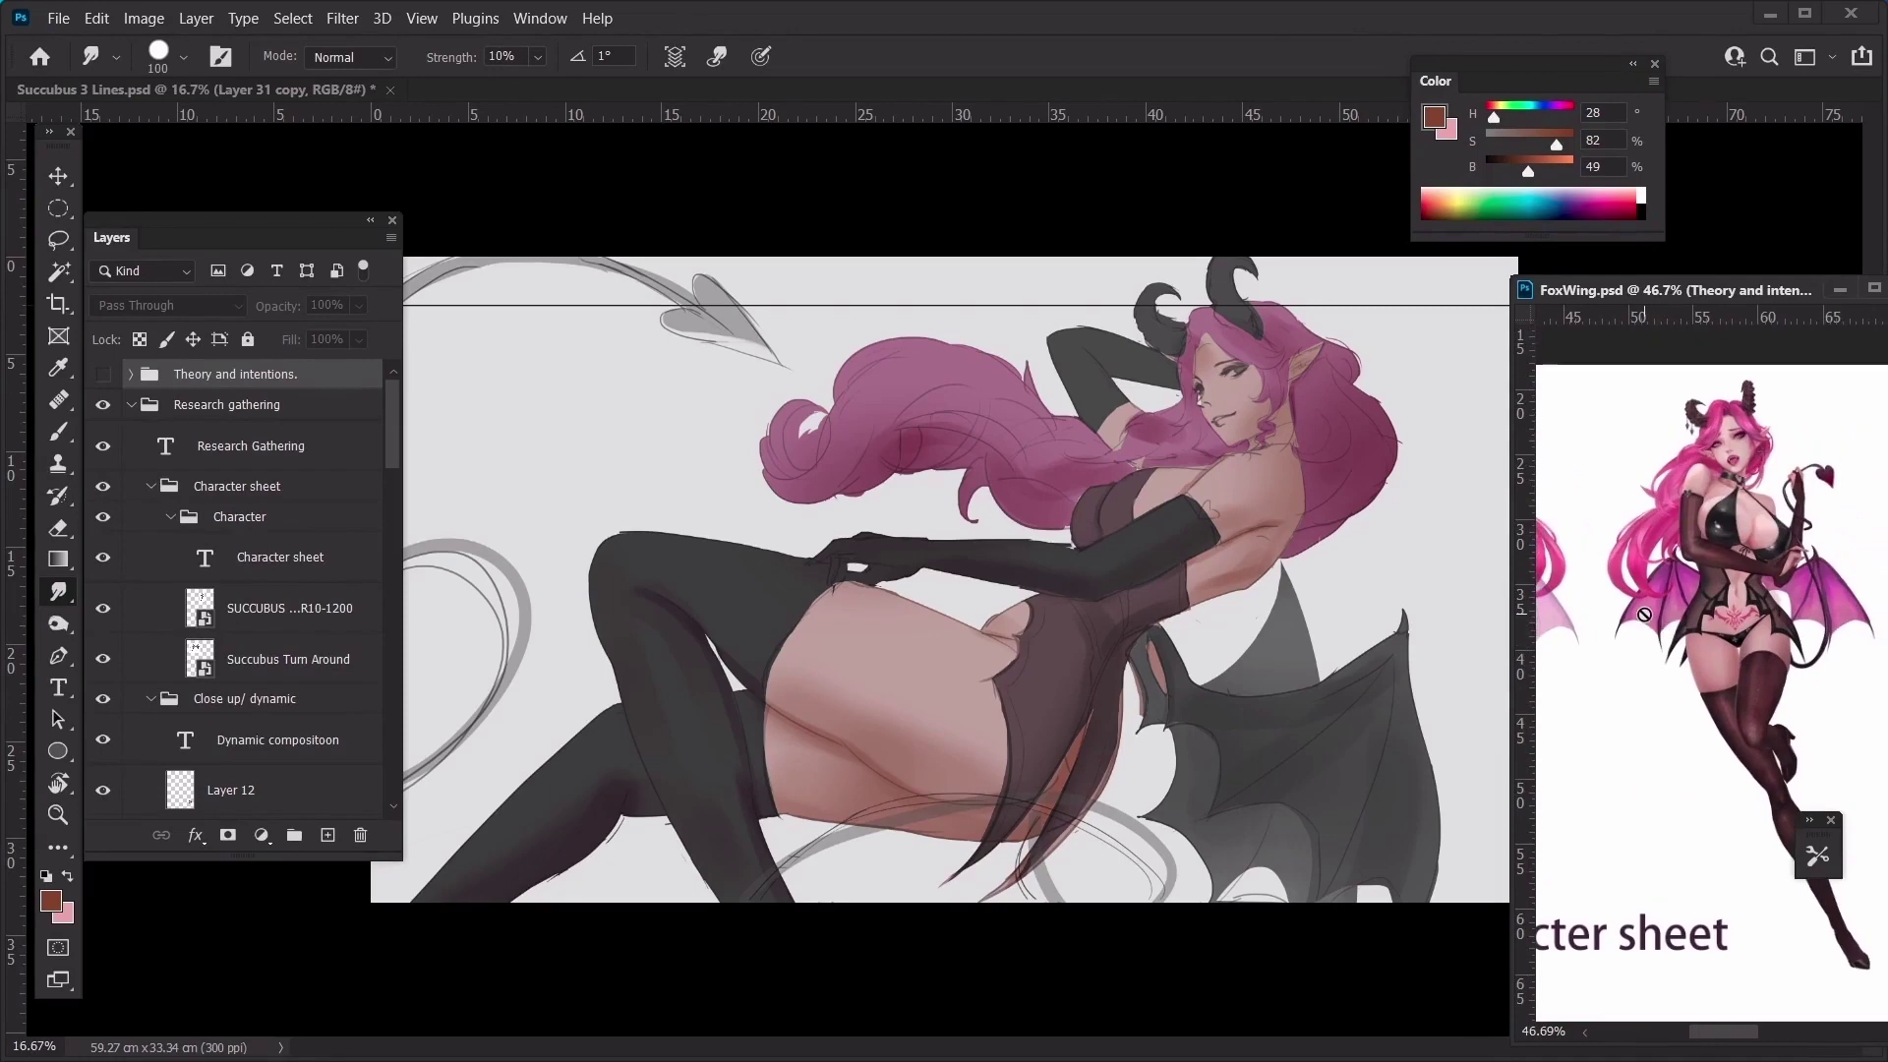
pyautogui.click(1083, 574)
pyautogui.hotkey('ctrl', 'b')
pyautogui.press('Escape')
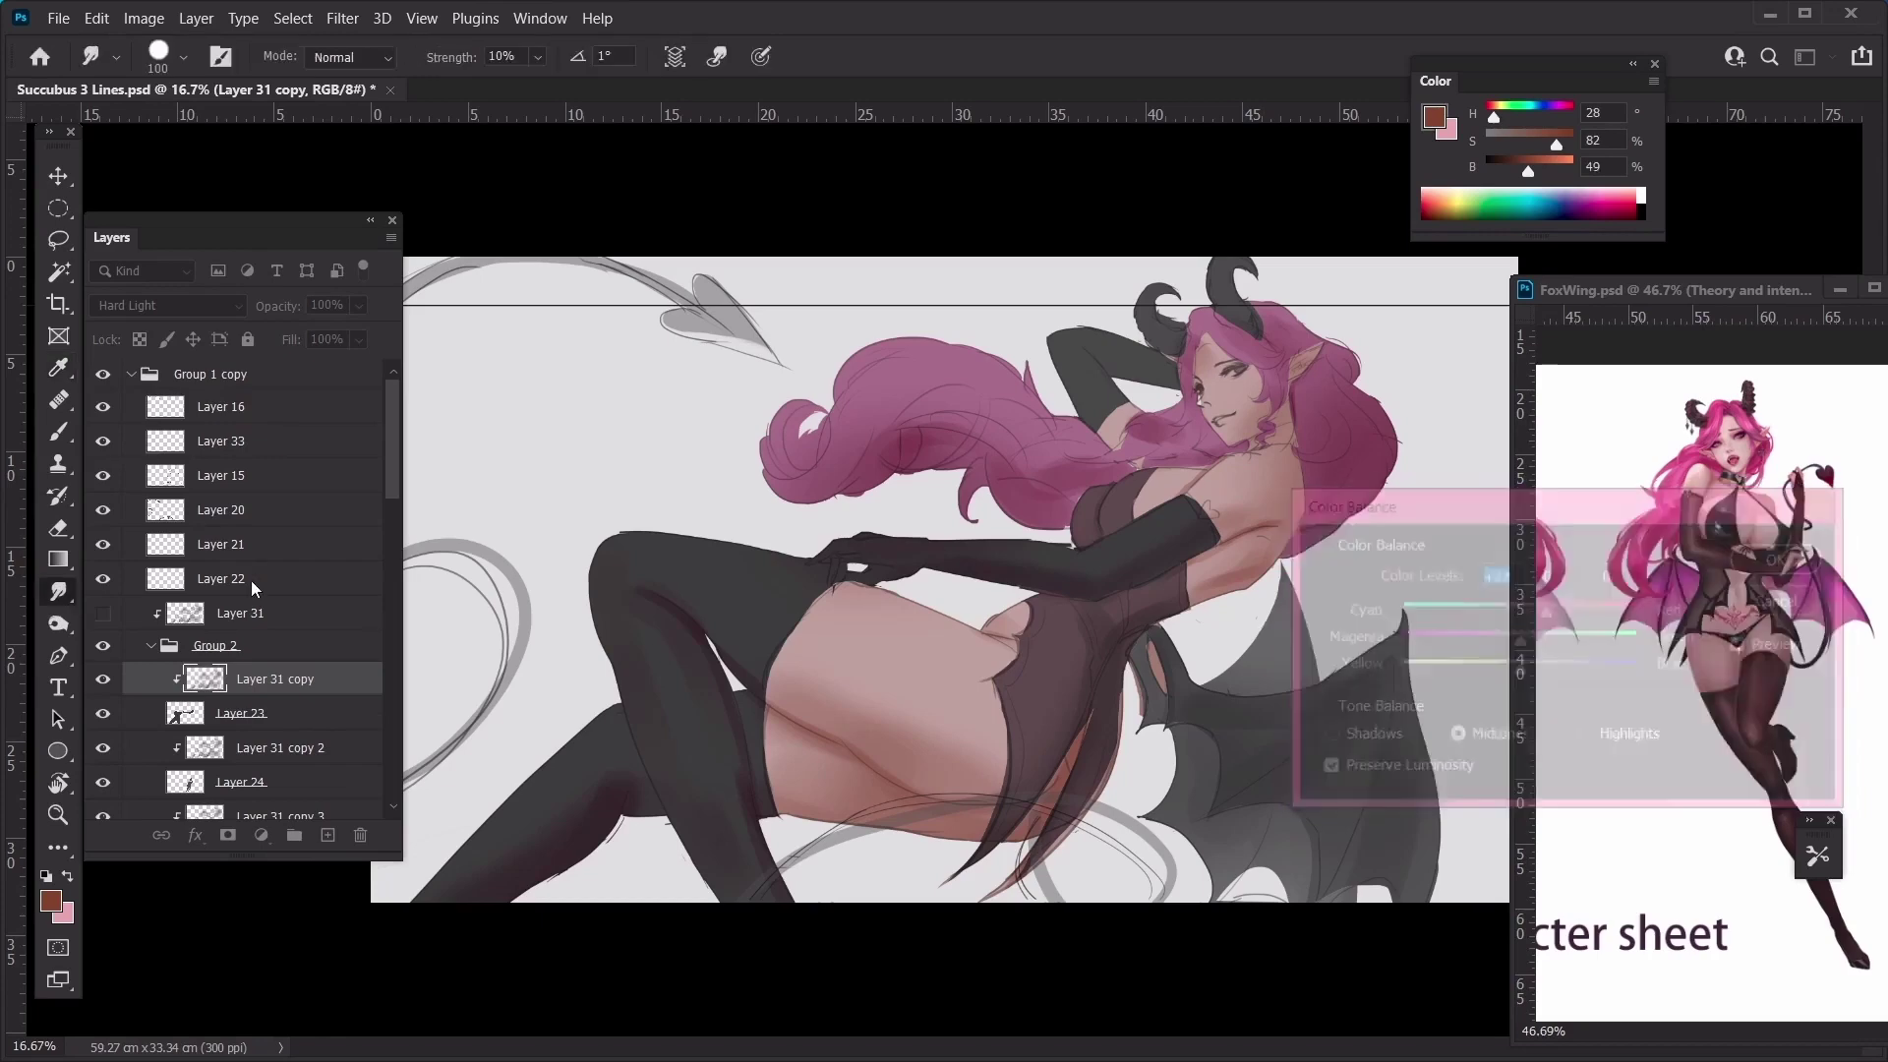
# Shift the gloves and stockings on Layer 23 toward red with Color Balance
pyautogui.click(241, 713)
pyautogui.hotkey('ctrl', 'b')
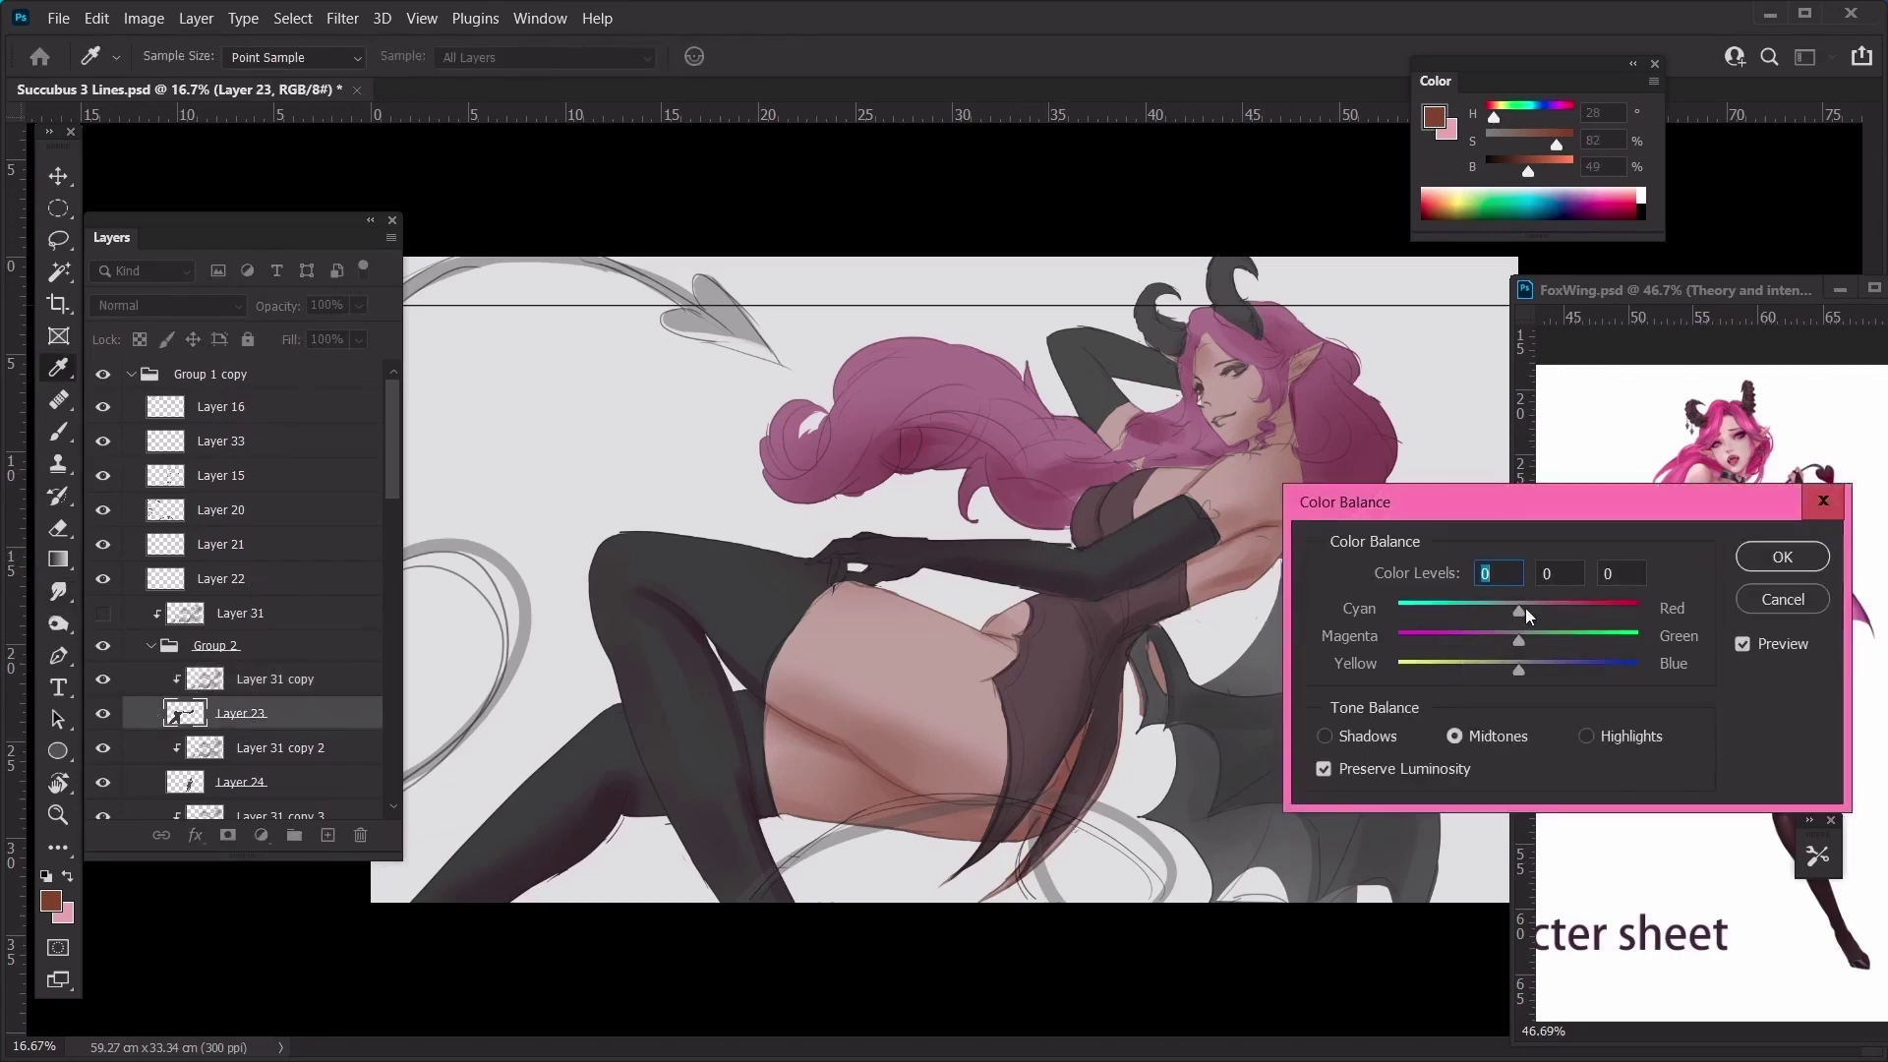
pyautogui.moveTo(1522, 610); pyautogui.dragTo(1567, 616)
pyautogui.press('Return')
# Shift the wing shading on Layer 31 copy 4 toward magenta with Color Balance
pyautogui.keyDown('ctrl'); pyautogui.click(1322, 779); pyautogui.keyUp('ctrl')
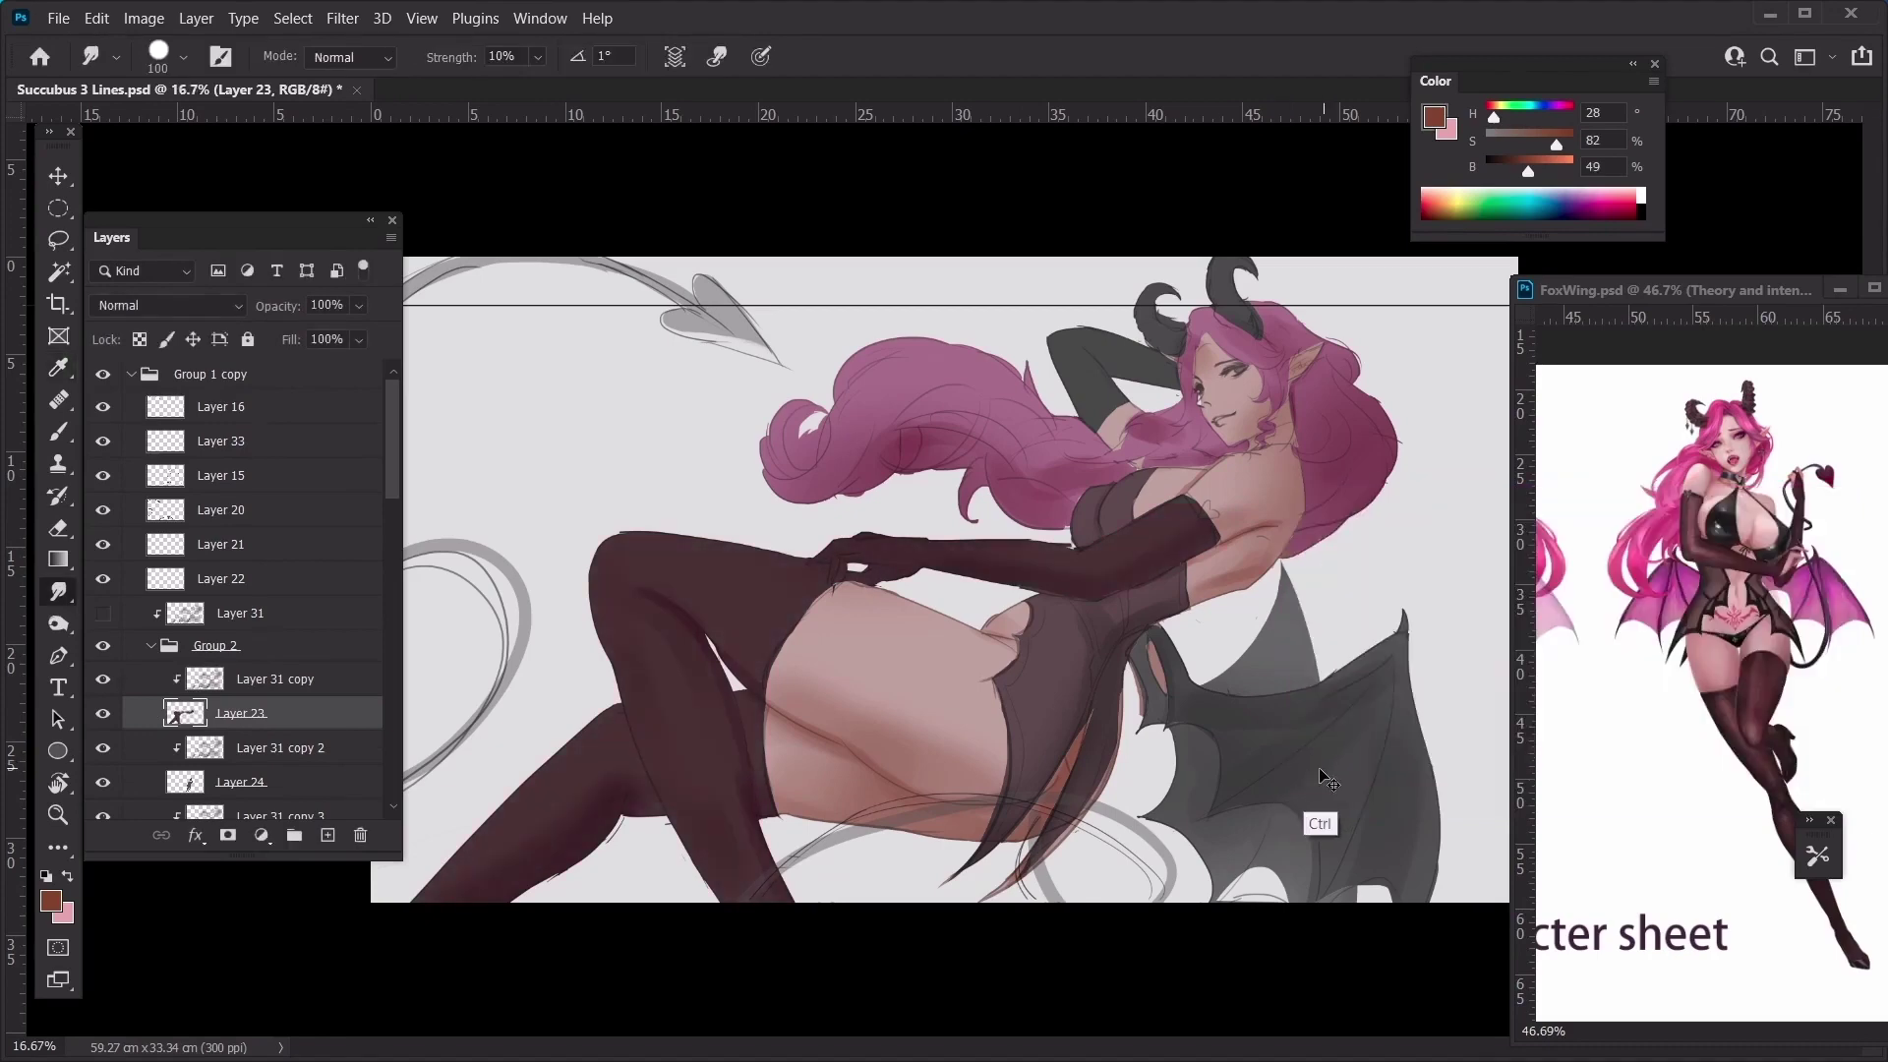
pyautogui.hotkey('ctrl', 'b')
pyautogui.moveTo(1518, 635); pyautogui.dragTo(1478, 637)
pyautogui.press('Return')
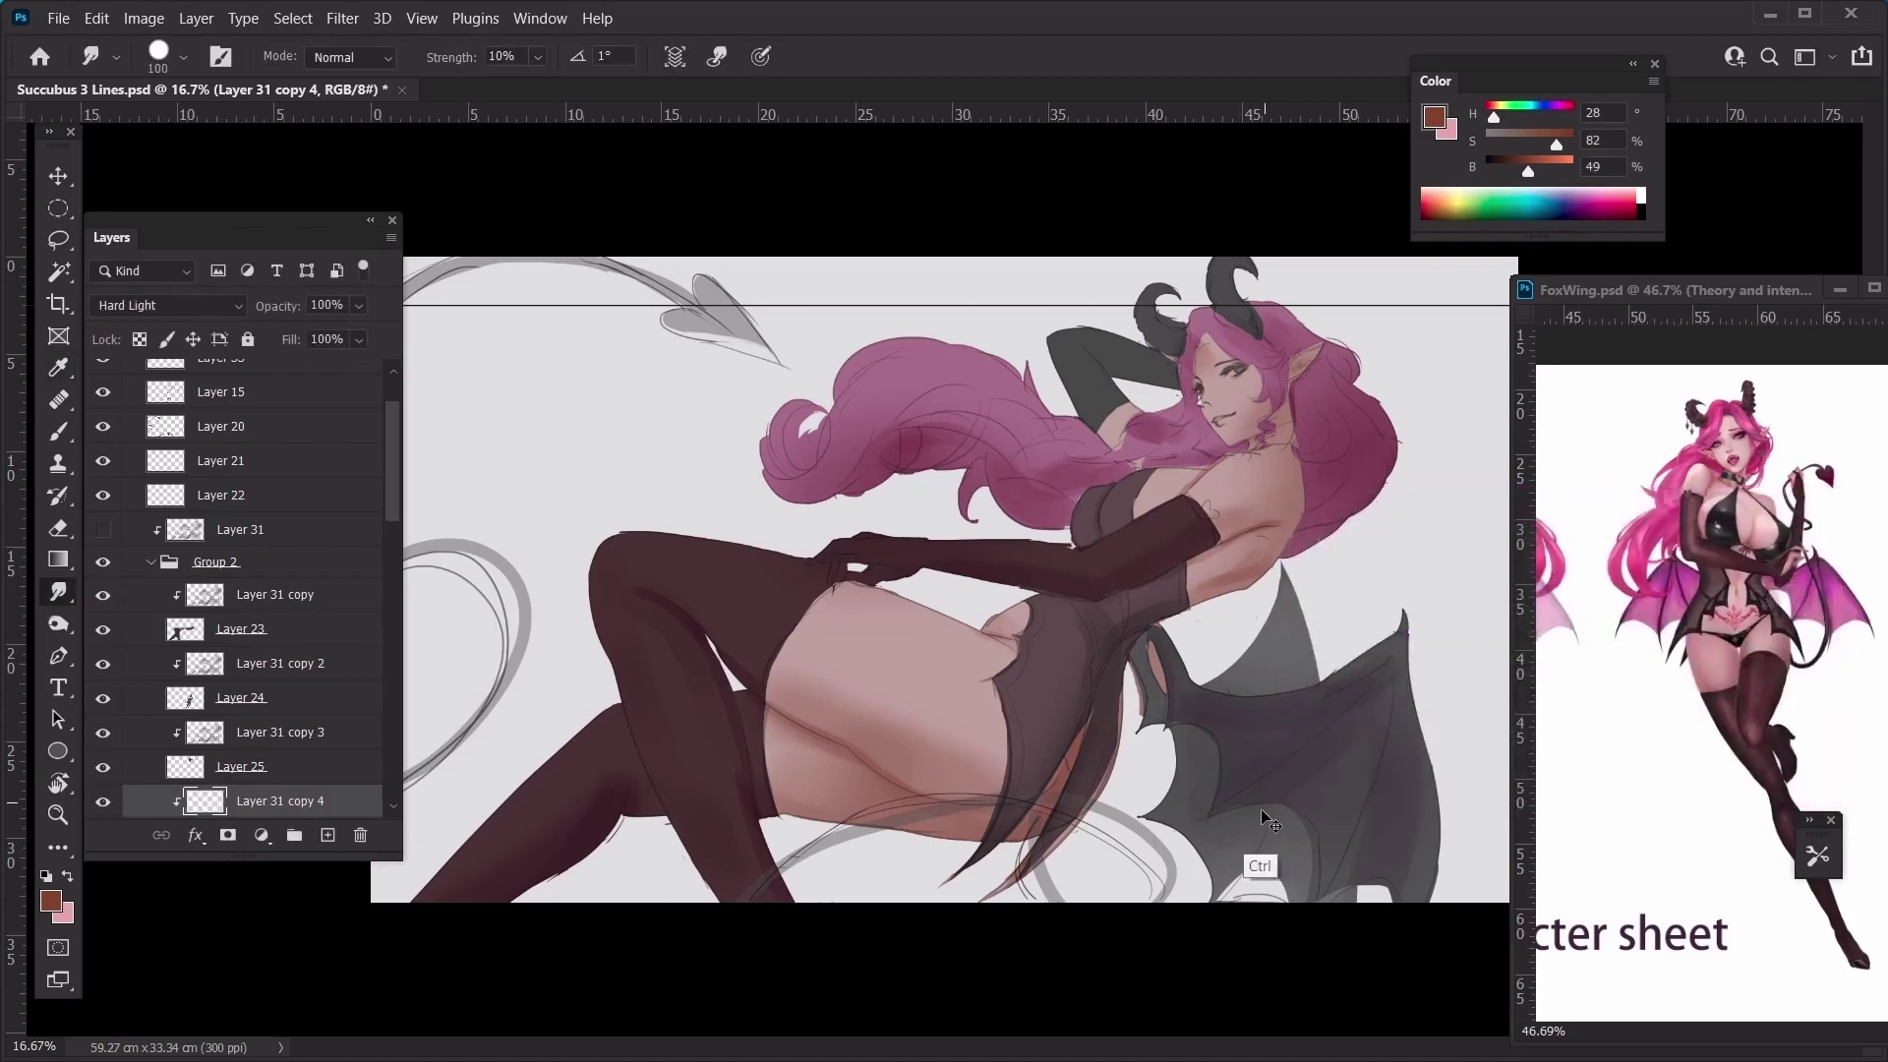
# Adjust the wing color on Layer 34 with Color Balance, setting red to +29 and shifting it slightly toward magenta
pyautogui.hotkey('alt', '[')
pyautogui.hotkey('alt', '[')
pyautogui.hotkey('alt', '[')
pyautogui.hotkey('ctrl', 'b')
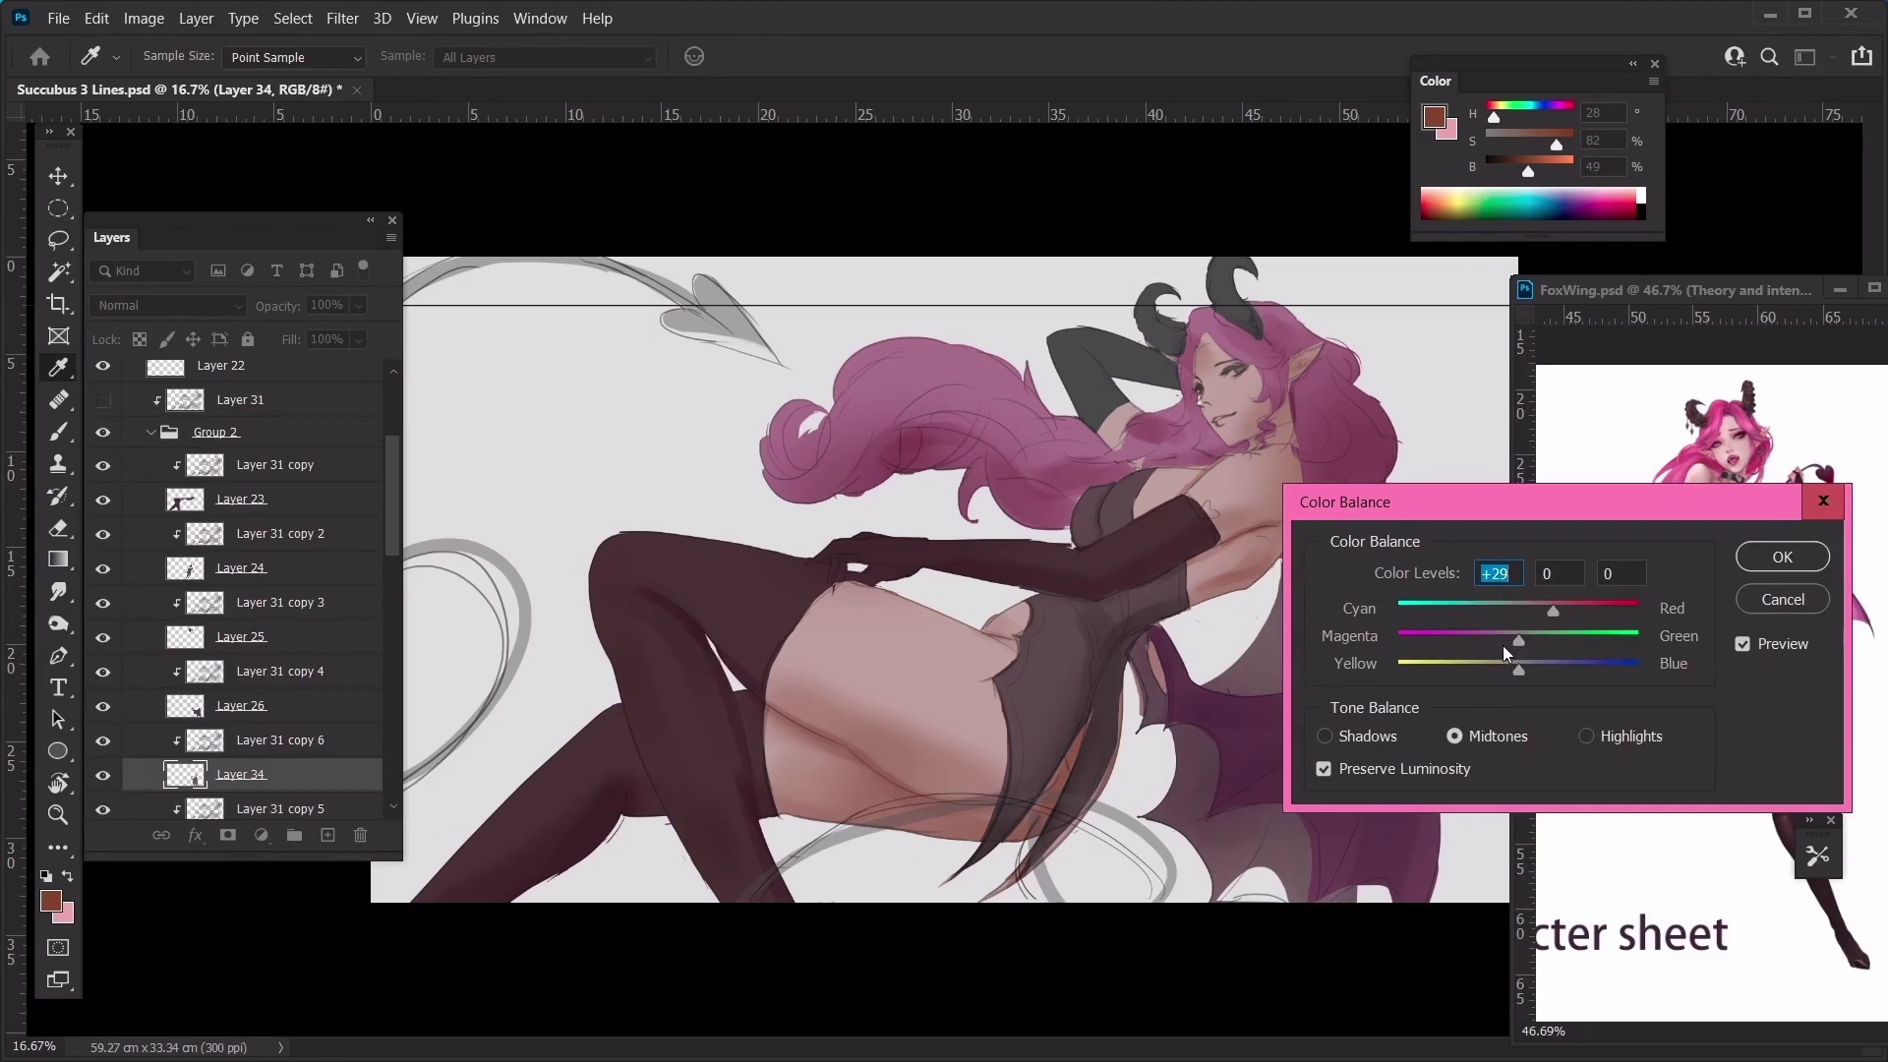
pyautogui.moveTo(1516, 638); pyautogui.dragTo(1500, 645)
pyautogui.press('Return')
# Check the facial detail on Layer 33 and move that layer into Group 2, between Layer 28 and Layer 31 copy 8
pyautogui.hotkey('ctrl', '-')
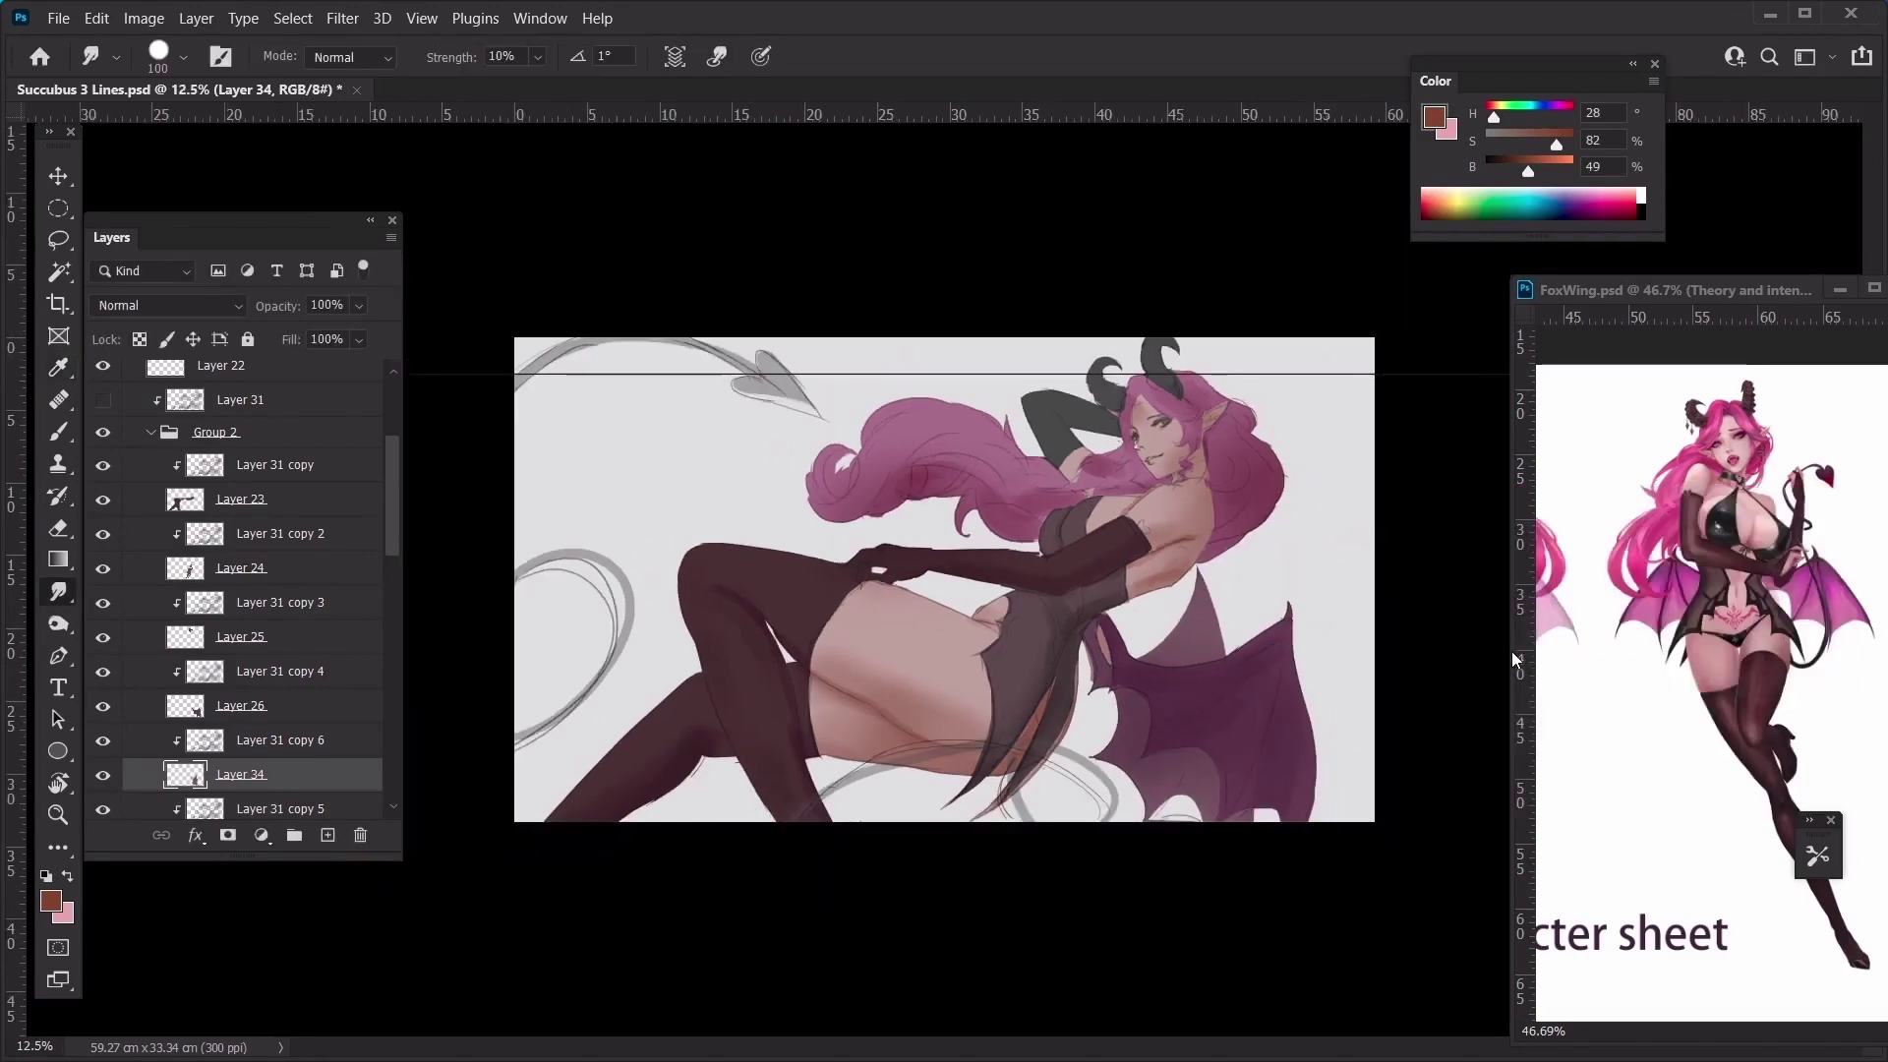
pyautogui.hotkey('ctrl', '+')
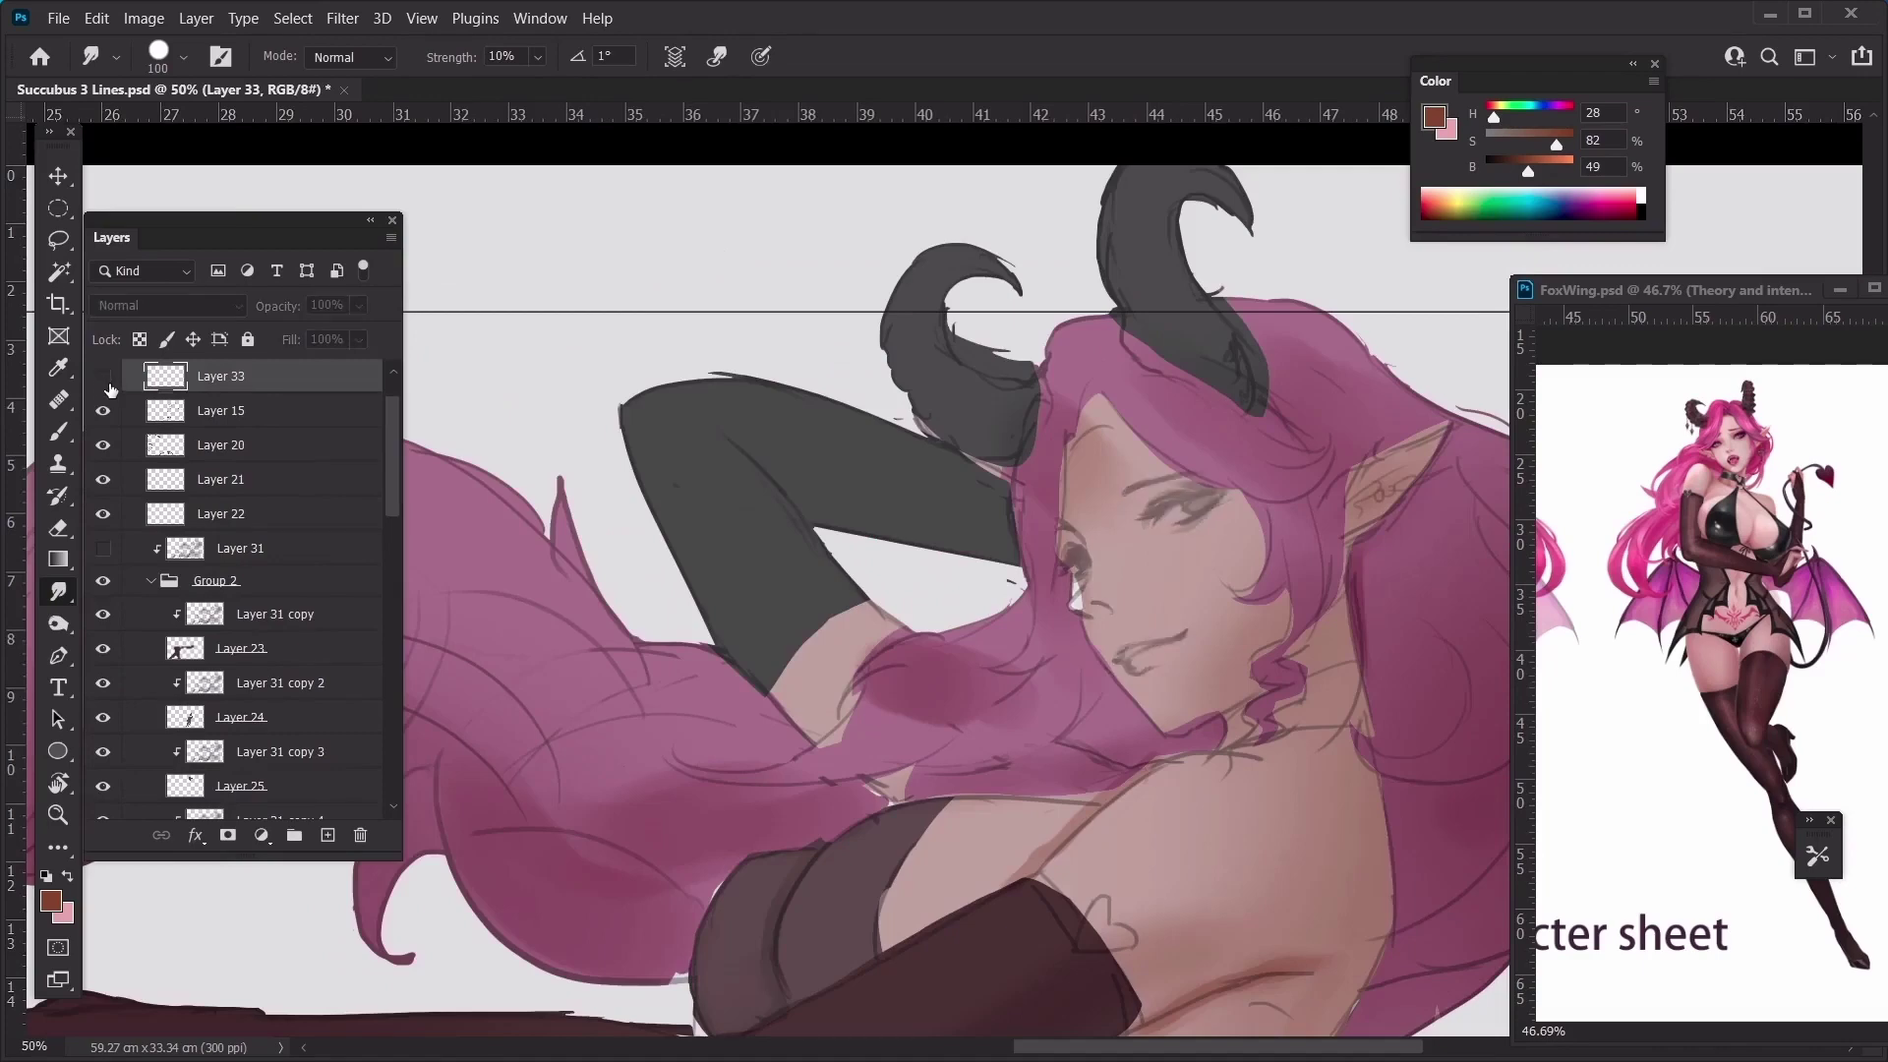
pyautogui.click(102, 380)
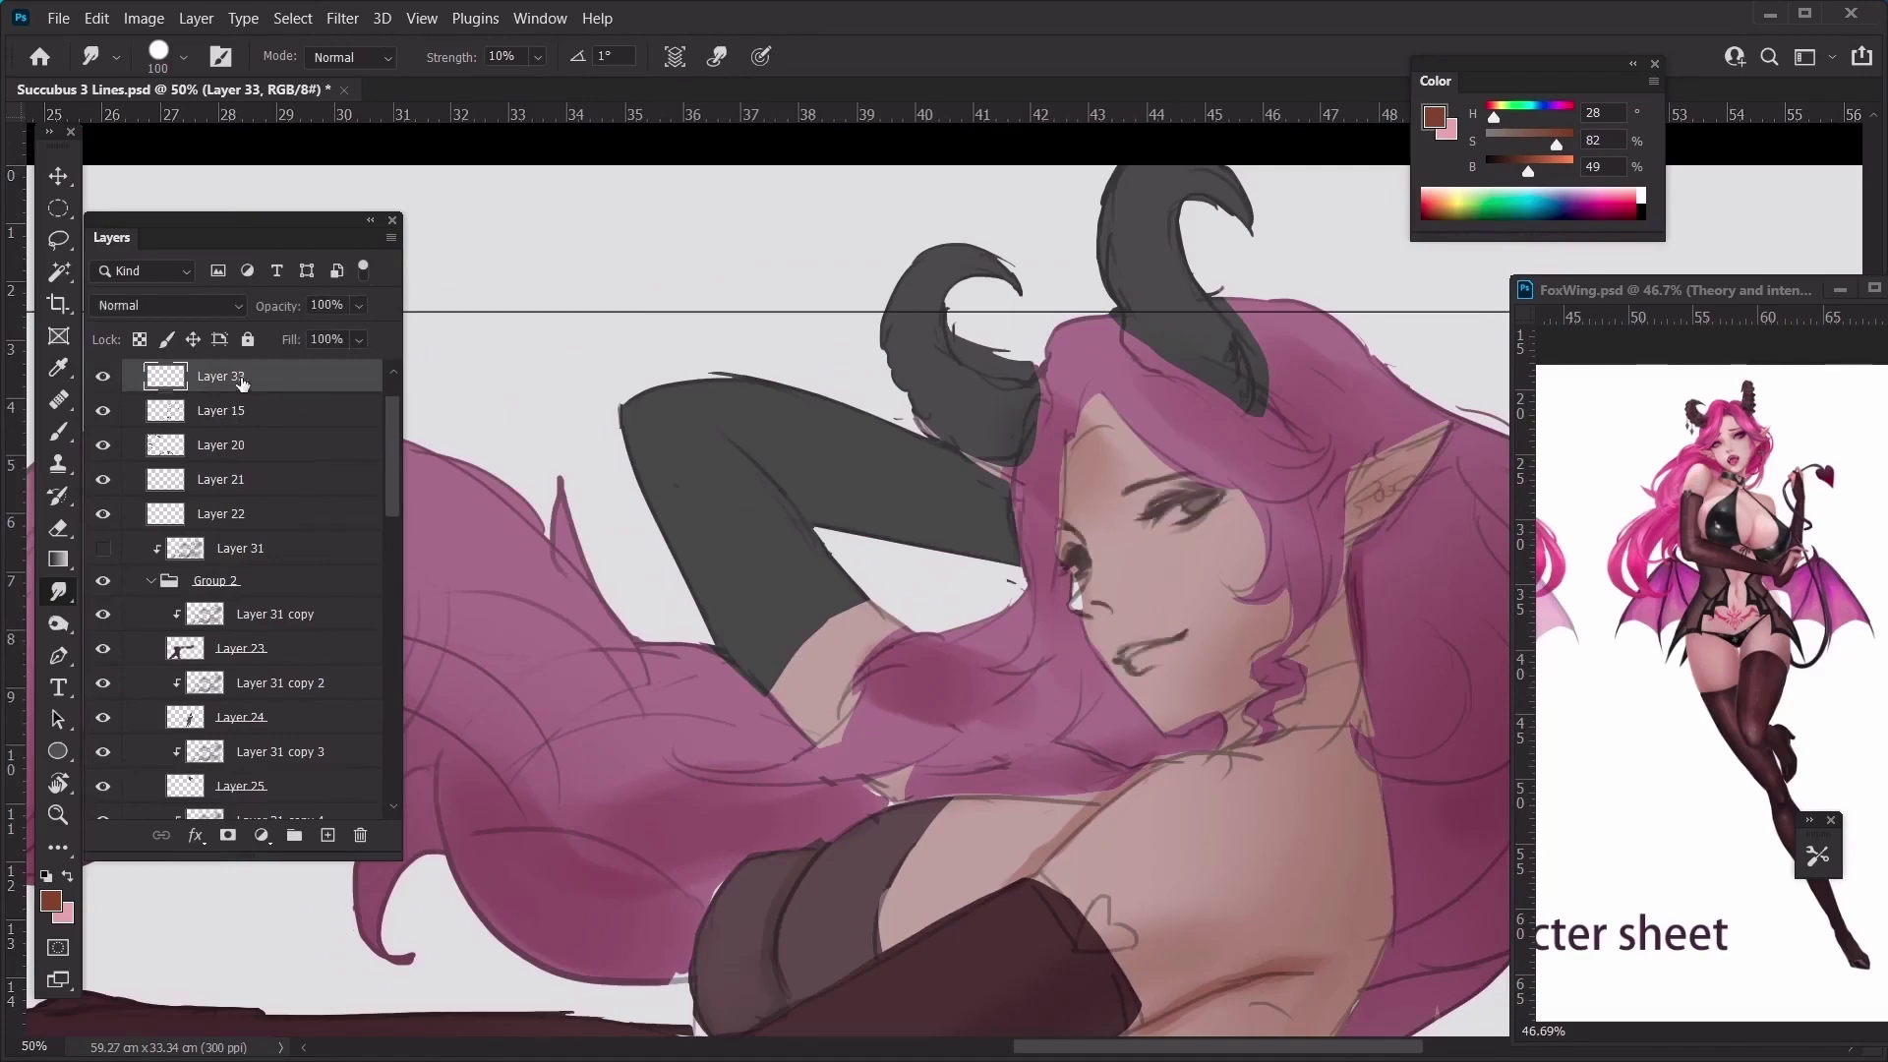
pyautogui.moveTo(242, 381); pyautogui.dragTo(246, 682)
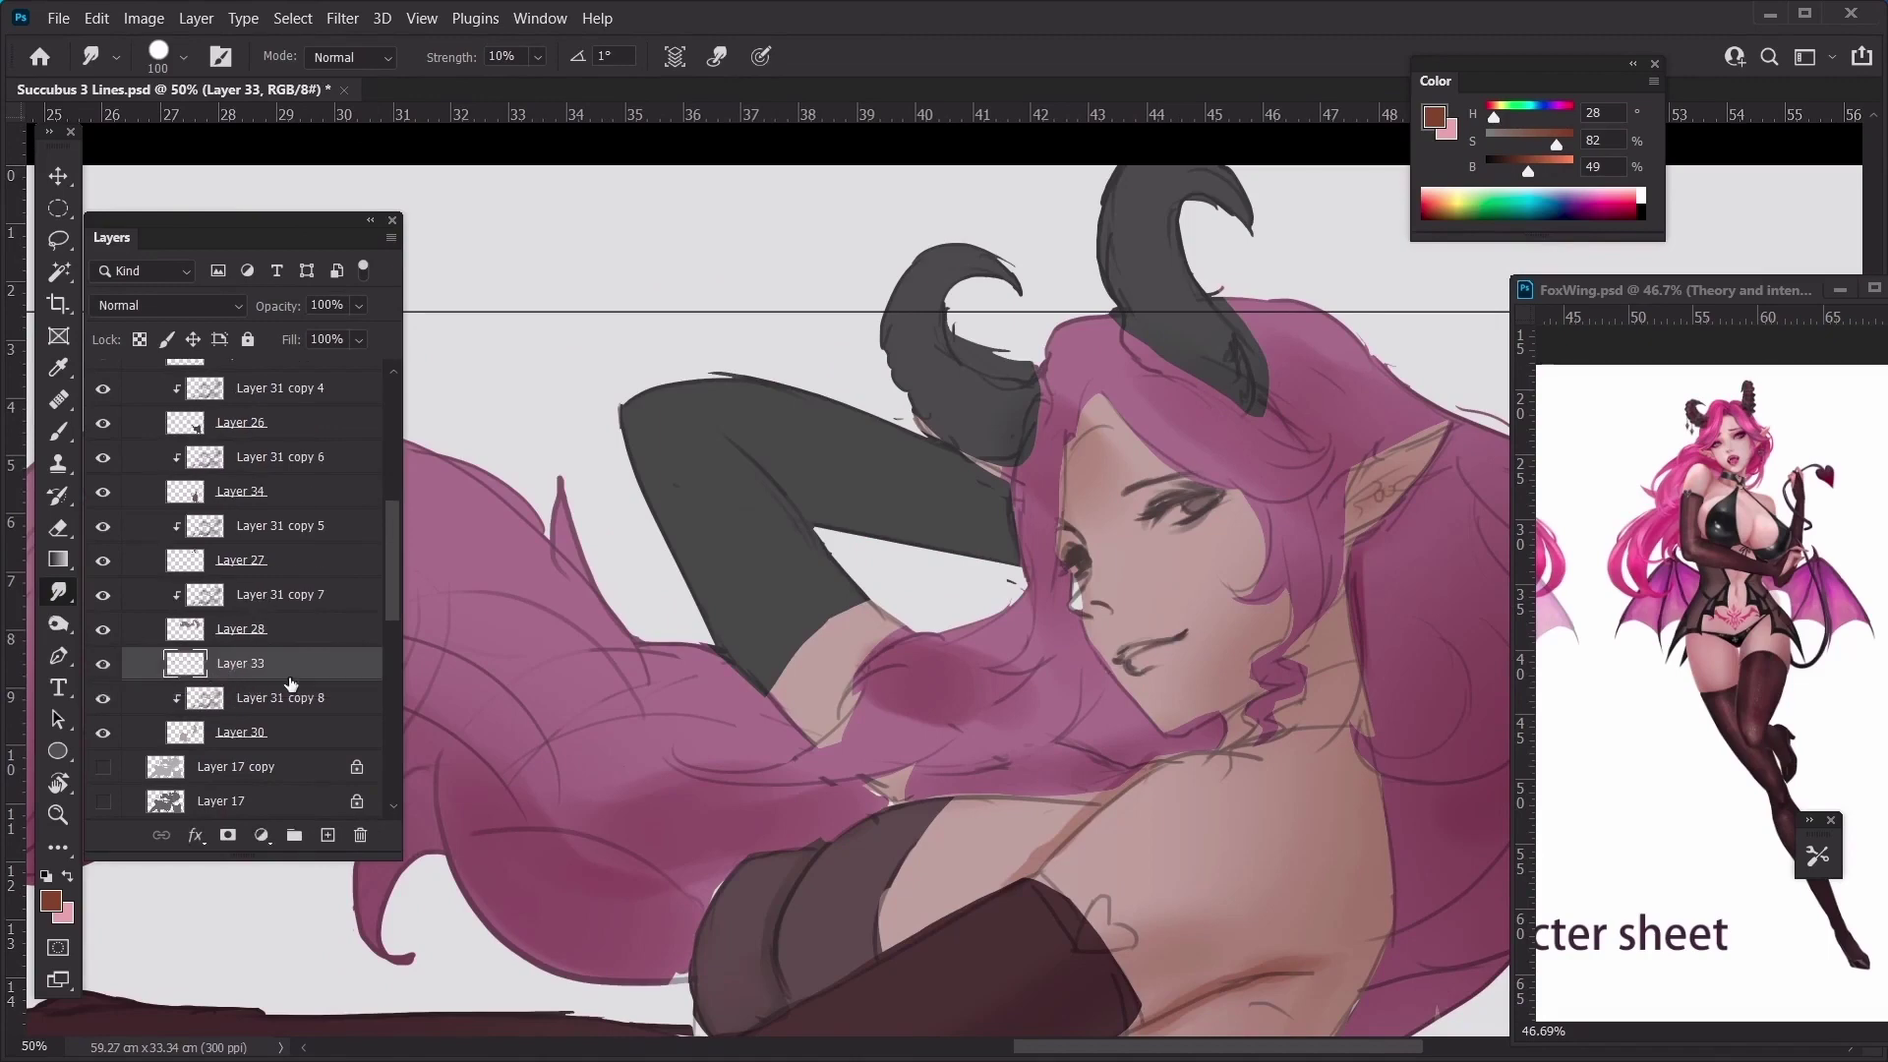
pyautogui.moveTo(189, 659); pyautogui.dragTo(216, 582)
pyautogui.hotkey('ctrl', 'z')
# Reduce the Smudge tool's brush size to 70 and select the hair shading on Layer 31 copy 7
pyautogui.press('[')
pyautogui.press('[')
pyautogui.press('[')
pyautogui.click(216, 629)
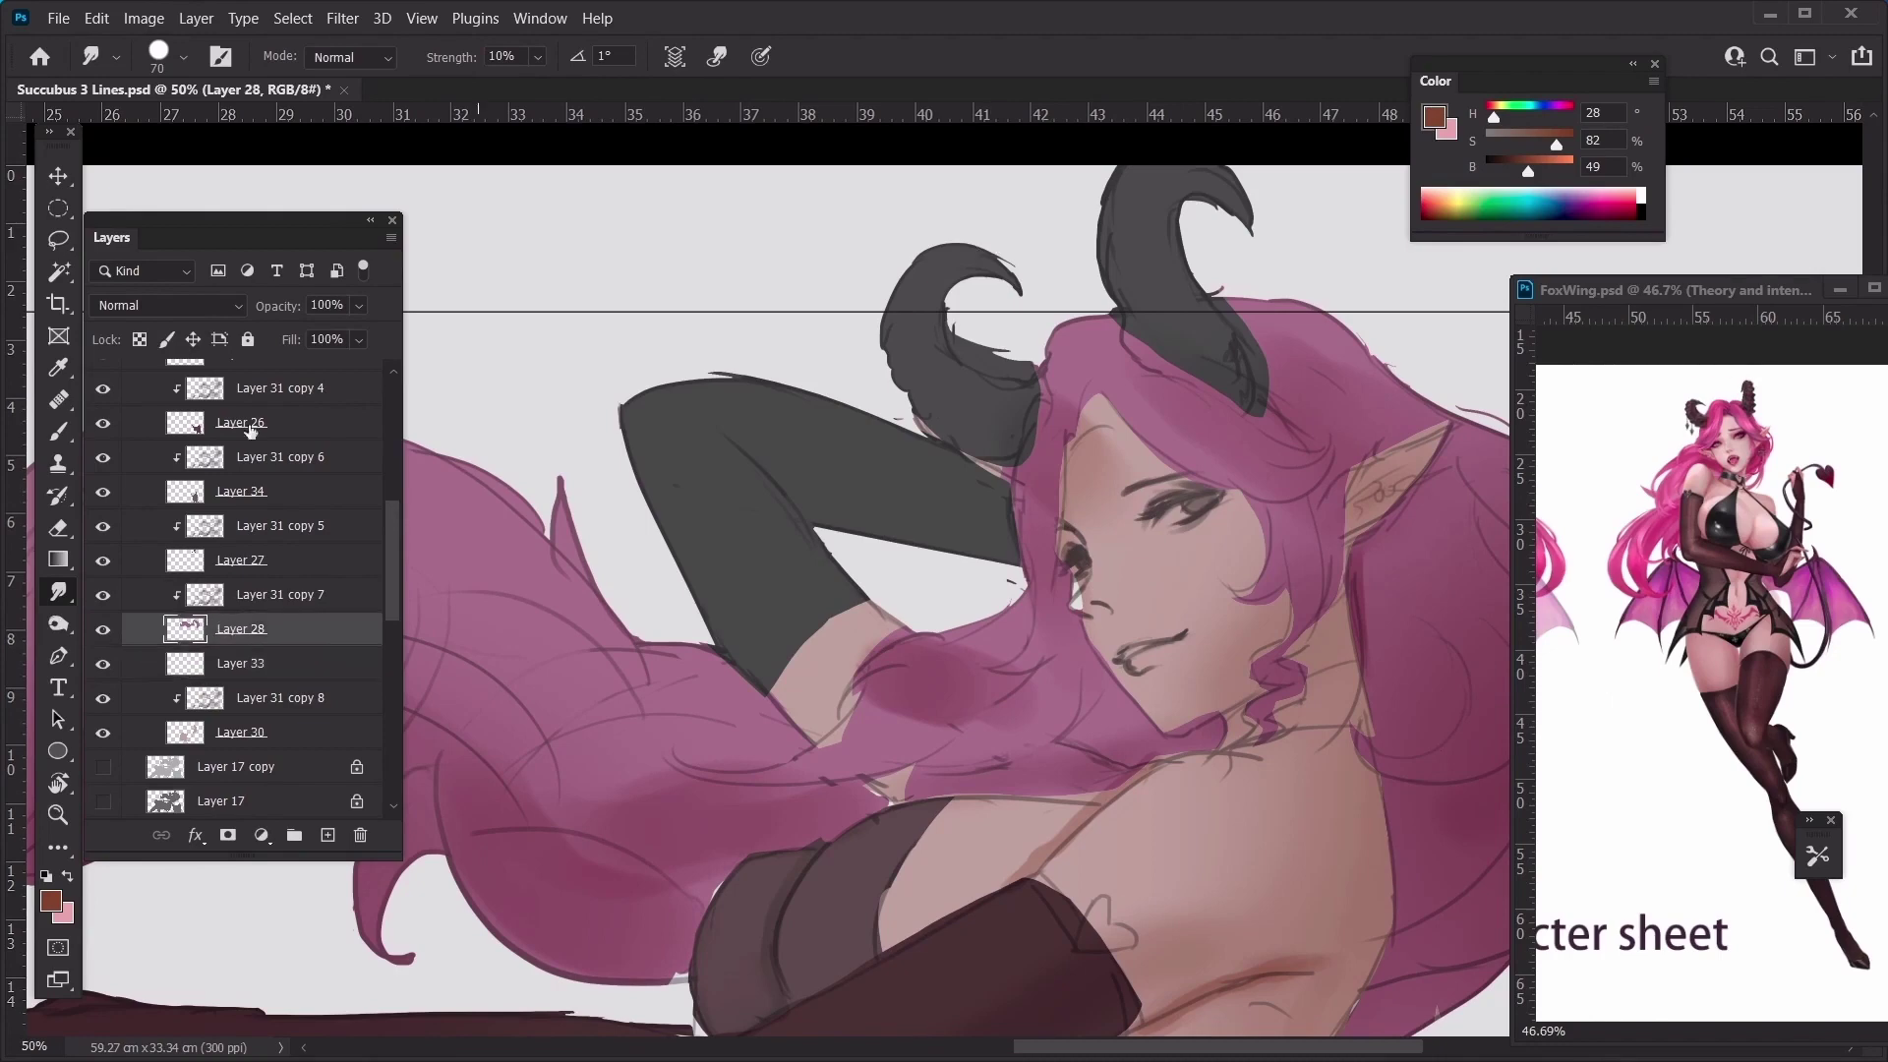
pyautogui.click(229, 590)
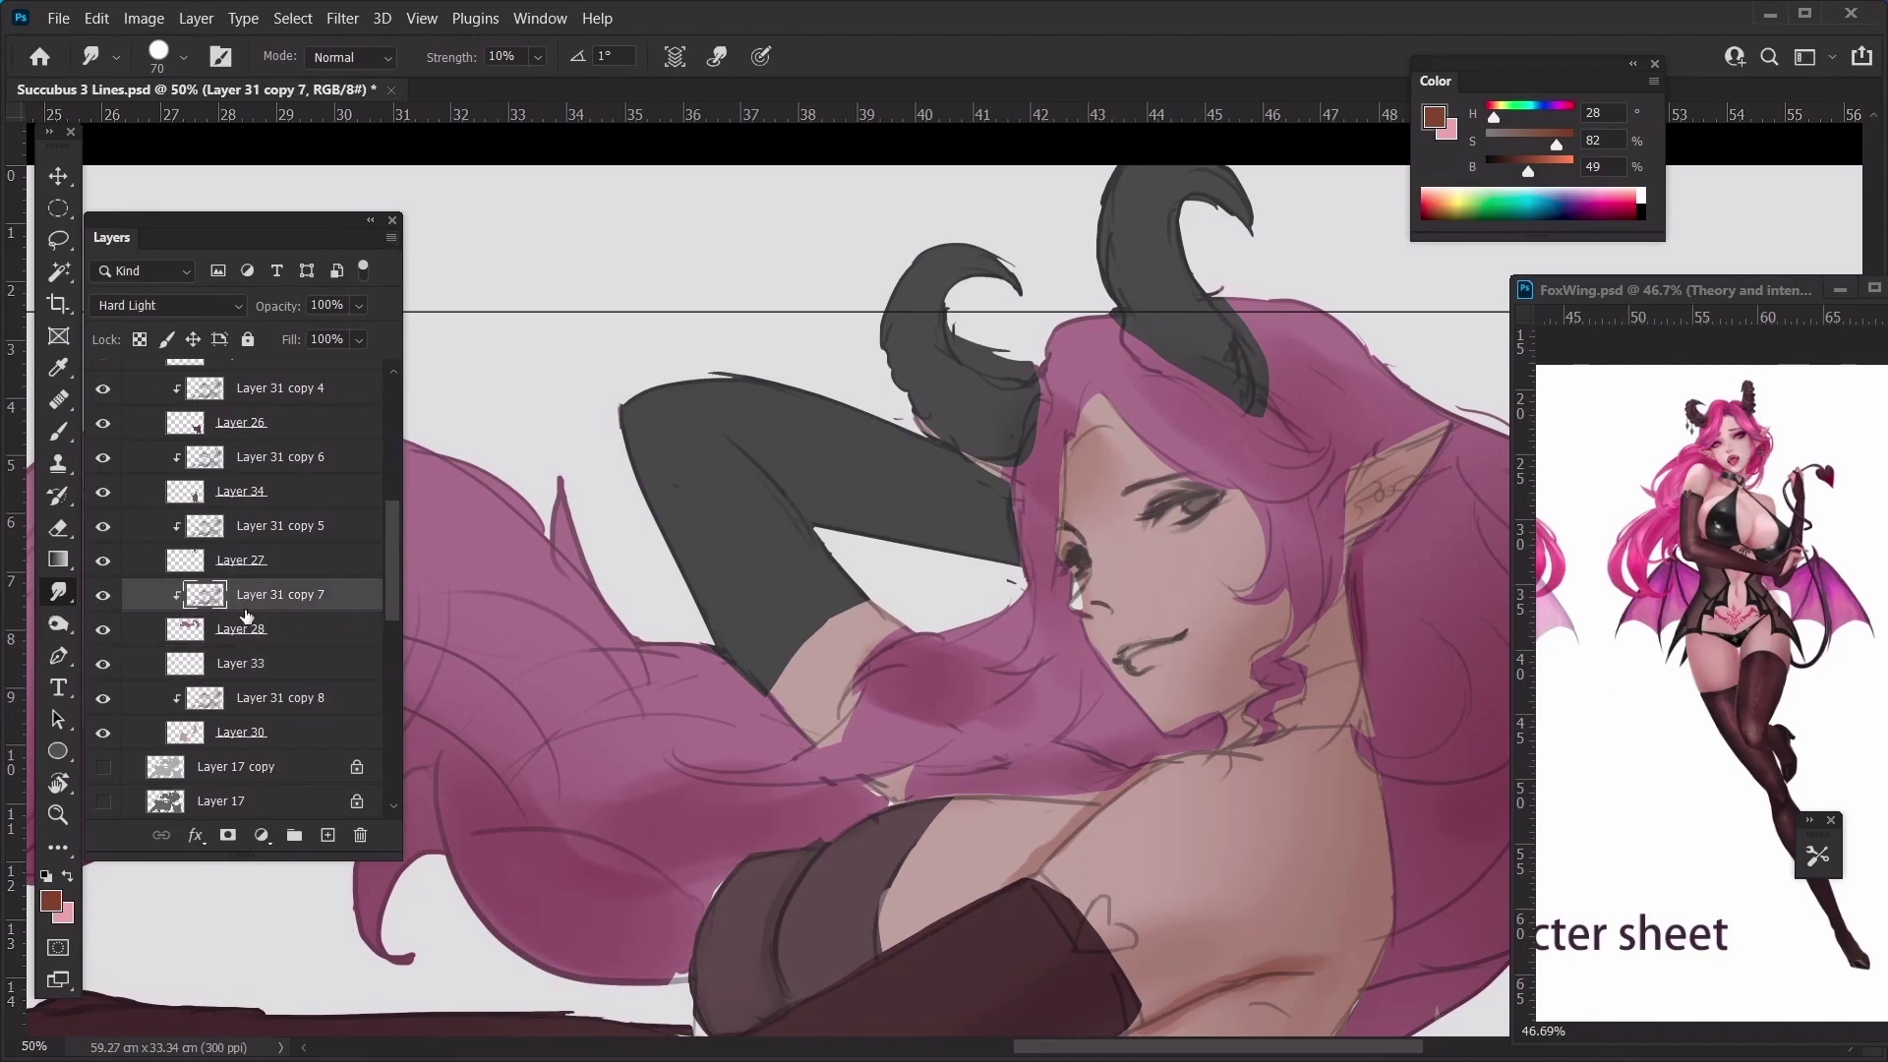
# Raise the lightness of the hair shading on Layer 31 copy 7 with Hue/Saturation and merge it down into Layer 28
pyautogui.hotkey('ctrl', '-')
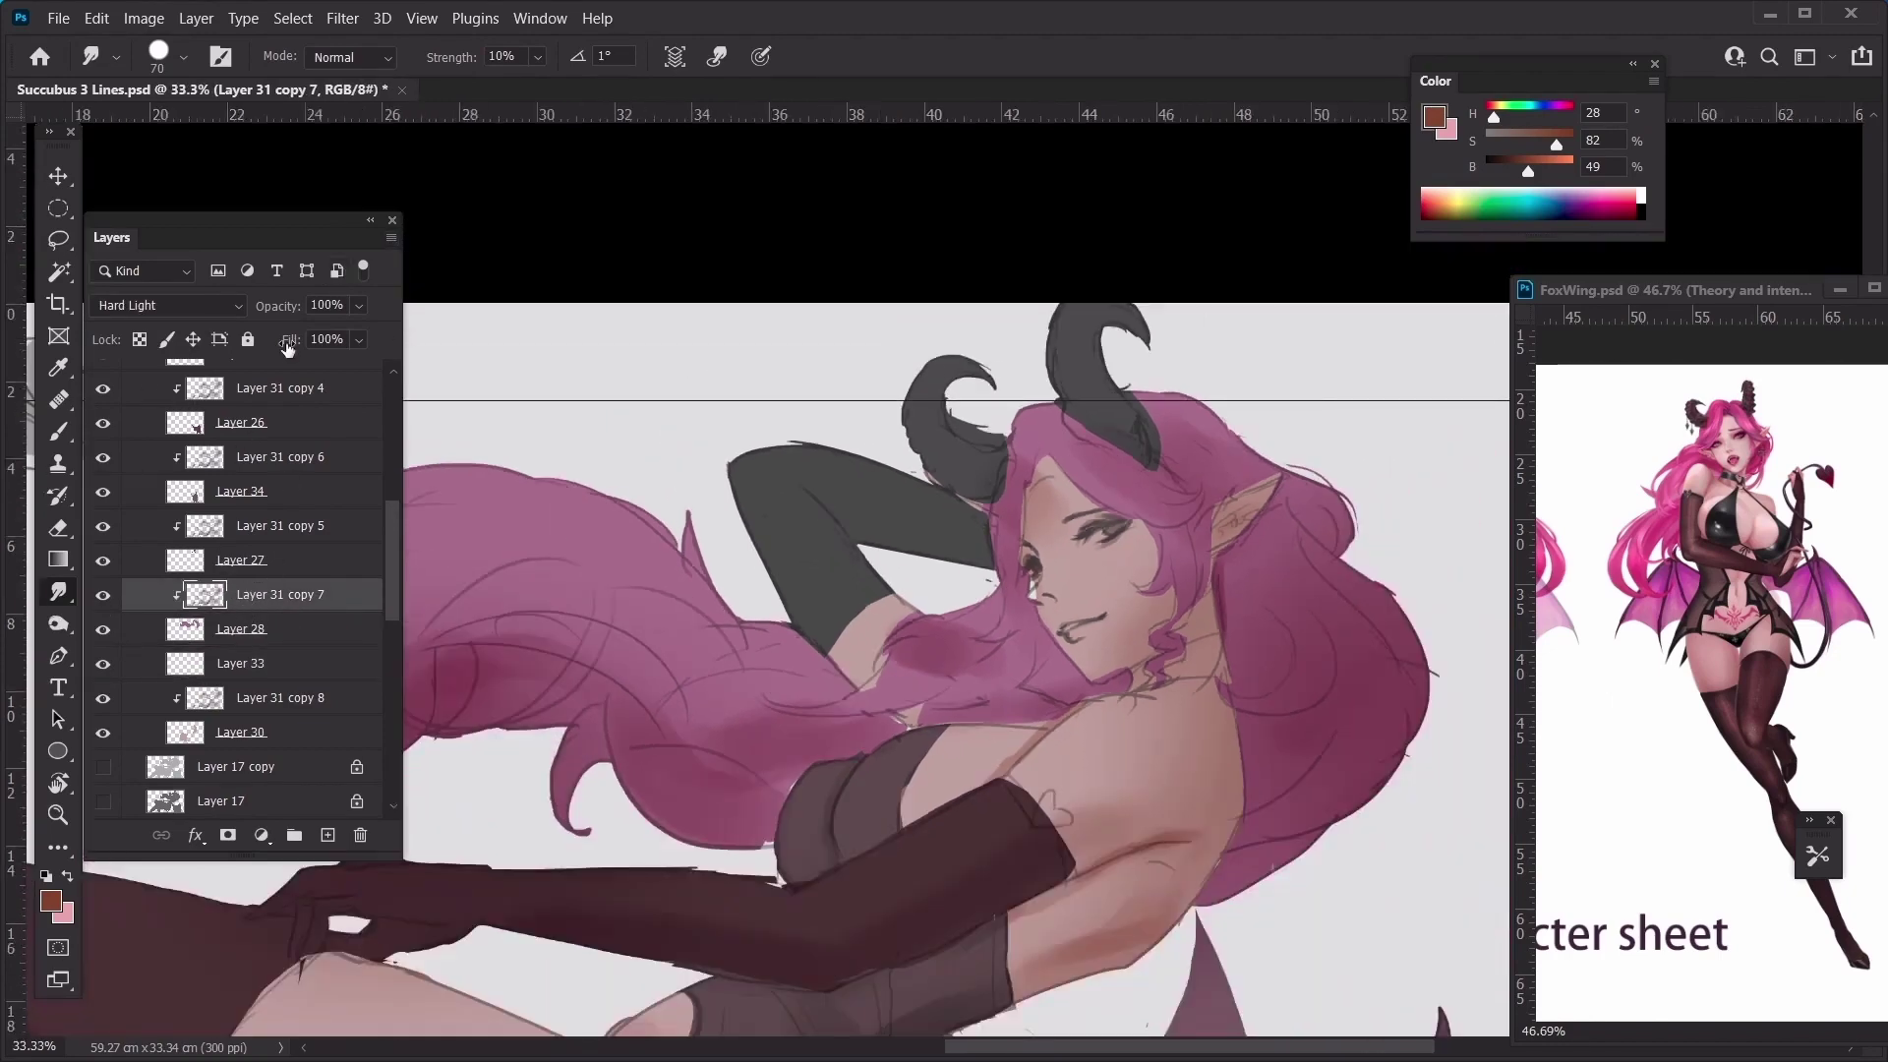
pyautogui.hotkey('ctrl', 'u')
pyautogui.moveTo(1503, 594); pyautogui.dragTo(1525, 614)
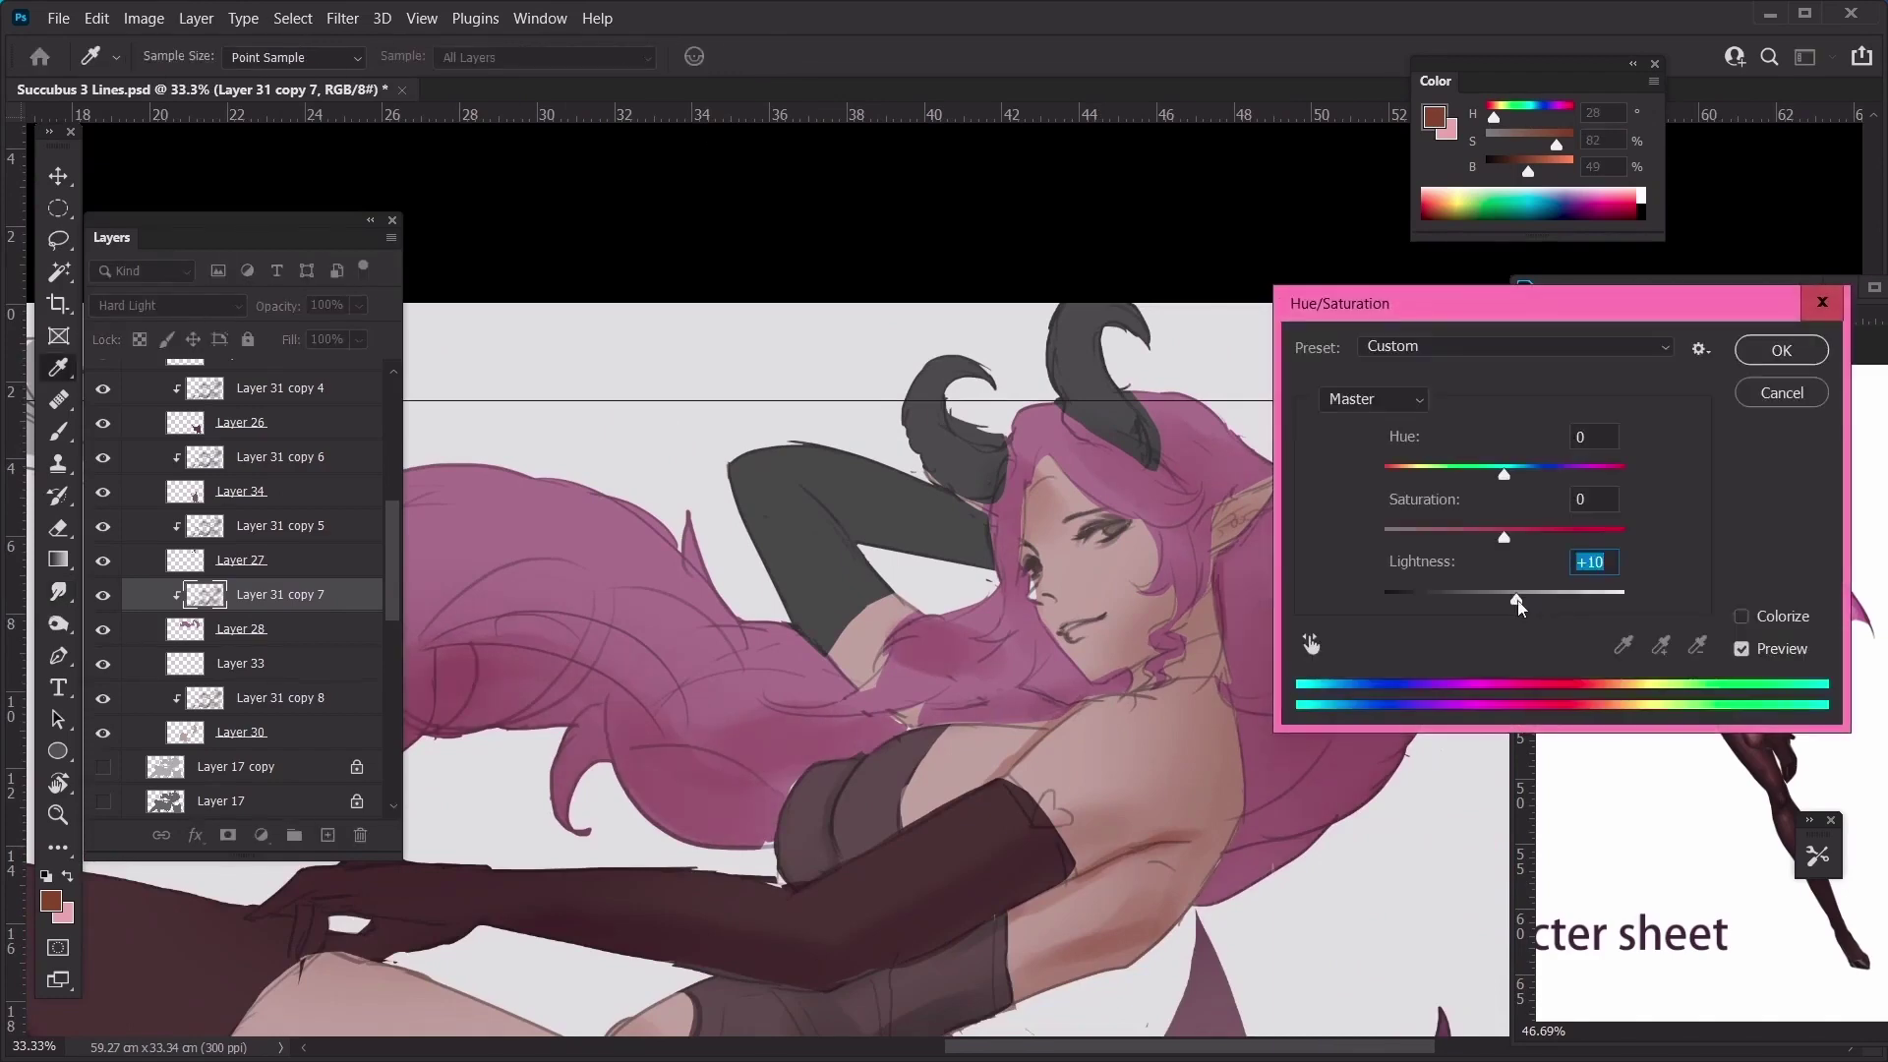
pyautogui.press('Return')
pyautogui.hotkey('ctrl', 'e')
# Lasso the flowing hair behind the arm on Layer 28, cut it to a new layer and move that layer below Layer 30
pyautogui.hotkey('ctrl', '-')
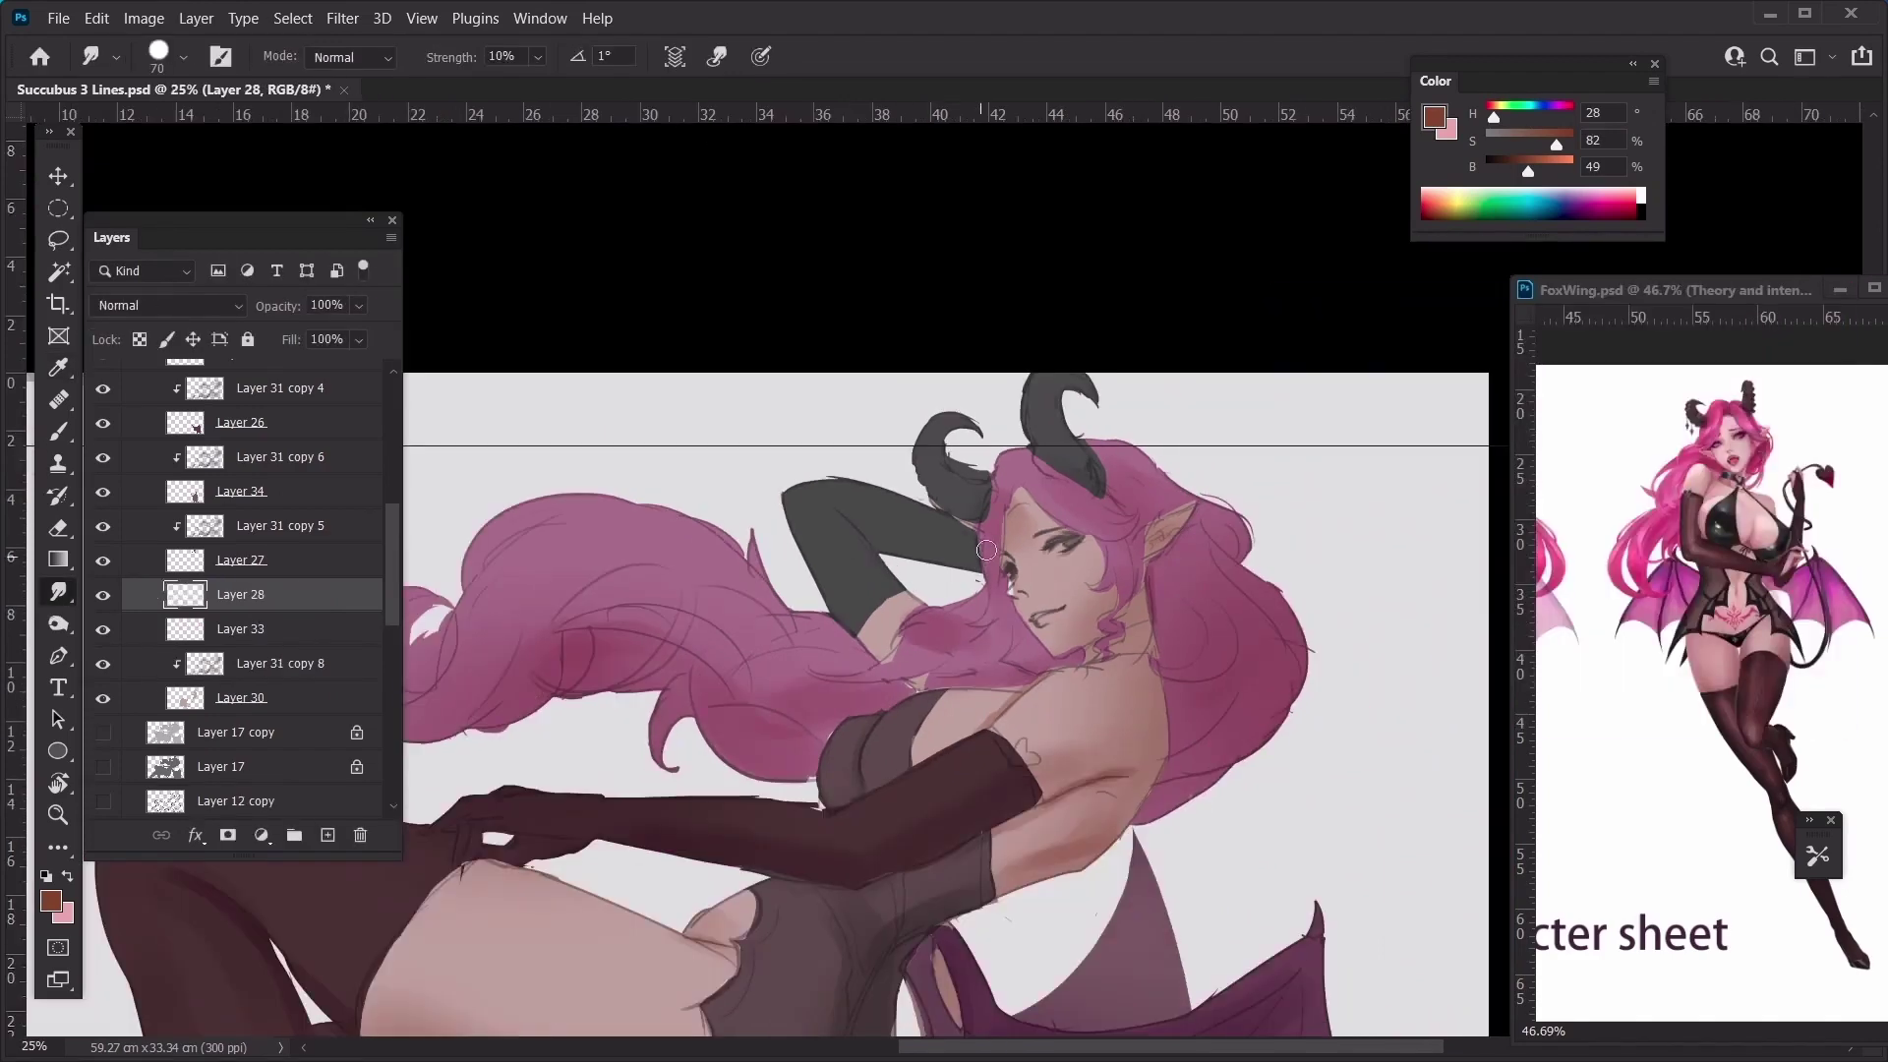
pyautogui.click(58, 239)
pyautogui.moveTo(973, 457)
pyautogui.mouseDown()
pyautogui.moveTo(1004, 472)
pyautogui.moveTo(1005, 529)
pyautogui.moveTo(1091, 664)
pyautogui.moveTo(300, 838)
pyautogui.moveTo(630, 366)
pyautogui.mouseUp()
pyautogui.rightClick(905, 536)
pyautogui.click(1001, 743)
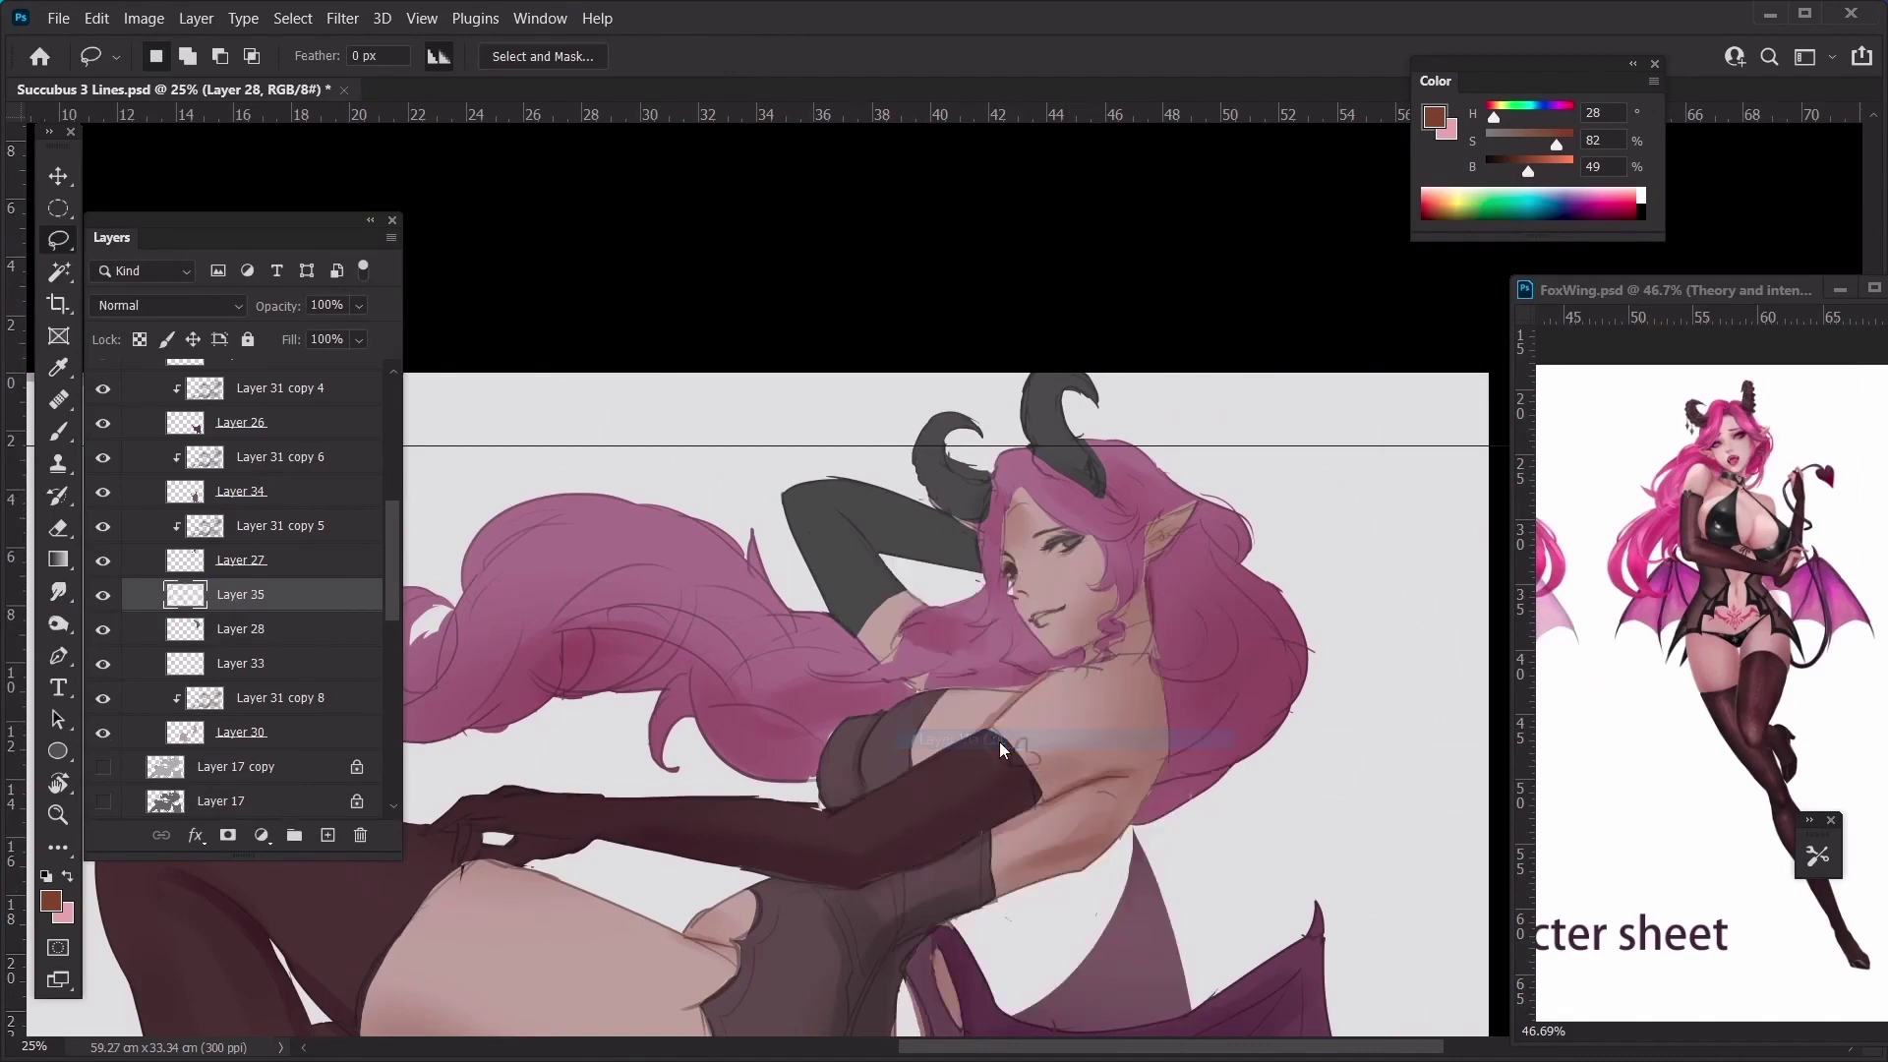
pyautogui.hotkey('ctrl', '[')
pyautogui.hotkey('ctrl', '[')
pyautogui.hotkey('ctrl', '[')
pyautogui.hotkey('ctrl', '[')
# Touch up the skin beside the far eye on Layer 30 with a sampled skin tone and a size 20 brush
pyautogui.hotkey('ctrl', '+')
pyautogui.hotkey('ctrl', '+')
pyautogui.hotkey('ctrl', '+')
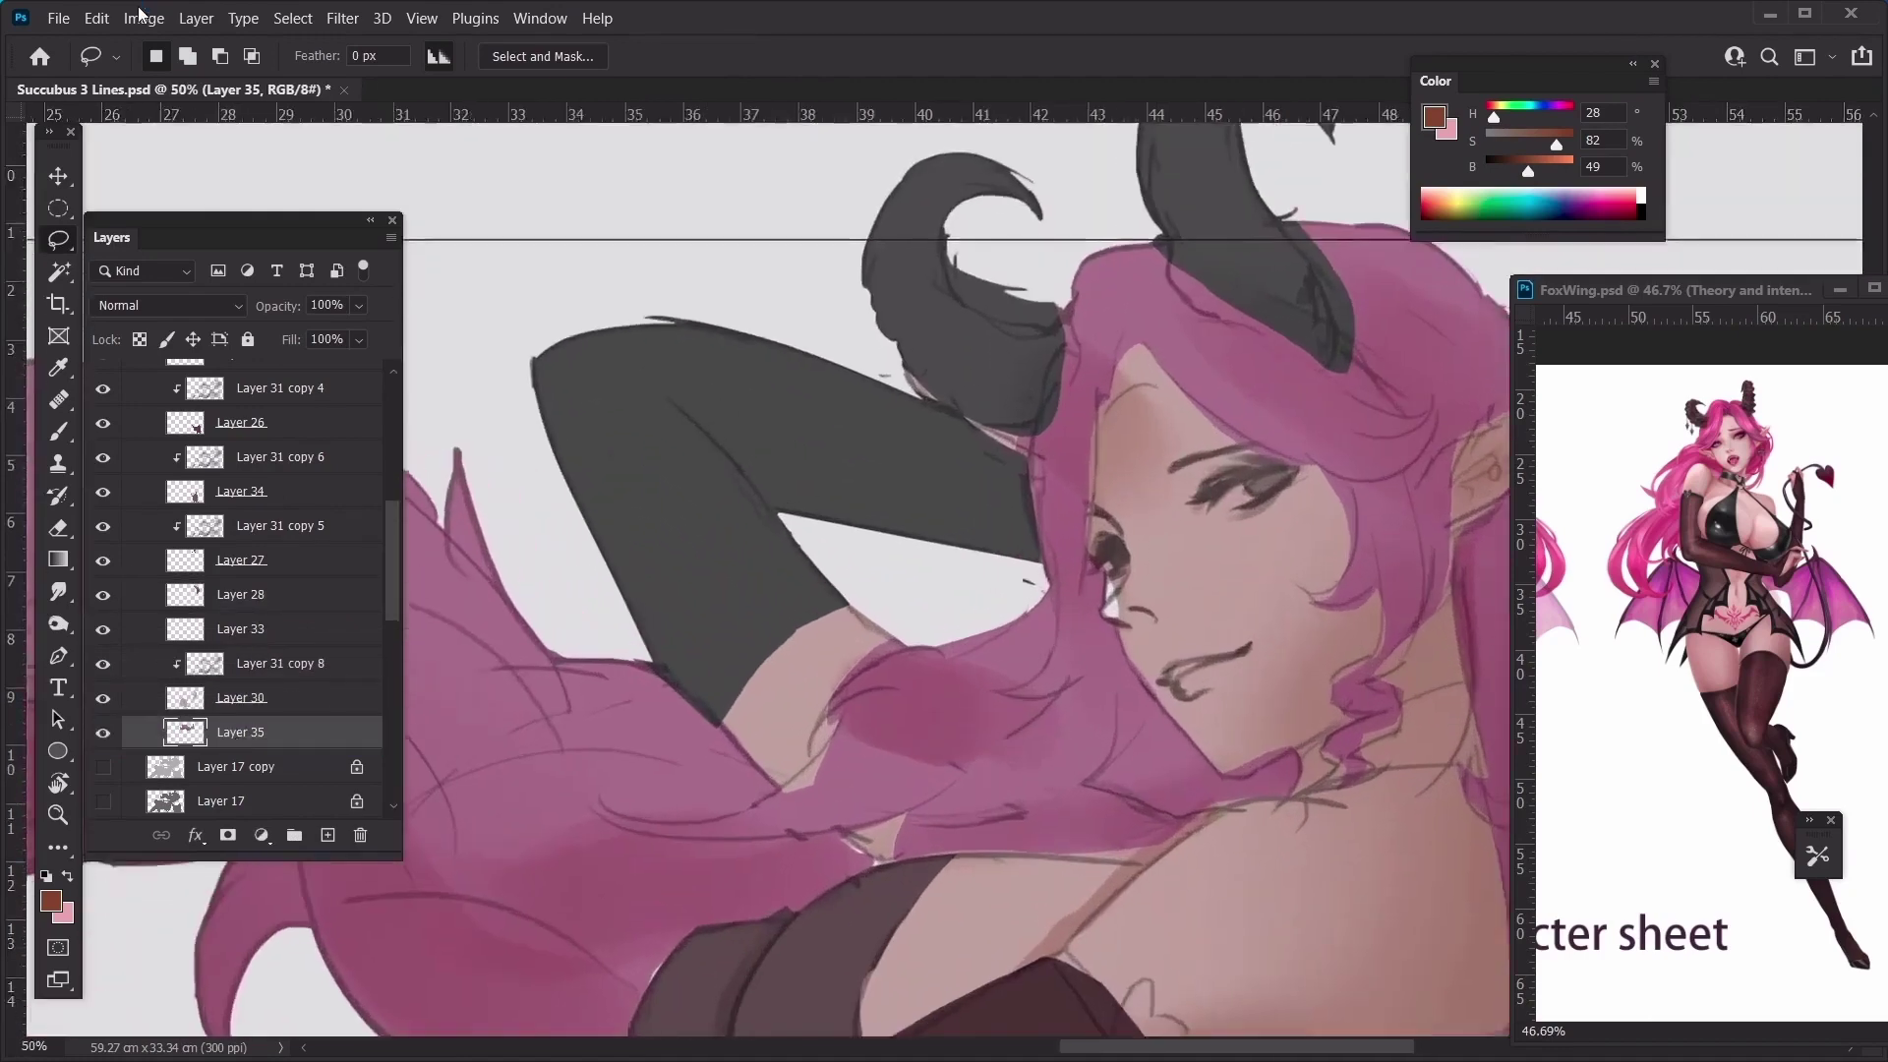
pyautogui.keyDown('ctrl'); pyautogui.click(1116, 562); pyautogui.keyUp('ctrl')
pyautogui.press('b')
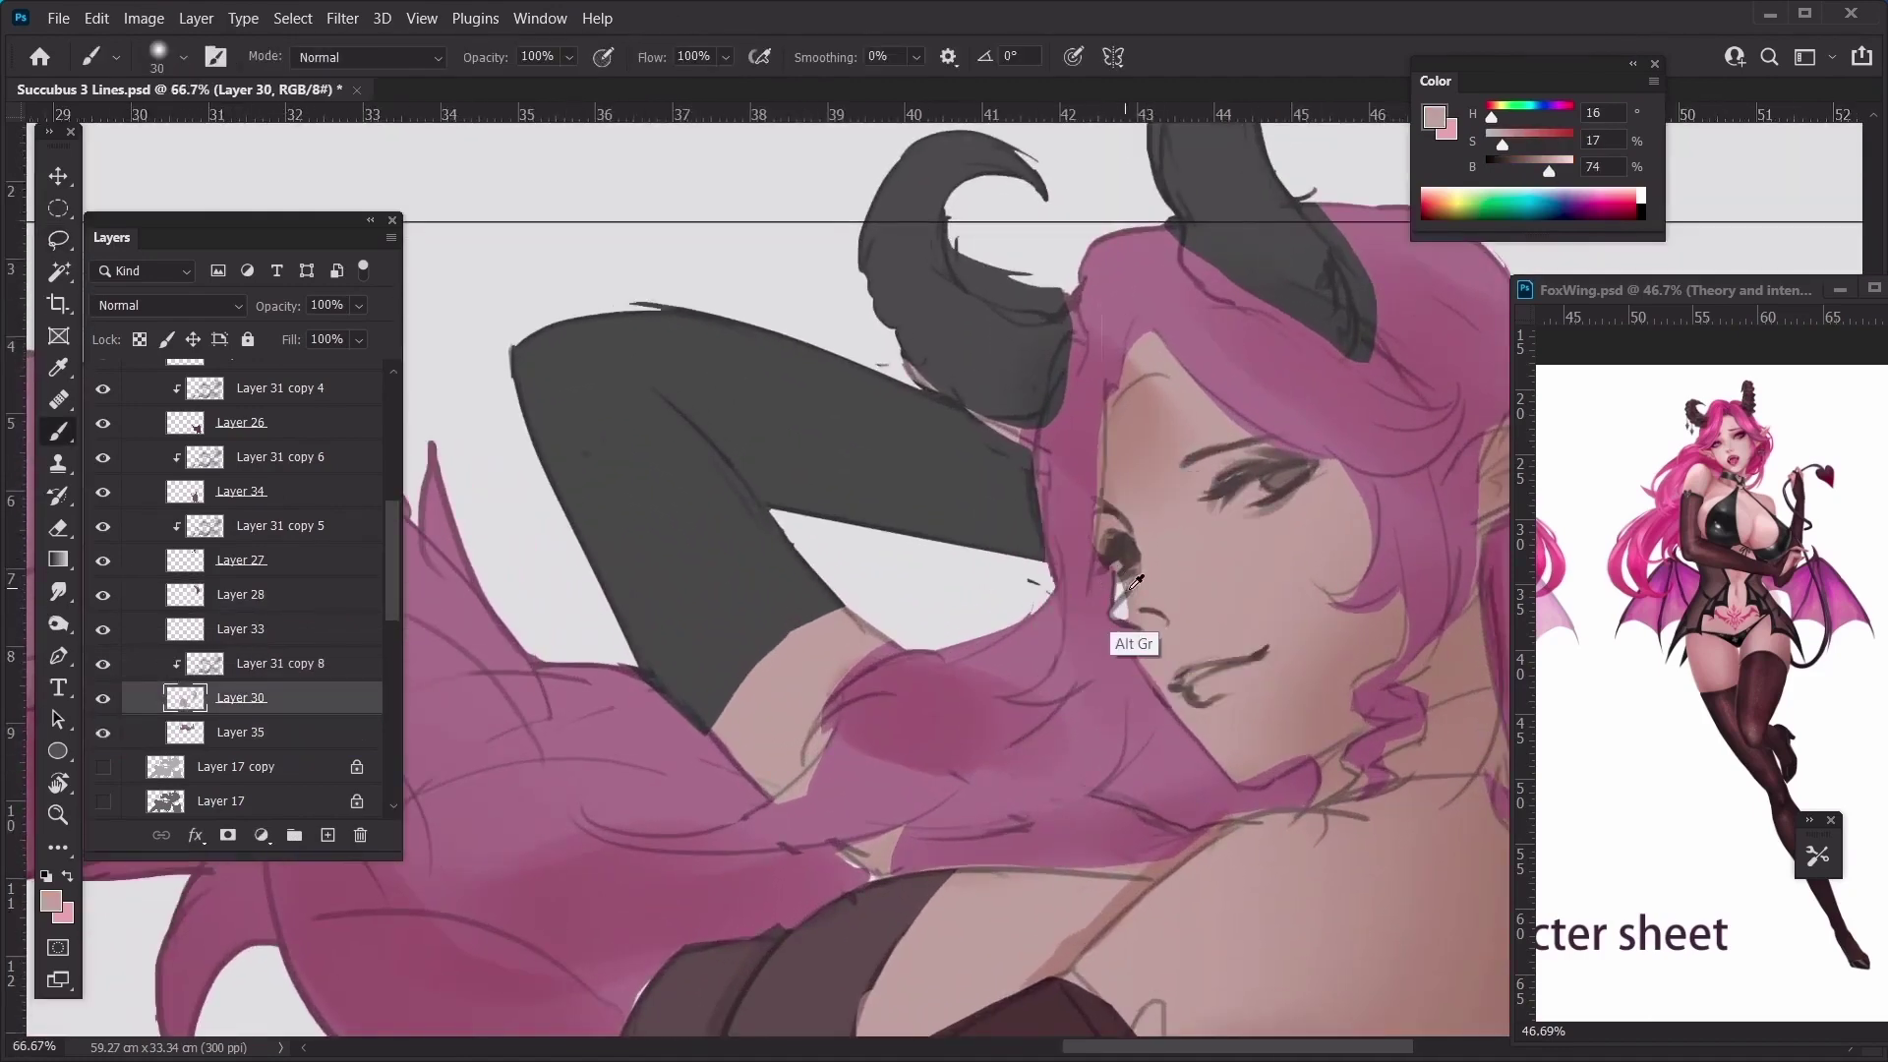
pyautogui.keyDown('alt'); pyautogui.click(1121, 588); pyautogui.keyUp('alt')
pyautogui.moveTo(1121, 590); pyautogui.dragTo(1122, 604)
# Select the line art on Layer 15 and lower its opacity to 16%
pyautogui.hotkey('ctrl', '-')
pyautogui.hotkey('ctrl', '-')
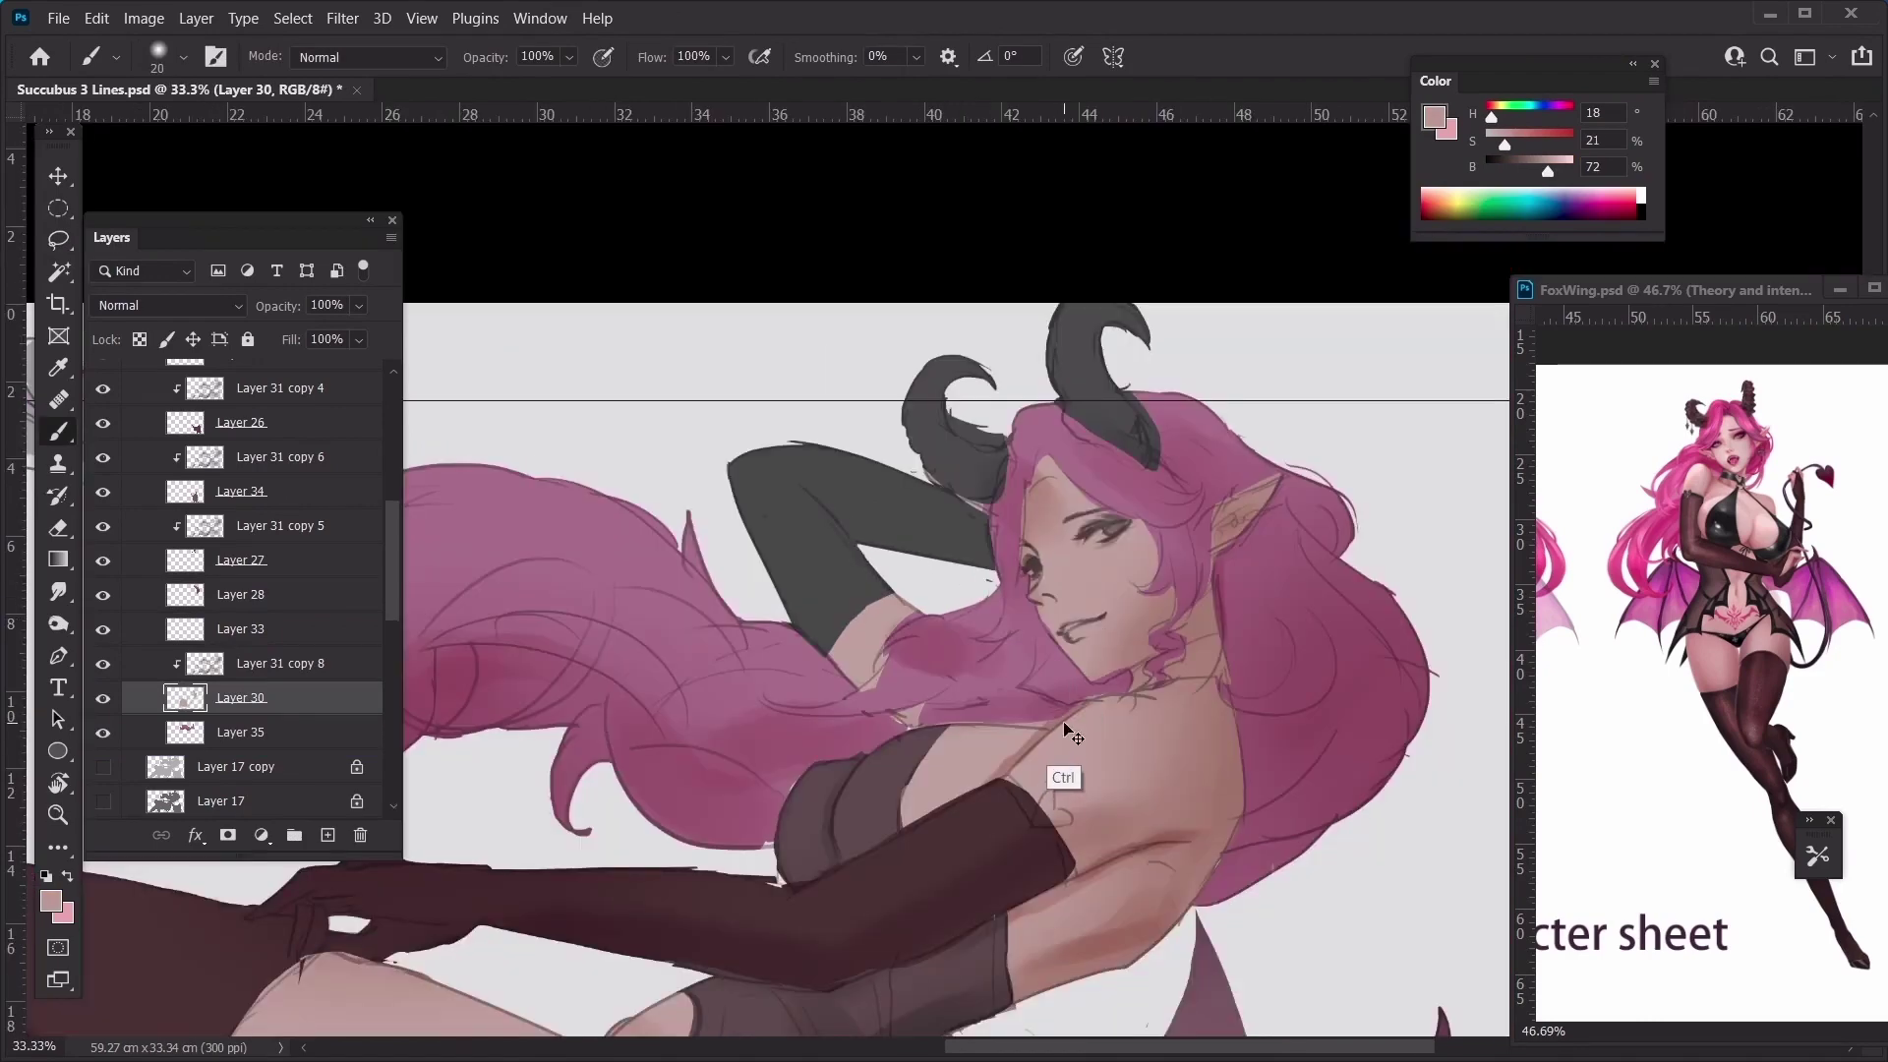
pyautogui.keyDown('ctrl'); pyautogui.click(1063, 775); pyautogui.keyUp('ctrl')
pyautogui.moveTo(277, 308)
pyautogui.mouseDown()
pyautogui.moveTo(260, 322)
pyautogui.moveTo(282, 316)
pyautogui.mouseUp()
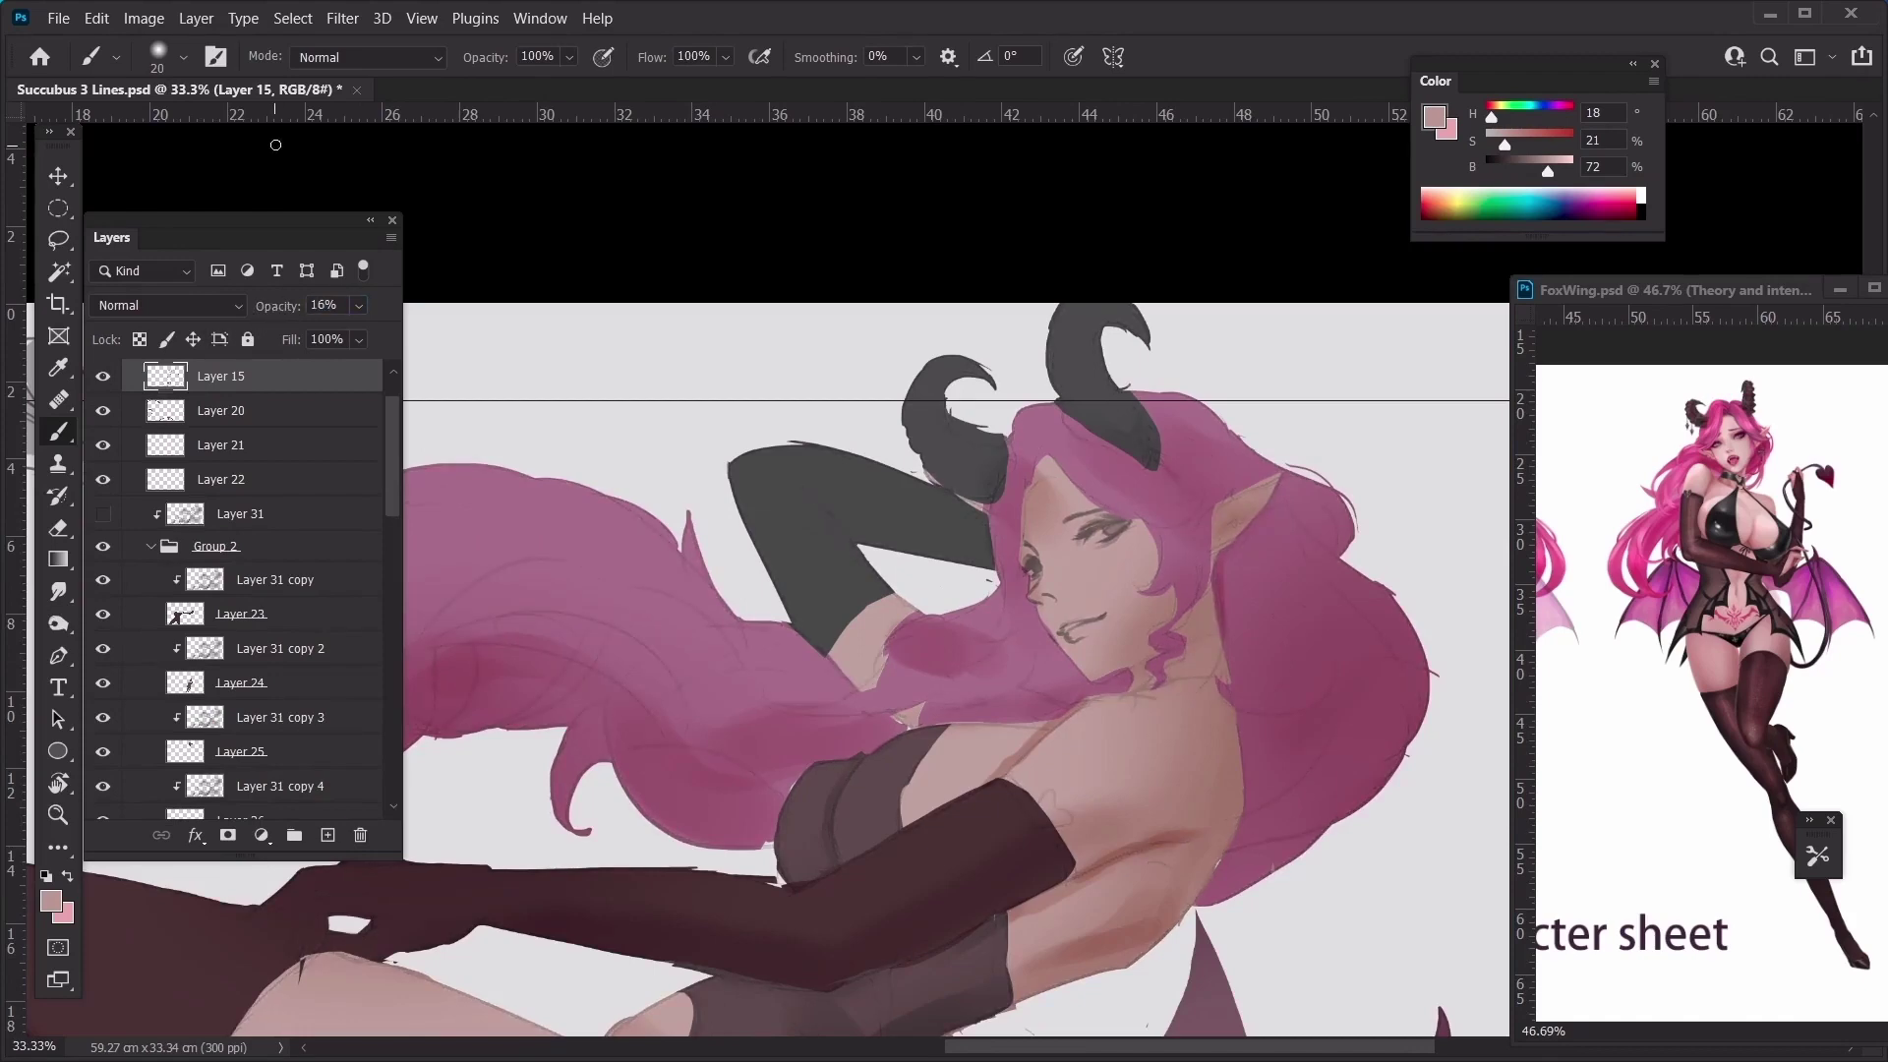
# Select the skin shading on Layer 31 copy 8 and merge it down into Layer 30
pyautogui.hotkey('ctrl', '+')
pyautogui.press('e')
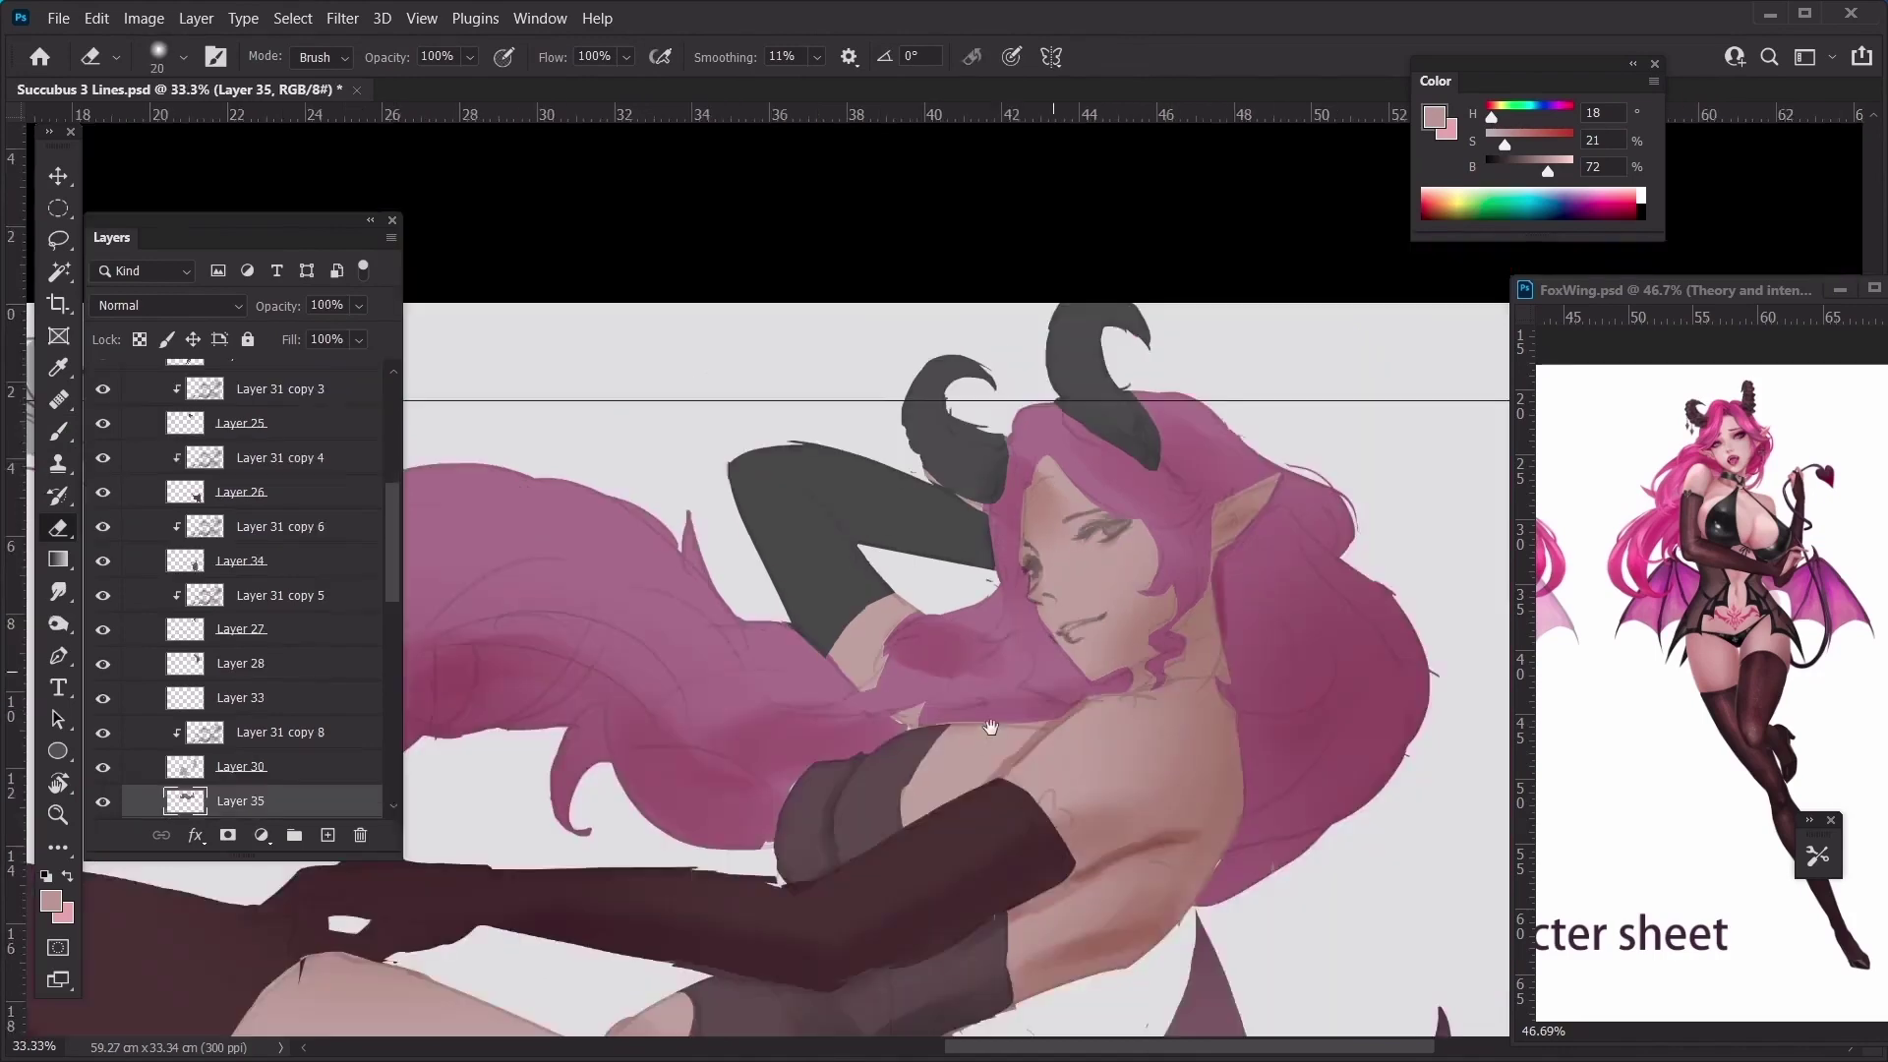
pyautogui.moveTo(990, 728); pyautogui.dragTo(1150, 471)
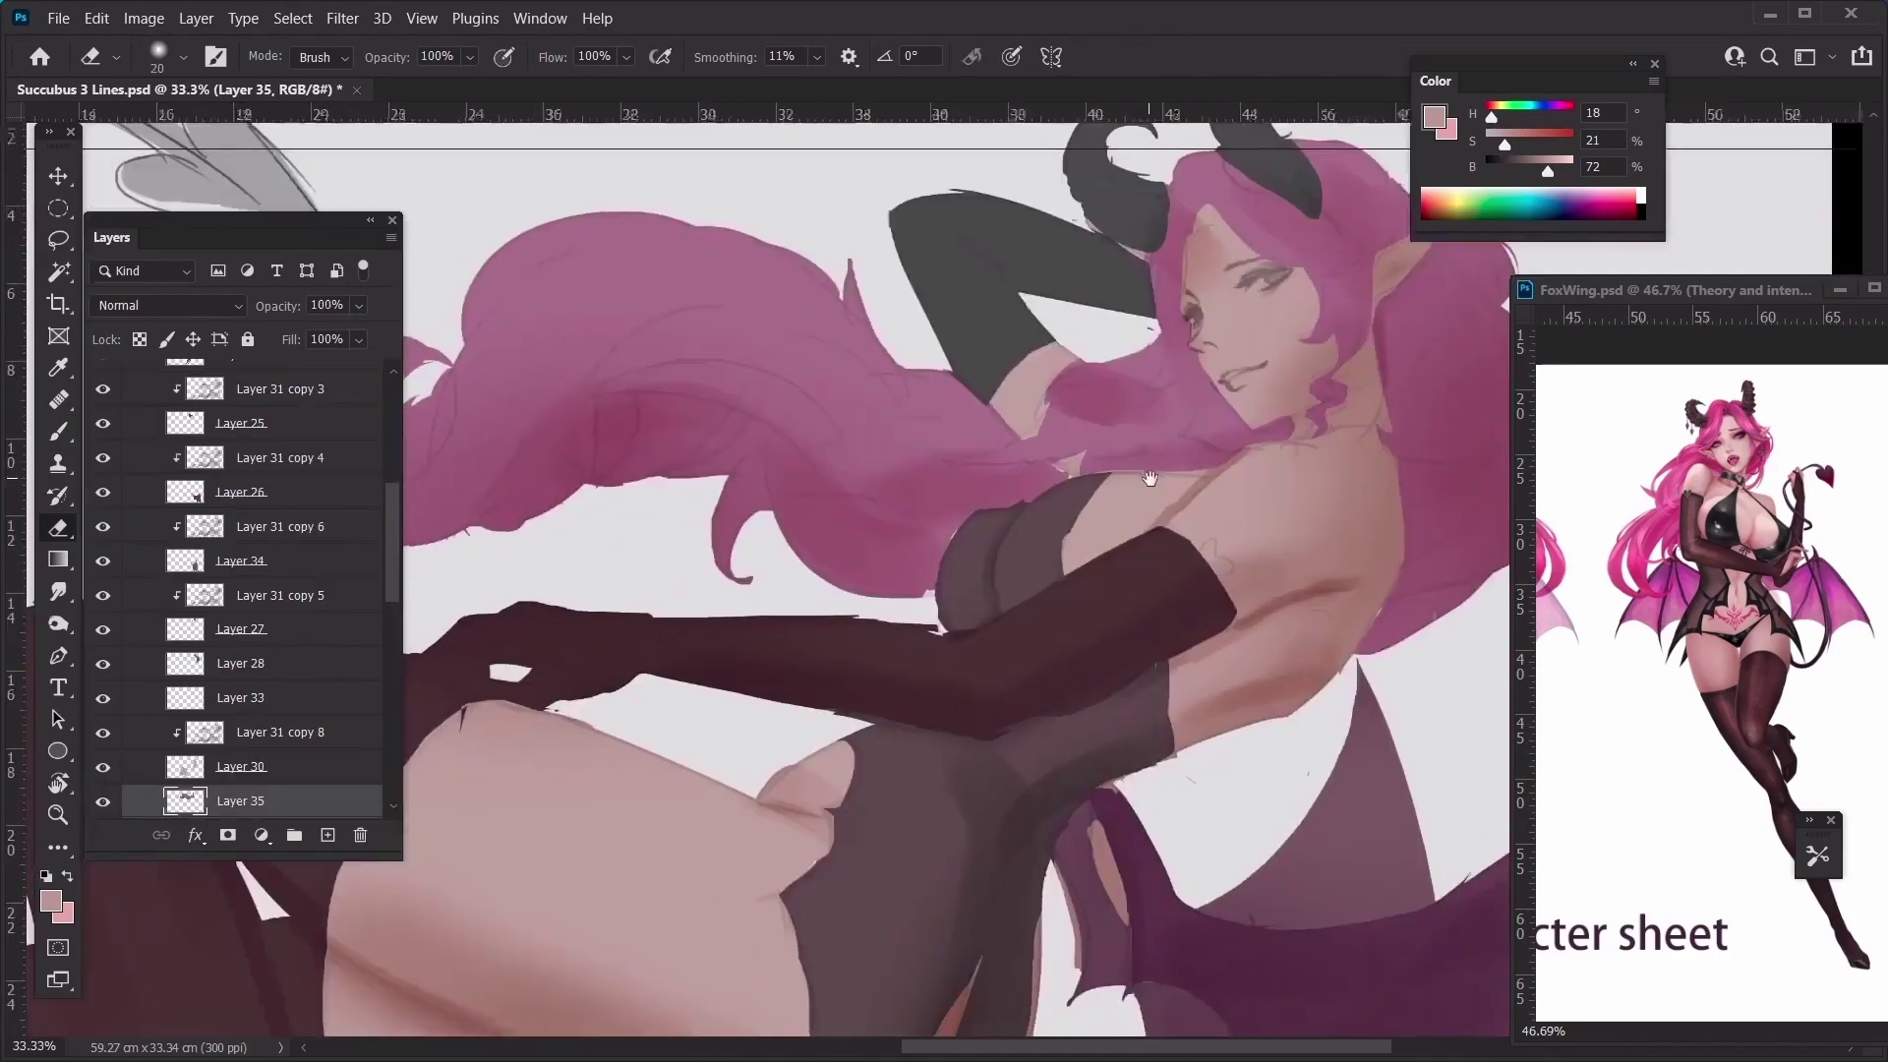
pyautogui.hotkey('ctrl', '-')
pyautogui.keyDown('ctrl'); pyautogui.click(657, 859); pyautogui.keyUp('ctrl')
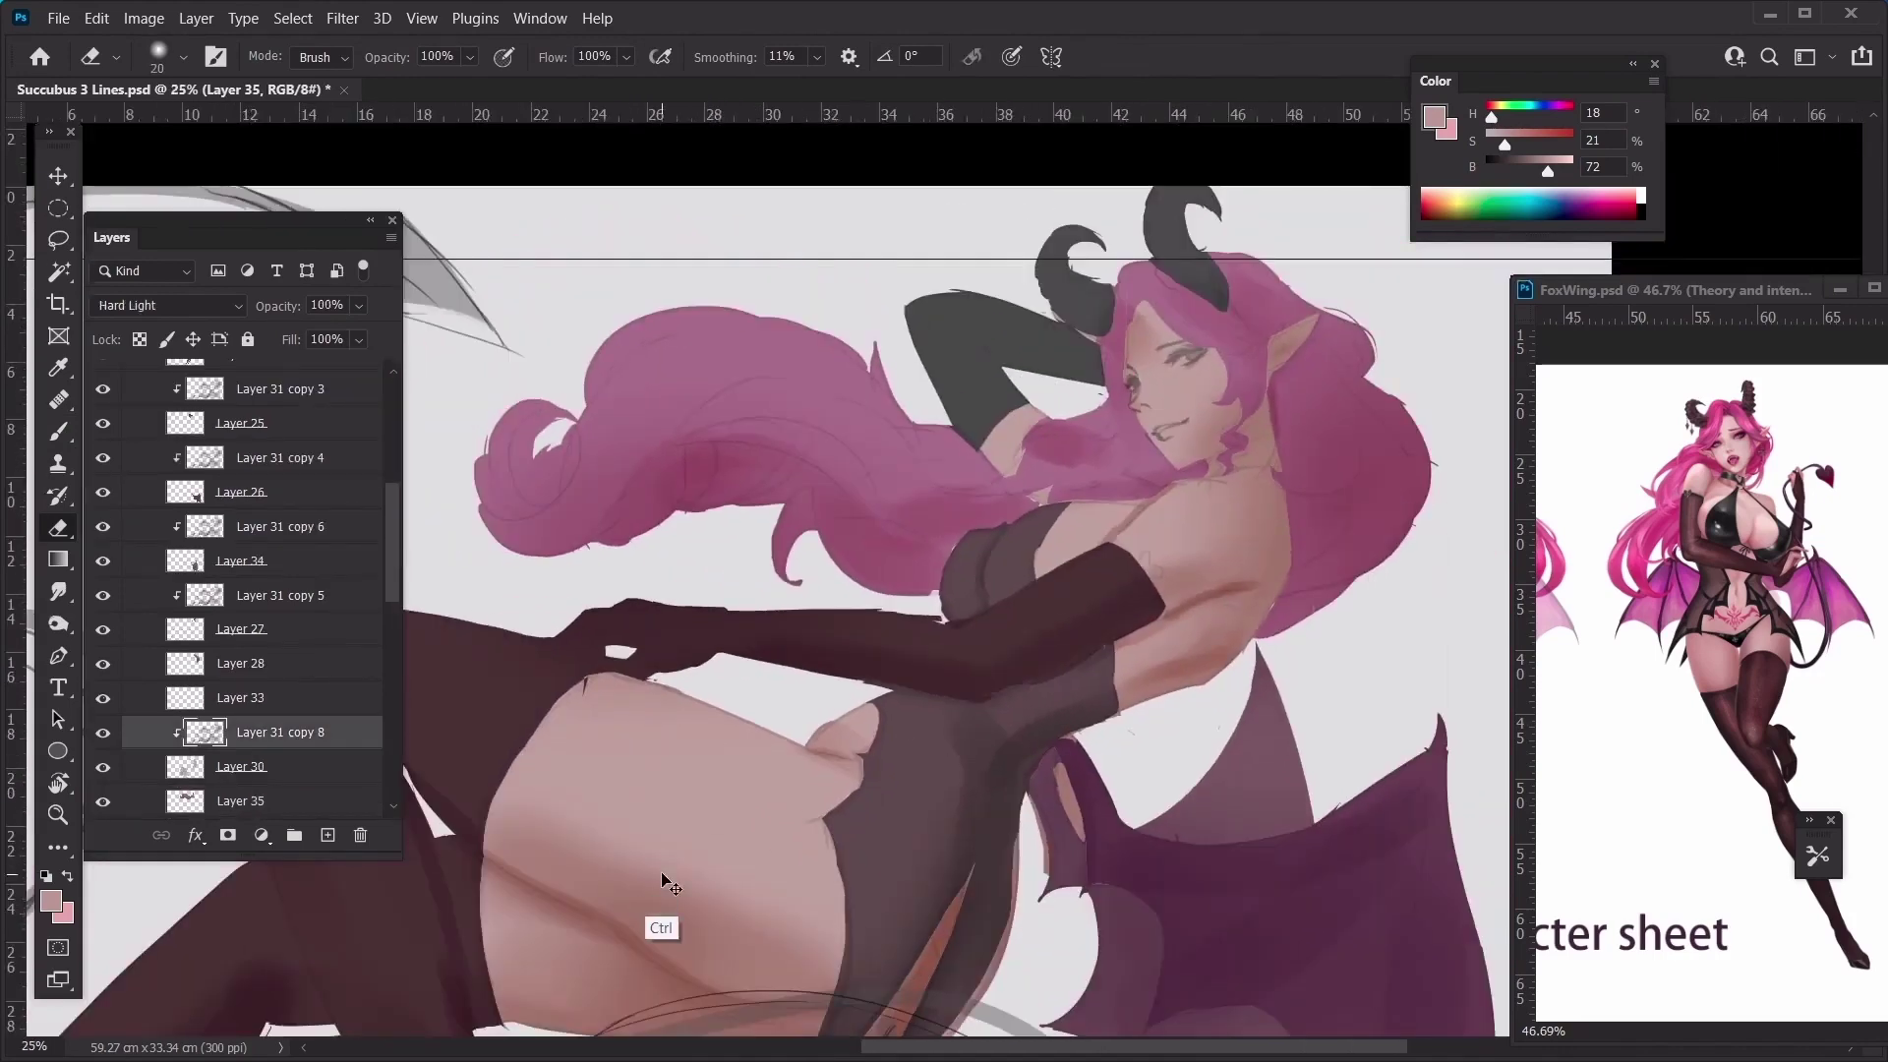
pyautogui.moveTo(587, 216); pyautogui.dragTo(780, 125)
pyautogui.hotkey('ctrl', '-')
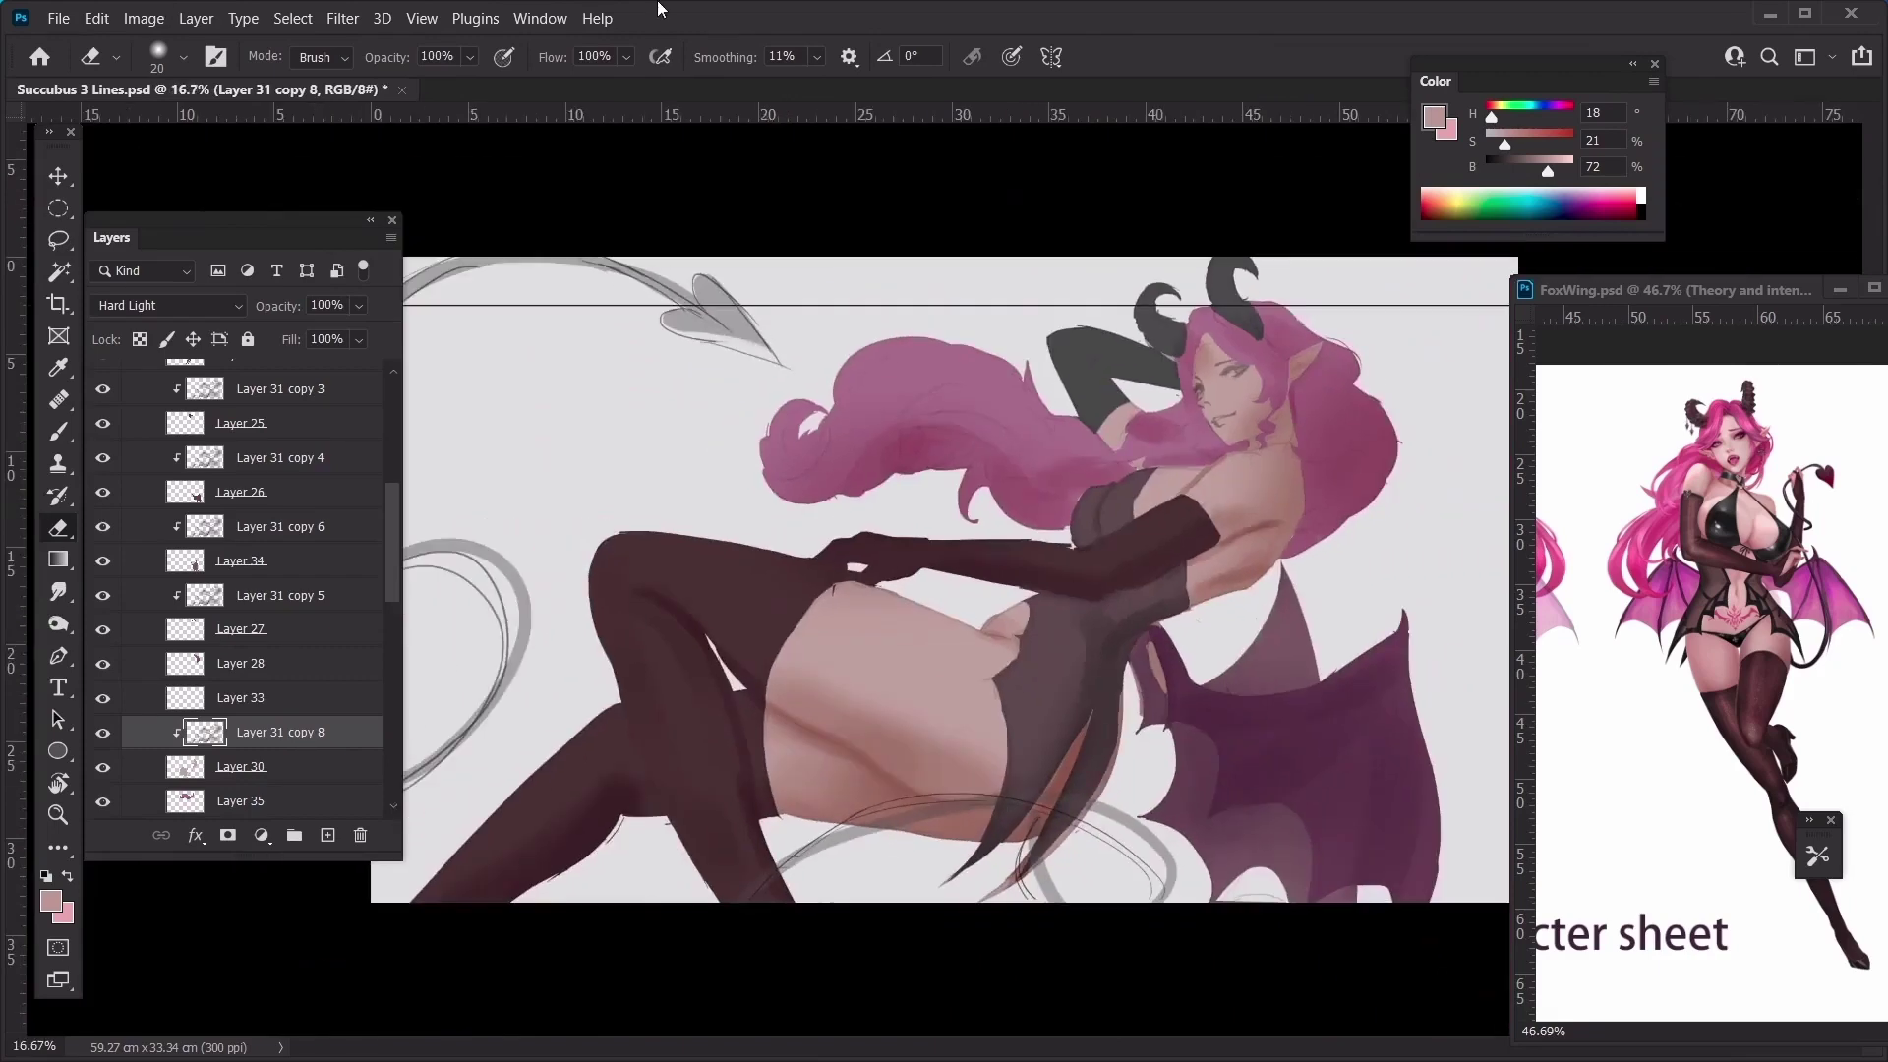
pyautogui.rightClick(302, 732)
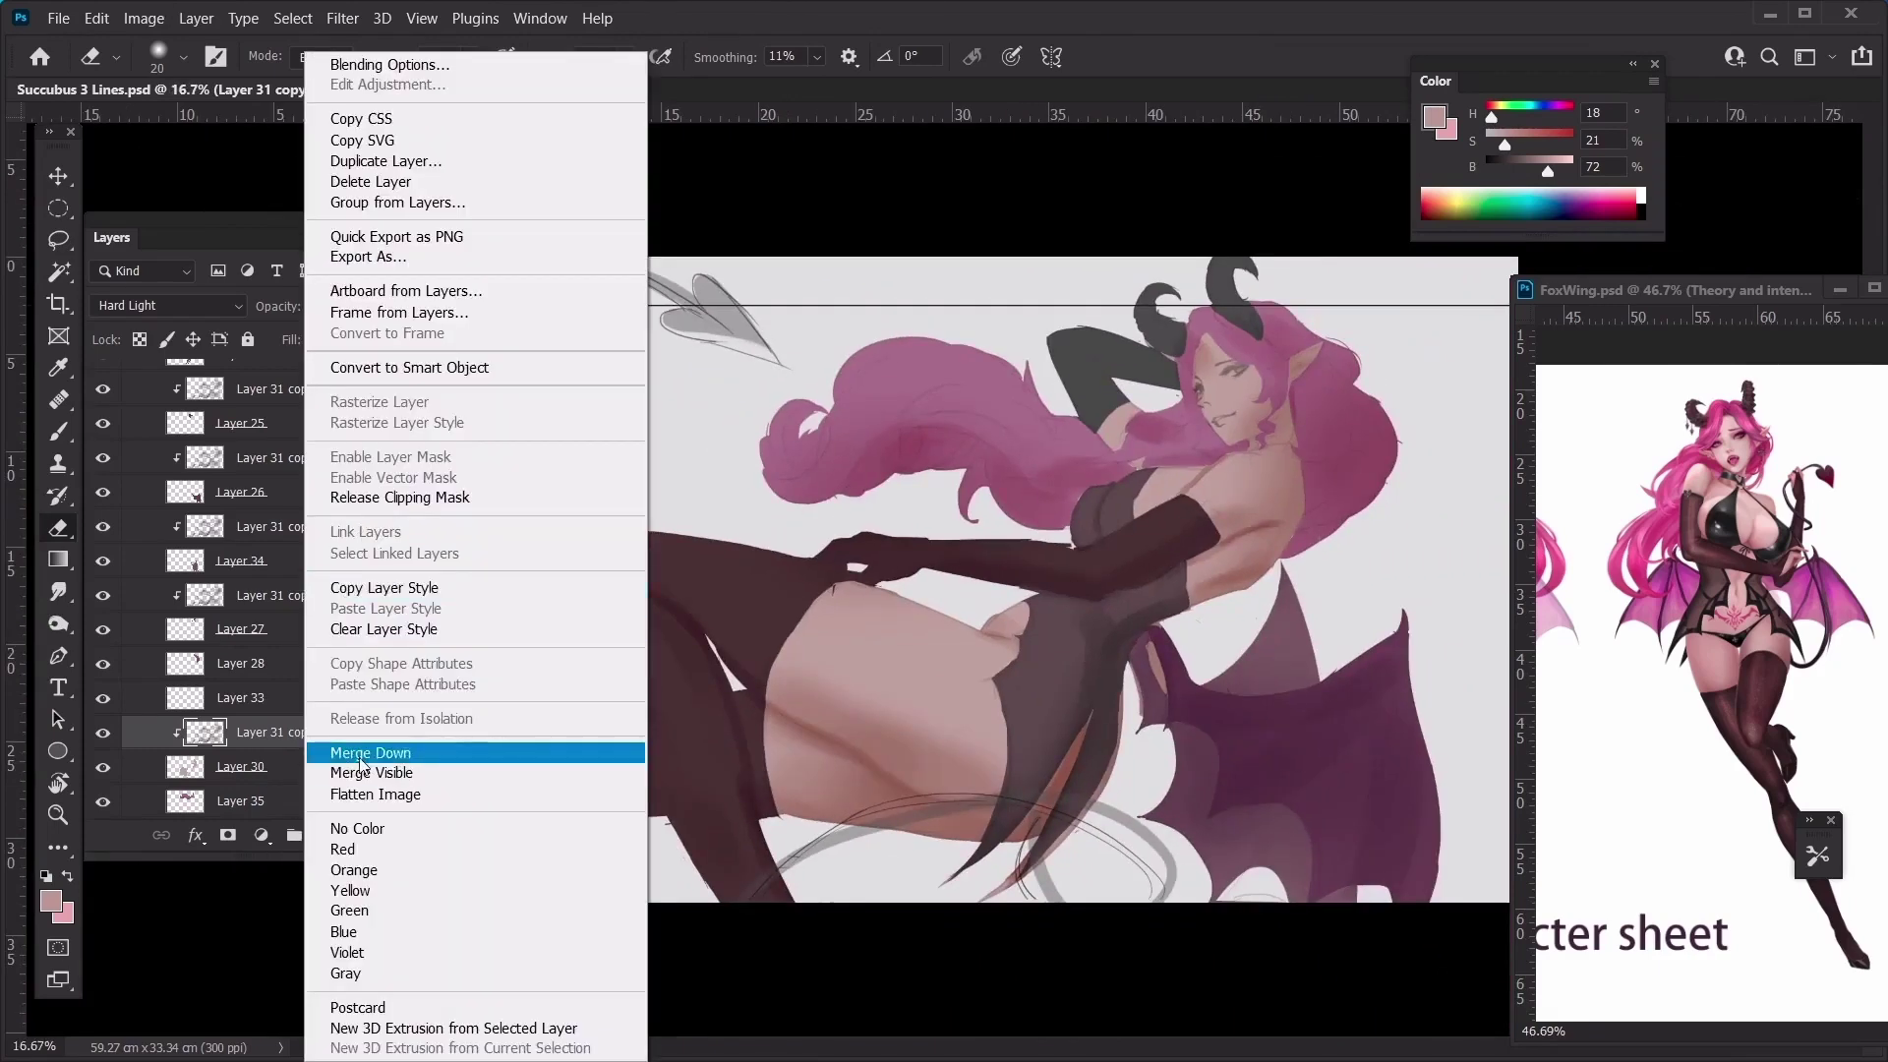
pyautogui.click(383, 751)
pyautogui.hotkey('ctrl', '+')
pyautogui.hotkey('ctrl', 'b')
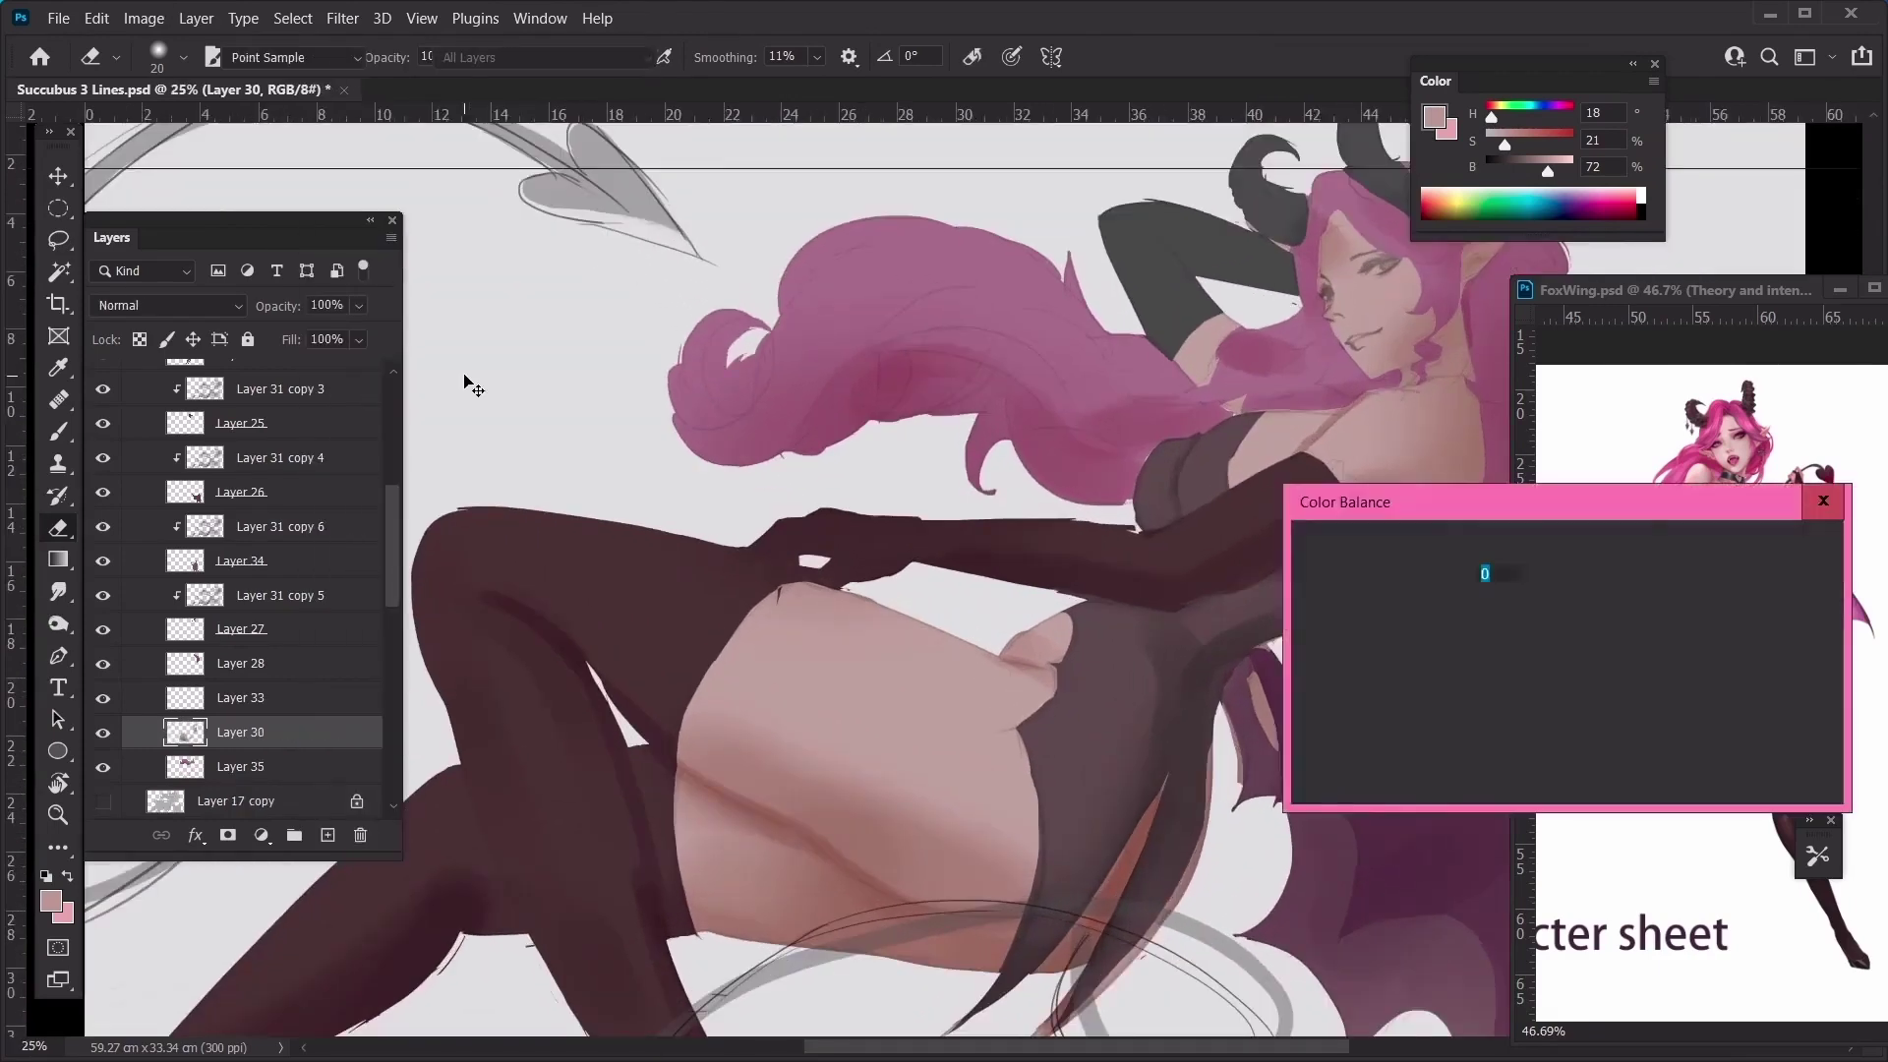
pyautogui.press('Escape')
# Open Curves for the skin on Layer 30 and raise the red channel slightly with a lower and an upper curve point
pyautogui.hotkey('ctrl', 'm')
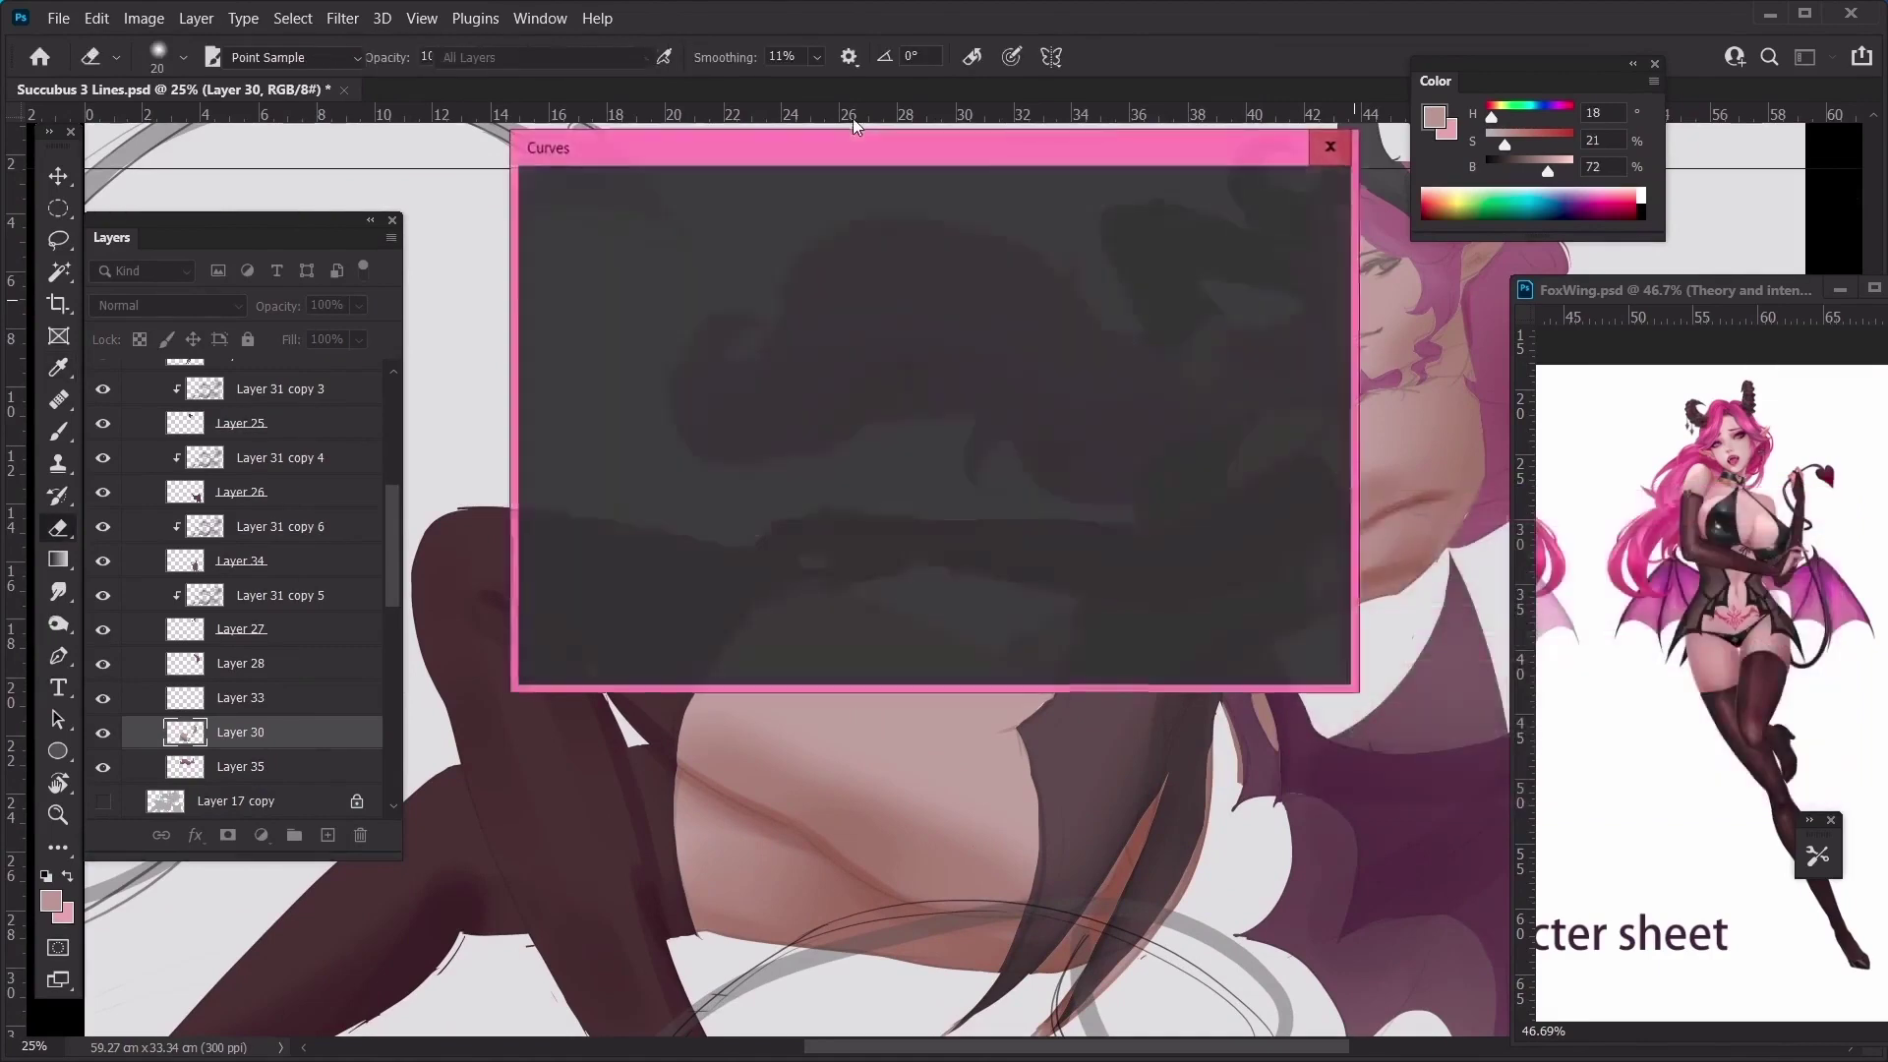
pyautogui.moveTo(663, 151); pyautogui.dragTo(661, 154)
pyautogui.click(632, 230)
pyautogui.press('Down')
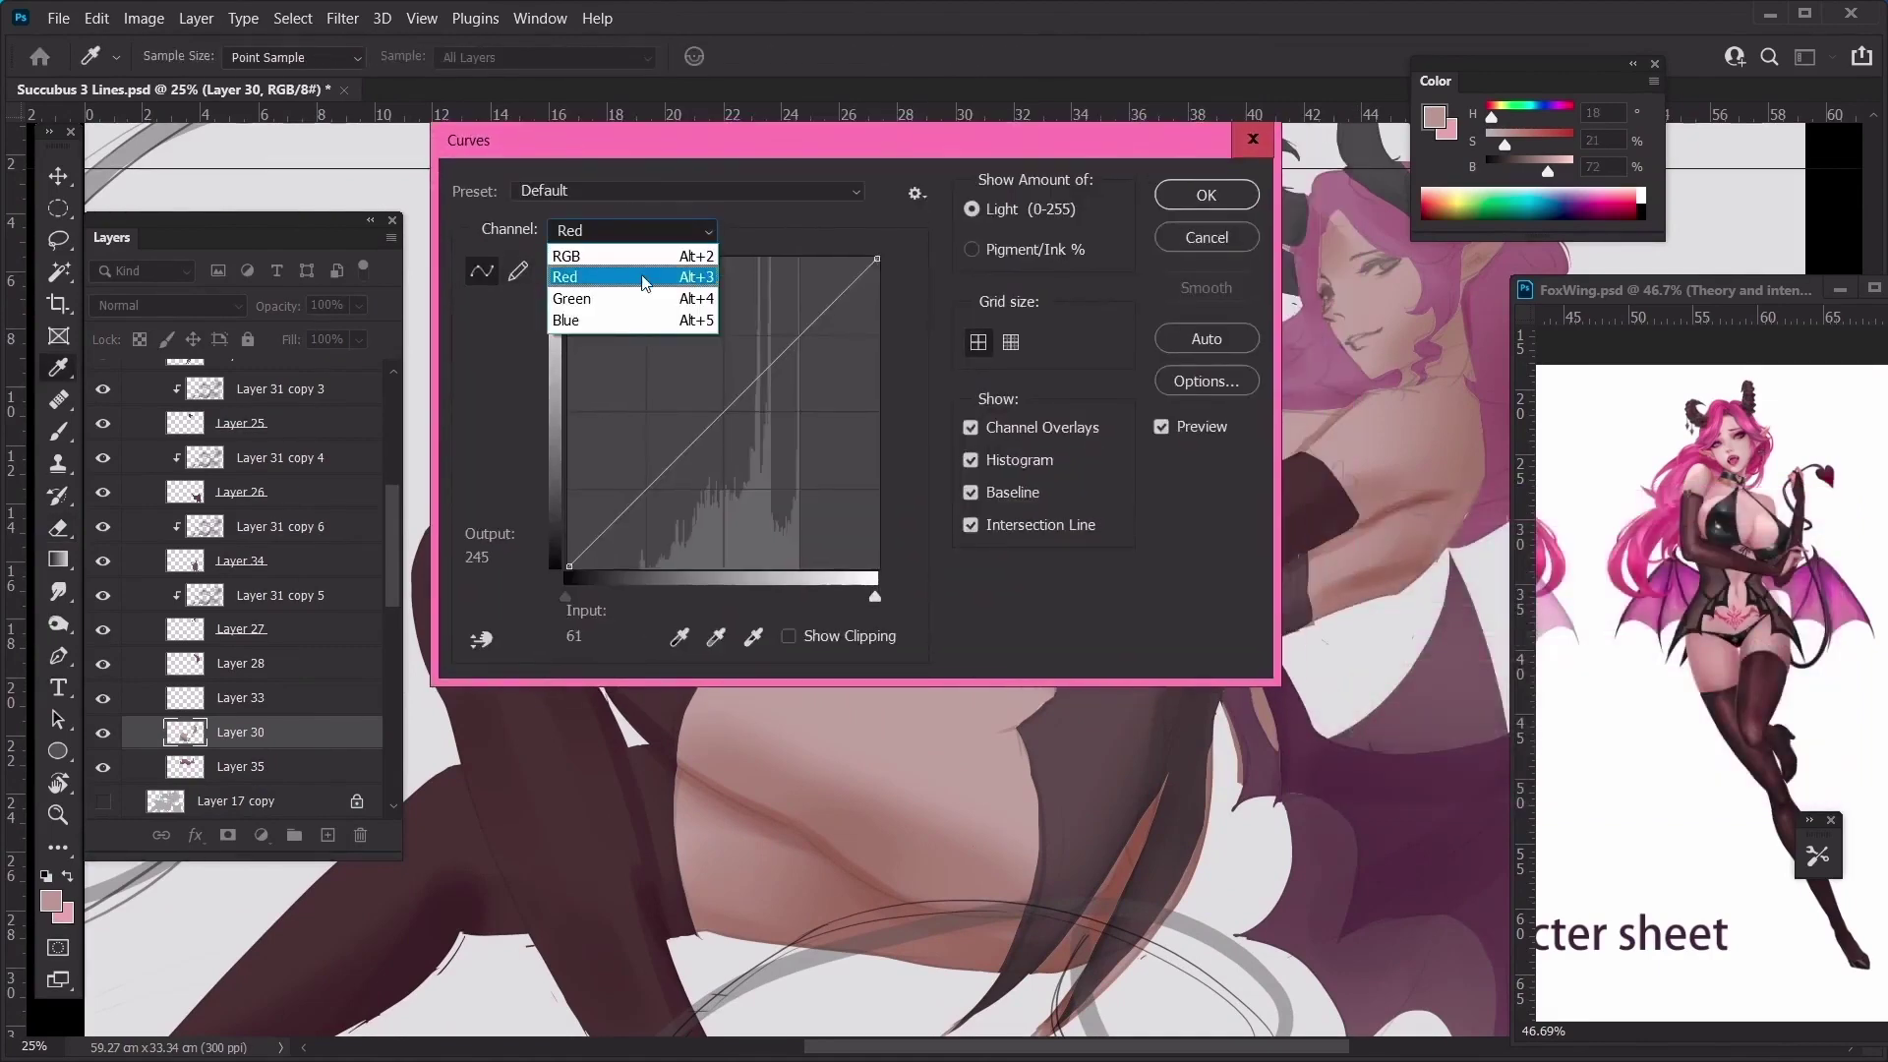
pyautogui.press('Return')
pyautogui.hotkey('ctrl', '-')
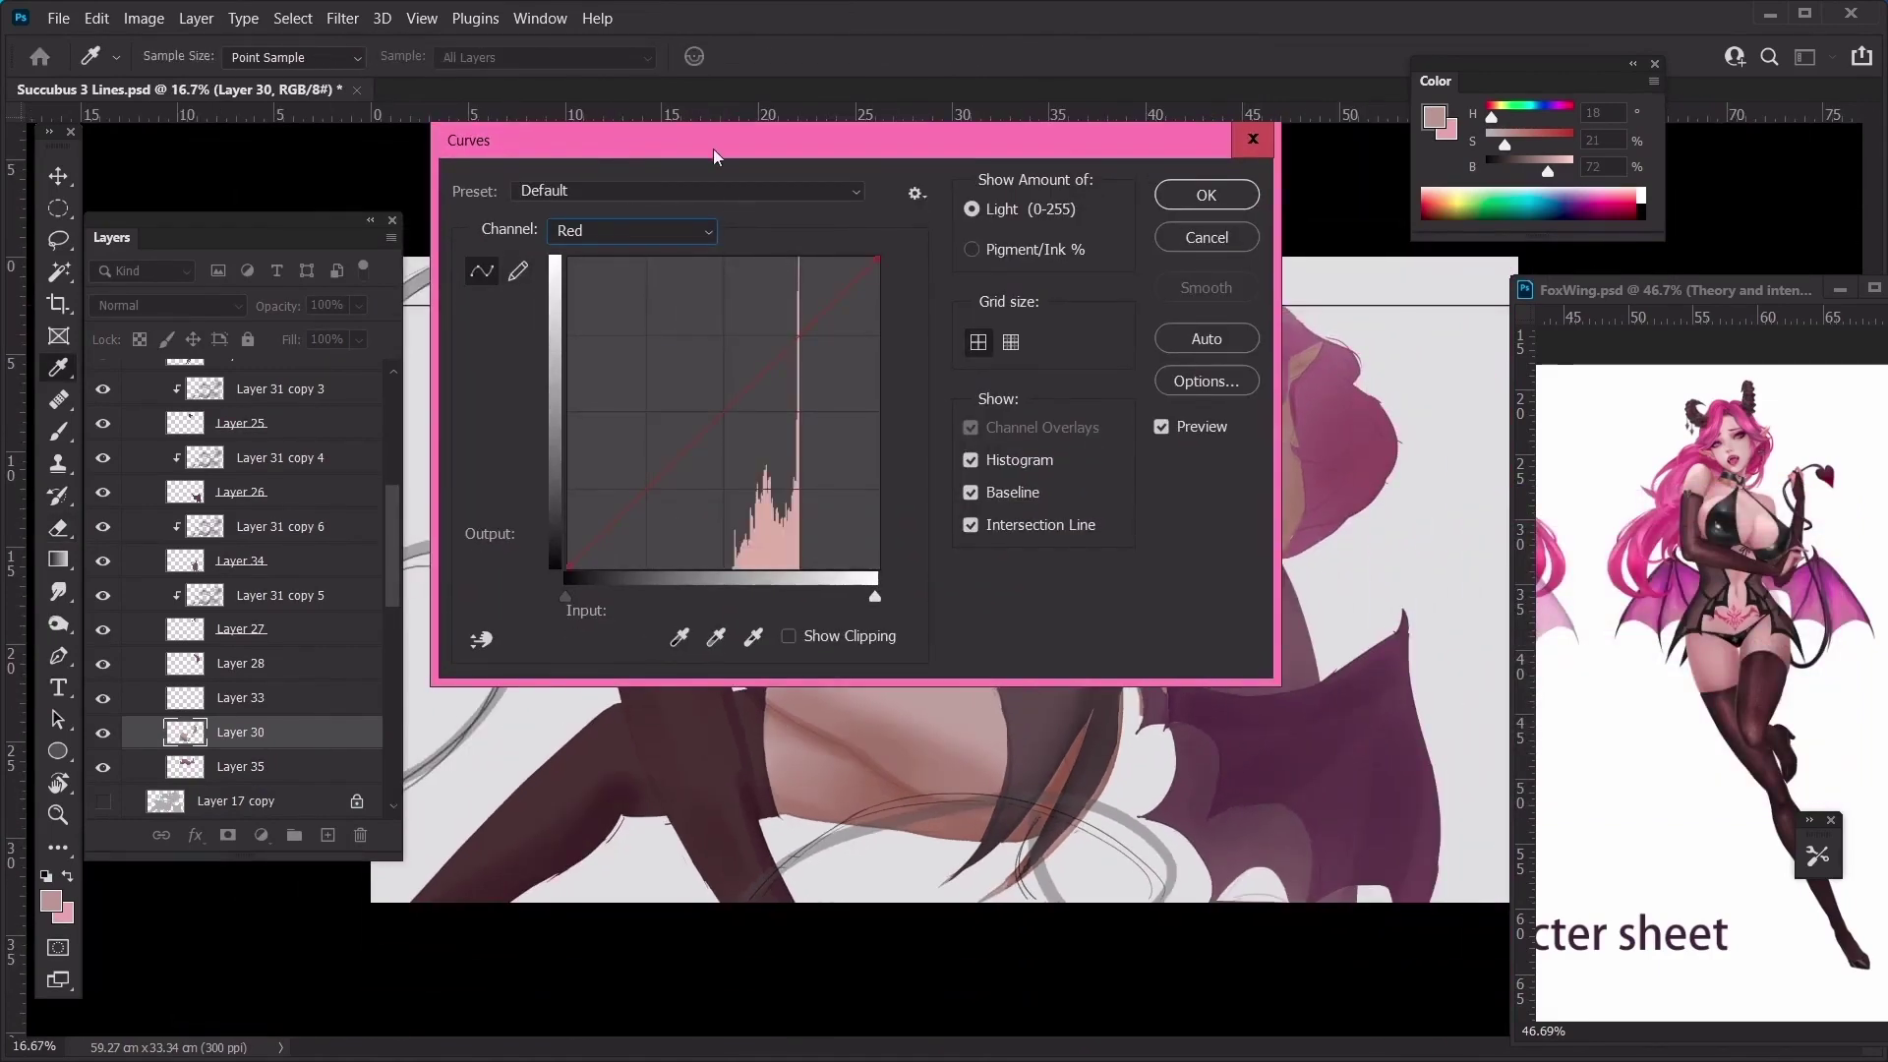
pyautogui.moveTo(610, 146); pyautogui.dragTo(372, 181)
pyautogui.click(445, 483)
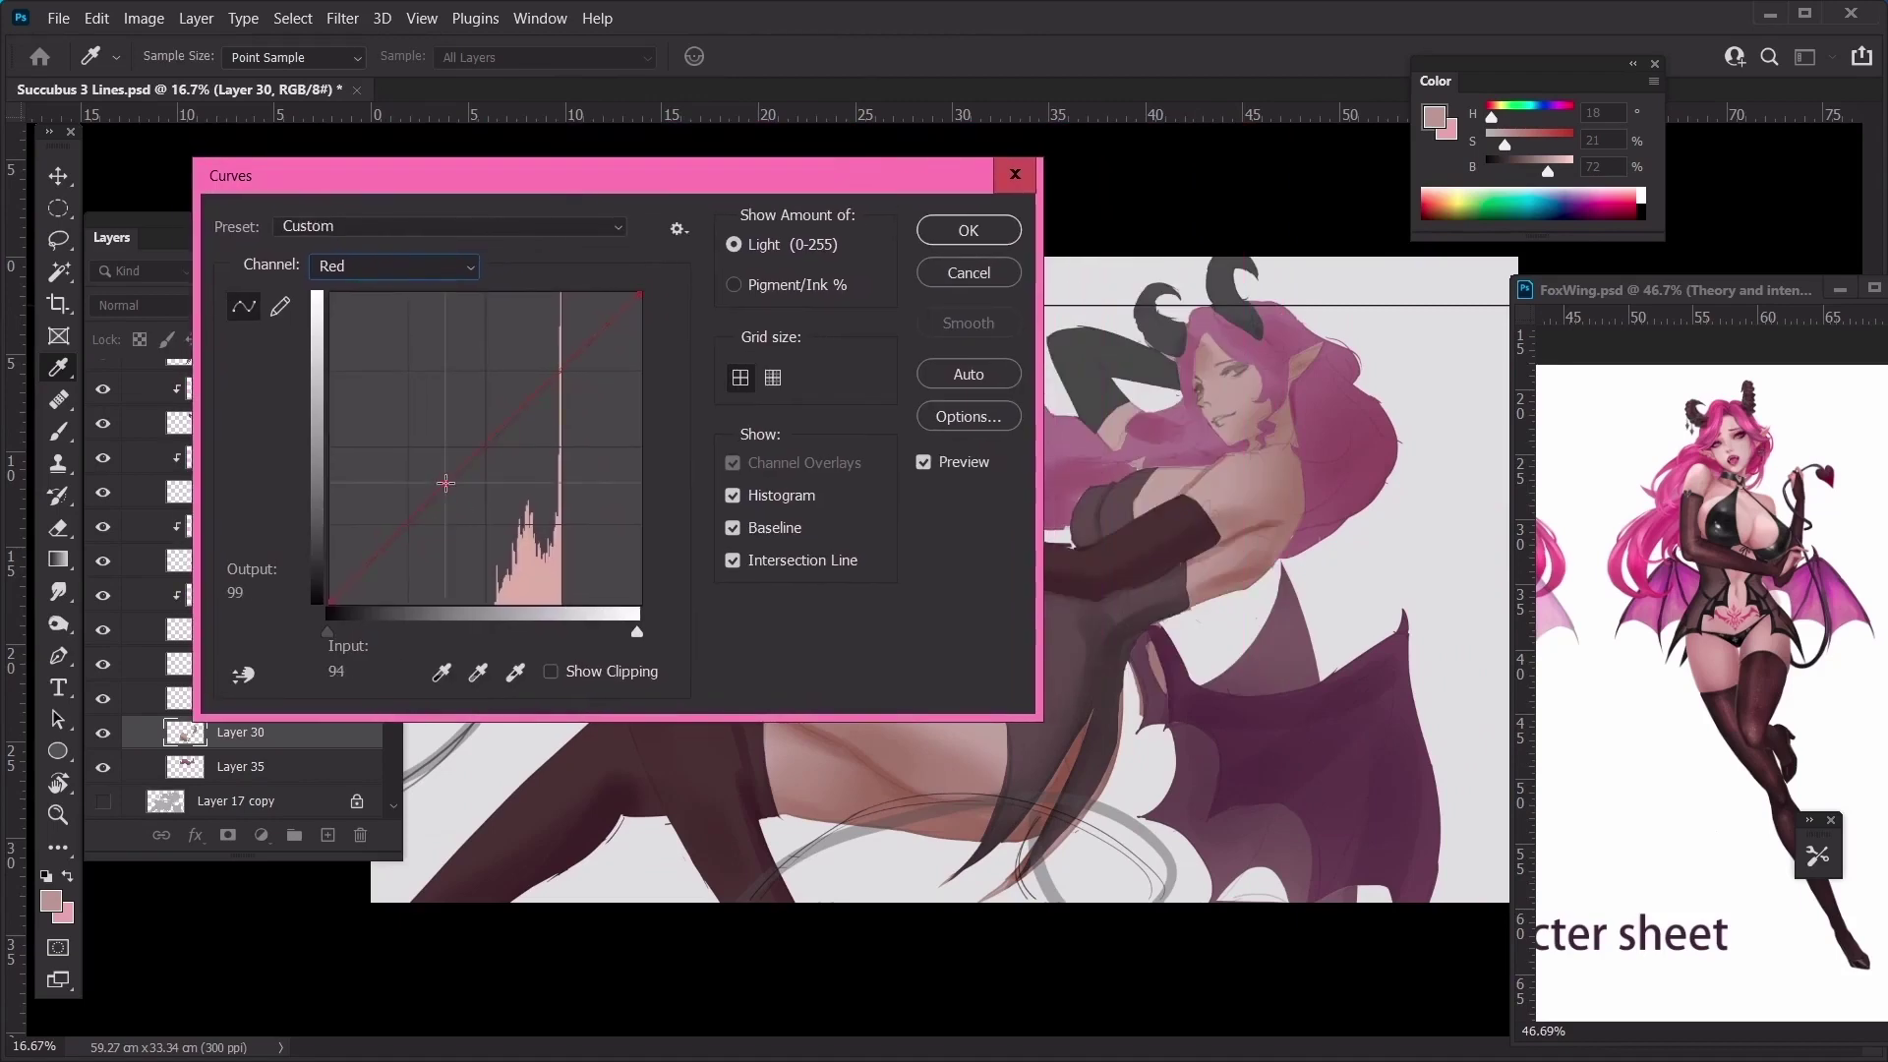
pyautogui.click(531, 389)
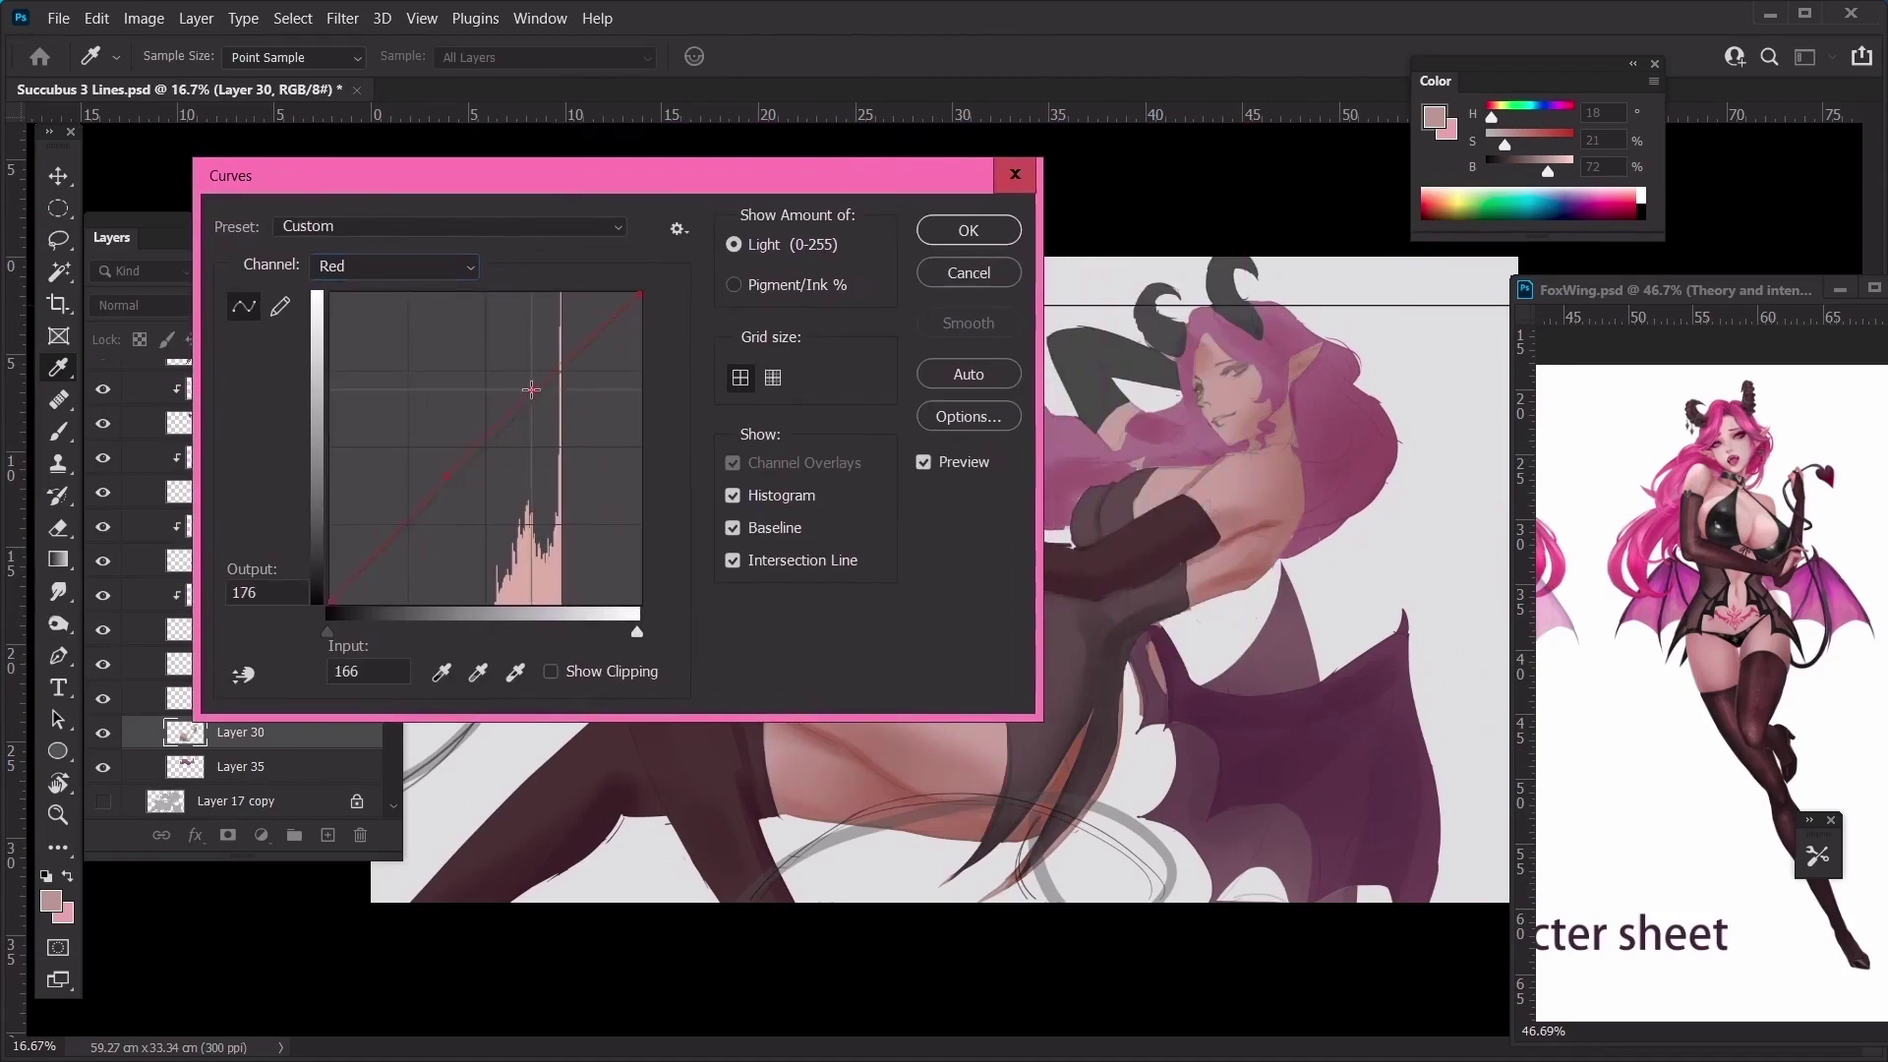
pyautogui.moveTo(531, 389); pyautogui.dragTo(535, 382)
# Lift the green channel curve slightly with points at input 167 to output 173, 147 to 151 and 93 to 98
pyautogui.hotkey('alt', '4')
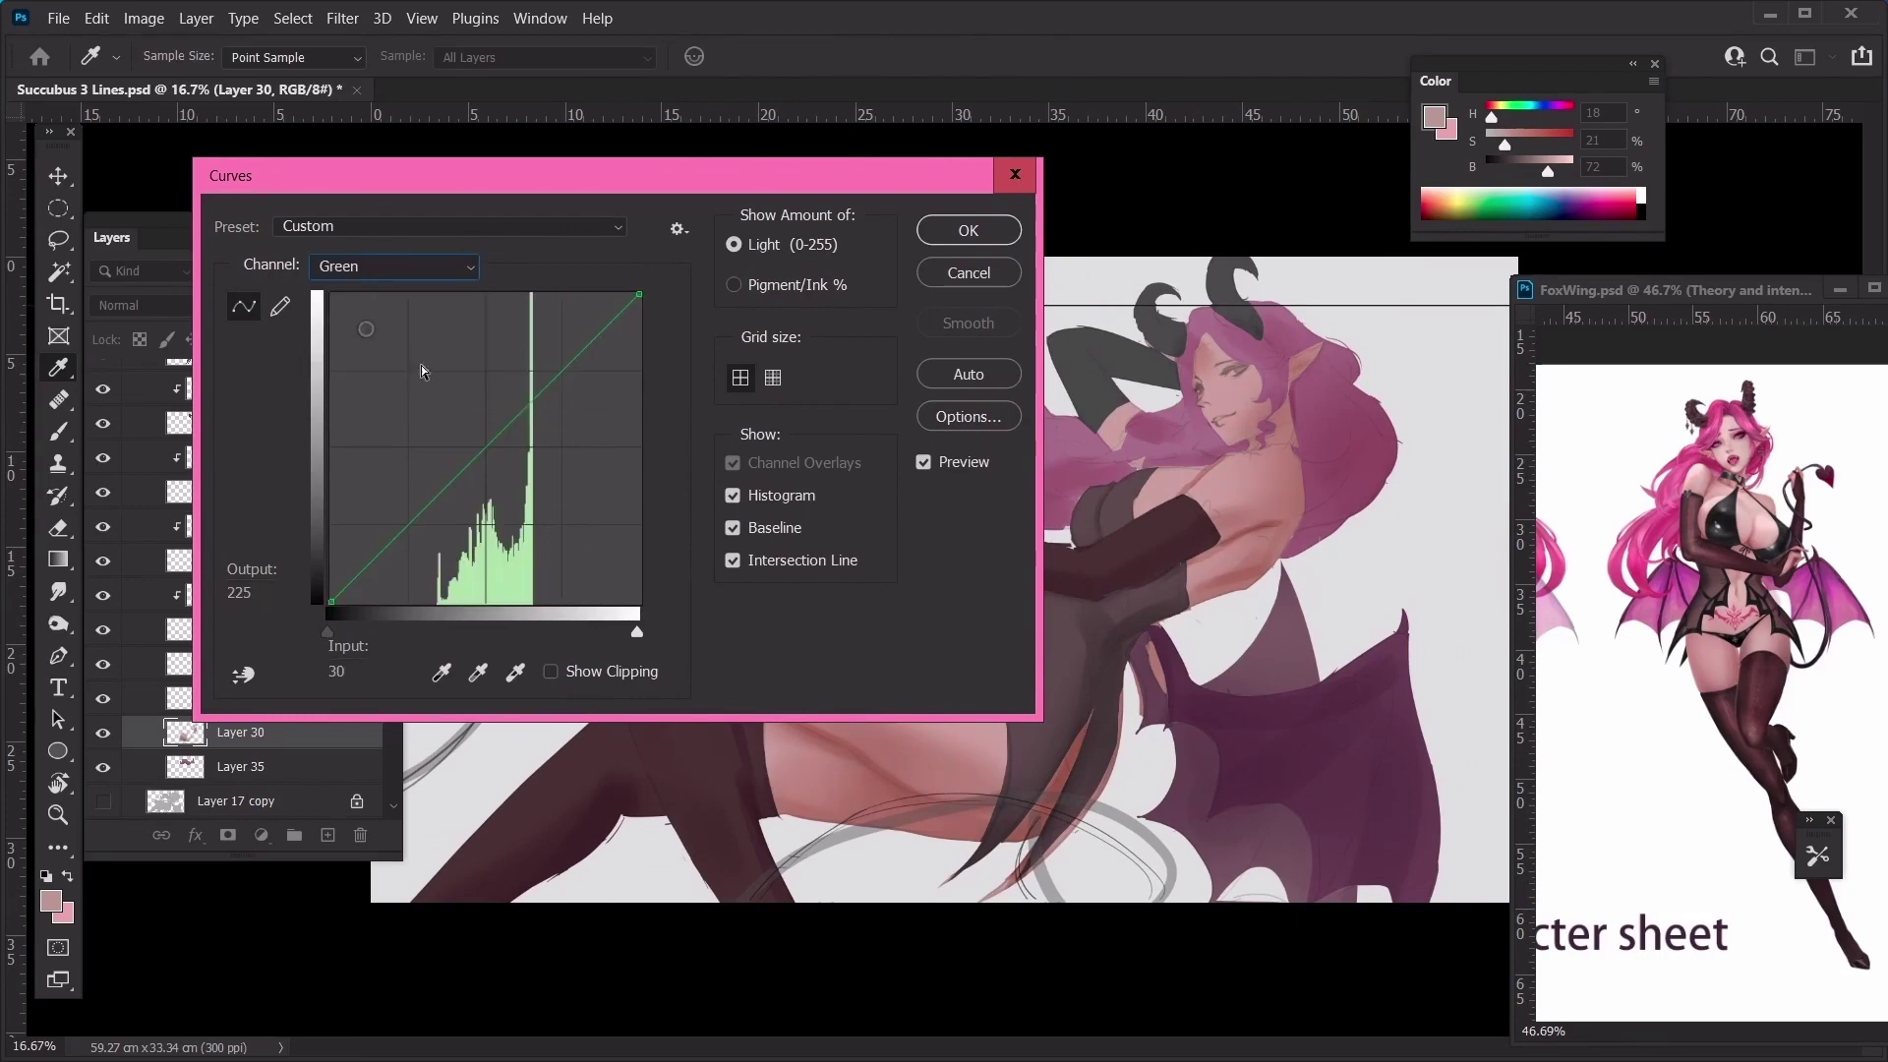
pyautogui.click(532, 392)
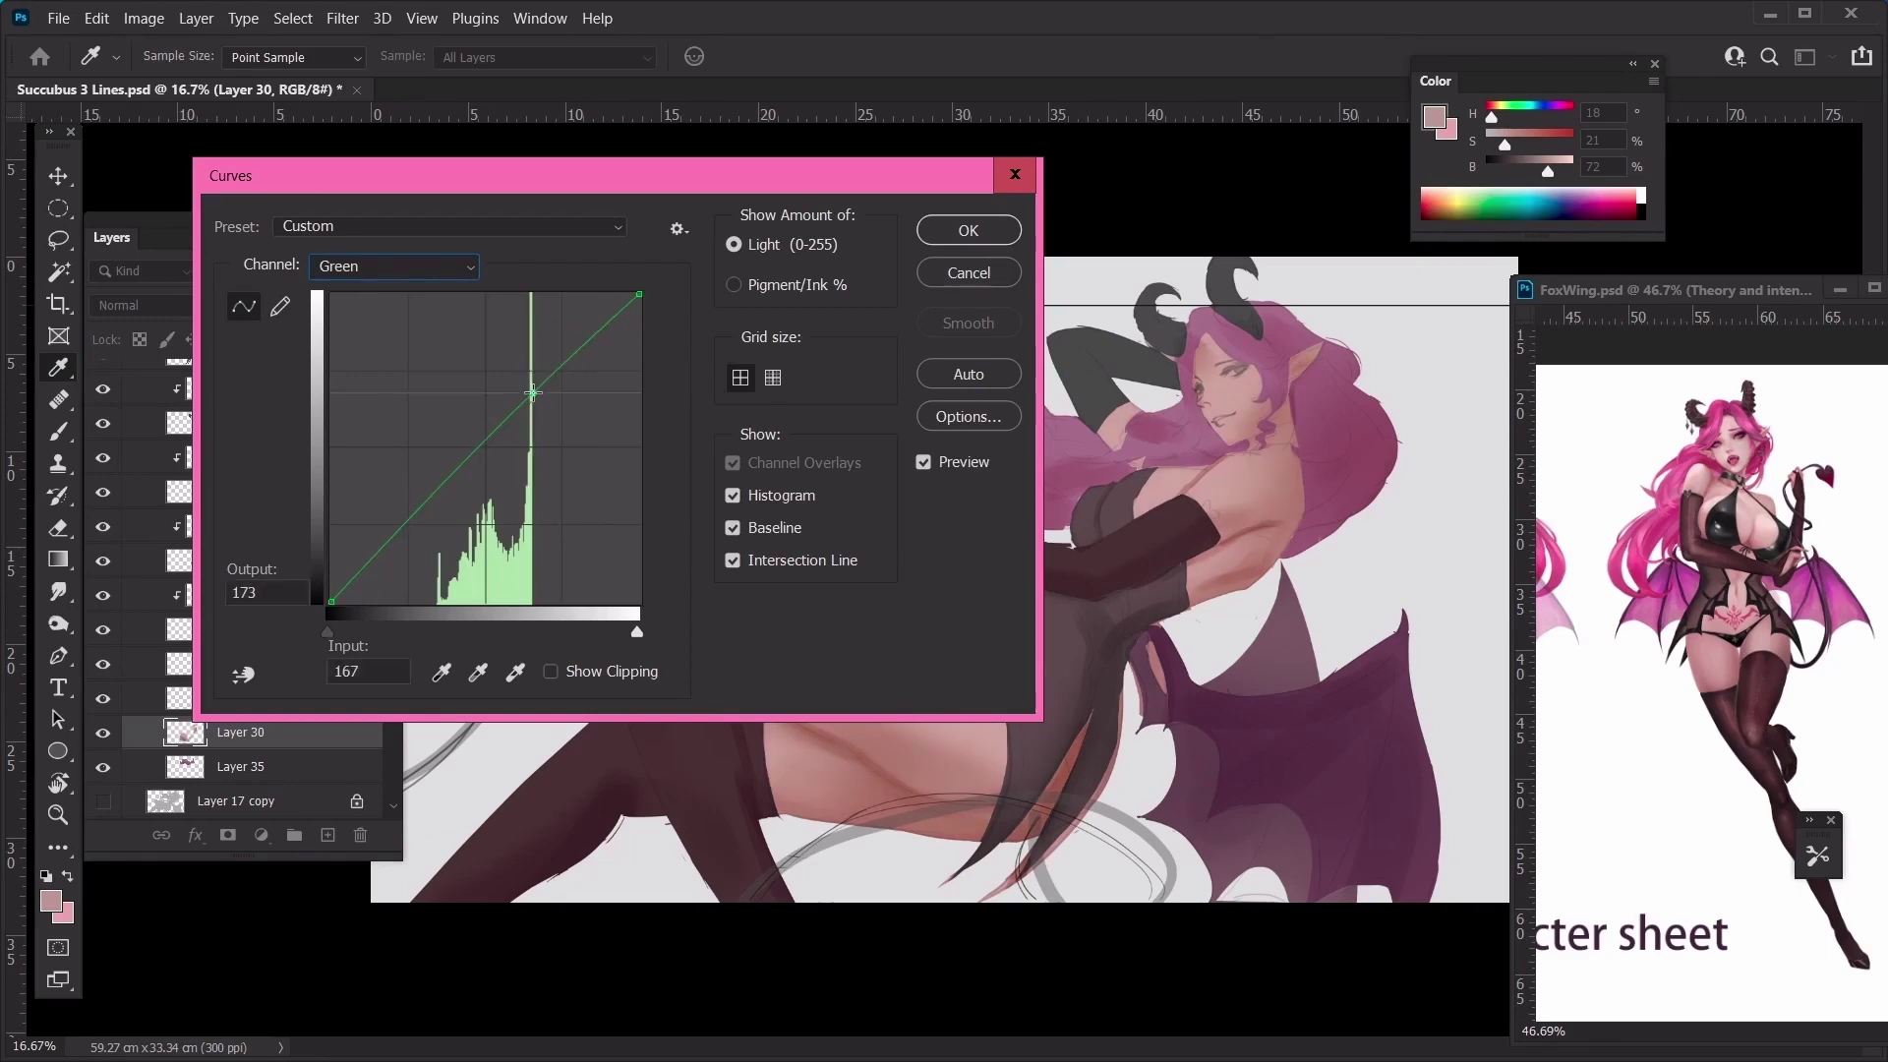
pyautogui.click(510, 419)
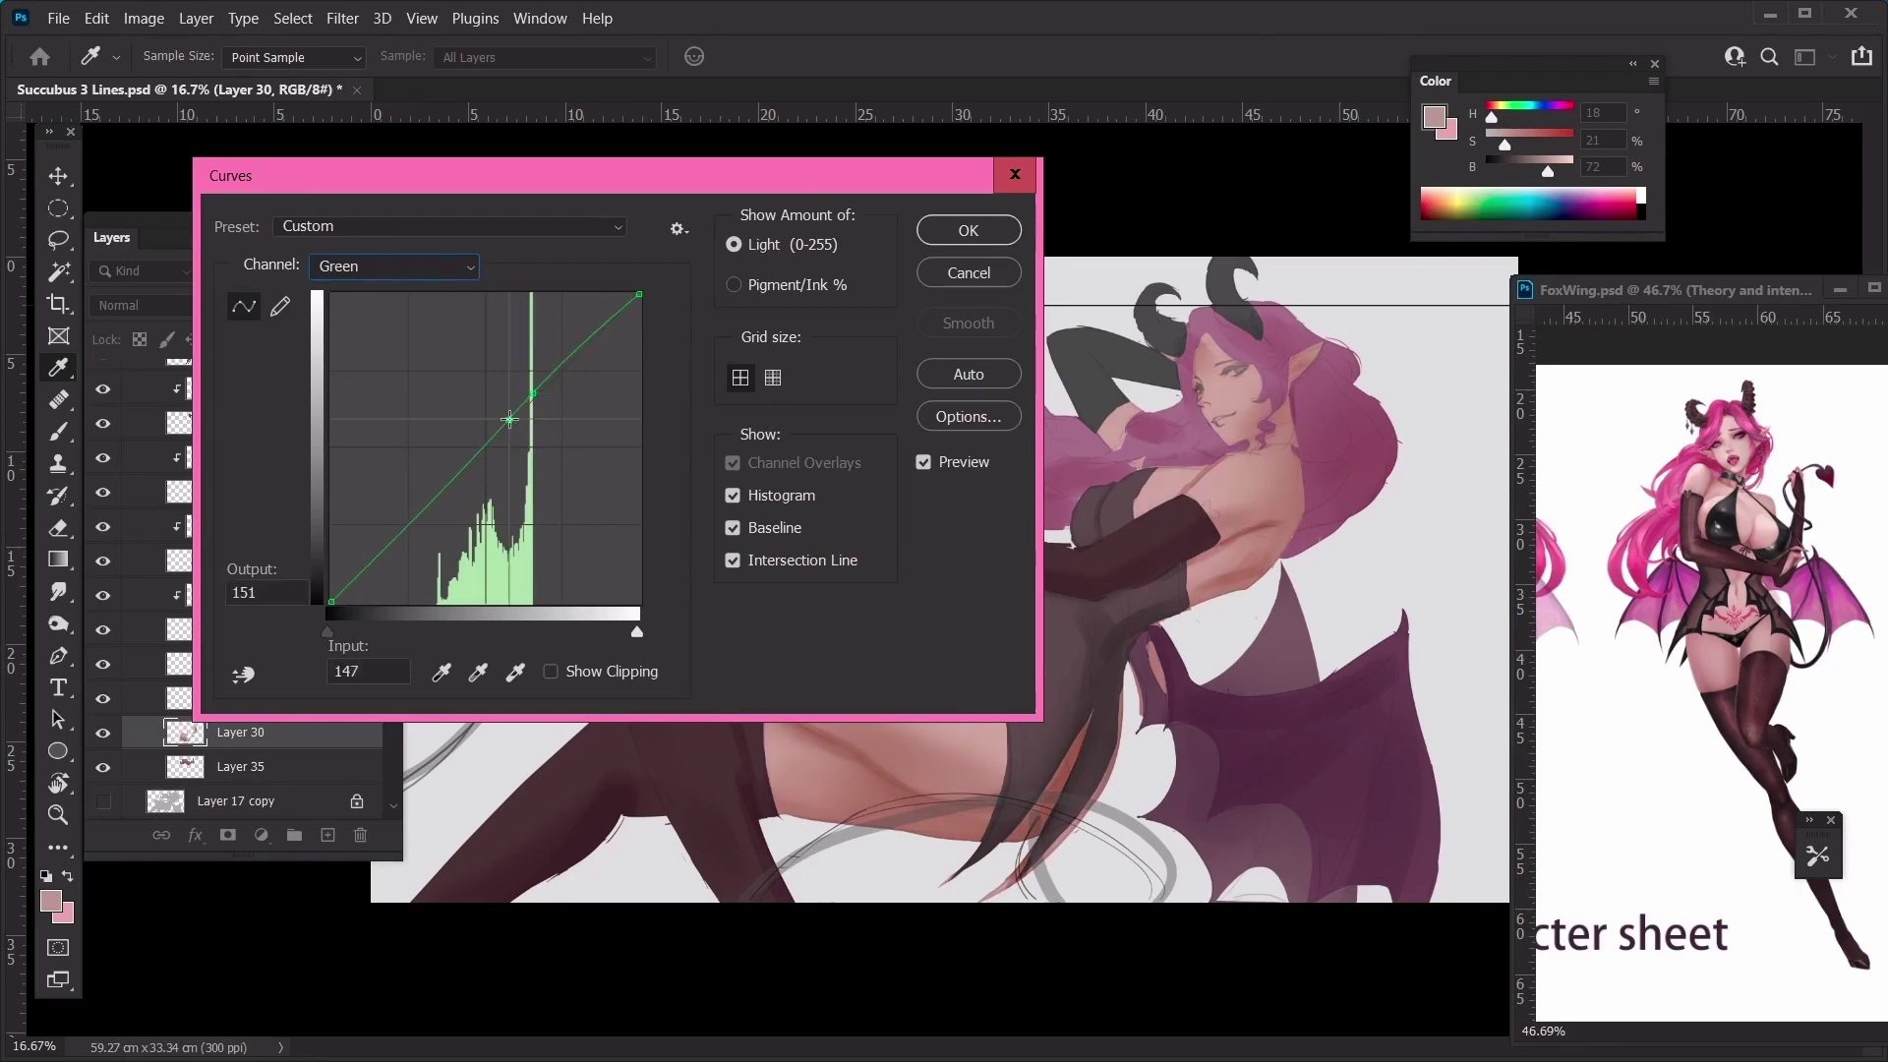
pyautogui.click(444, 481)
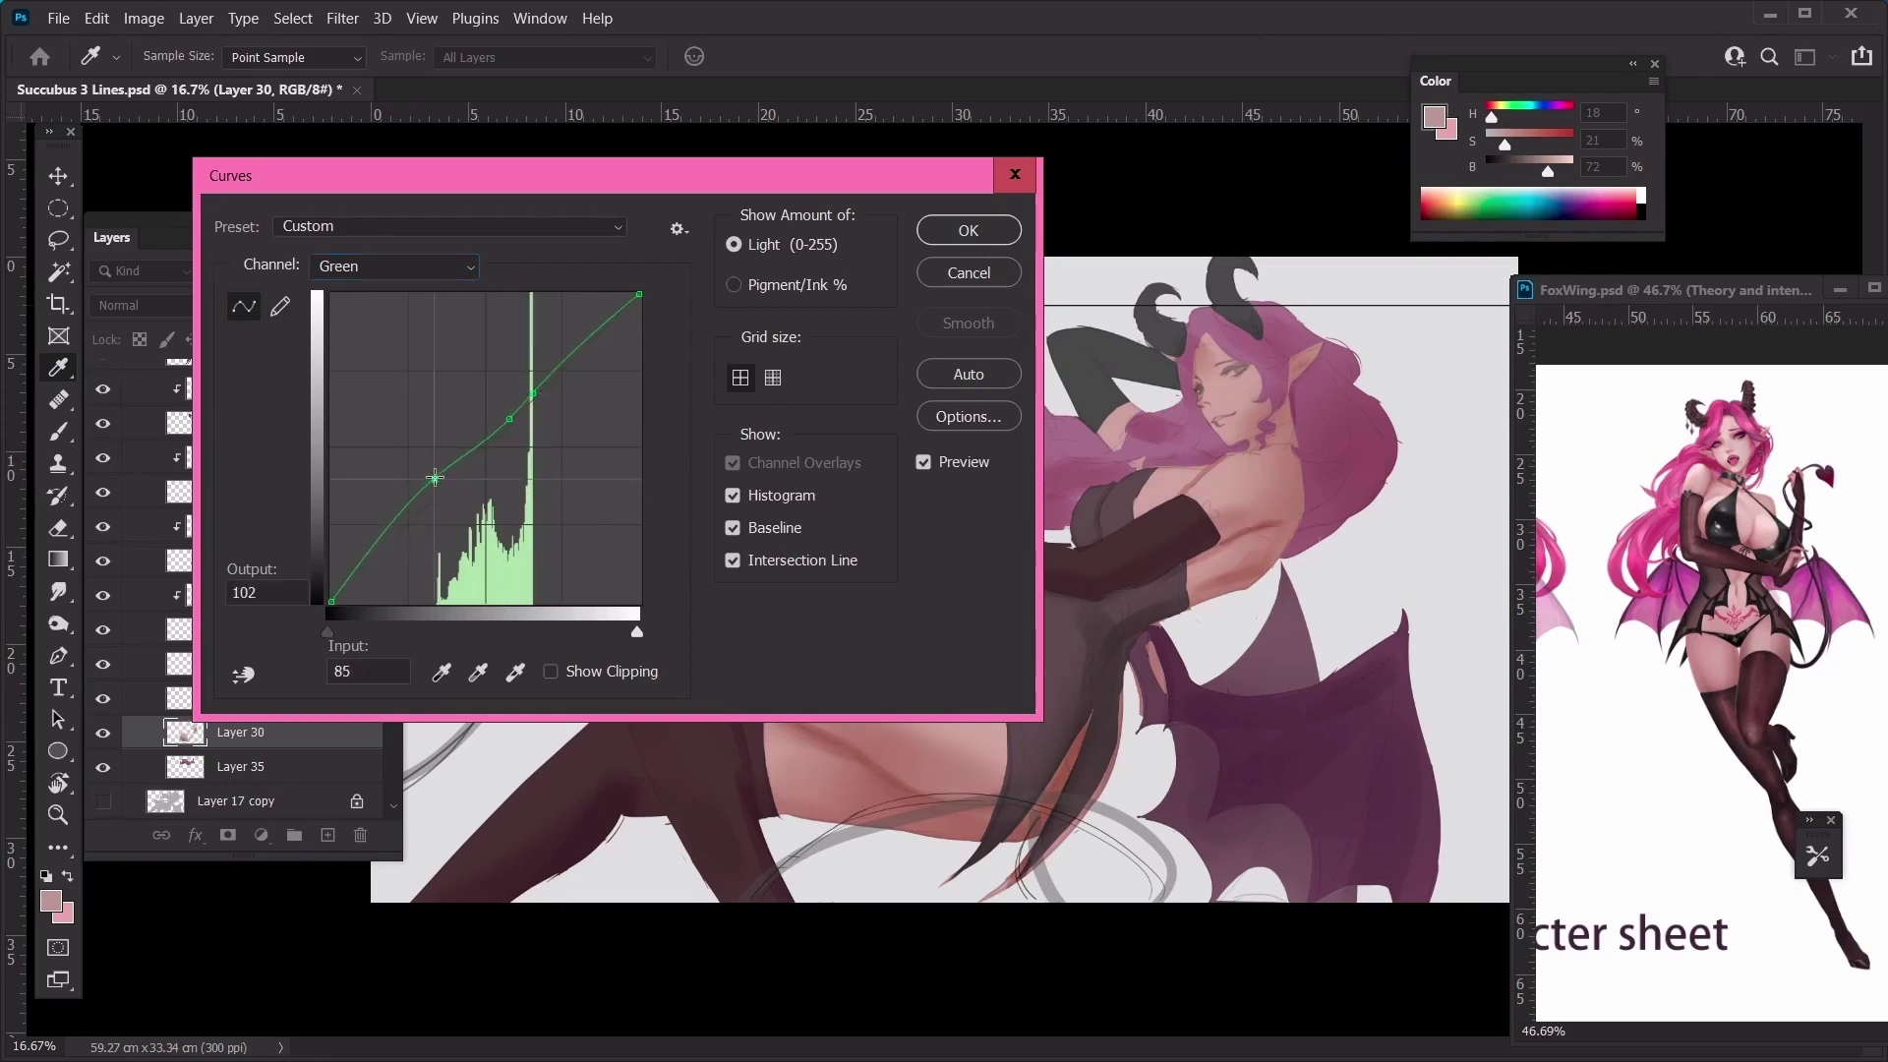
pyautogui.moveTo(445, 482); pyautogui.dragTo(444, 479)
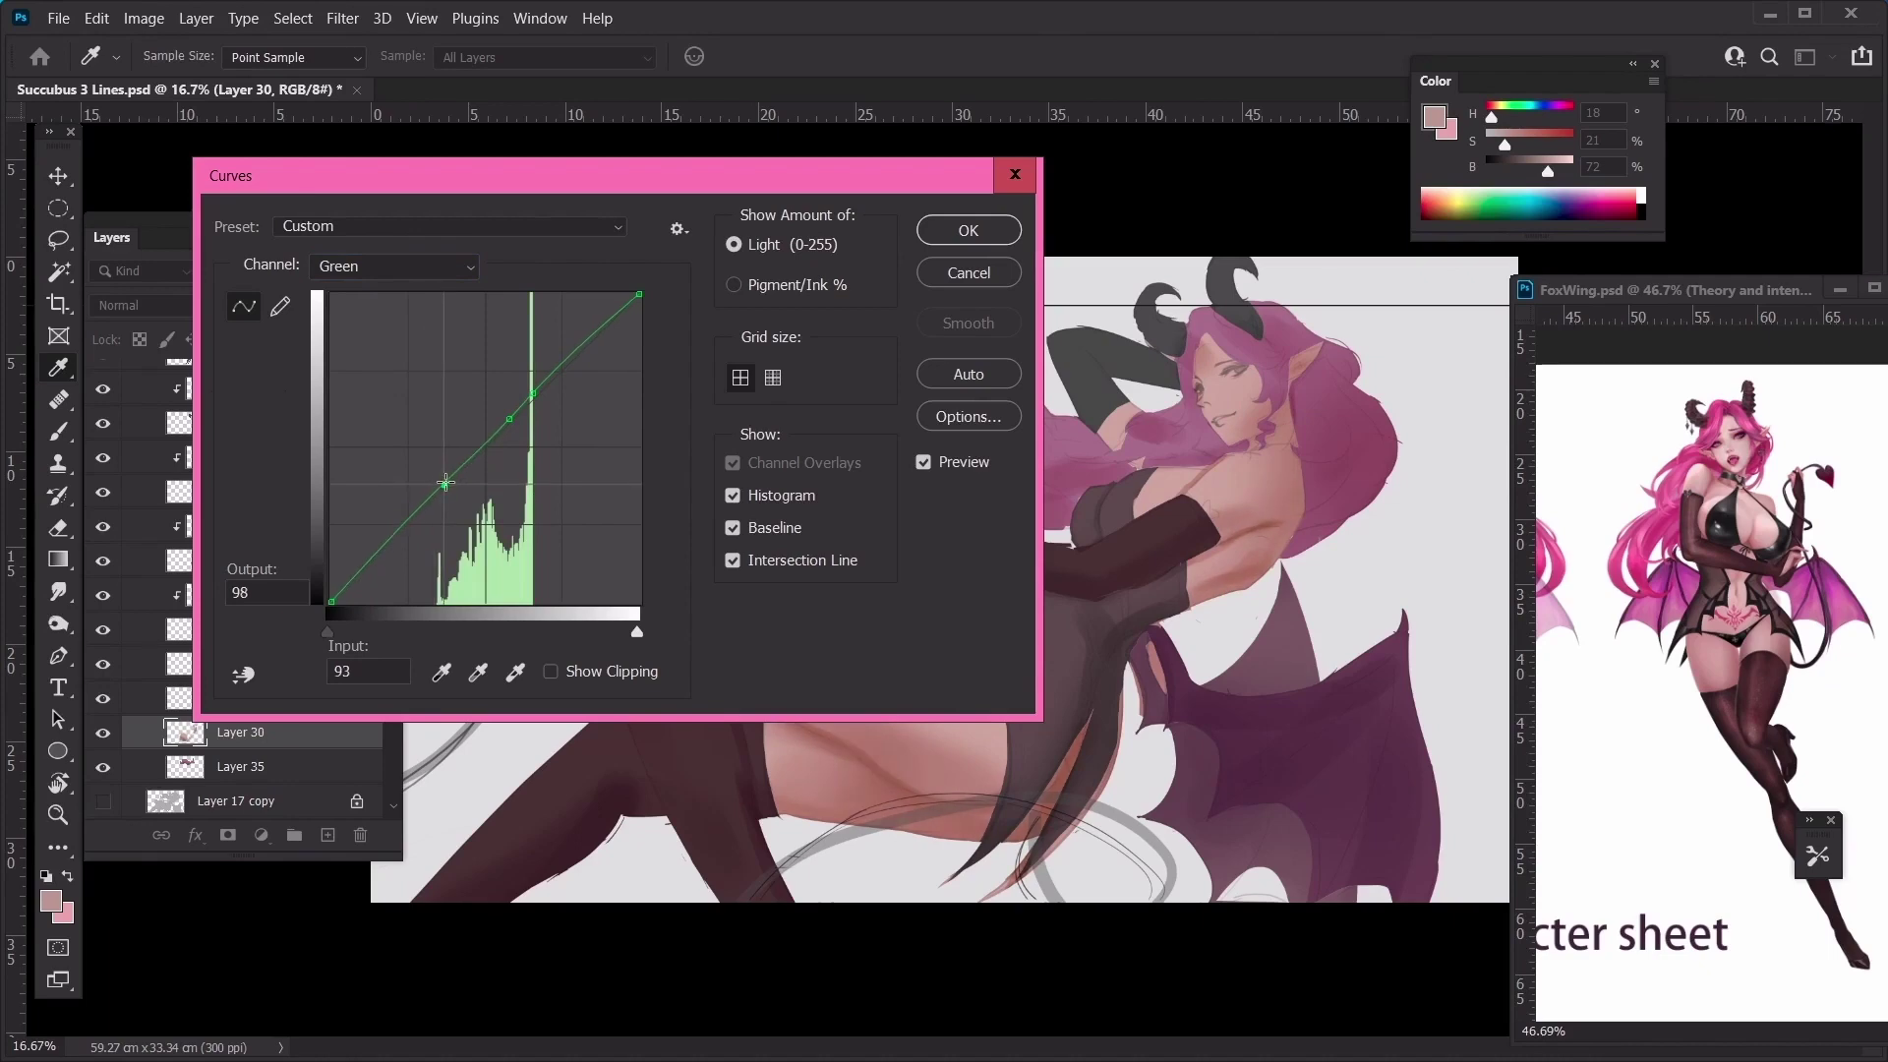
pyautogui.click(532, 393)
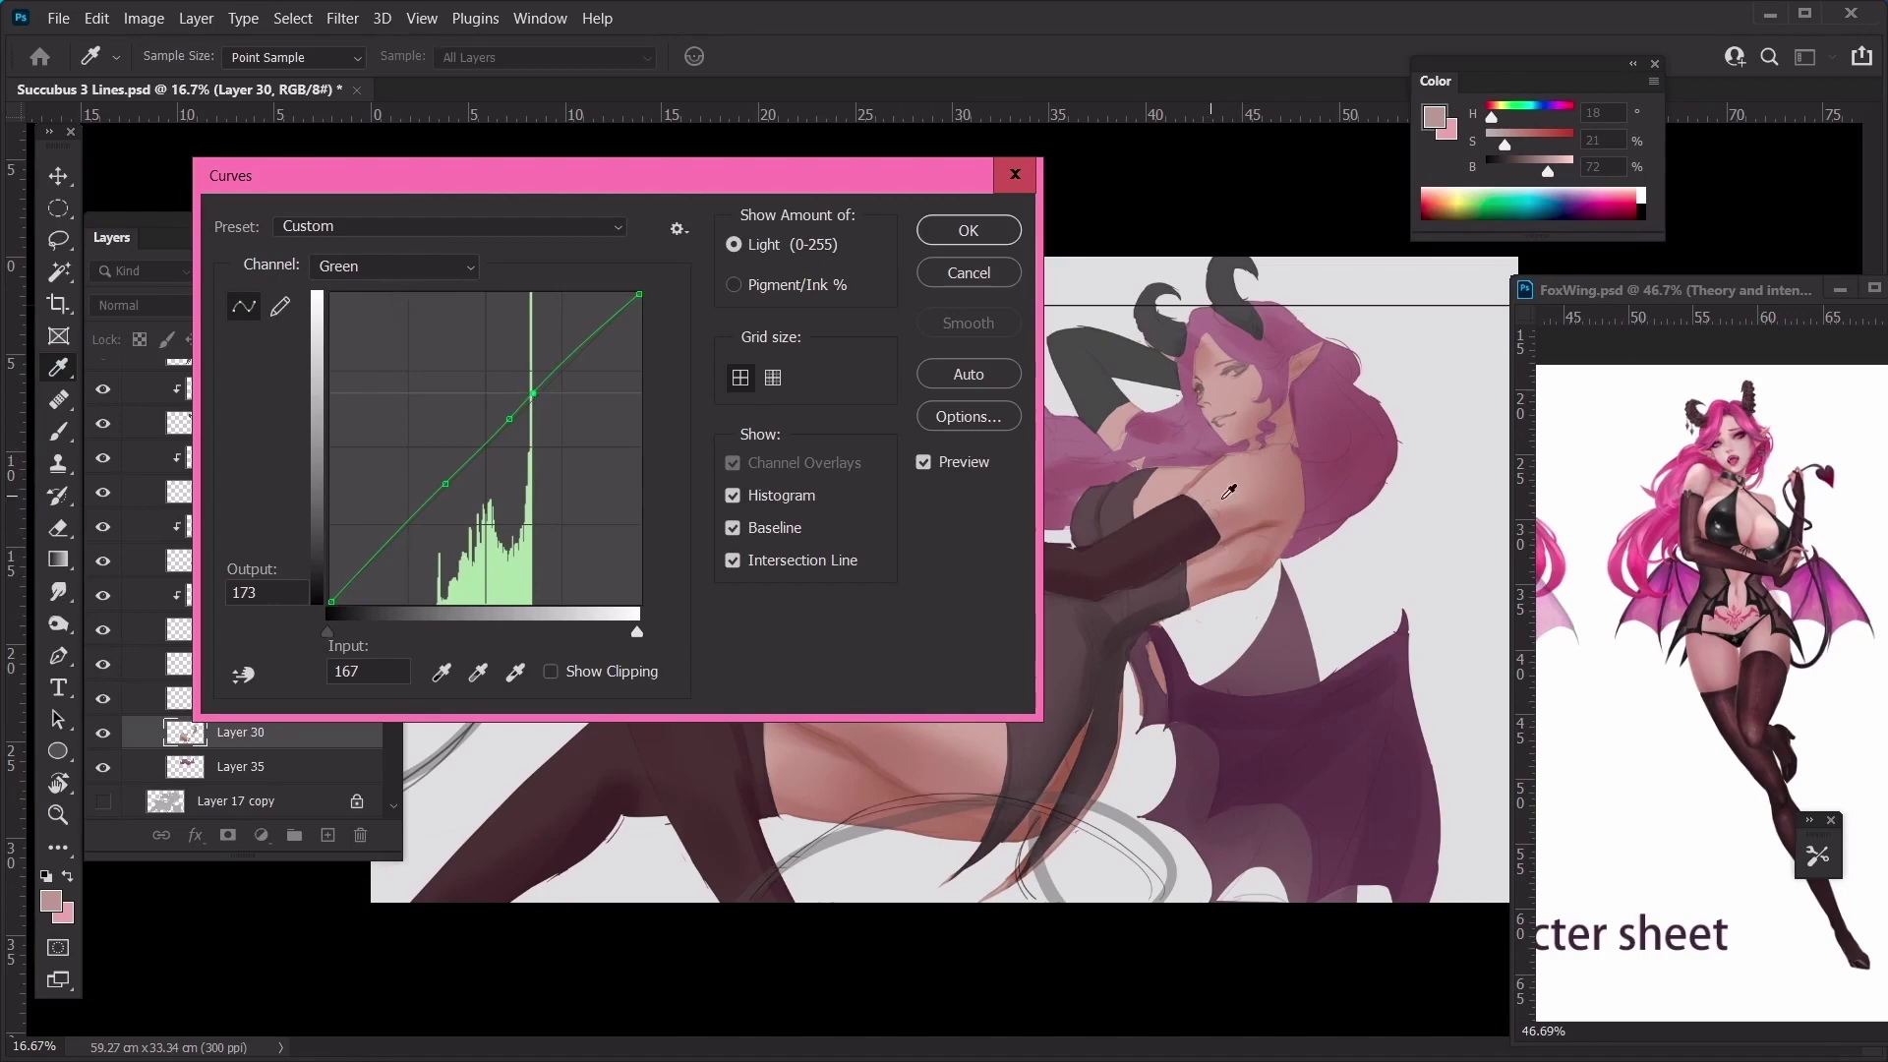
# Adjust the blue channel curve, raising input 165 to output 172 and lowering input 118 to about 108
pyautogui.click(398, 273)
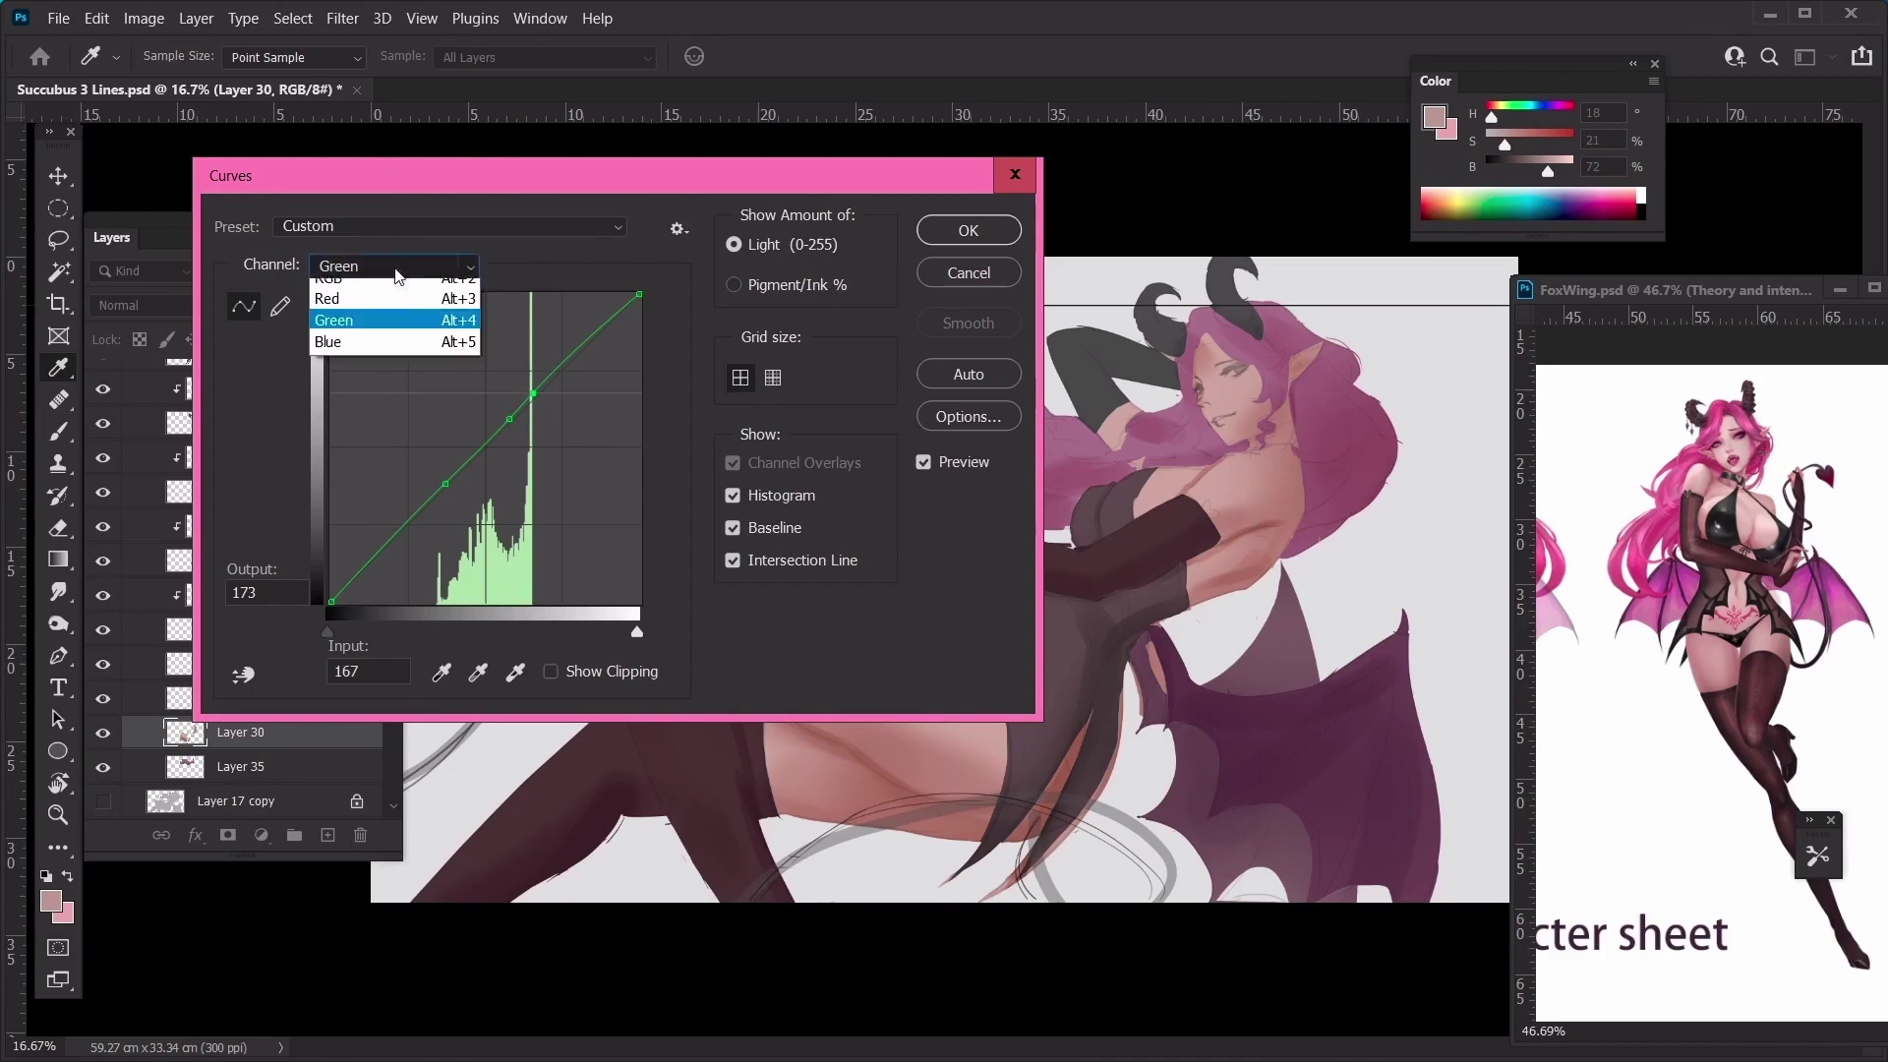
pyautogui.click(354, 358)
pyautogui.click(530, 397)
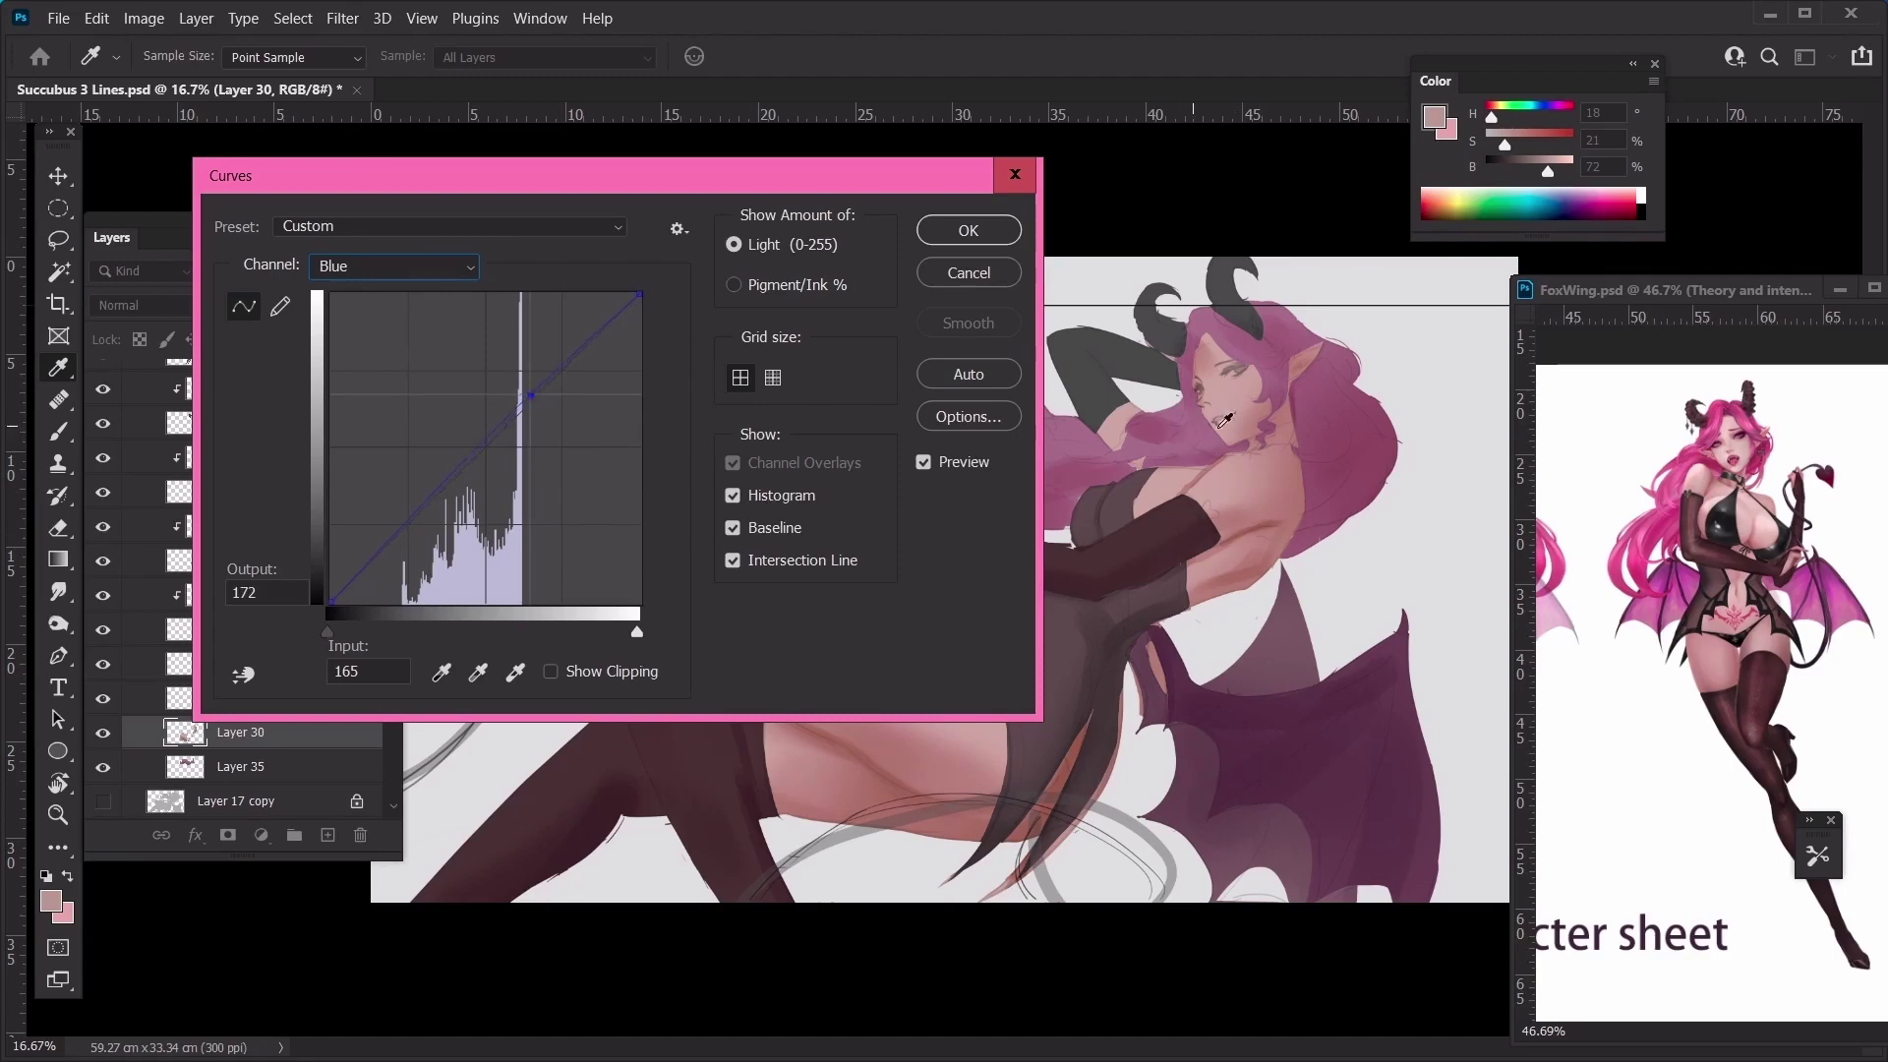
pyautogui.click(474, 459)
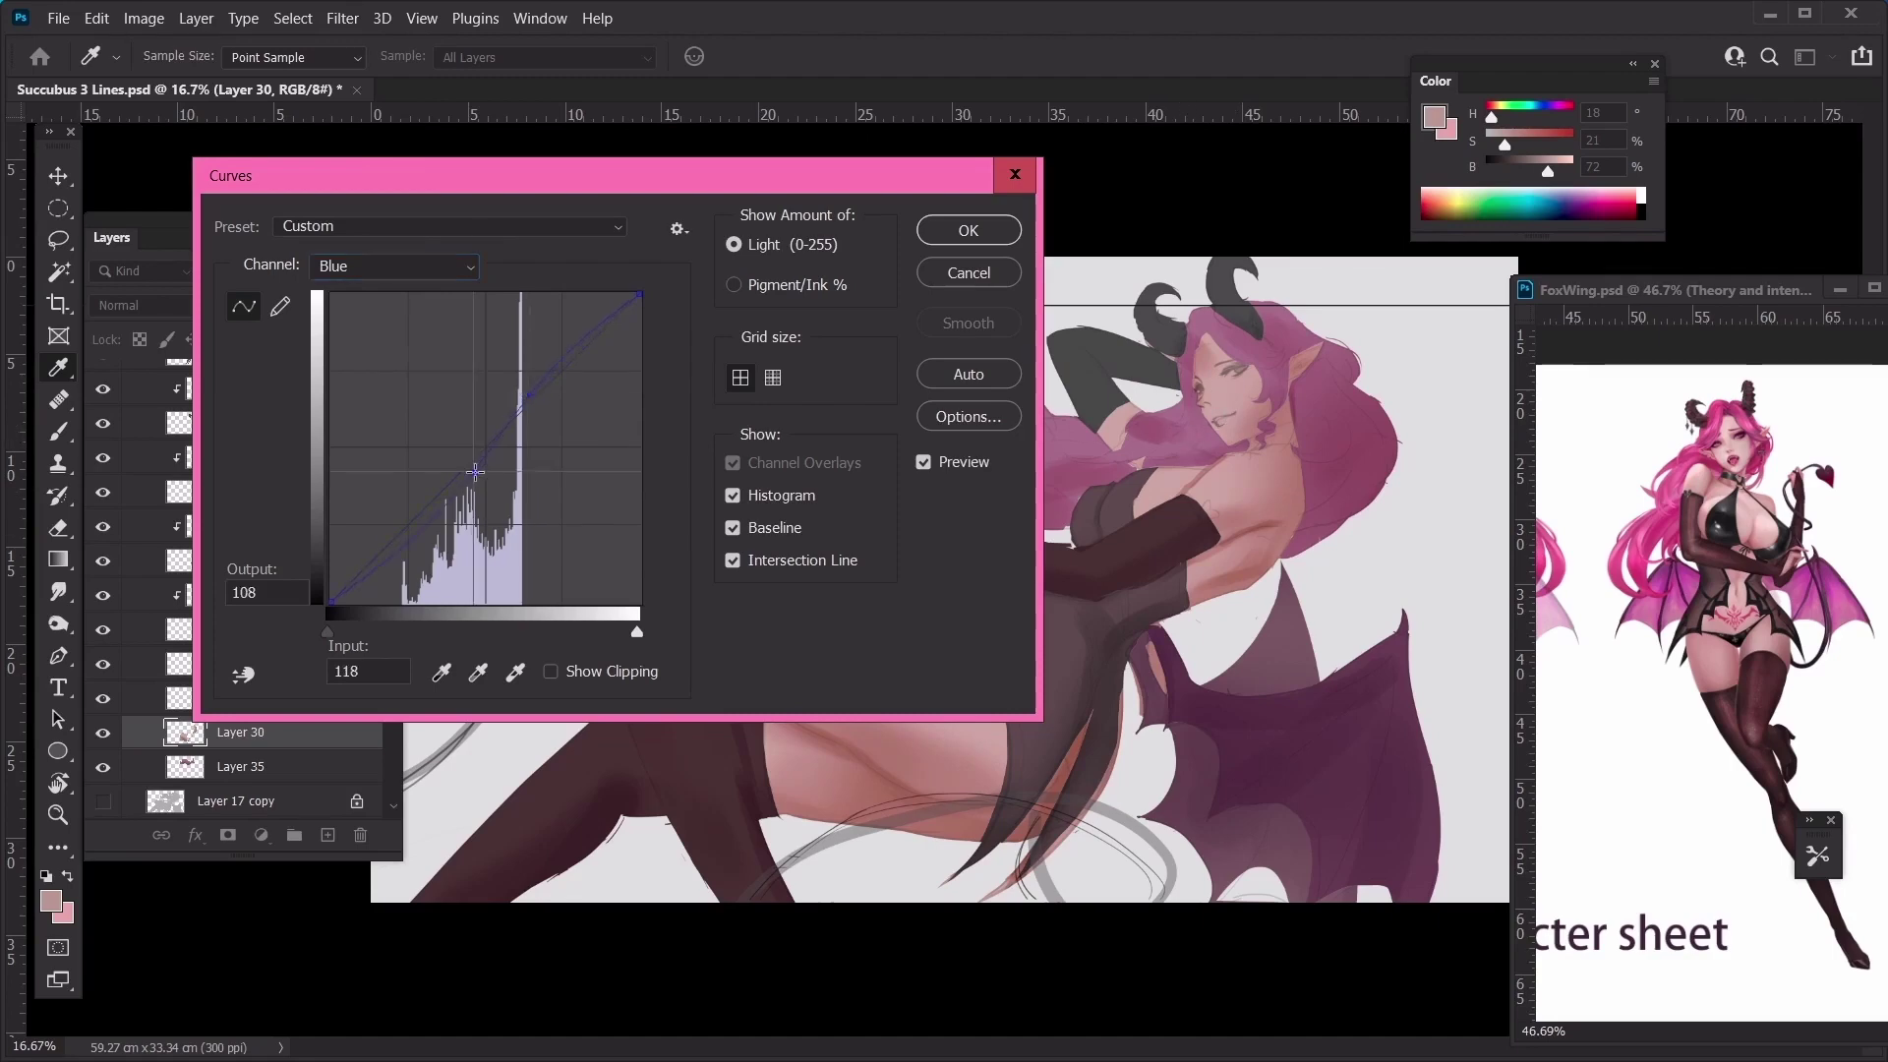
pyautogui.click(433, 491)
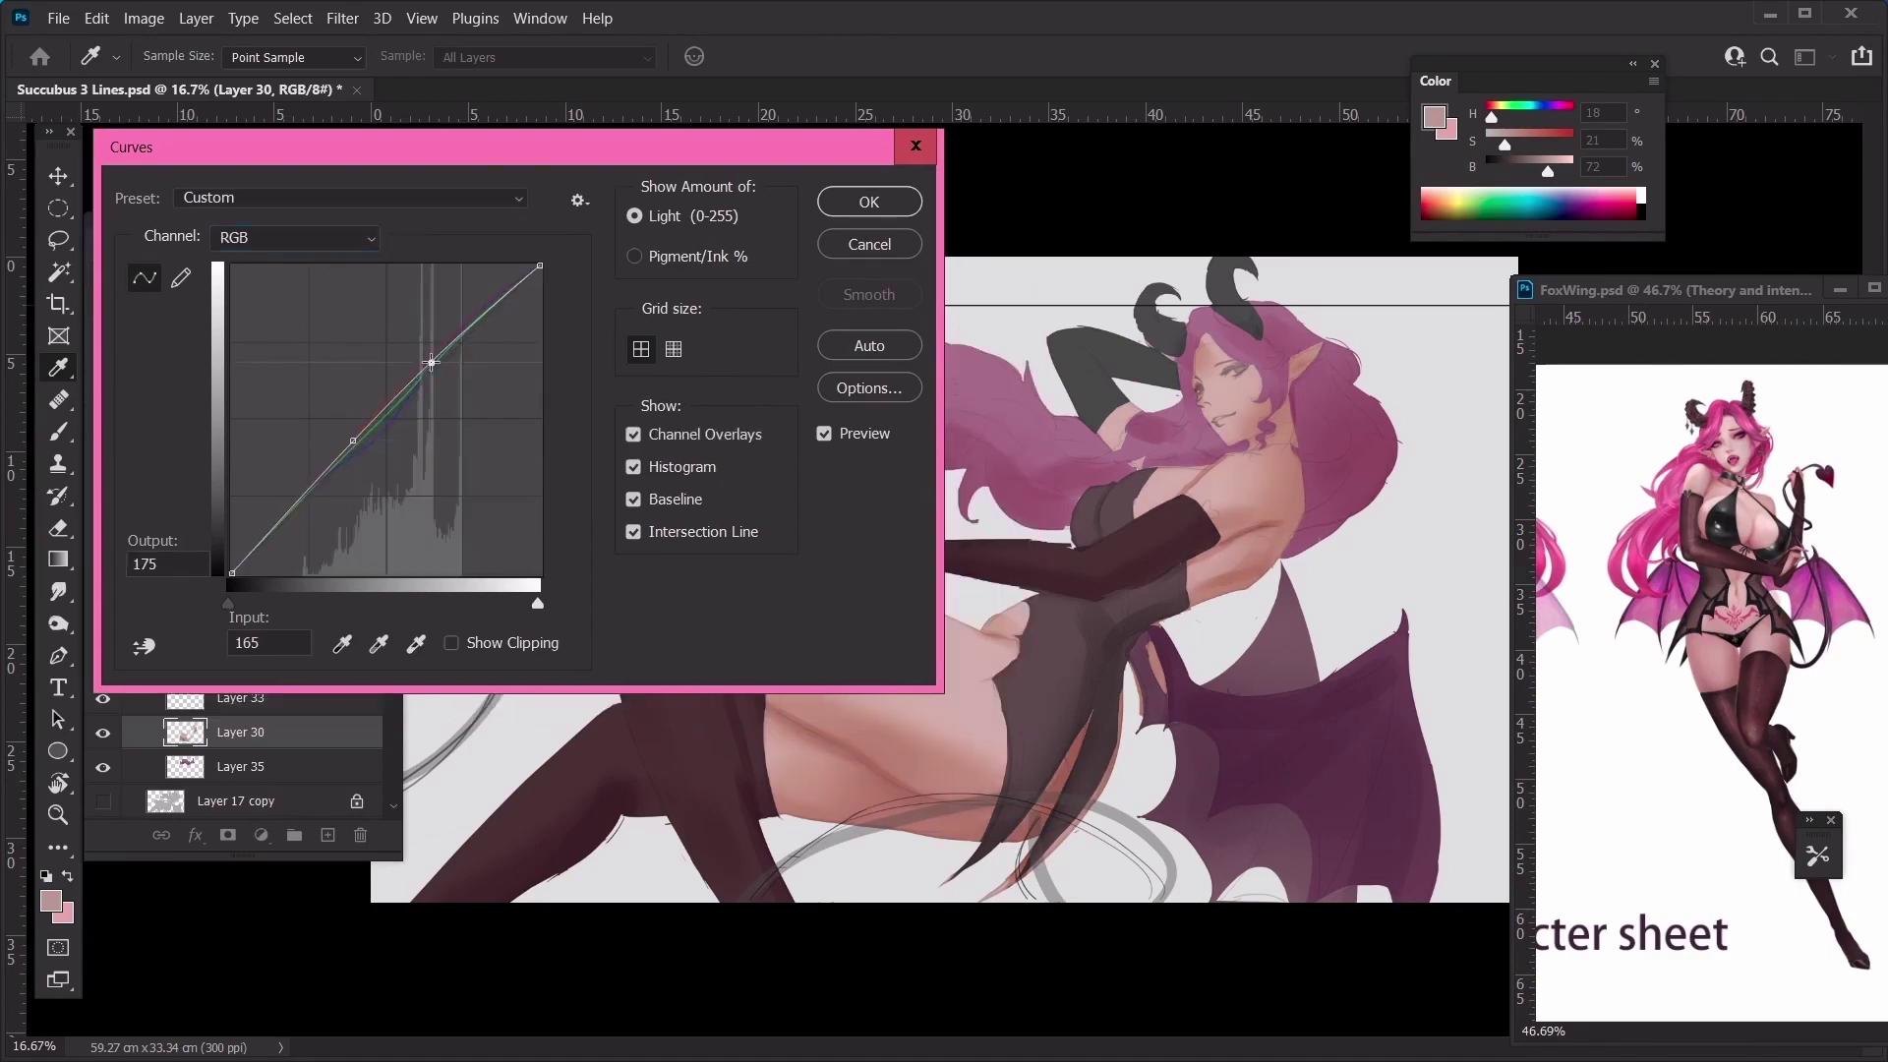
# Lower the upper RGB curve point at input 165 to output 167 and apply the Curves adjustment to Layer 30
pyautogui.moveTo(432, 362); pyautogui.dragTo(435, 374)
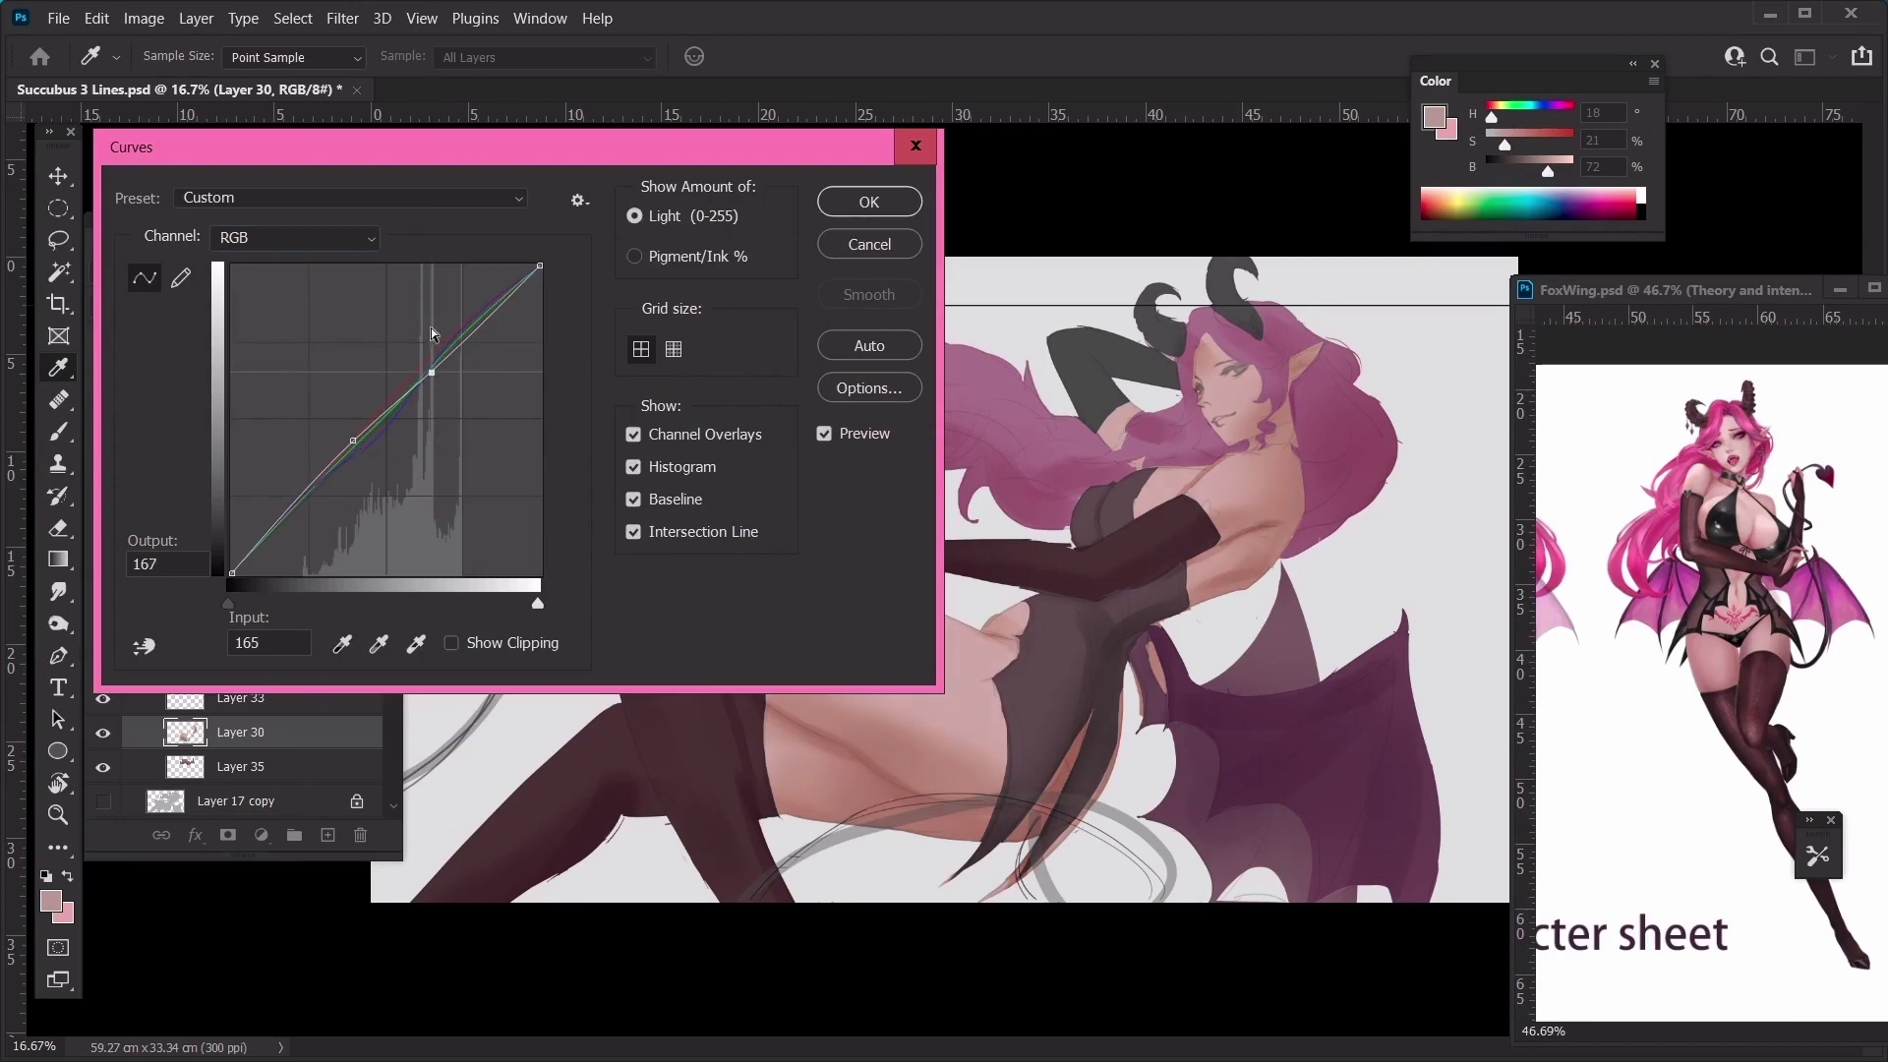
pyautogui.press('Return')
pyautogui.press('e')
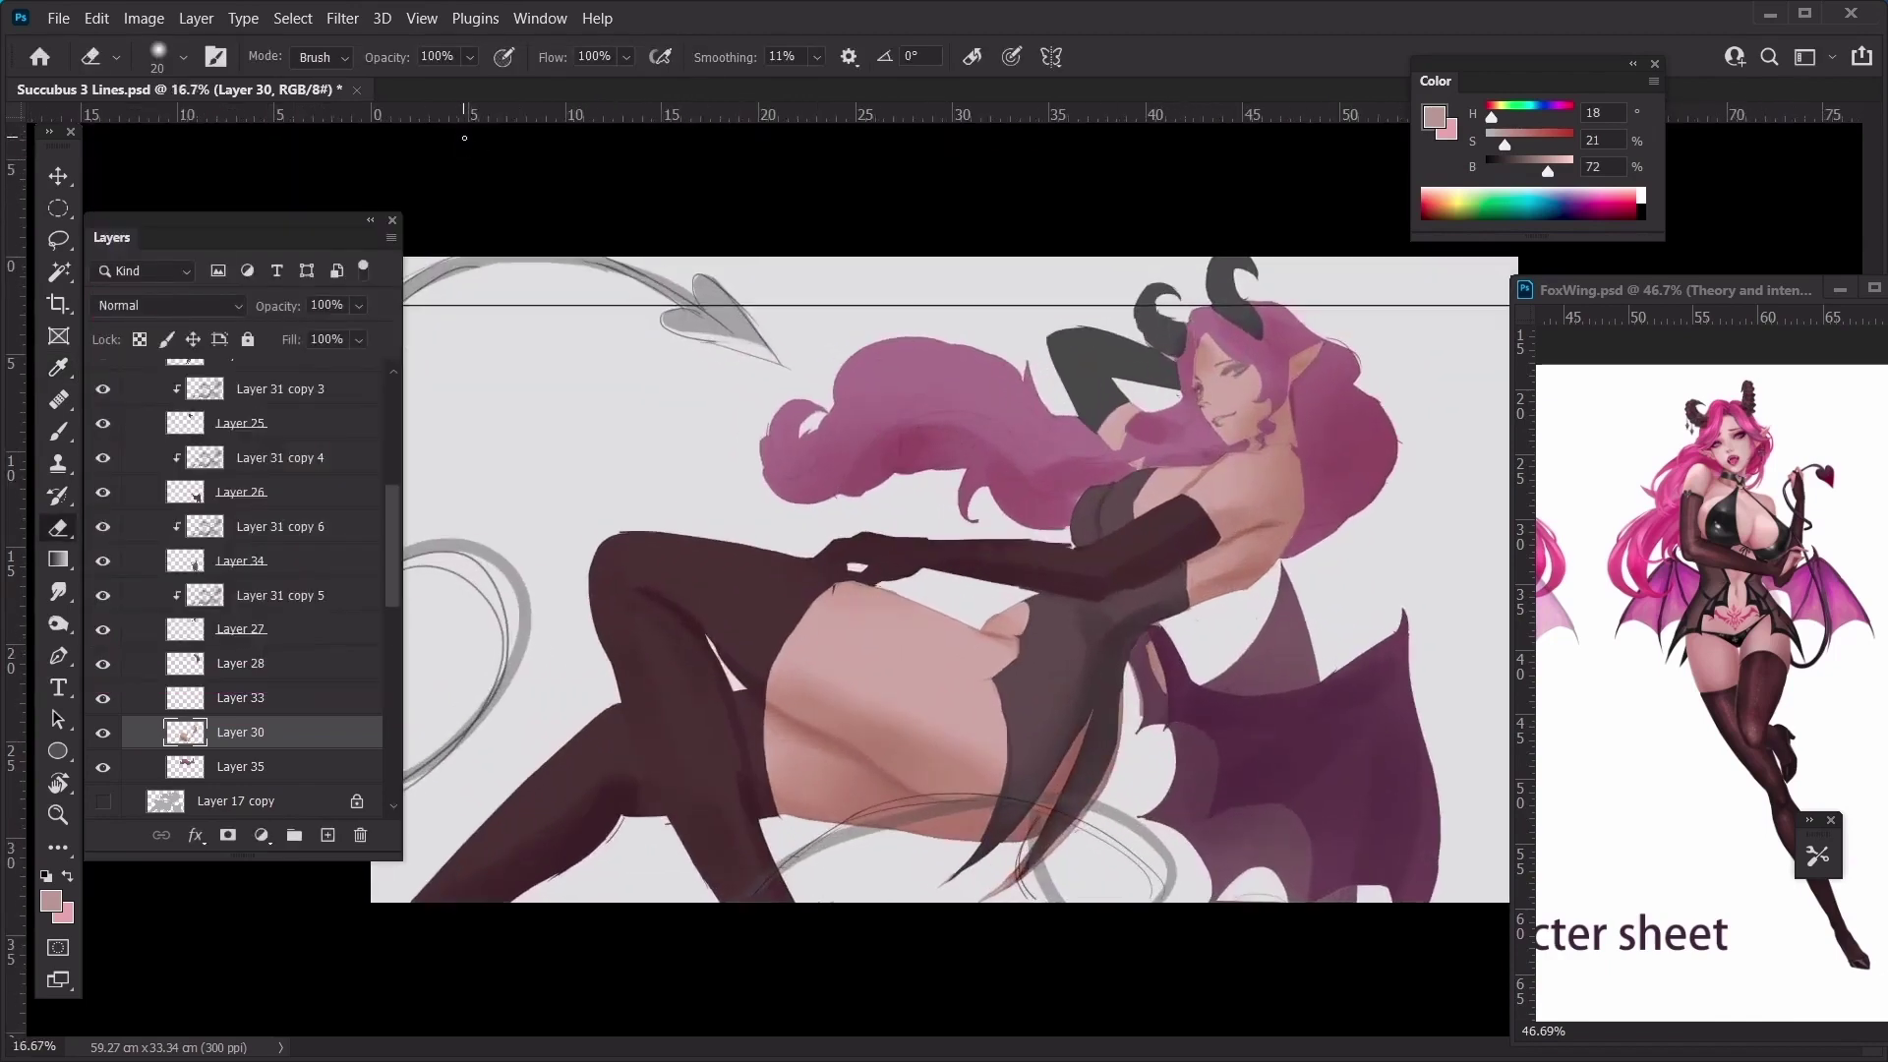
# Adjust the shadows of Layer 30 with Color Balance, setting red to +9 and shifting slightly toward magenta
pyautogui.hotkey('ctrl', 'b')
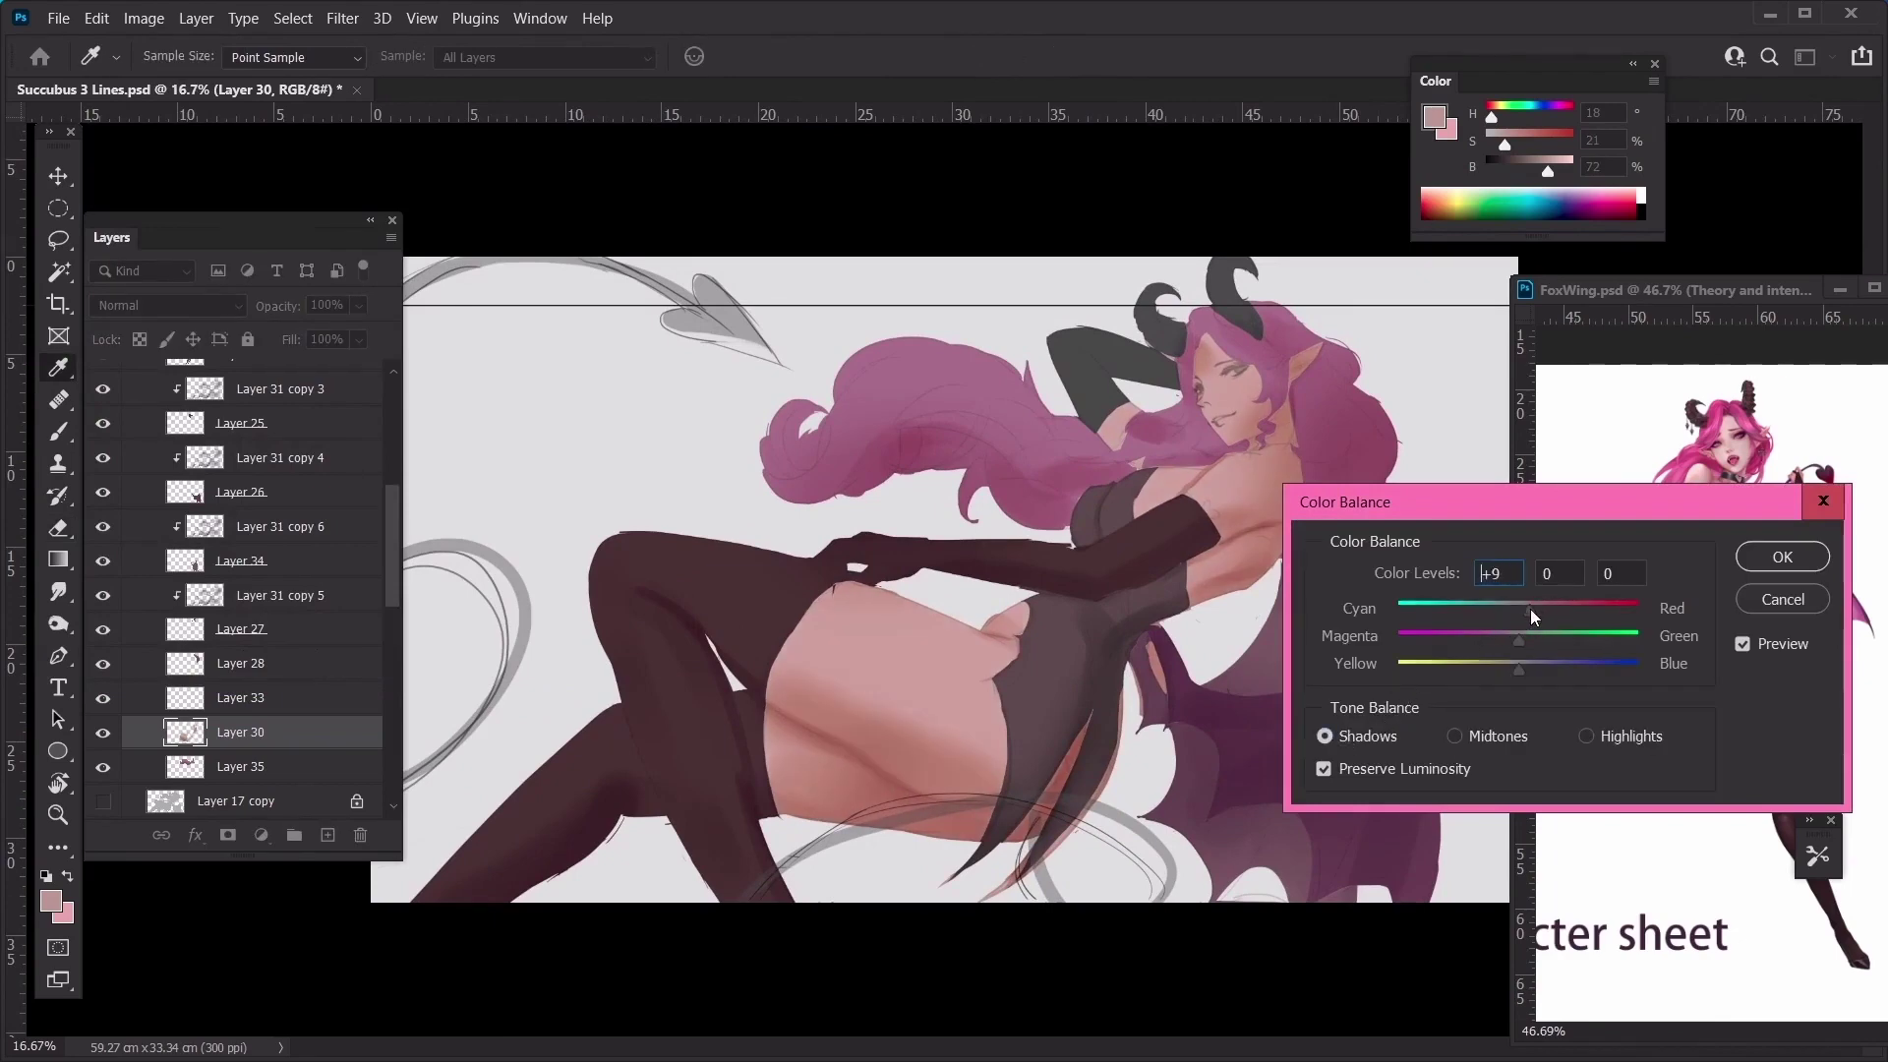
pyautogui.moveTo(1516, 633); pyautogui.dragTo(1514, 637)
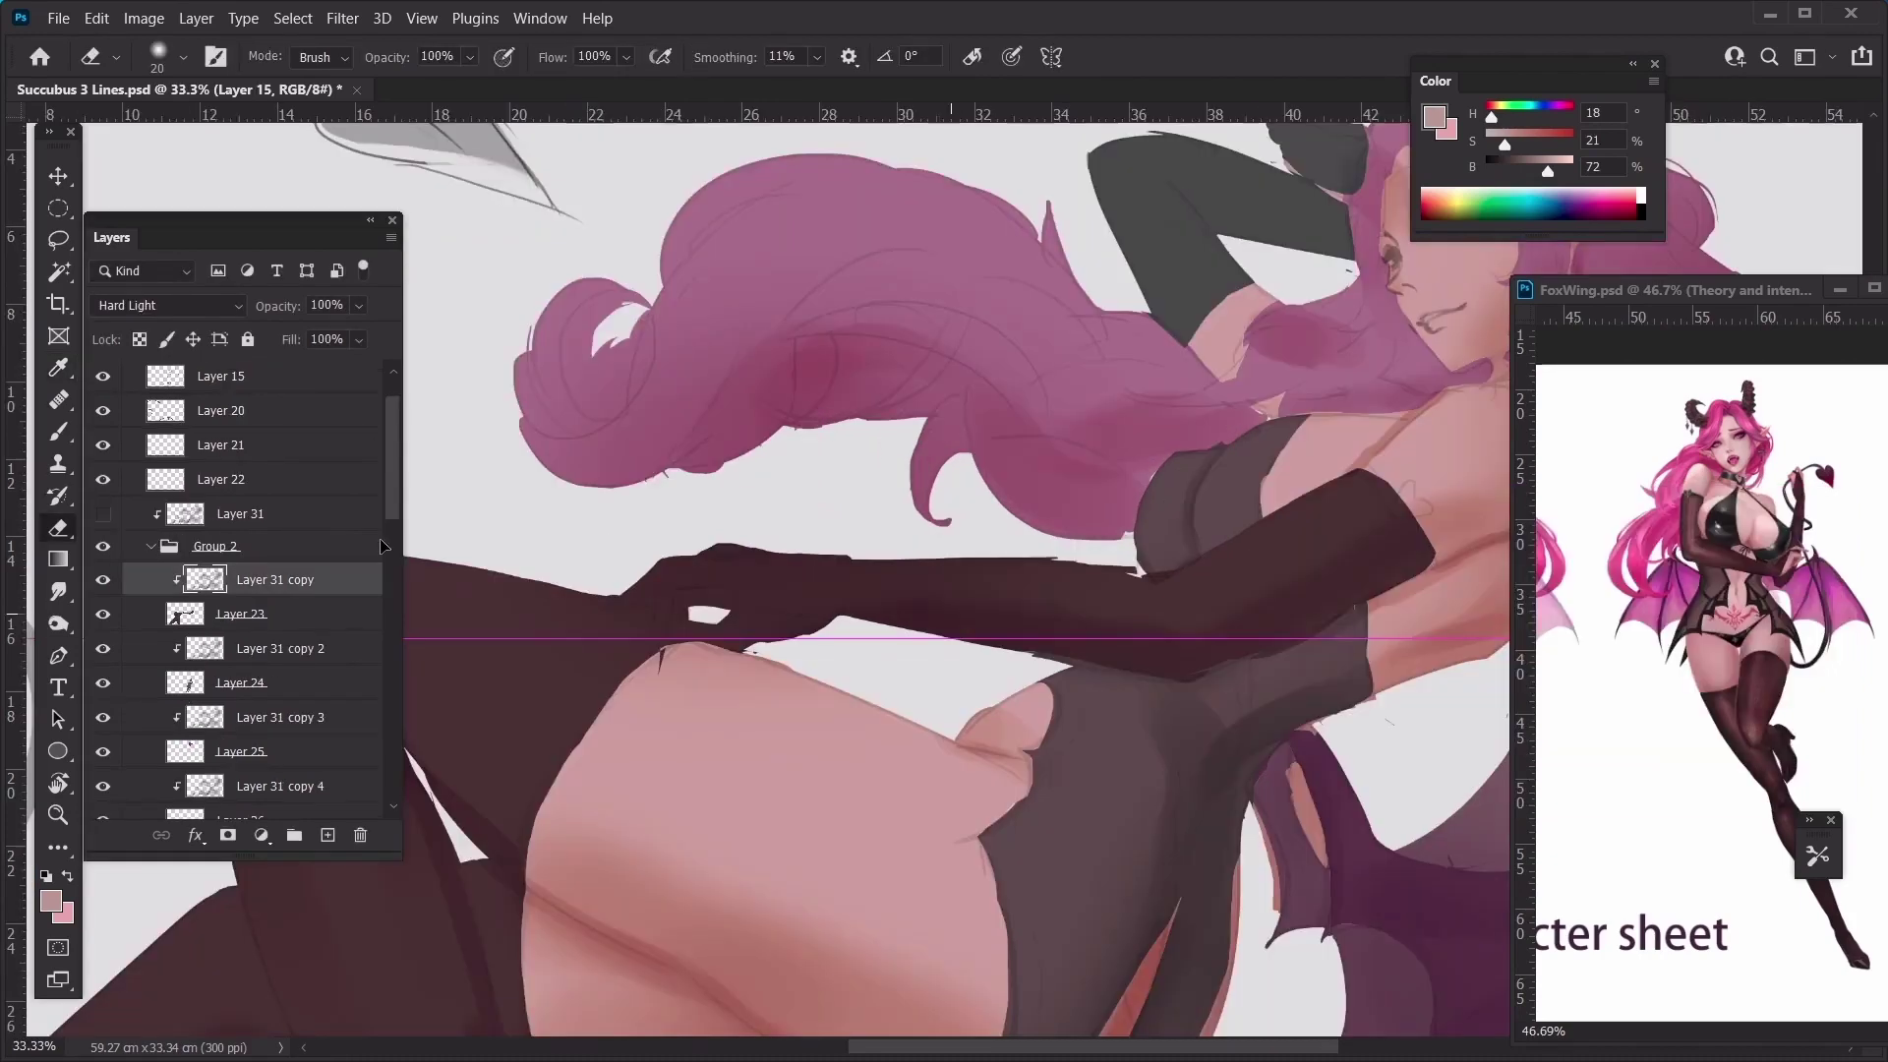
# Merge the clipped shading on Layer 31 copy down into Layer 23
pyautogui.rightClick(370, 579)
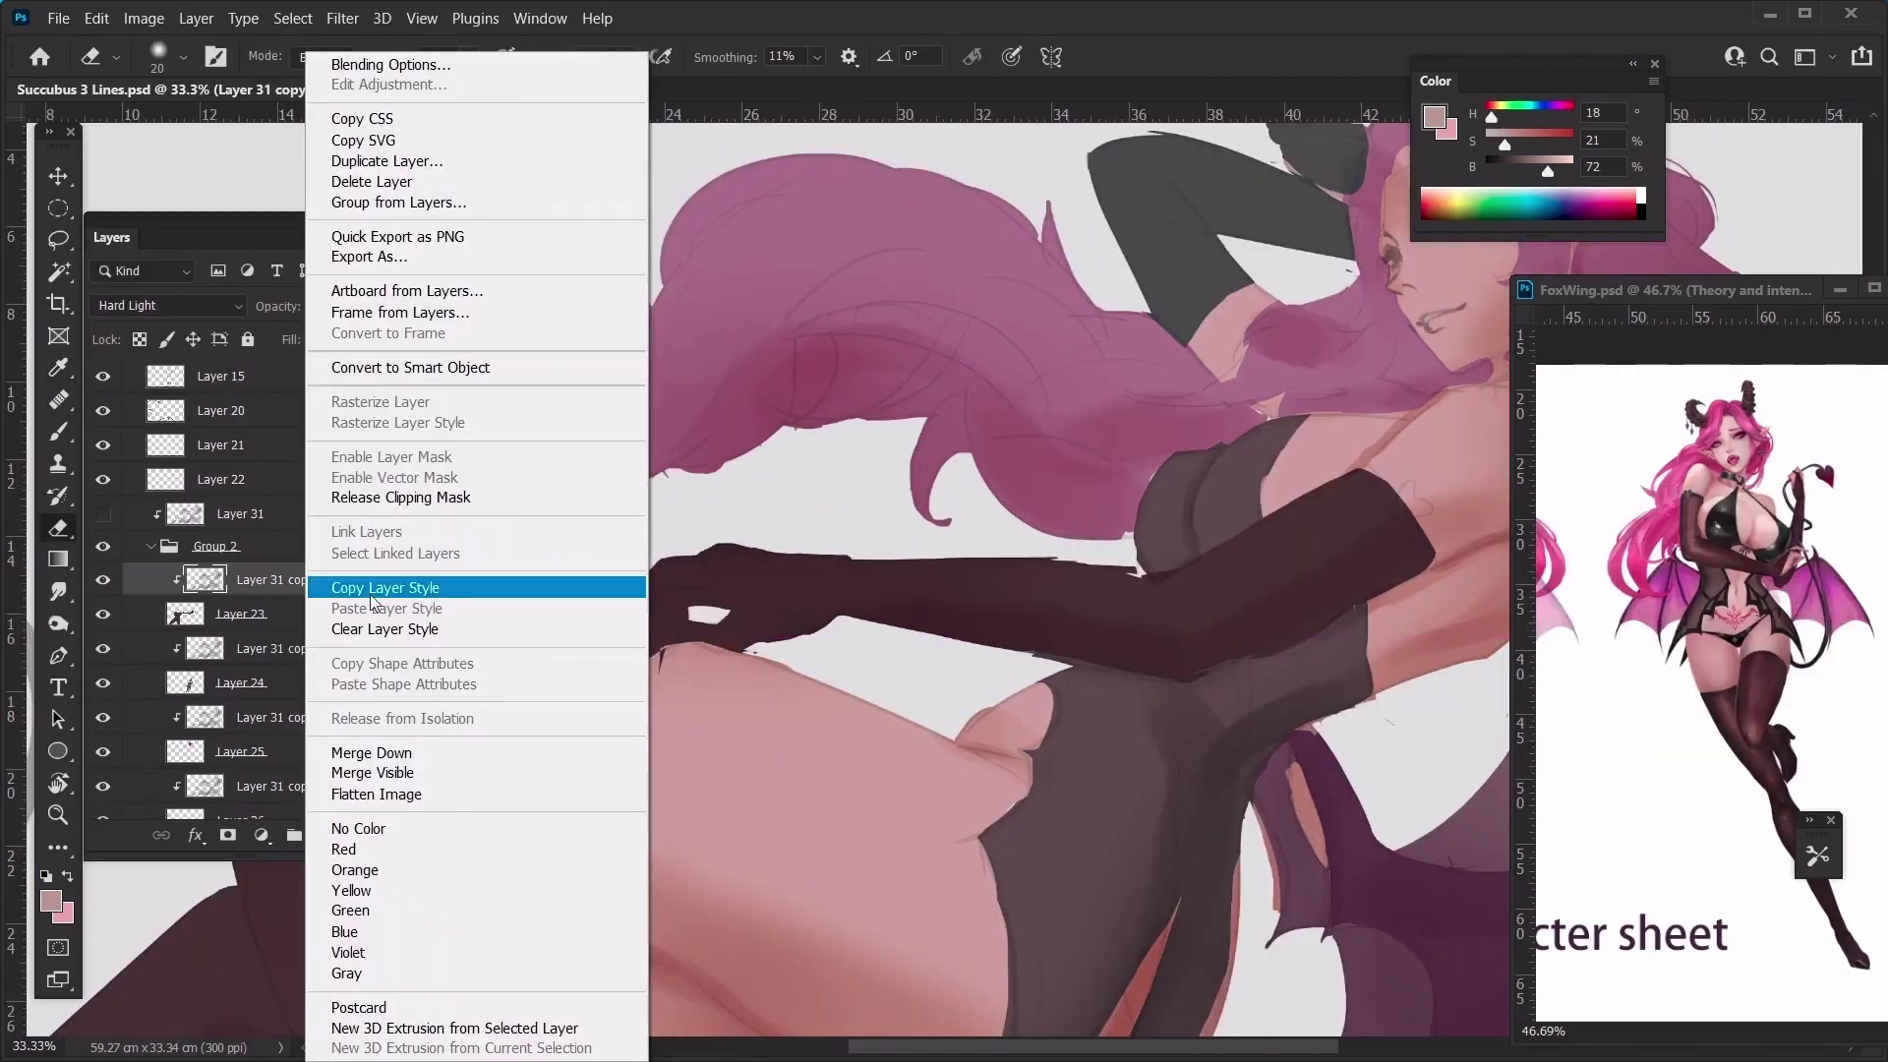
pyautogui.click(356, 753)
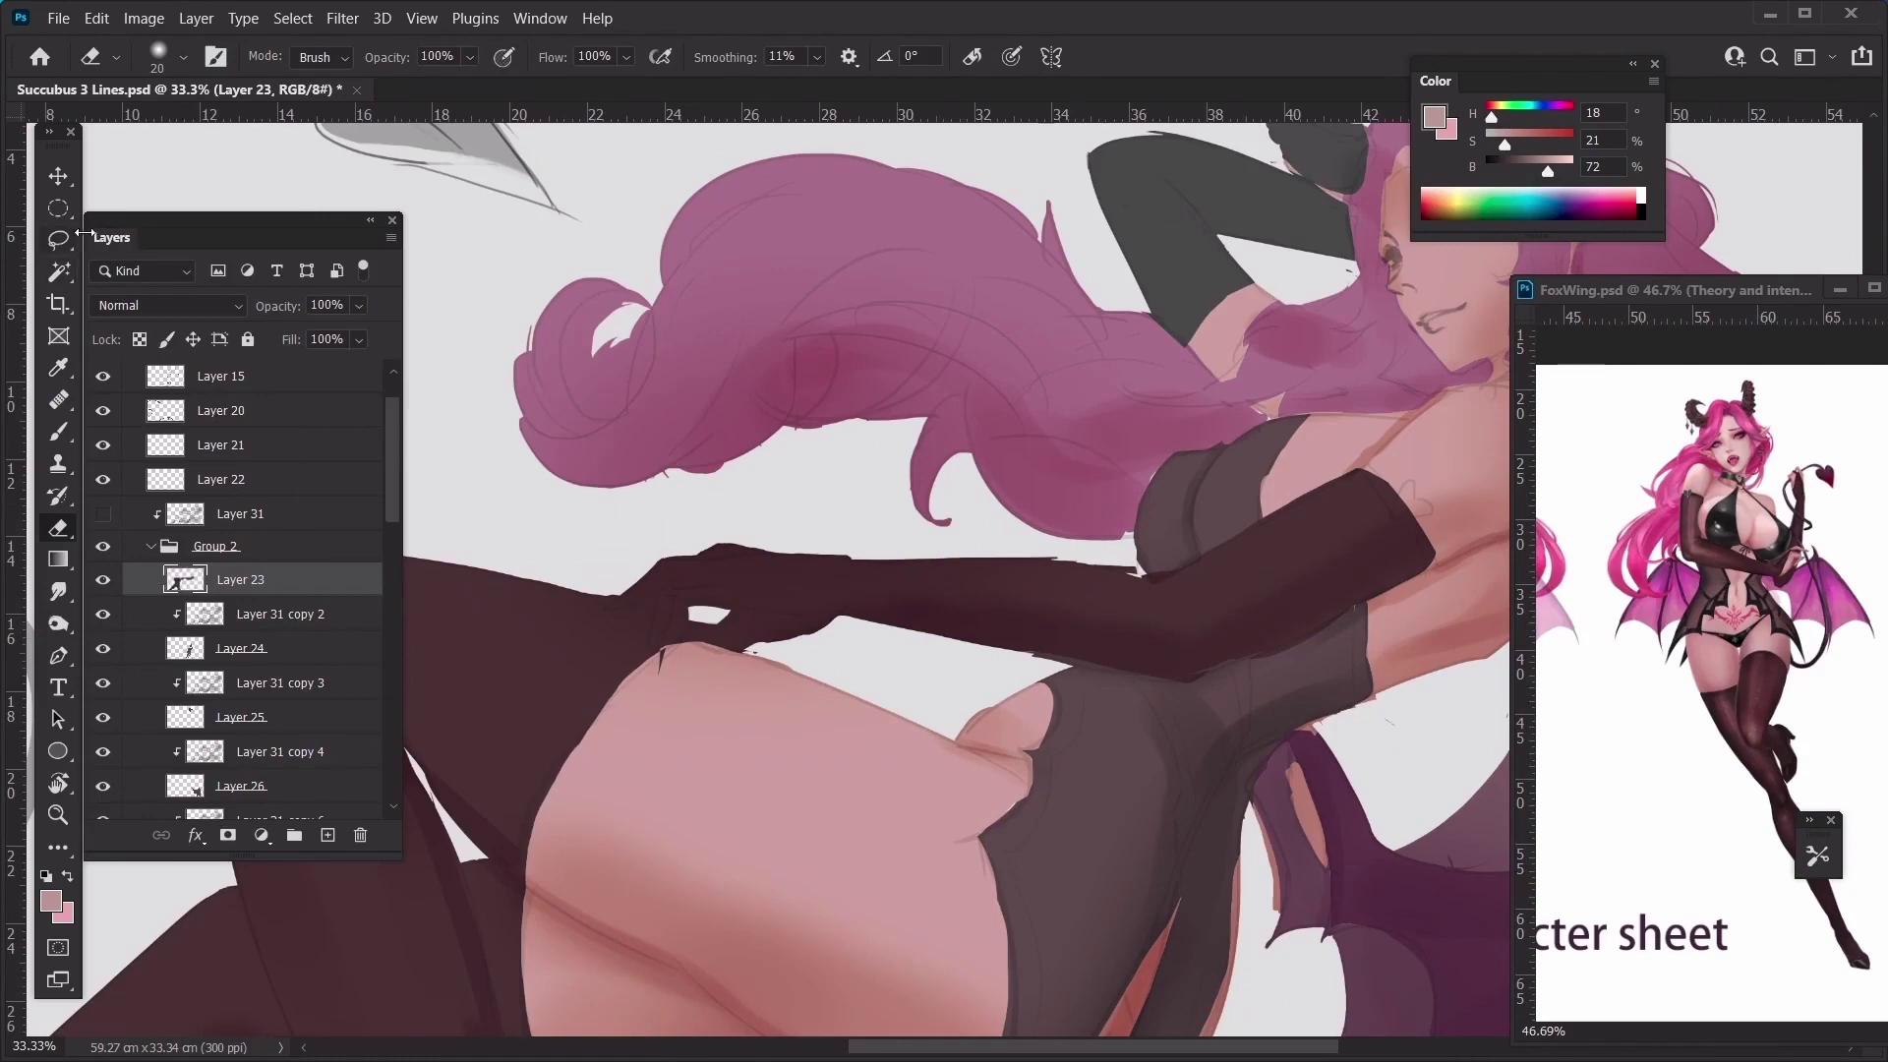
# Separate the long glove from Layer 23 onto its own layer and clean stray bits along its edge using a lasso selection
pyautogui.press('l')
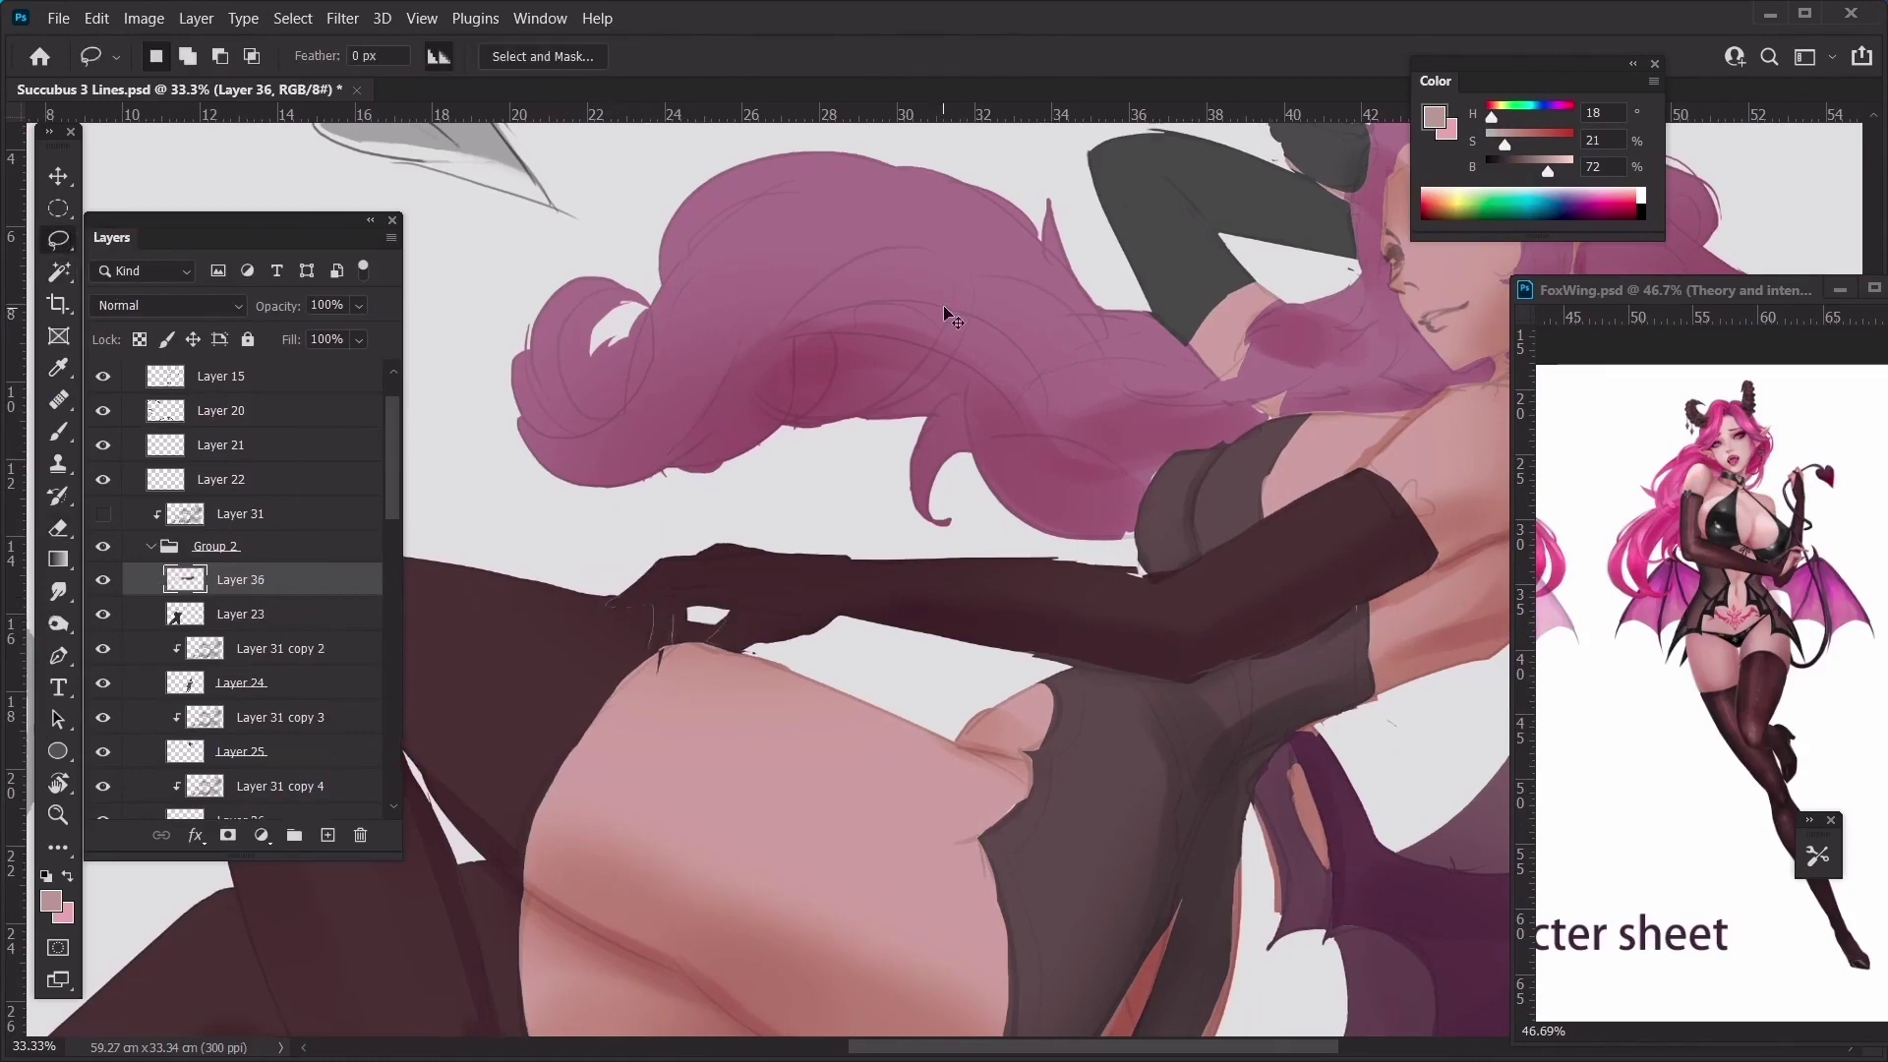
pyautogui.hotkey('ctrl', '+')
pyautogui.hotkey('ctrl', '+')
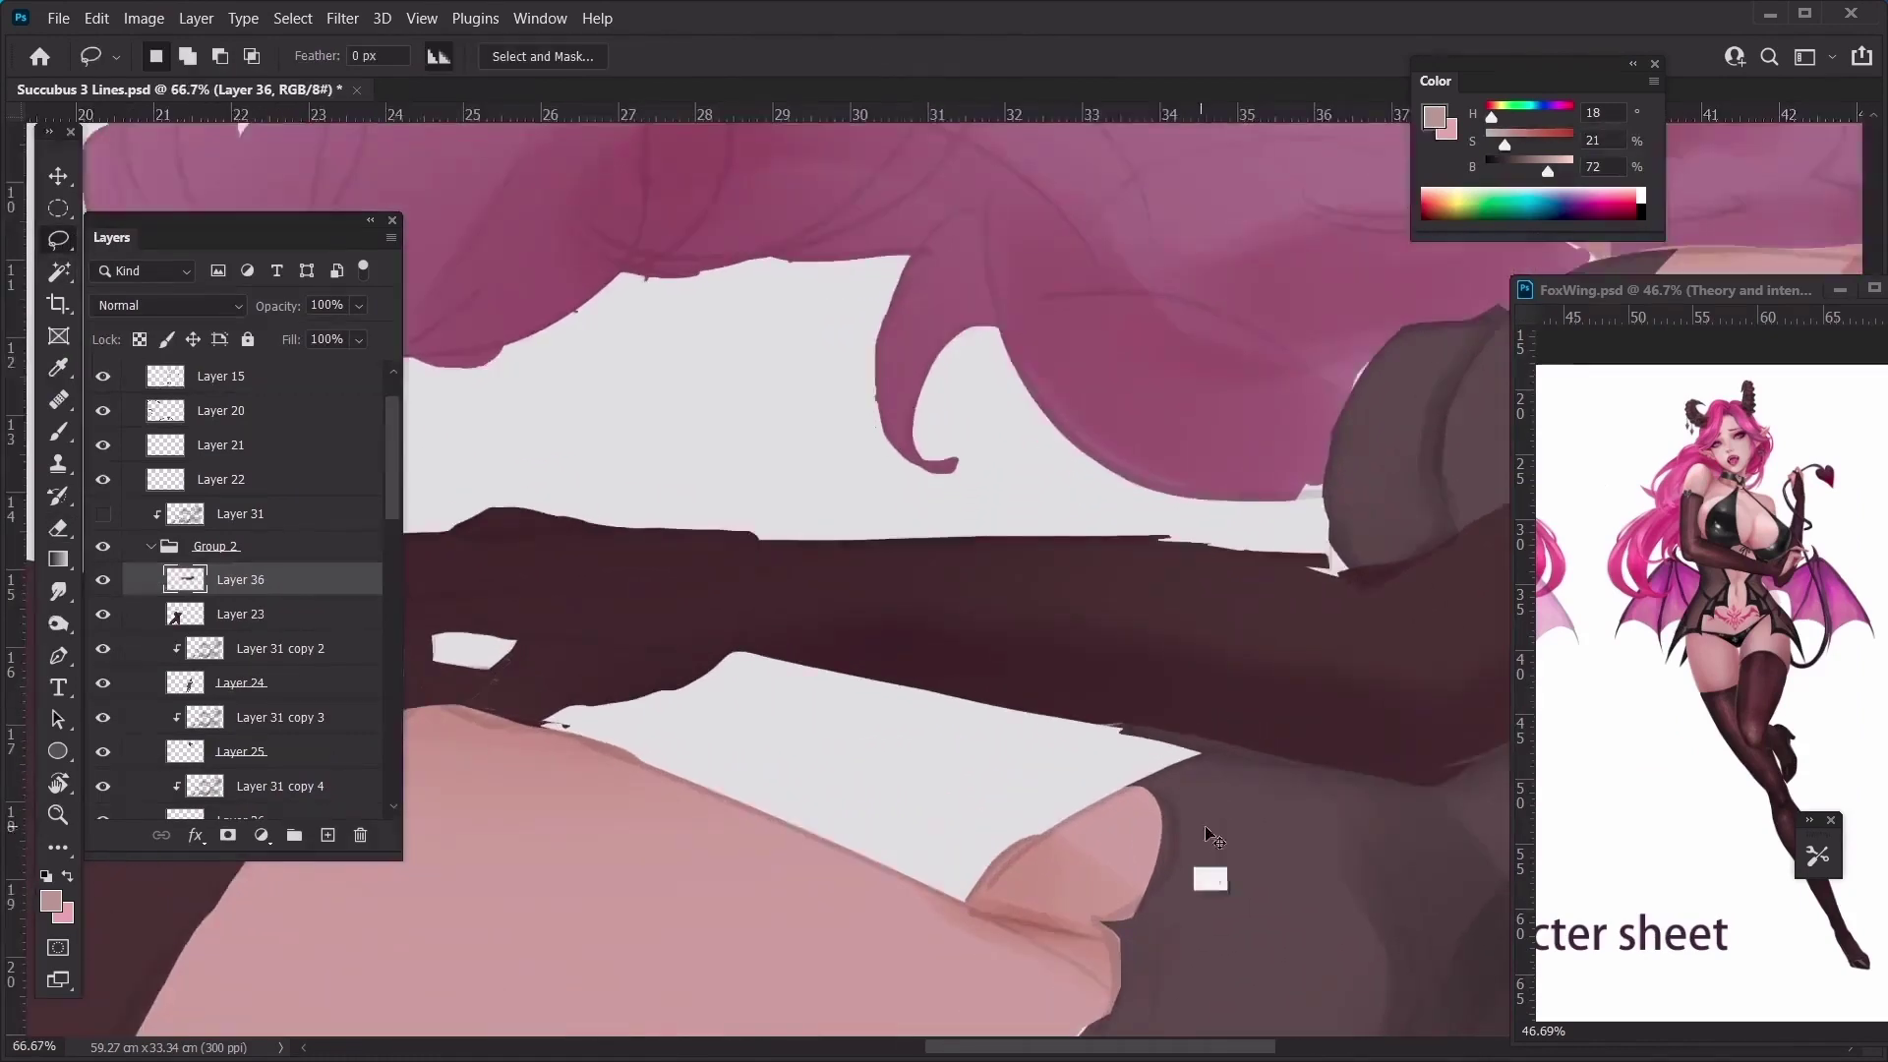
pyautogui.keyDown('ctrl'); pyautogui.click(1205, 829); pyautogui.keyUp('ctrl')
pyautogui.moveTo(1192, 752); pyautogui.dragTo(1072, 710)
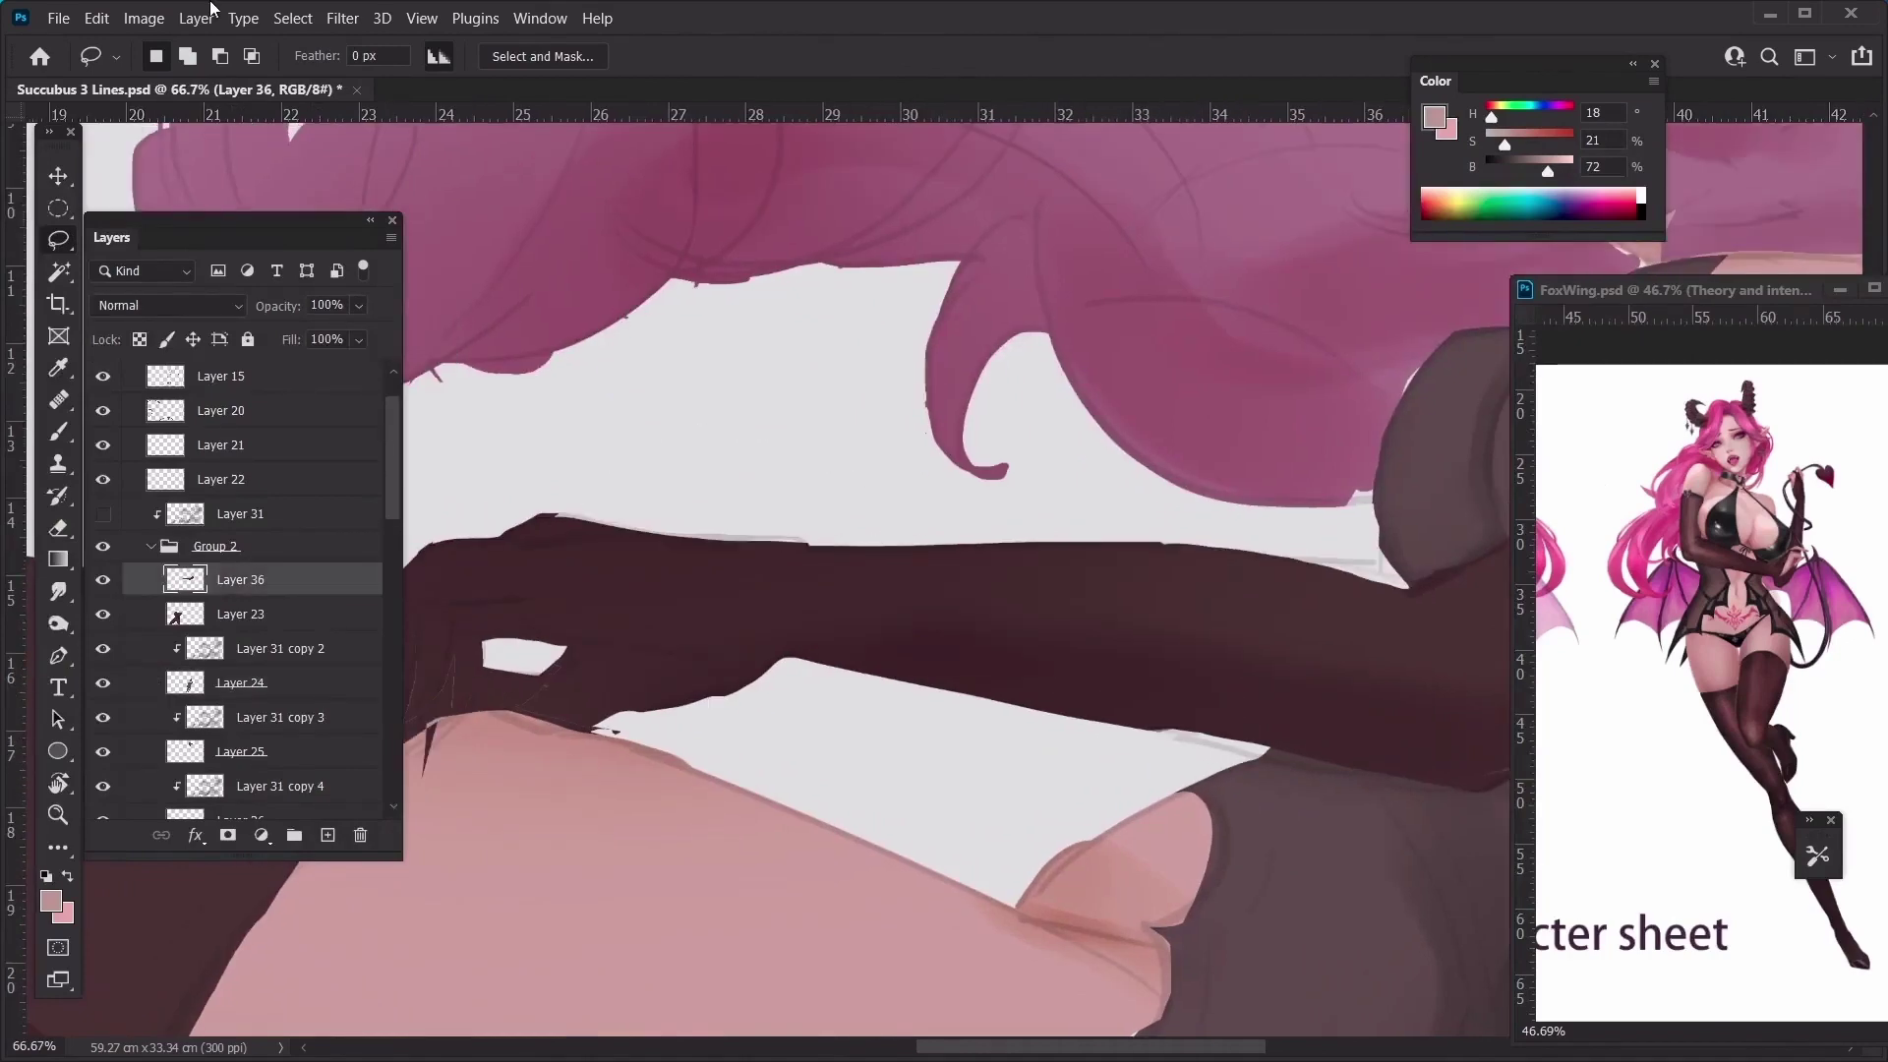
pyautogui.hotkey('ctrl', '-')
pyautogui.hotkey('ctrl', '-')
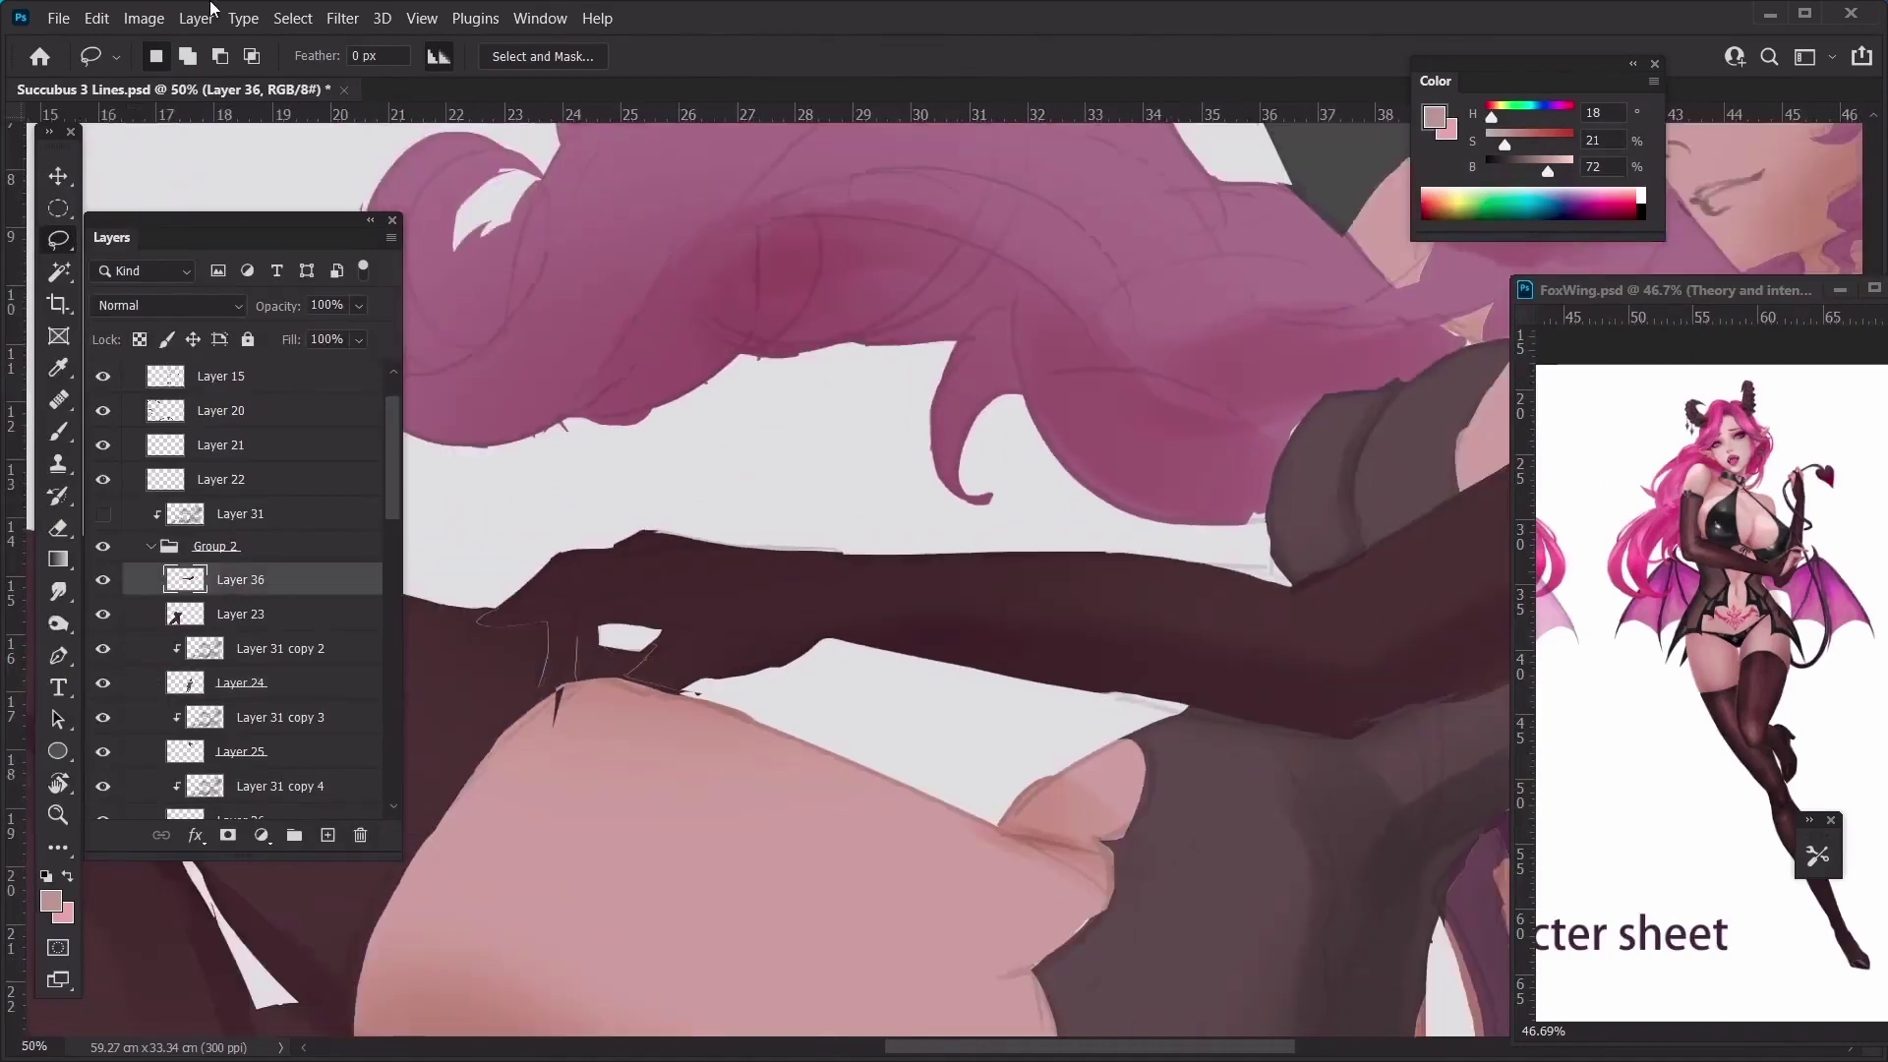
# Brighten the highlights along the glove on Layer 36 with the Dodge tool, using a large soft brush at 60% exposure
pyautogui.click(58, 623)
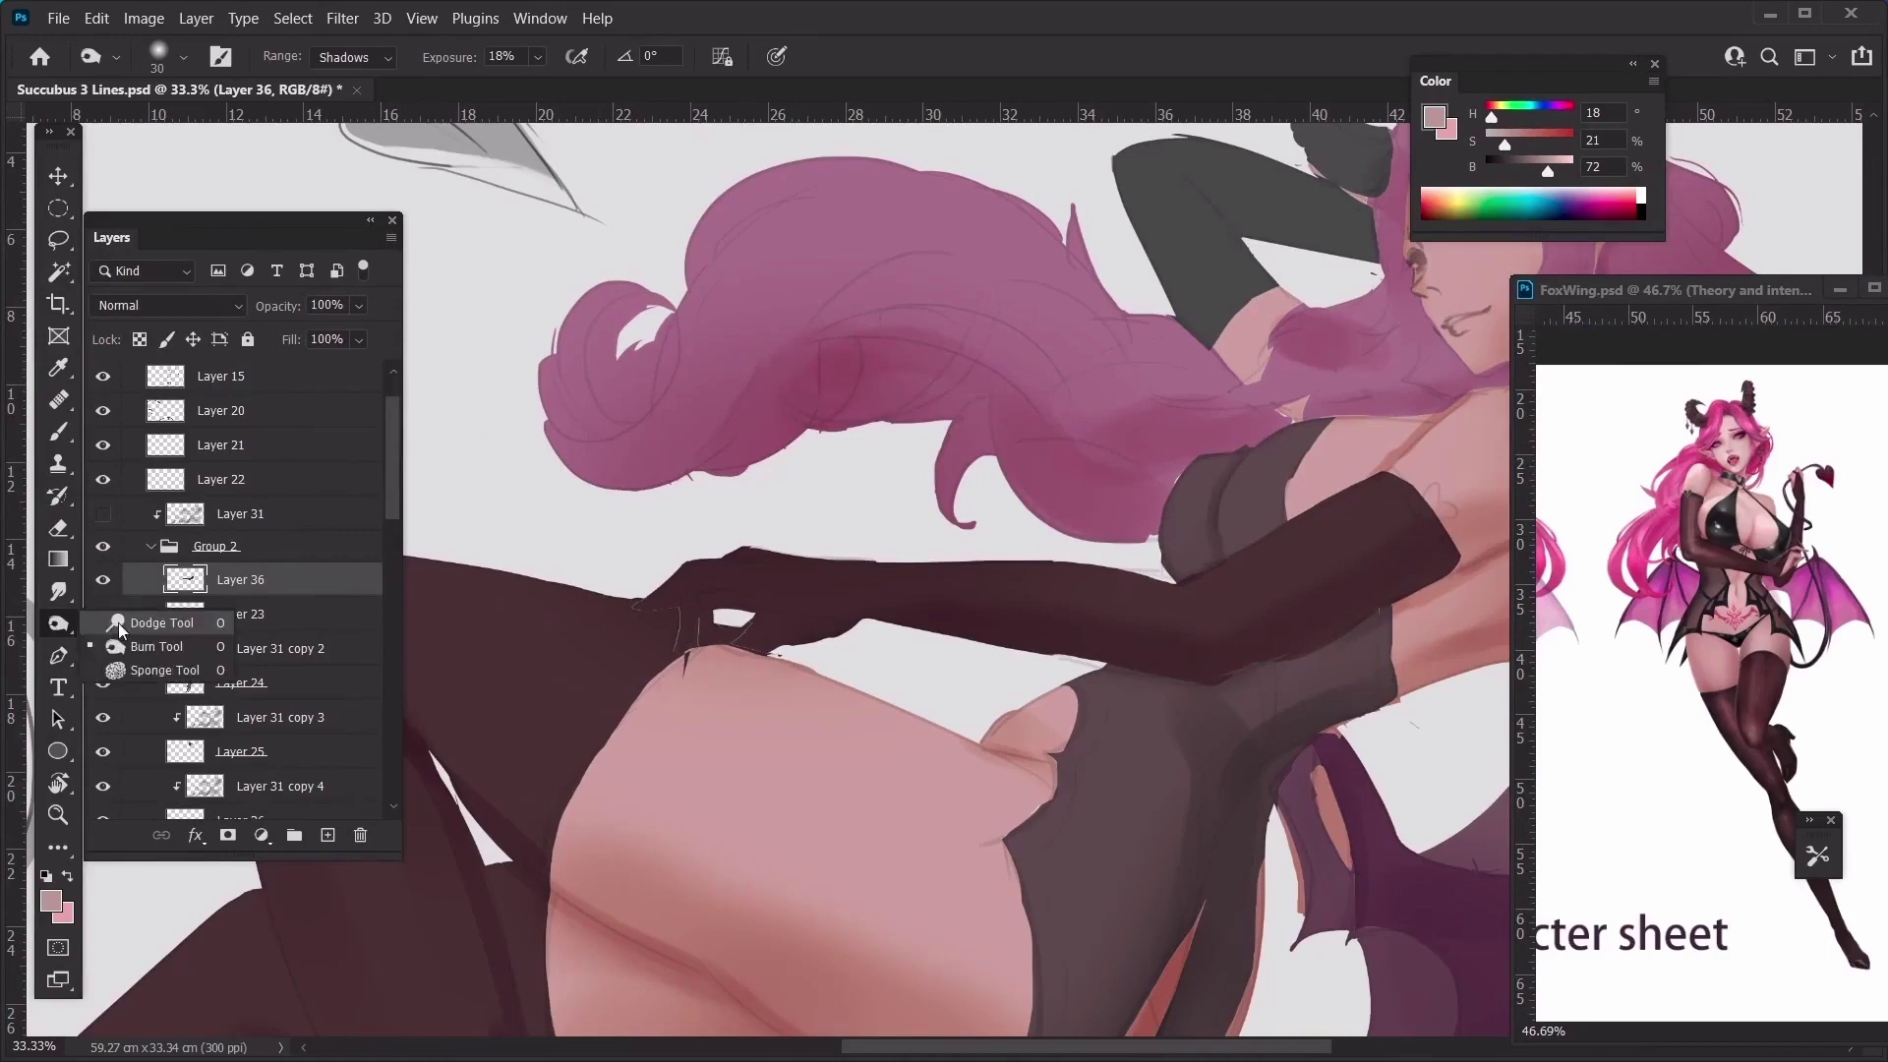
pyautogui.click(120, 624)
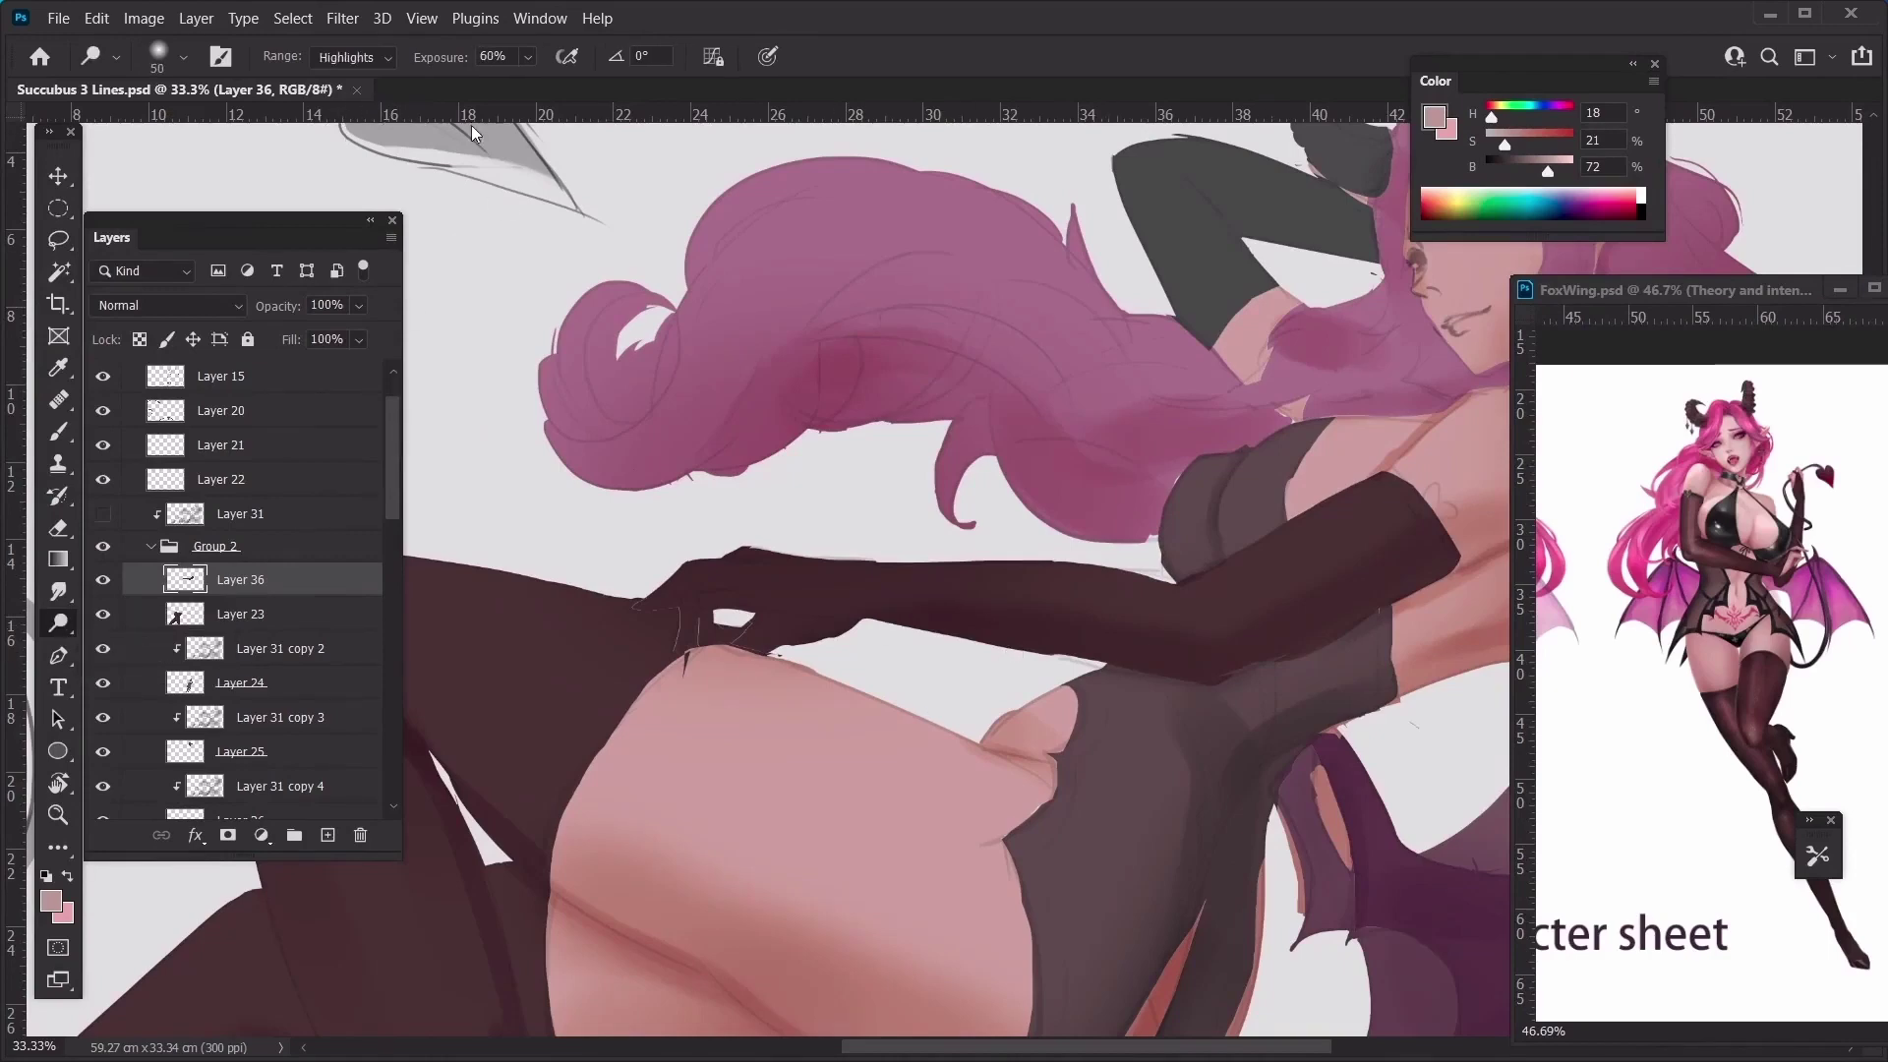
pyautogui.press(']')
pyautogui.press(']')
pyautogui.press(']')
pyautogui.press(']')
pyautogui.moveTo(1412, 527)
pyautogui.mouseDown()
pyautogui.moveTo(1315, 570)
pyautogui.moveTo(885, 592)
pyautogui.mouseUp()
pyautogui.press(']')
pyautogui.press(']')
pyautogui.press(']')
pyautogui.press(']')
pyautogui.hotkey('ctrl', '-')
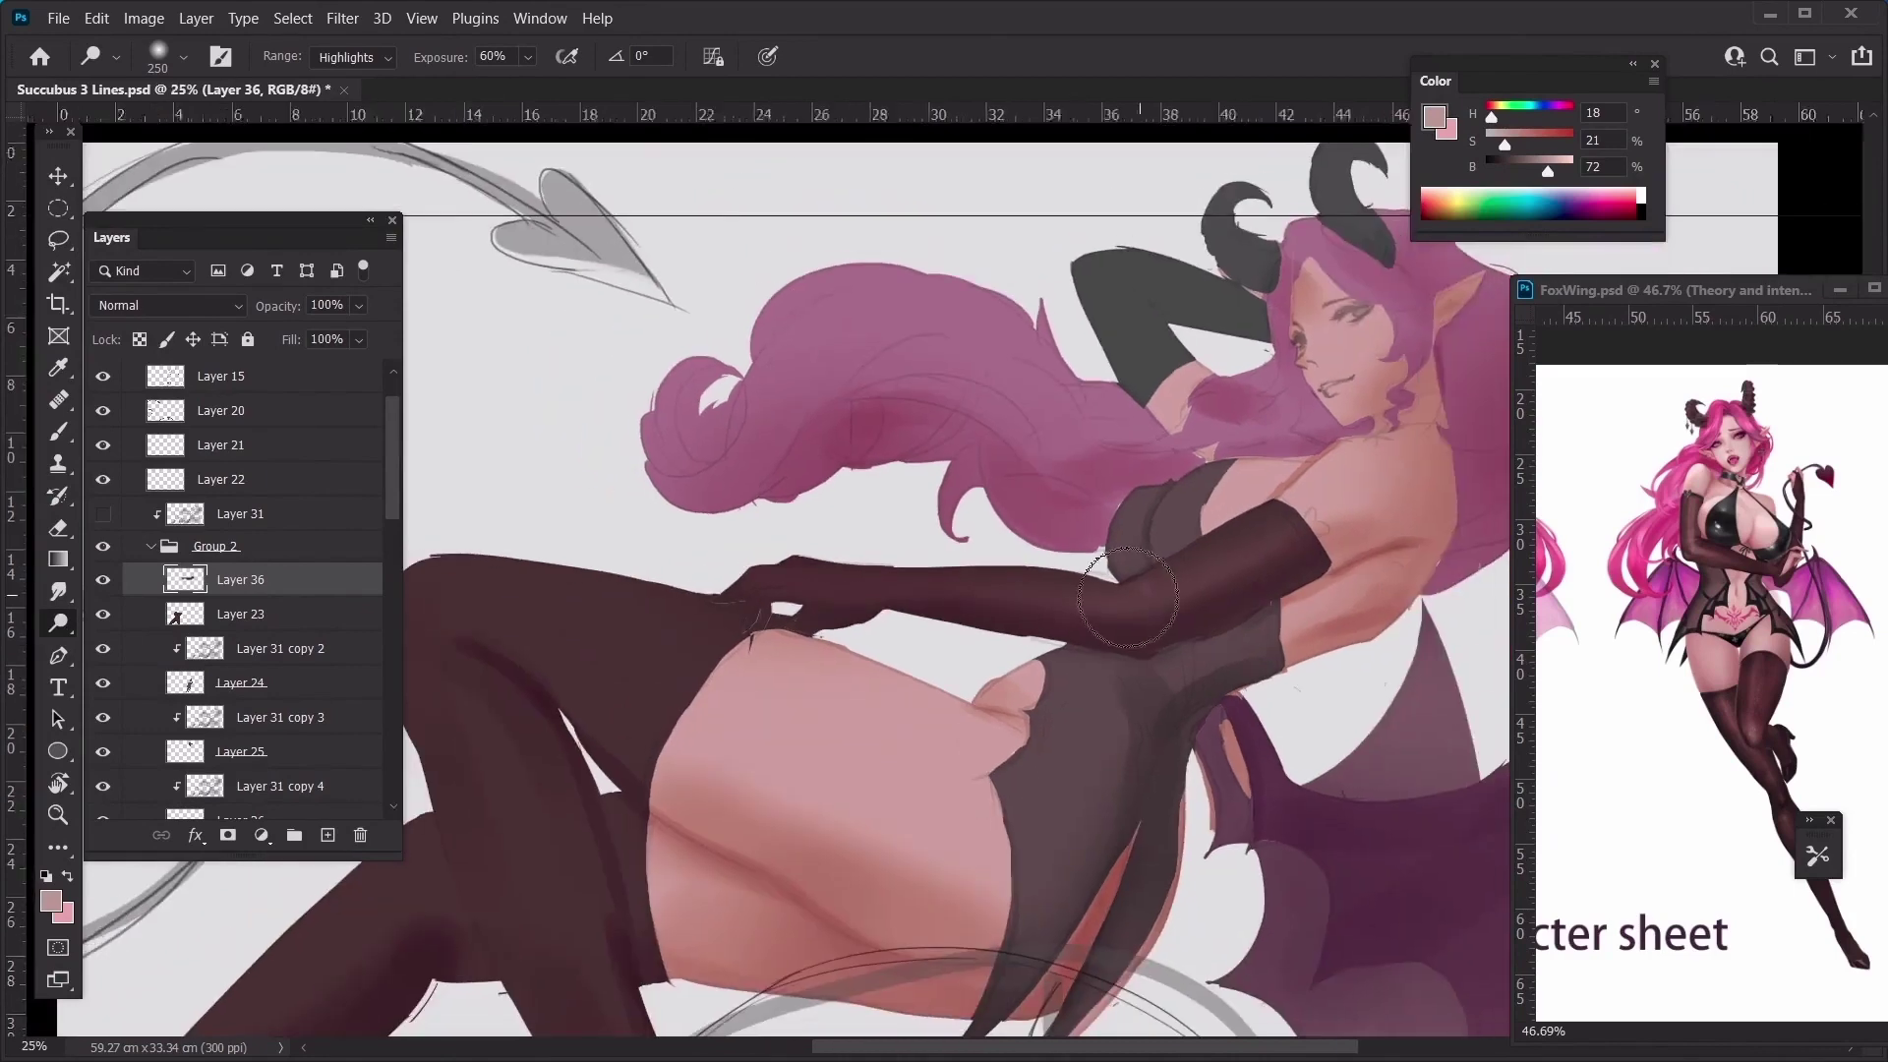
# Dodge soft highlights onto the thigh and knee of the stockings on Layer 23 with a brush size of about 500
pyautogui.click(265, 614)
pyautogui.press(']')
pyautogui.press(']')
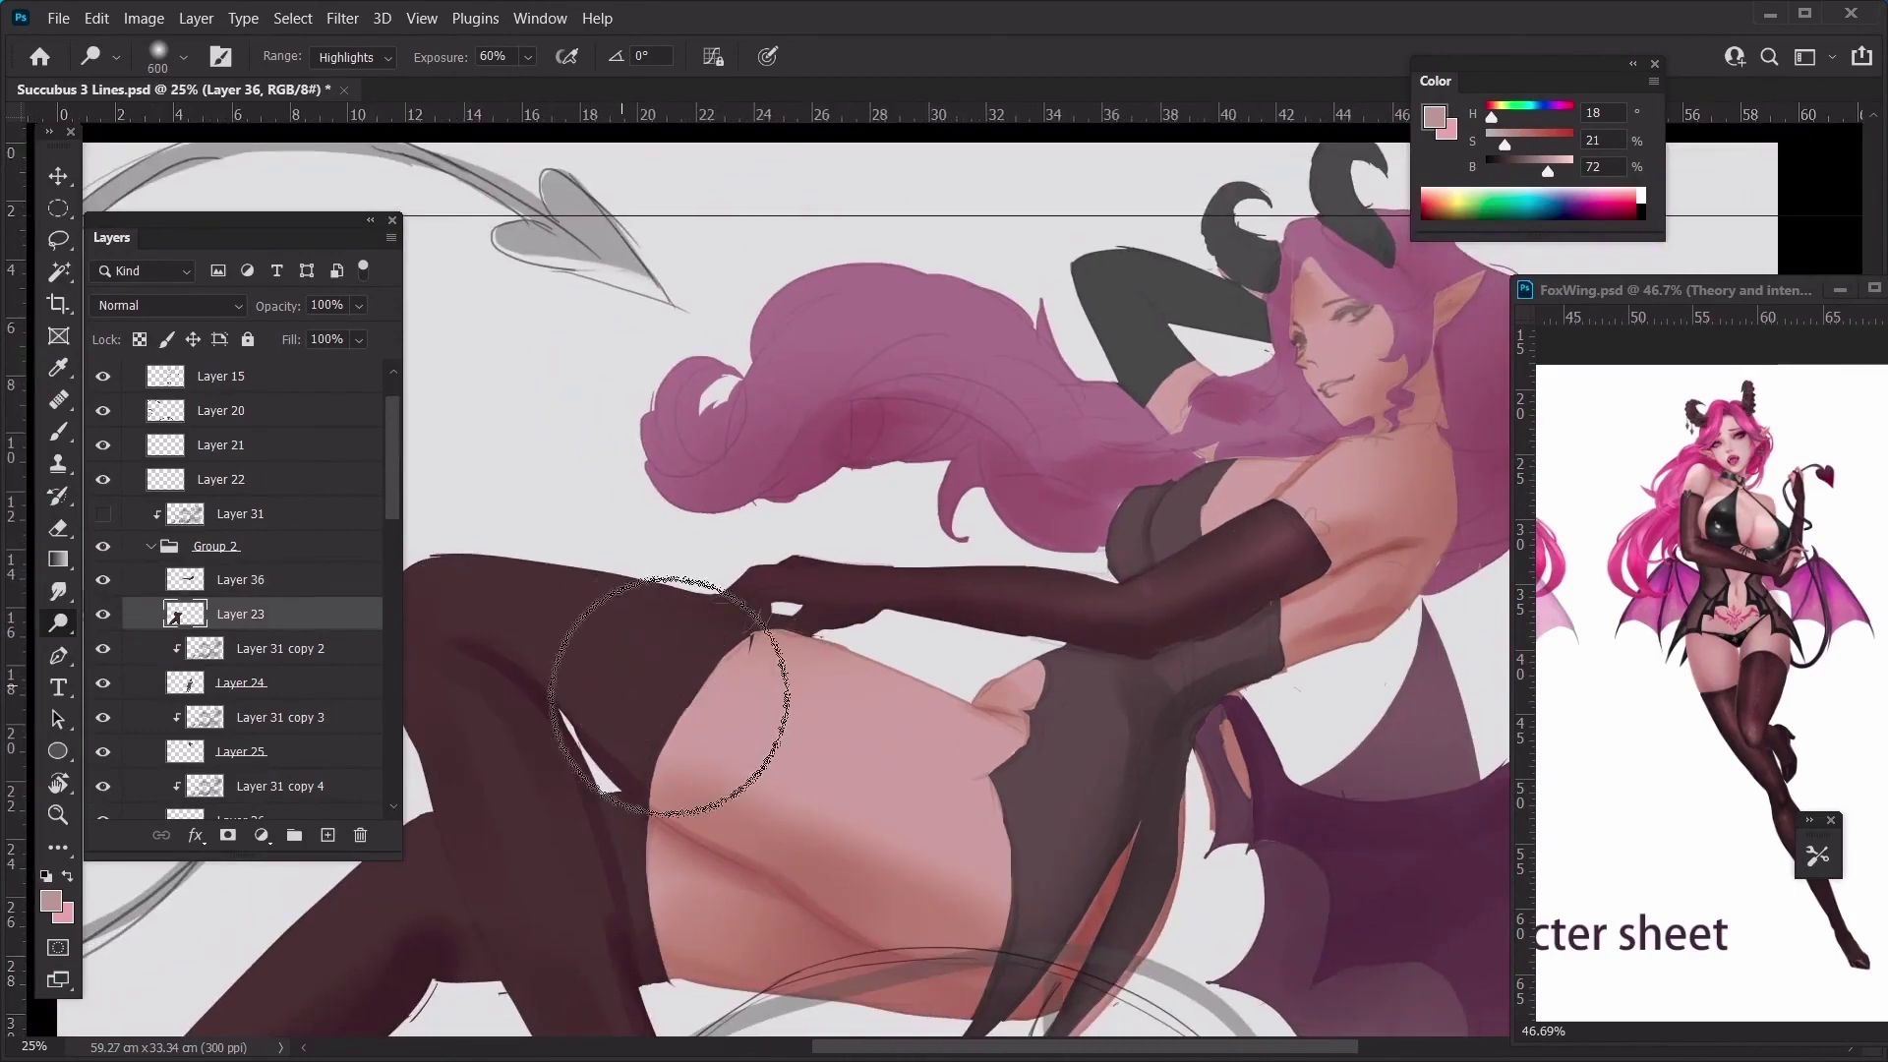
pyautogui.moveTo(690, 697); pyautogui.dragTo(916, 598)
pyautogui.press('[')
pyautogui.press('[')
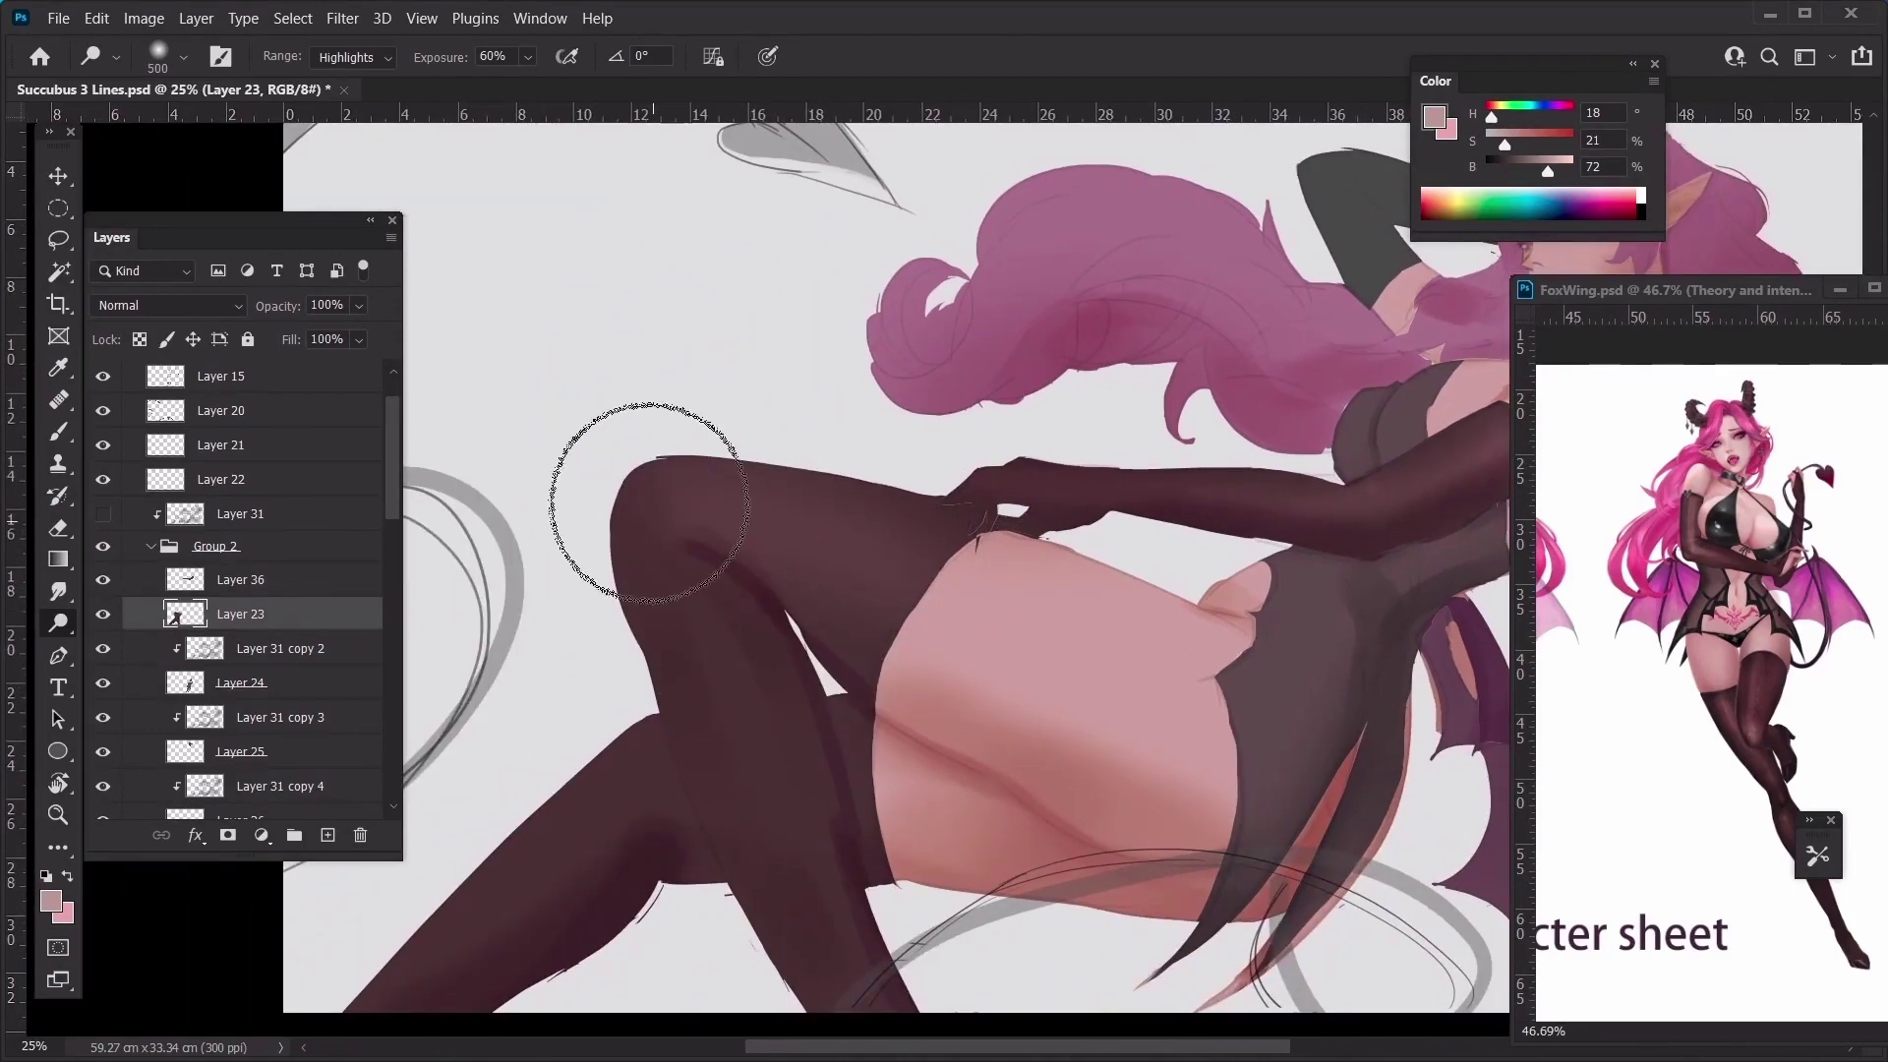
pyautogui.press('[')
pyautogui.moveTo(641, 501); pyautogui.dragTo(645, 591)
pyautogui.press(']')
pyautogui.hotkey('ctrl', '-')
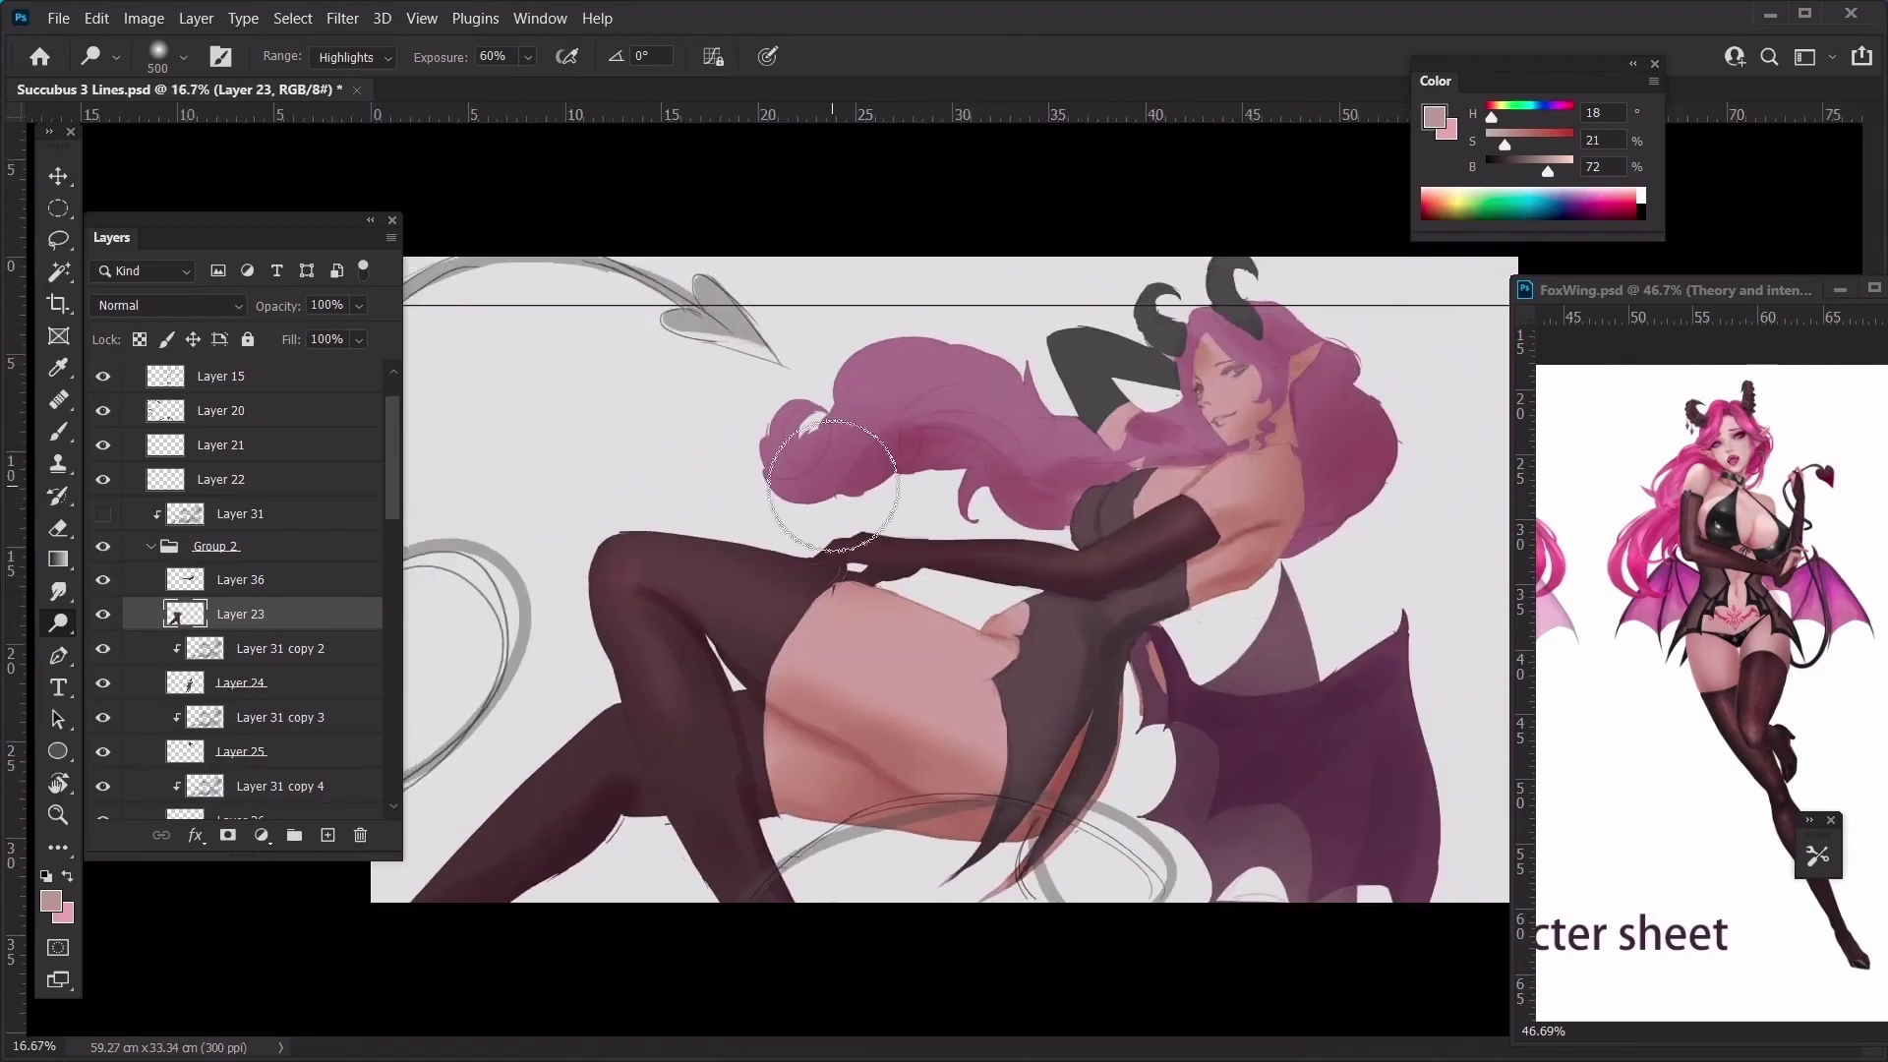
# Merge the clipped shading on Layer 31 copy 2 down into the bodice on Layer 24
pyautogui.keyDown('ctrl'); pyautogui.click(1059, 682); pyautogui.keyUp('ctrl')
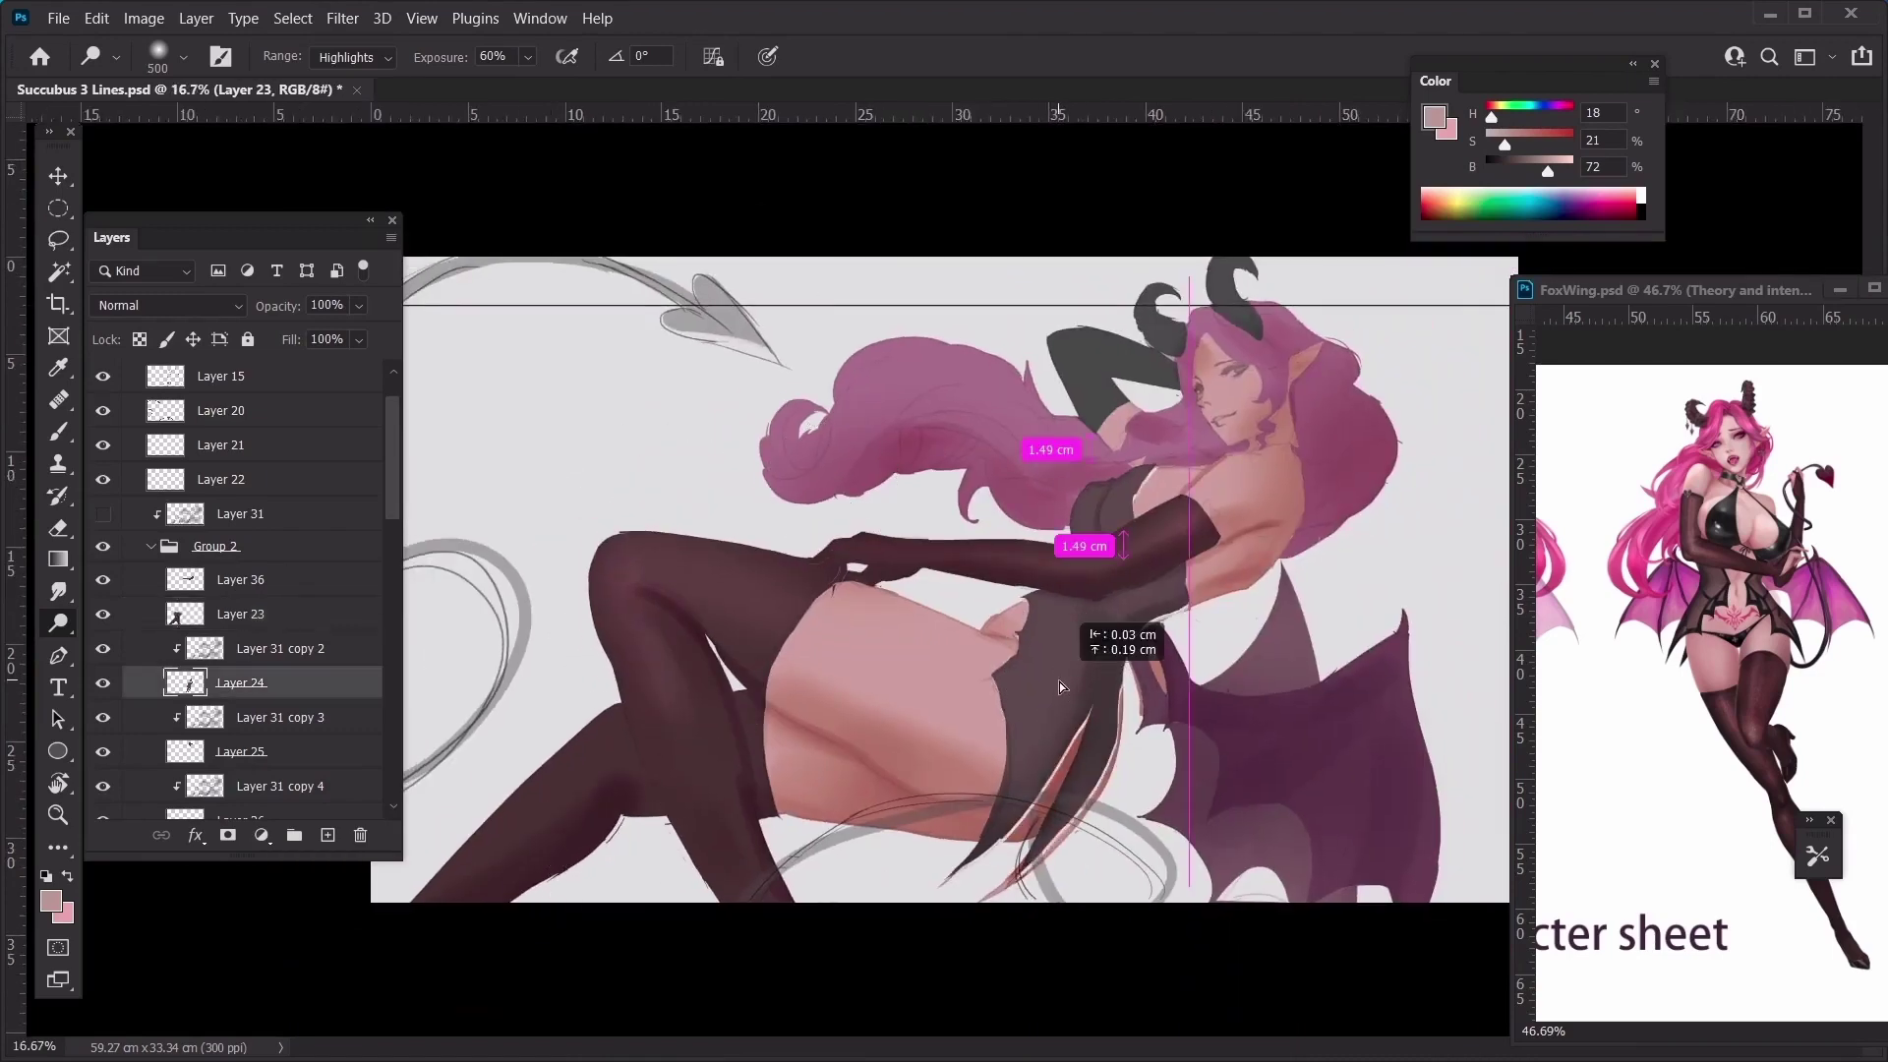
pyautogui.hotkey('ctrl', '+')
pyautogui.moveTo(1056, 550); pyautogui.dragTo(995, 459)
pyautogui.press('[')
pyautogui.press('[')
pyautogui.press('[')
pyautogui.press('[')
pyautogui.press('[')
pyautogui.press('[')
pyautogui.press('[')
pyautogui.press('[')
pyautogui.press('[')
pyautogui.press('[')
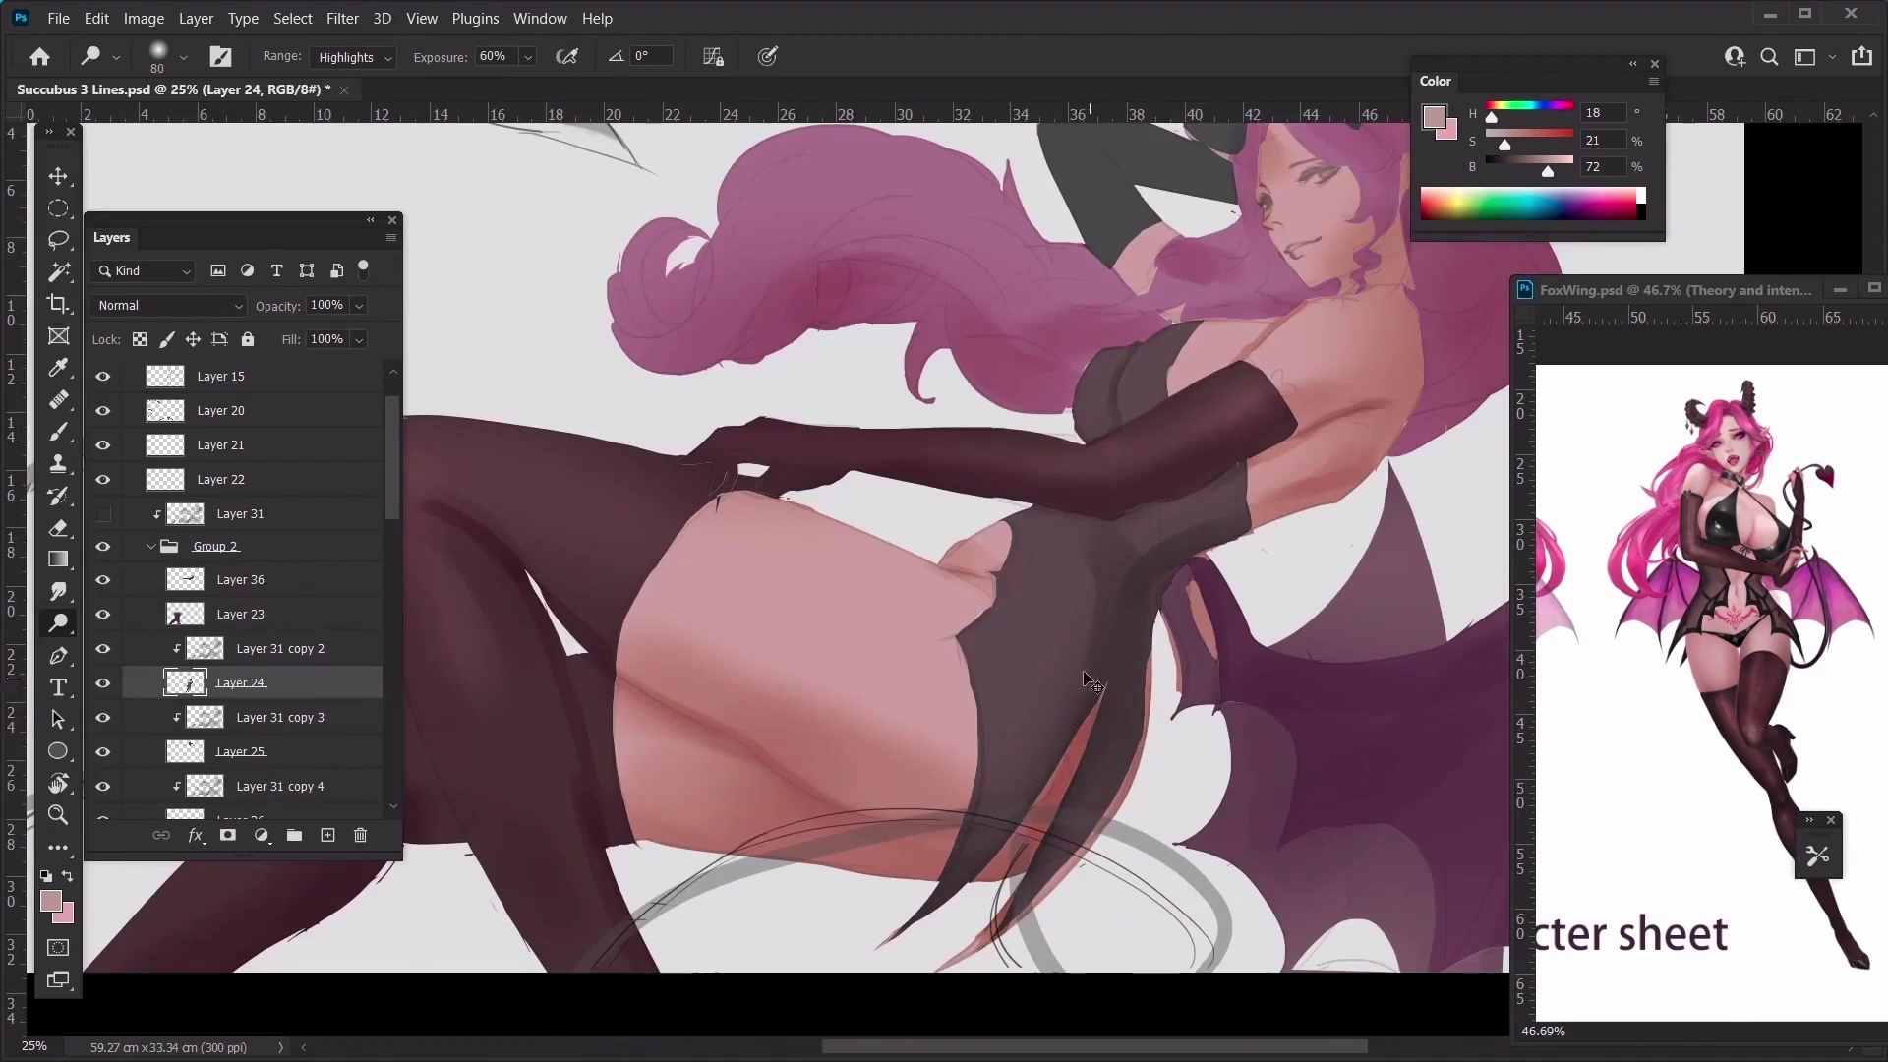
pyautogui.keyDown('ctrl'); pyautogui.click(1062, 720); pyautogui.keyUp('ctrl')
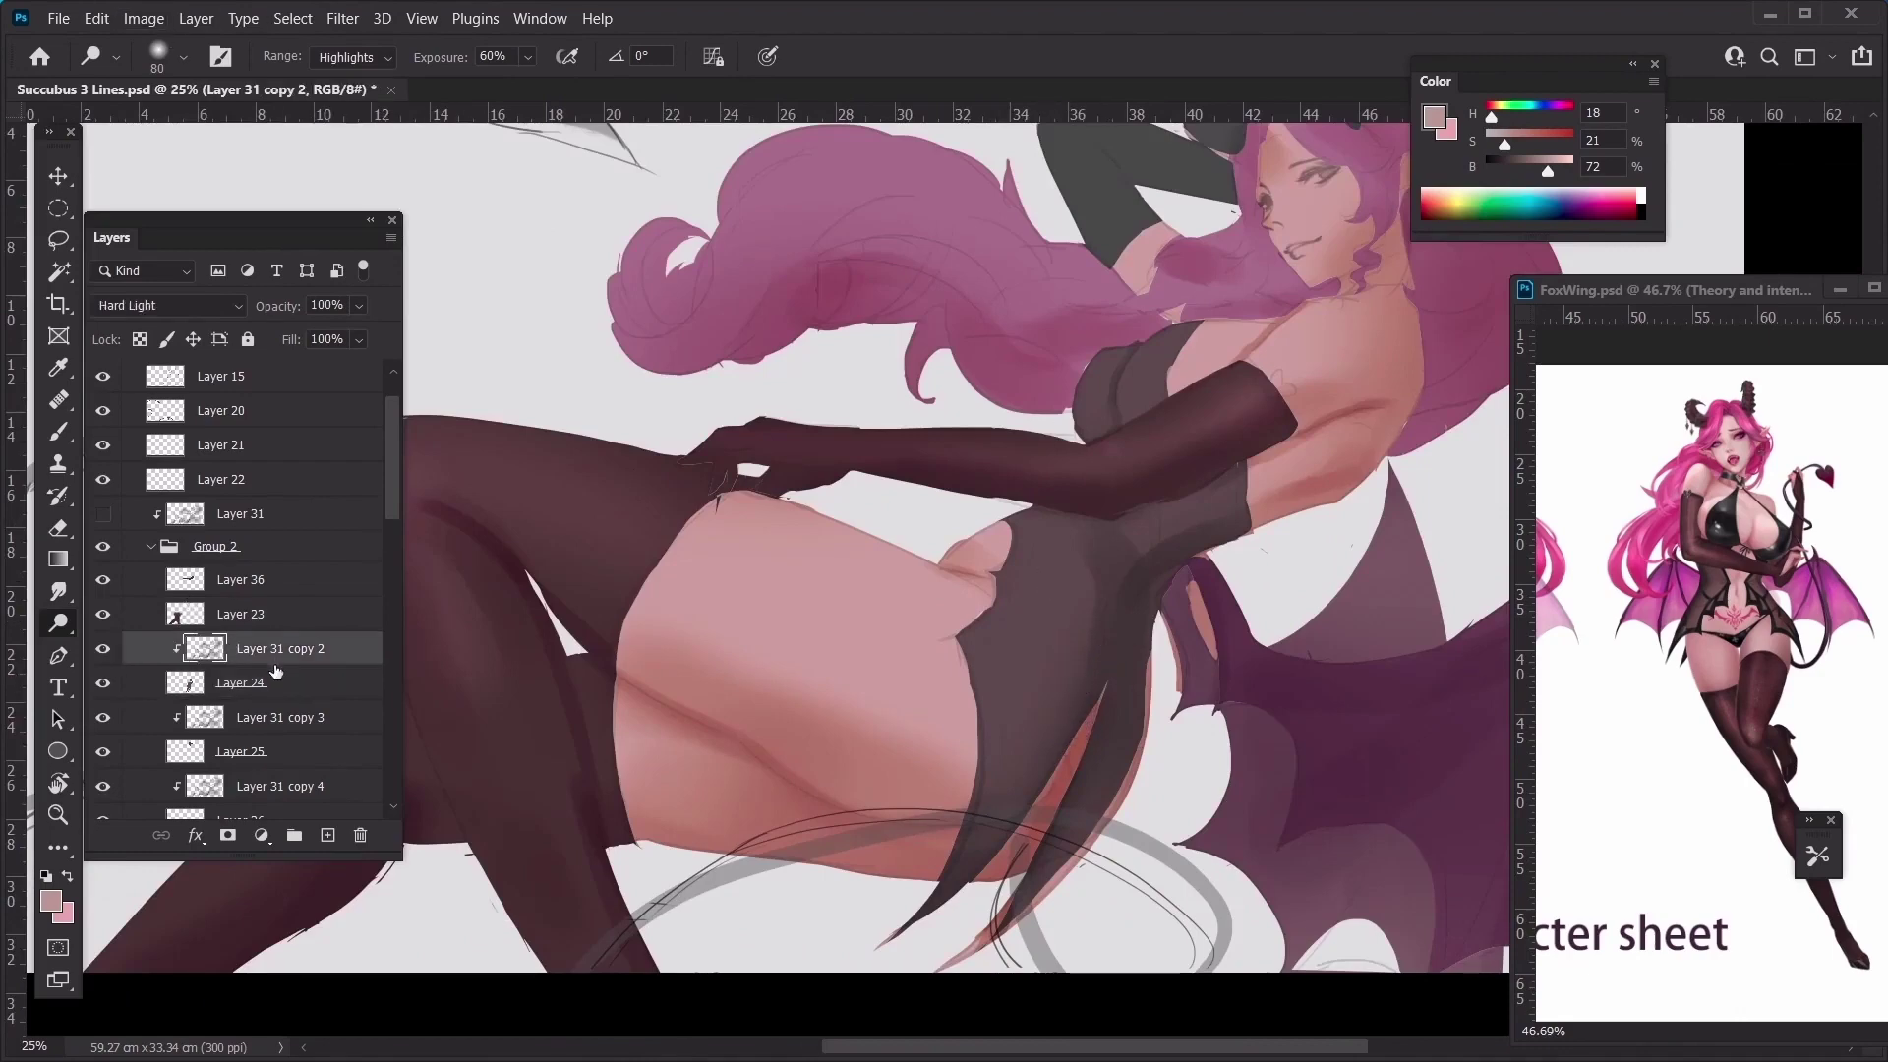
pyautogui.hotkey('ctrl', 'e')
# Shift the bodice on Layer 24 toward the stockings' maroon, using Color Balance and trying Hue/Saturation
pyautogui.hotkey('ctrl', 'b')
pyautogui.moveTo(1522, 613); pyautogui.dragTo(1544, 614)
pyautogui.click(1781, 556)
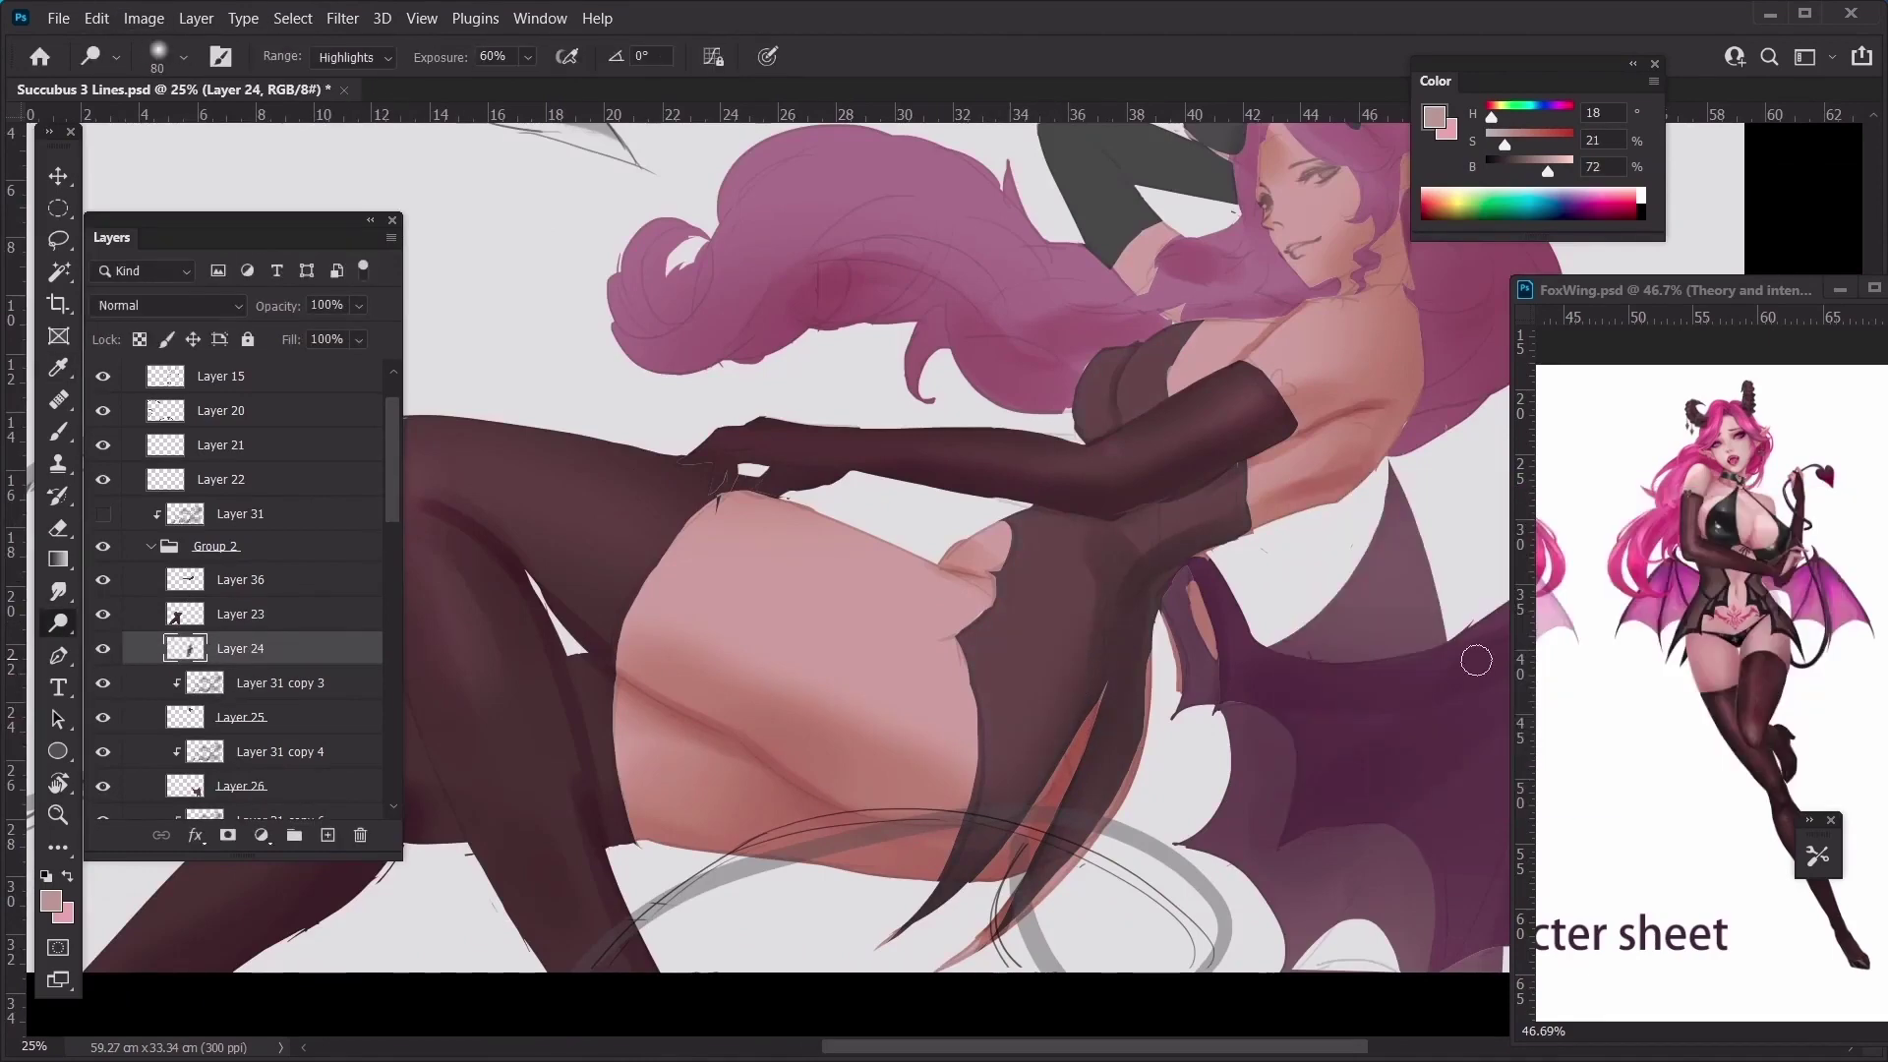
pyautogui.hotkey('ctrl', 'u')
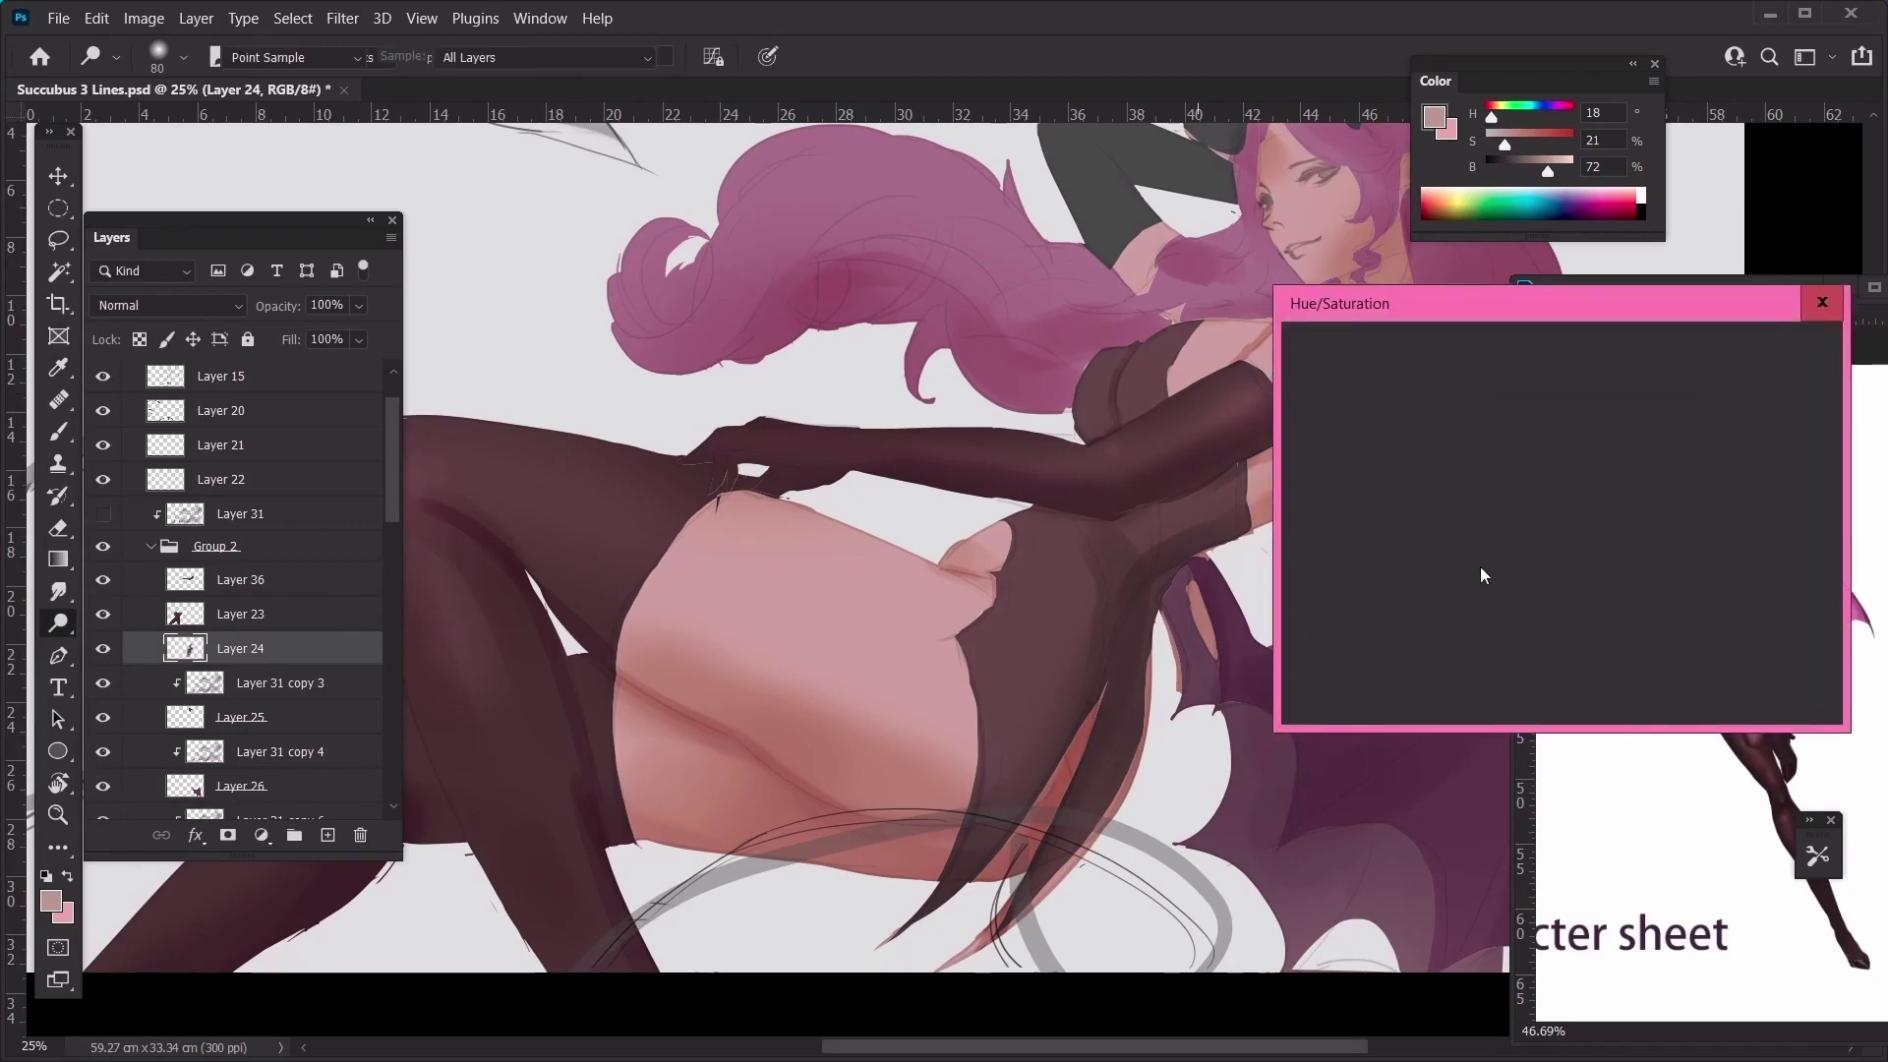
pyautogui.press('Escape')
pyautogui.hotkey('ctrl', 'b')
pyautogui.press('Escape')
pyautogui.press('o')
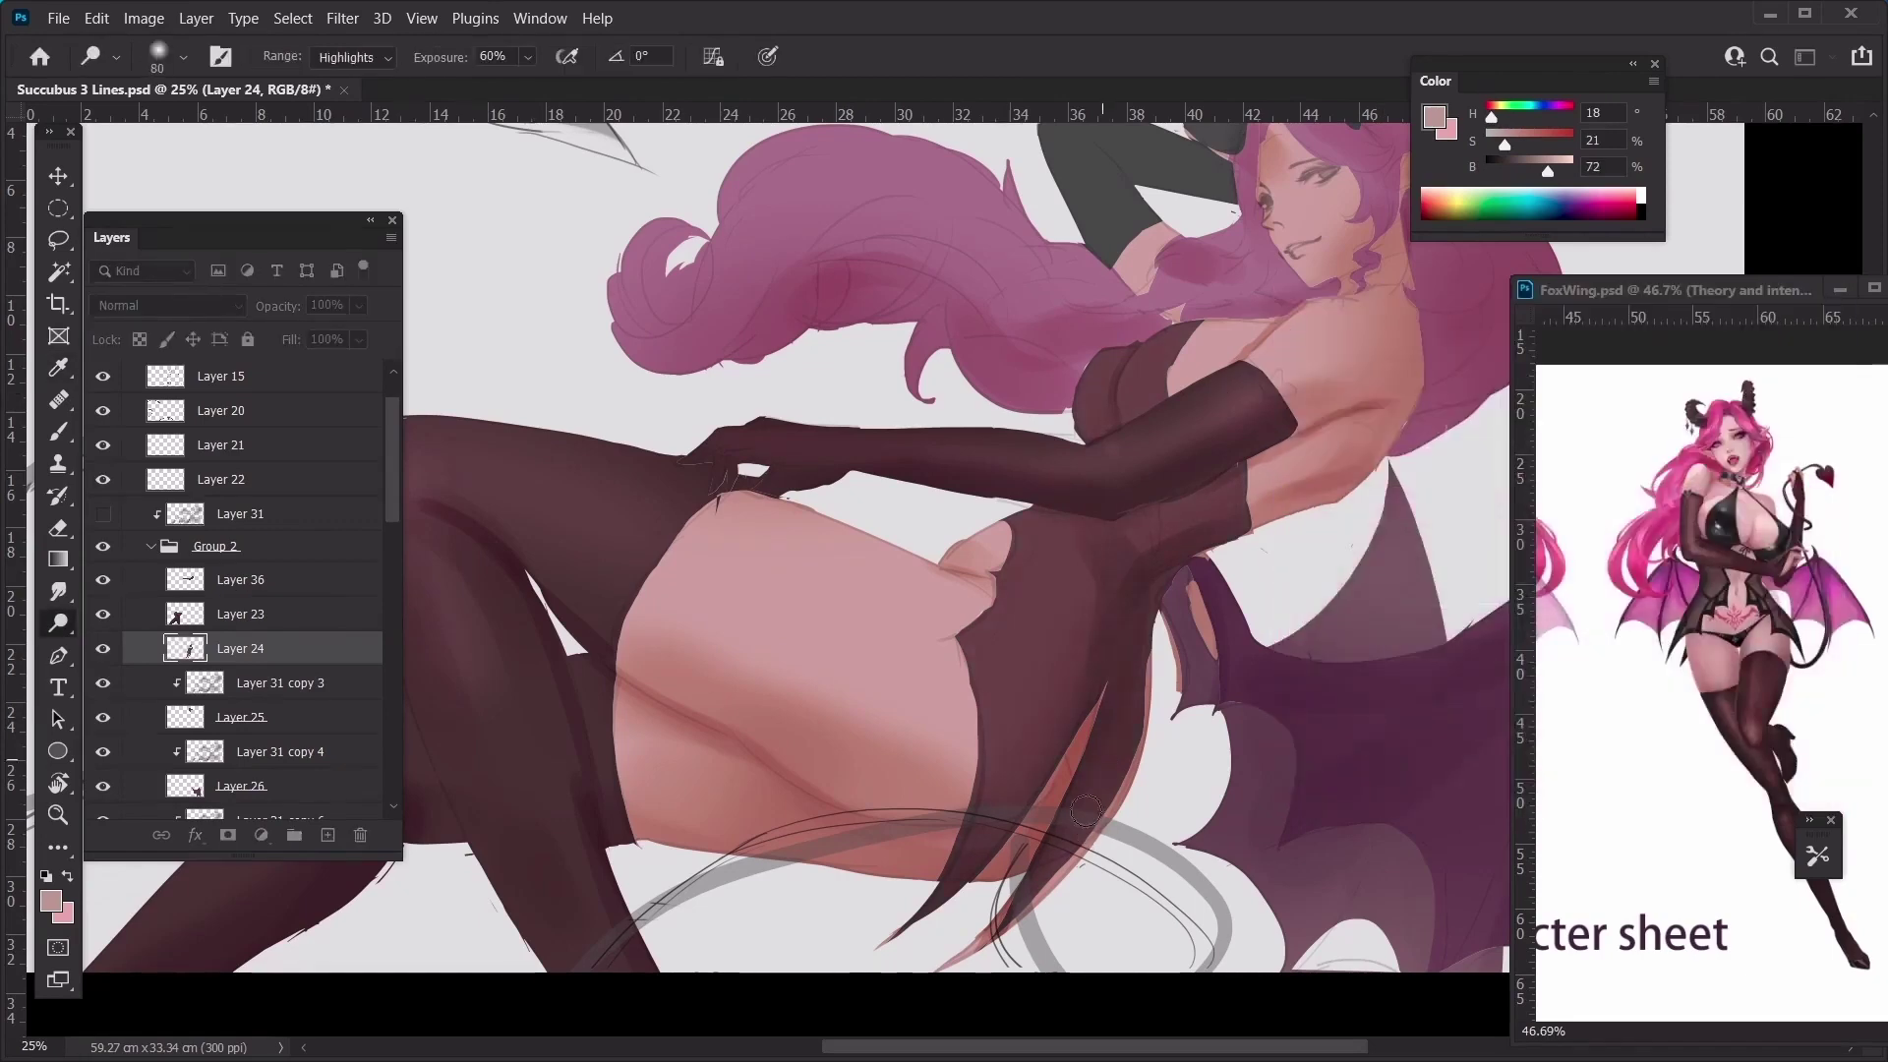
# Duplicate Layer 24, hide the original, and delete a lassoed part of the coattail beside the thigh on the copy
pyautogui.scroll(-1, 1106, 734)
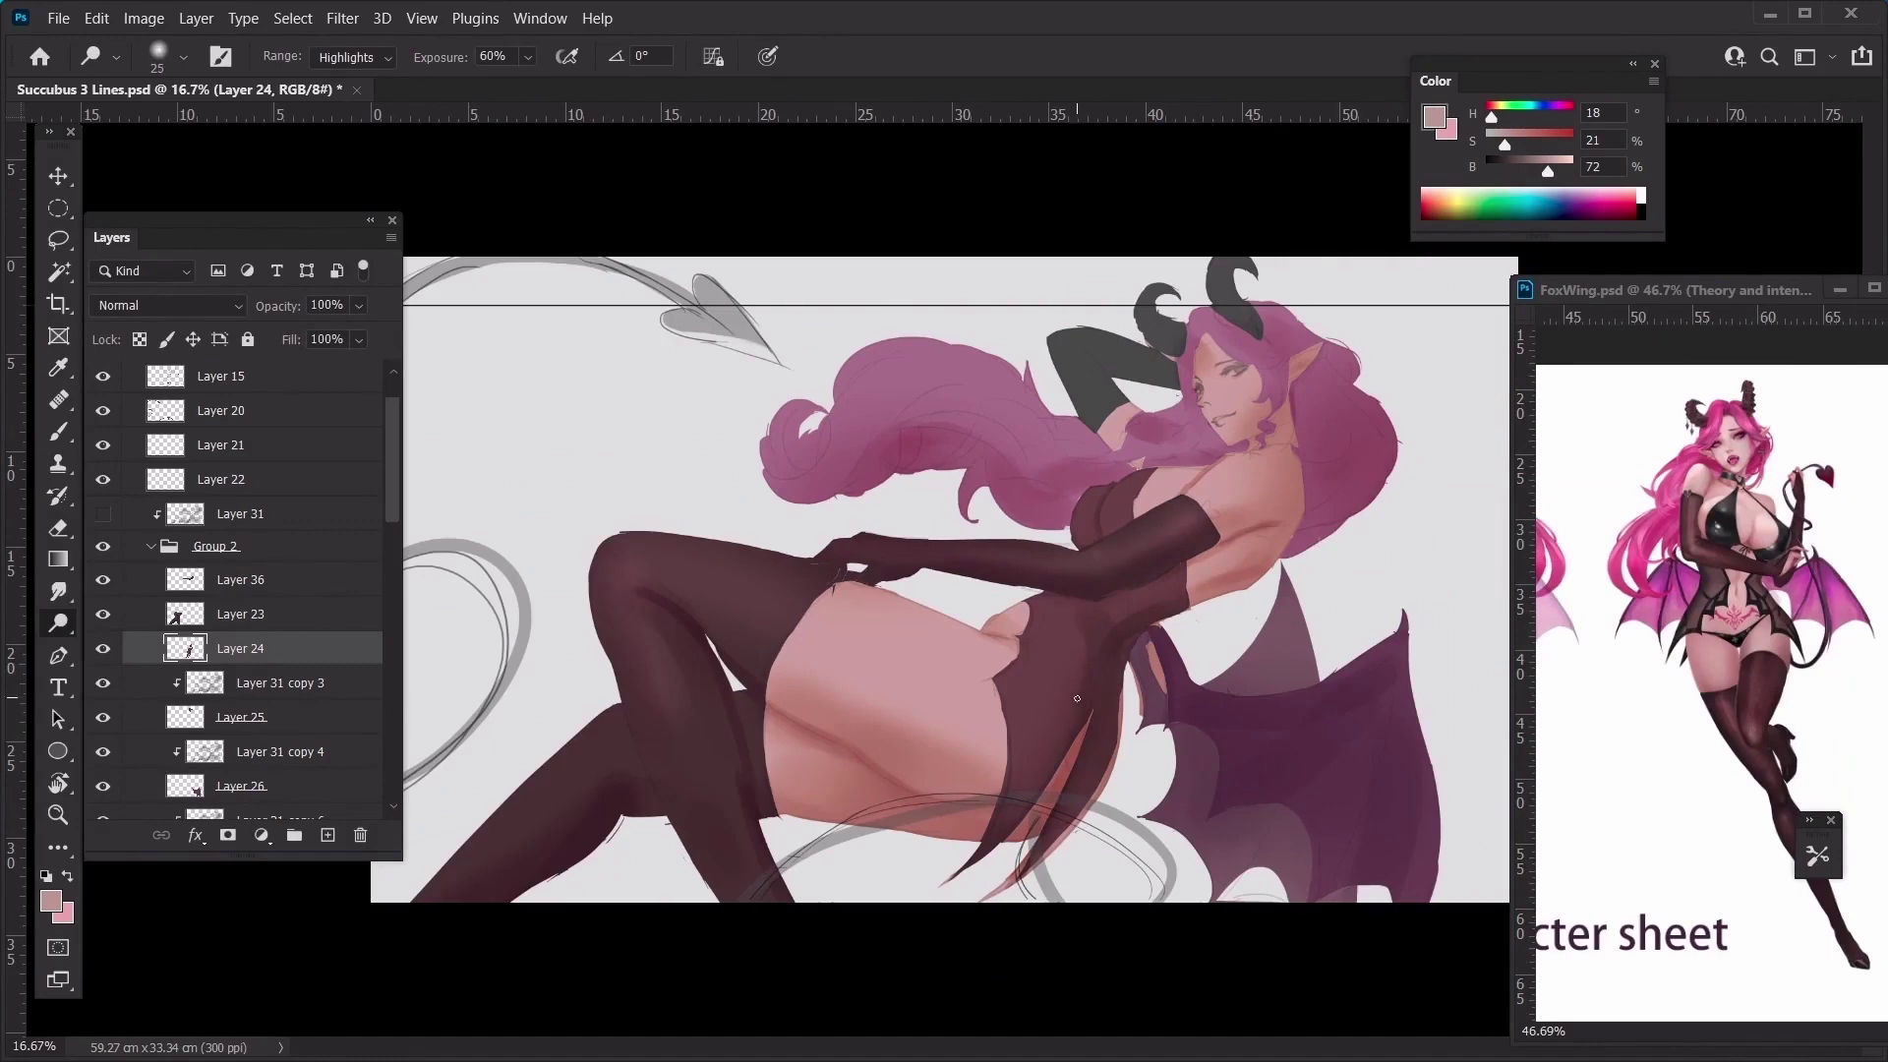
pyautogui.hotkey('ctrl', 'j')
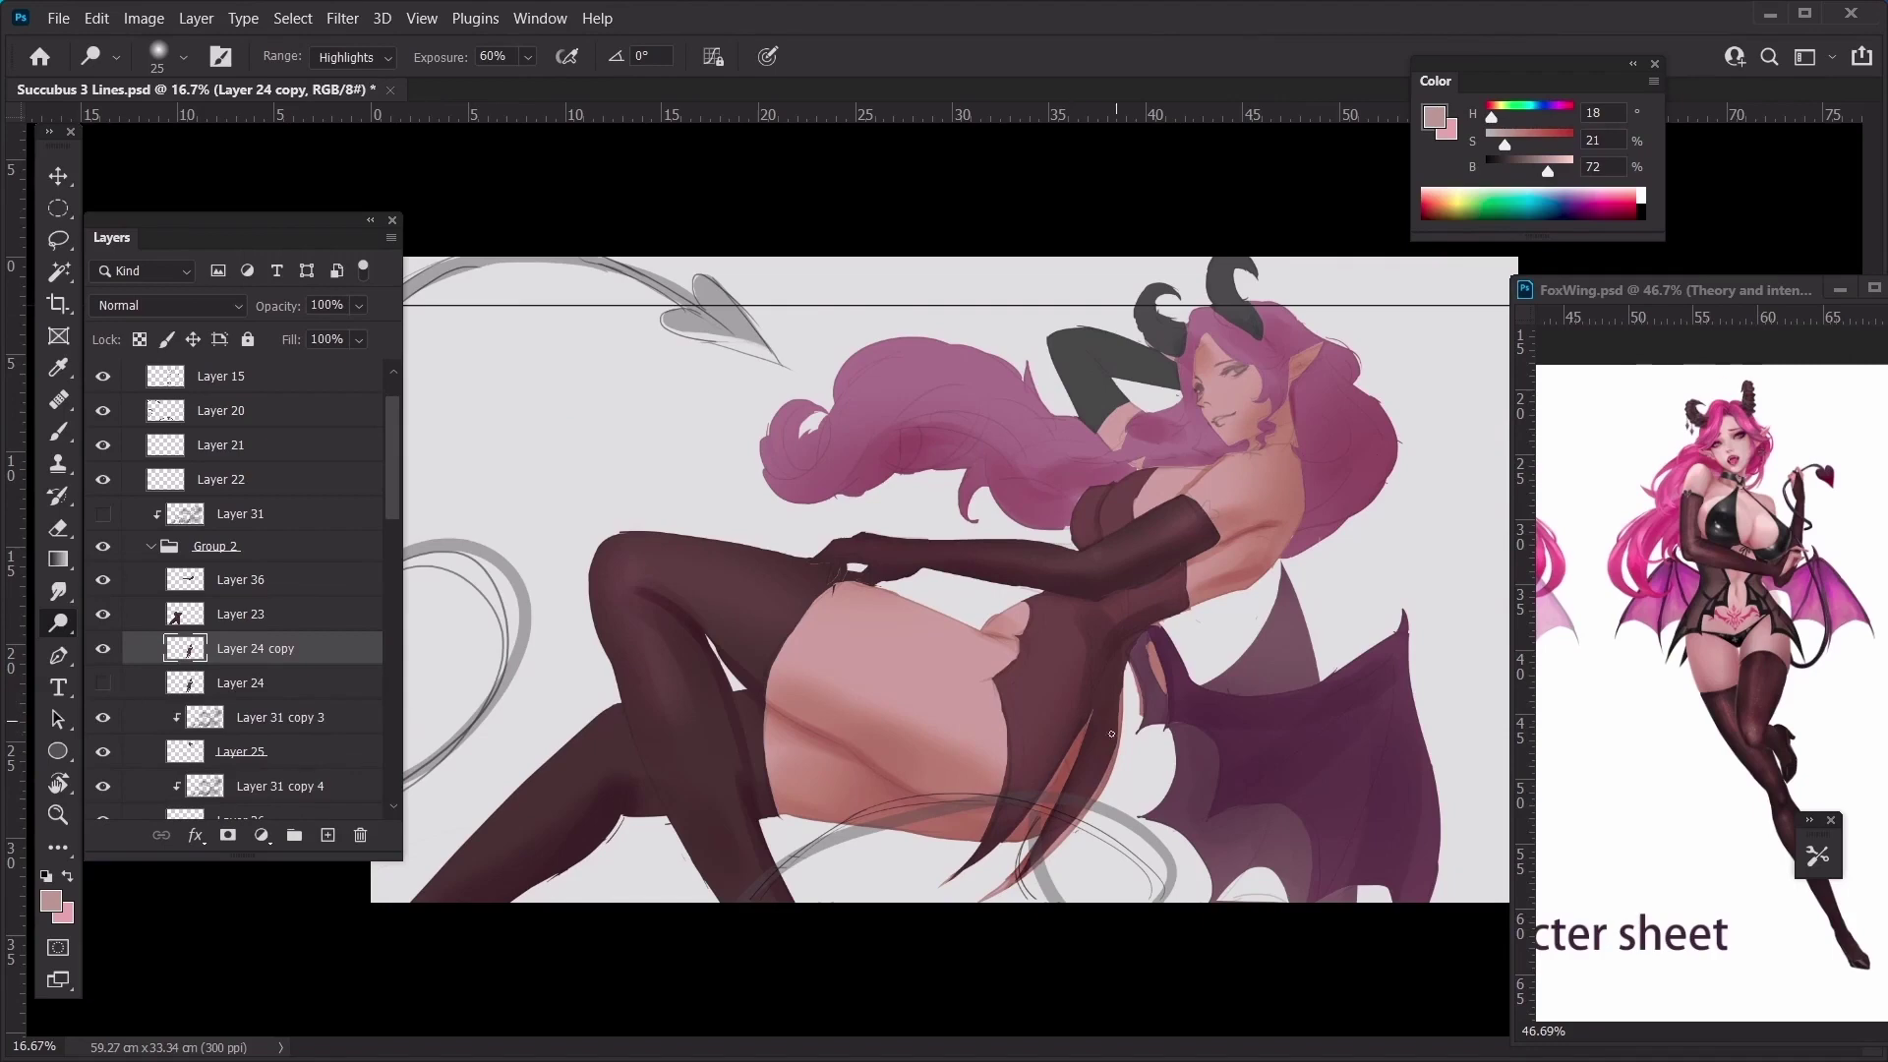
pyautogui.press('b')
pyautogui.press('l')
pyautogui.moveTo(989, 679)
pyautogui.mouseDown()
pyautogui.moveTo(889, 897)
pyautogui.moveTo(965, 744)
pyautogui.mouseUp()
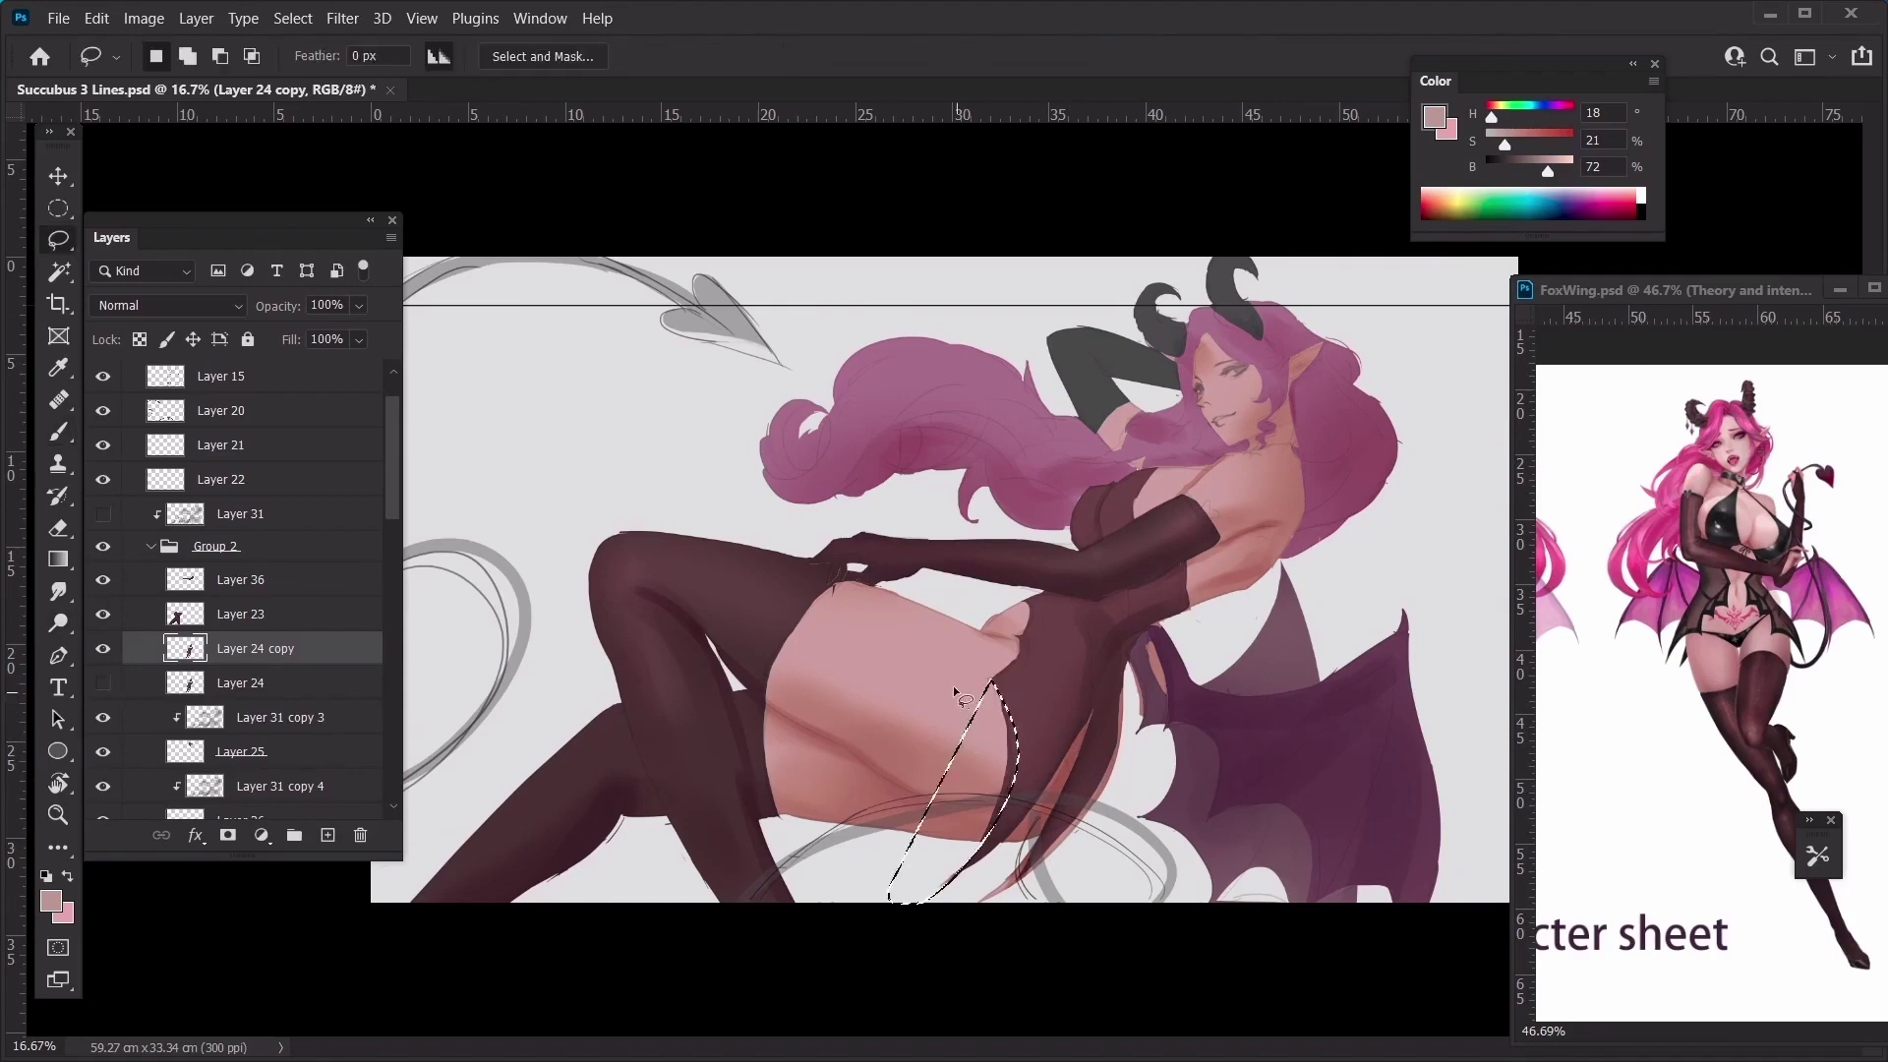
pyautogui.press('Delete')
pyautogui.hotkey('ctrl', 'd')
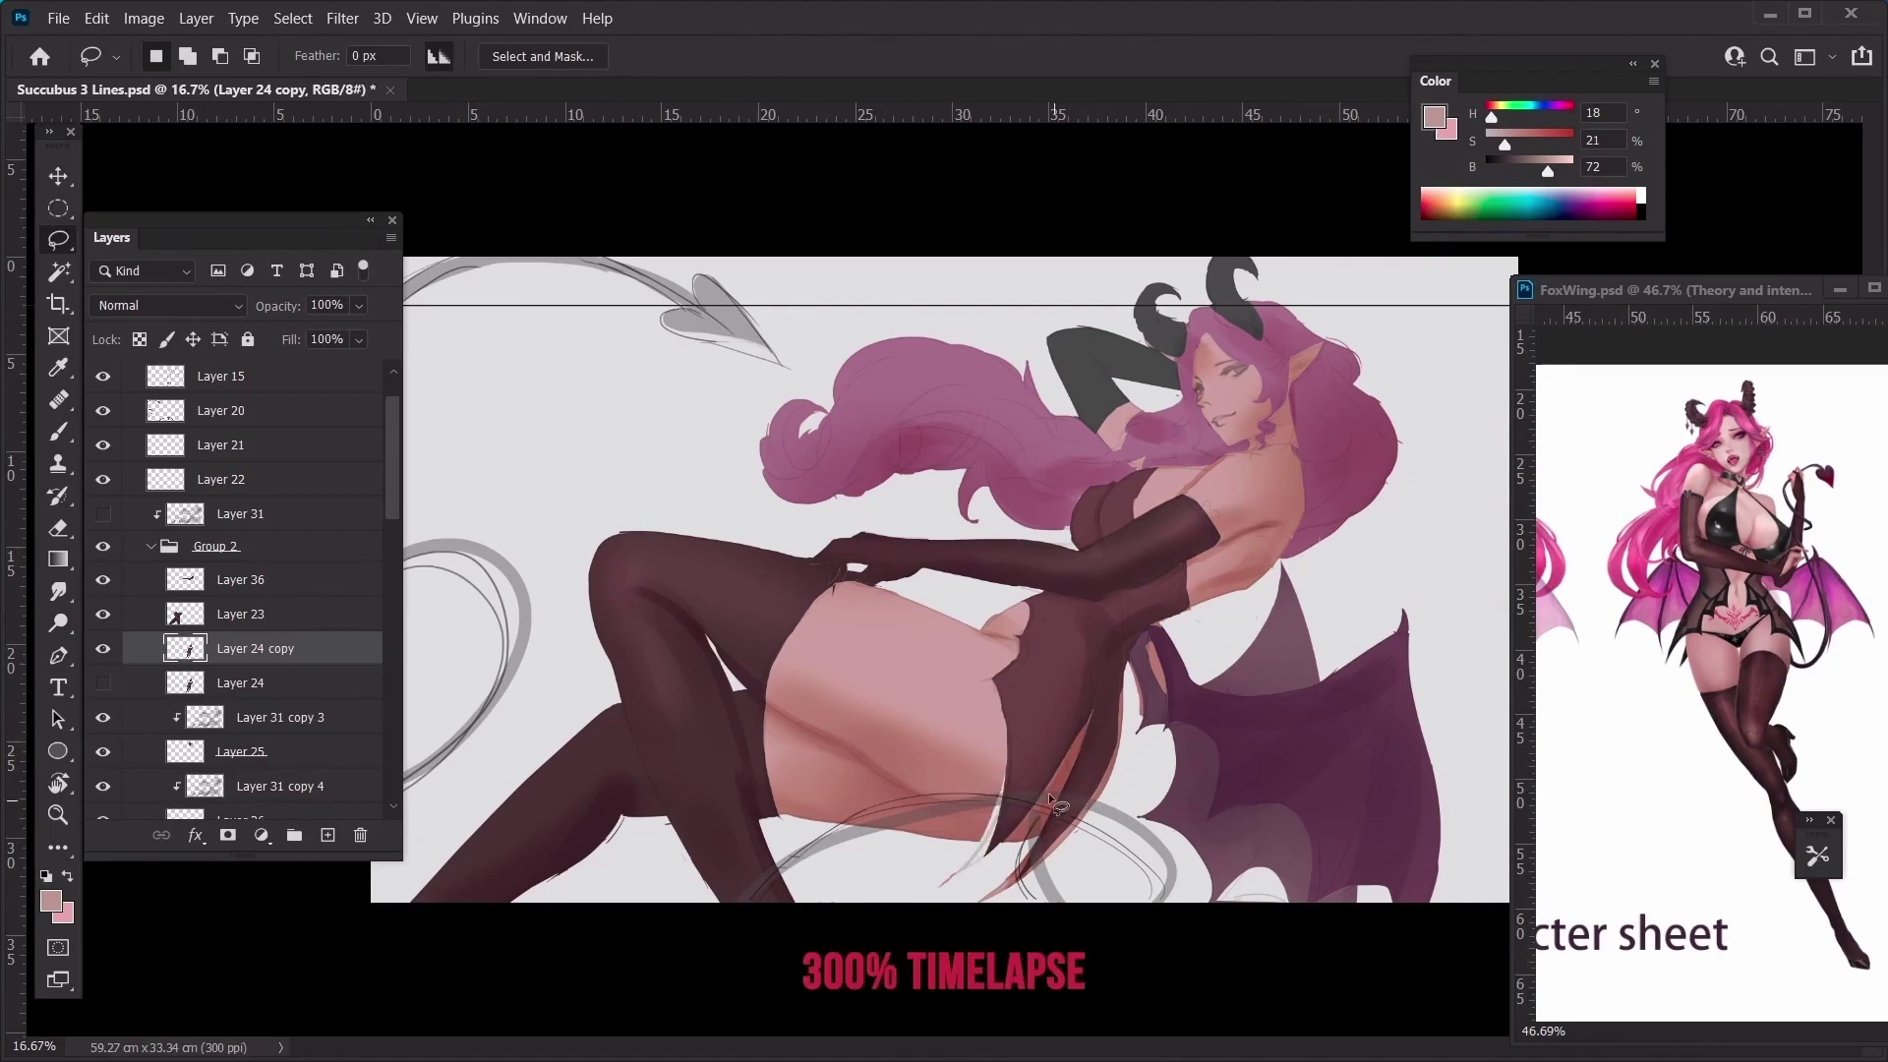
# Paint a fuller coattail inside a lasso selection on Layer 24 copy with the sampled maroon and a 175 px brush, then deselect
pyautogui.moveTo(986, 835)
pyautogui.mouseDown()
pyautogui.moveTo(1062, 737)
pyautogui.moveTo(1005, 853)
pyautogui.moveTo(987, 836)
pyautogui.mouseUp()
pyautogui.press('b')
pyautogui.keyDown('alt'); pyautogui.click(1054, 723); pyautogui.keyUp('alt')
pyautogui.press(']')
pyautogui.press(']')
pyautogui.press(']')
pyautogui.press(']')
pyautogui.press(']')
pyautogui.press(']')
pyautogui.press(']')
pyautogui.press(']')
pyautogui.press(']')
pyautogui.press(']')
pyautogui.press(']')
pyautogui.press(']')
pyautogui.press(']')
pyautogui.press(']')
pyautogui.moveTo(1076, 739); pyautogui.dragTo(991, 880)
pyautogui.hotkey('ctrl', 'd')
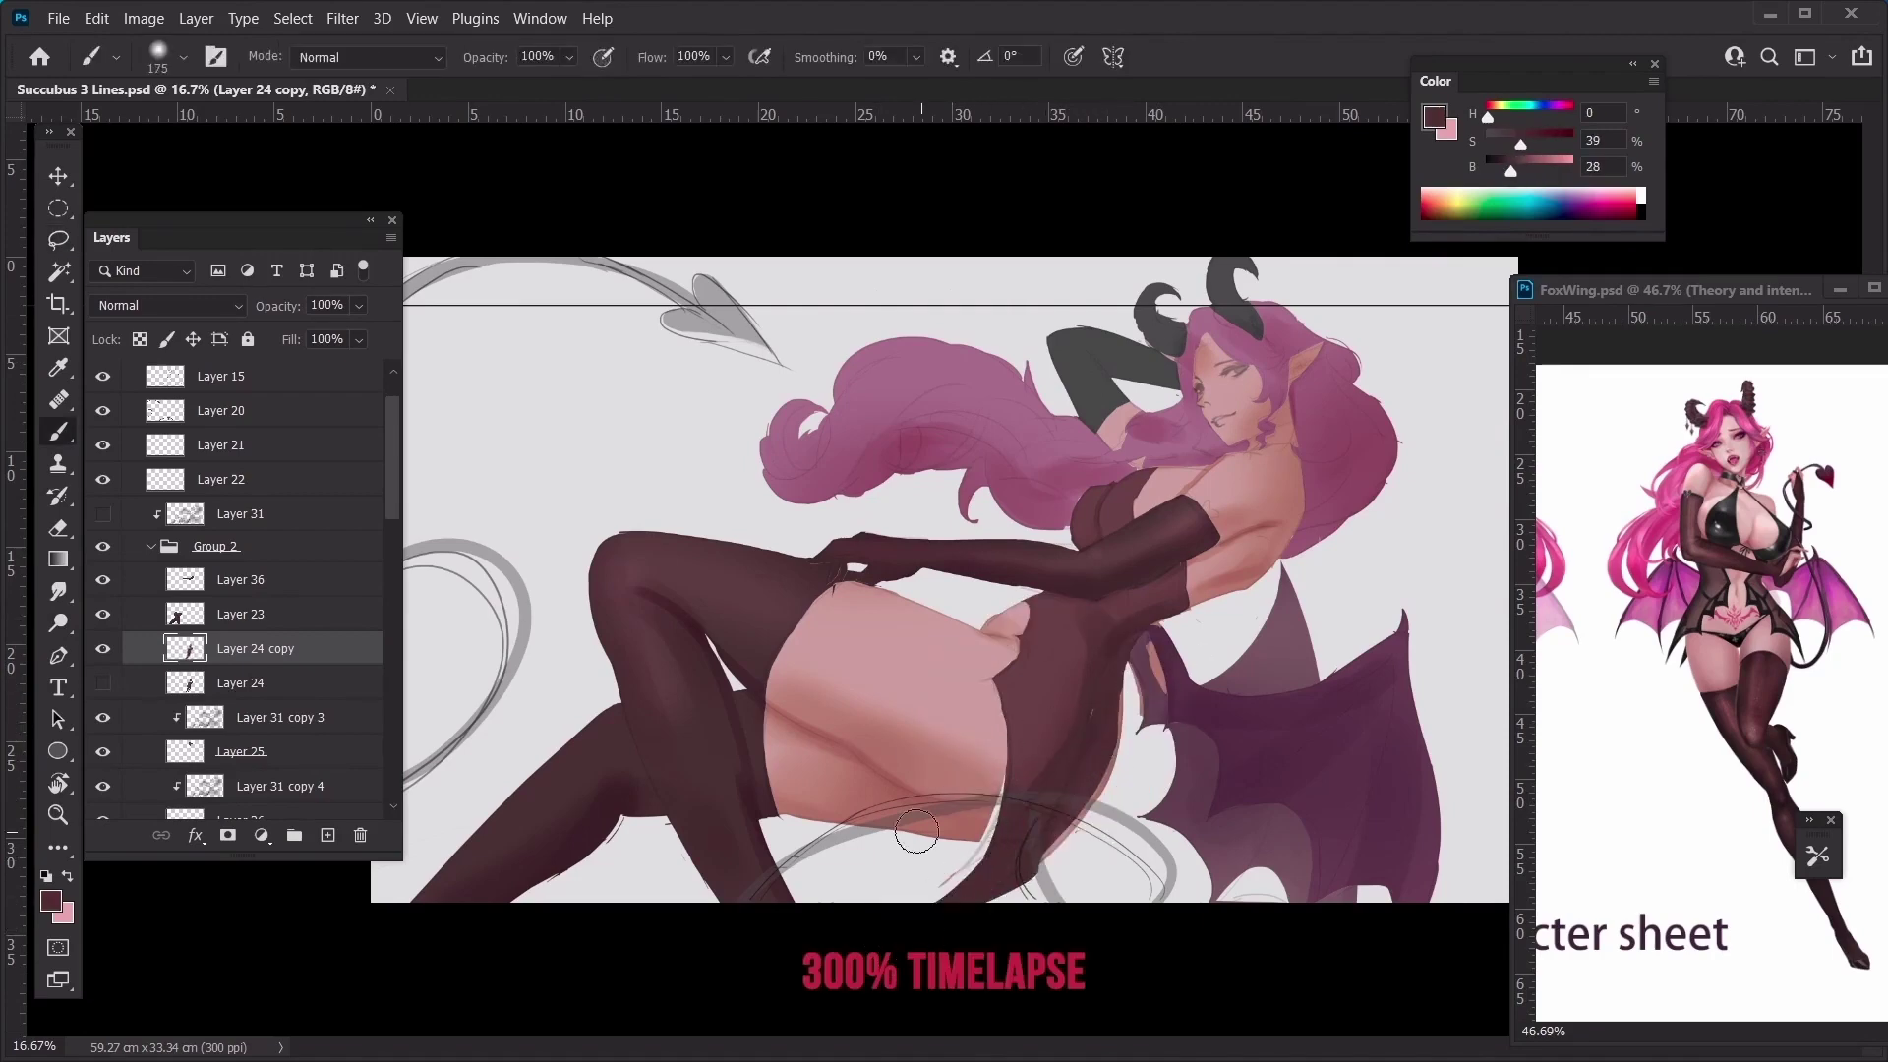
# Add a new layer named "l" directly above the hidden Layer 24
pyautogui.press('l')
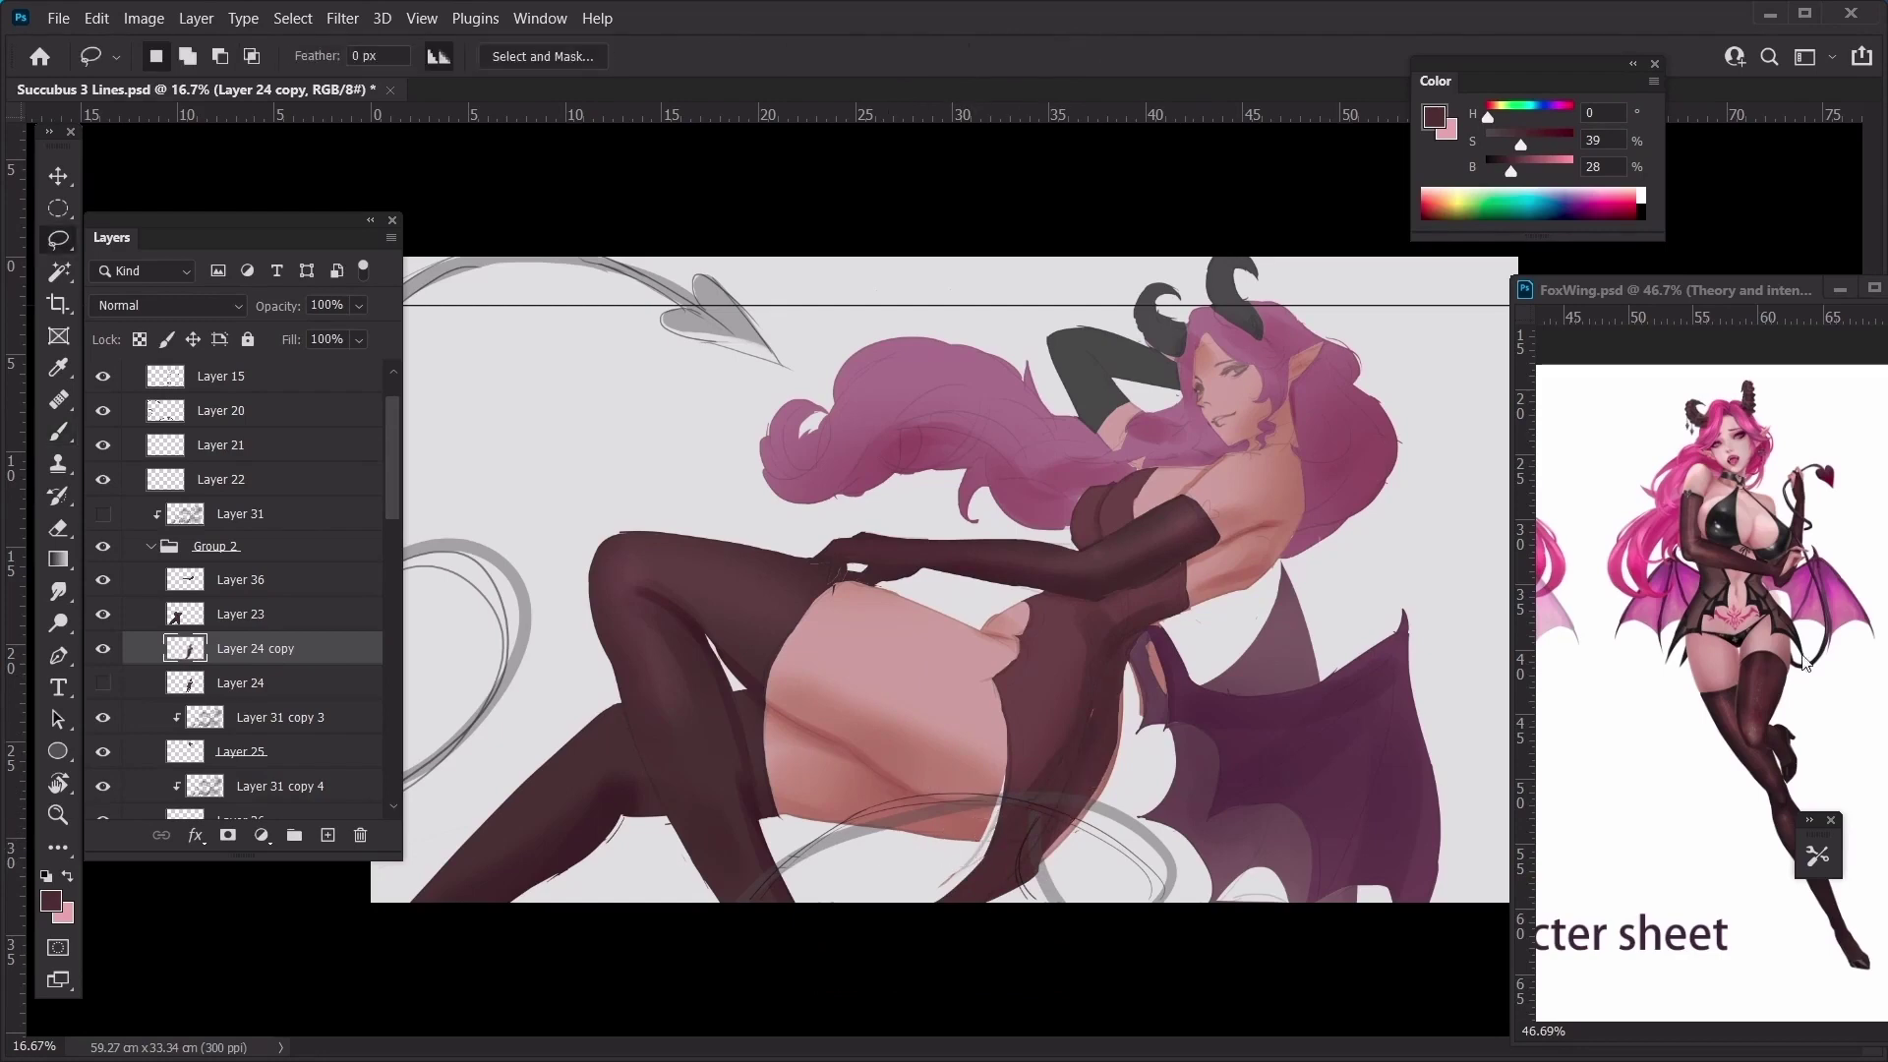
pyautogui.click(224, 726)
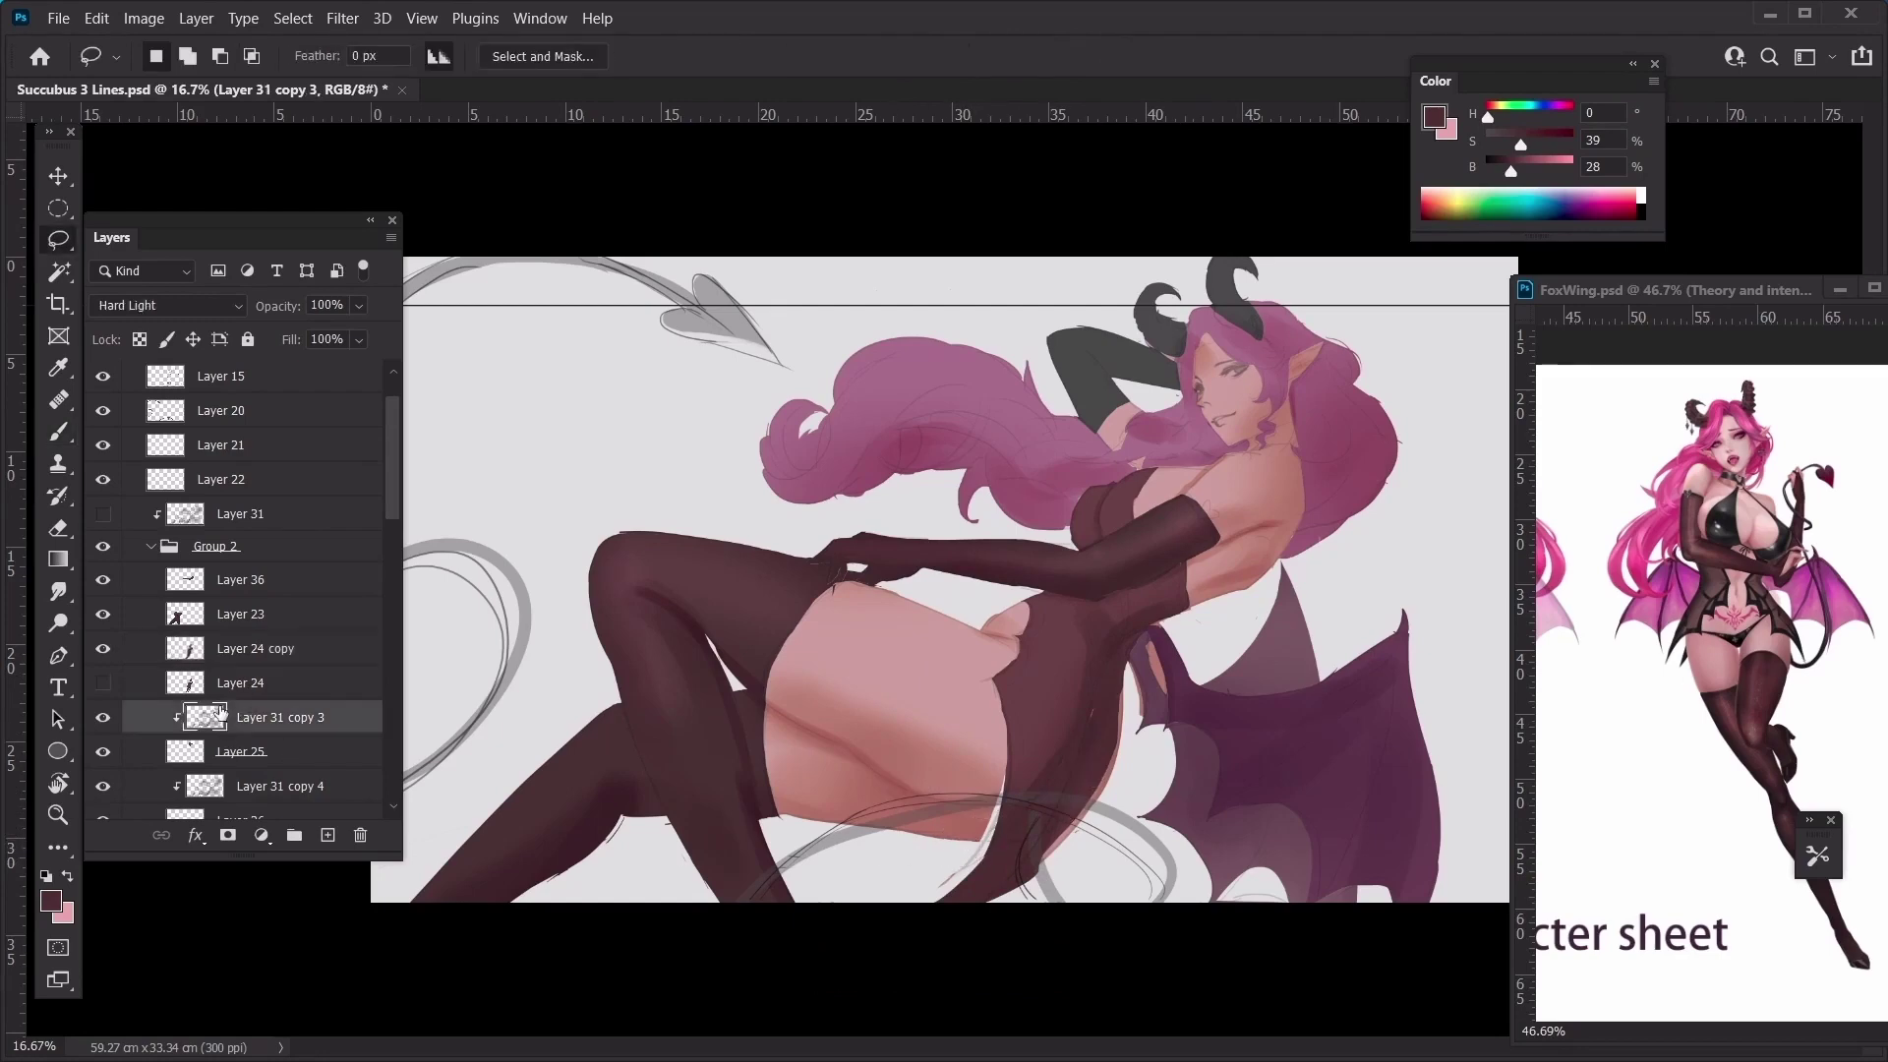
pyautogui.click(228, 689)
pyautogui.hotkey('ctrl', 'shift', 'n')
pyautogui.write('l')
pyautogui.press('Return')
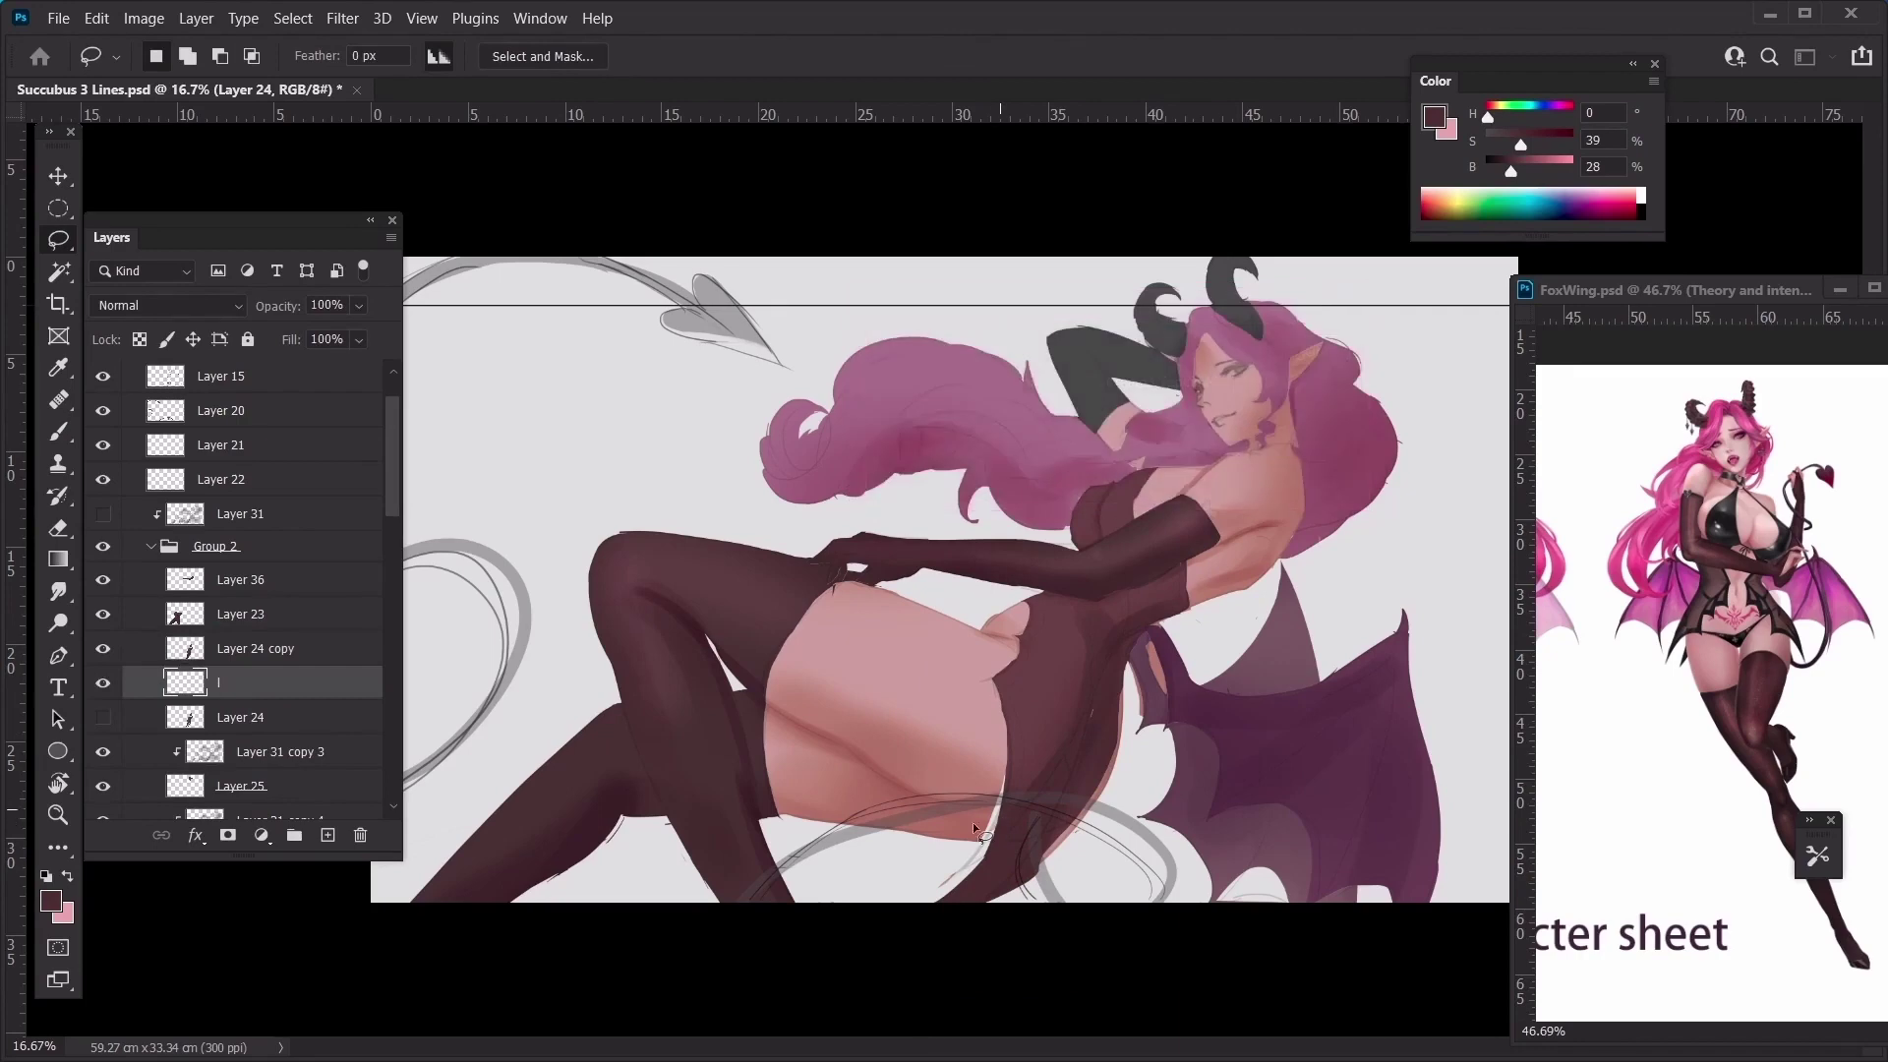
# Paint the far coattail tip inside a lasso selection on layer l and move that layer beneath Layer 30
pyautogui.moveTo(1005, 800); pyautogui.dragTo(912, 883)
pyautogui.moveTo(1036, 816); pyautogui.dragTo(1033, 786)
pyautogui.press('b')
pyautogui.moveTo(1018, 809)
pyautogui.mouseDown()
pyautogui.moveTo(863, 865)
pyautogui.moveTo(972, 833)
pyautogui.moveTo(913, 882)
pyautogui.mouseUp()
pyautogui.keyDown('alt'); pyautogui.click(966, 850); pyautogui.keyUp('alt')
pyautogui.scroll(-3, 289, 683)
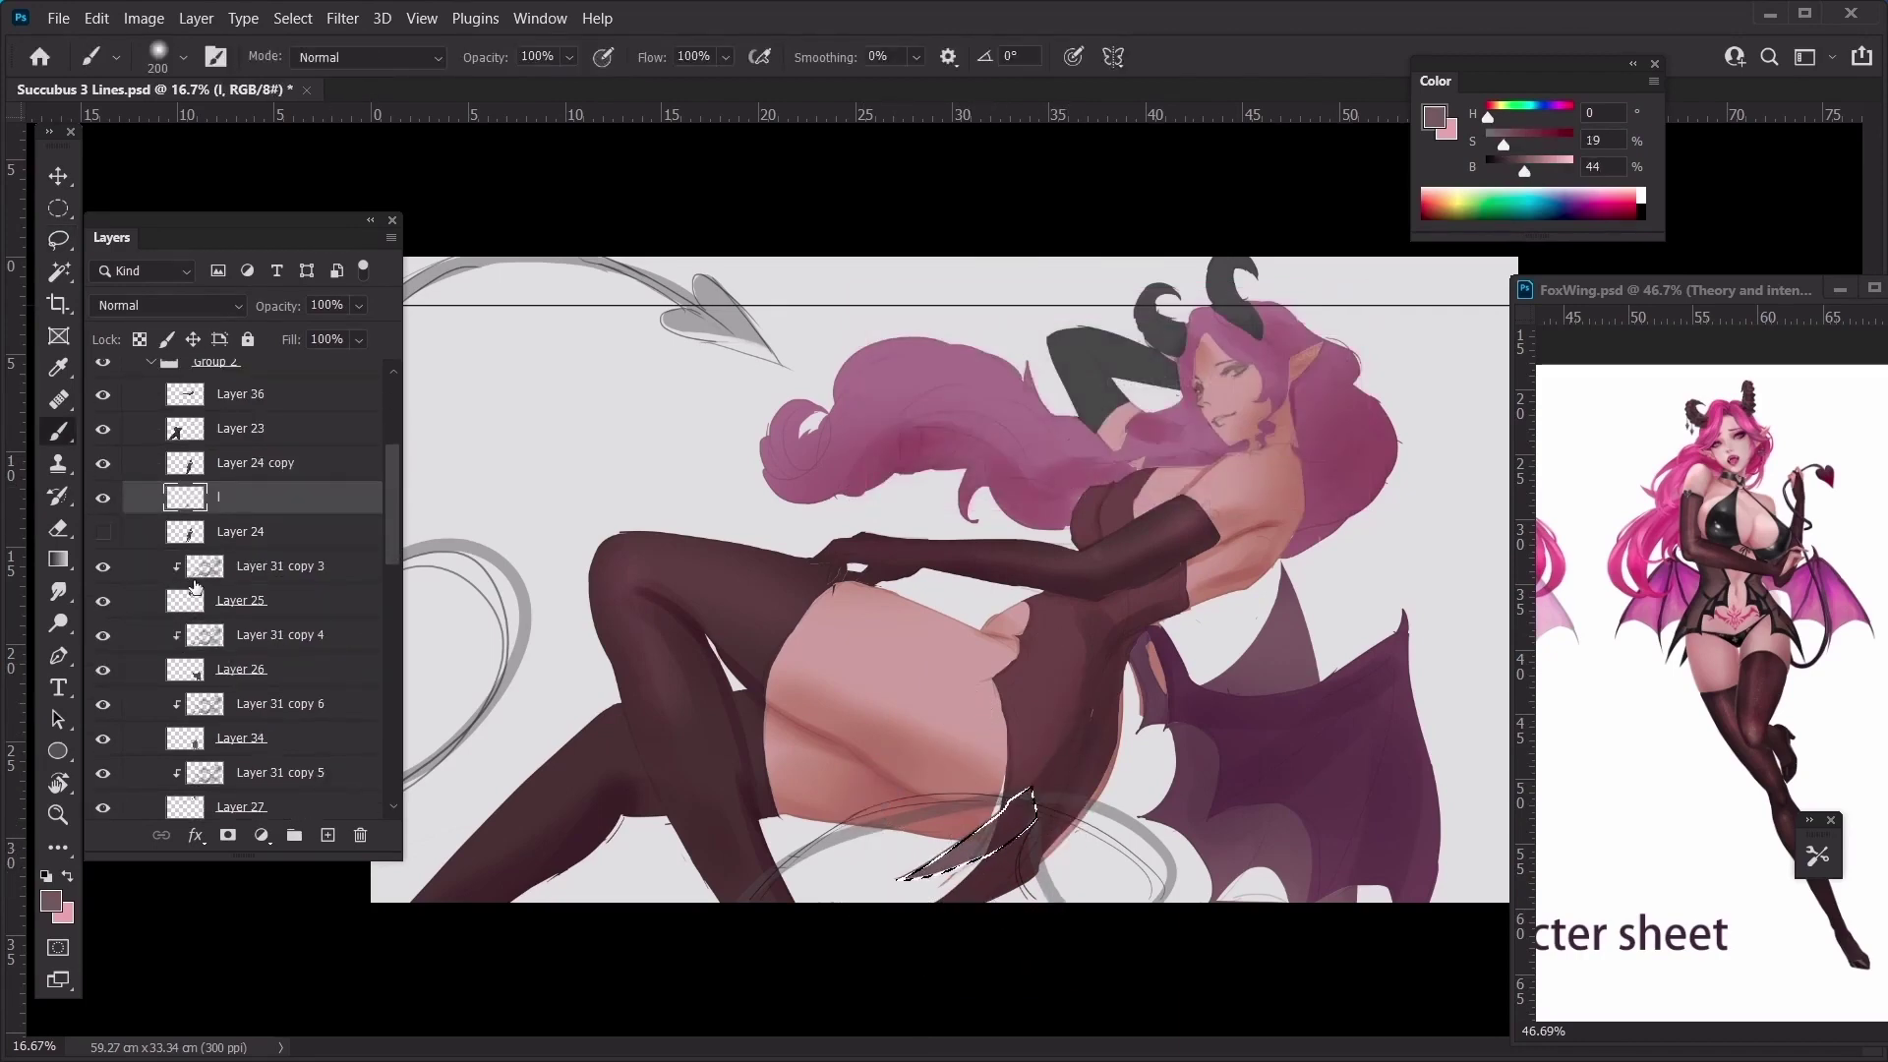
pyautogui.moveTo(218, 498); pyautogui.dragTo(210, 712)
pyautogui.scroll(6, 211, 589)
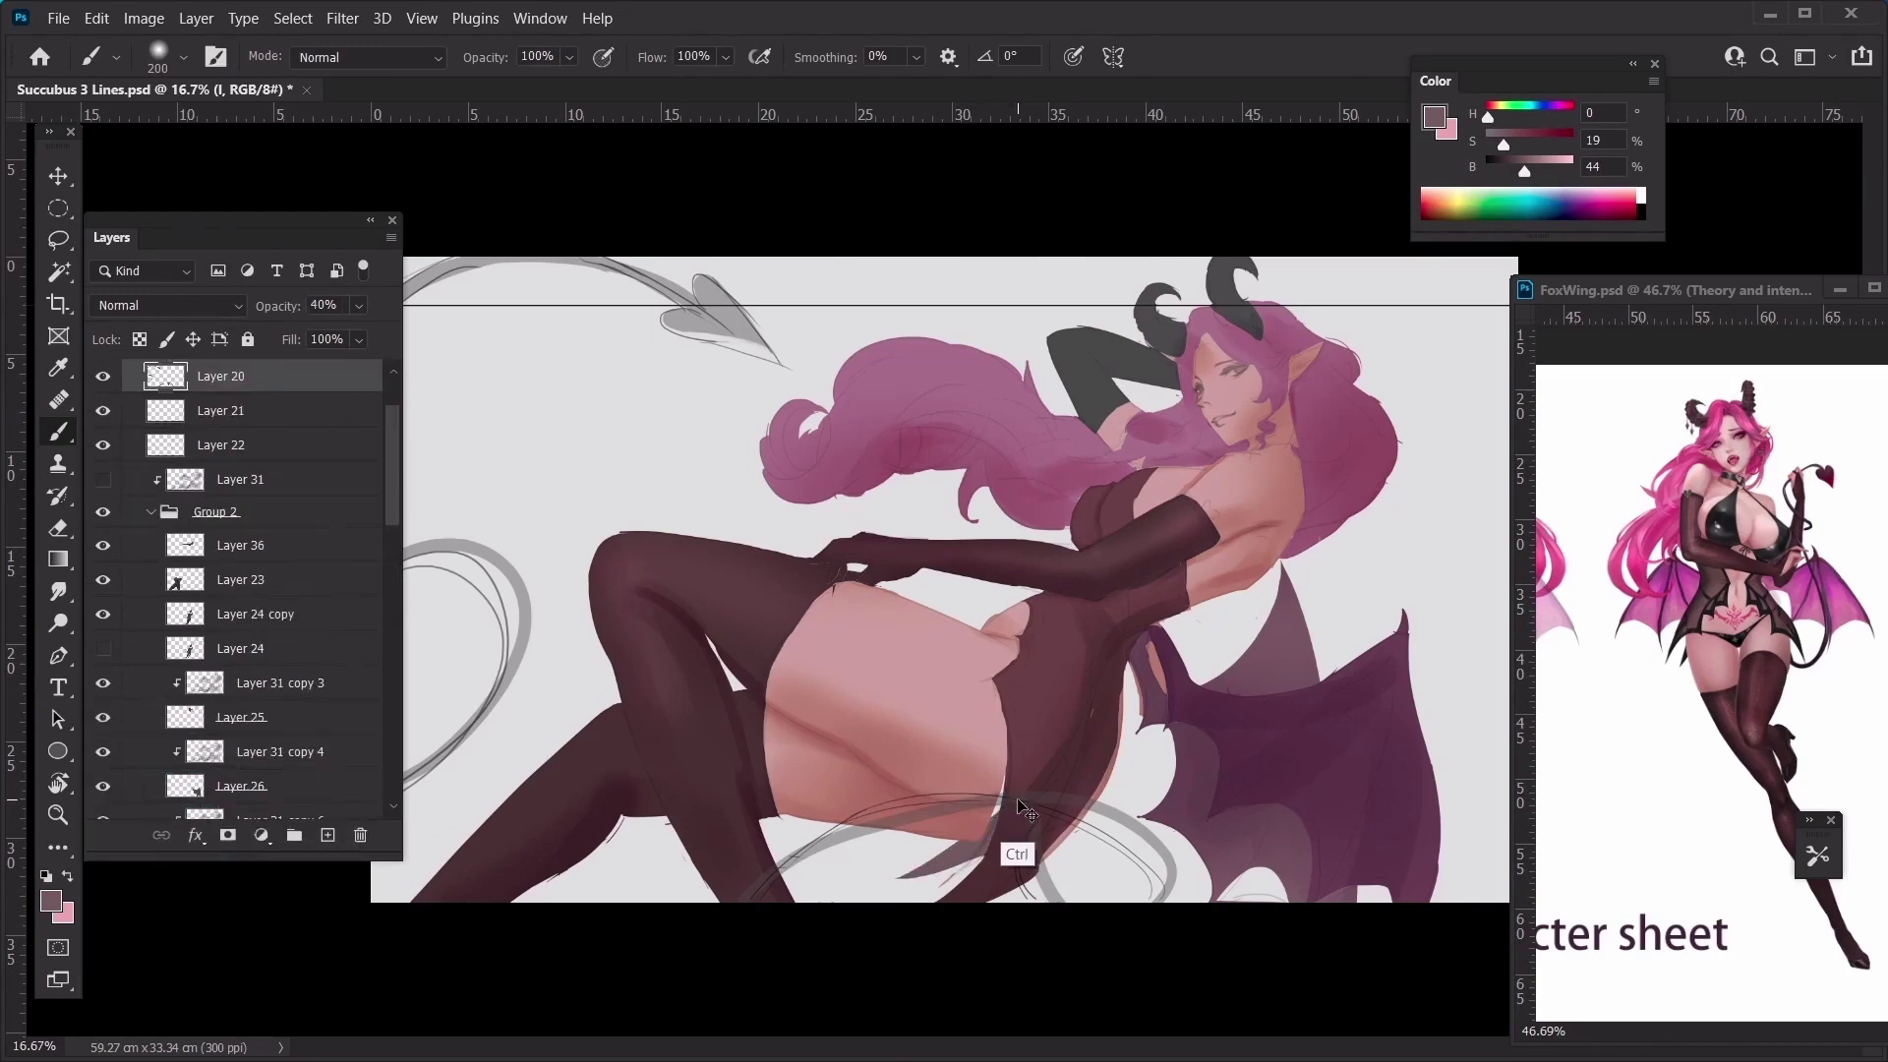
# Toggle Layer 20's visibility off and on, and hide the layer holding the thin tail line art
pyautogui.click(172, 373)
pyautogui.click(105, 379)
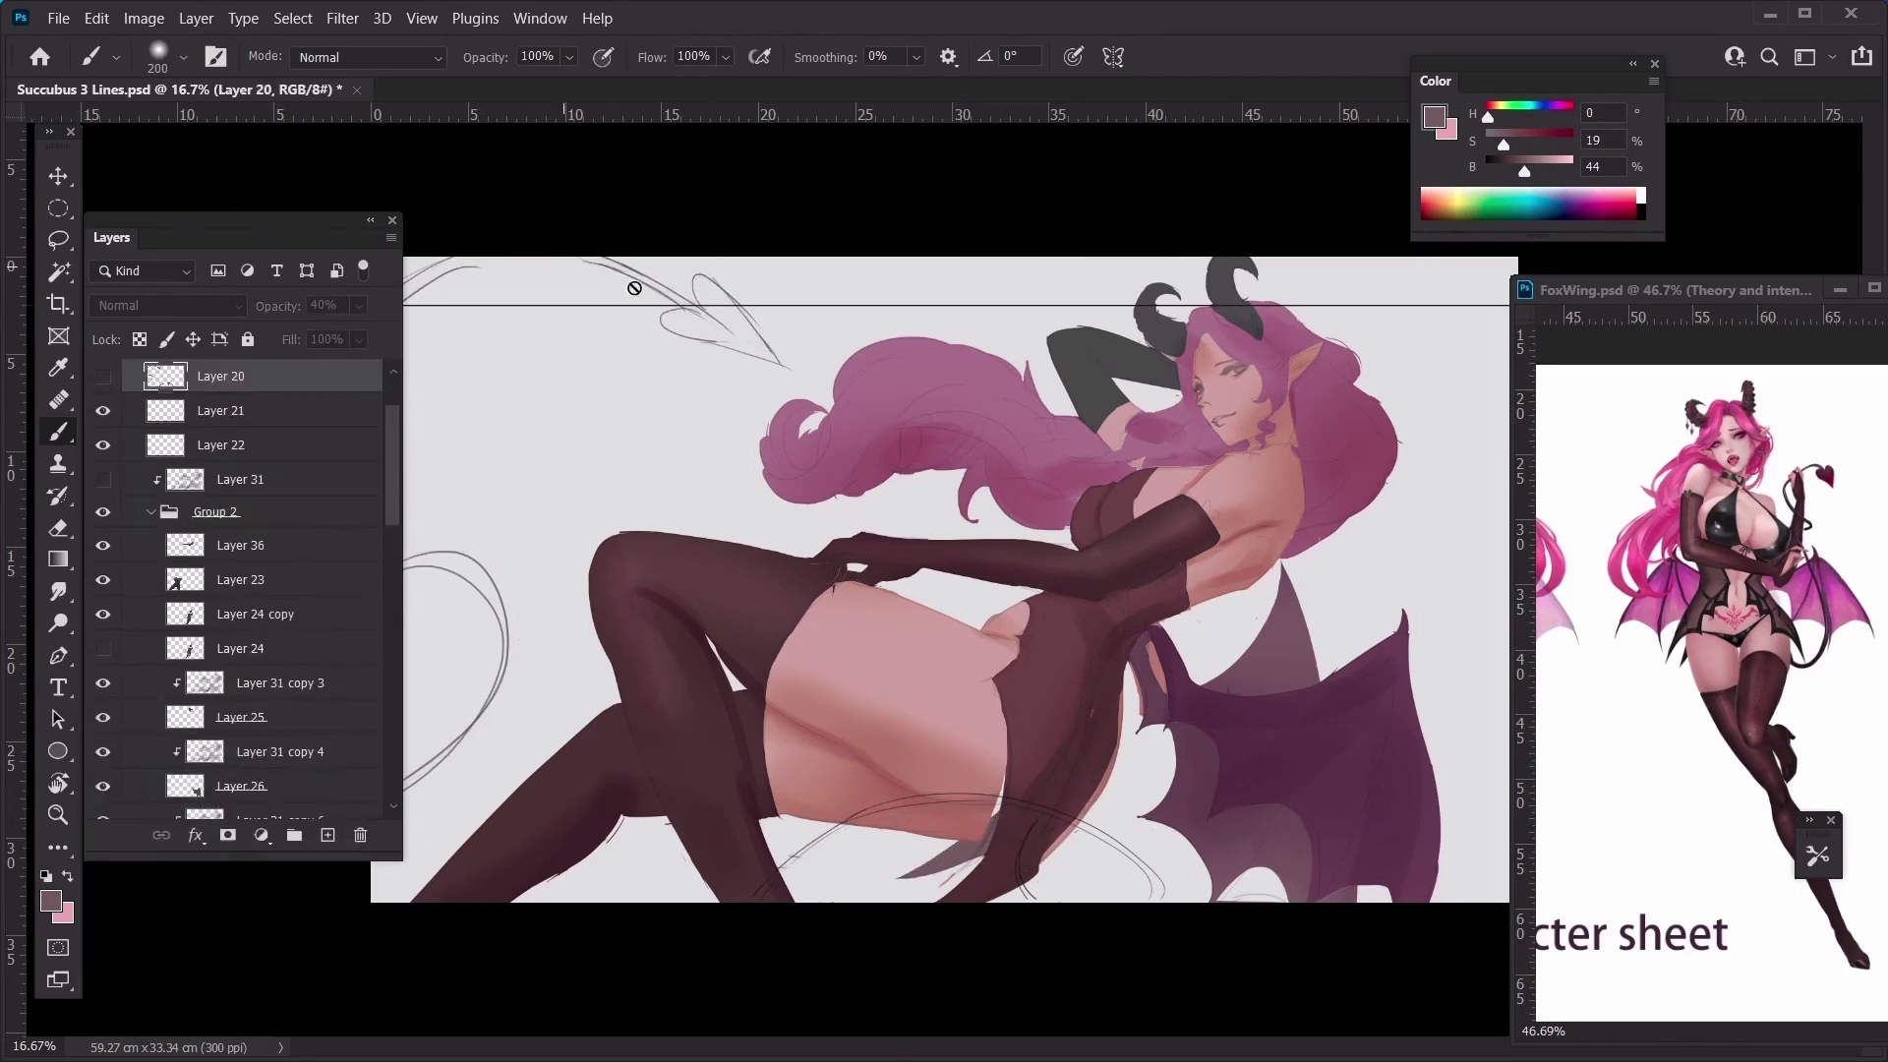
pyautogui.scroll(2, 160, 453)
pyautogui.click(103, 475)
pyautogui.click(102, 436)
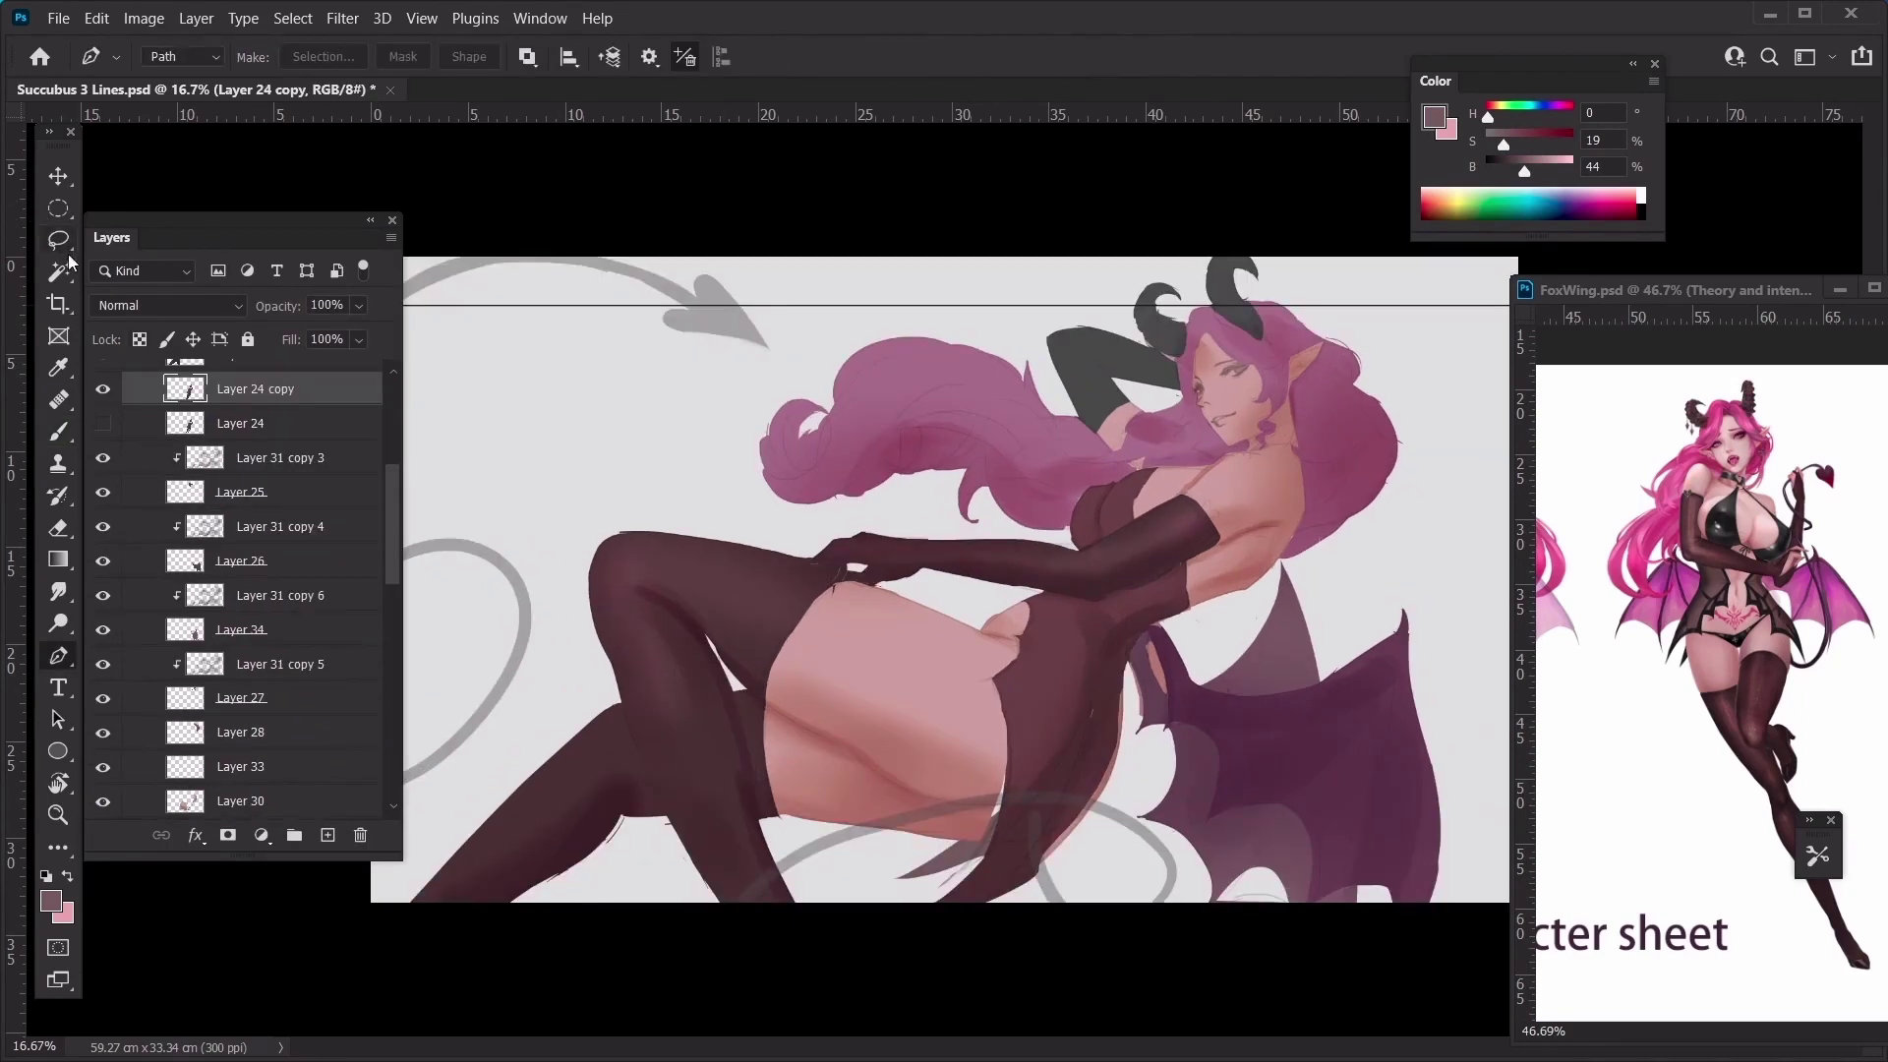
# Lasso and clear stray skin color around the coattail on Layer 30
pyautogui.click(61, 242)
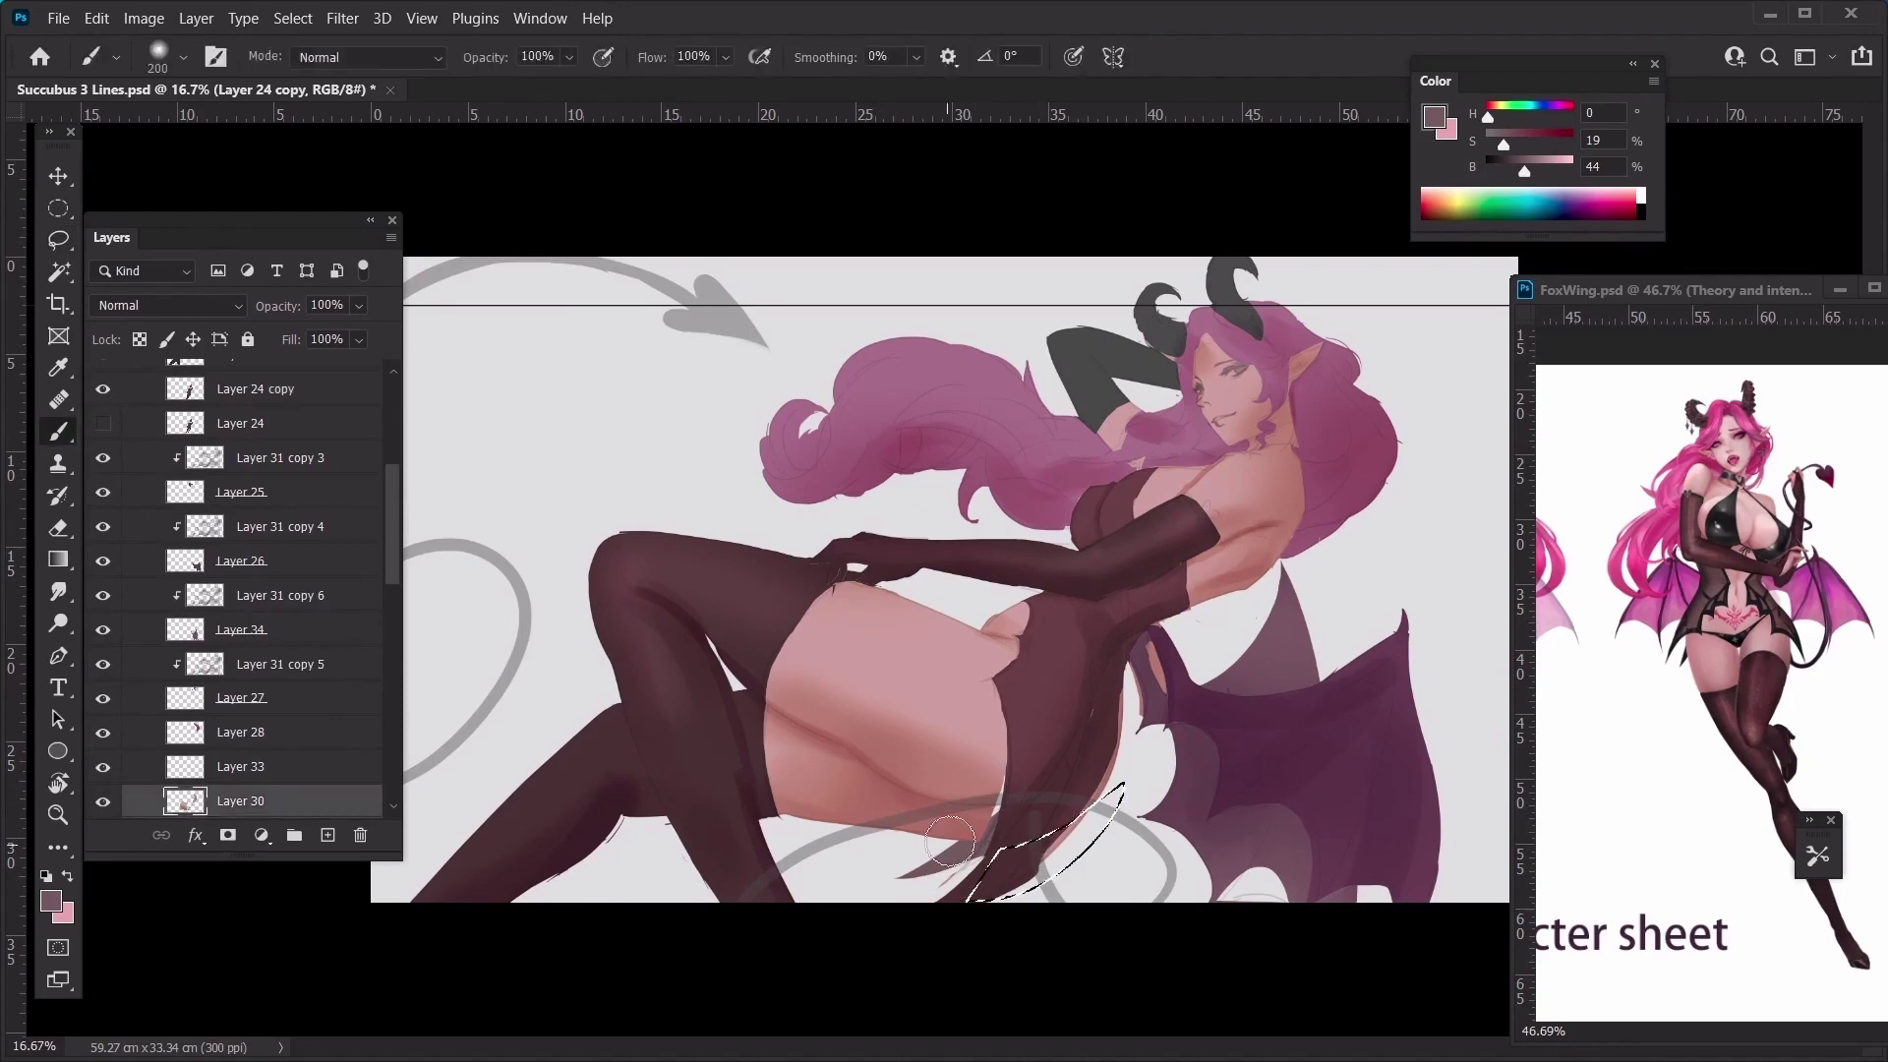
pyautogui.hotkey('ctrl', 'd')
pyautogui.press('l')
pyautogui.moveTo(995, 843)
pyautogui.mouseDown()
pyautogui.moveTo(1082, 812)
pyautogui.moveTo(967, 867)
pyautogui.mouseUp()
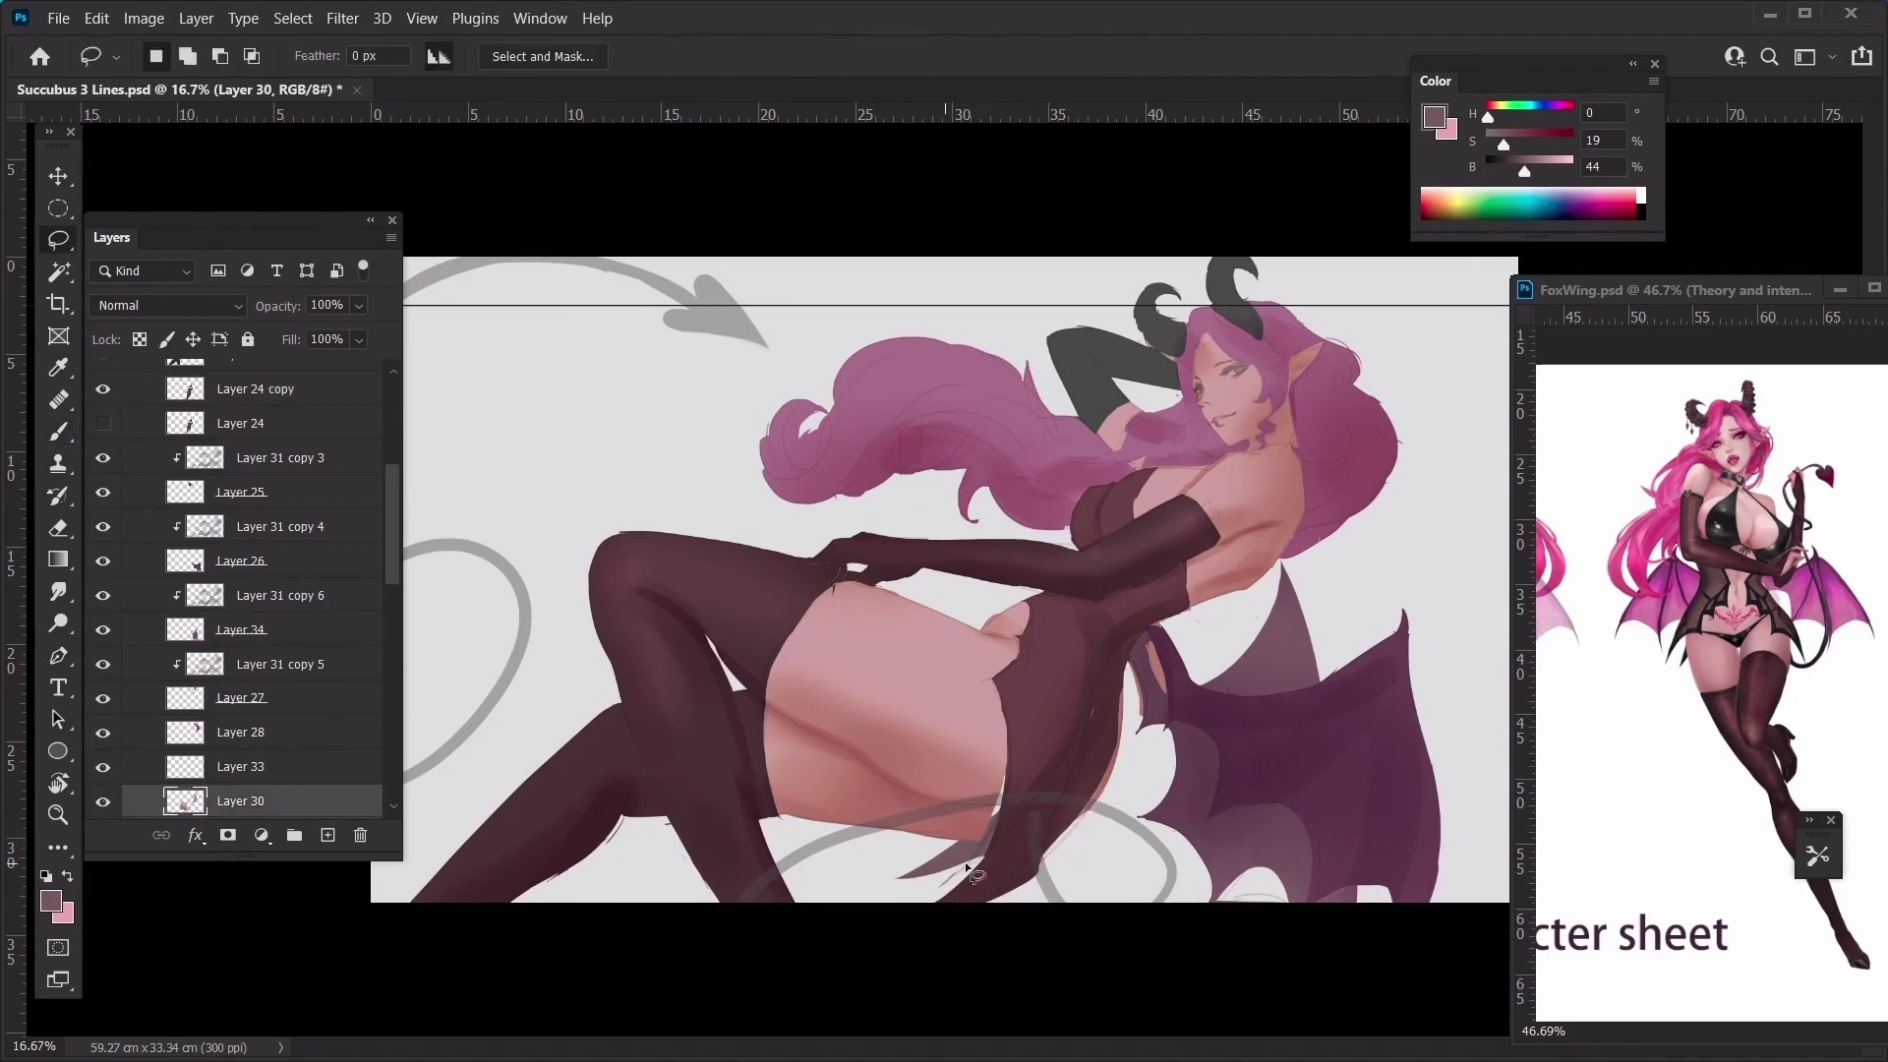
pyautogui.press('b')
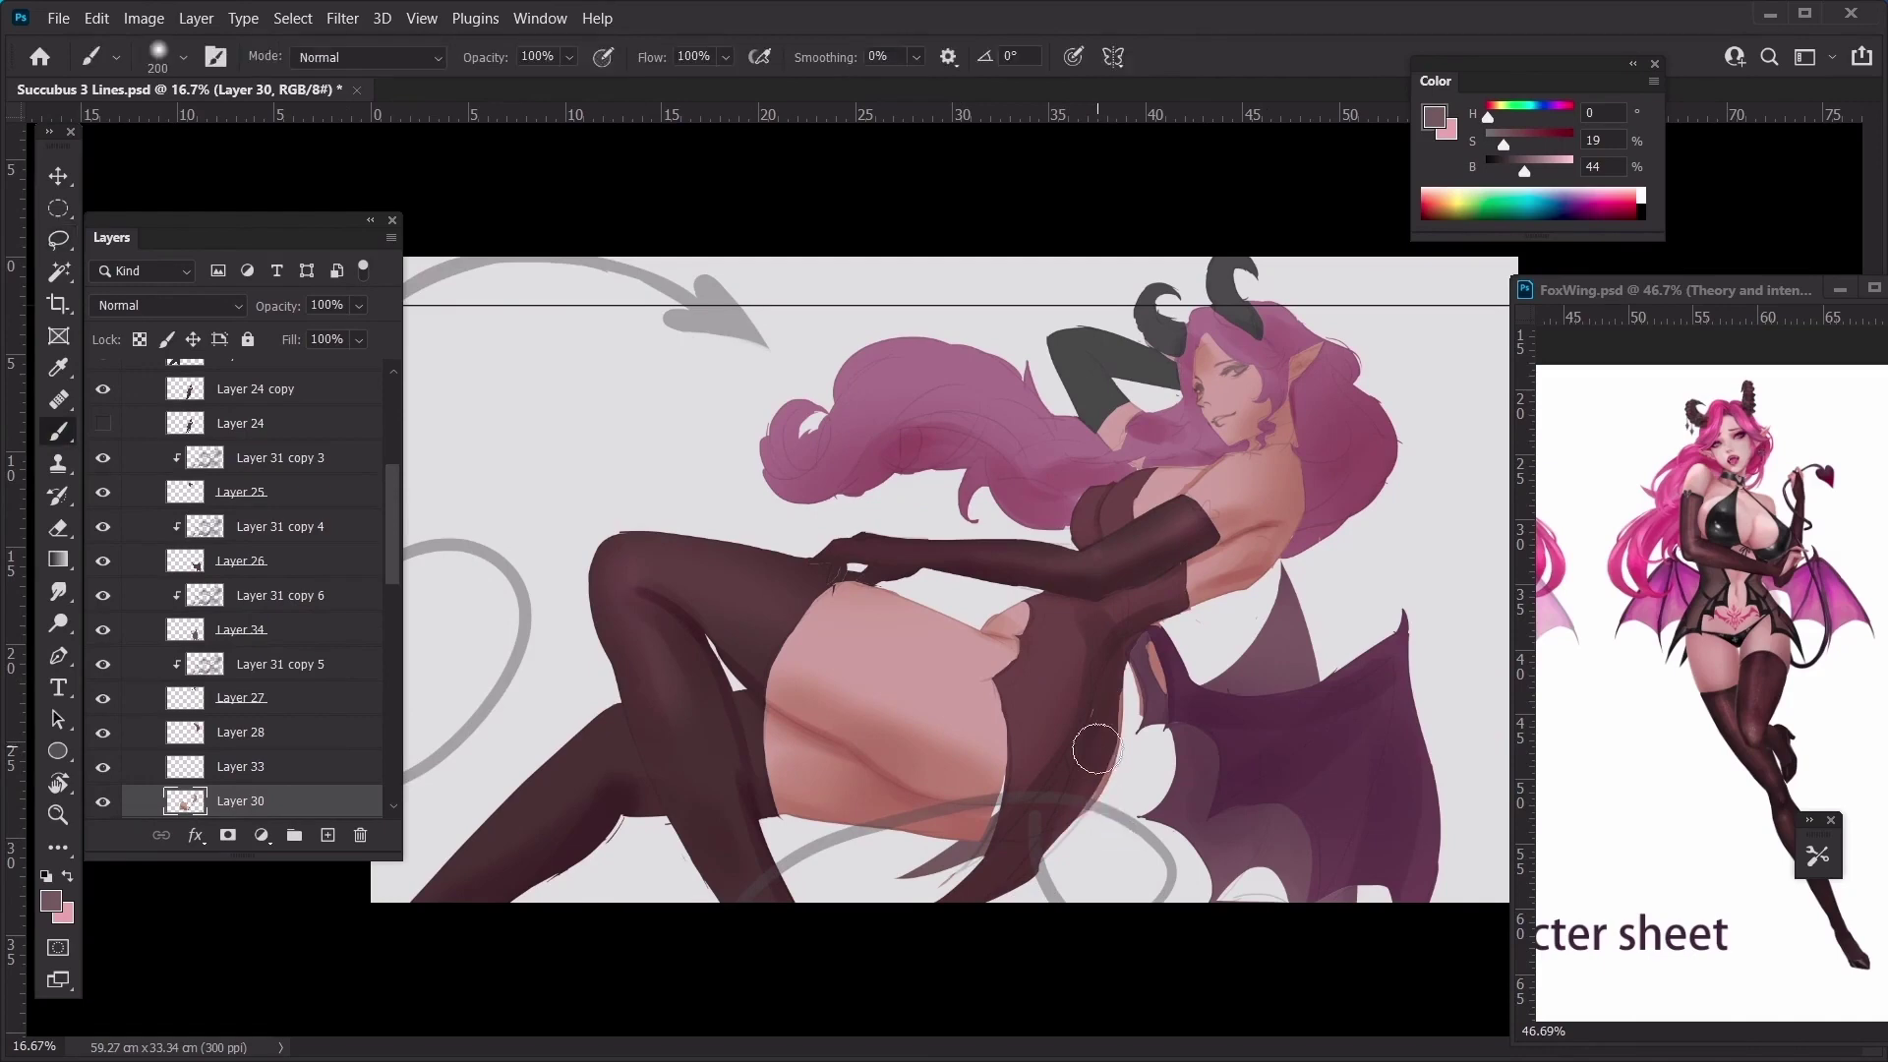
# Paint the coattail's outer edge on Layer 24 copy with the sampled dark maroon and a 45 px brush
pyautogui.keyDown('ctrl'); pyautogui.click(1096, 744); pyautogui.keyUp('ctrl')
pyautogui.keyDown('alt'); pyautogui.click(1106, 717); pyautogui.keyUp('alt')
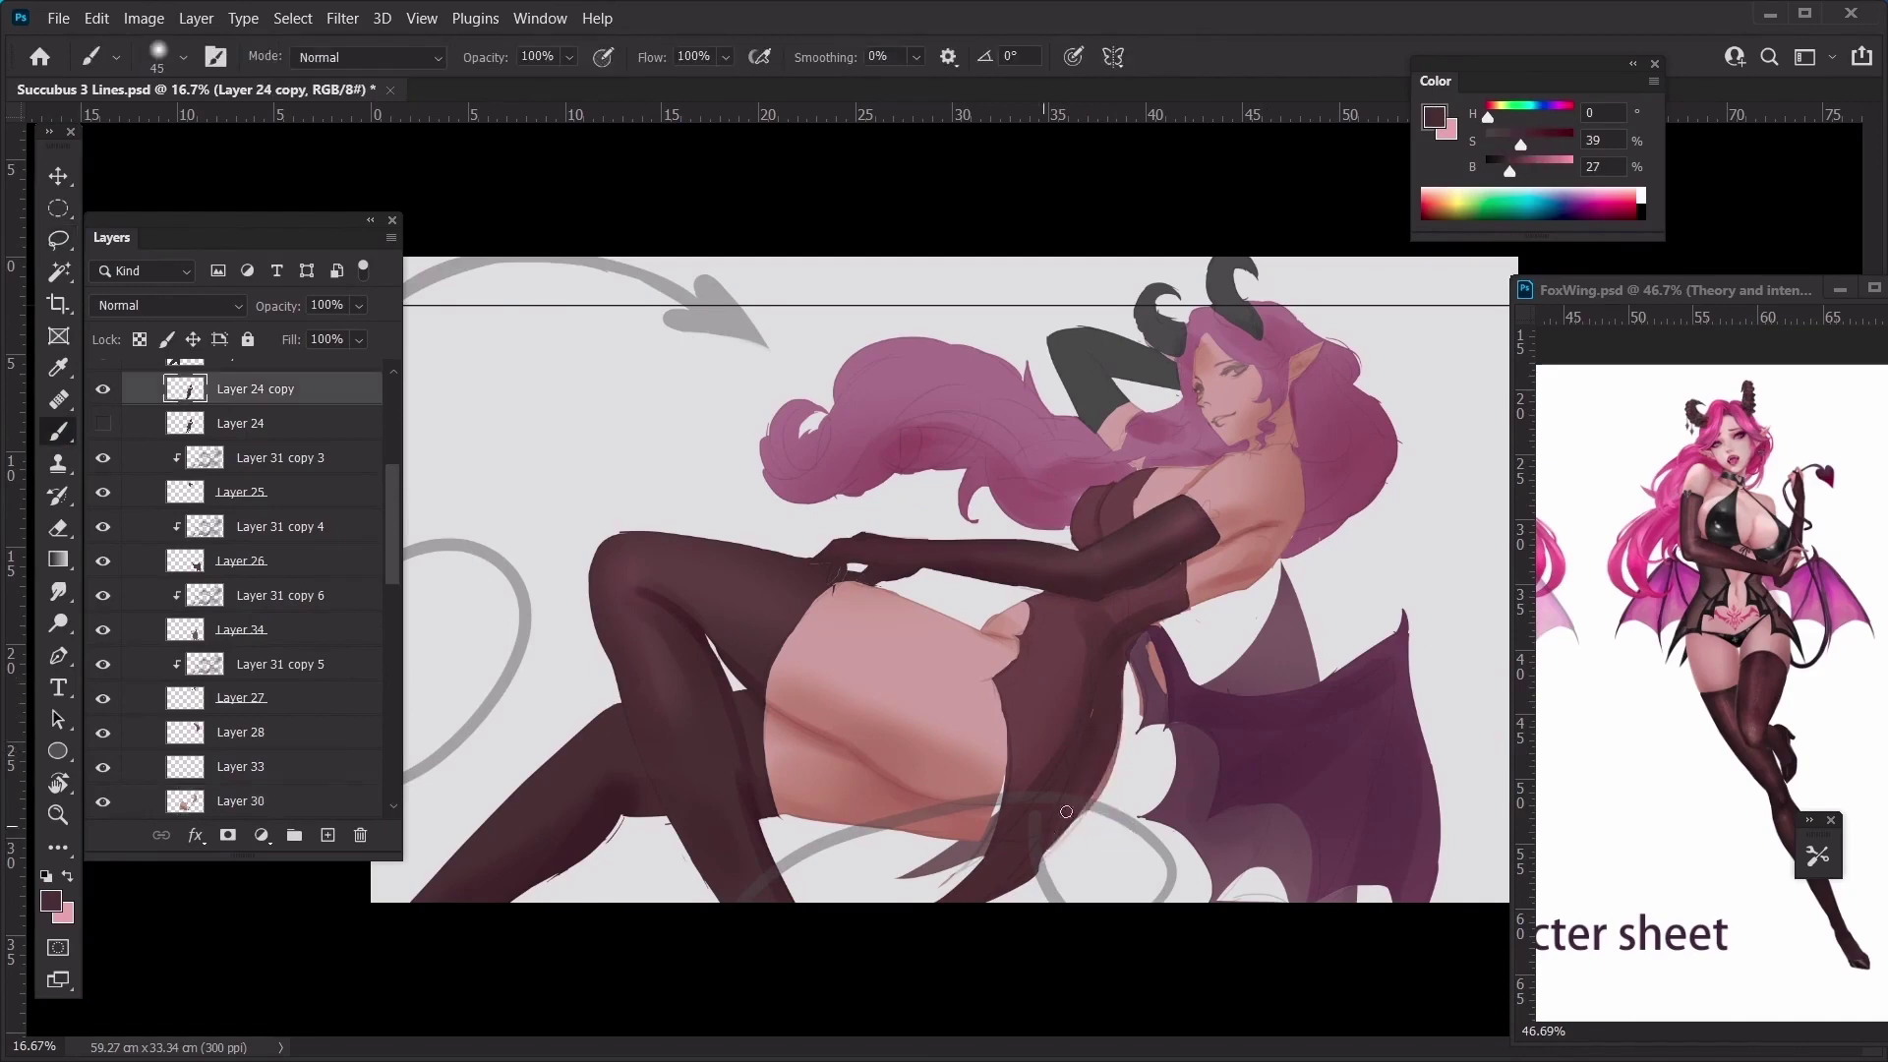
pyautogui.moveTo(1114, 720); pyautogui.dragTo(1031, 879)
pyautogui.moveTo(1082, 805); pyautogui.dragTo(1013, 890)
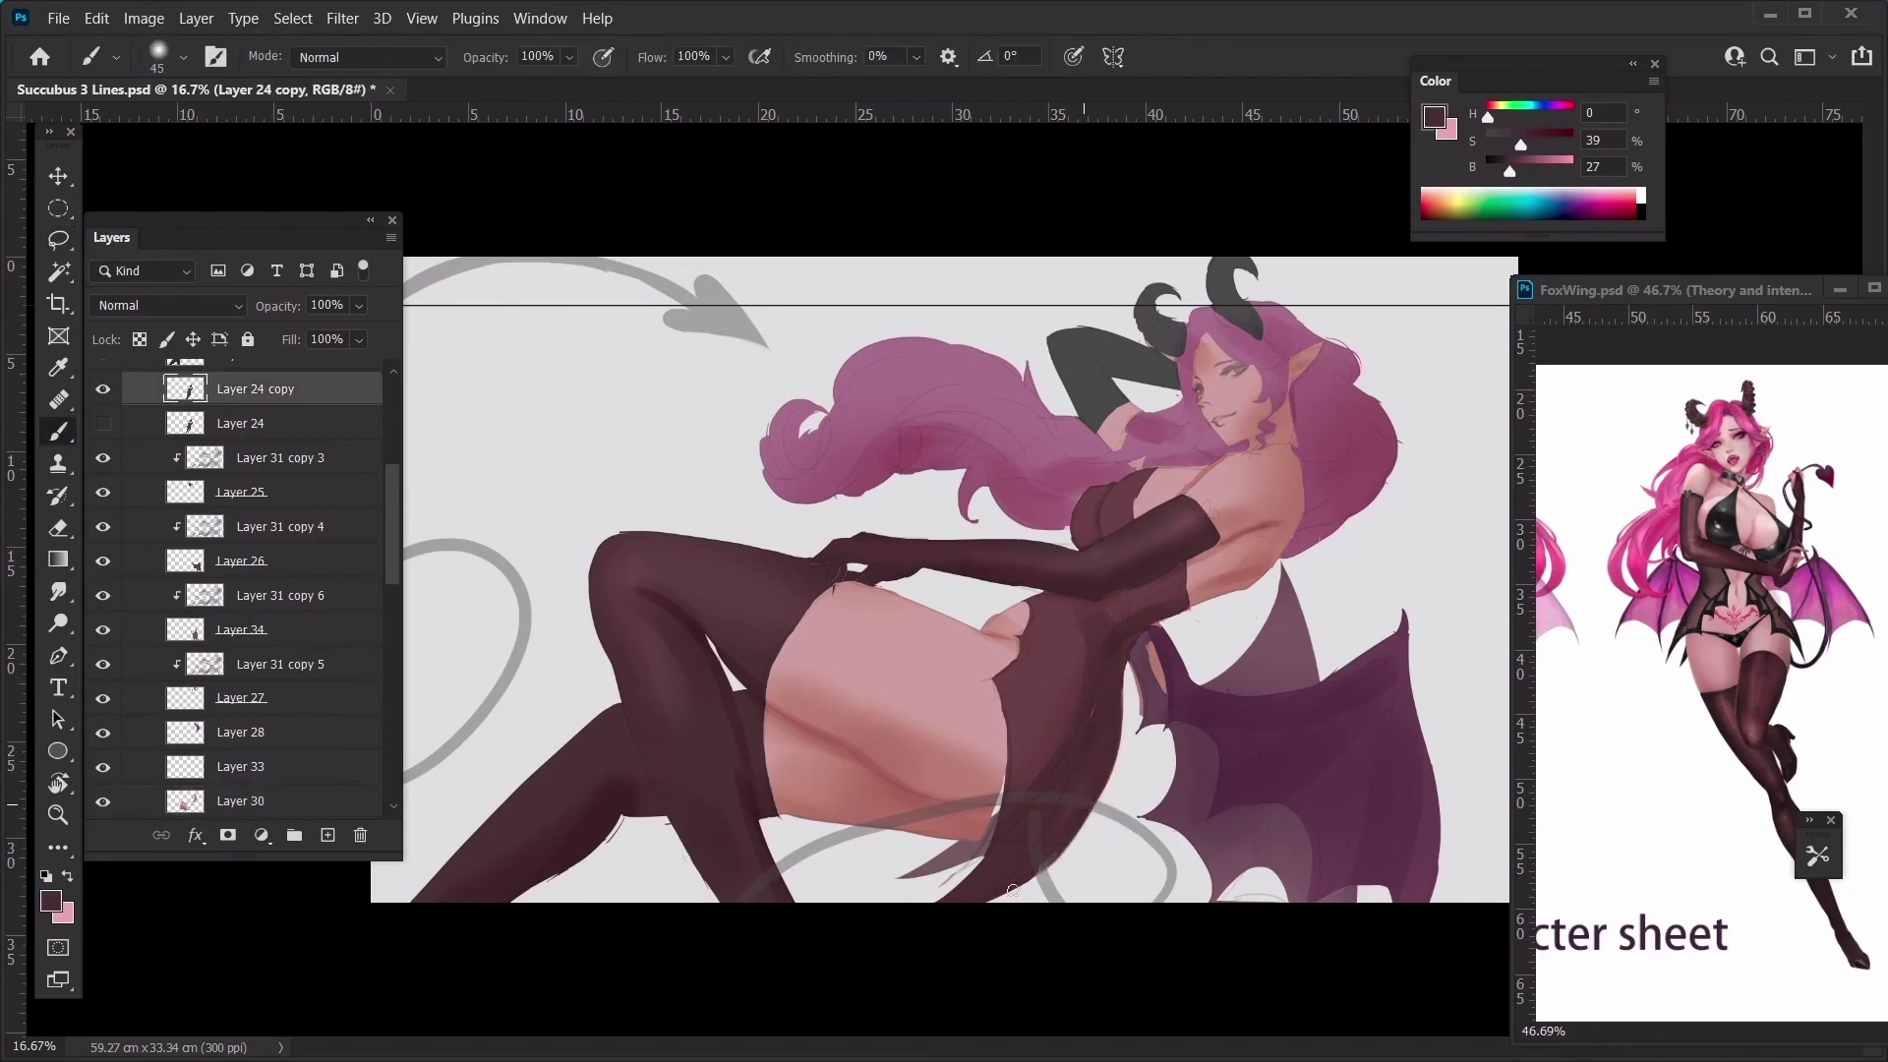
# Retouch the thigh's edge beside the coattail on Layer 30 with sampled skin tones, enlarging the soft brush to 400 px
pyautogui.keyDown('ctrl'); pyautogui.click(966, 874); pyautogui.keyUp('ctrl')
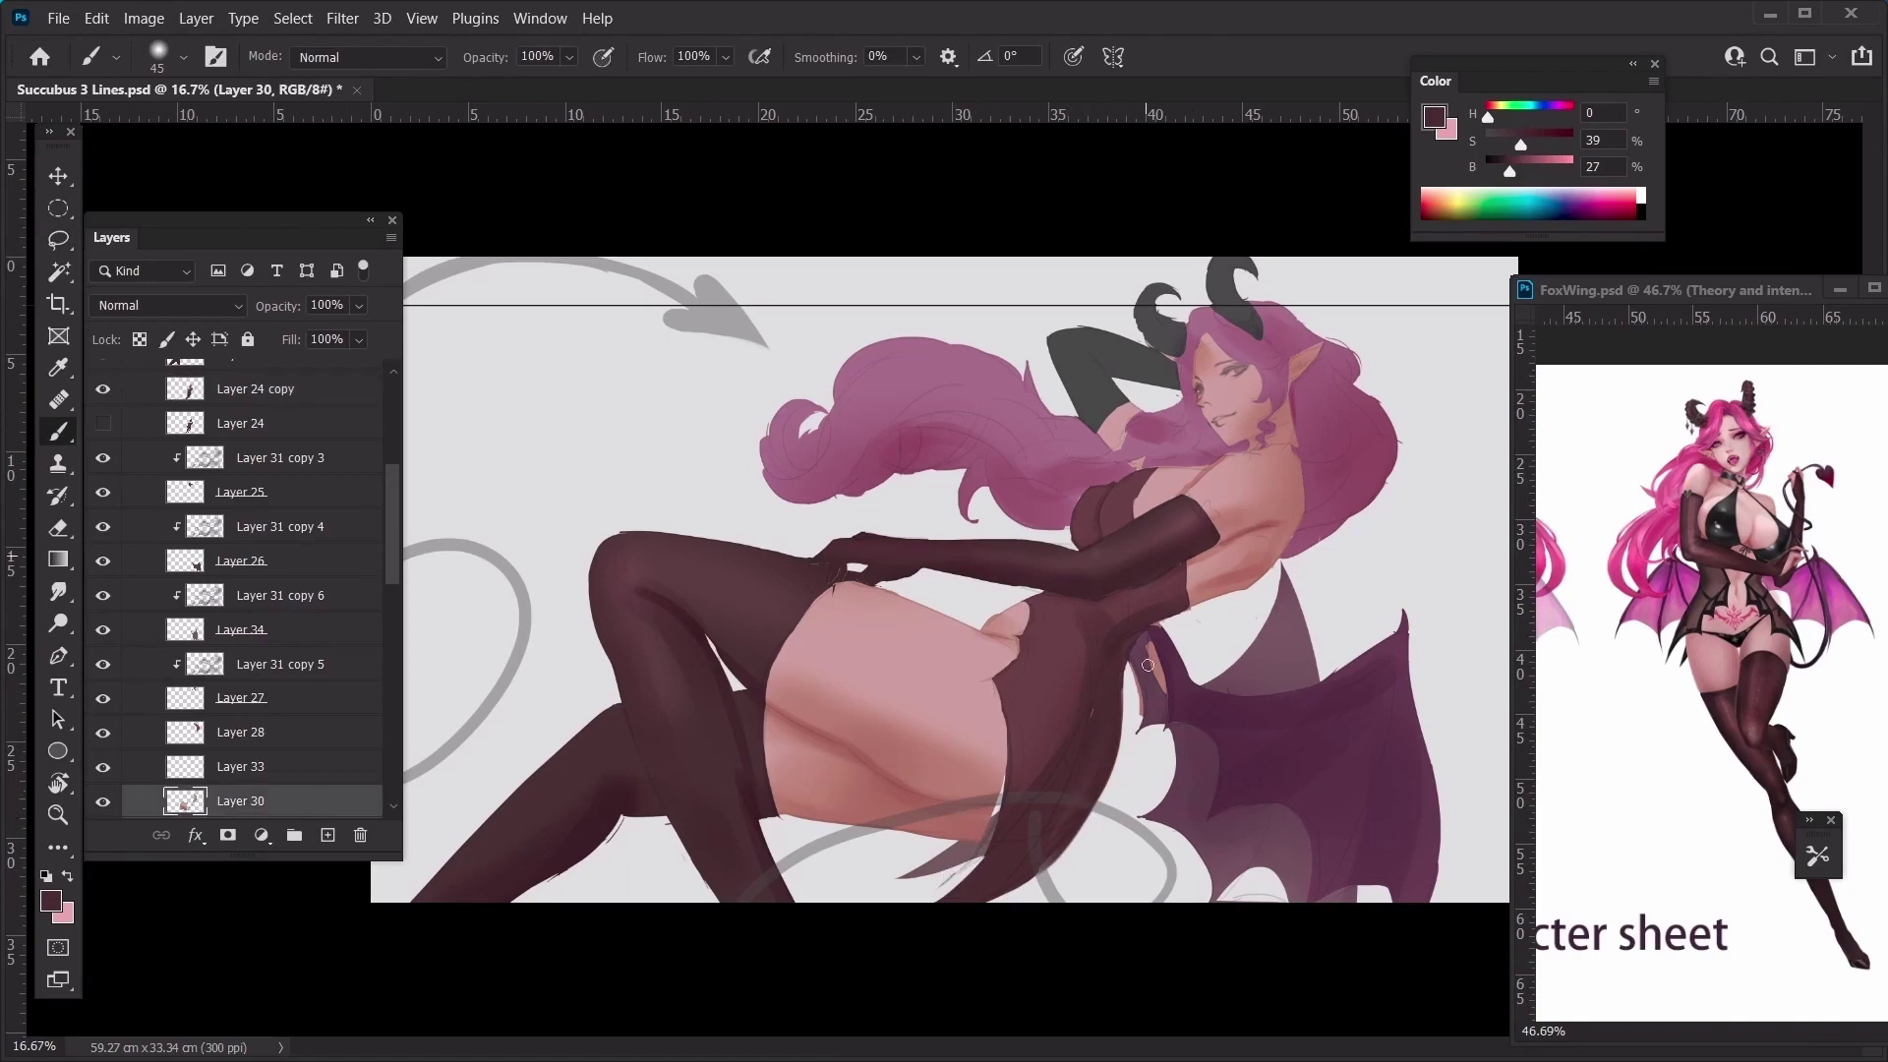
pyautogui.keyDown('alt'); pyautogui.click(1031, 818); pyautogui.keyUp('alt')
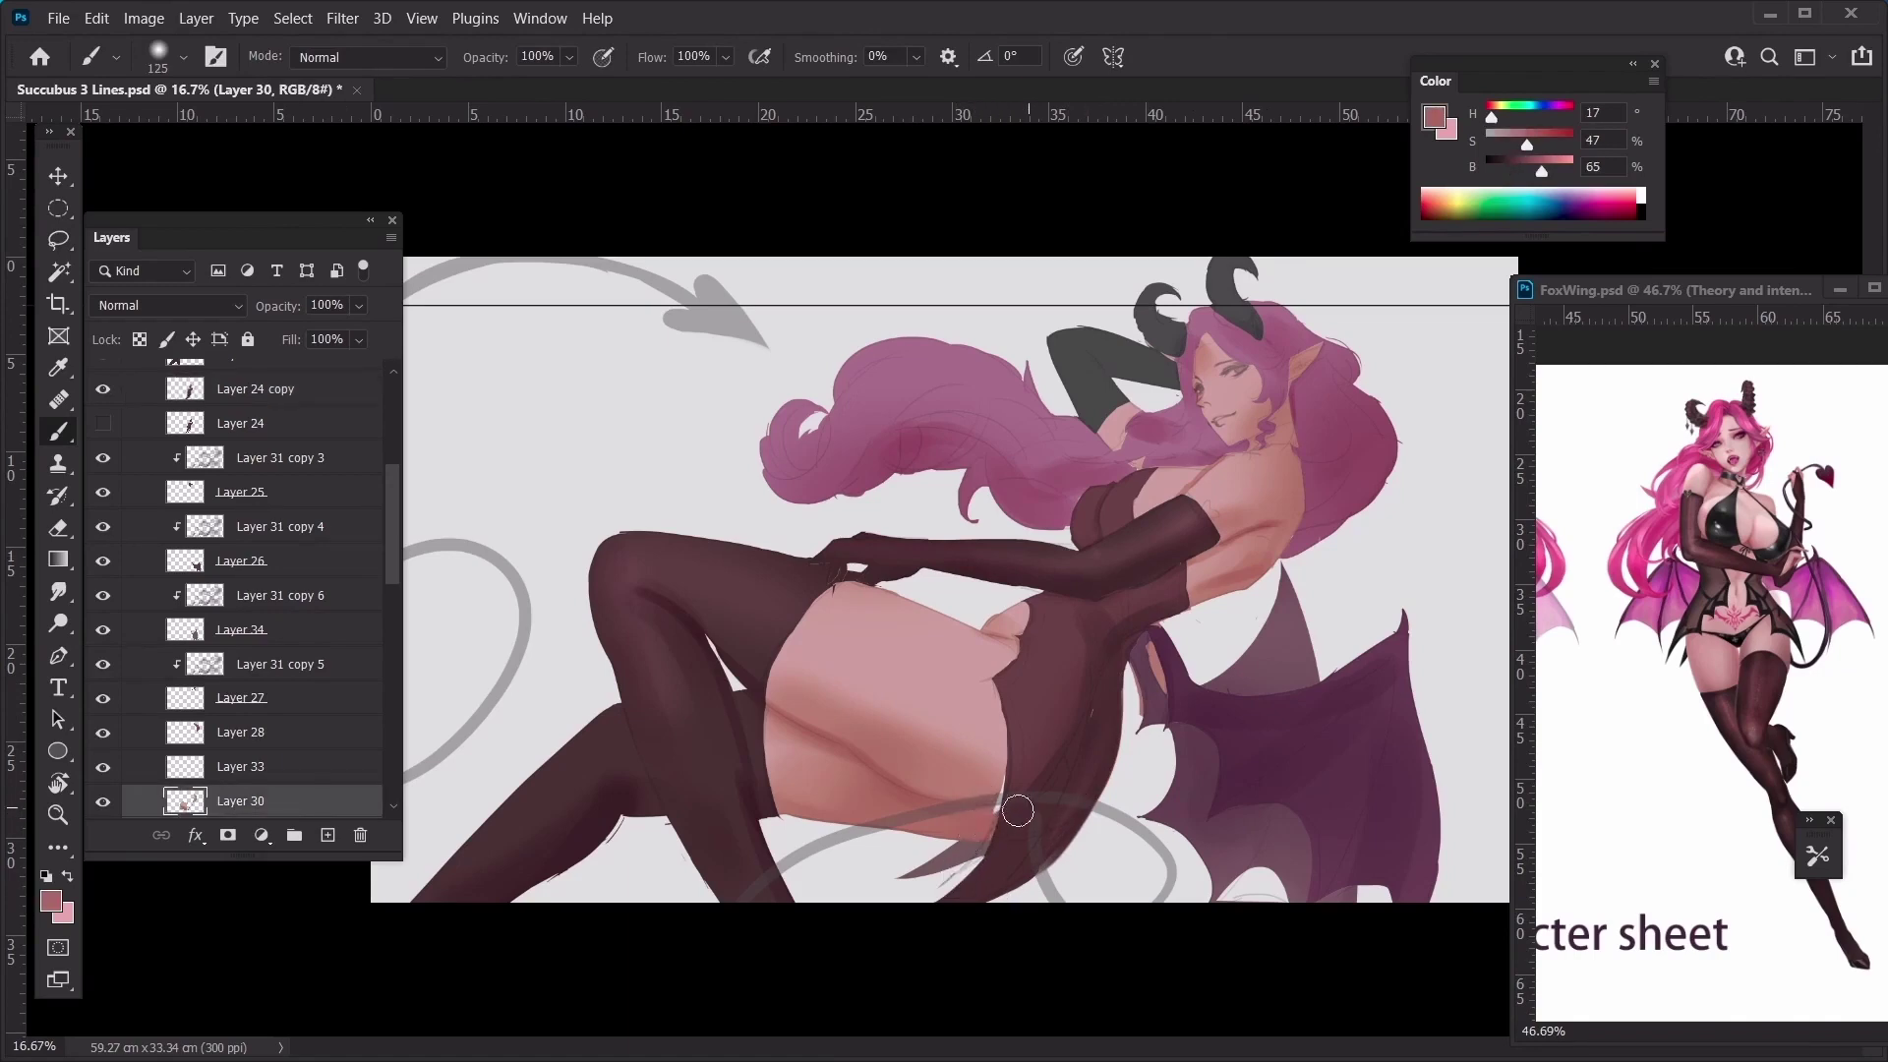
pyautogui.keyDown('alt'); pyautogui.click(1020, 780); pyautogui.keyUp('alt')
pyautogui.press('[')
pyautogui.press('[')
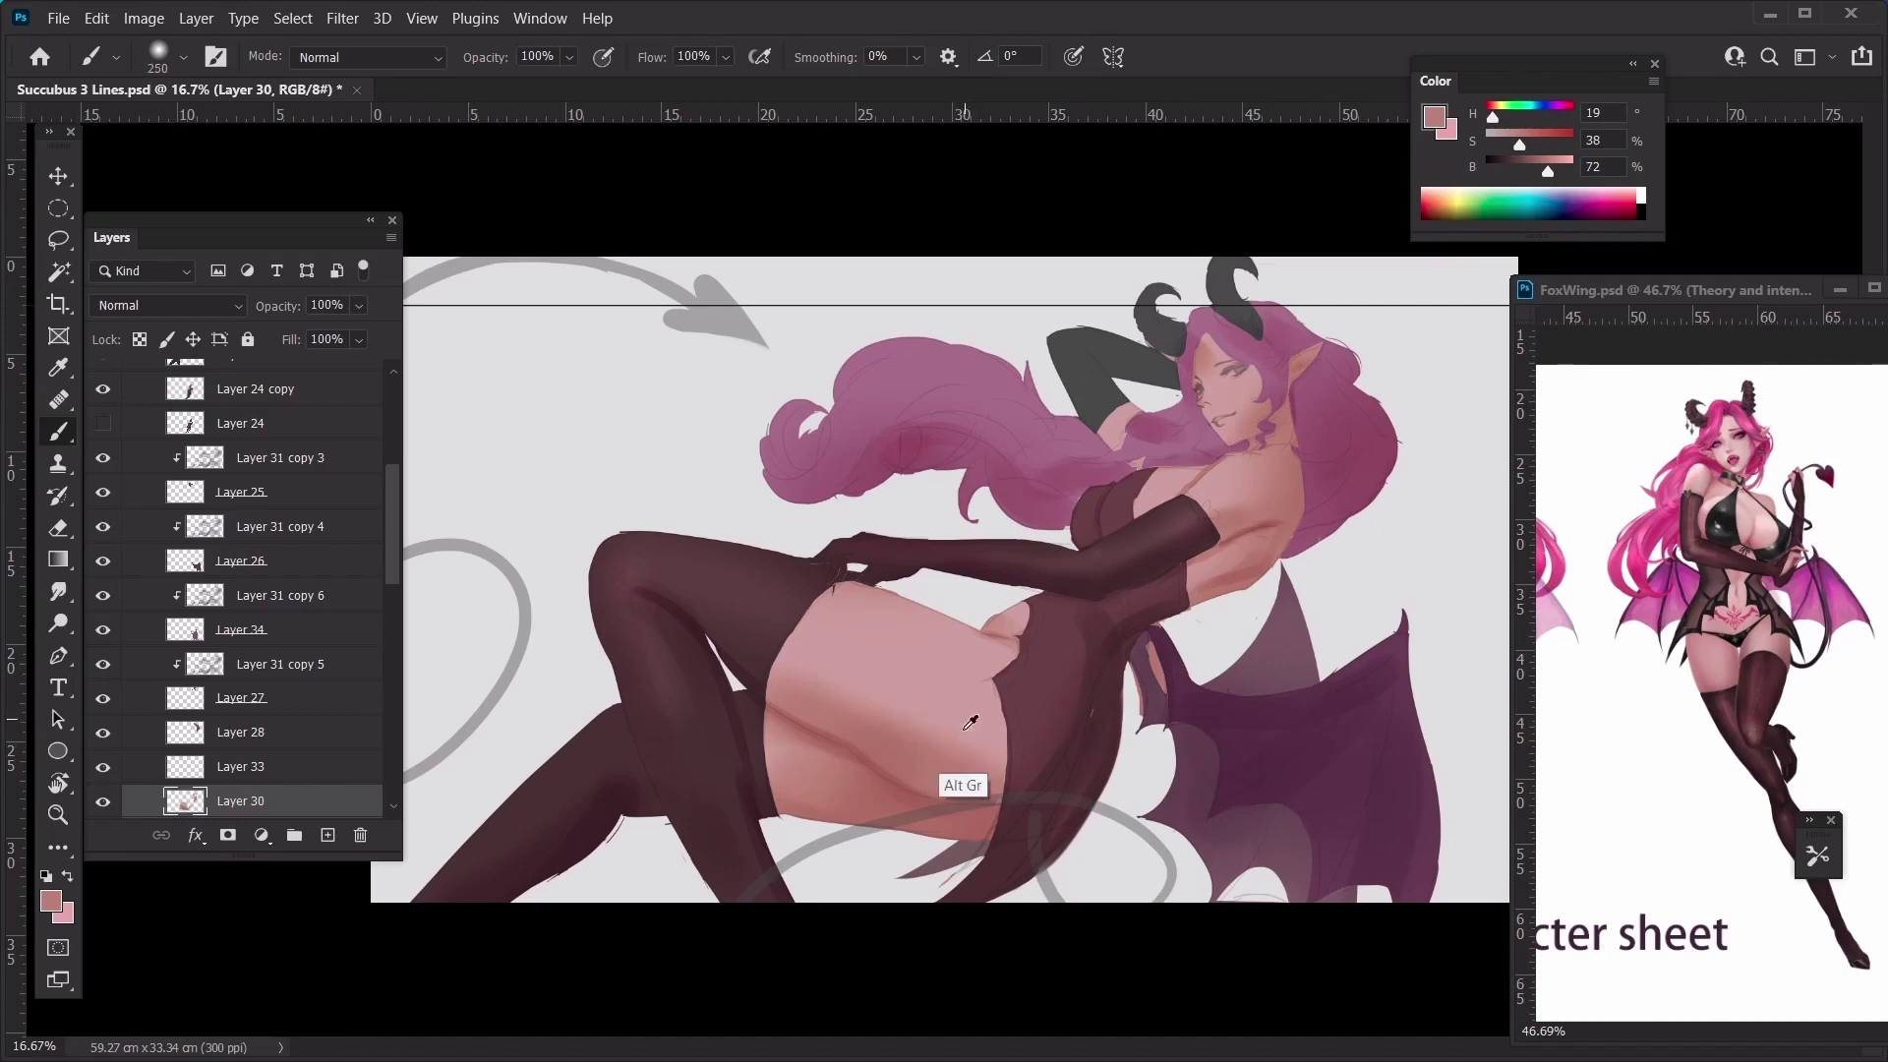
pyautogui.keyDown('alt'); pyautogui.click(964, 781); pyautogui.keyUp('alt')
pyautogui.press(']')
pyautogui.press(']')
pyautogui.press(']')
pyautogui.press(']')
pyautogui.press(']')
pyautogui.press(']')
pyautogui.press(']')
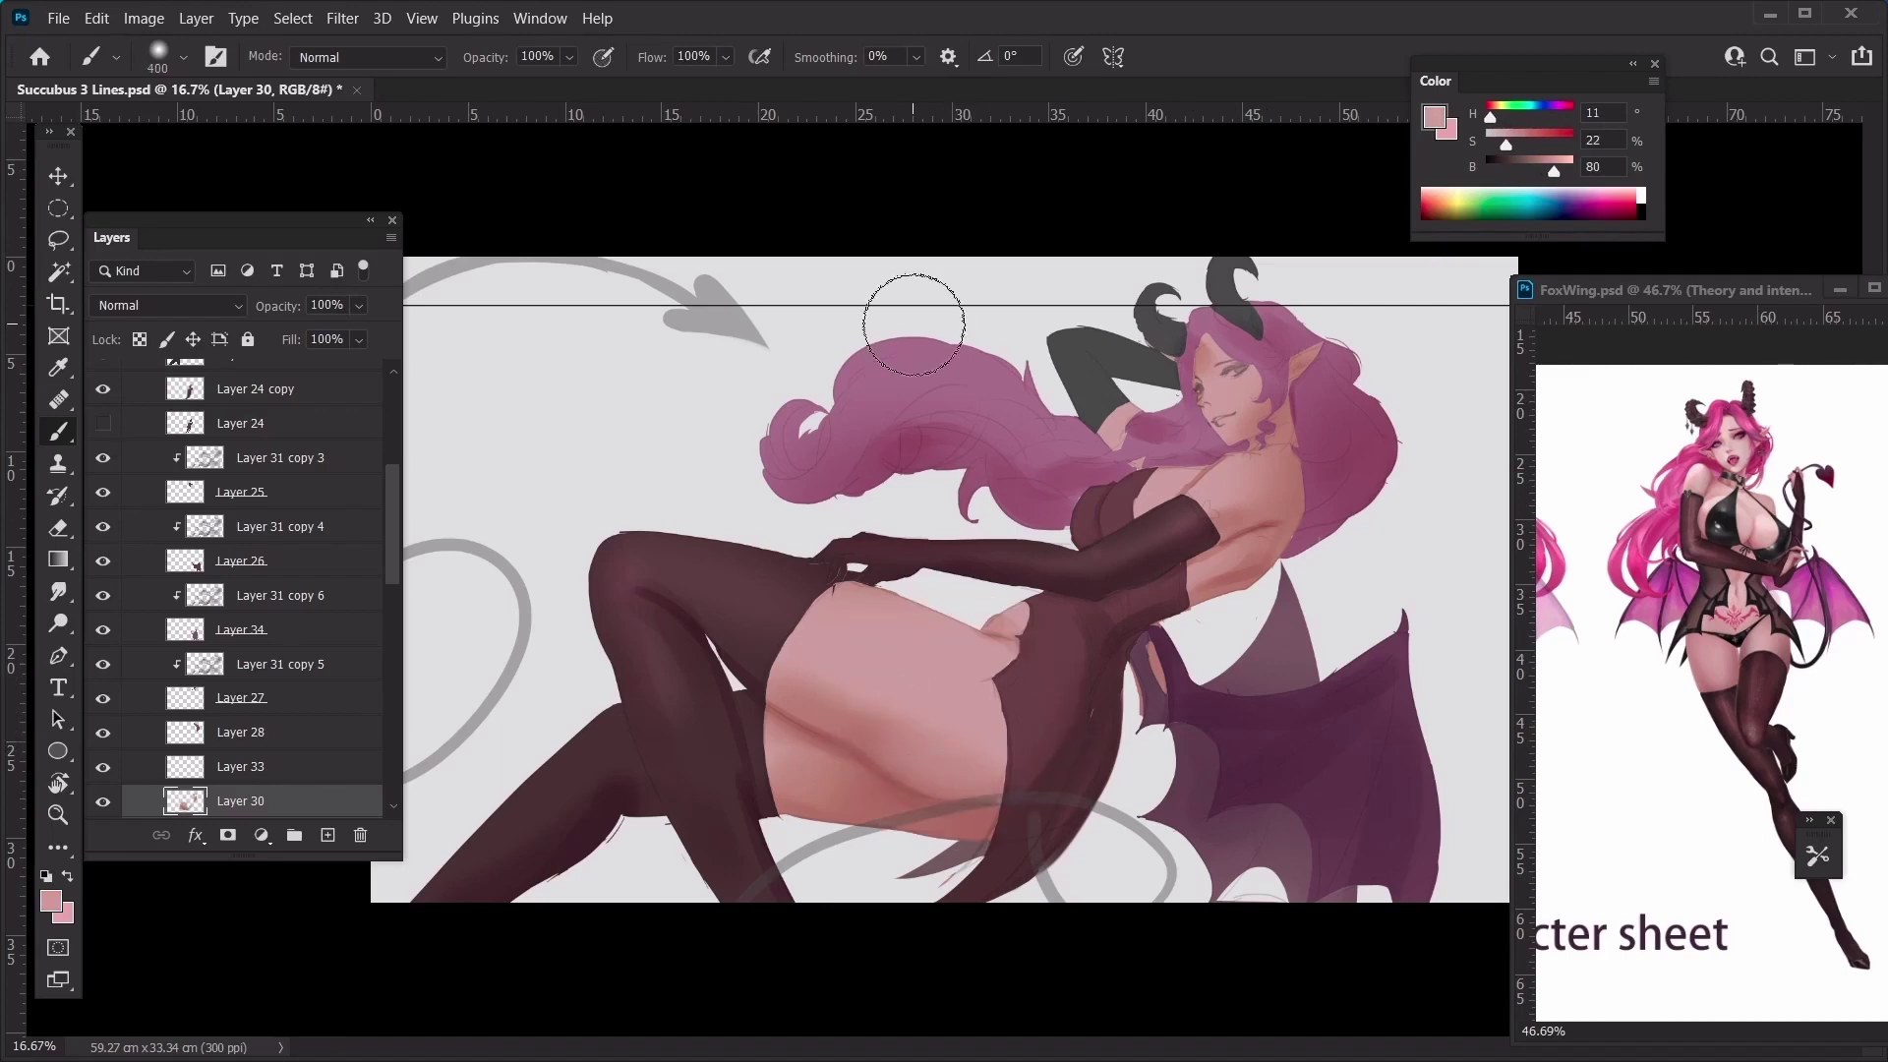
pyautogui.keyDown('alt'); pyautogui.click(824, 738); pyautogui.keyUp('alt')
# Merge the clipped Layer 31 copy 4 into Layer 26 and lock the merged layer's transparent pixels
pyautogui.click(285, 527)
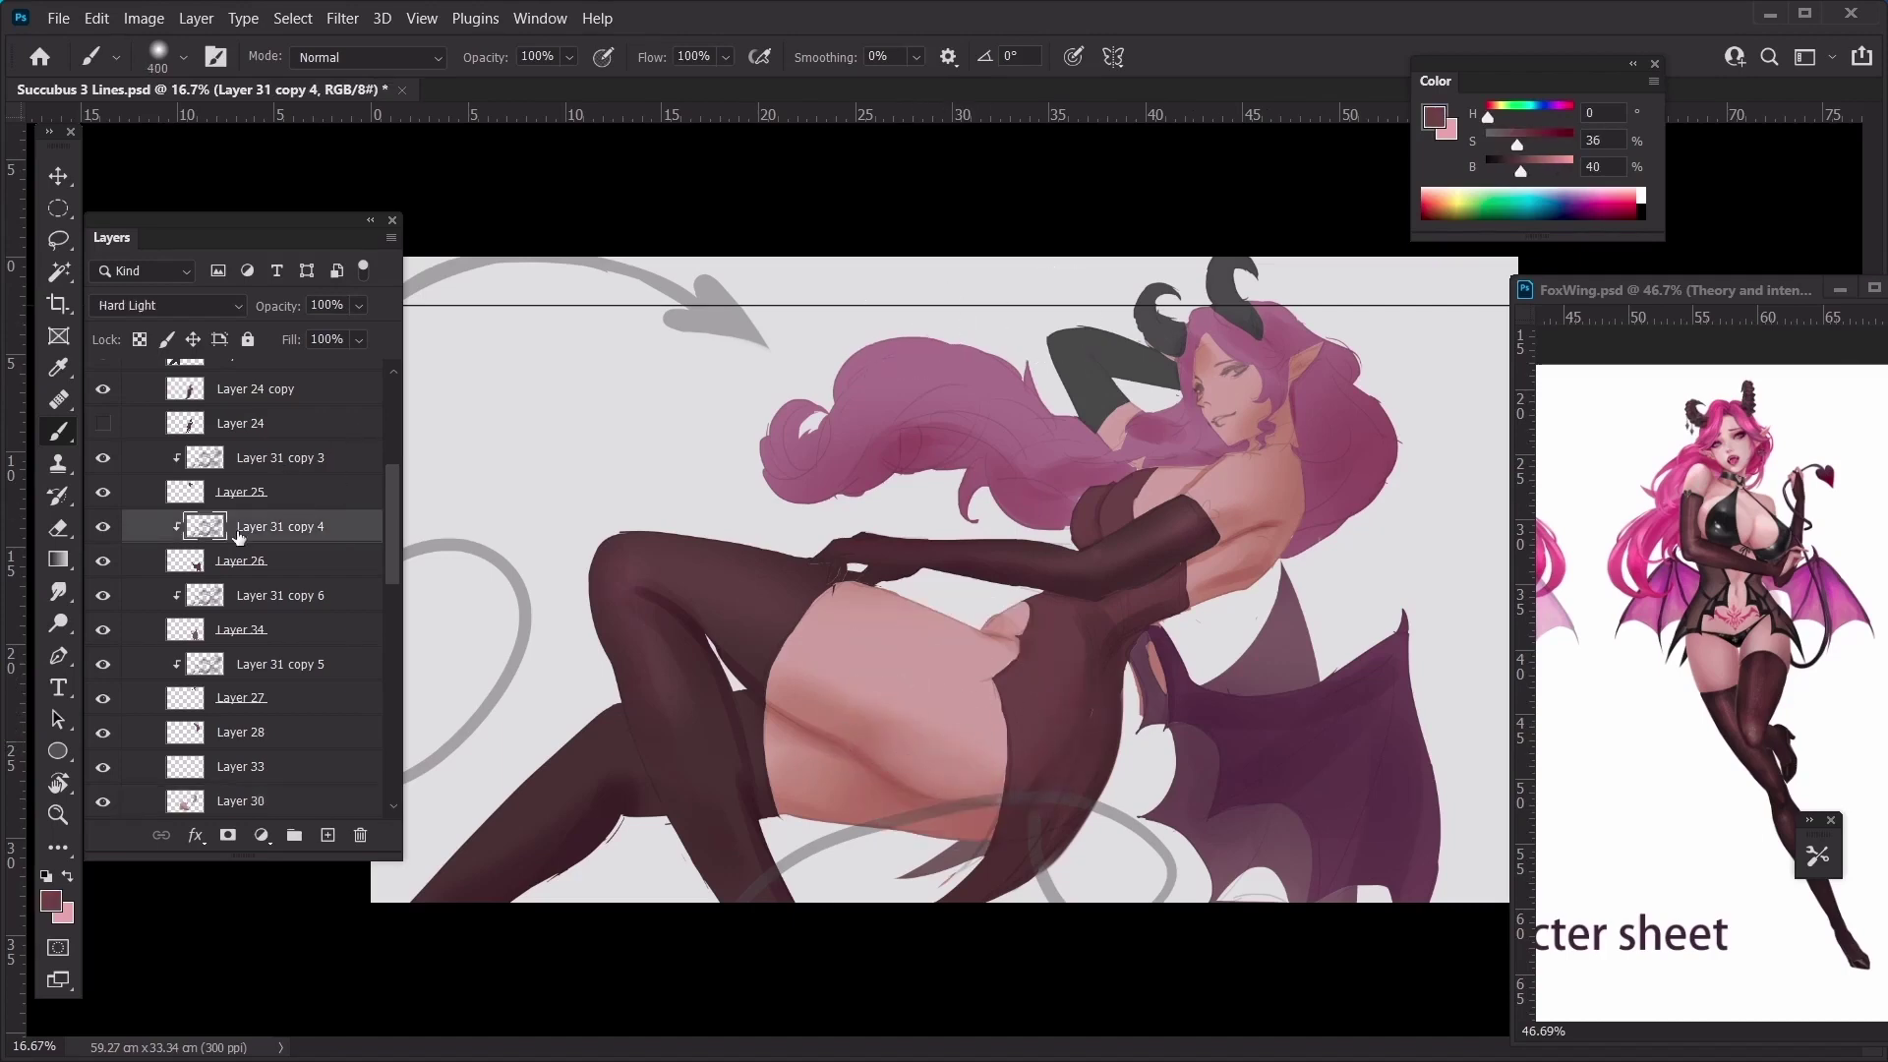
pyautogui.rightClick(238, 536)
pyautogui.click(315, 746)
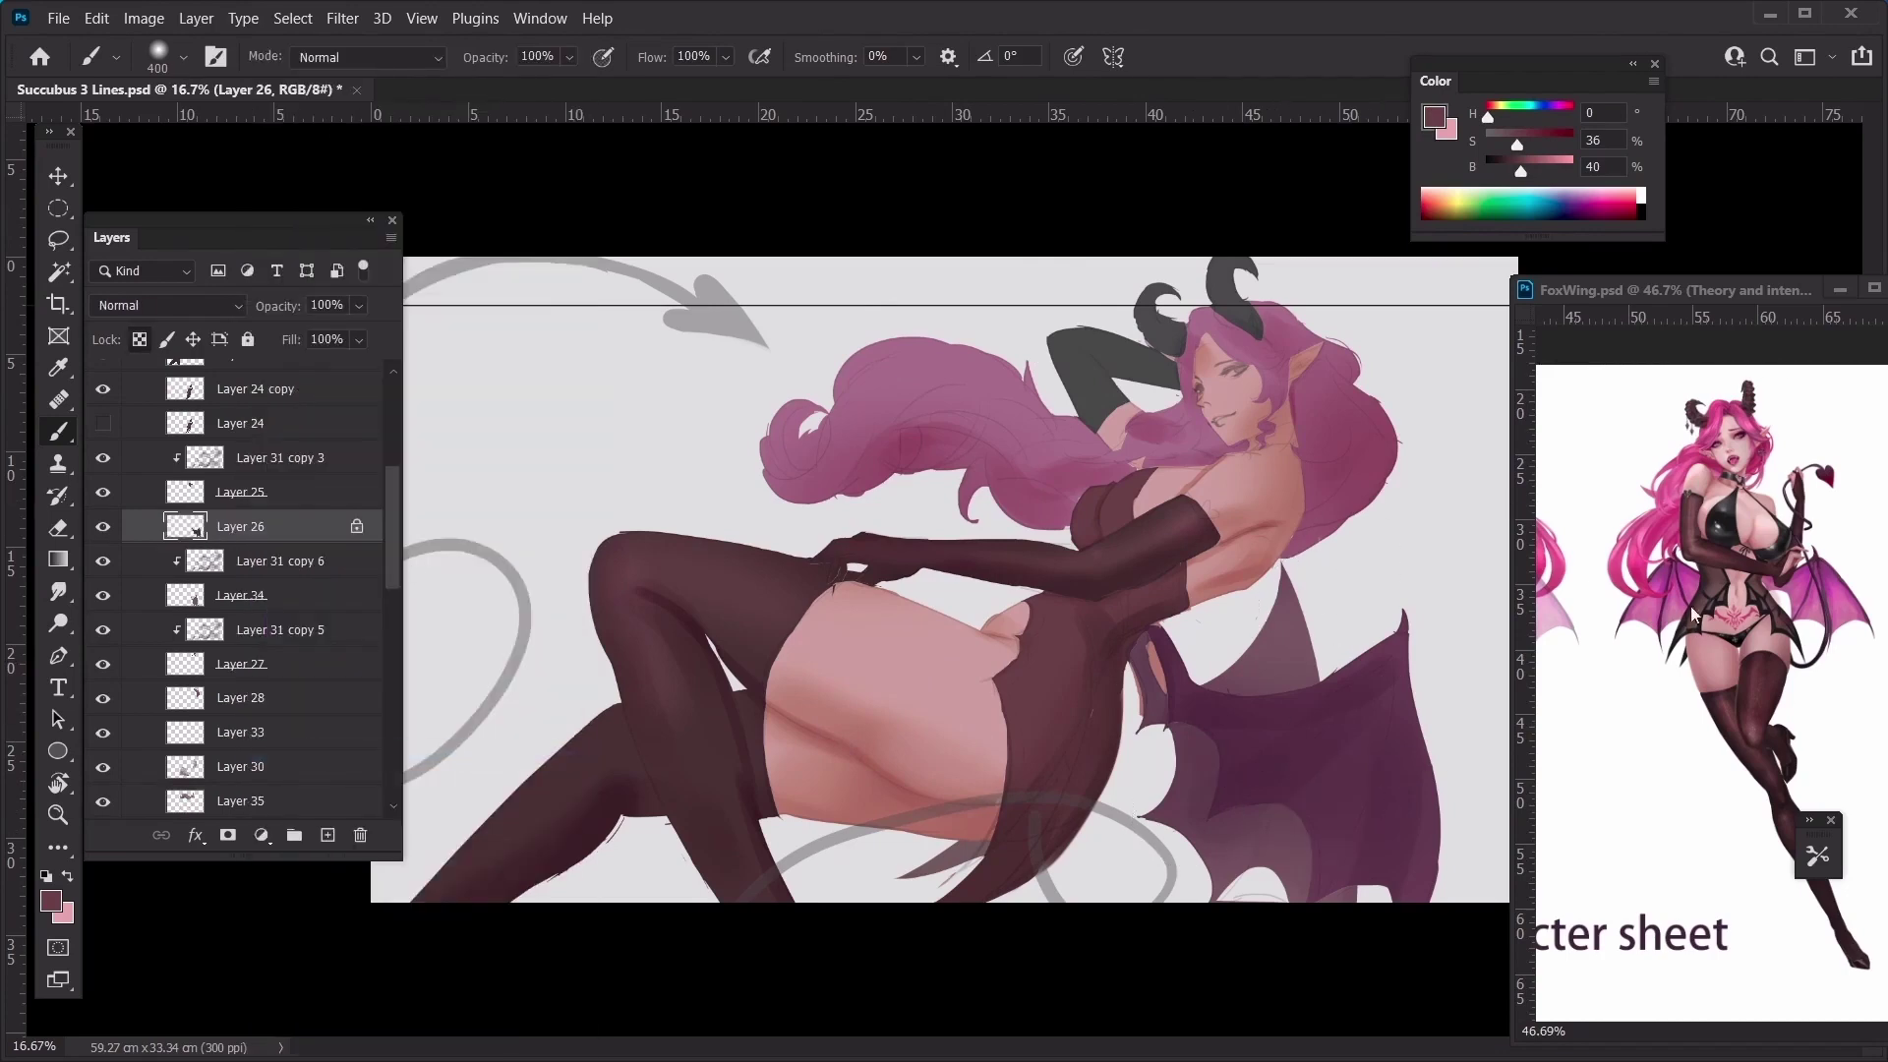
# Paint a glowing magenta-pink center on the wing on Layer 26 with a large soft brush and colors sampled from the character sheet's wings
pyautogui.keyDown('alt'); pyautogui.click(1663, 603); pyautogui.keyUp('alt')
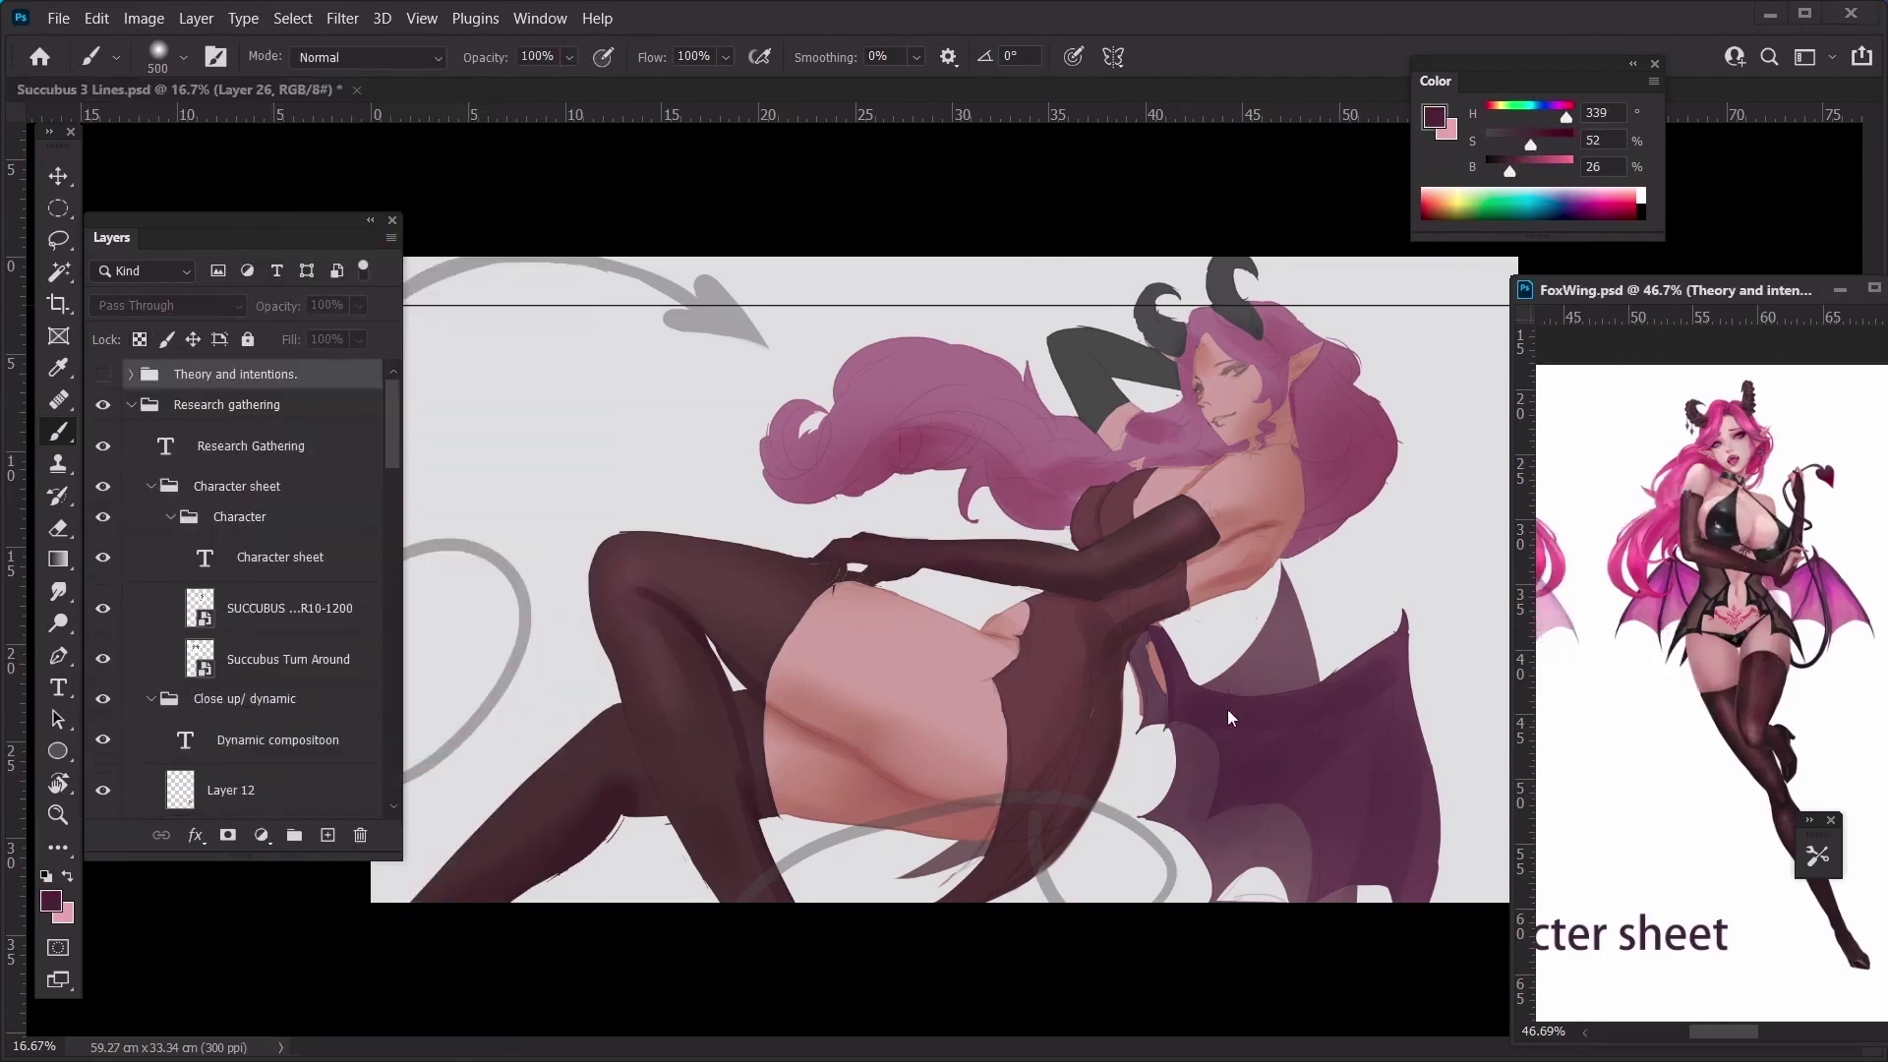
pyautogui.keyDown('alt'); pyautogui.click(1674, 607); pyautogui.keyUp('alt')
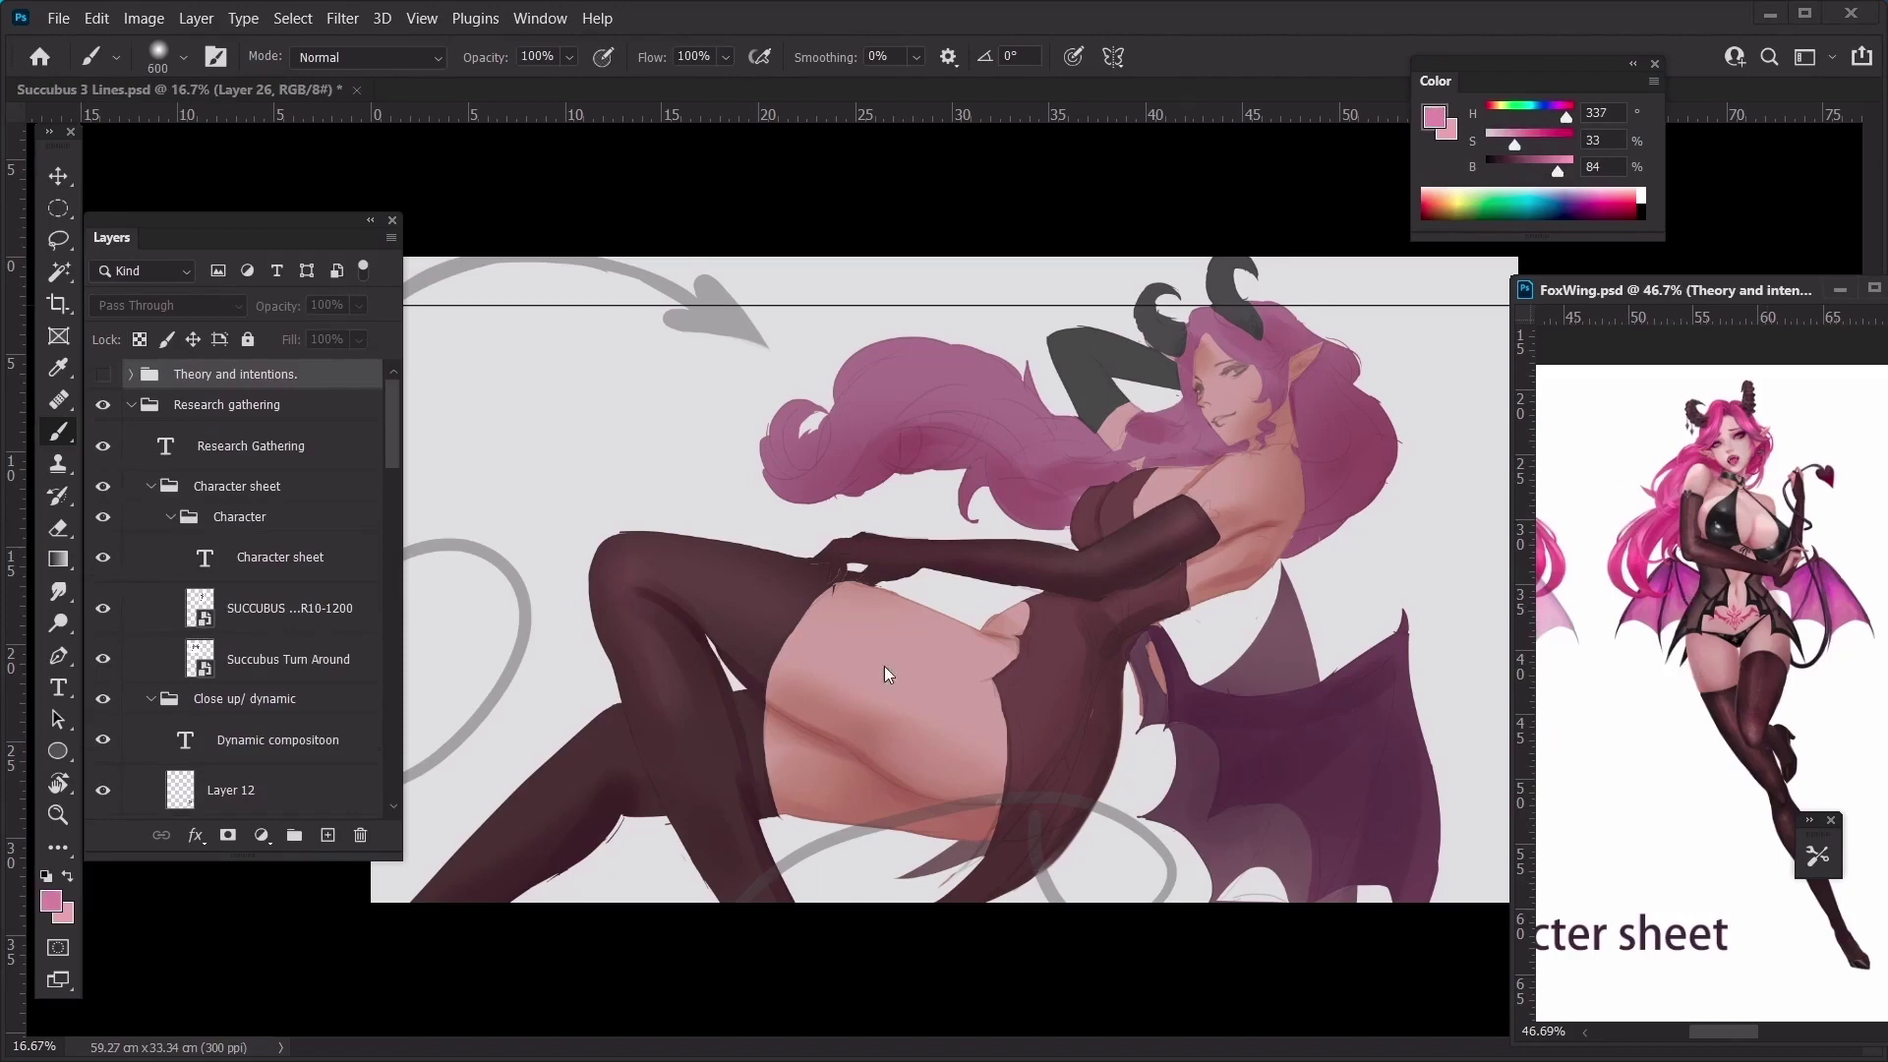
pyautogui.click(1278, 725)
pyautogui.keyDown('alt'); pyautogui.click(1776, 604); pyautogui.keyUp('alt')
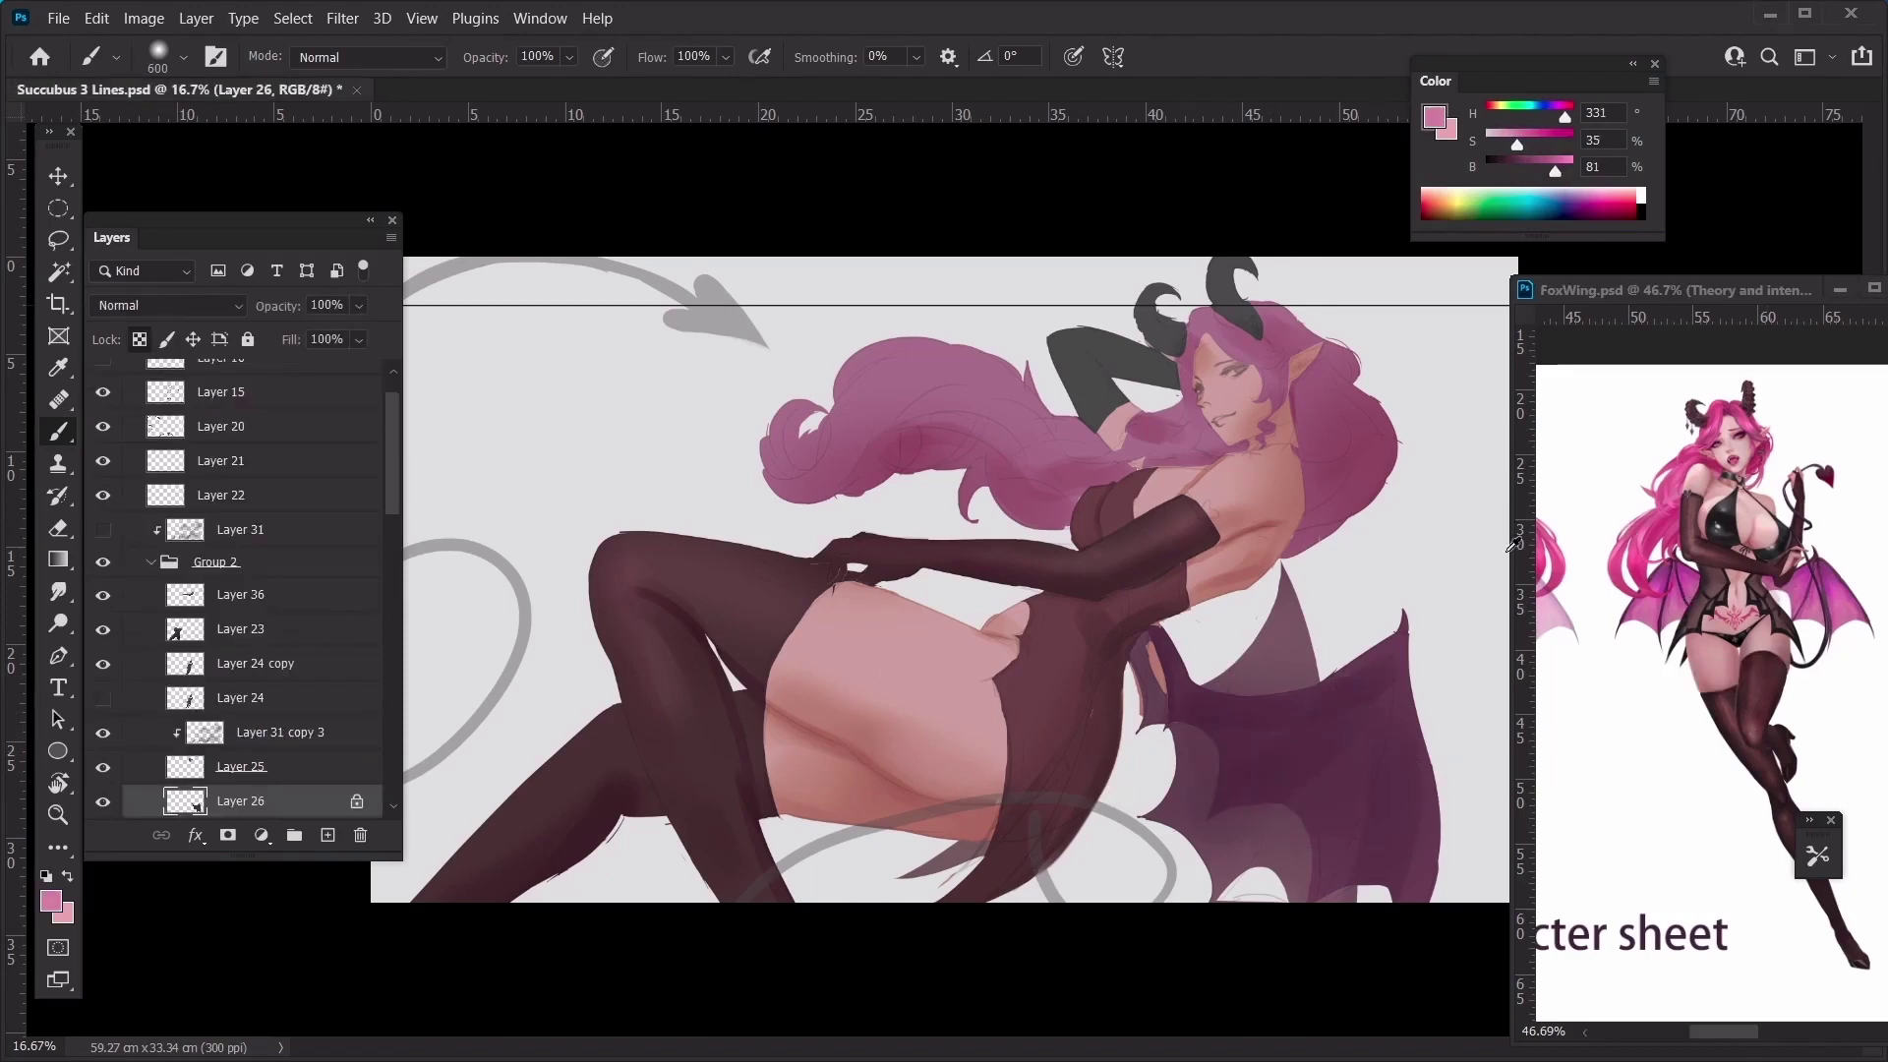
pyautogui.press(']')
pyautogui.press(']')
pyautogui.moveTo(1315, 741)
pyautogui.mouseDown()
pyautogui.moveTo(1250, 827)
pyautogui.moveTo(1380, 721)
pyautogui.moveTo(1303, 815)
pyautogui.moveTo(1344, 822)
pyautogui.moveTo(1383, 747)
pyautogui.moveTo(1356, 819)
pyautogui.moveTo(1206, 740)
pyautogui.moveTo(1156, 742)
pyautogui.moveTo(1270, 764)
pyautogui.moveTo(1375, 851)
pyautogui.moveTo(1370, 730)
pyautogui.moveTo(1355, 877)
pyautogui.moveTo(1347, 735)
pyautogui.moveTo(1247, 759)
pyautogui.mouseUp()
pyautogui.press(']')
pyautogui.press(']')
pyautogui.keyDown('alt'); pyautogui.click(1836, 590); pyautogui.keyUp('alt')
pyautogui.click(1276, 742)
pyautogui.press('[')
pyautogui.press('[')
pyautogui.press('[')
# Merge Layer 31 copy 6 into Layer 34, lock its transparency, and tint its wing parts pink with a soft brush of about 1500 px
pyautogui.hotkey('alt', '[')
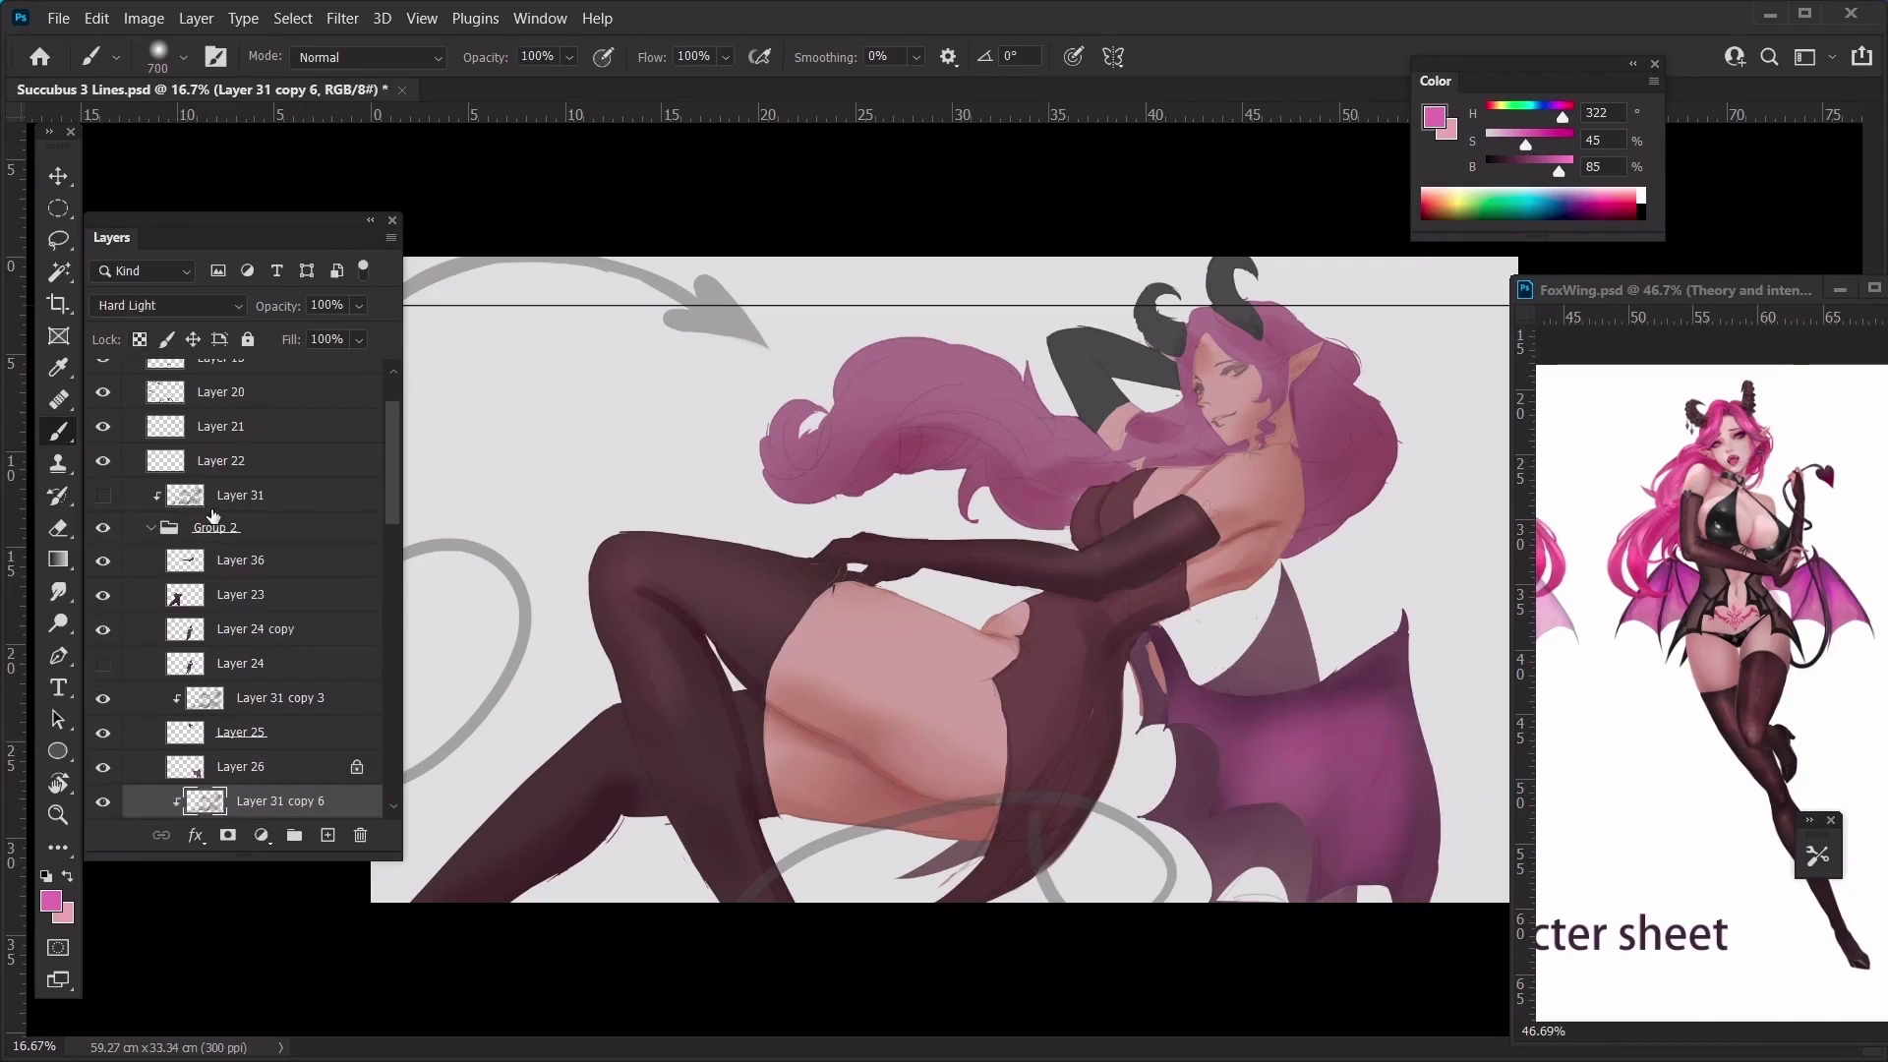
pyautogui.hotkey('alt', '[')
pyautogui.press(']')
pyautogui.press(']')
pyautogui.press(']')
pyautogui.press(']')
pyautogui.press(']')
pyautogui.press(']')
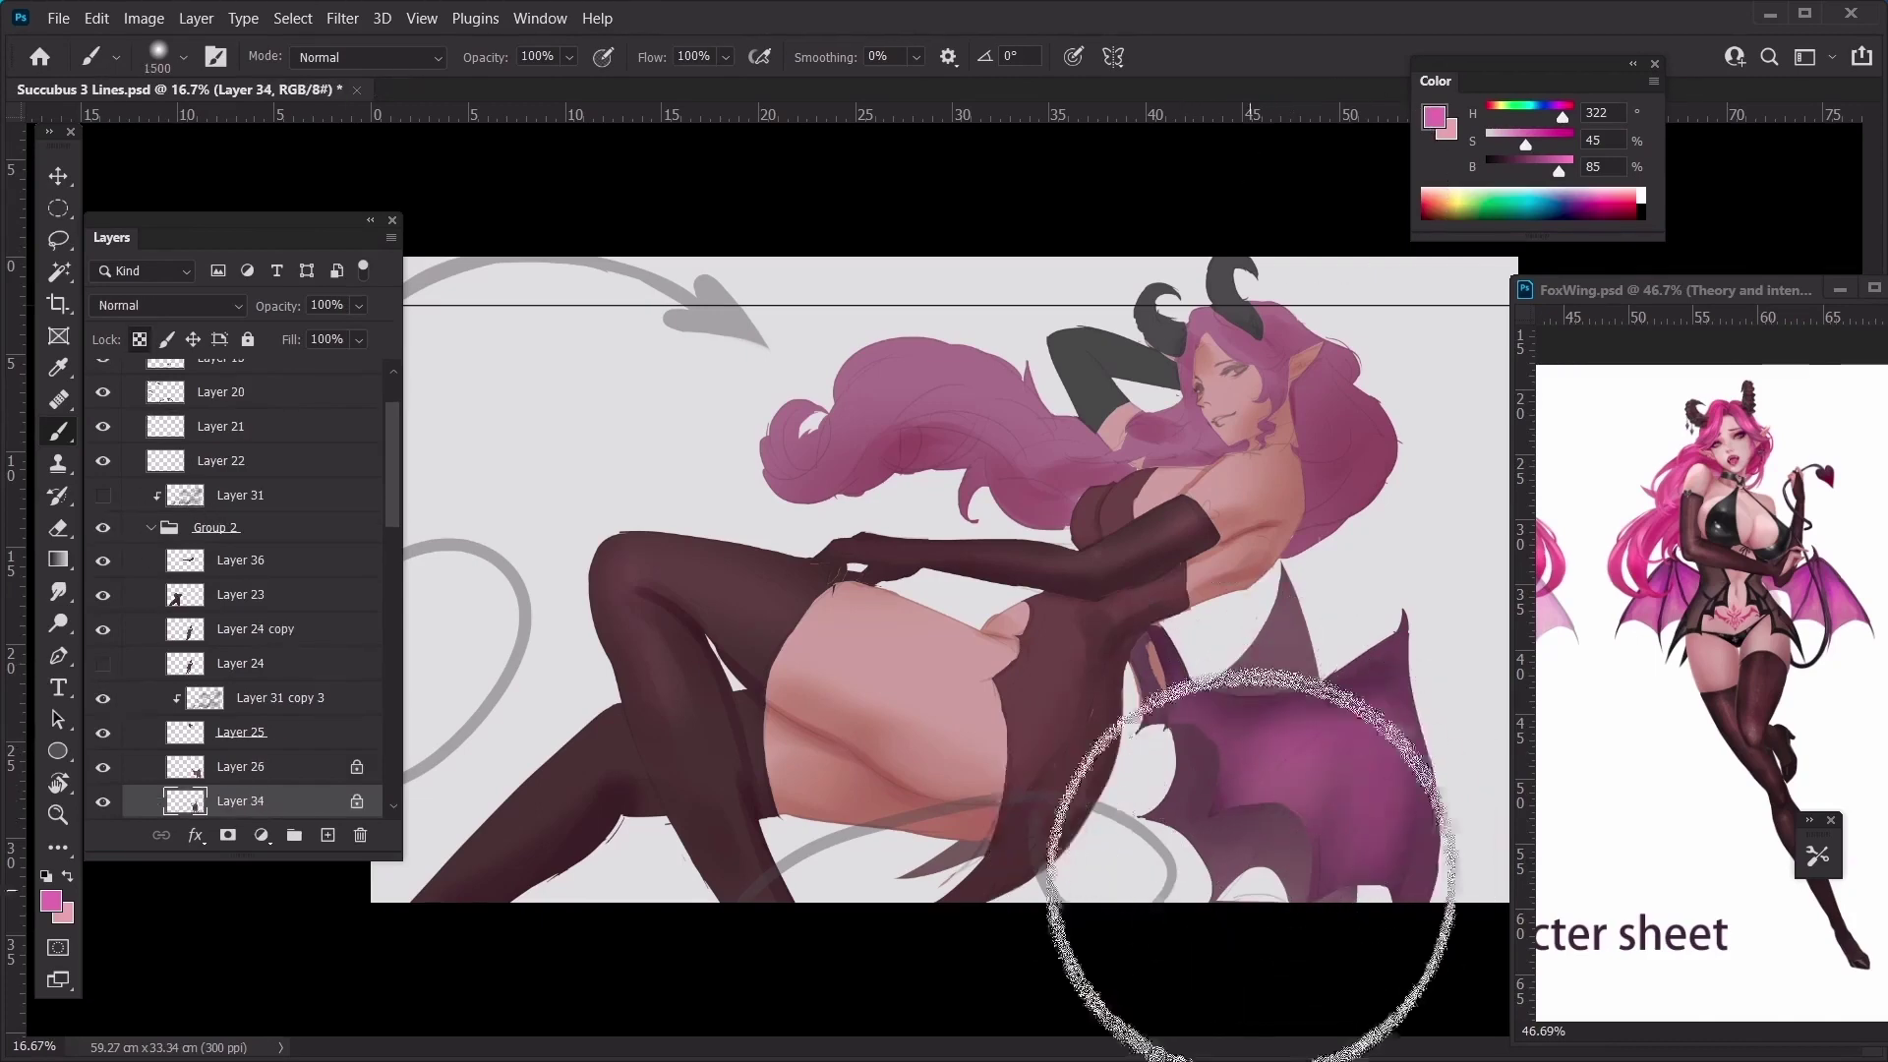
pyautogui.moveTo(1278, 750)
pyautogui.mouseDown()
pyautogui.moveTo(1278, 686)
pyautogui.moveTo(1184, 716)
pyautogui.mouseUp()
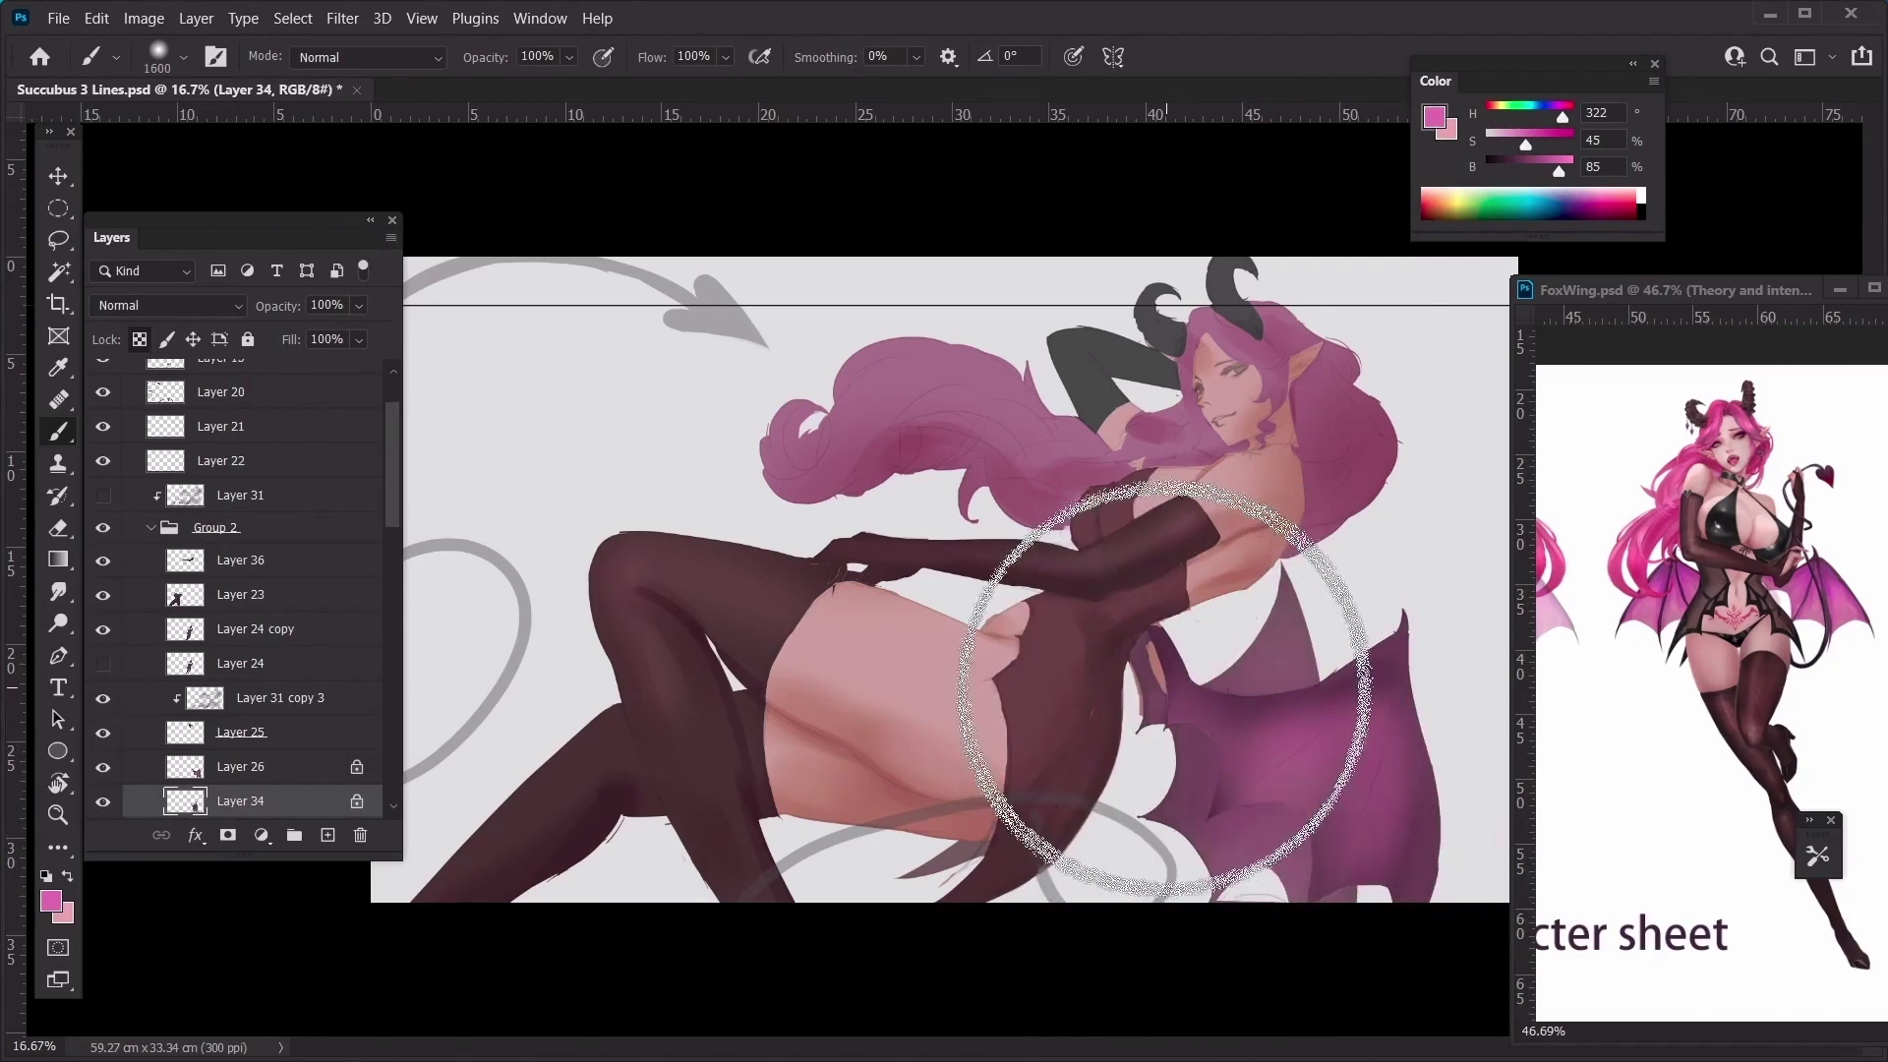
# Lasso and delete the stray skin color between the bodice and the wing on Layer 30
pyautogui.keyDown('ctrl'); pyautogui.click(1151, 688); pyautogui.keyUp('ctrl')
pyautogui.press('l')
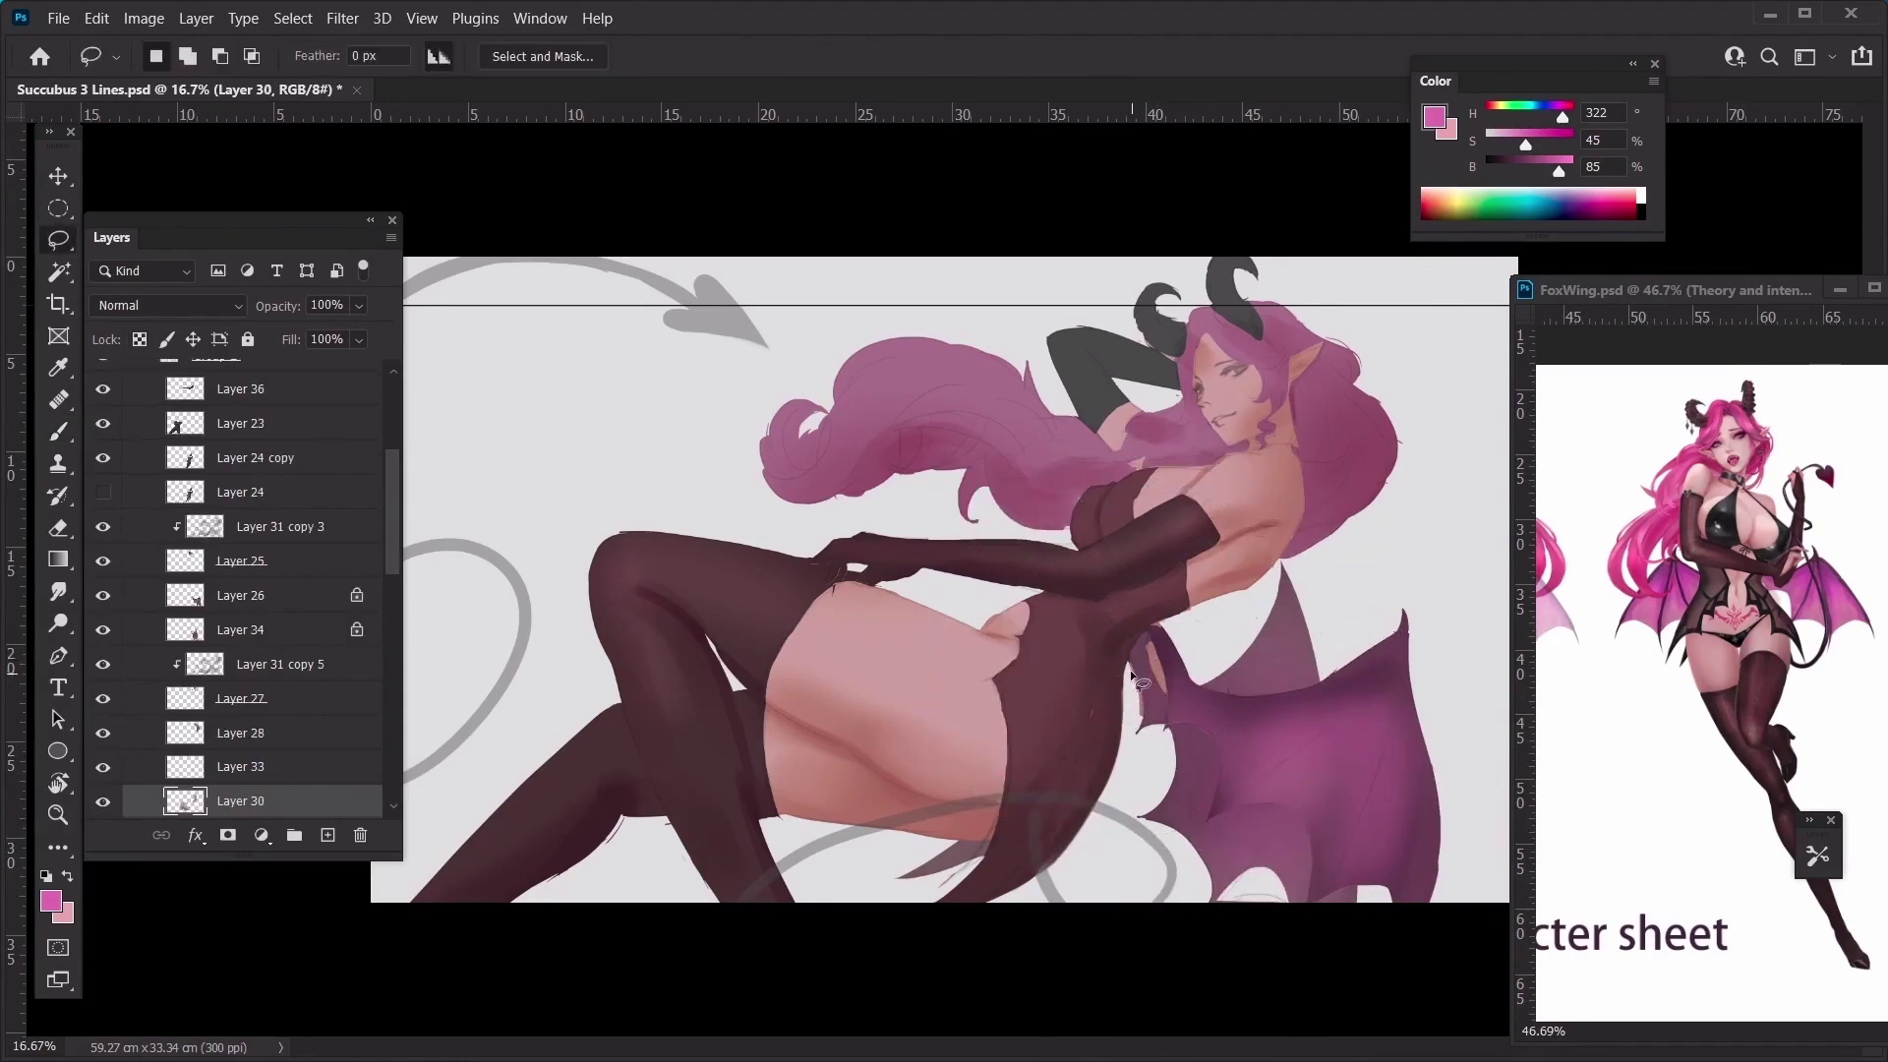
pyautogui.moveTo(1160, 626); pyautogui.dragTo(1170, 633)
pyautogui.press('Delete')
pyautogui.hotkey('ctrl', 'd')
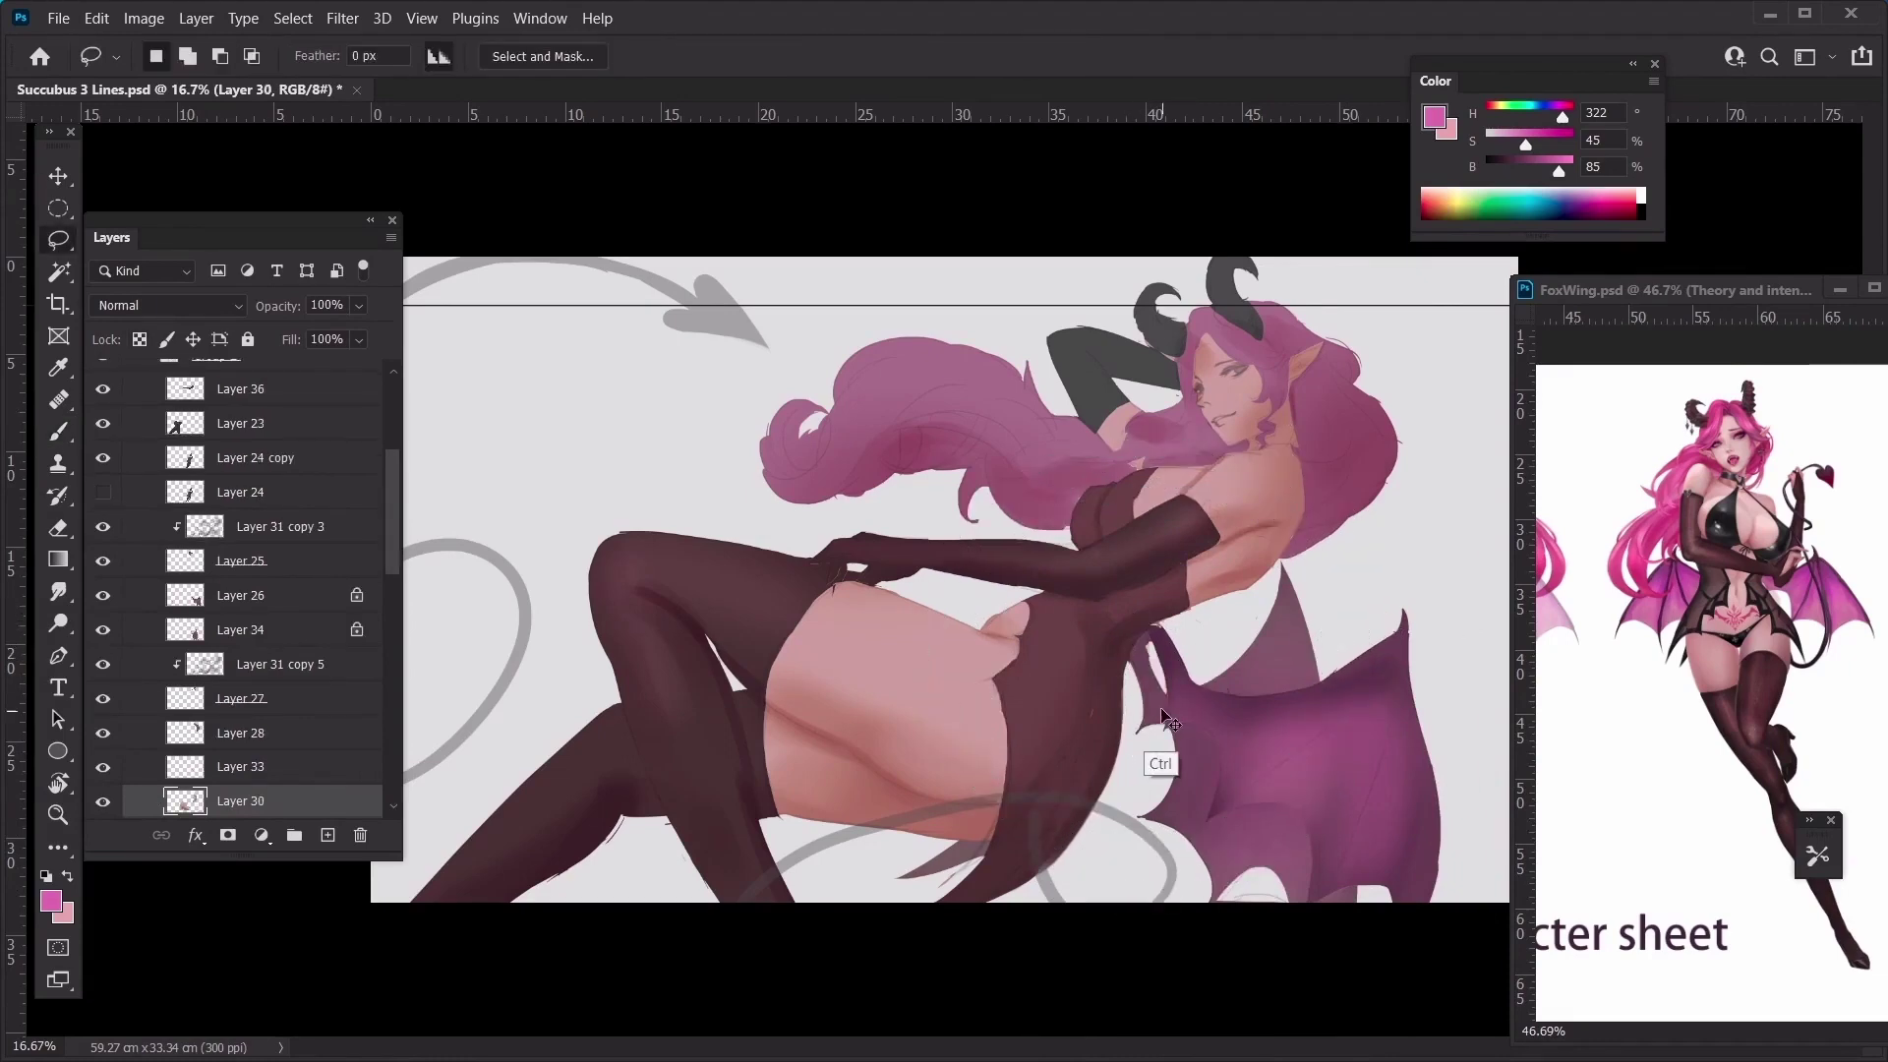
# Lighten the wing parts on Layer 34 with the sampled light gray background color, using a soft brush of 2100 to 2200 px
pyautogui.keyDown('ctrl'); pyautogui.click(1155, 704); pyautogui.keyUp('ctrl')
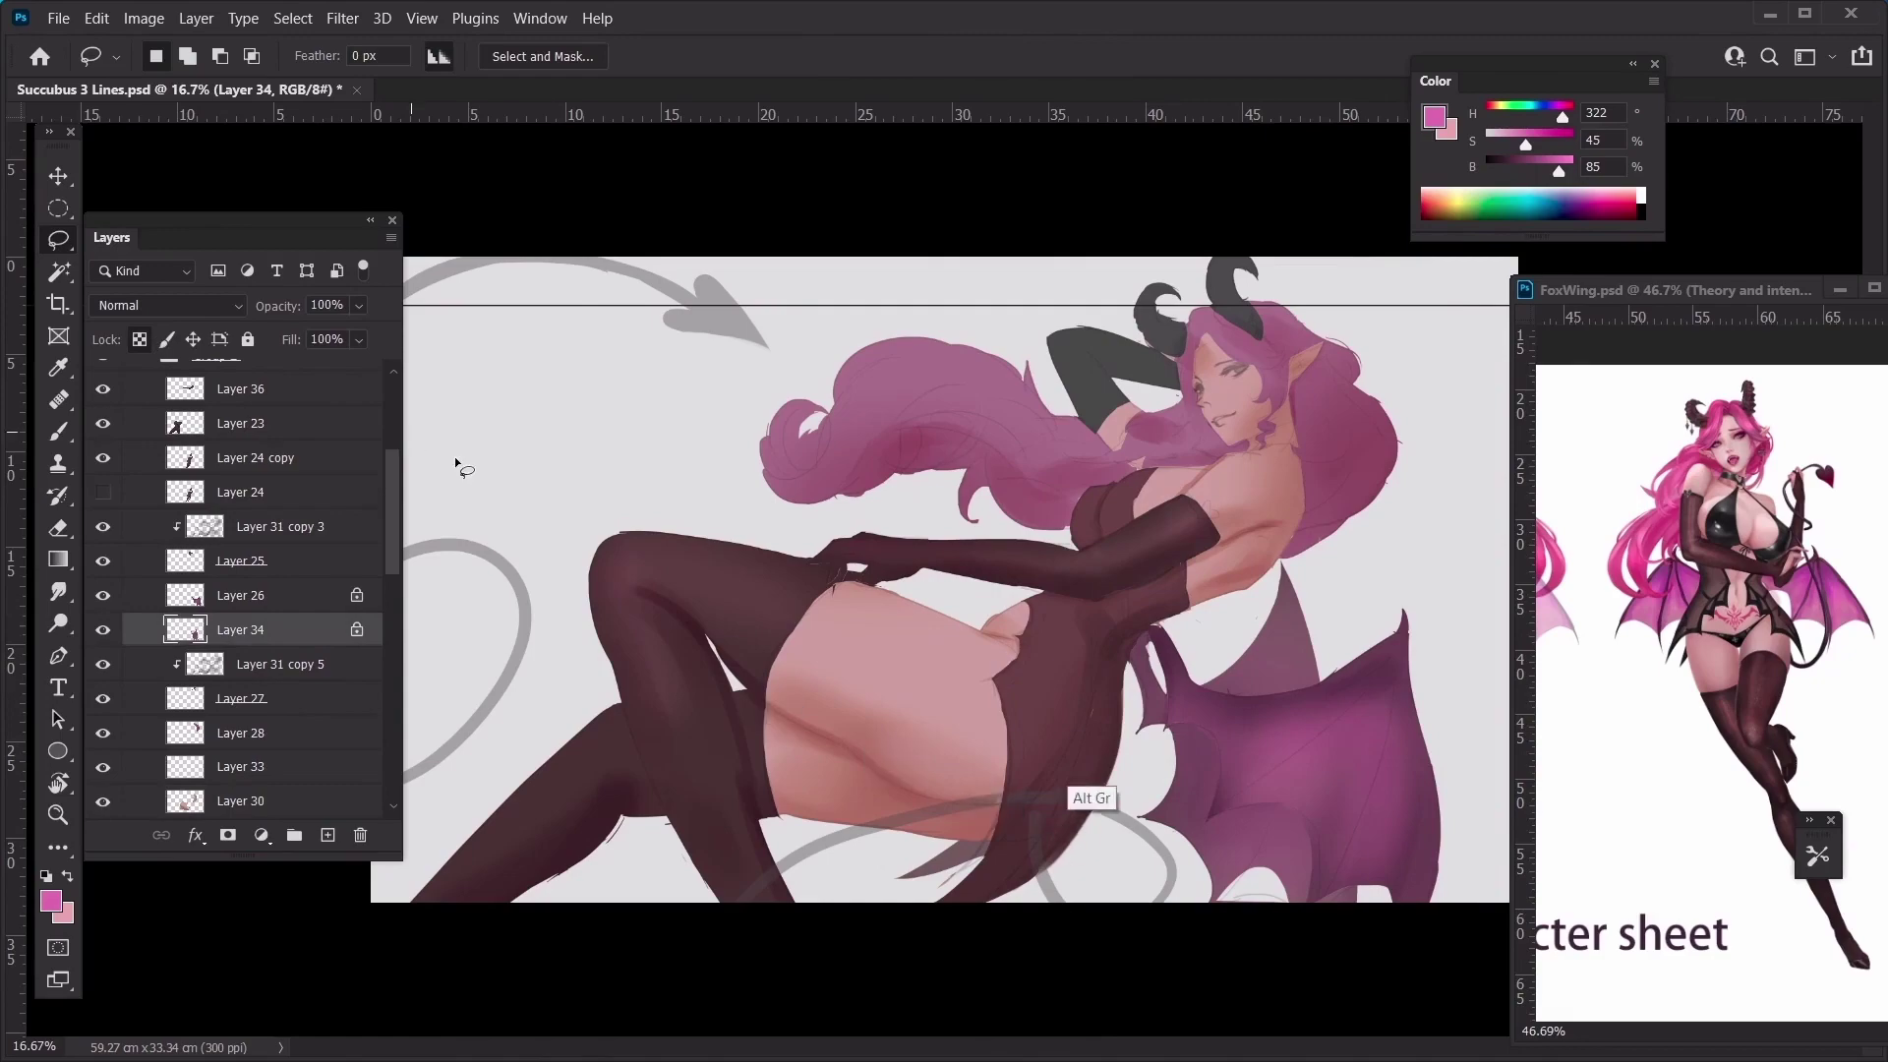
pyautogui.press('b')
pyautogui.keyDown('alt'); pyautogui.click(1159, 745); pyautogui.keyUp('alt')
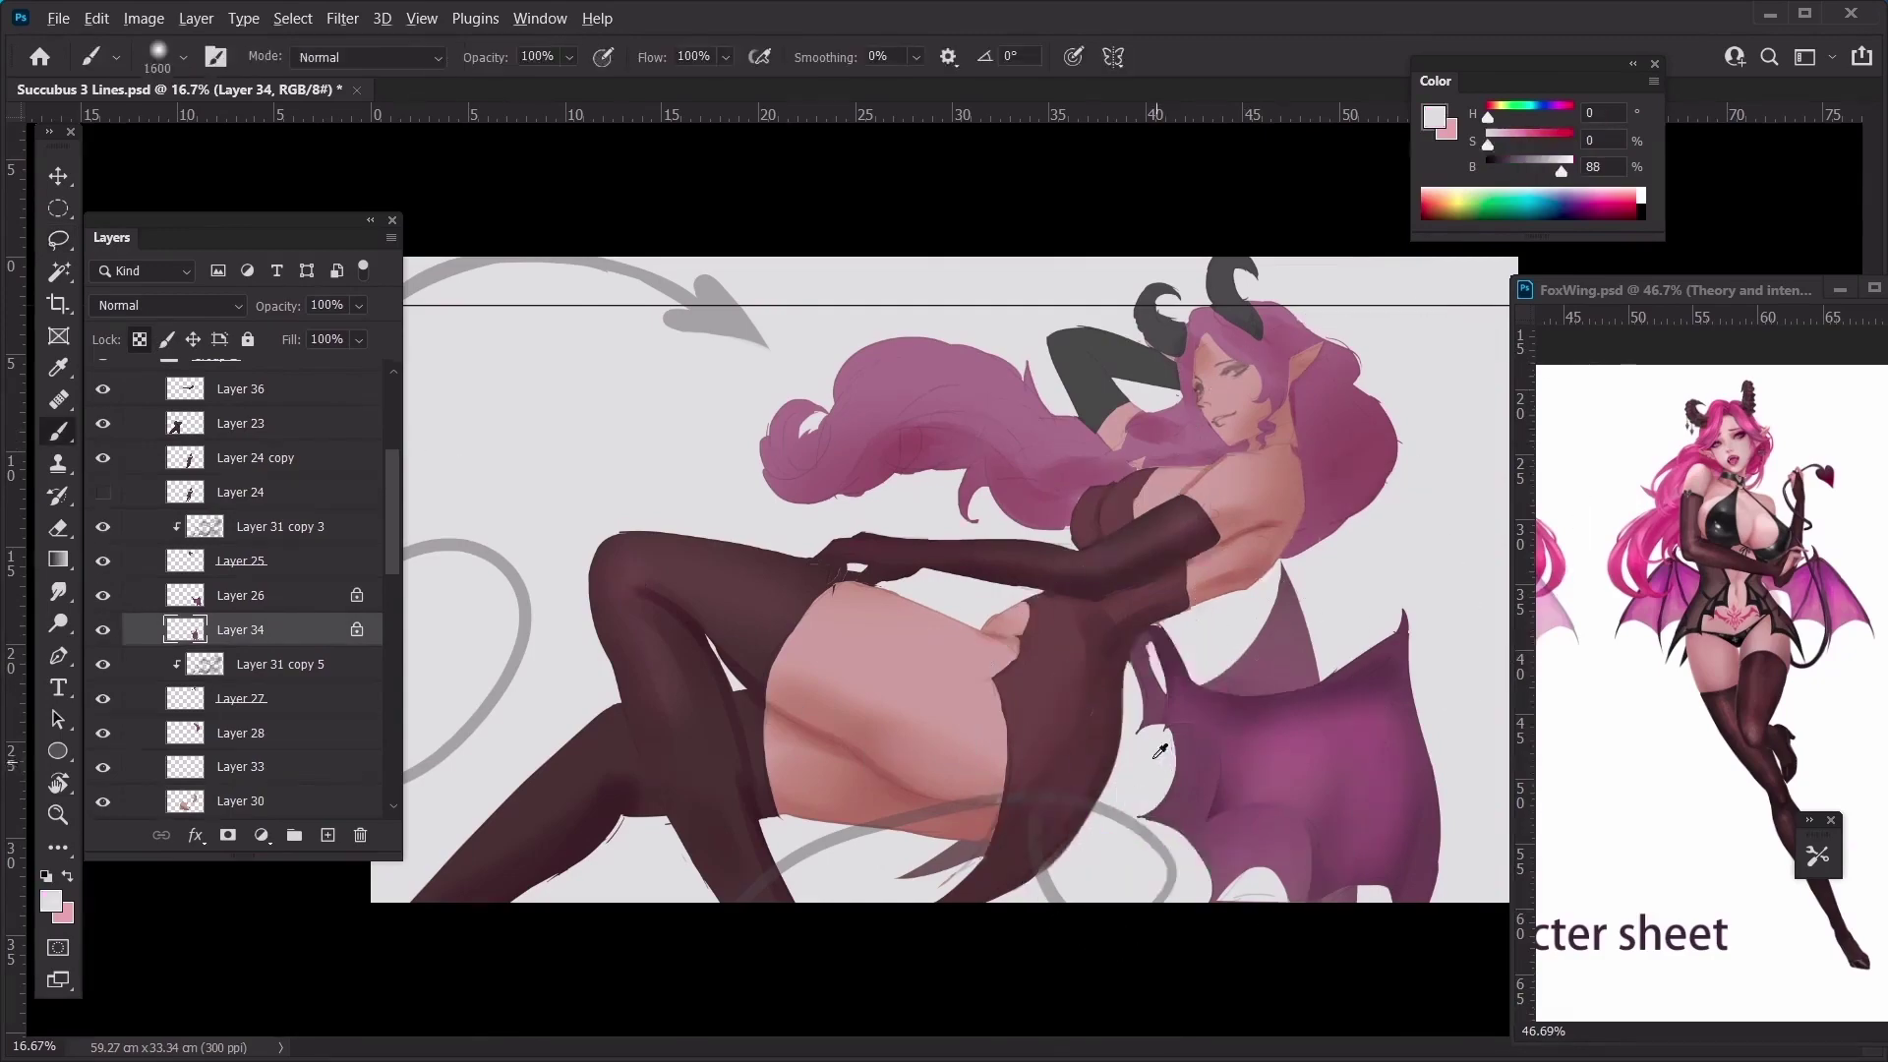
pyautogui.press(']')
pyautogui.press(']')
pyautogui.press(']')
pyautogui.press(']')
pyautogui.press(']')
pyautogui.moveTo(1295, 777); pyautogui.dragTo(1204, 716)
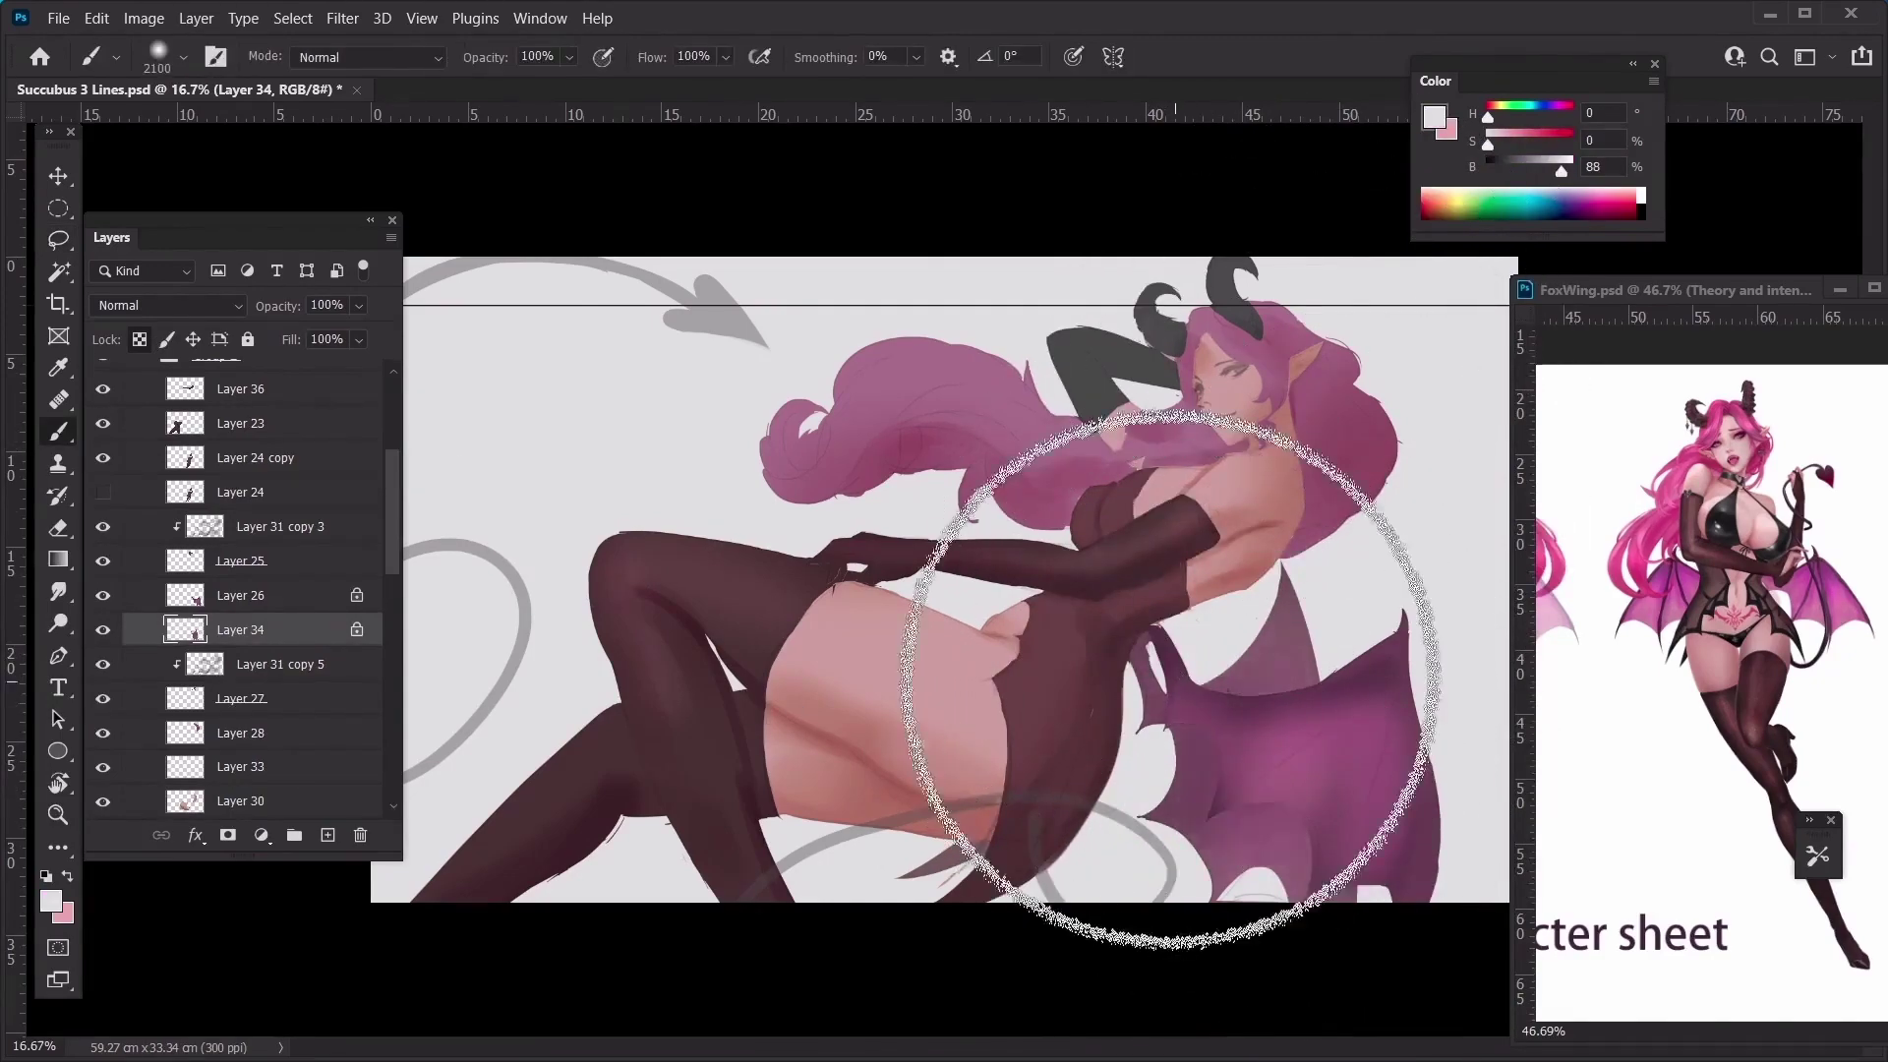
pyautogui.press(']')
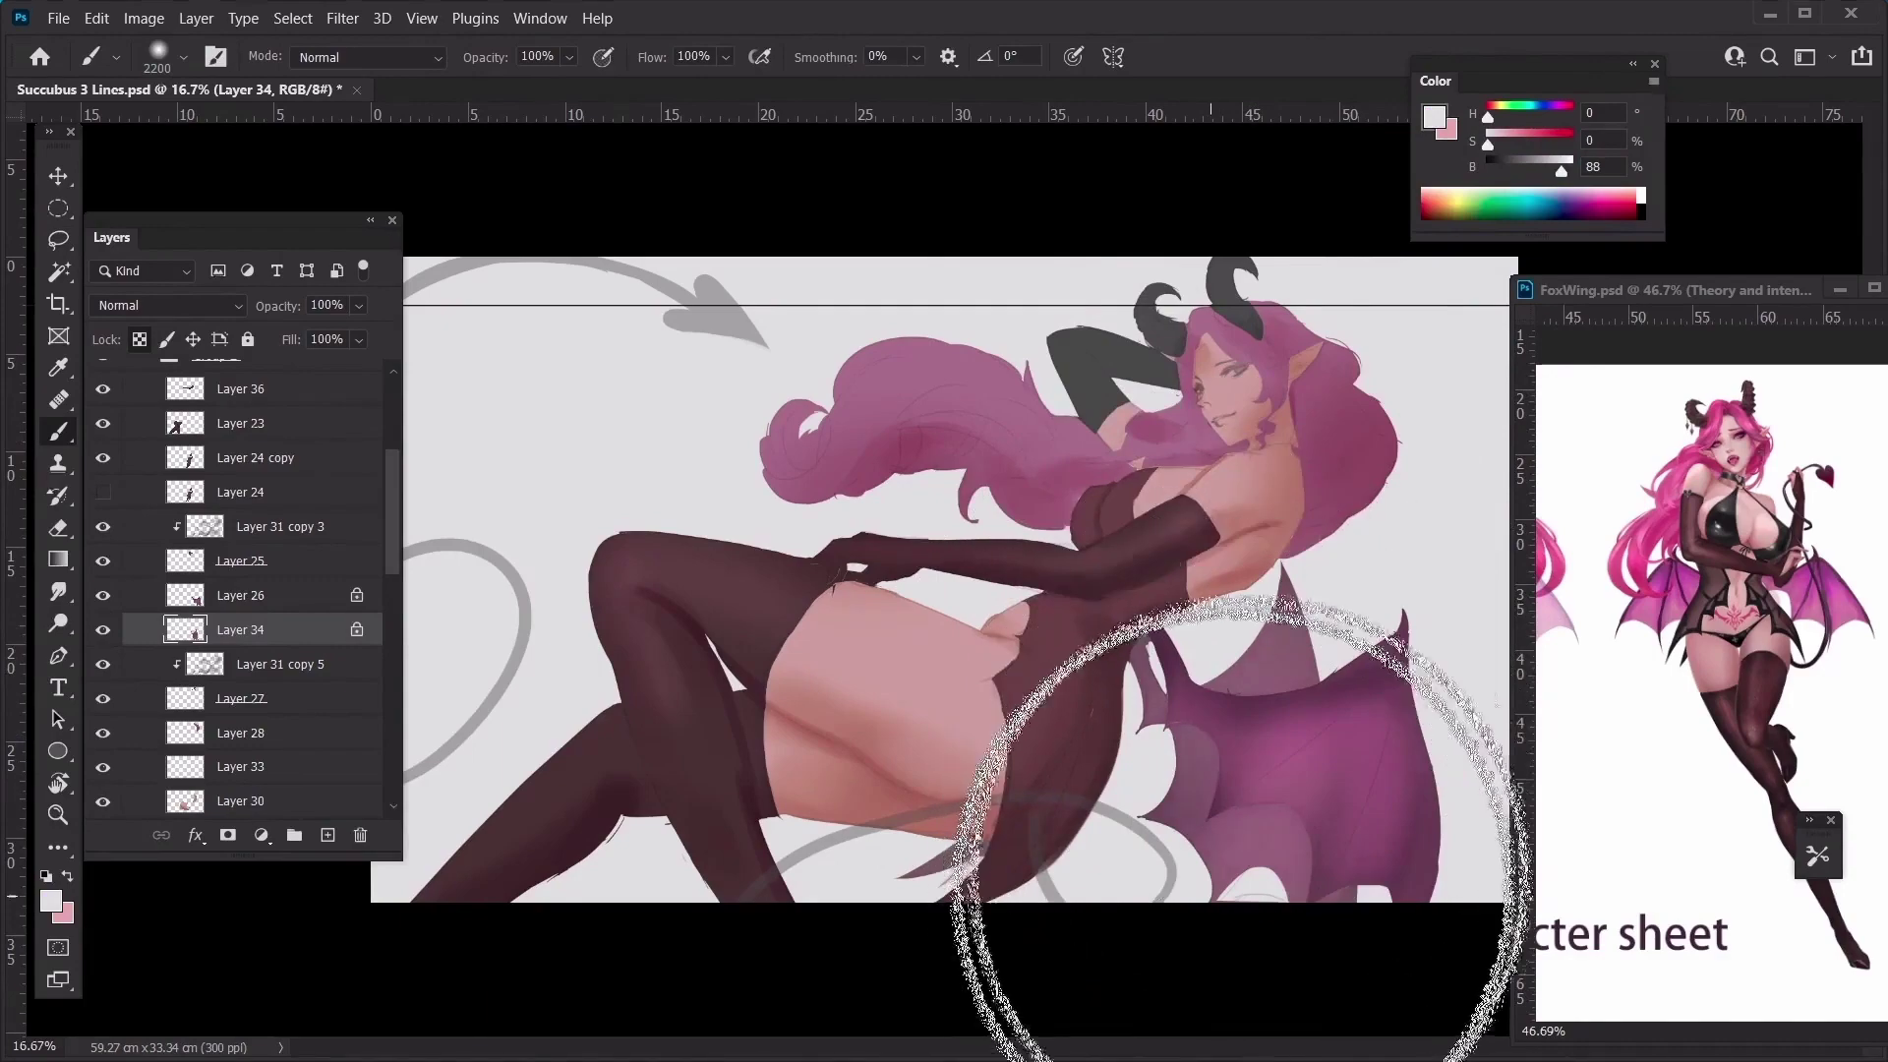
pyautogui.press('[')
pyautogui.press('[')
pyautogui.press('[')
pyautogui.press('[')
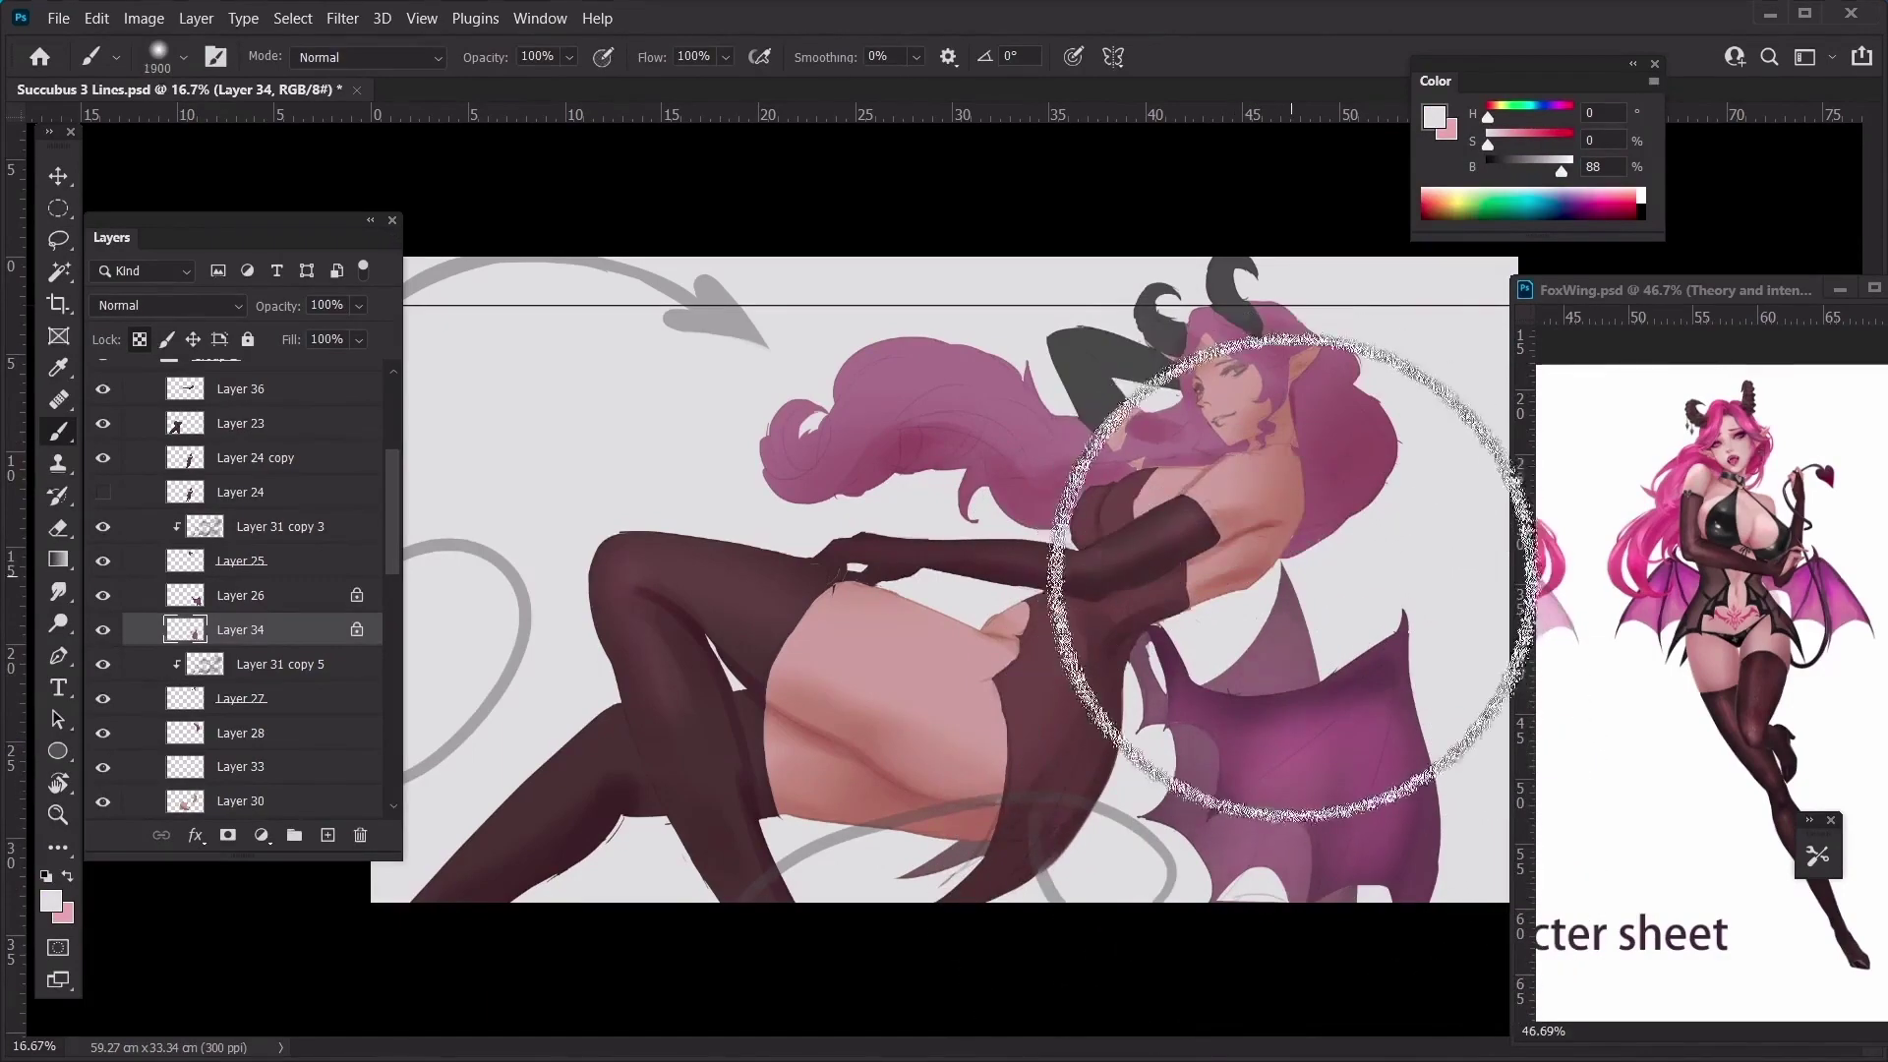
# Try a color adjustment on the back hair on Layer 28
pyautogui.keyDown('ctrl'); pyautogui.click(1343, 464); pyautogui.keyUp('ctrl')
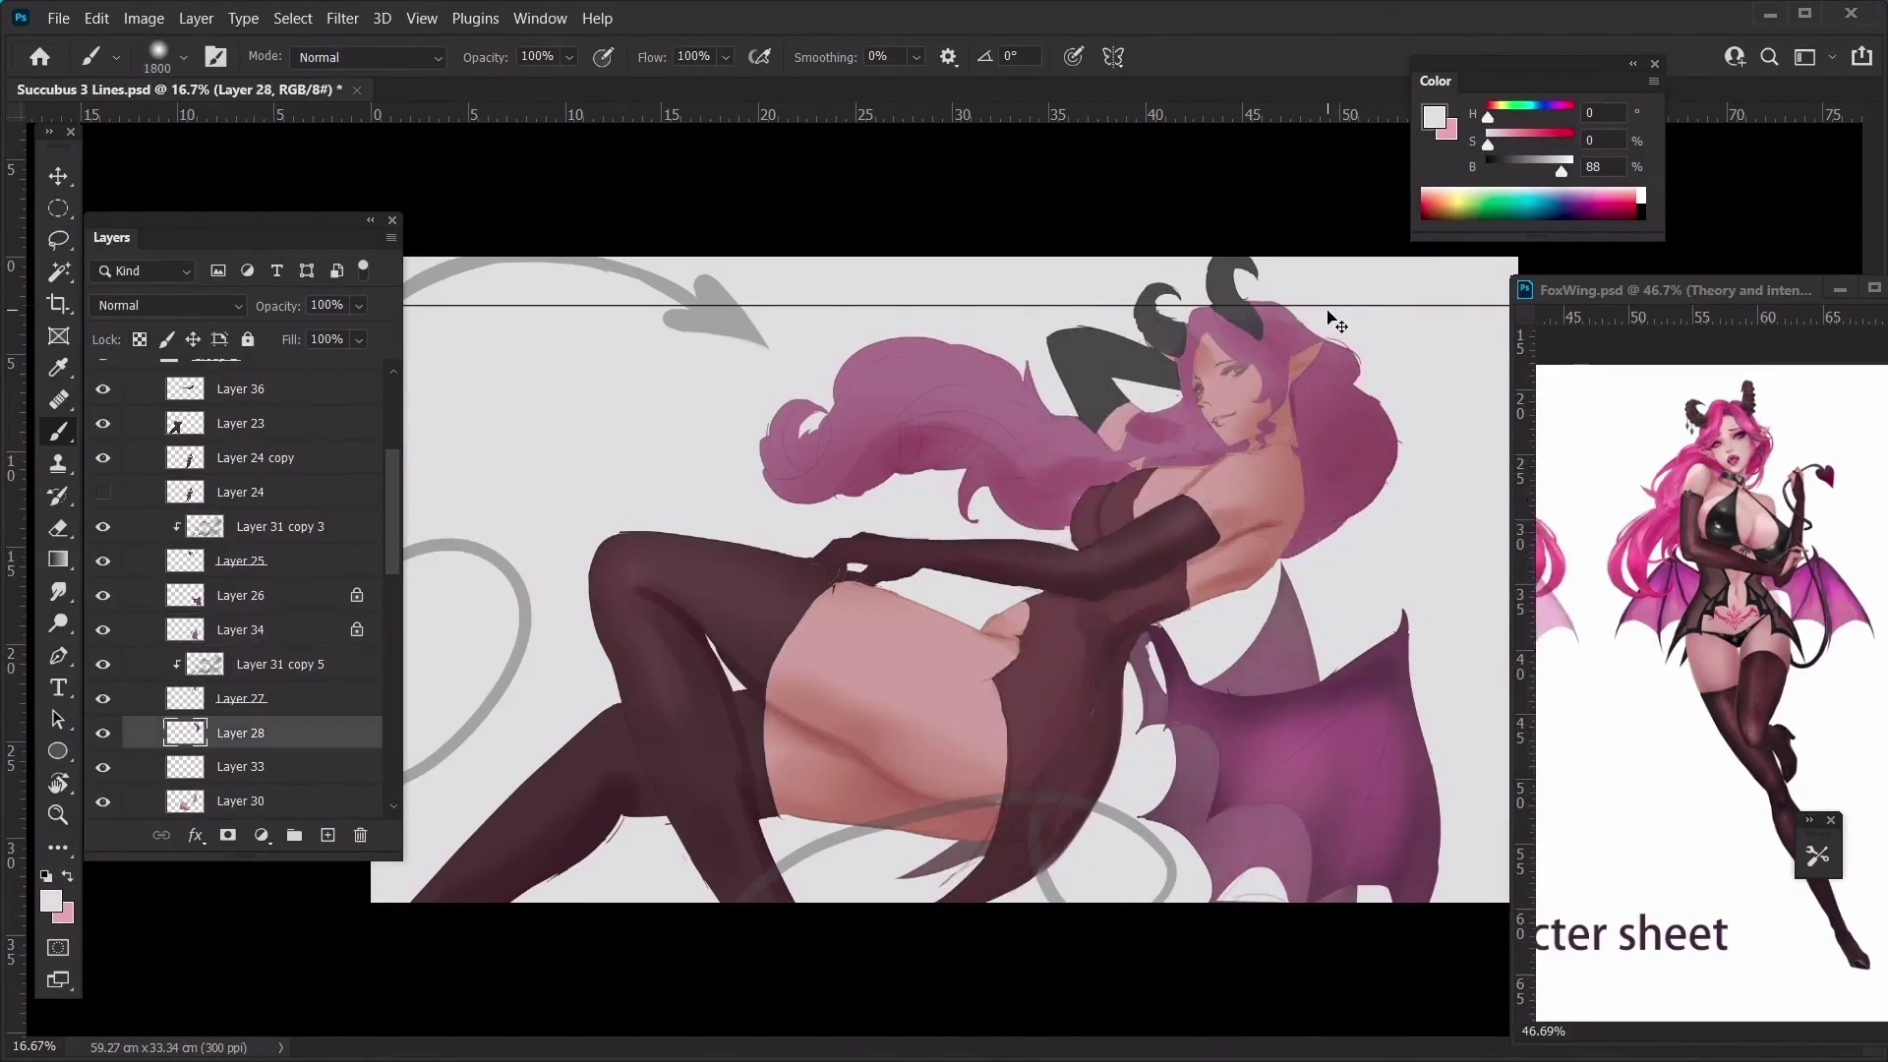
pyautogui.hotkey('ctrl', 'b')
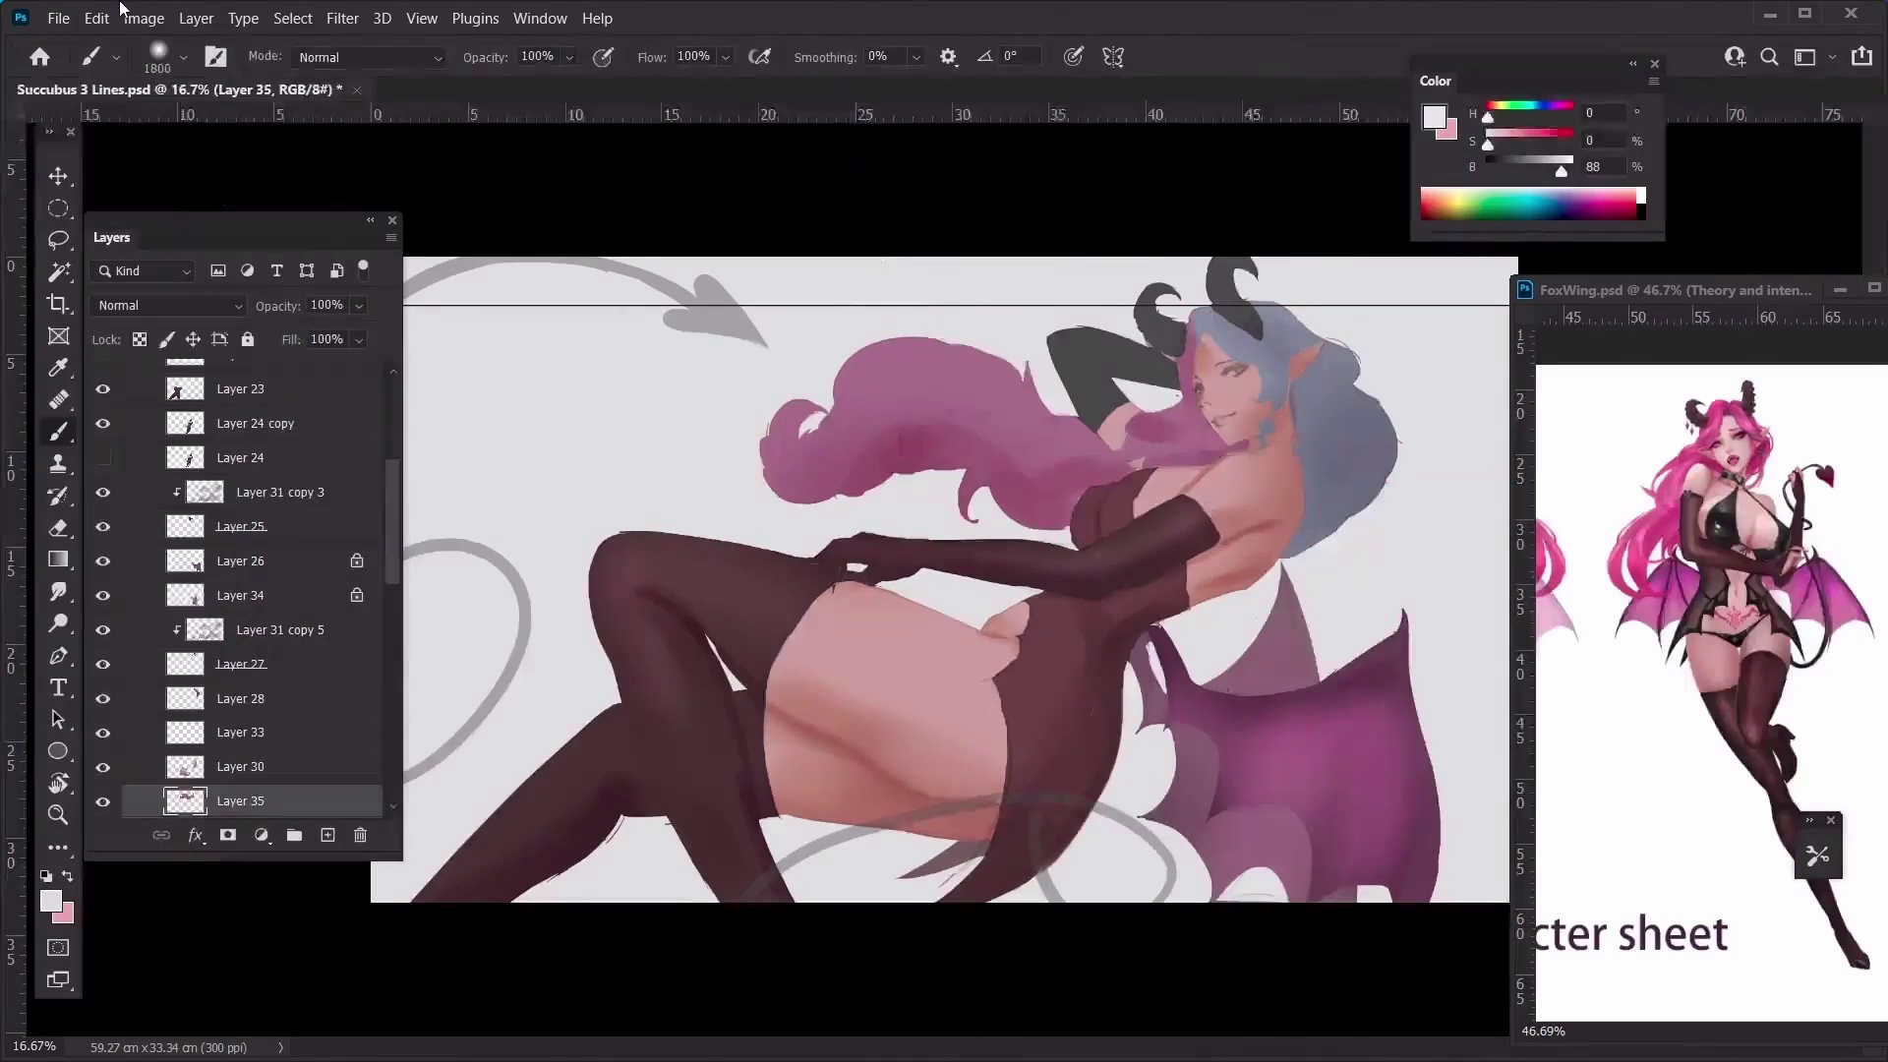
pyautogui.click(124, 11)
pyautogui.moveTo(1103, 432)
pyautogui.mouseDown()
pyautogui.moveTo(1170, 393)
pyautogui.moveTo(1117, 337)
pyautogui.moveTo(990, 442)
pyautogui.moveTo(1012, 446)
pyautogui.mouseUp()
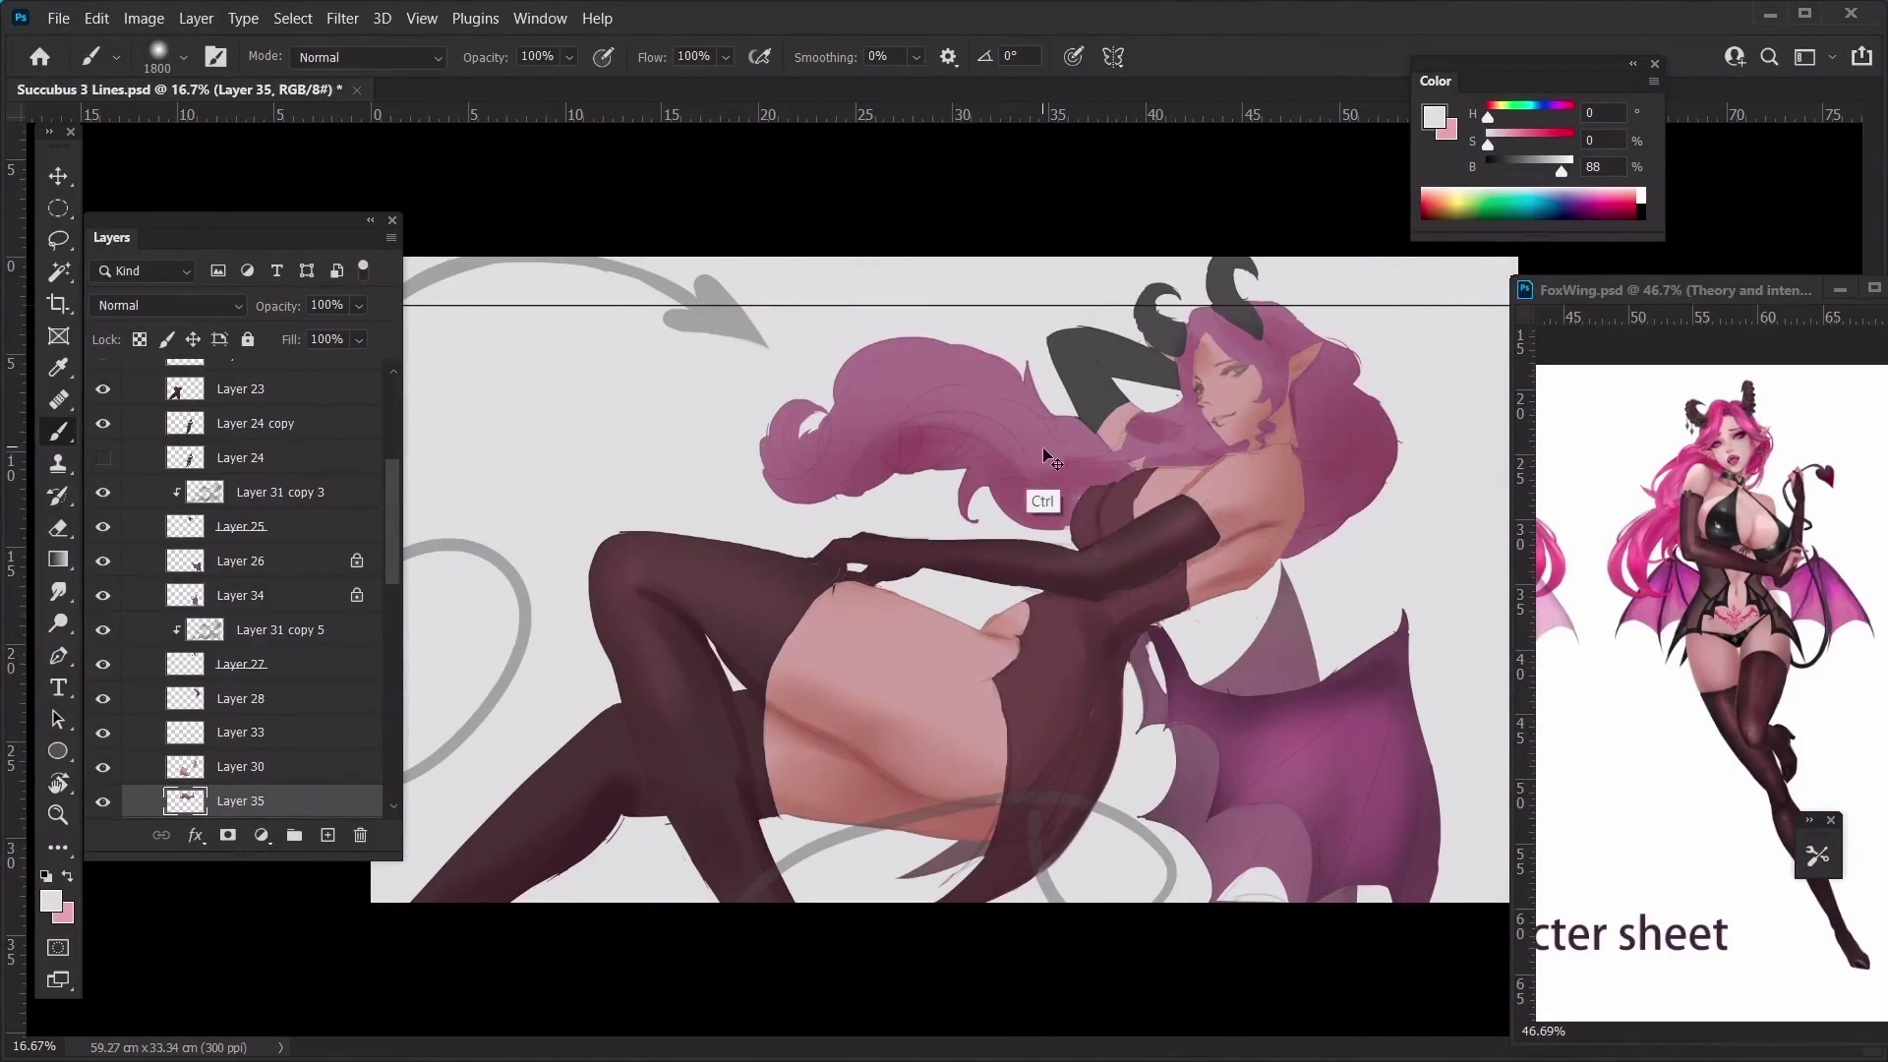
# Shift the flowing hair on Layer 35 to red +27 and slightly toward magenta with Color Balance, and recolor Layer 28's back hair to match
pyautogui.hotkey('ctrl', 'b')
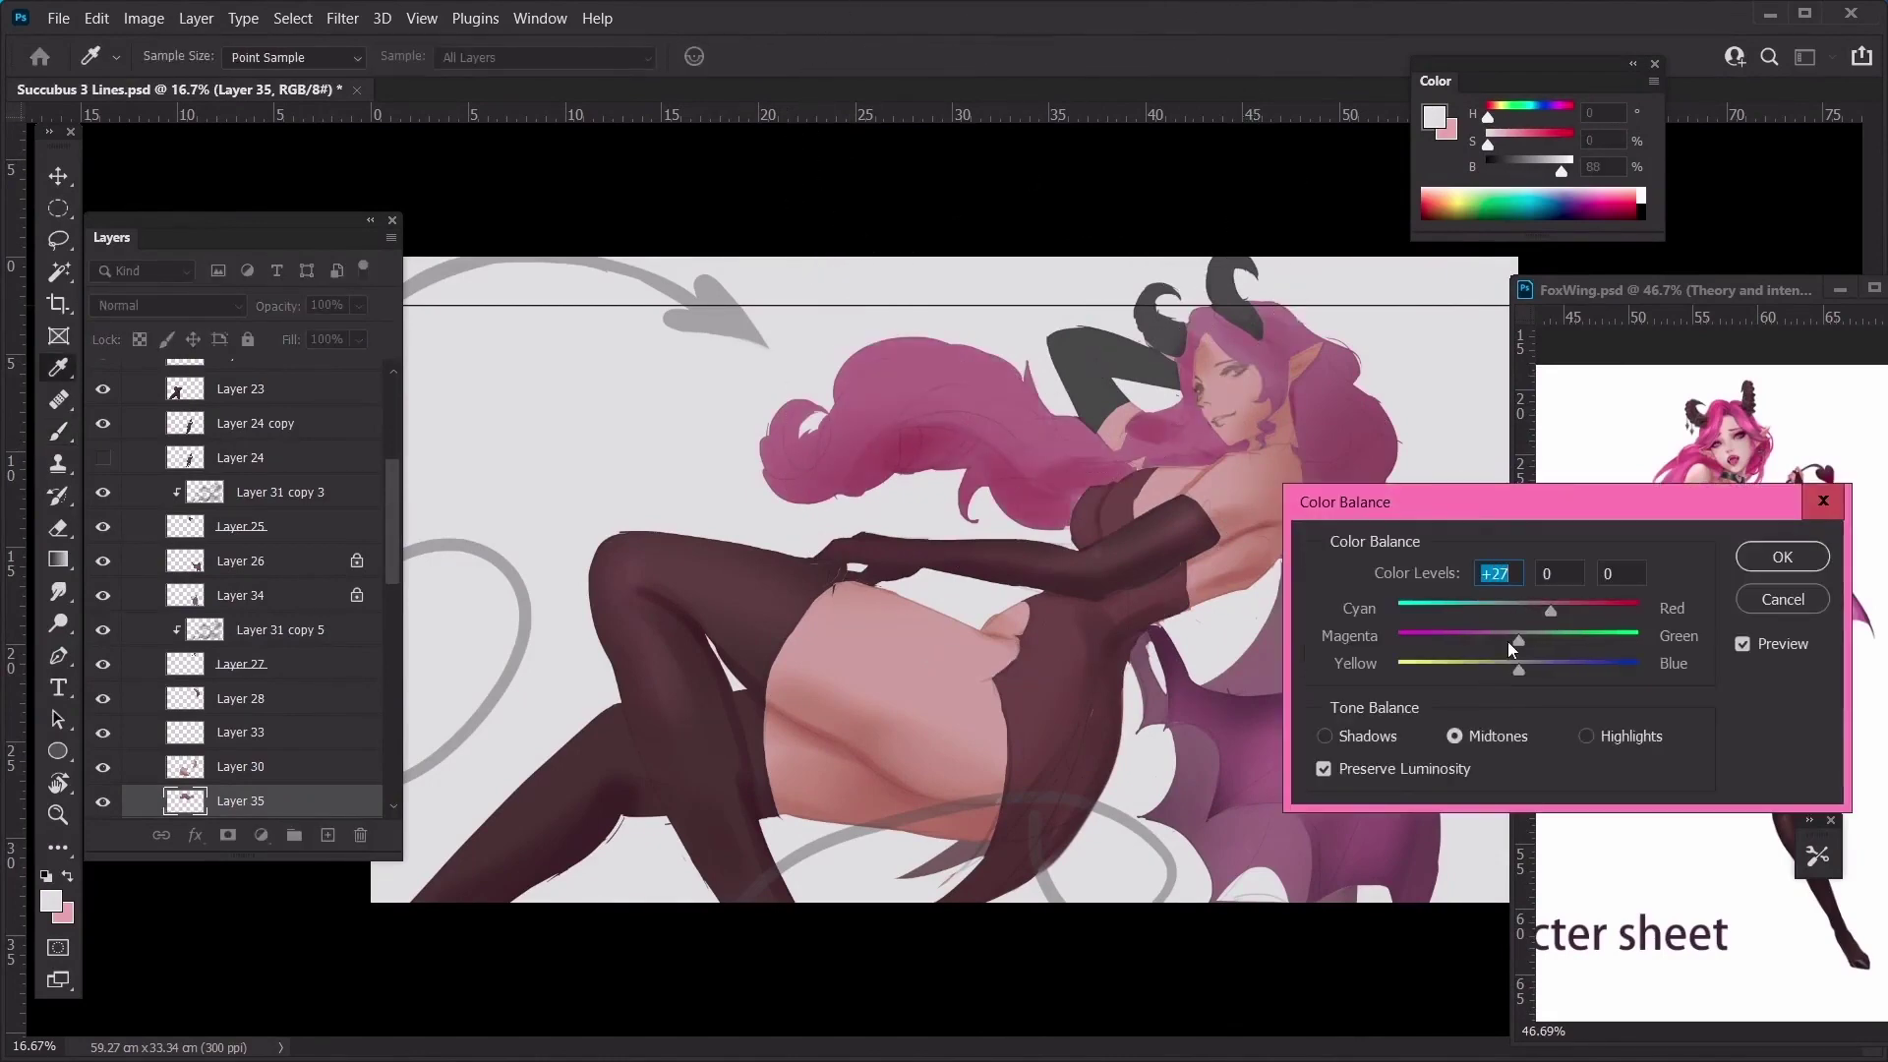
pyautogui.moveTo(1507, 641); pyautogui.dragTo(1501, 643)
pyautogui.press('Return')
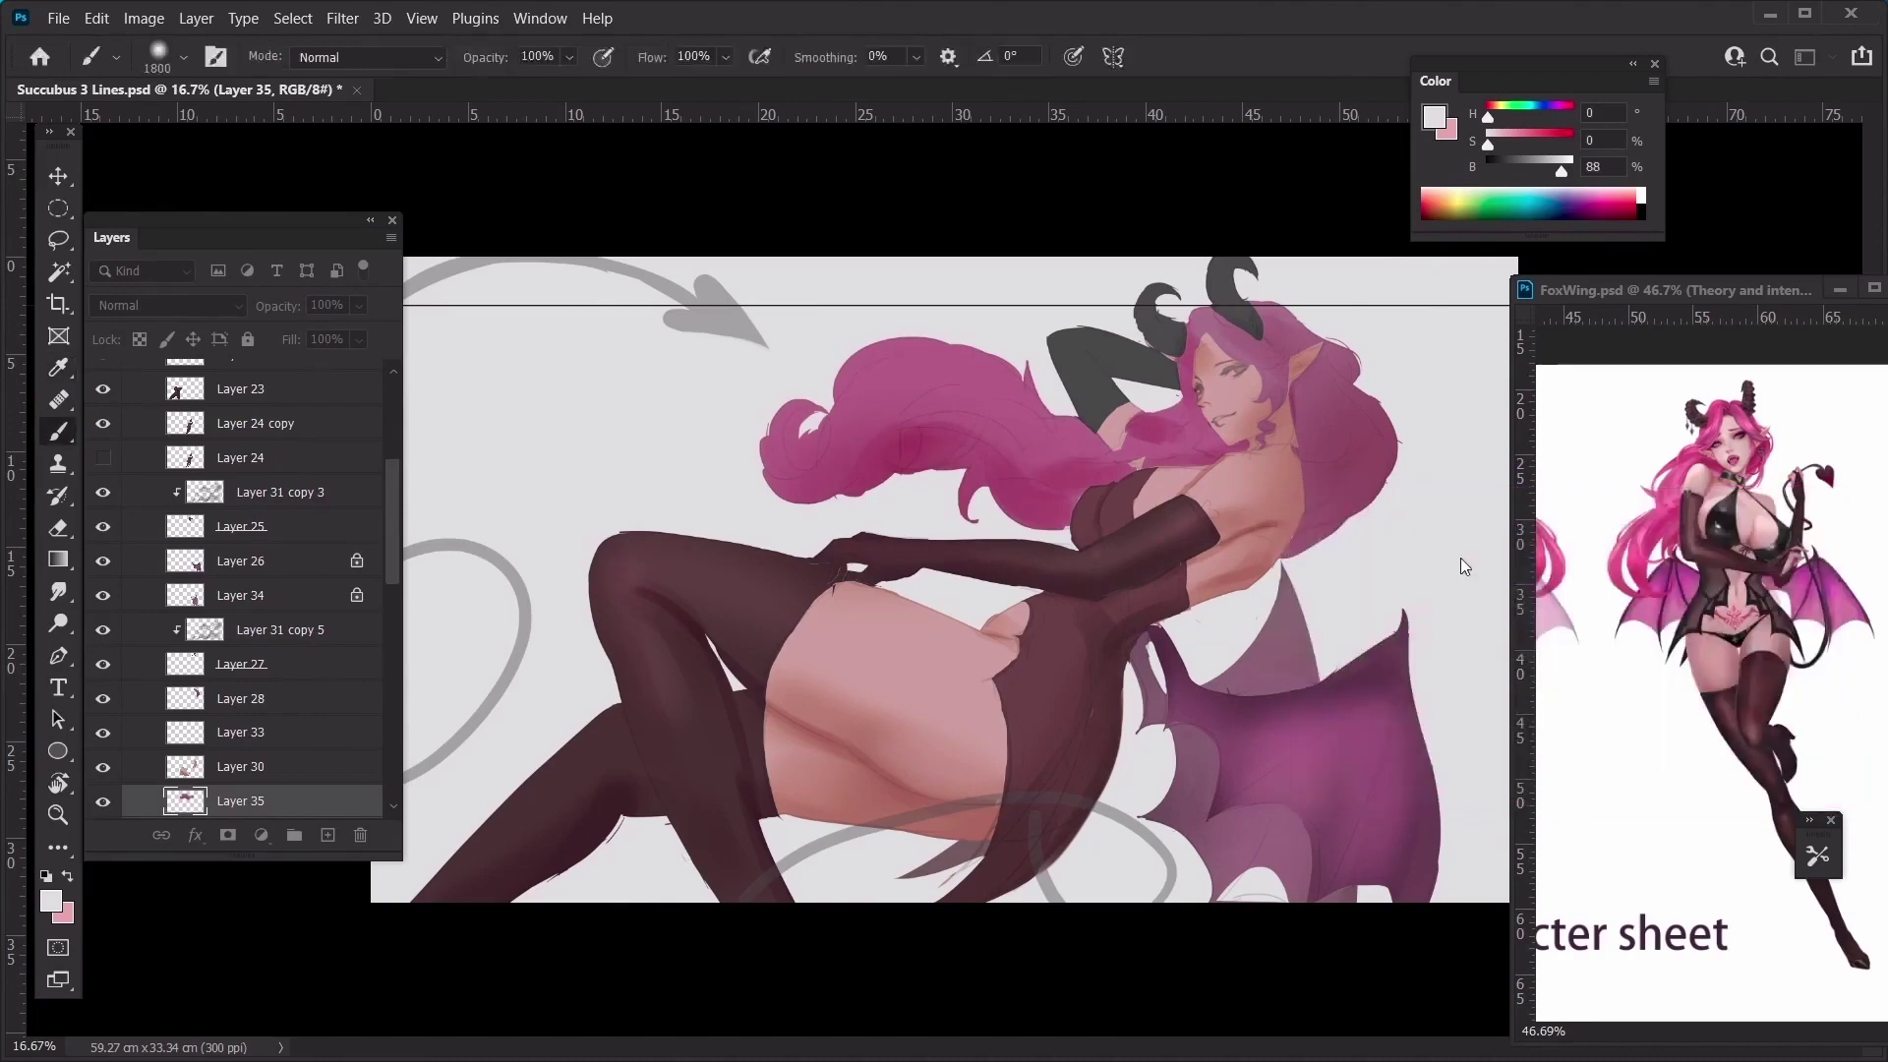
pyautogui.keyDown('ctrl'); pyautogui.click(1366, 516); pyautogui.keyUp('ctrl')
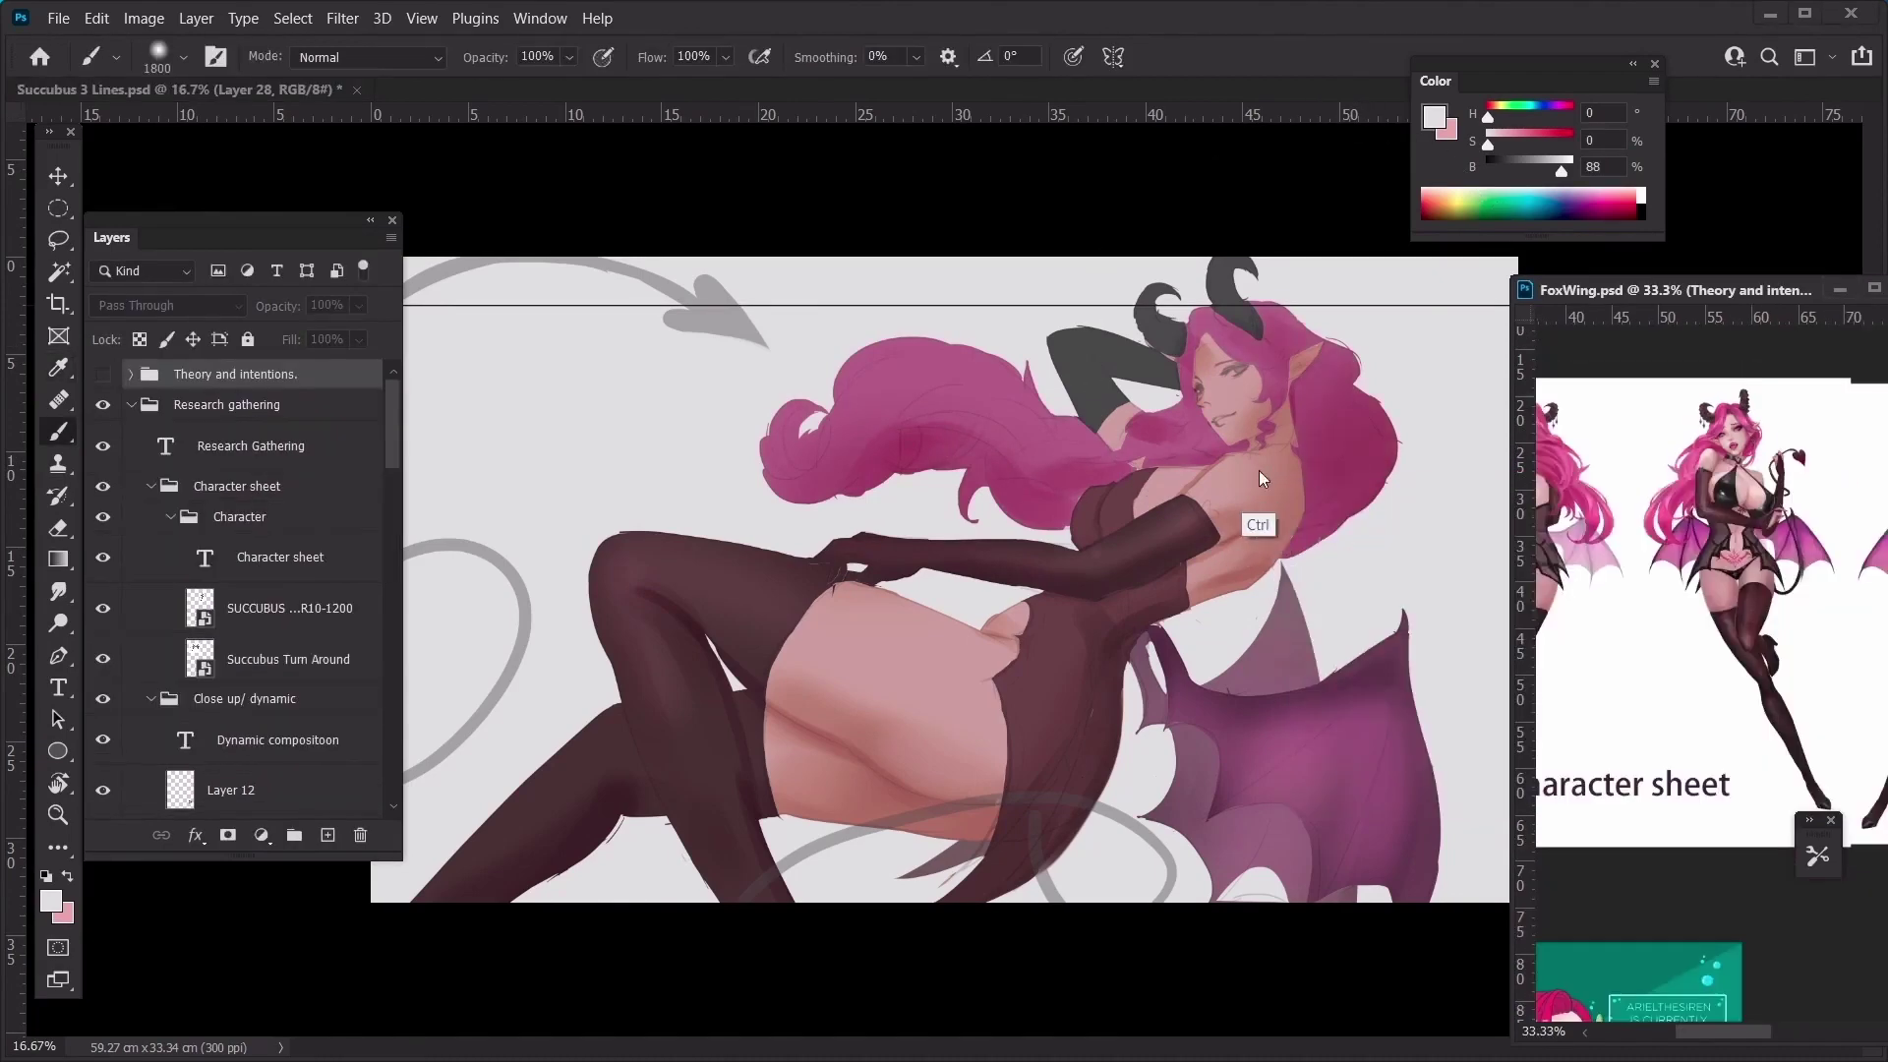
# Add a new empty layer above Layer 30 and toggle Layer 33's visibility off and on to check the facial line art
pyautogui.keyDown('ctrl'); pyautogui.click(1260, 472); pyautogui.keyUp('ctrl')
pyautogui.hotkey('ctrl', '+')
pyautogui.hotkey('ctrl', '+')
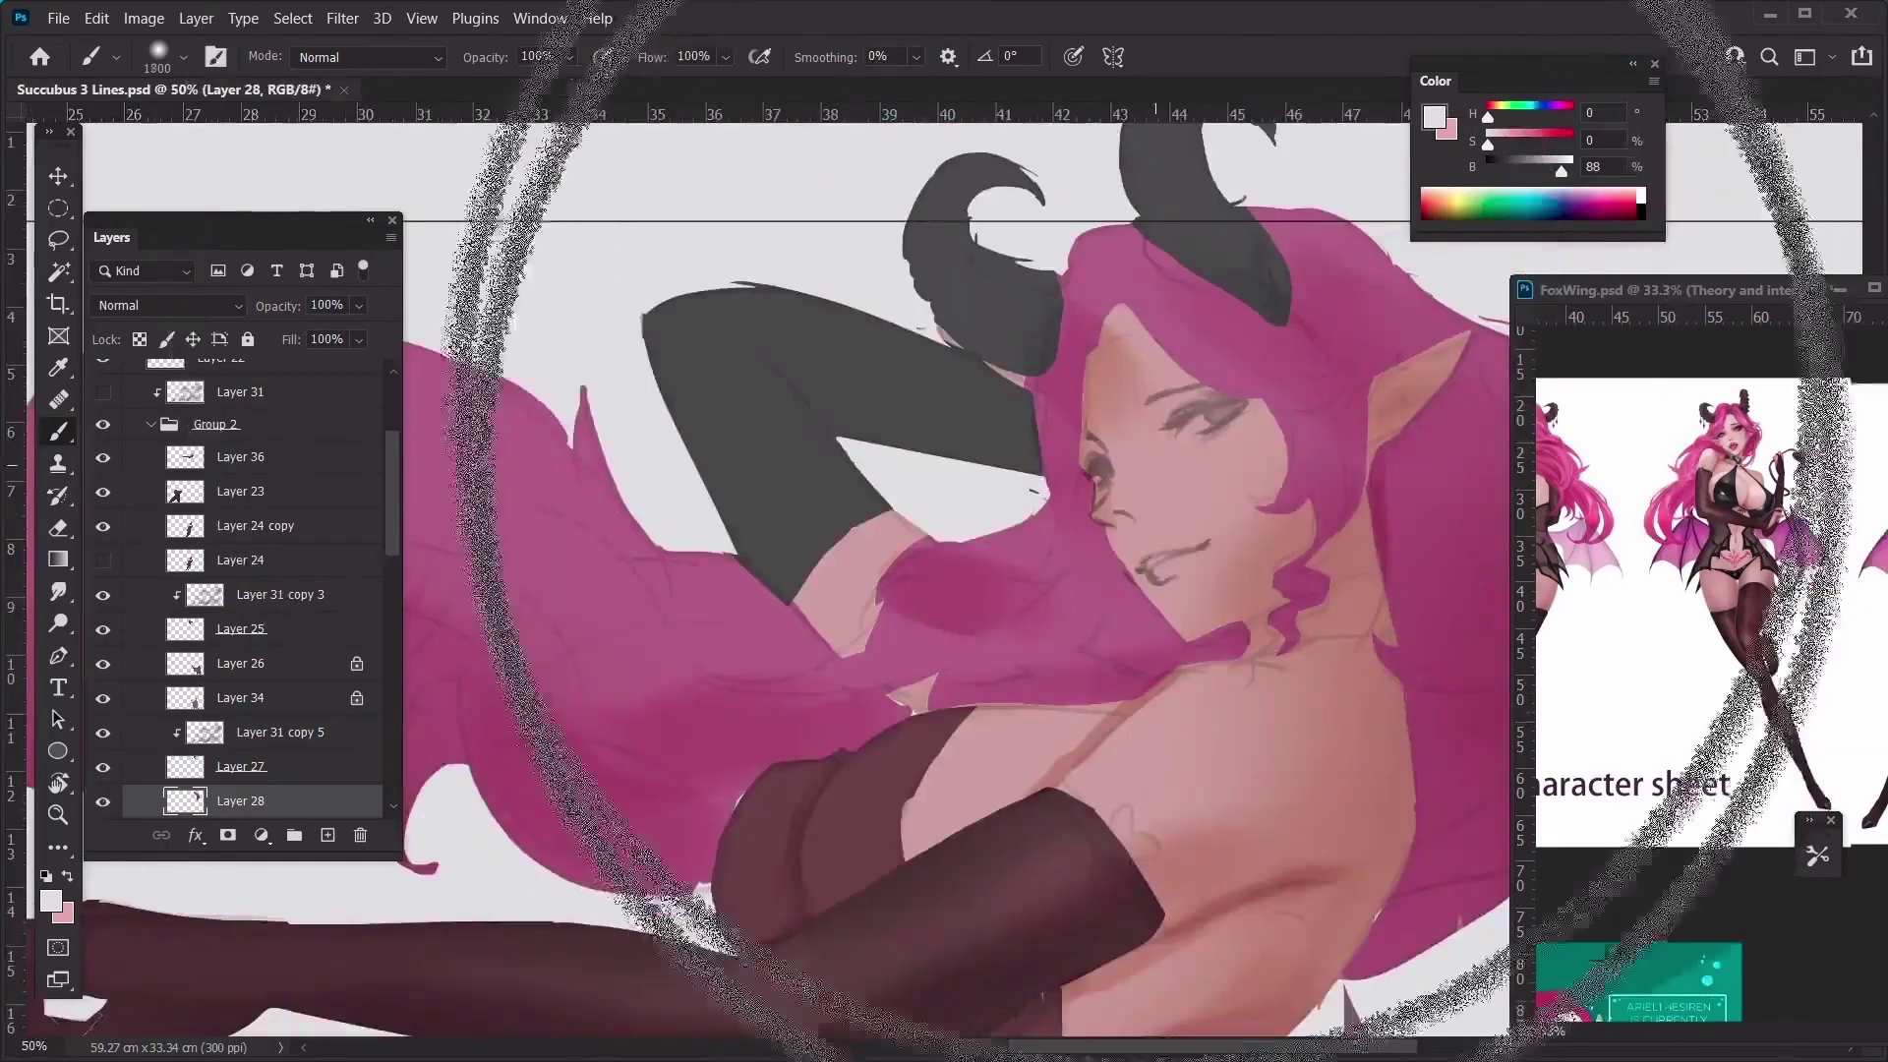
pyautogui.click(375, 701)
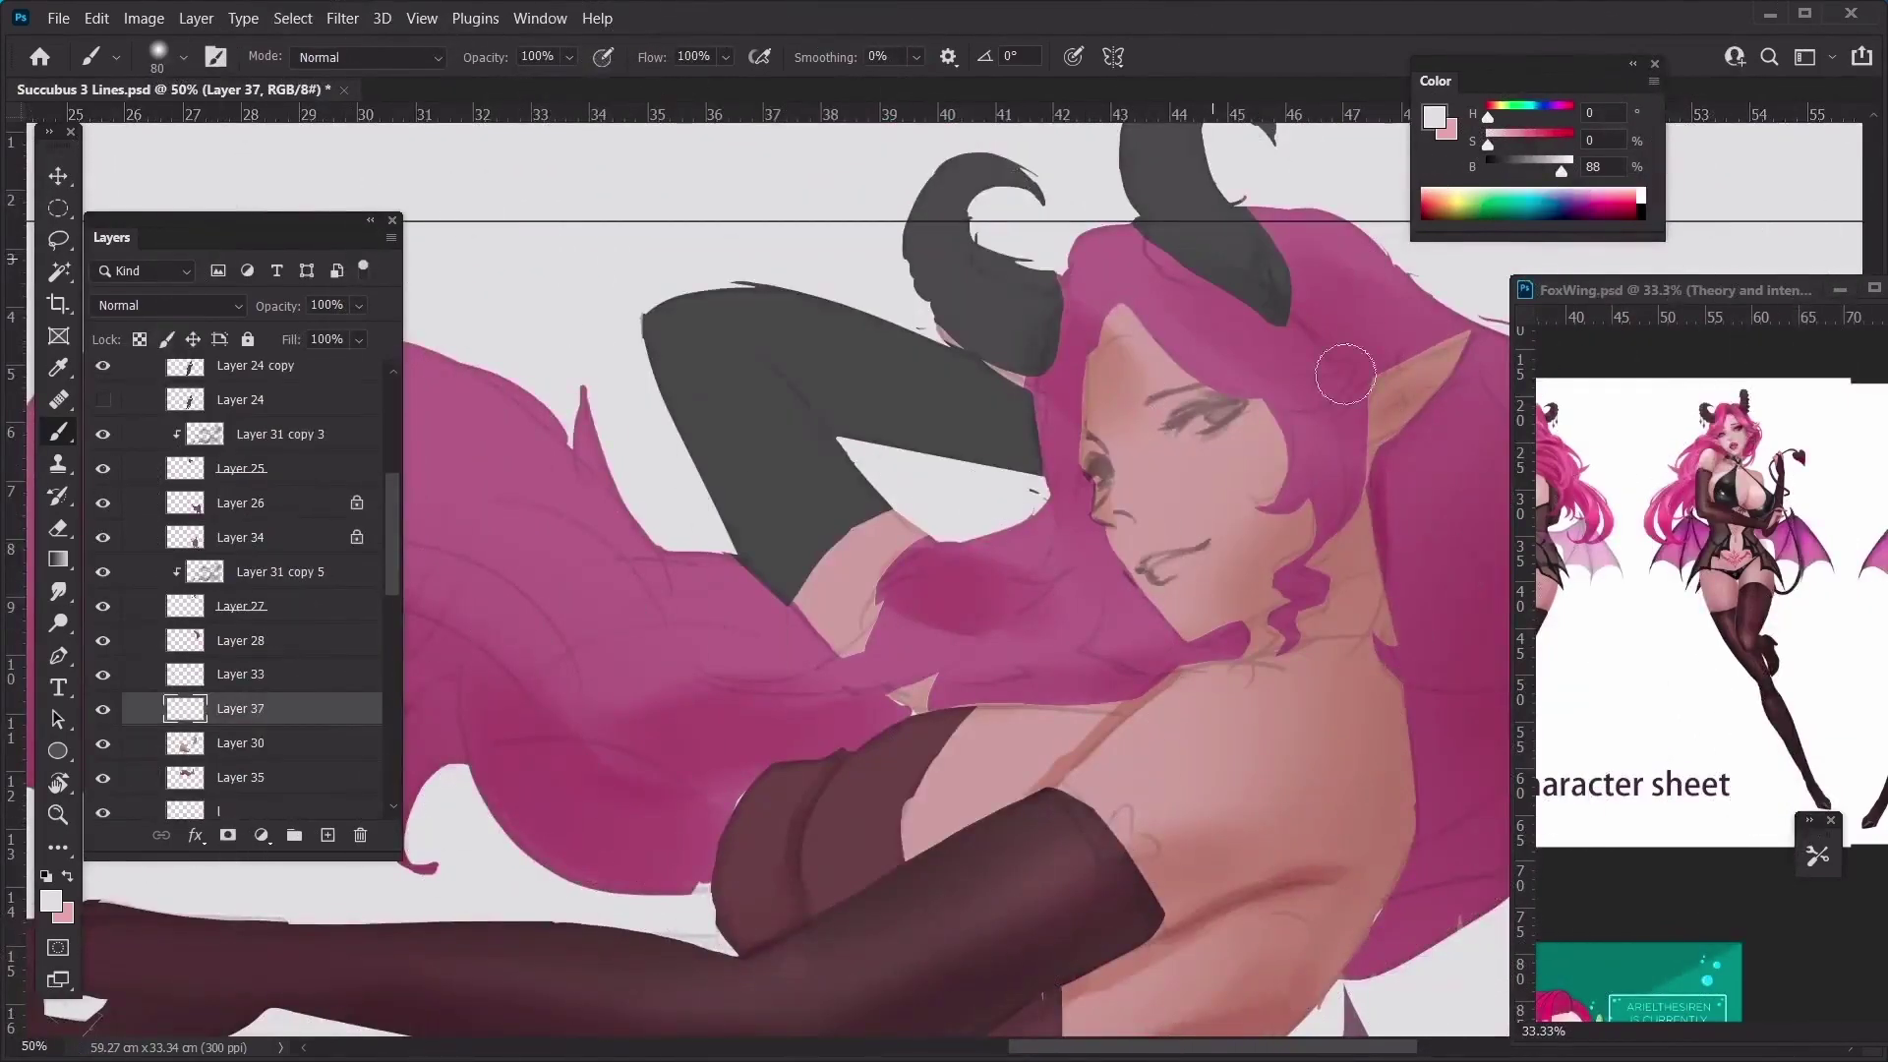
pyautogui.scroll(1, 1263, 374)
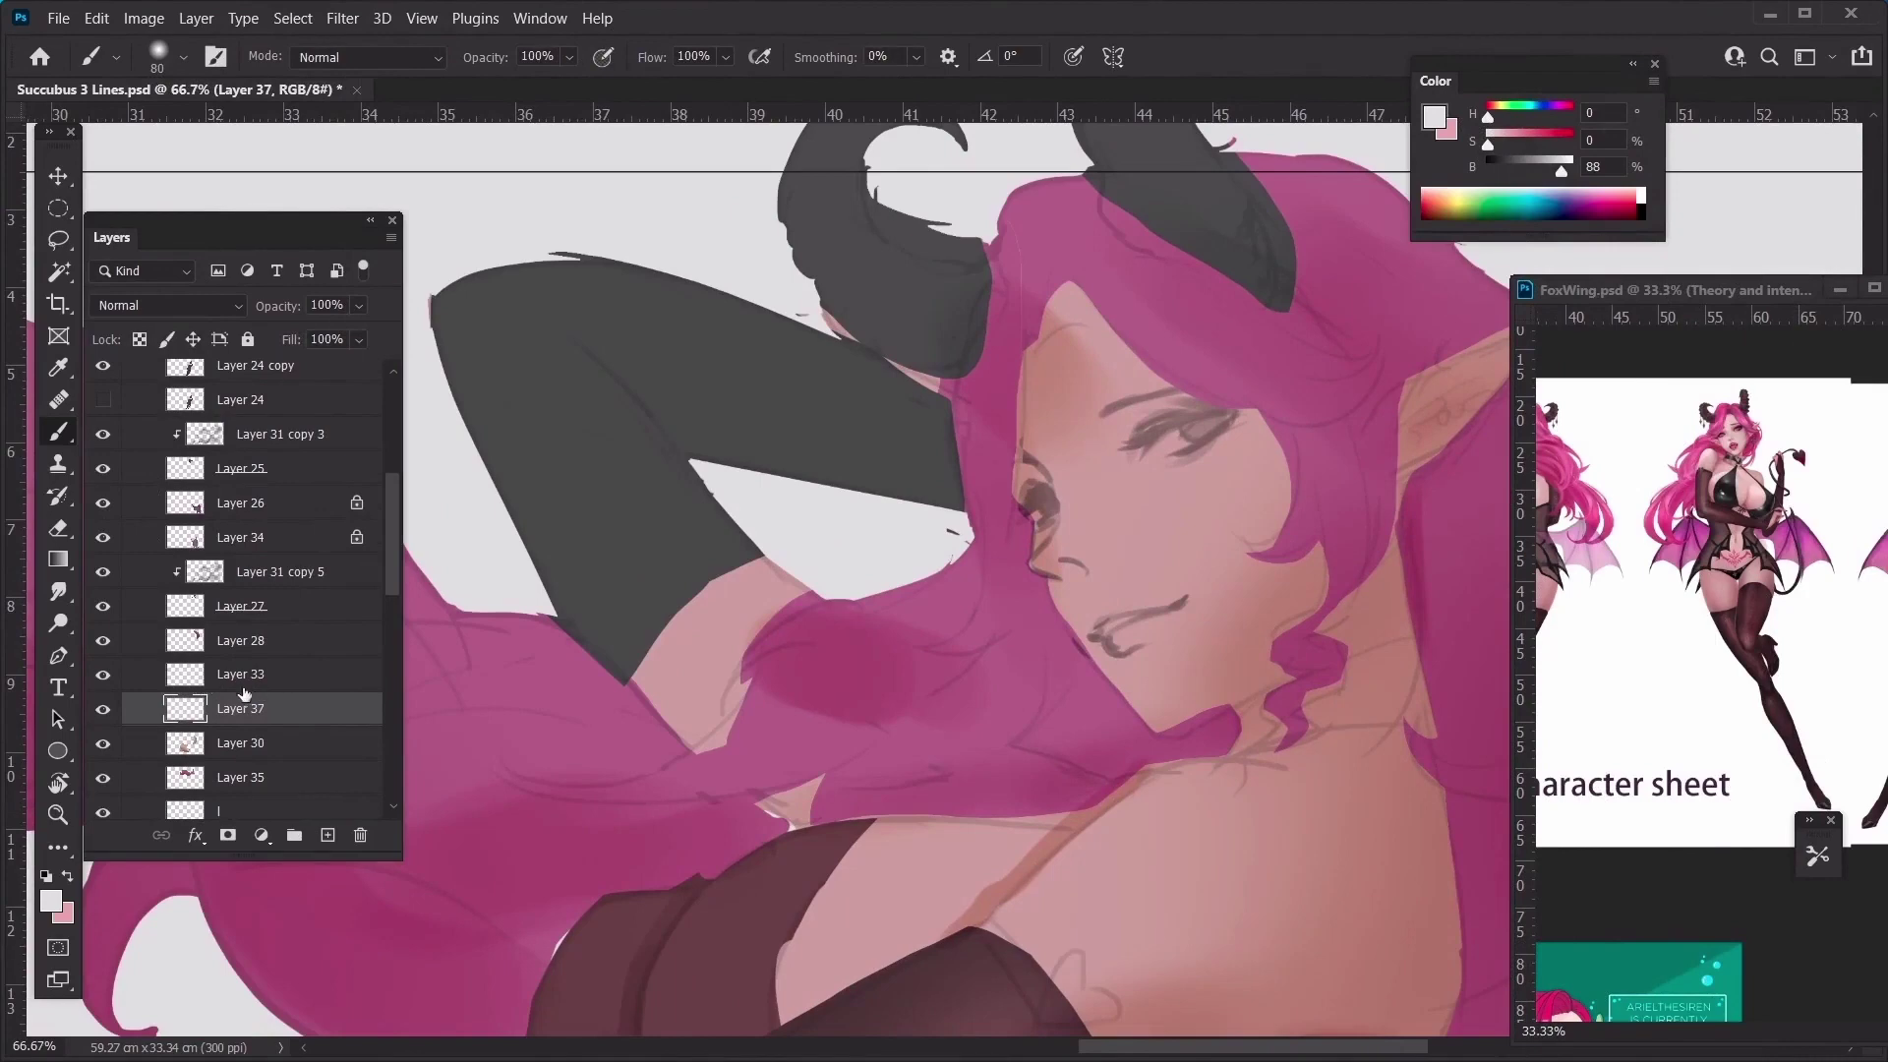
pyautogui.click(103, 695)
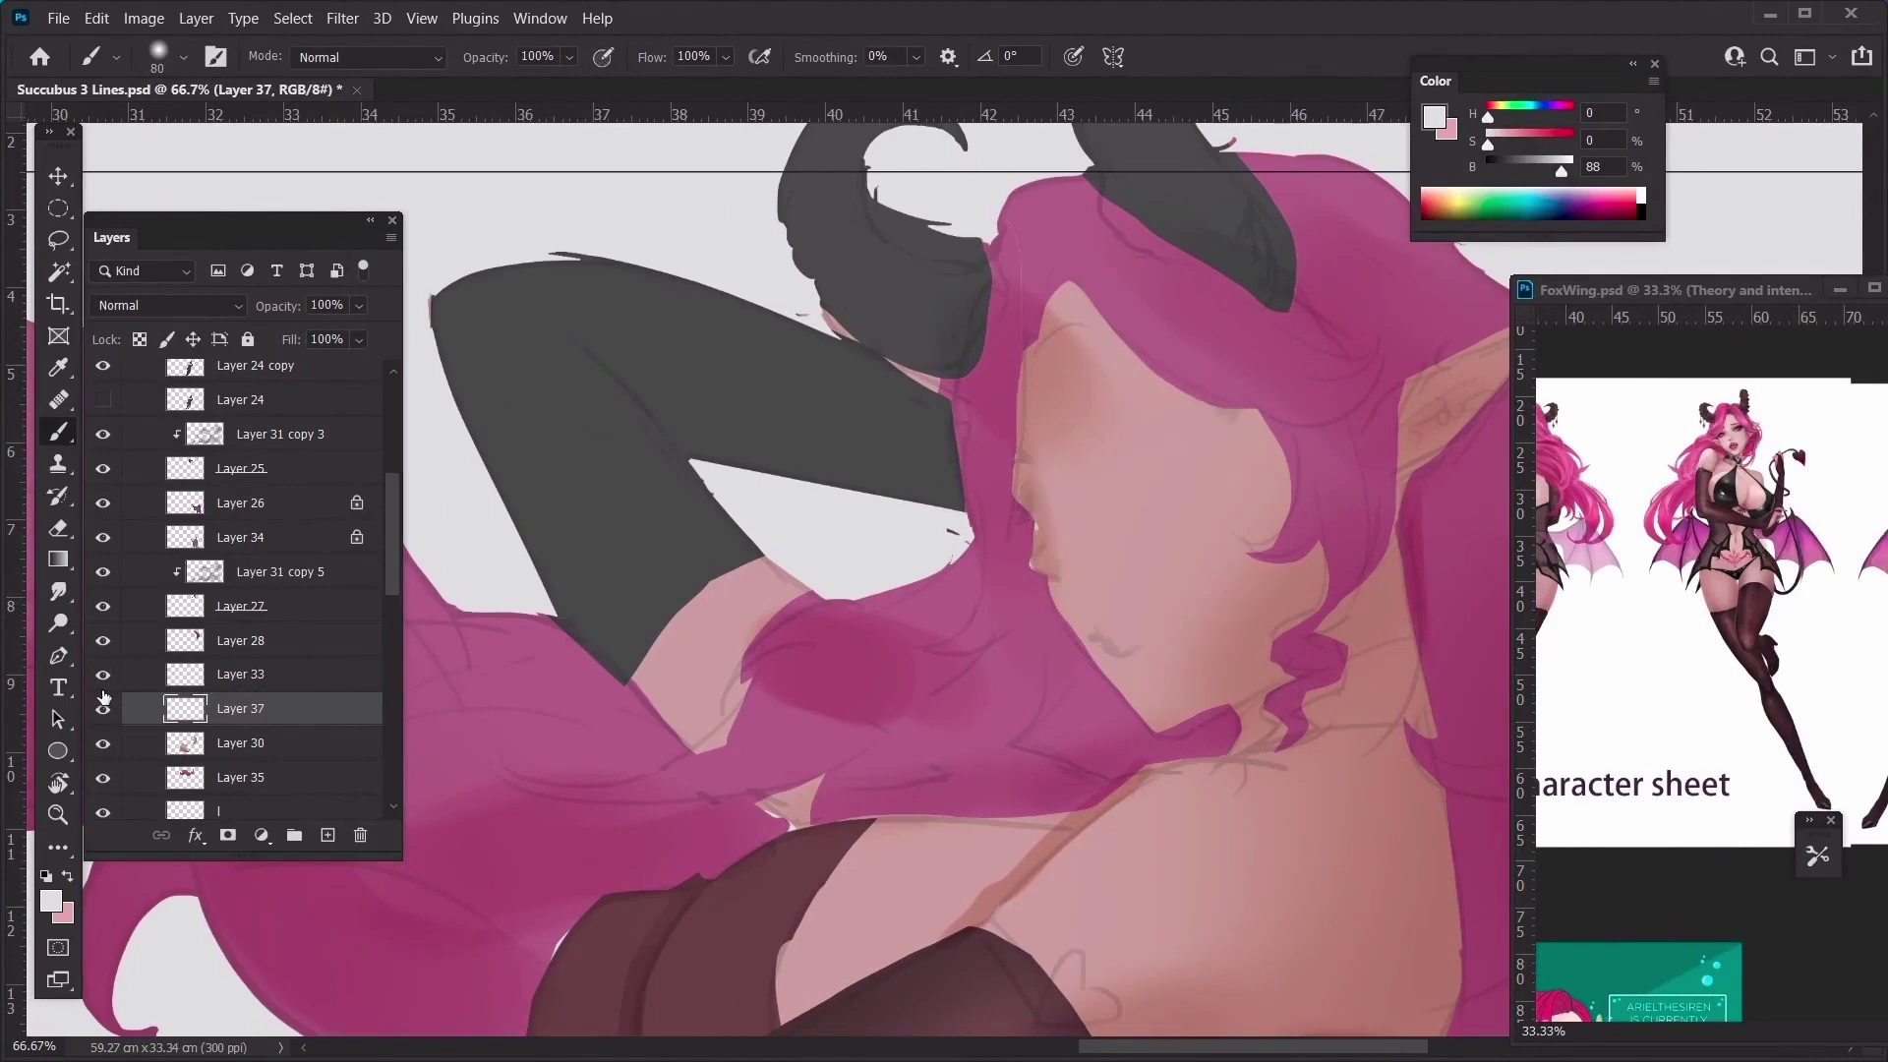
pyautogui.click(103, 696)
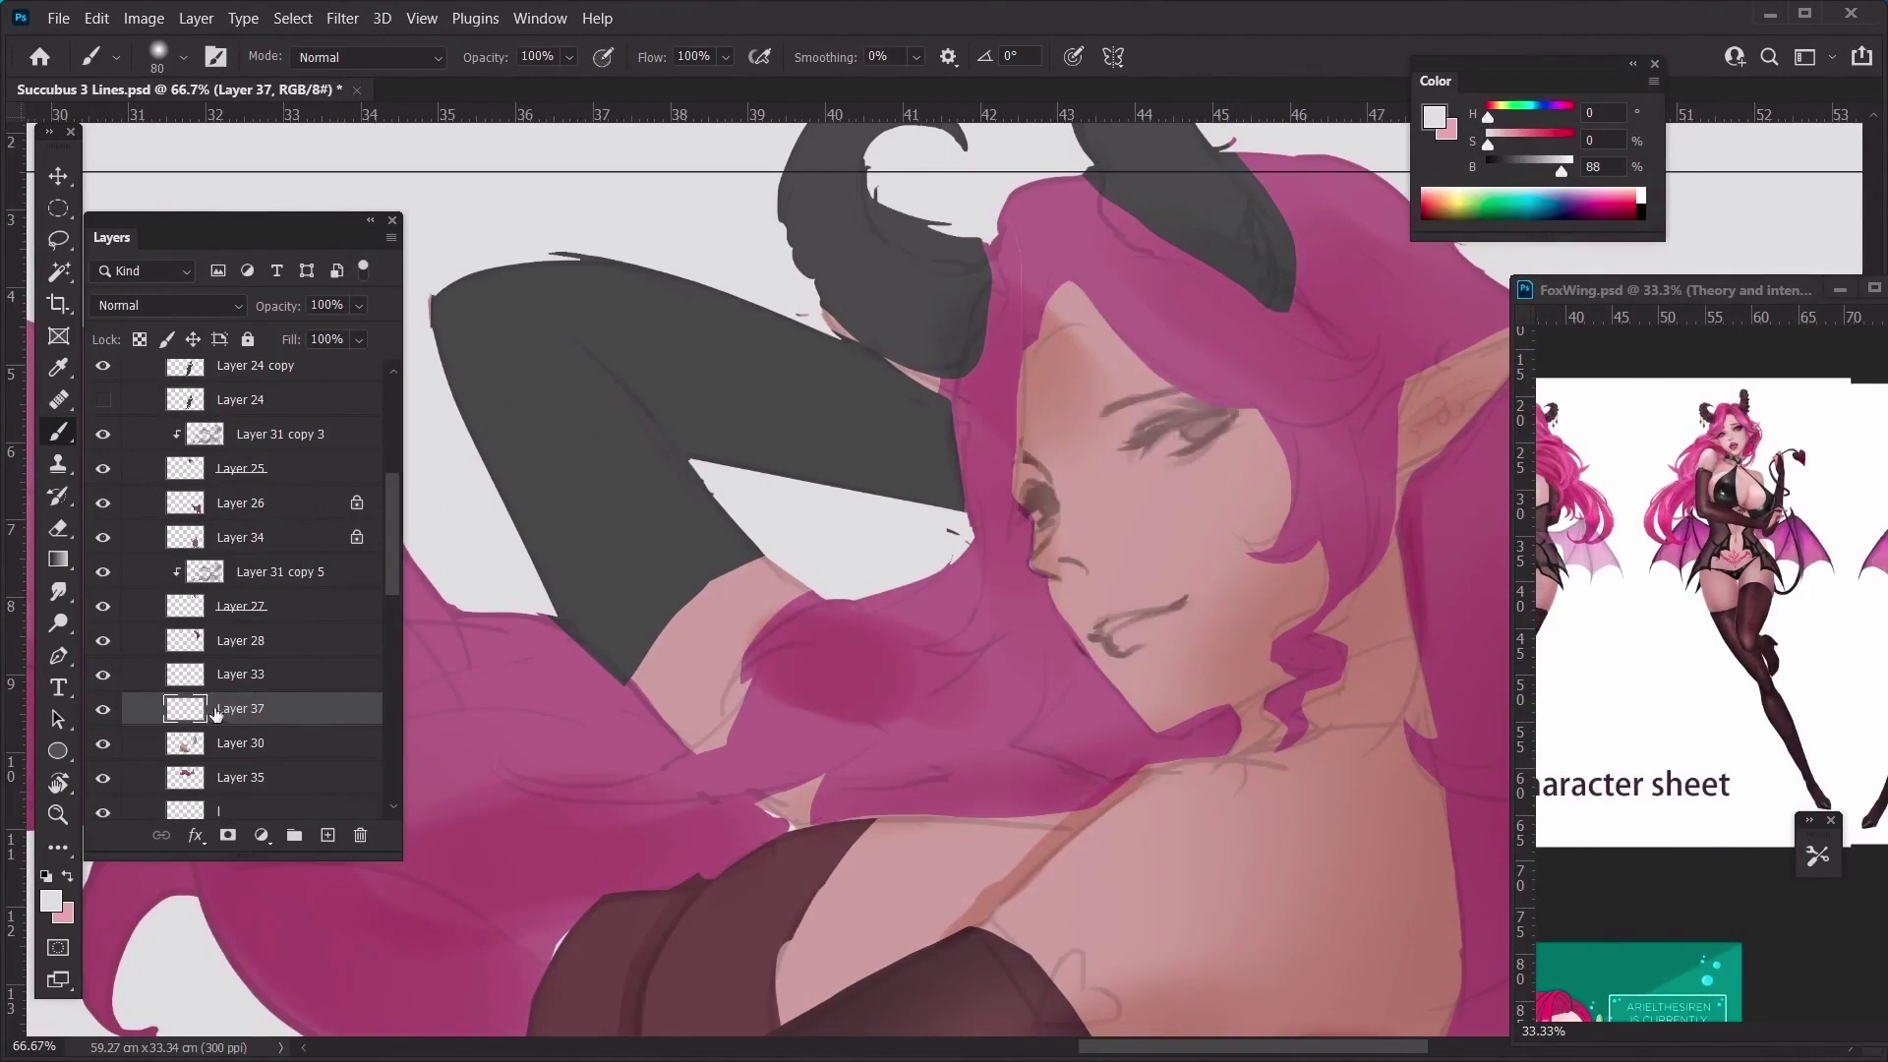
# Shift the facial line art on Layer 33 toward red at +10 with Color Balance
pyautogui.click(266, 681)
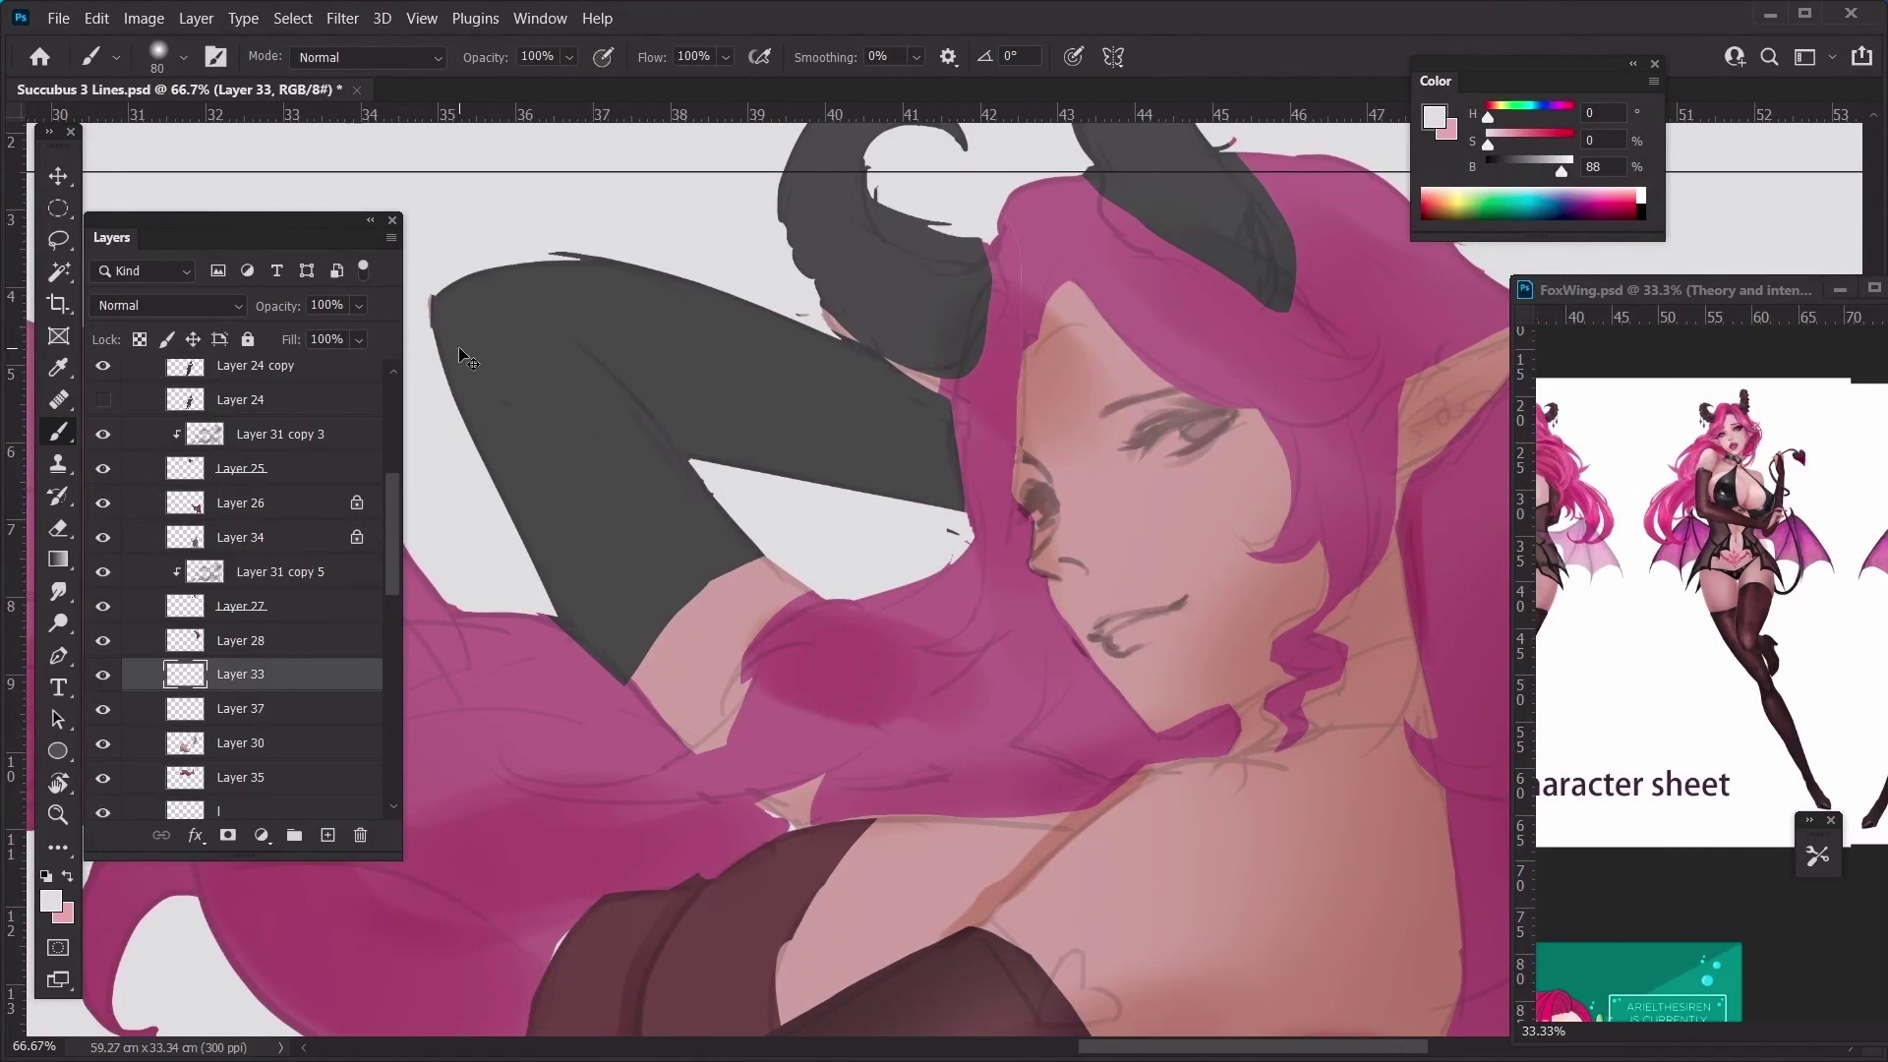
pyautogui.hotkey('ctrl', 'b')
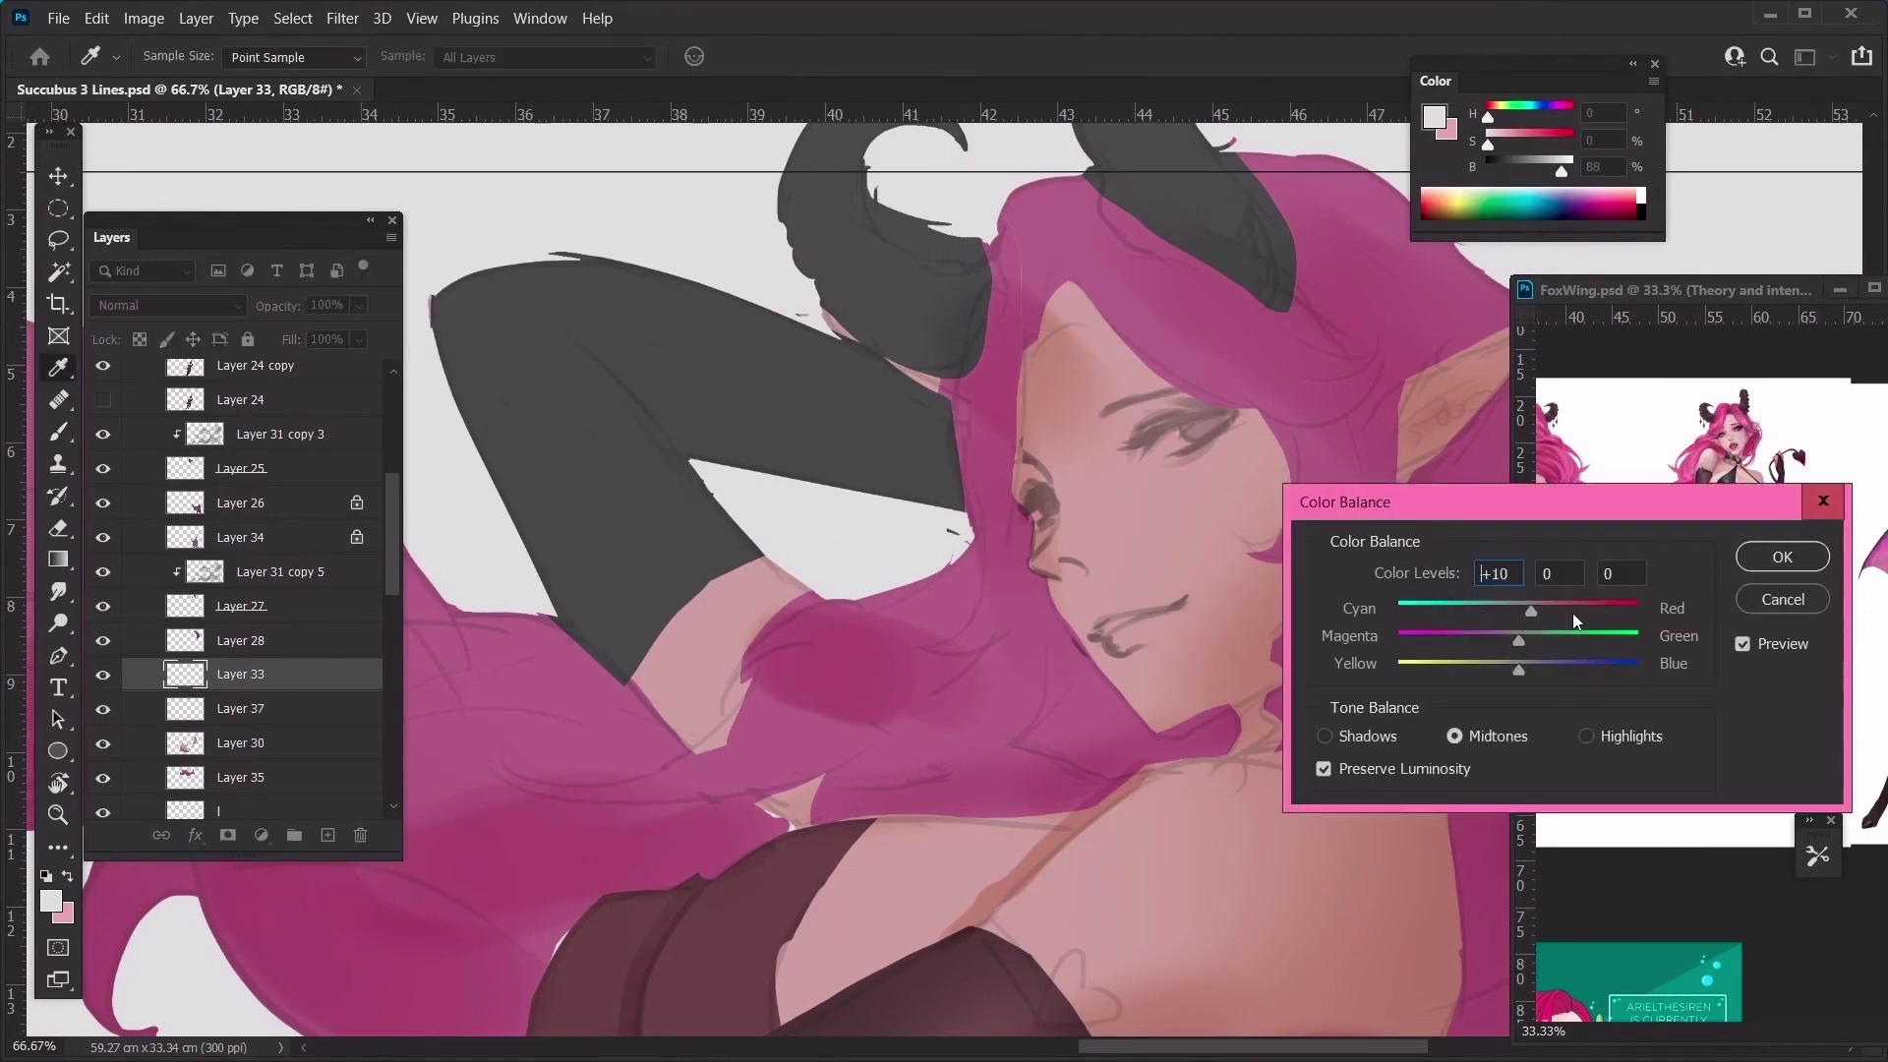
pyautogui.press('Return')
# Raise the Layer 33 facial line art's lightness to +35 with Hue/Saturation and push it to red +100 with Color Balance
pyautogui.hotkey('ctrl', 'u')
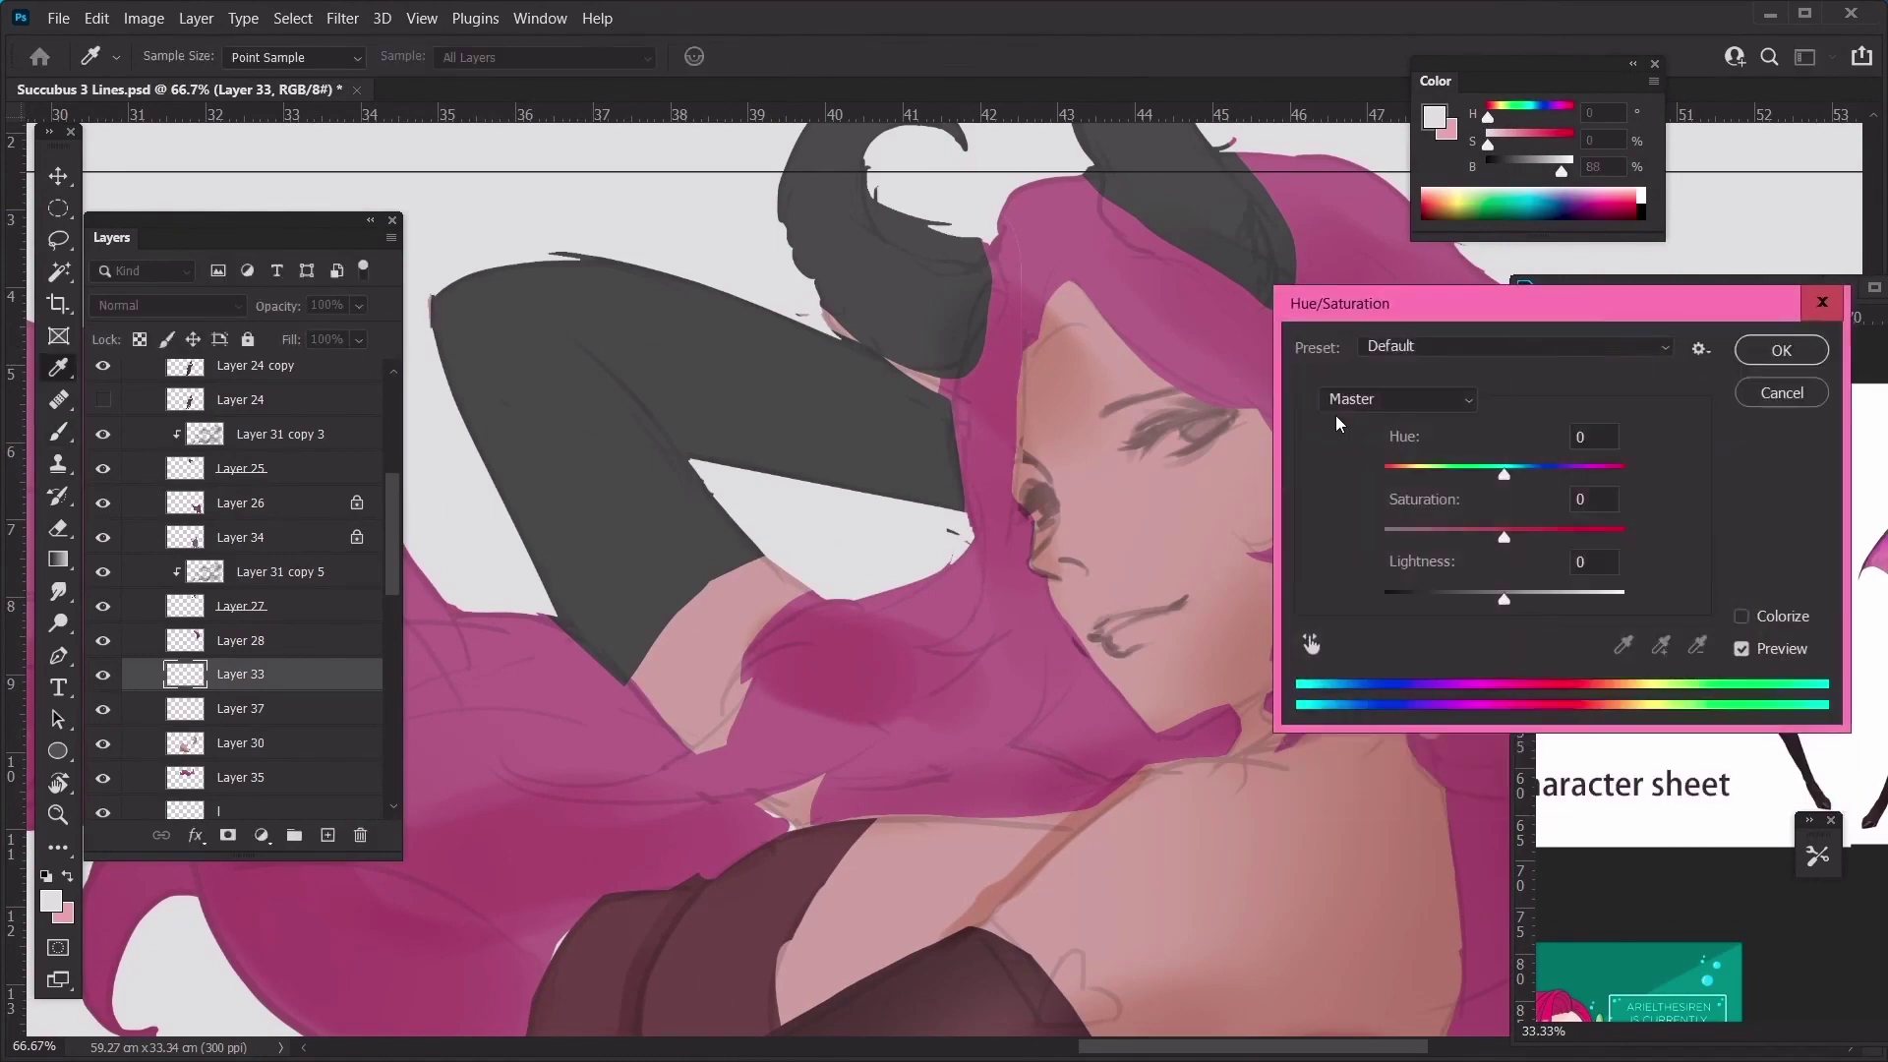
pyautogui.click(1537, 599)
pyautogui.moveTo(1538, 613); pyautogui.dragTo(1541, 609)
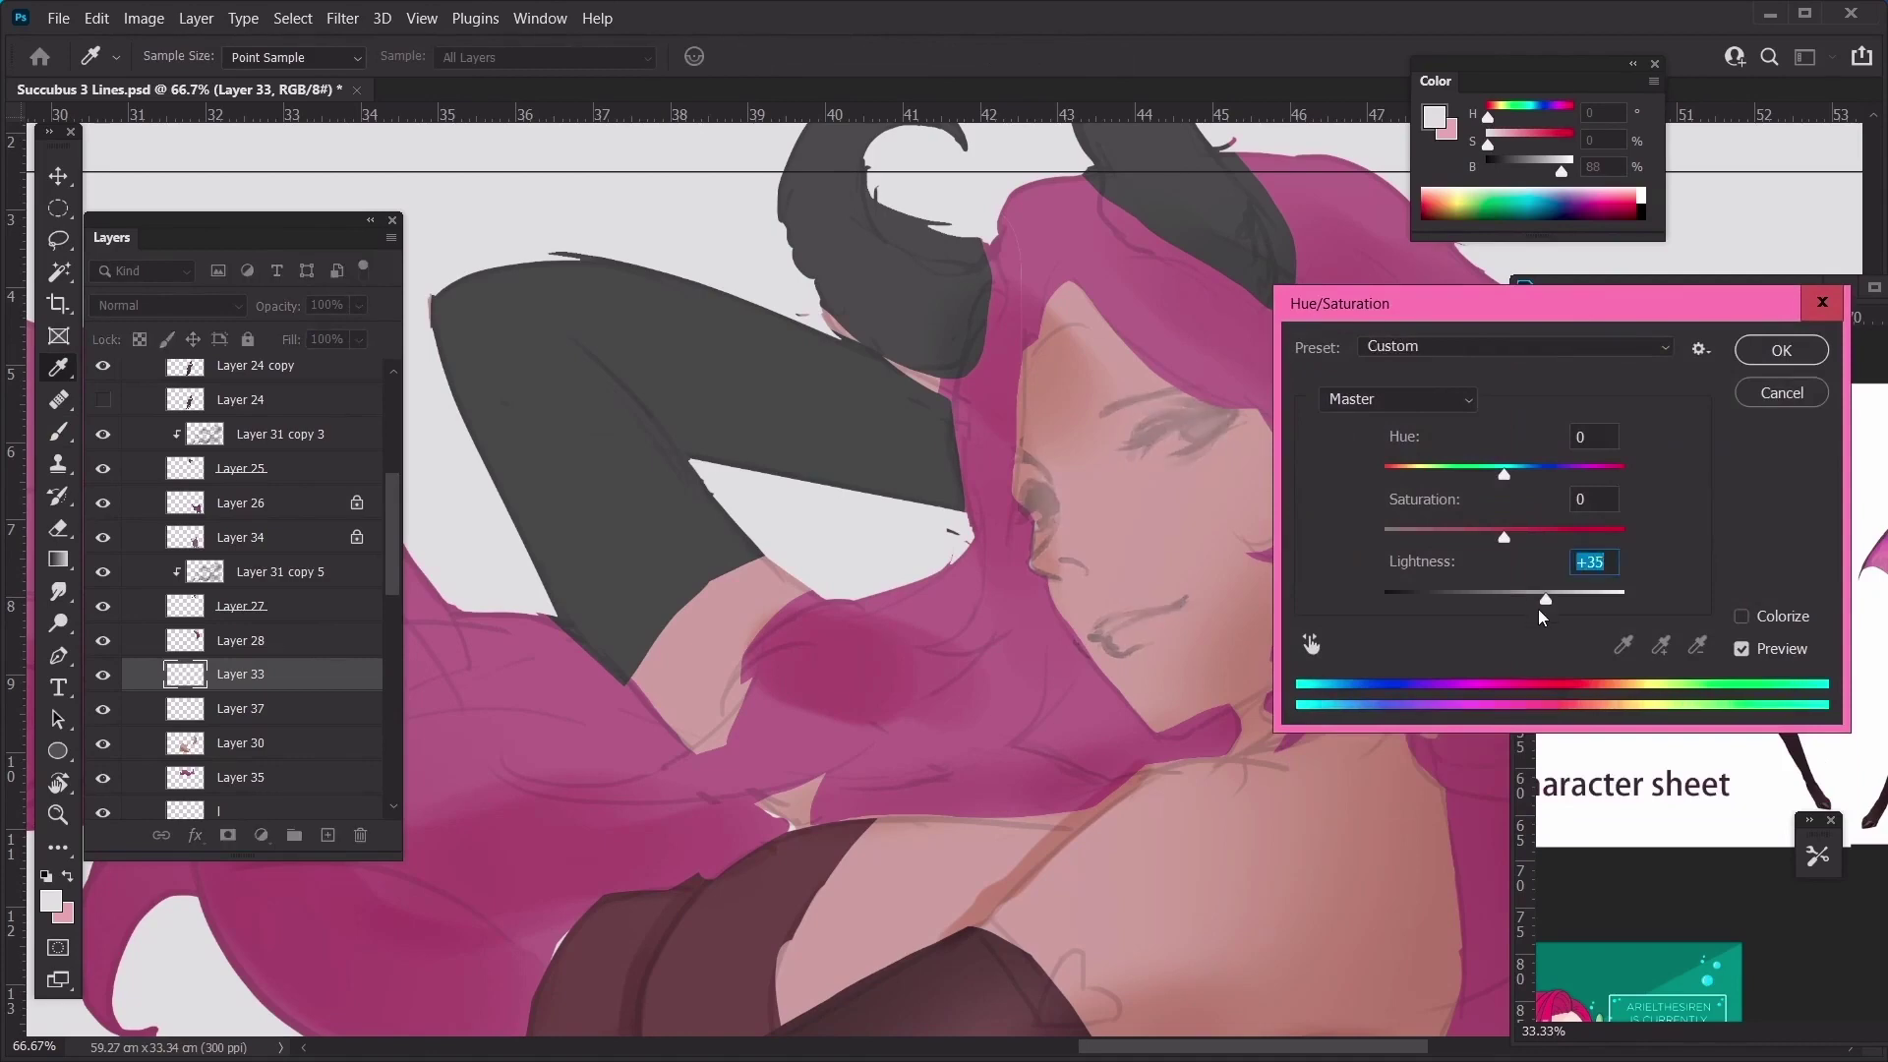
pyautogui.press('Return')
pyautogui.hotkey('ctrl', 'b')
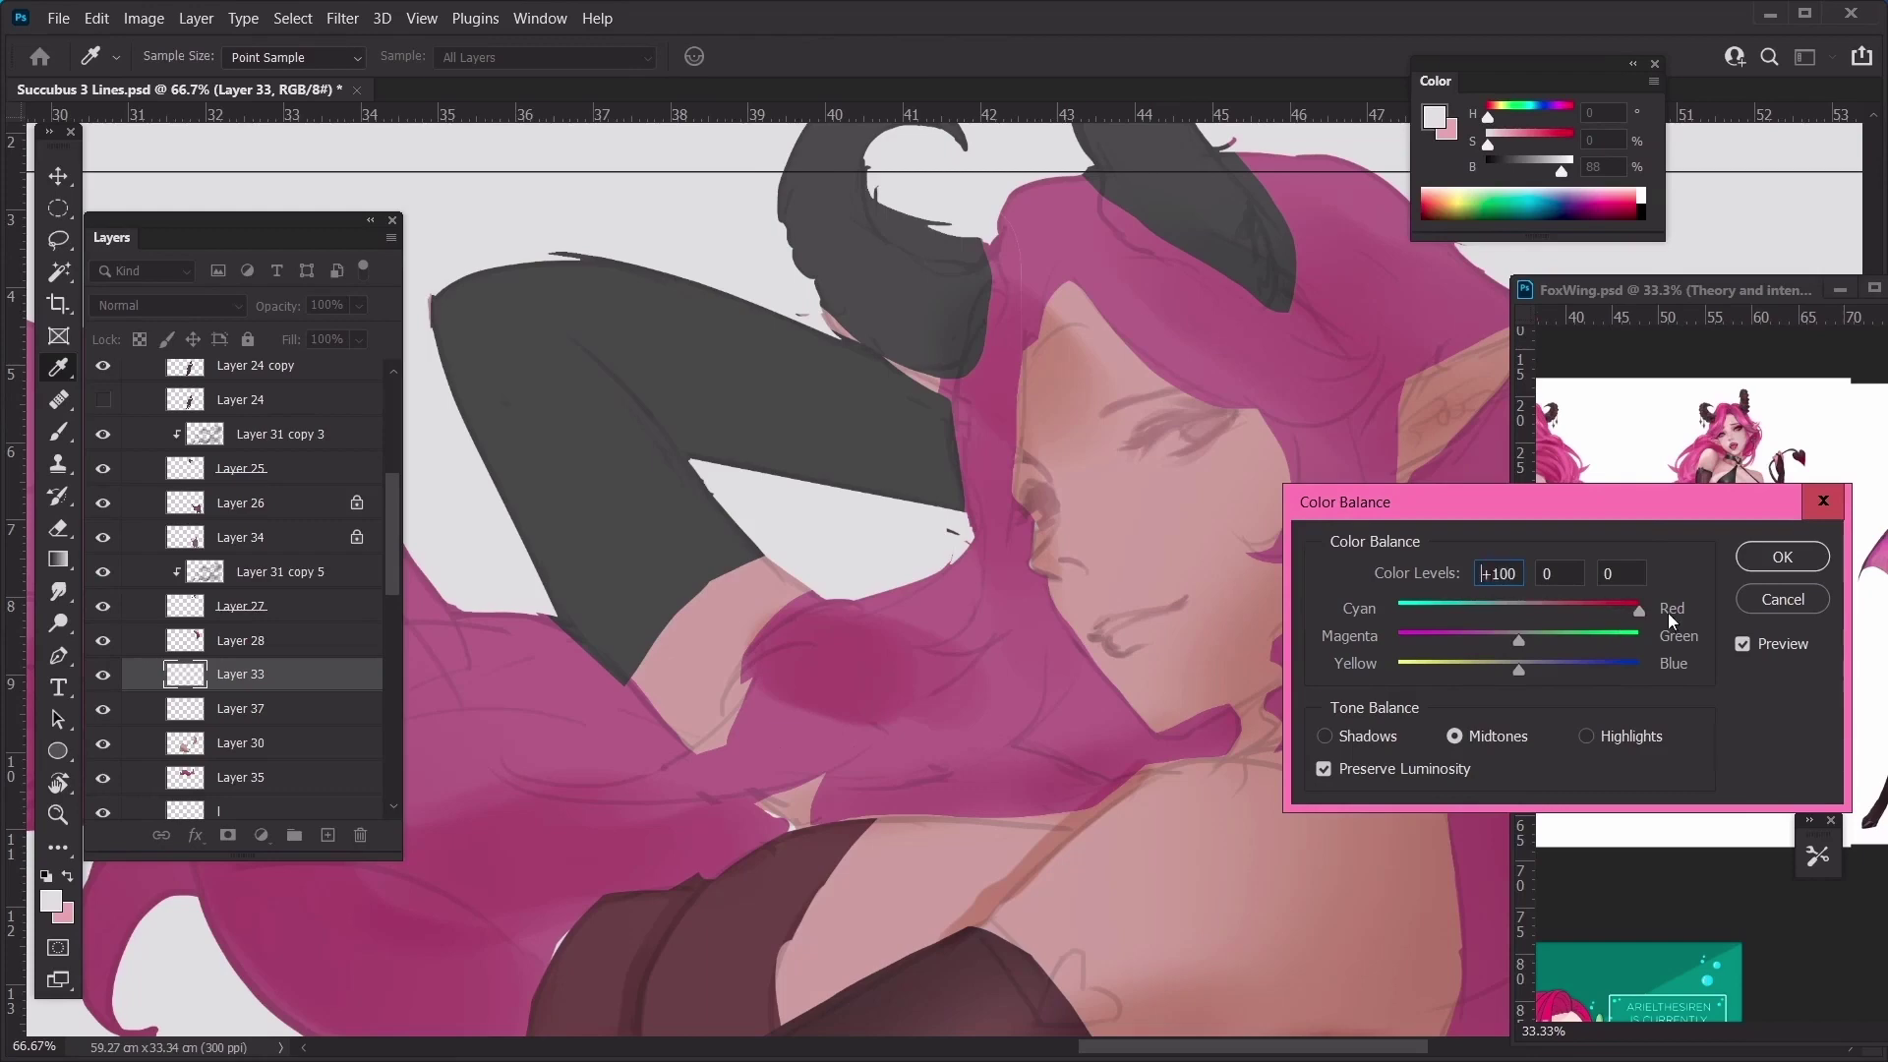
pyautogui.press('Return')
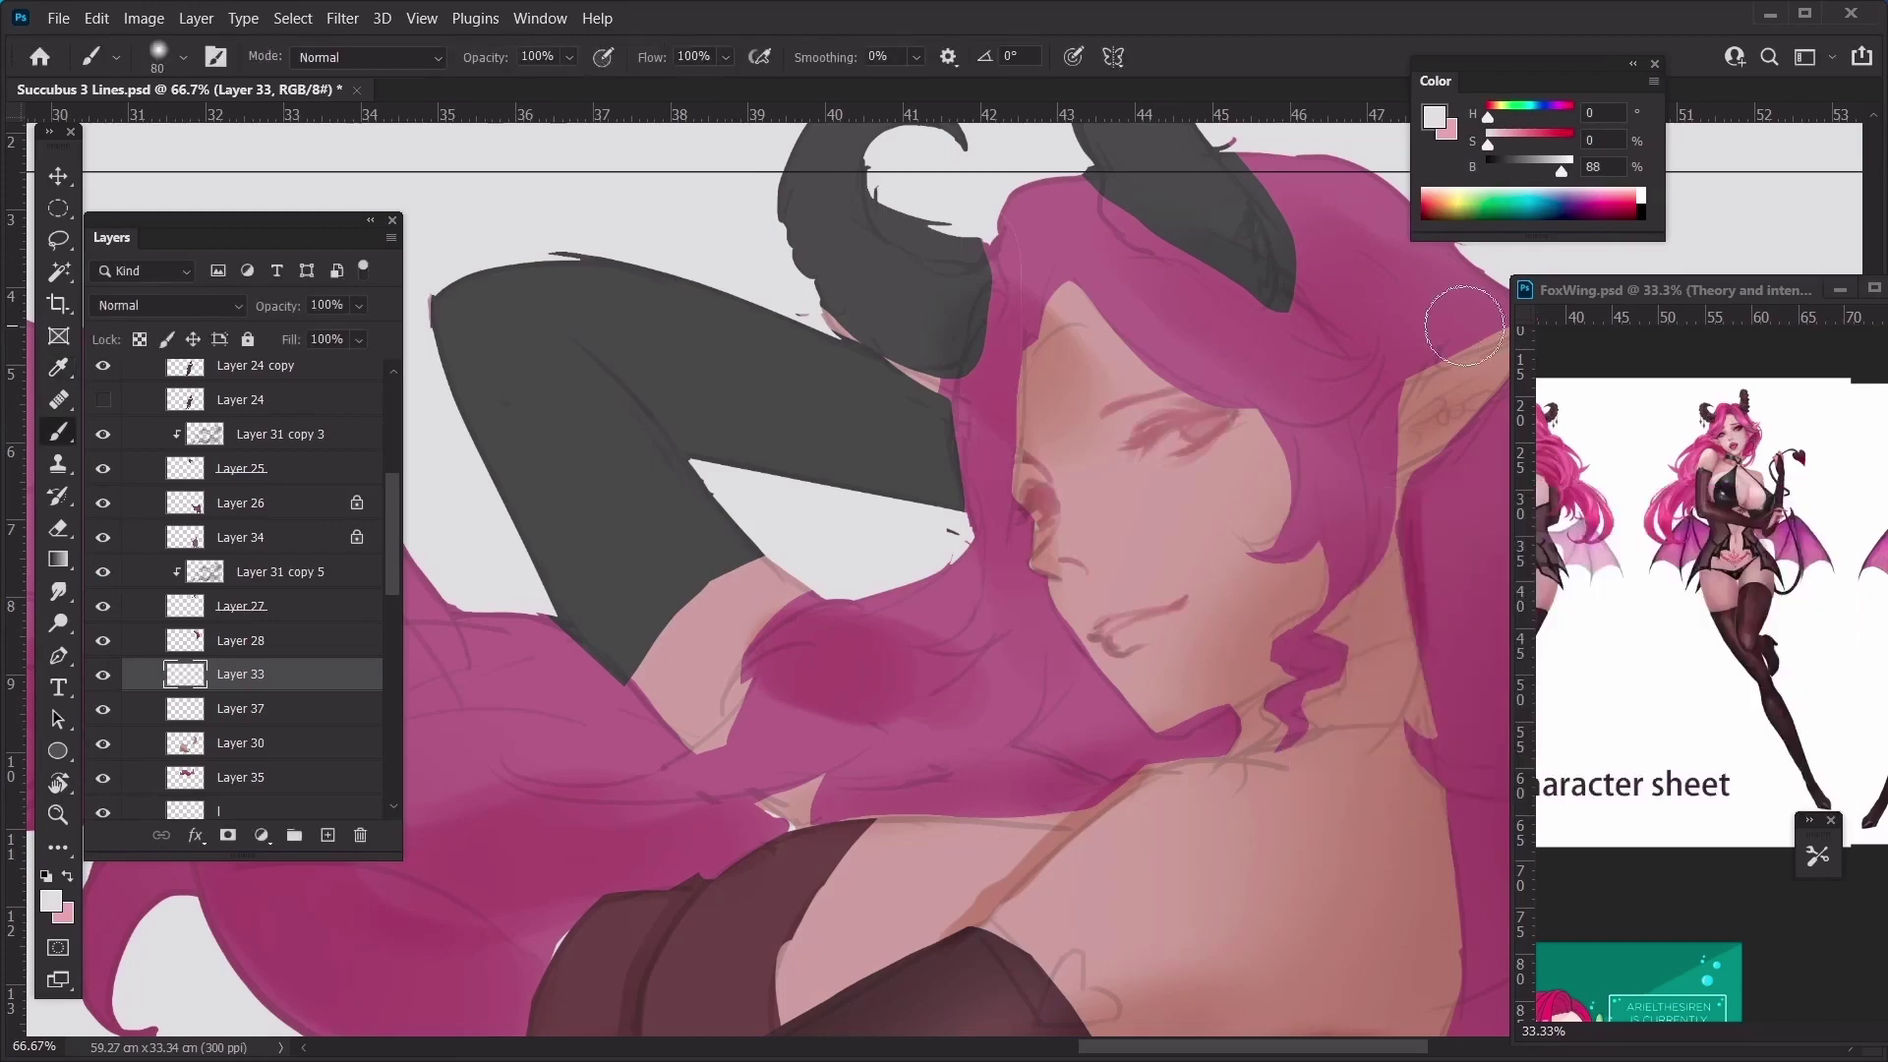
# On Layer 37, airbrush a soft blush on the cheek with the foreground color set to #db5d57
pyautogui.click(262, 725)
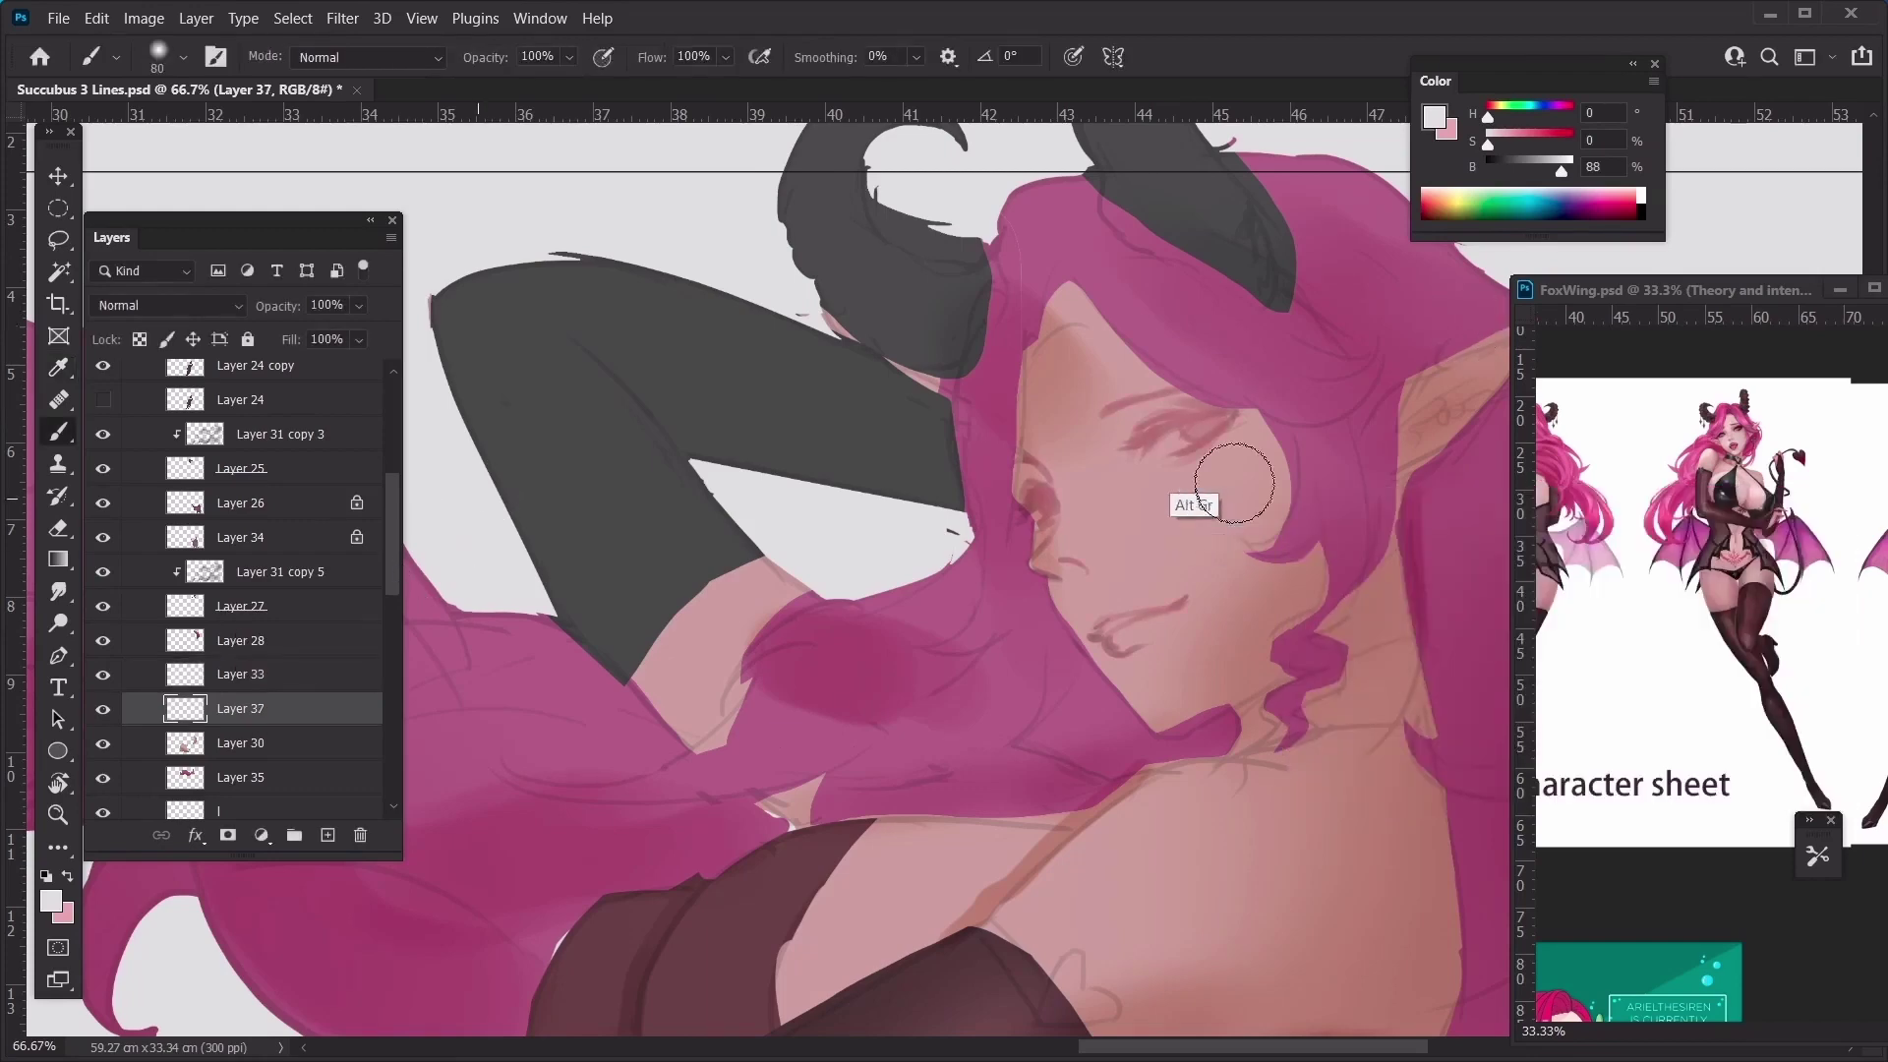
pyautogui.keyDown('alt'); pyautogui.click(1151, 422); pyautogui.keyUp('alt')
pyautogui.press(']')
pyautogui.press('n')
pyautogui.click(1420, 636)
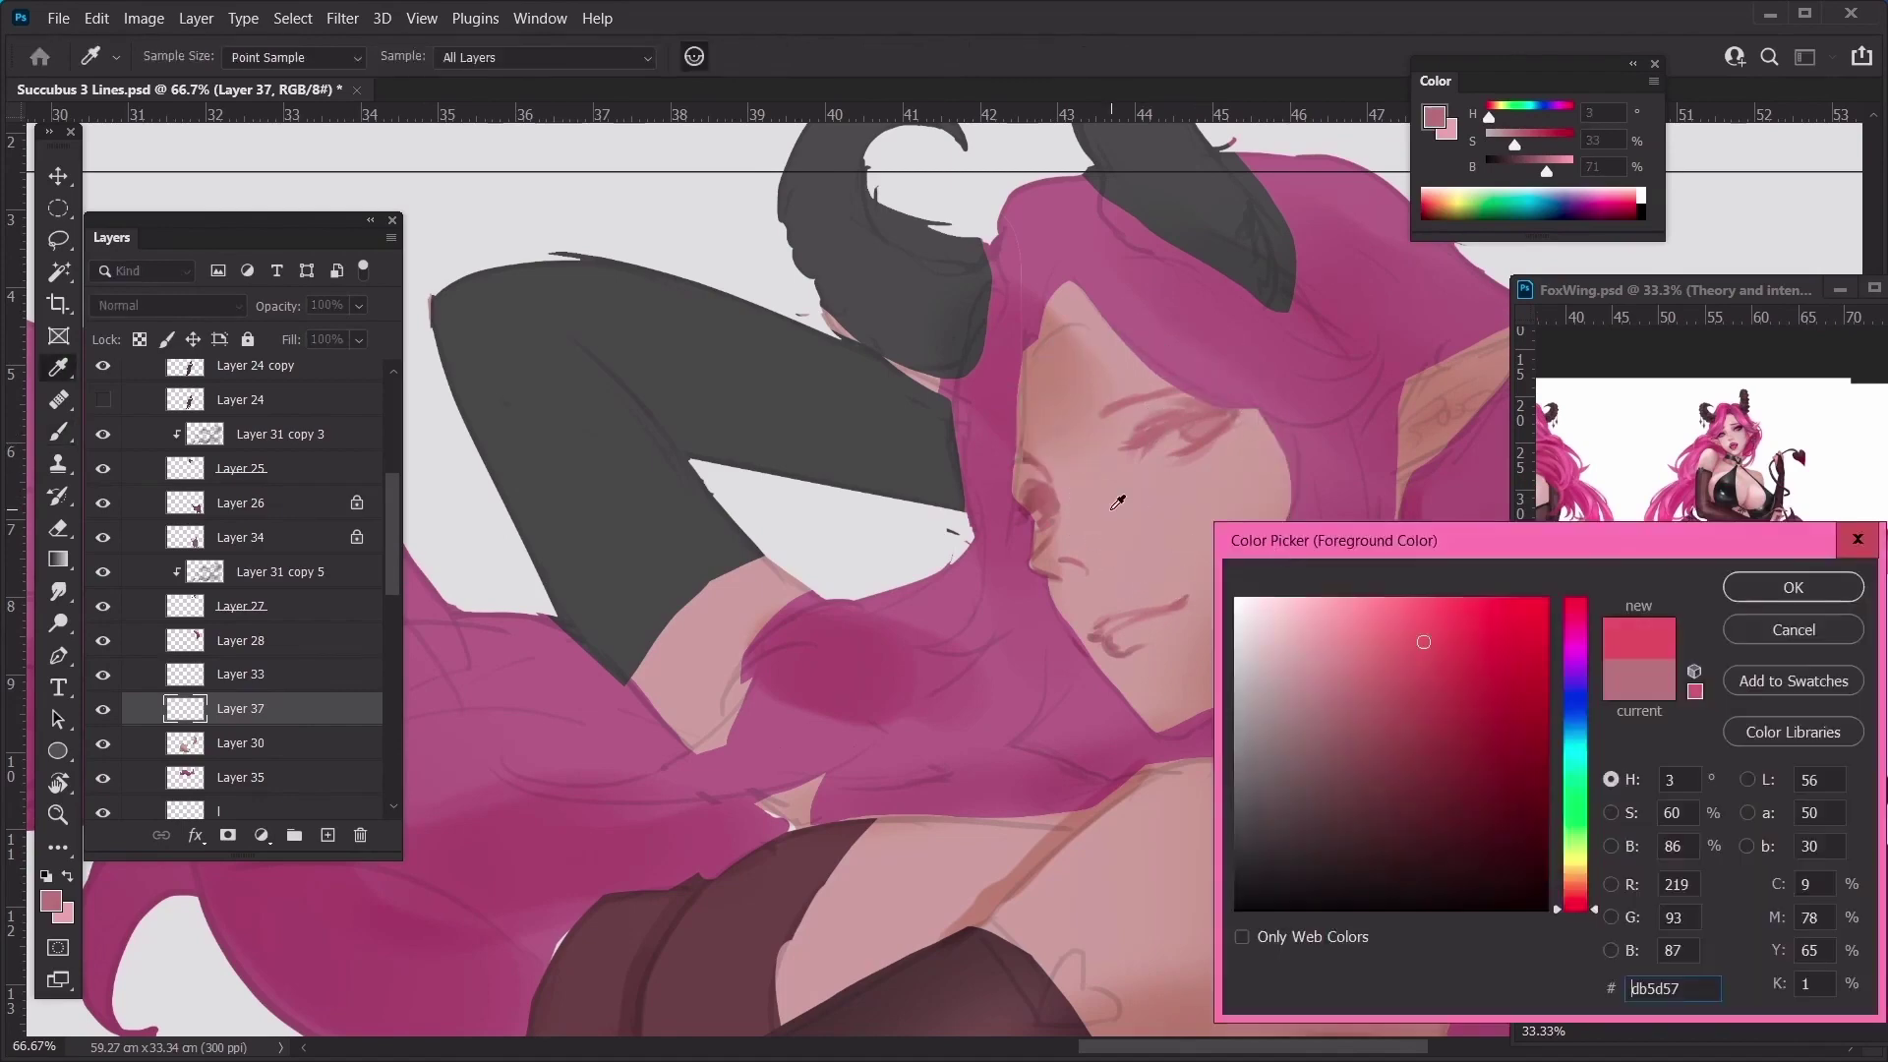
pyautogui.press('Return')
pyautogui.press(']')
pyautogui.press('[')
pyautogui.moveTo(1204, 504); pyautogui.dragTo(1193, 513)
# Tint the lips with the same red on Layer 37 using a smaller soft brush
pyautogui.press('[')
pyautogui.press('[')
pyautogui.press('[')
pyautogui.press('[')
pyautogui.press('[')
pyautogui.press('[')
pyautogui.press('[')
pyautogui.press('[')
pyautogui.moveTo(1166, 627); pyautogui.dragTo(1115, 639)
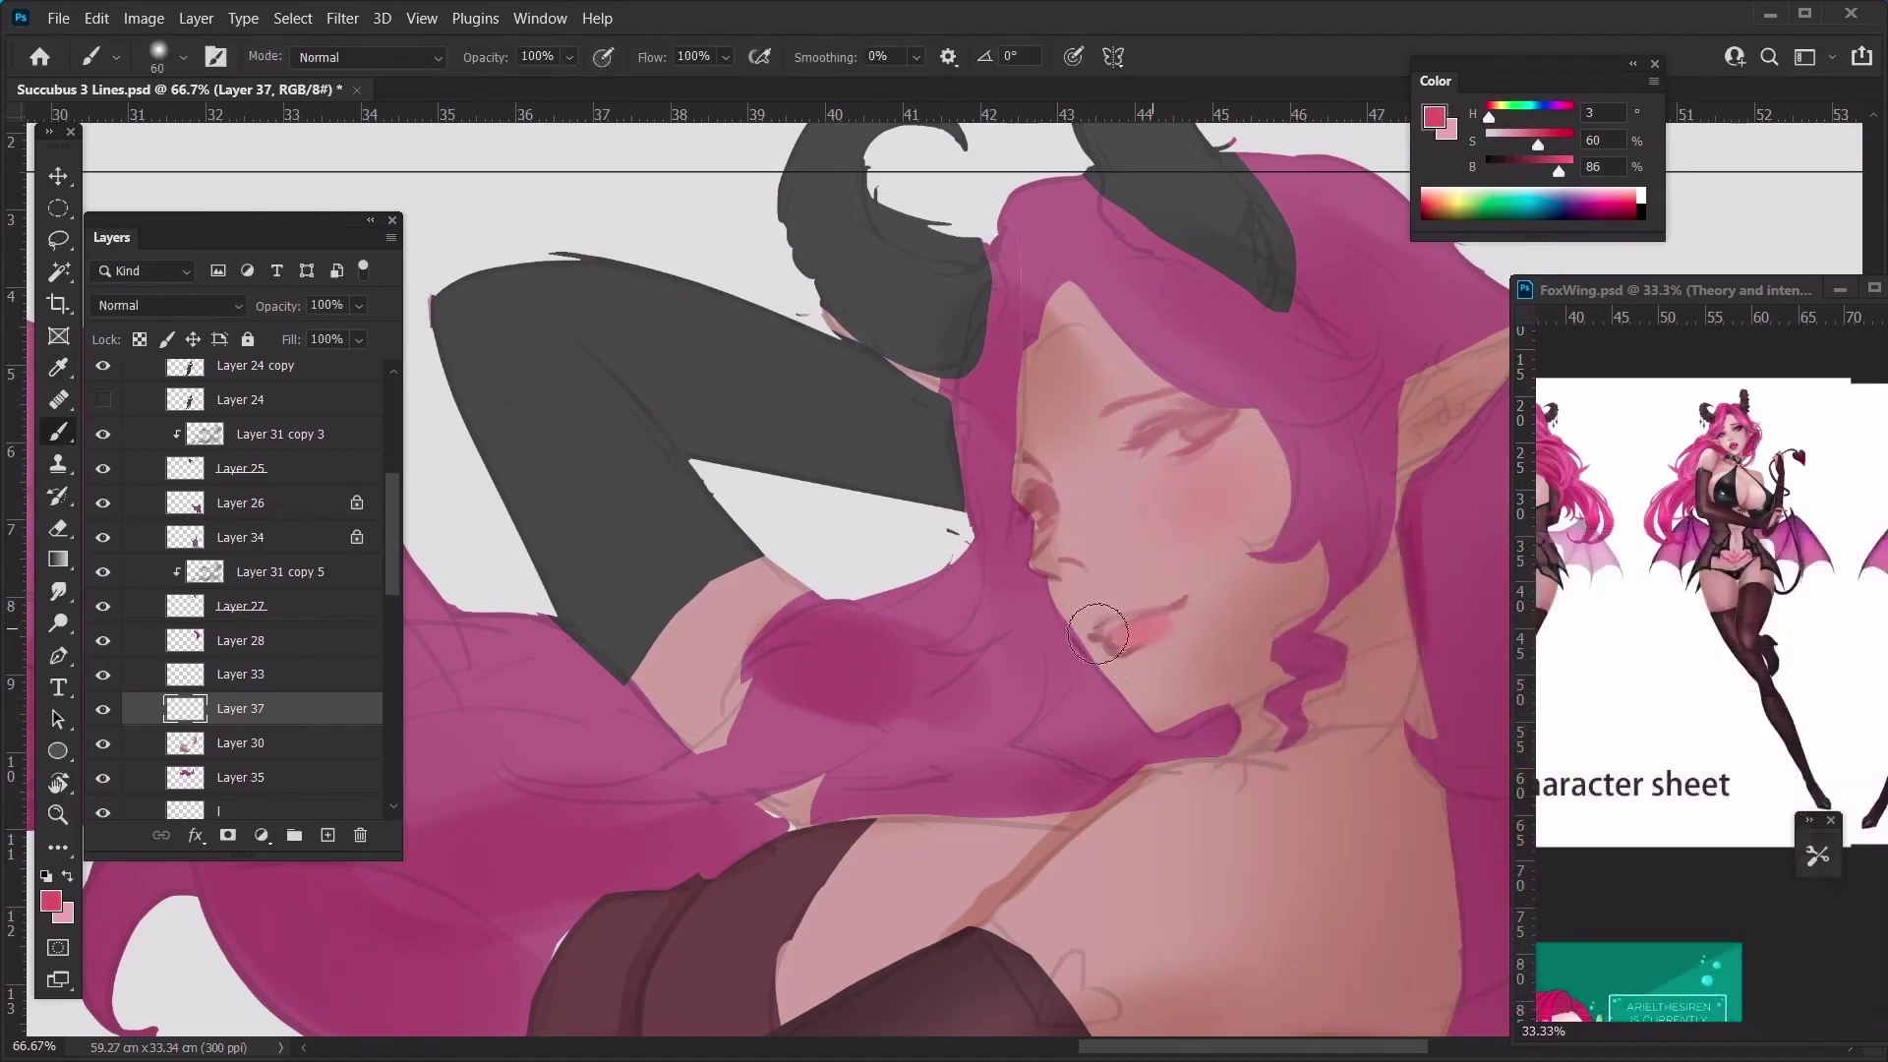
# Change the foreground color to a softer red at H 3, S 48, B 87 for the body skin
pyautogui.scroll(-1, 1290, 427)
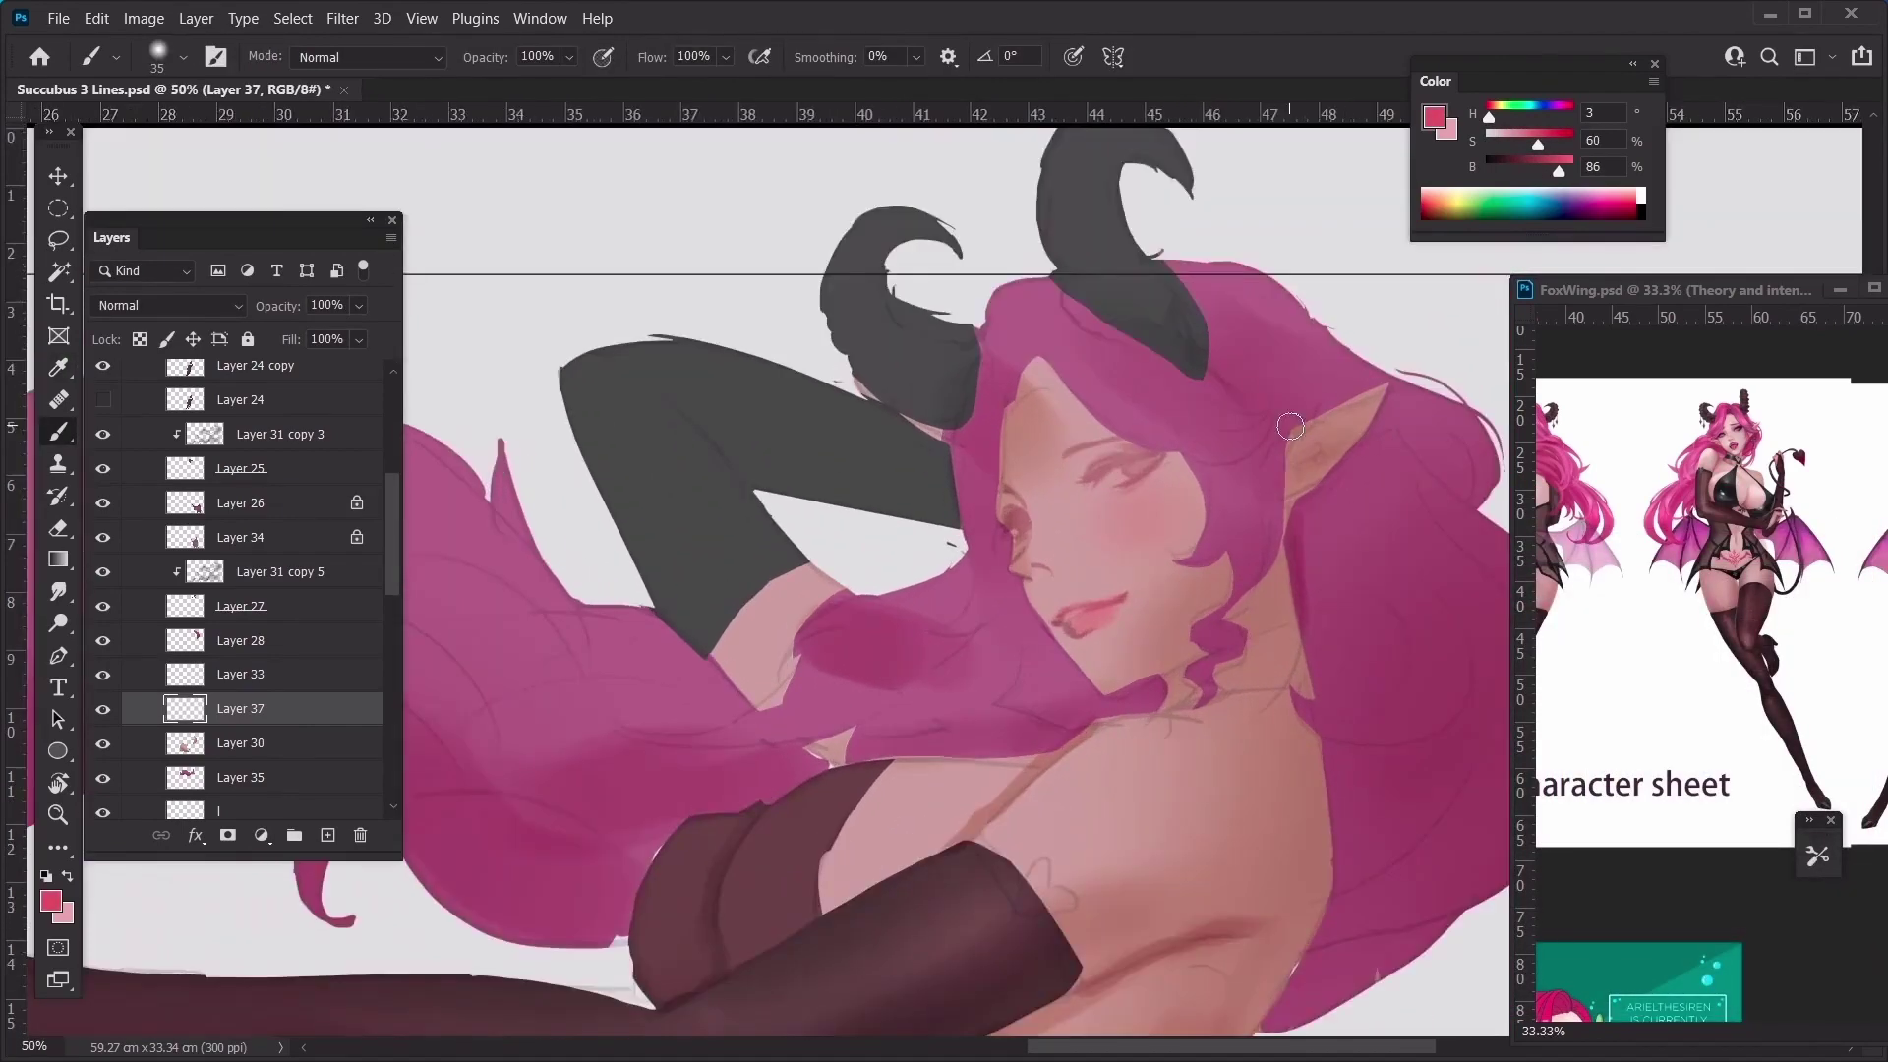
pyautogui.moveTo(1211, 660)
pyautogui.mouseDown()
pyautogui.moveTo(1243, 371)
pyautogui.moveTo(1154, 806)
pyautogui.moveTo(1224, 637)
pyautogui.moveTo(1210, 742)
pyautogui.mouseUp()
pyautogui.press(']')
pyautogui.press(']')
pyautogui.press(']')
pyautogui.press(']')
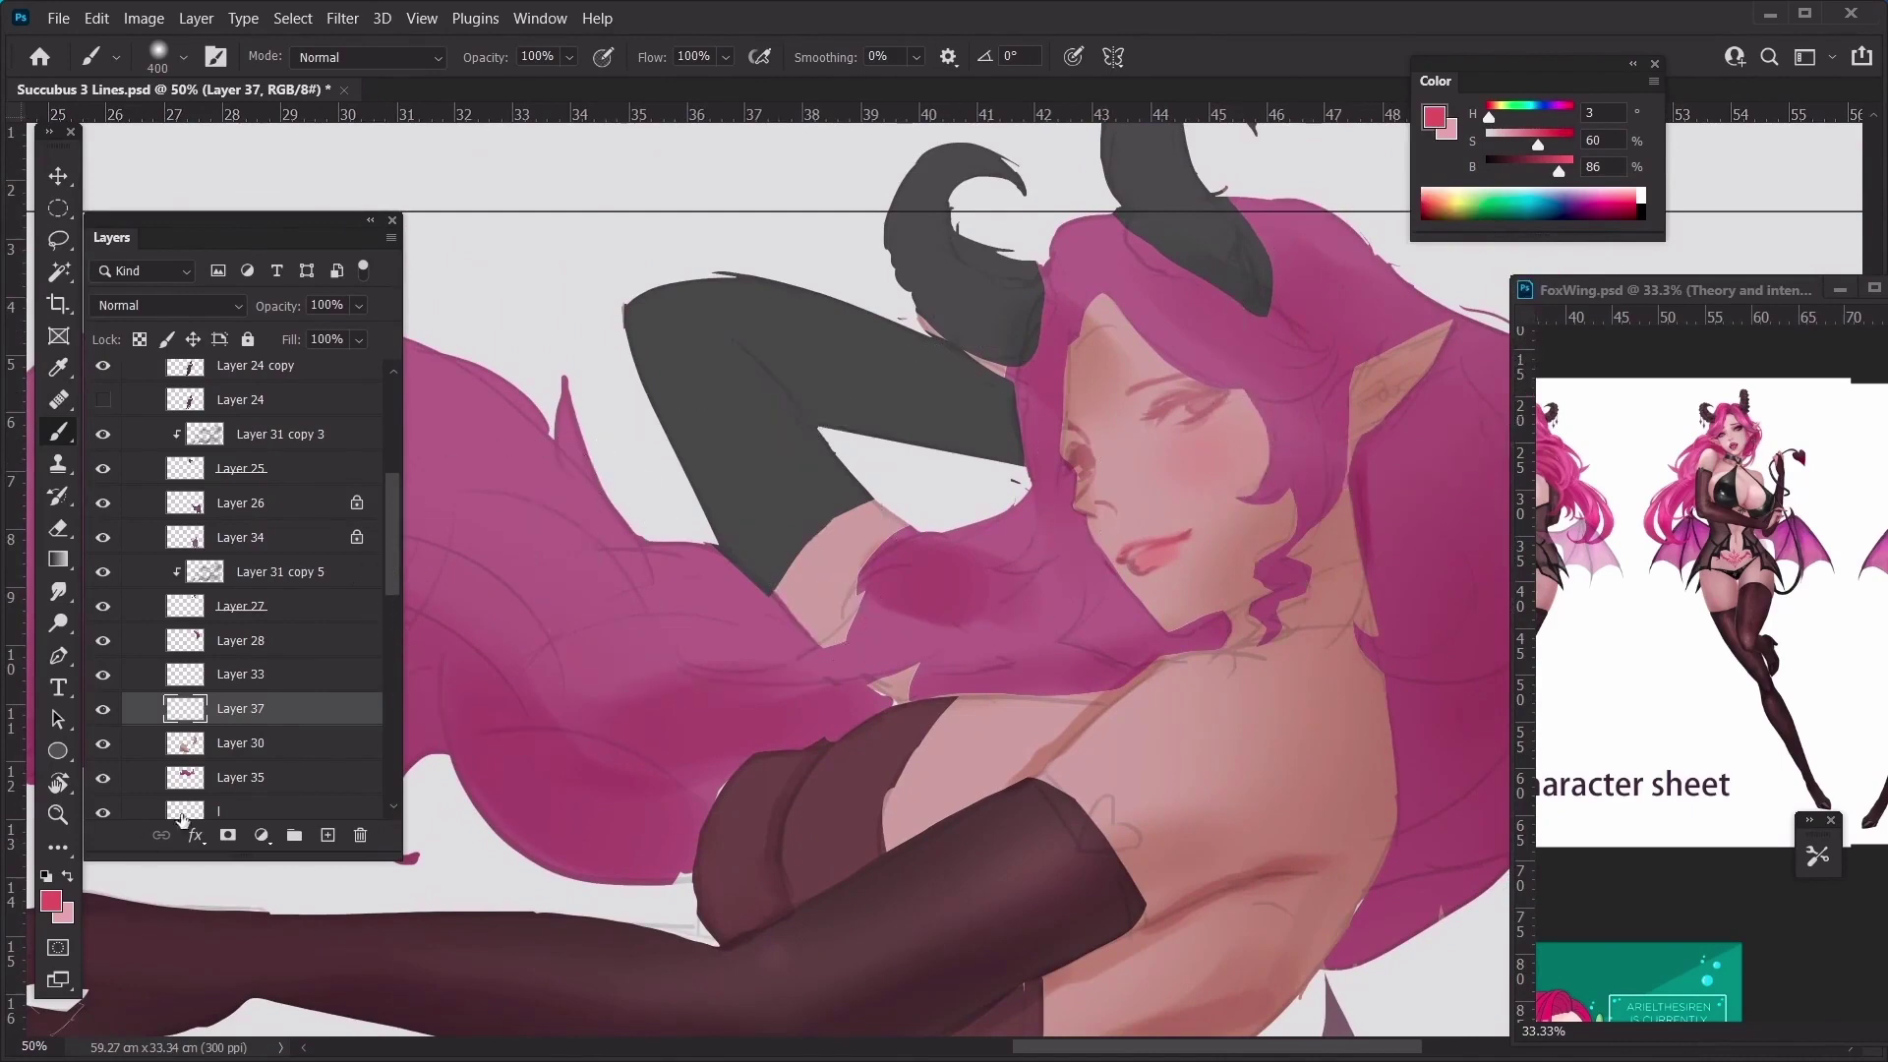
pyautogui.click(51, 901)
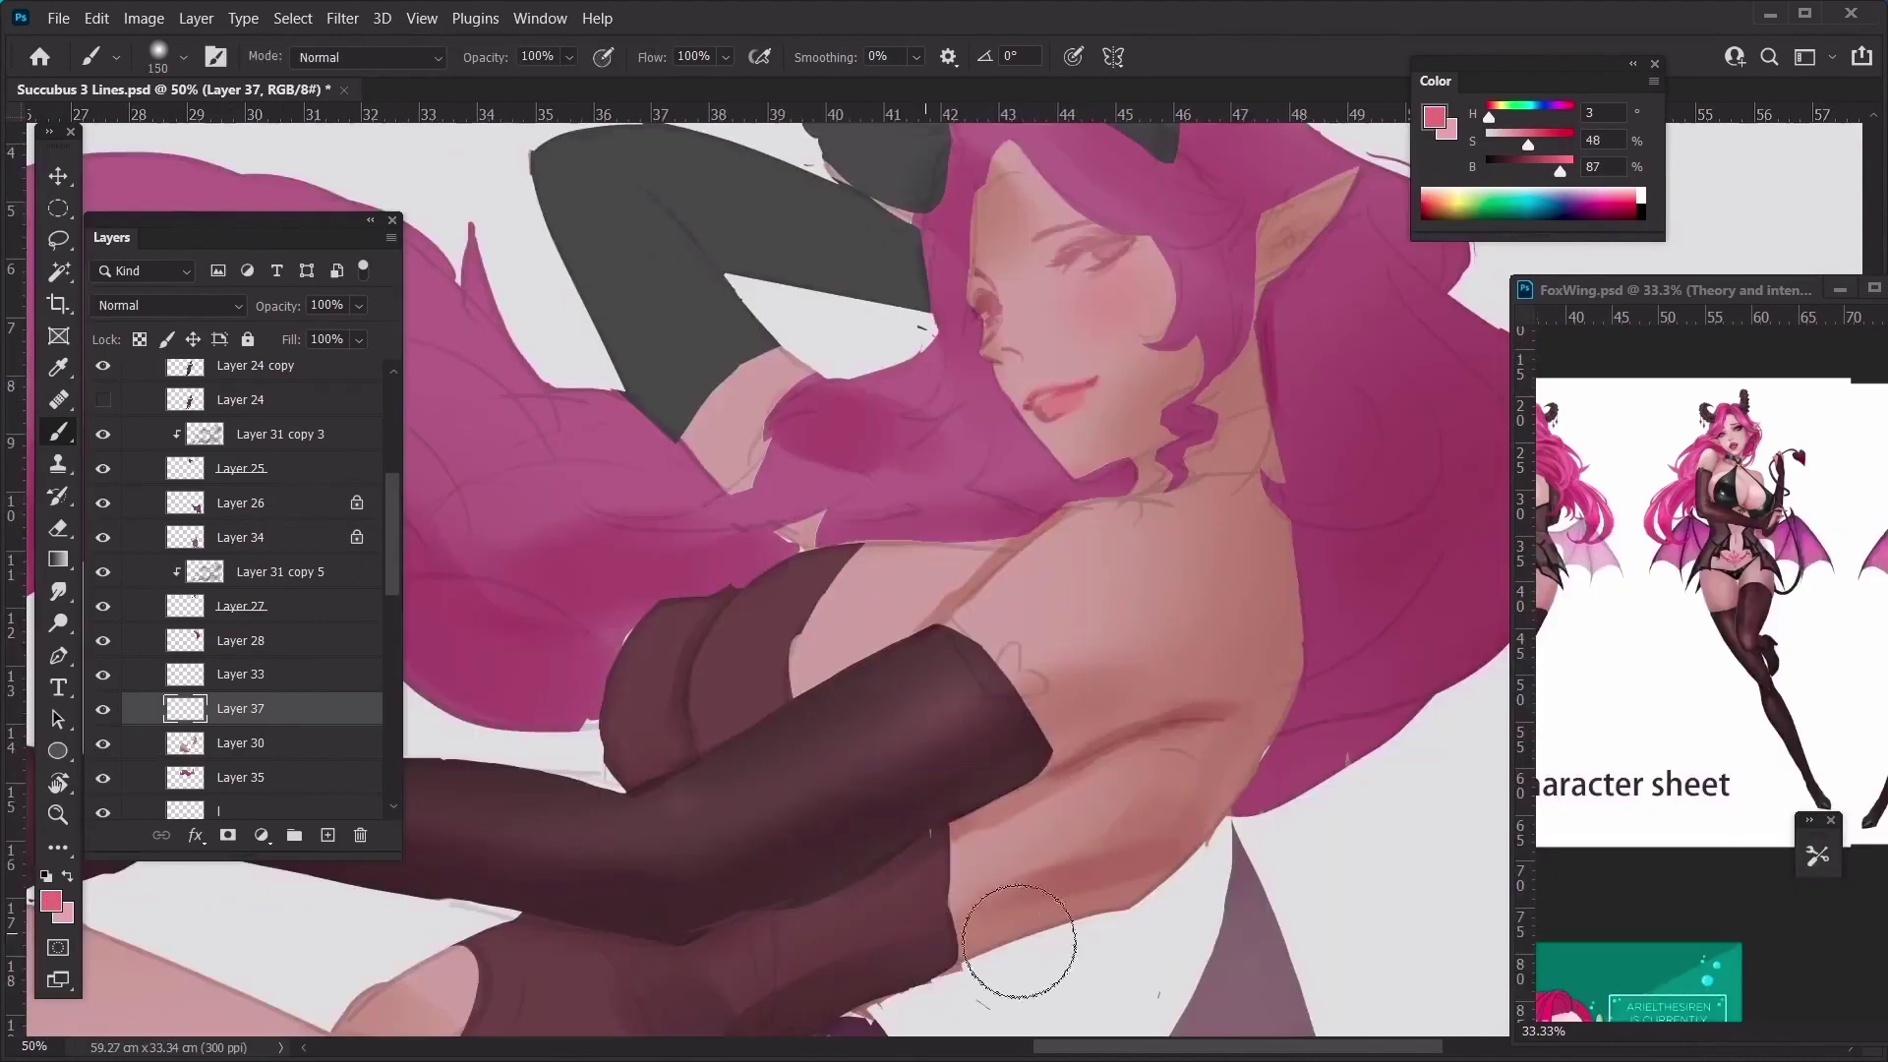
# Try airbrushing reddish shading over the shoulder, back and underarm directly on Layer 37
pyautogui.press('[')
pyautogui.press('[')
pyautogui.moveTo(985, 889); pyautogui.dragTo(1302, 386)
pyautogui.moveTo(1204, 661)
pyautogui.mouseDown()
pyautogui.moveTo(1106, 840)
pyautogui.moveTo(914, 1043)
pyautogui.mouseUp()
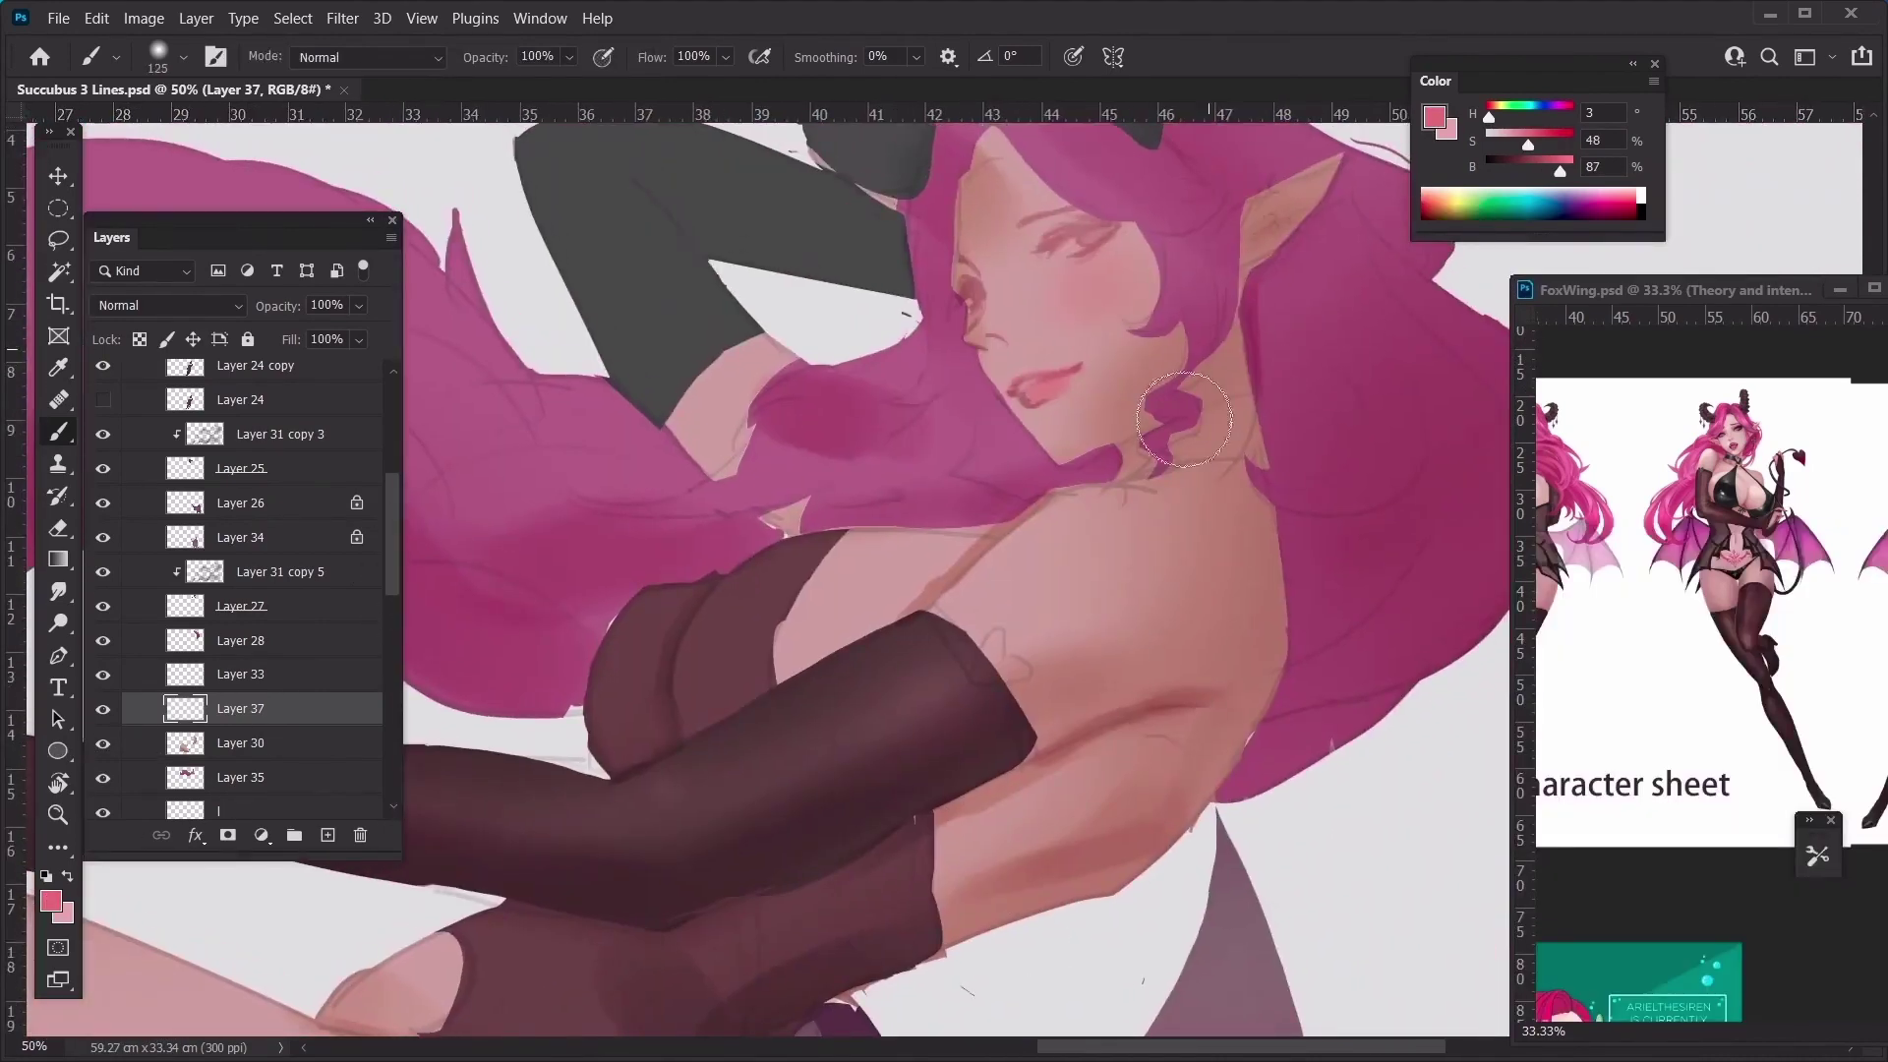
pyautogui.press(']')
pyautogui.press(']')
pyautogui.press(']')
pyautogui.press(']')
pyautogui.press(']')
pyautogui.press(']')
pyautogui.press(']')
pyautogui.press(']')
pyautogui.press(']')
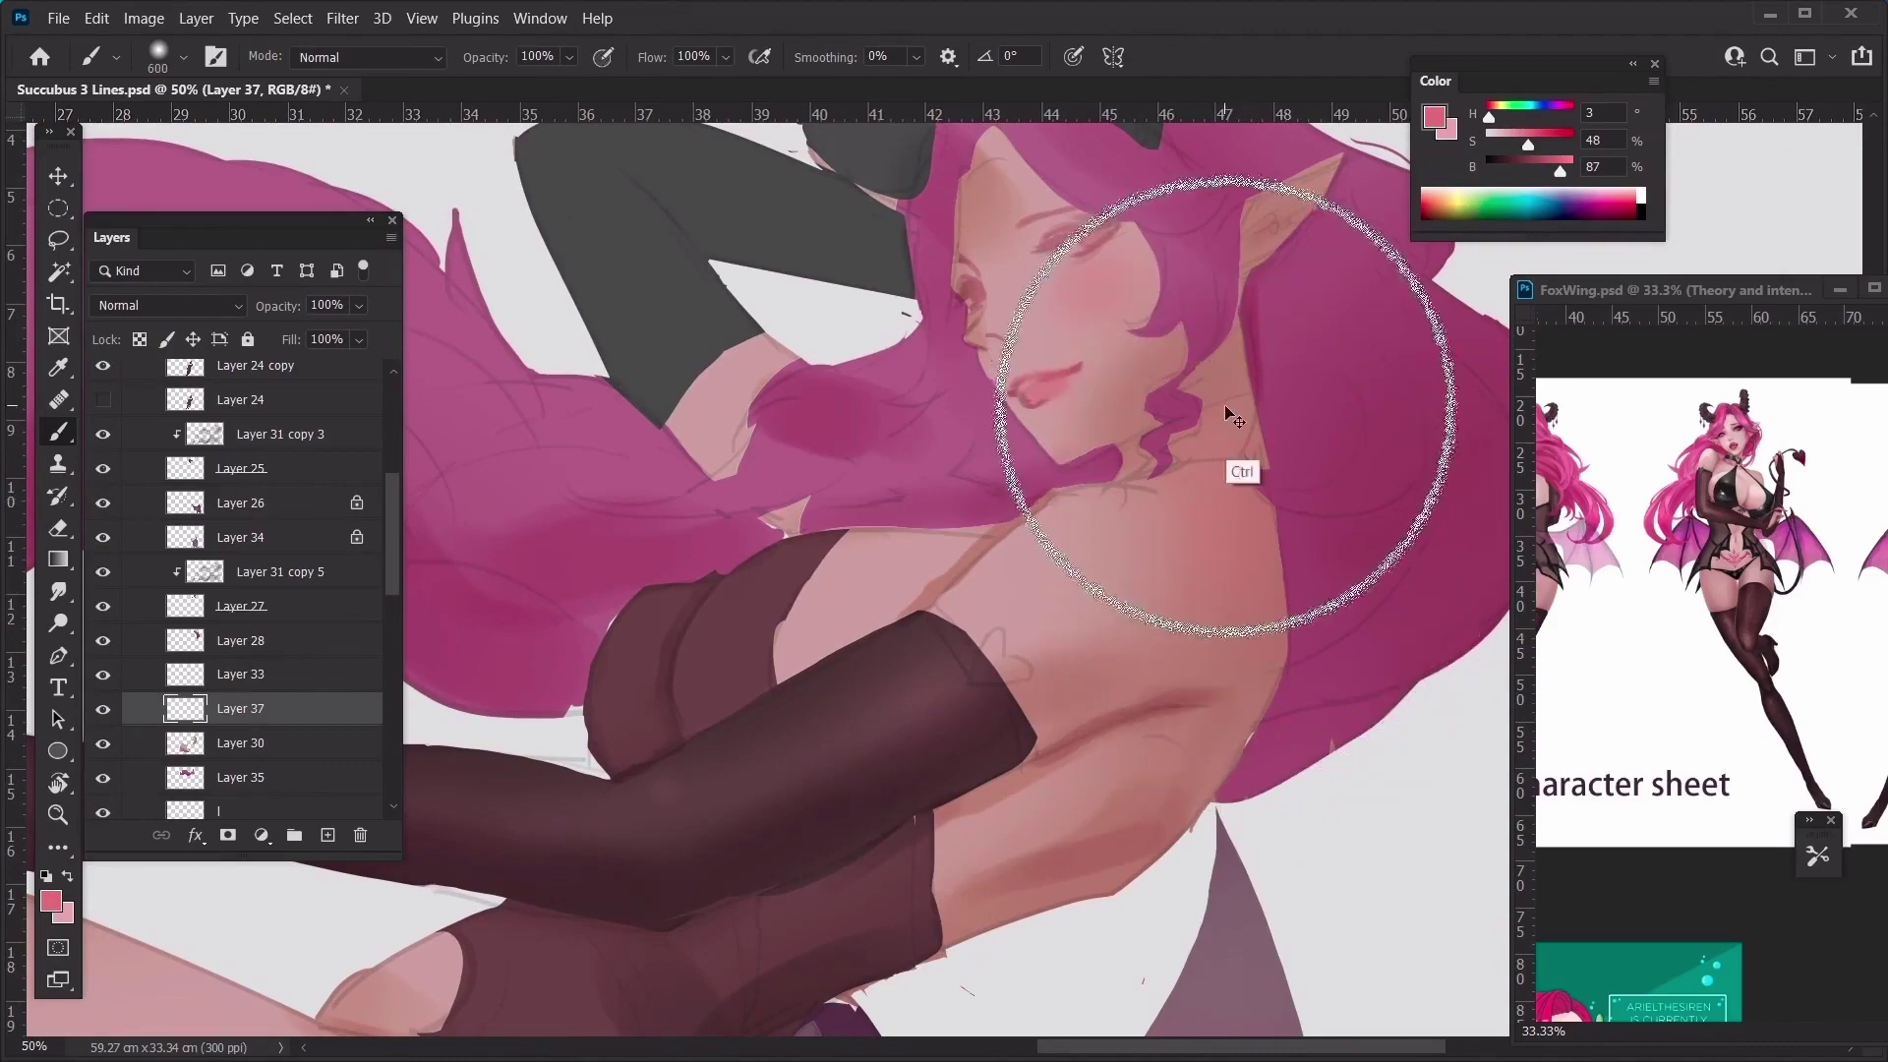
pyautogui.press('[')
pyautogui.press('[')
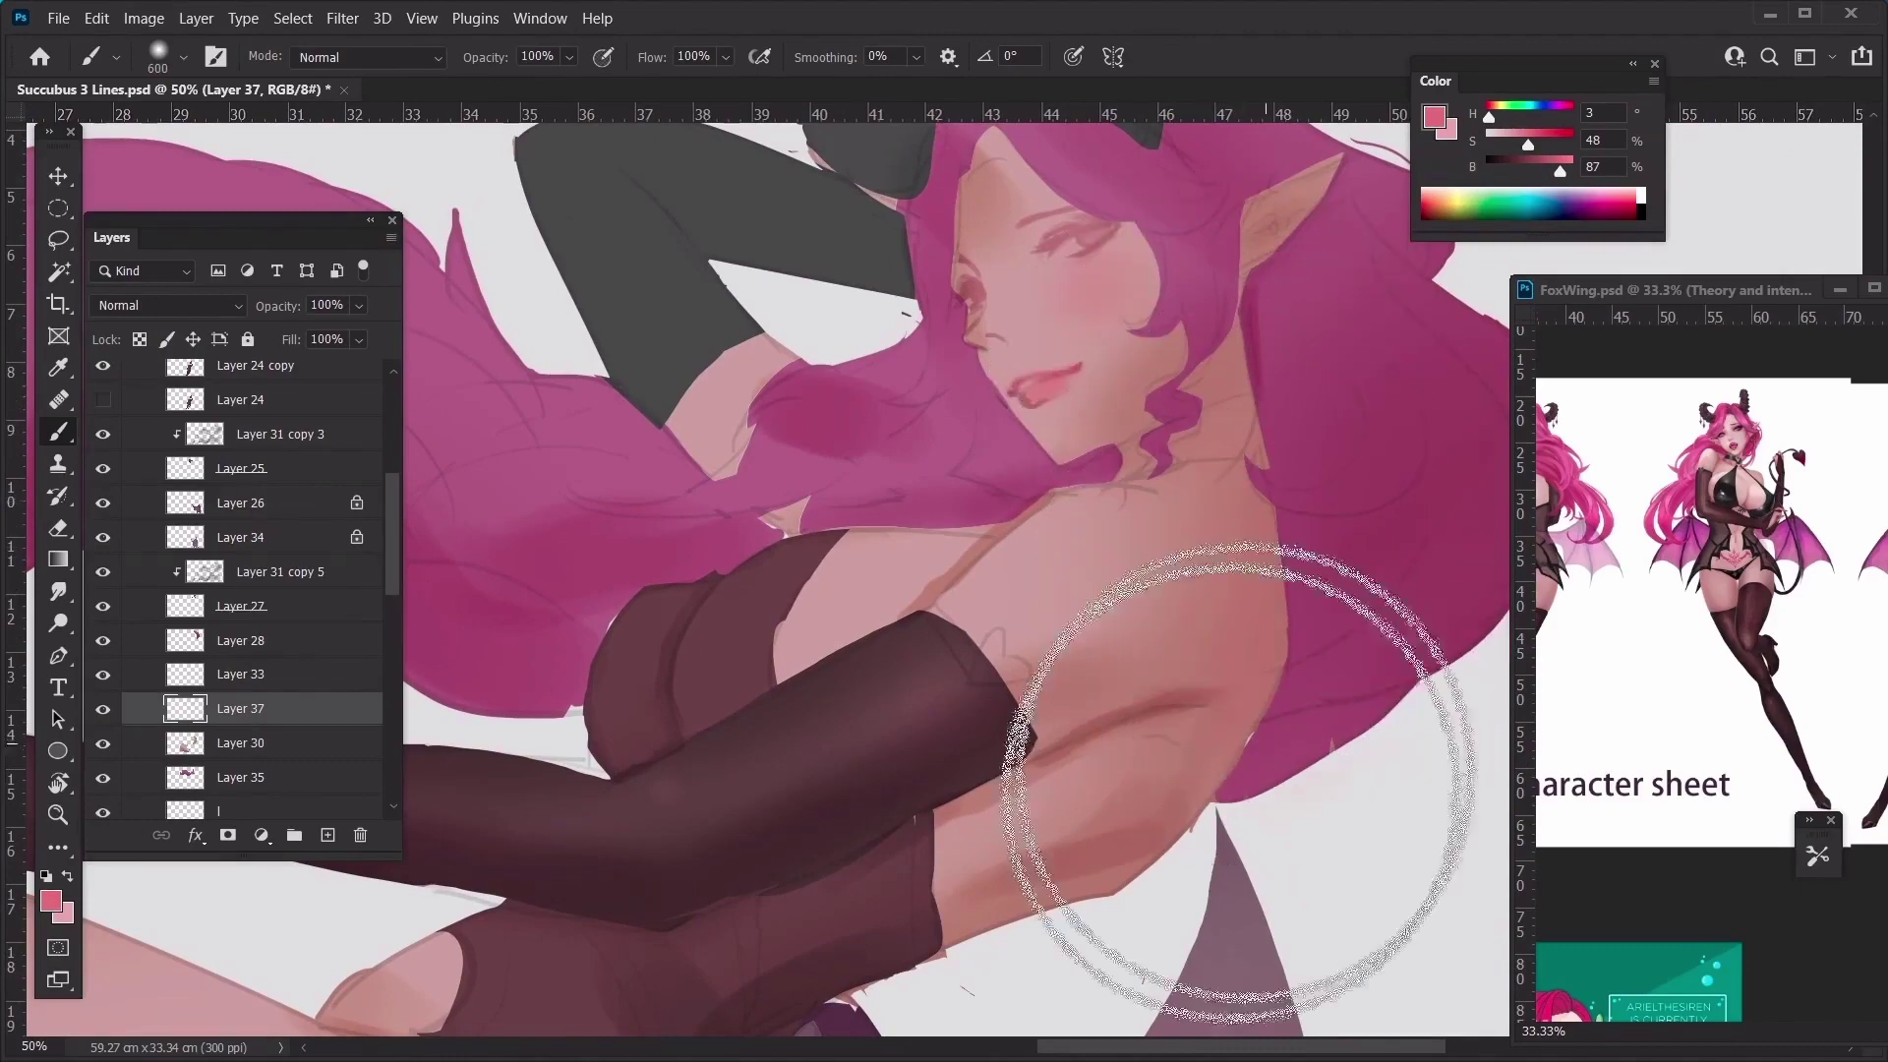
pyautogui.moveTo(1050, 912); pyautogui.dragTo(1101, 882)
pyautogui.hotkey('ctrl', 'z')
# Undo the remaining skin strokes, add a new layer above Layer 30 and clip it to that skin layer
pyautogui.click(254, 748)
pyautogui.hotkey('ctrl', 'z')
pyautogui.hotkey('ctrl', 'z')
pyautogui.rightClick(361, 751)
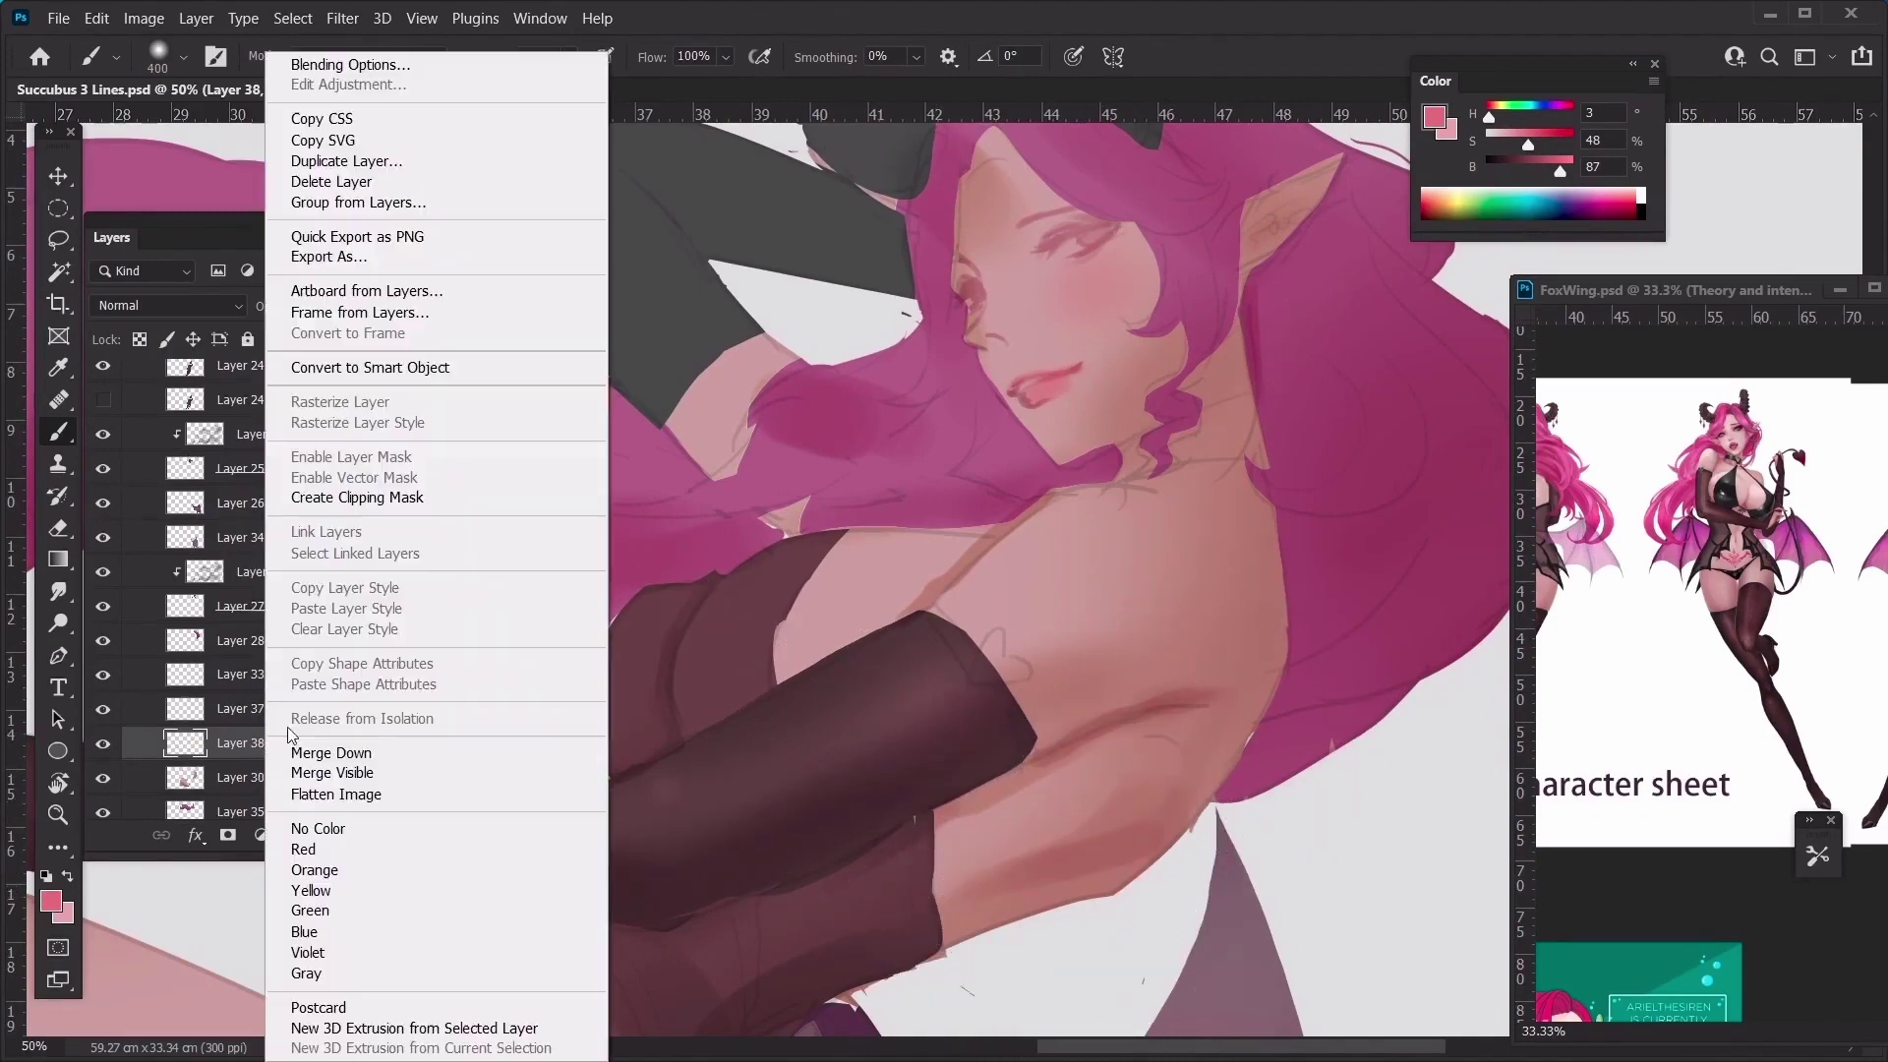
pyautogui.click(324, 497)
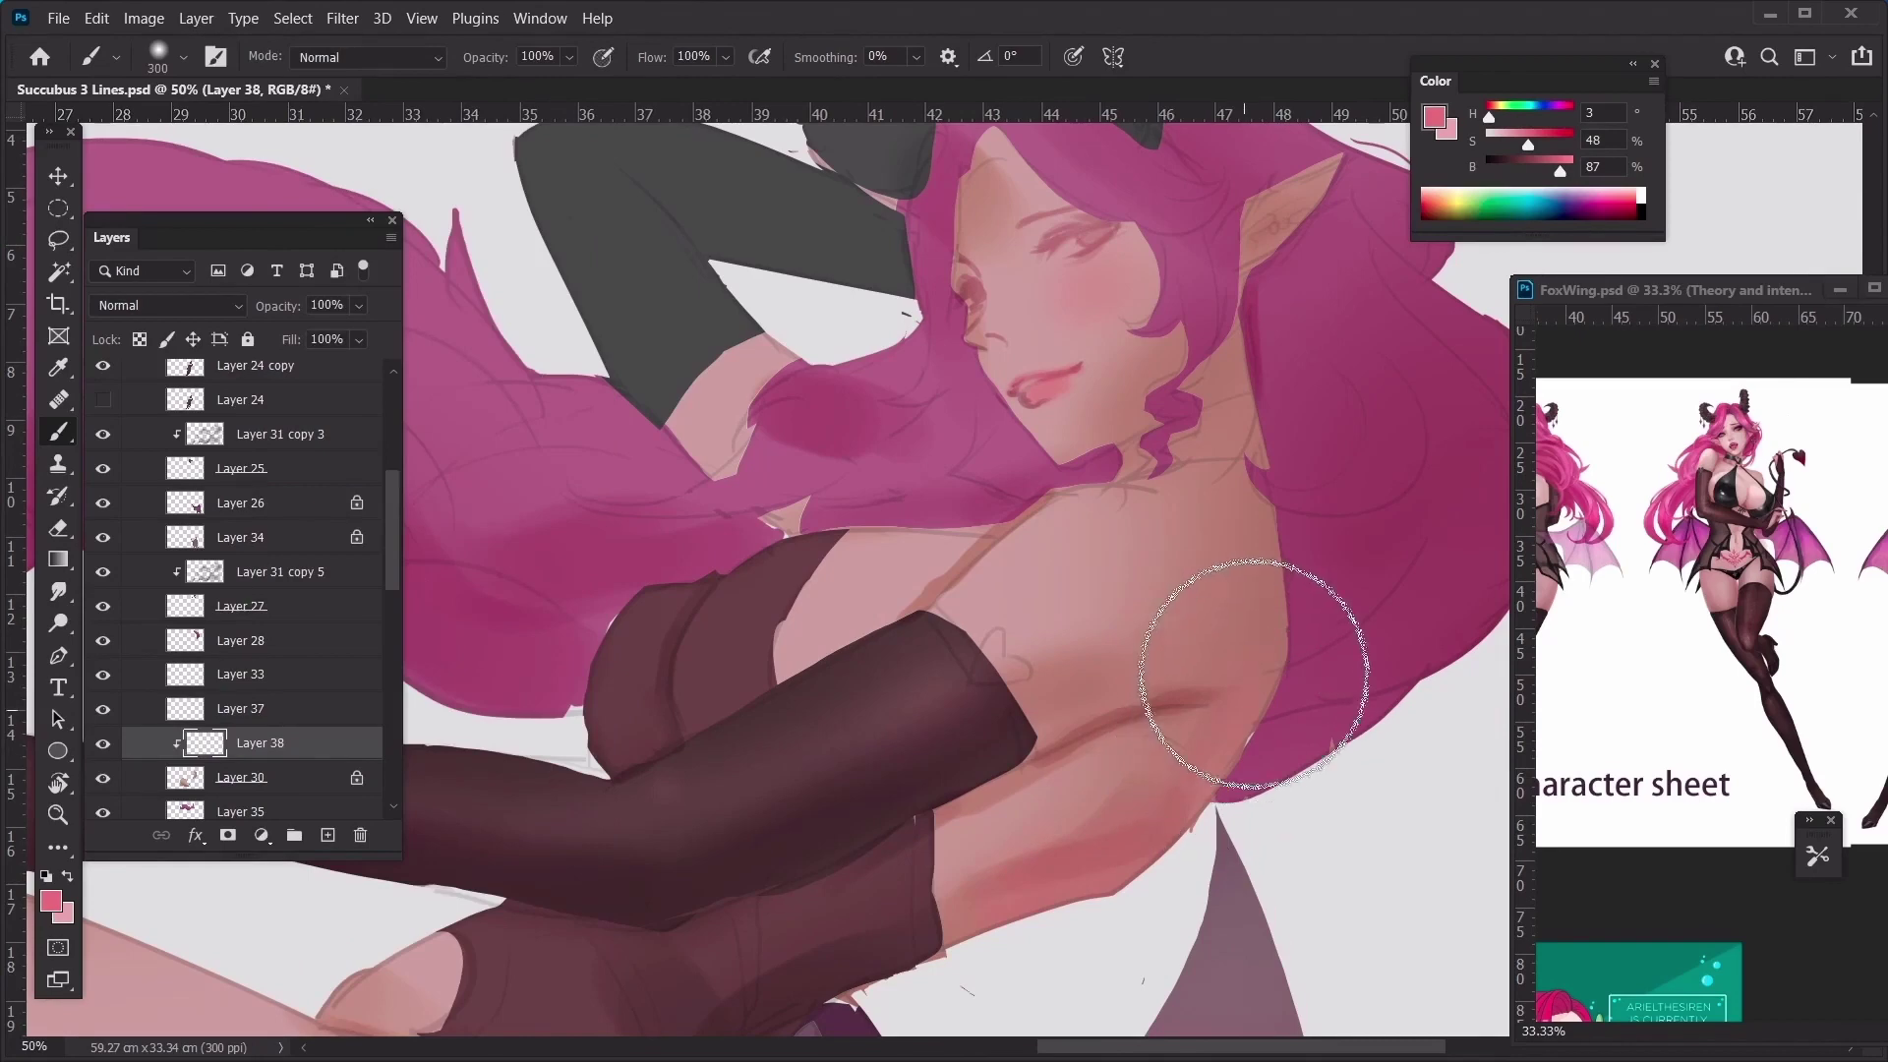
# Airbrush soft red shading over the shoulder, upper arm and back on the clipped Layer 38
pyautogui.press(']')
pyautogui.hotkey('ctrl', '-')
pyautogui.press('[')
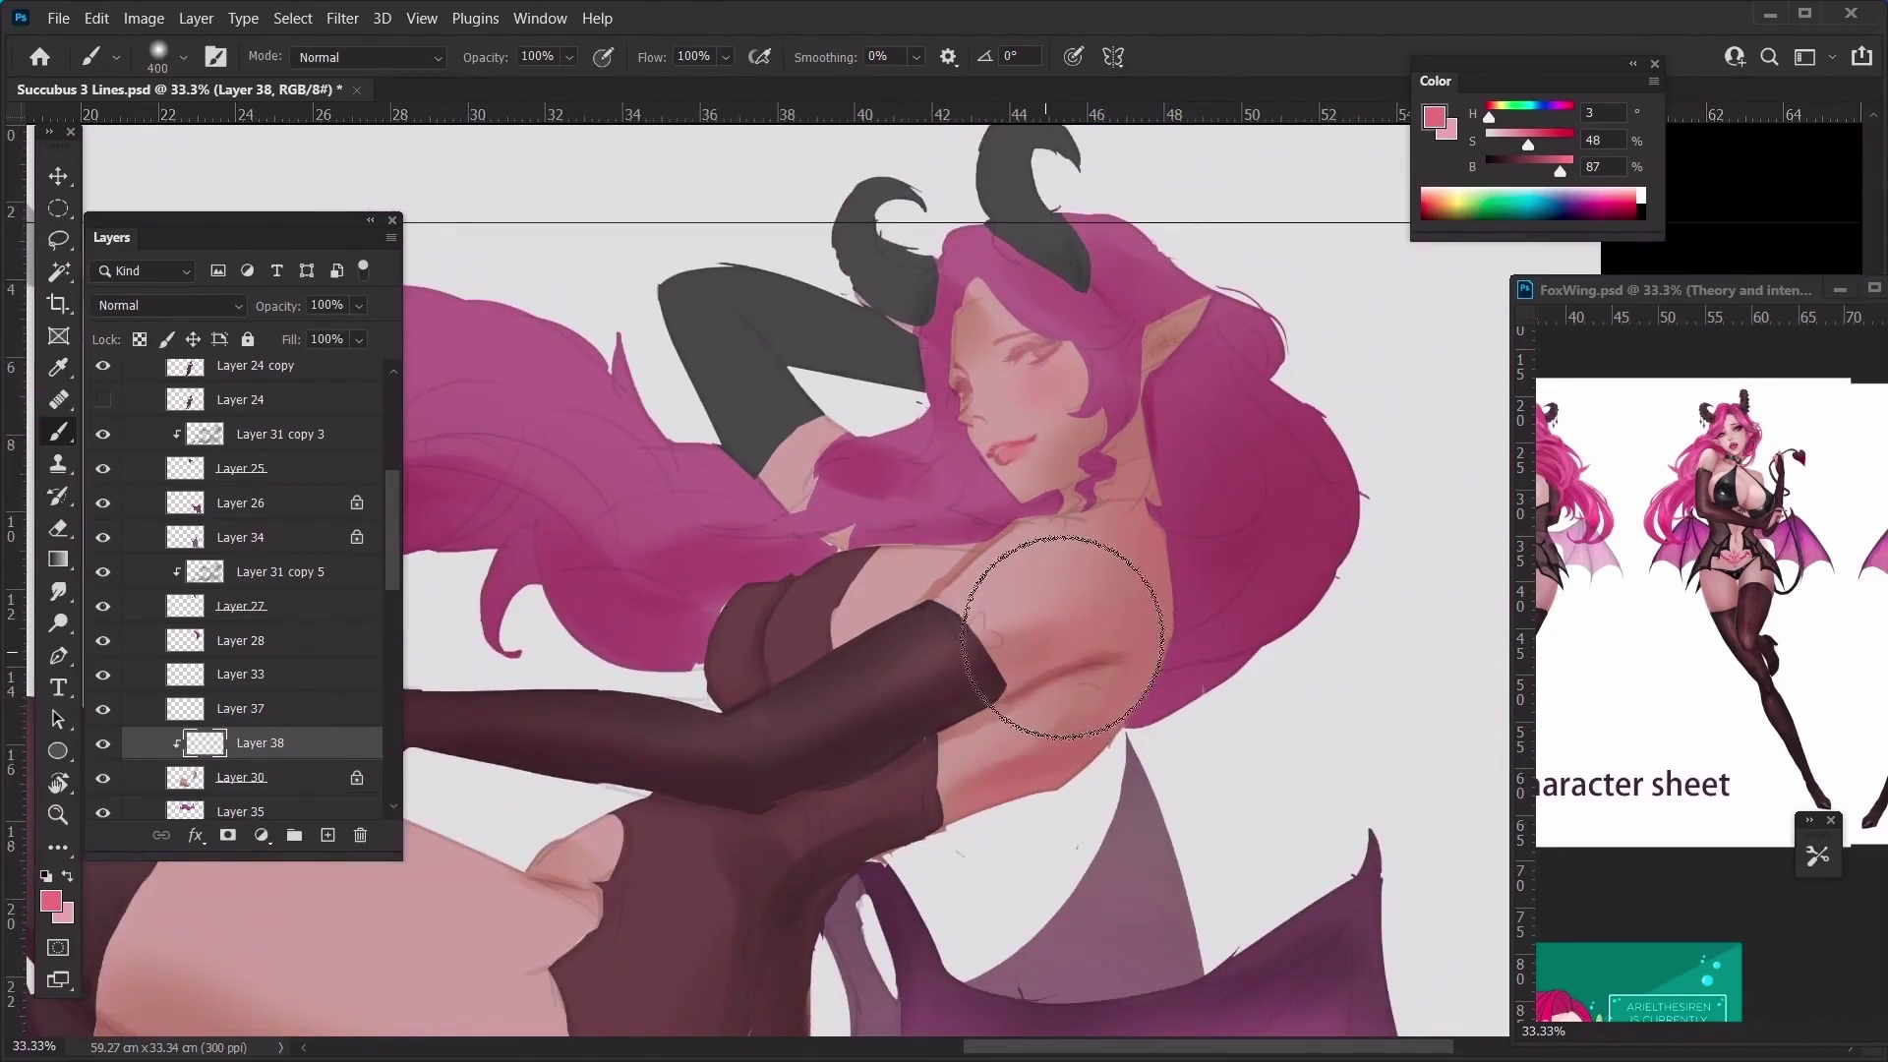
pyautogui.press('[')
pyautogui.press('[')
pyautogui.press('[')
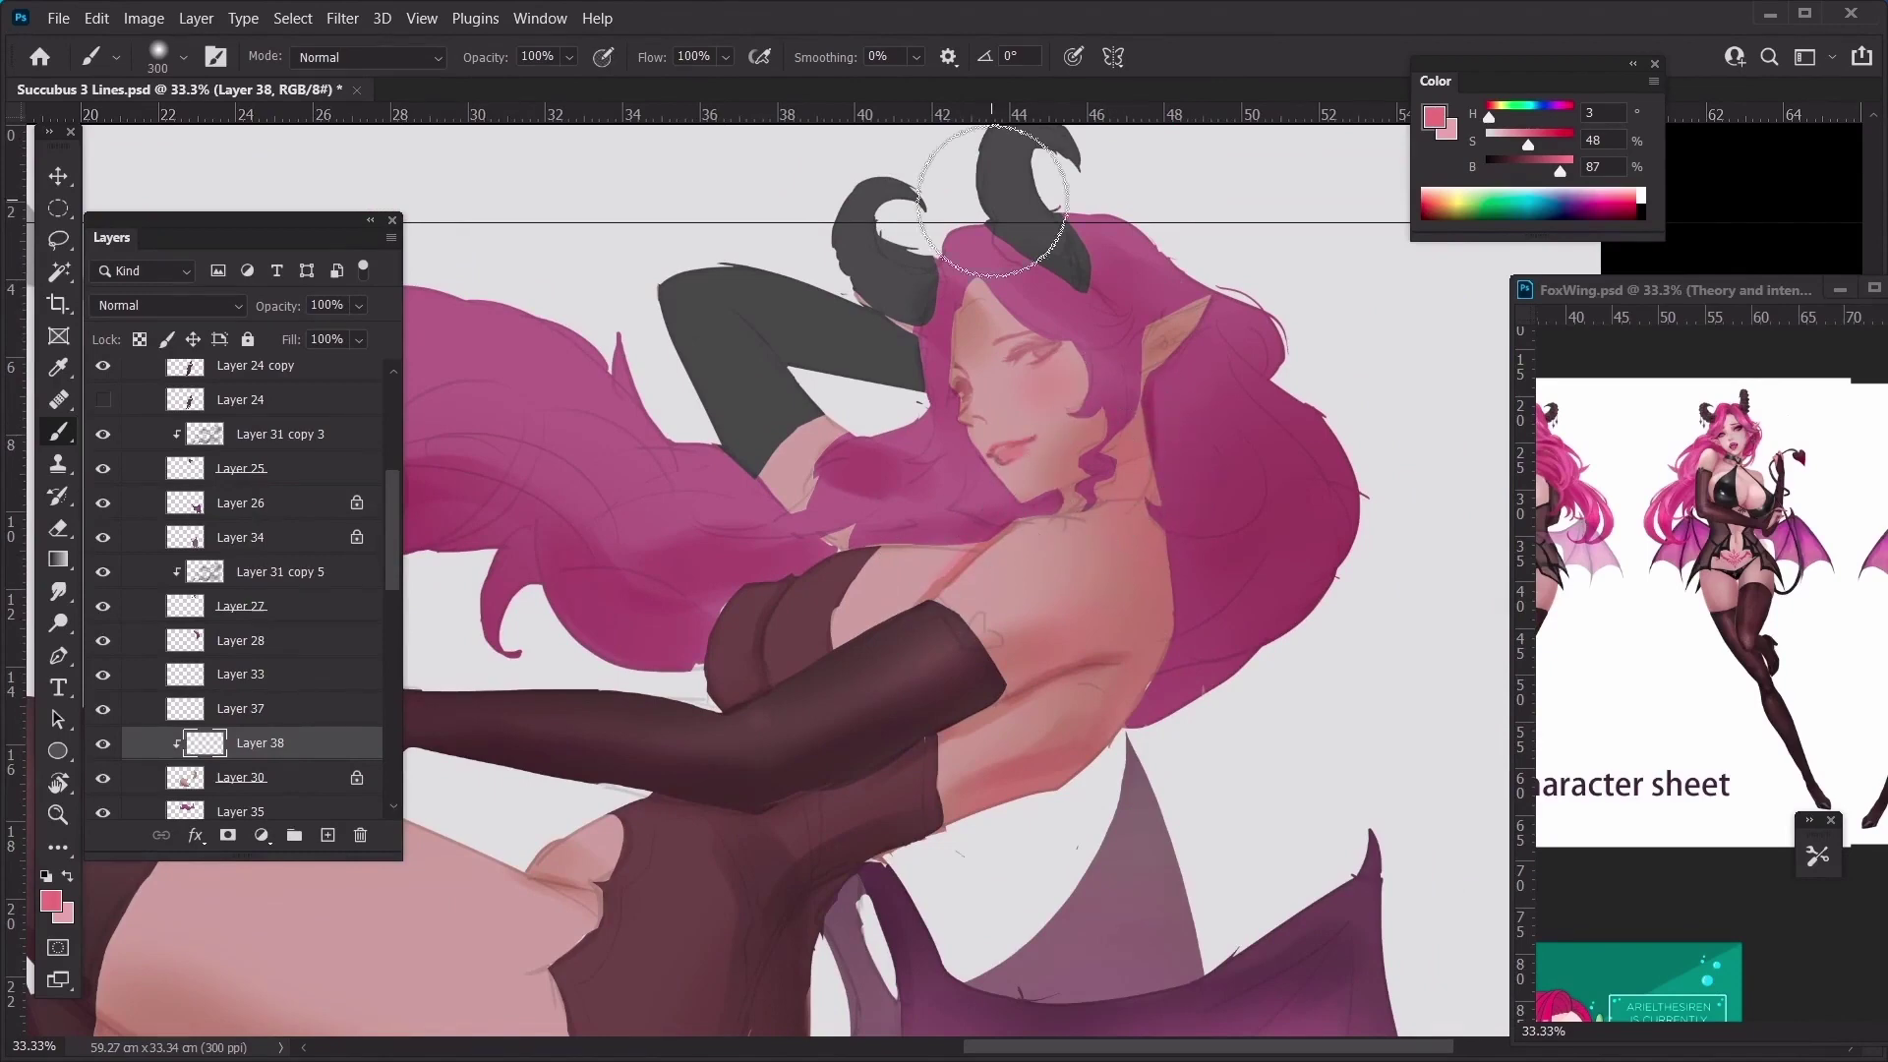
# Sample a lighter skin tone from the figure and blend the shading across the thighs on Layer 38
pyautogui.keyDown('alt'); pyautogui.click(1046, 445); pyautogui.keyUp('alt')
pyautogui.hotkey('ctrl', '-')
pyautogui.moveTo(600, 787); pyautogui.dragTo(778, 580)
pyautogui.press(']')
pyautogui.press(']')
pyautogui.press(']')
pyautogui.press('[')
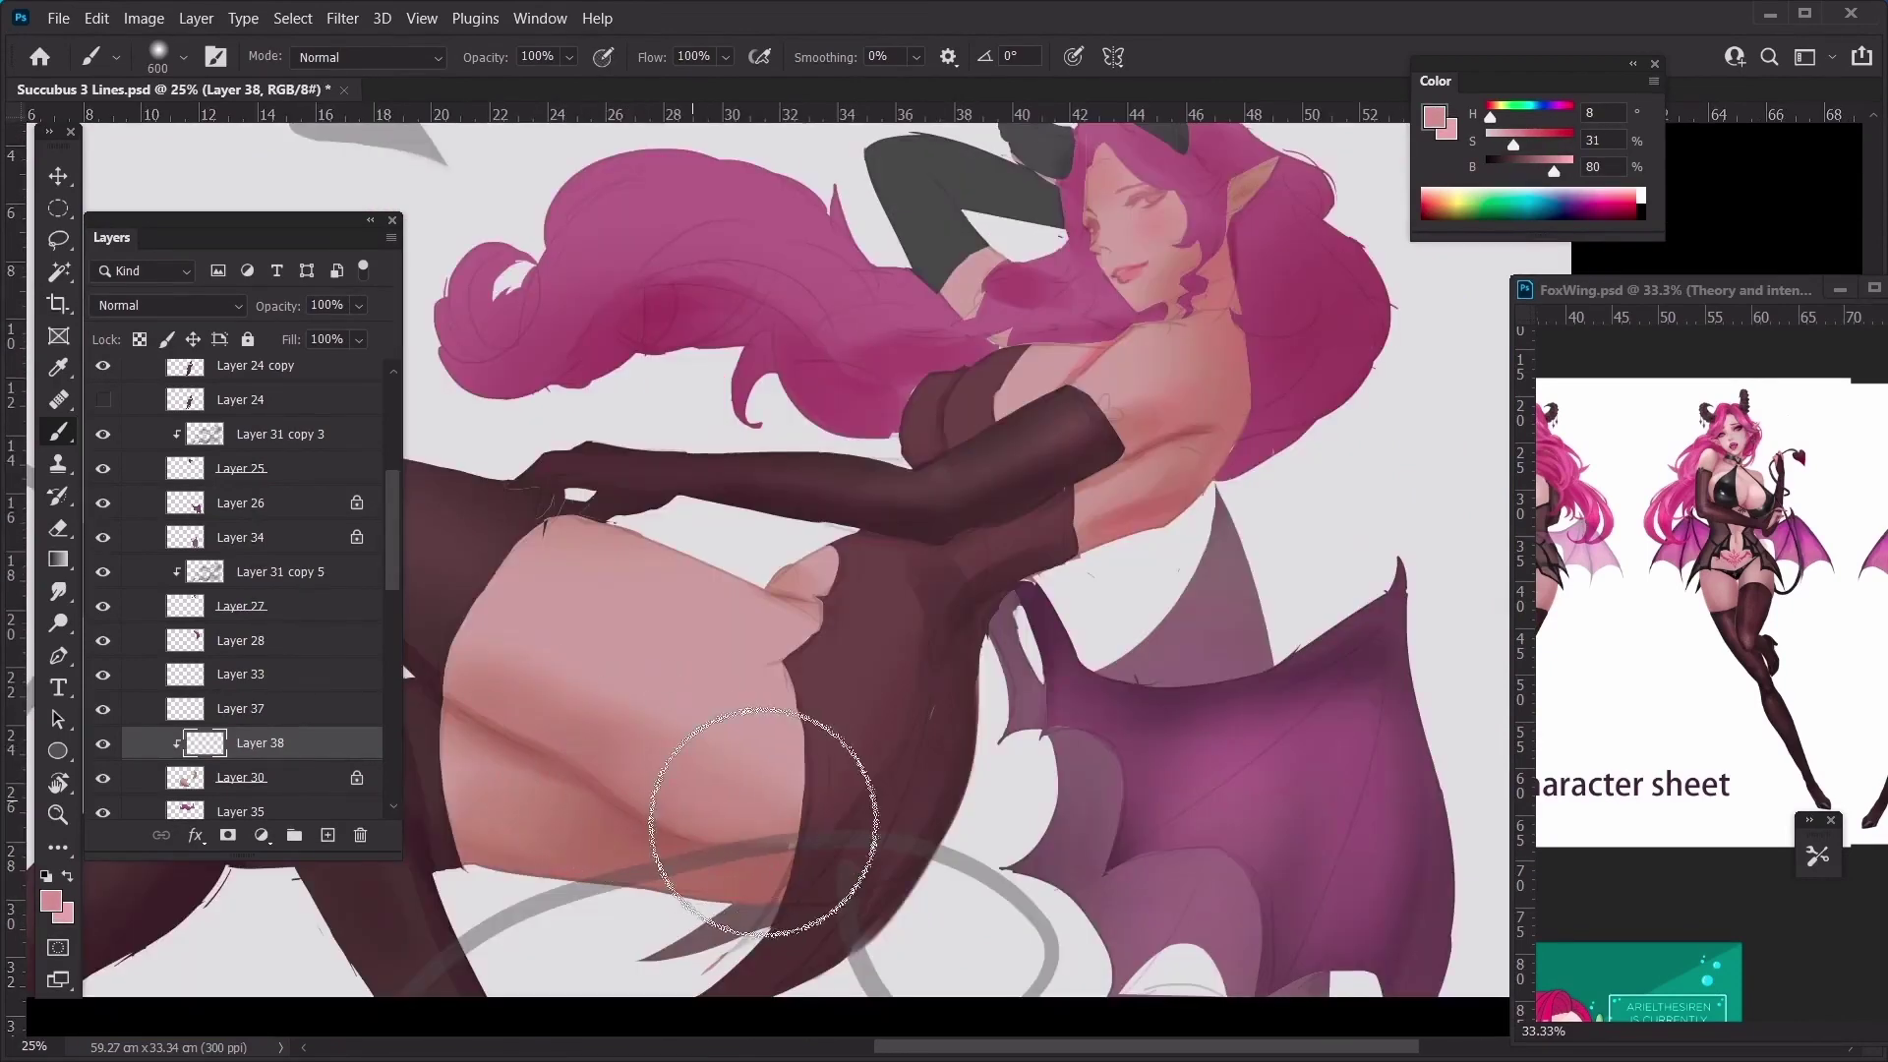
pyautogui.press('[')
pyautogui.press('[')
pyautogui.press('[')
pyautogui.press('[')
pyautogui.press('[')
pyautogui.press('[')
pyautogui.press('[')
pyautogui.press('[')
pyautogui.press('[')
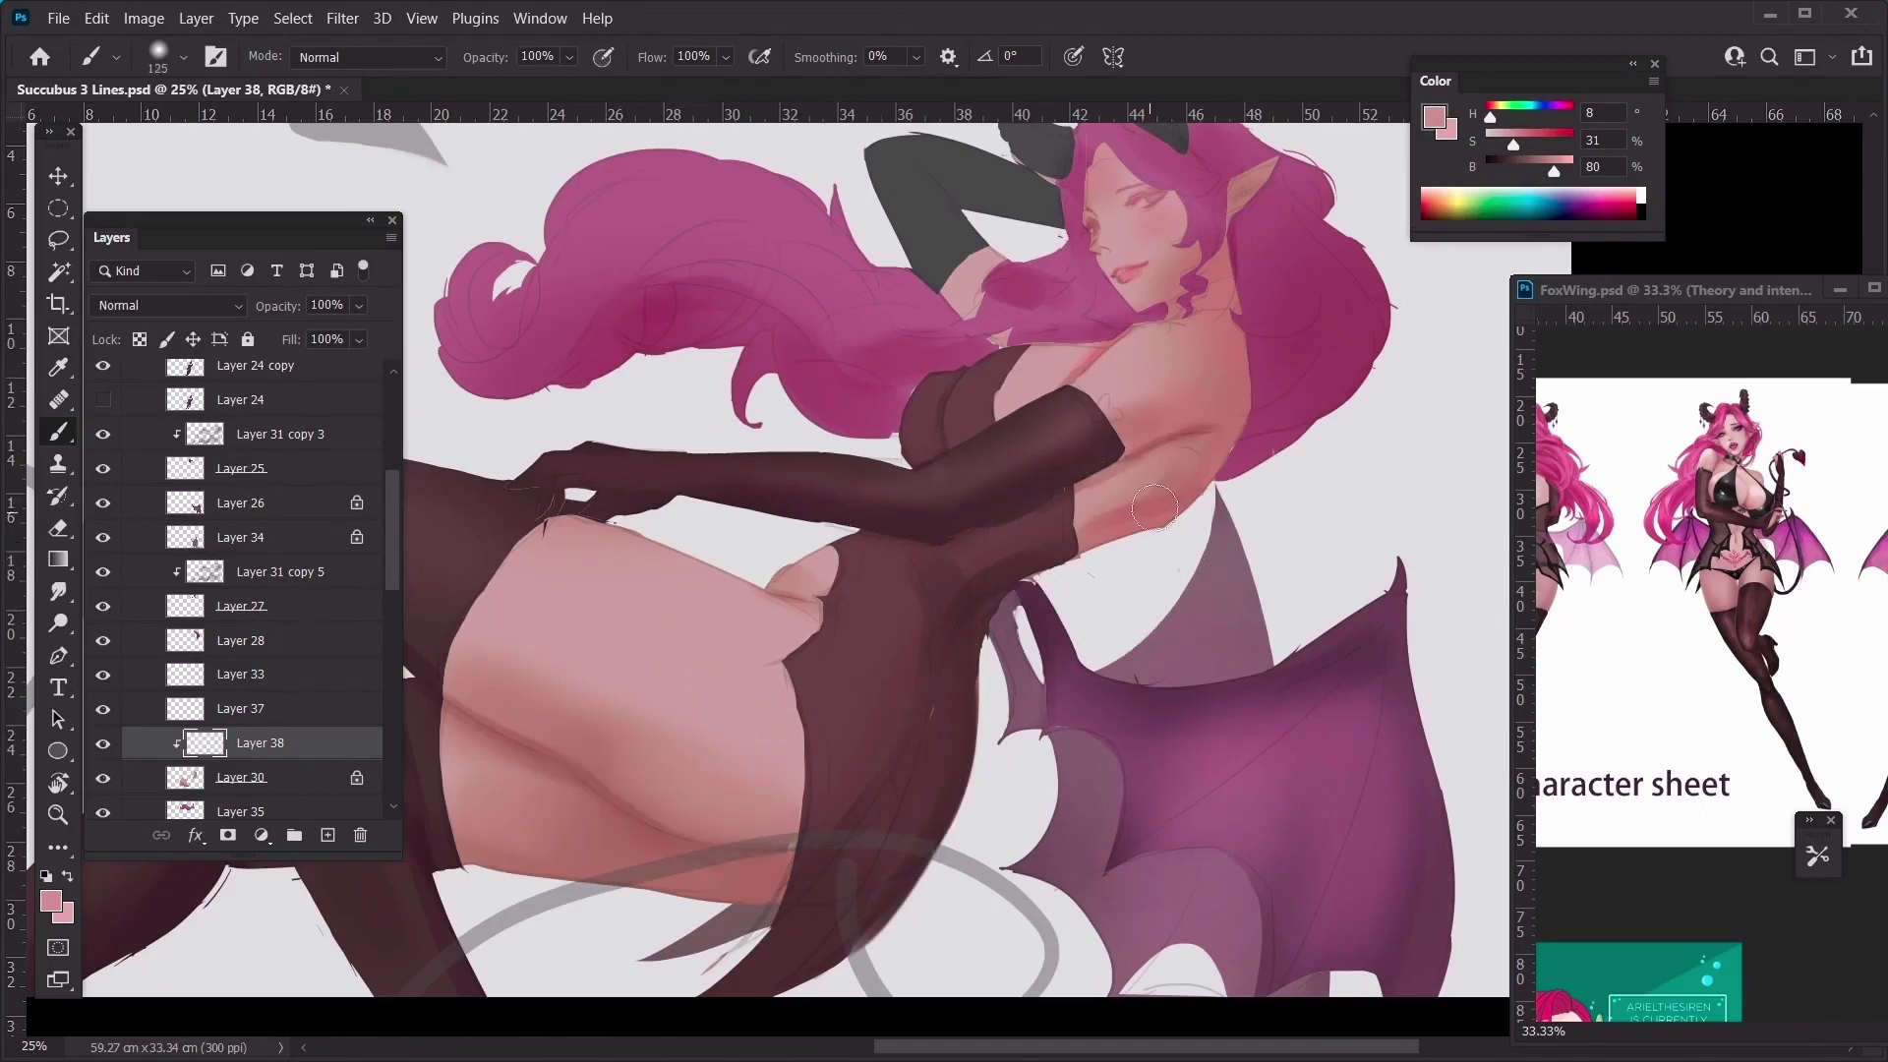
# Deepen the shading on the lower thigh and hip with reddish skin tones sampled from the arm and body
pyautogui.keyDown('alt'); pyautogui.click(1148, 521); pyautogui.keyUp('alt')
pyautogui.hotkey('ctrl', '-')
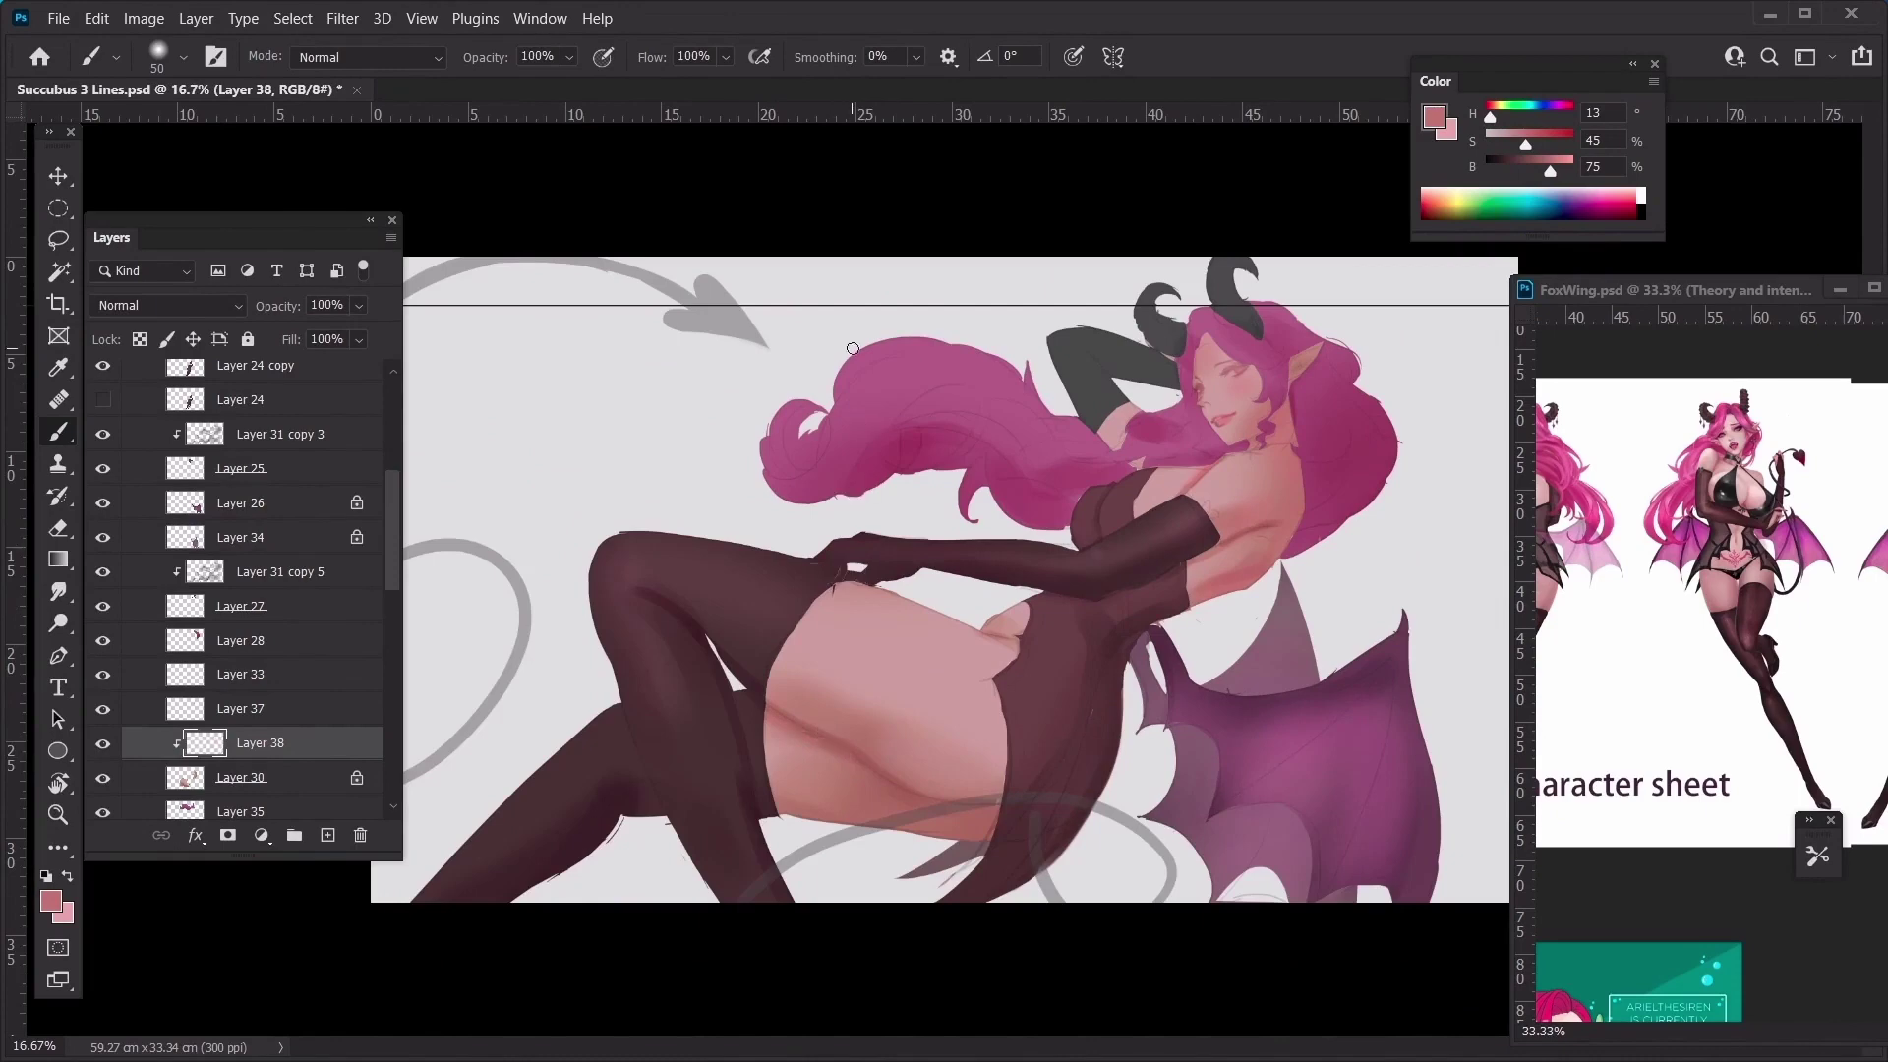
pyautogui.press(']')
pyautogui.press(']')
pyautogui.press(']')
pyautogui.press(']')
pyautogui.press(']')
pyautogui.press(']')
pyautogui.press(']')
pyautogui.press(']')
pyautogui.press(']')
pyautogui.press(']')
pyautogui.press(']')
pyautogui.press(']')
pyautogui.press(']')
pyautogui.press('[')
pyautogui.hotkey('ctrl', '+')
pyautogui.press('[')
pyautogui.press('[')
pyautogui.press('[')
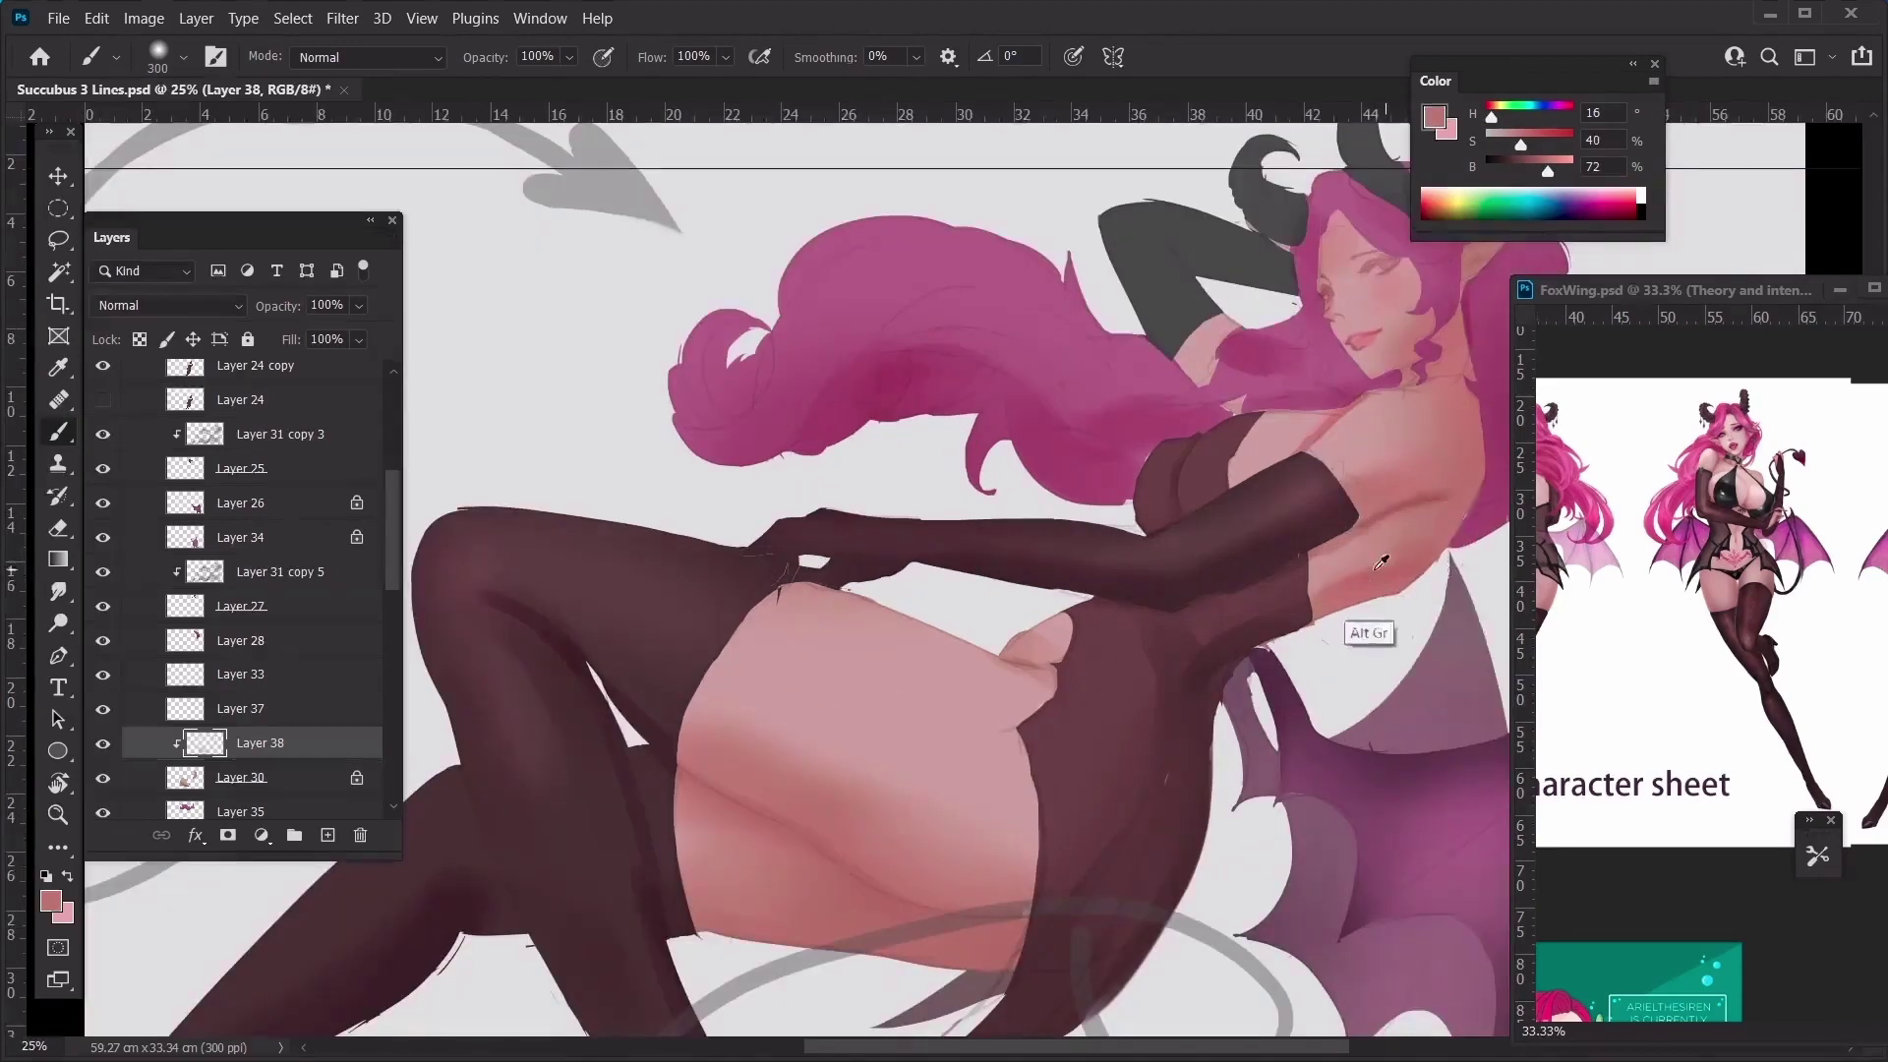
pyautogui.press('[')
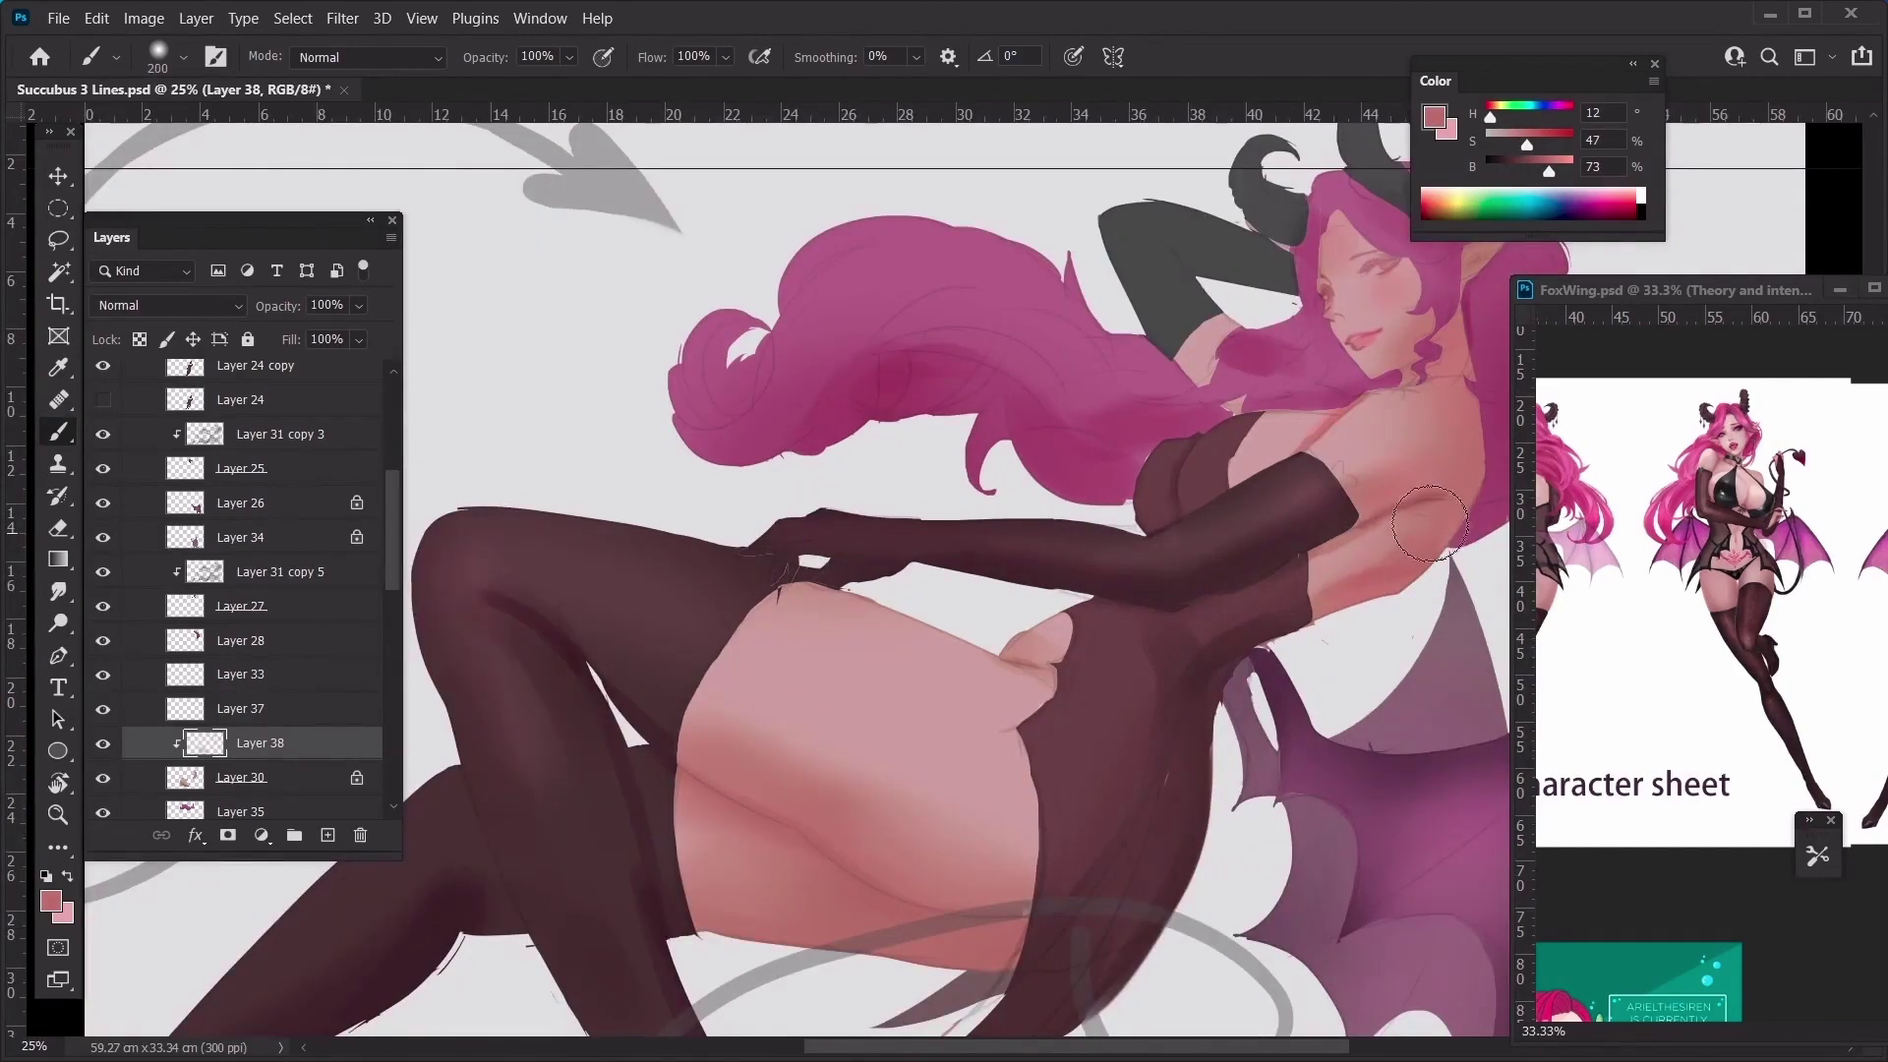
pyautogui.press('[')
pyautogui.keyDown('alt'); pyautogui.click(1047, 641); pyautogui.keyUp('alt')
pyautogui.press(']')
pyautogui.press(']')
pyautogui.press(']')
# Paint the crease between the chest and shoulder with a sampled reddish skin tone using a small soft brush
pyautogui.moveTo(1474, 315)
pyautogui.mouseDown()
pyautogui.moveTo(1361, 370)
pyautogui.moveTo(1104, 578)
pyautogui.mouseUp()
pyautogui.hotkey('ctrl', '+')
pyautogui.hotkey('ctrl', '+')
pyautogui.press('[')
pyautogui.press('[')
pyautogui.keyDown('alt'); pyautogui.click(1080, 619); pyautogui.keyUp('alt')
pyautogui.press('[')
pyautogui.press('[')
pyautogui.press('[')
pyautogui.press('[')
pyautogui.press('[')
pyautogui.press('[')
pyautogui.press('[')
pyautogui.press('[')
pyautogui.press('[')
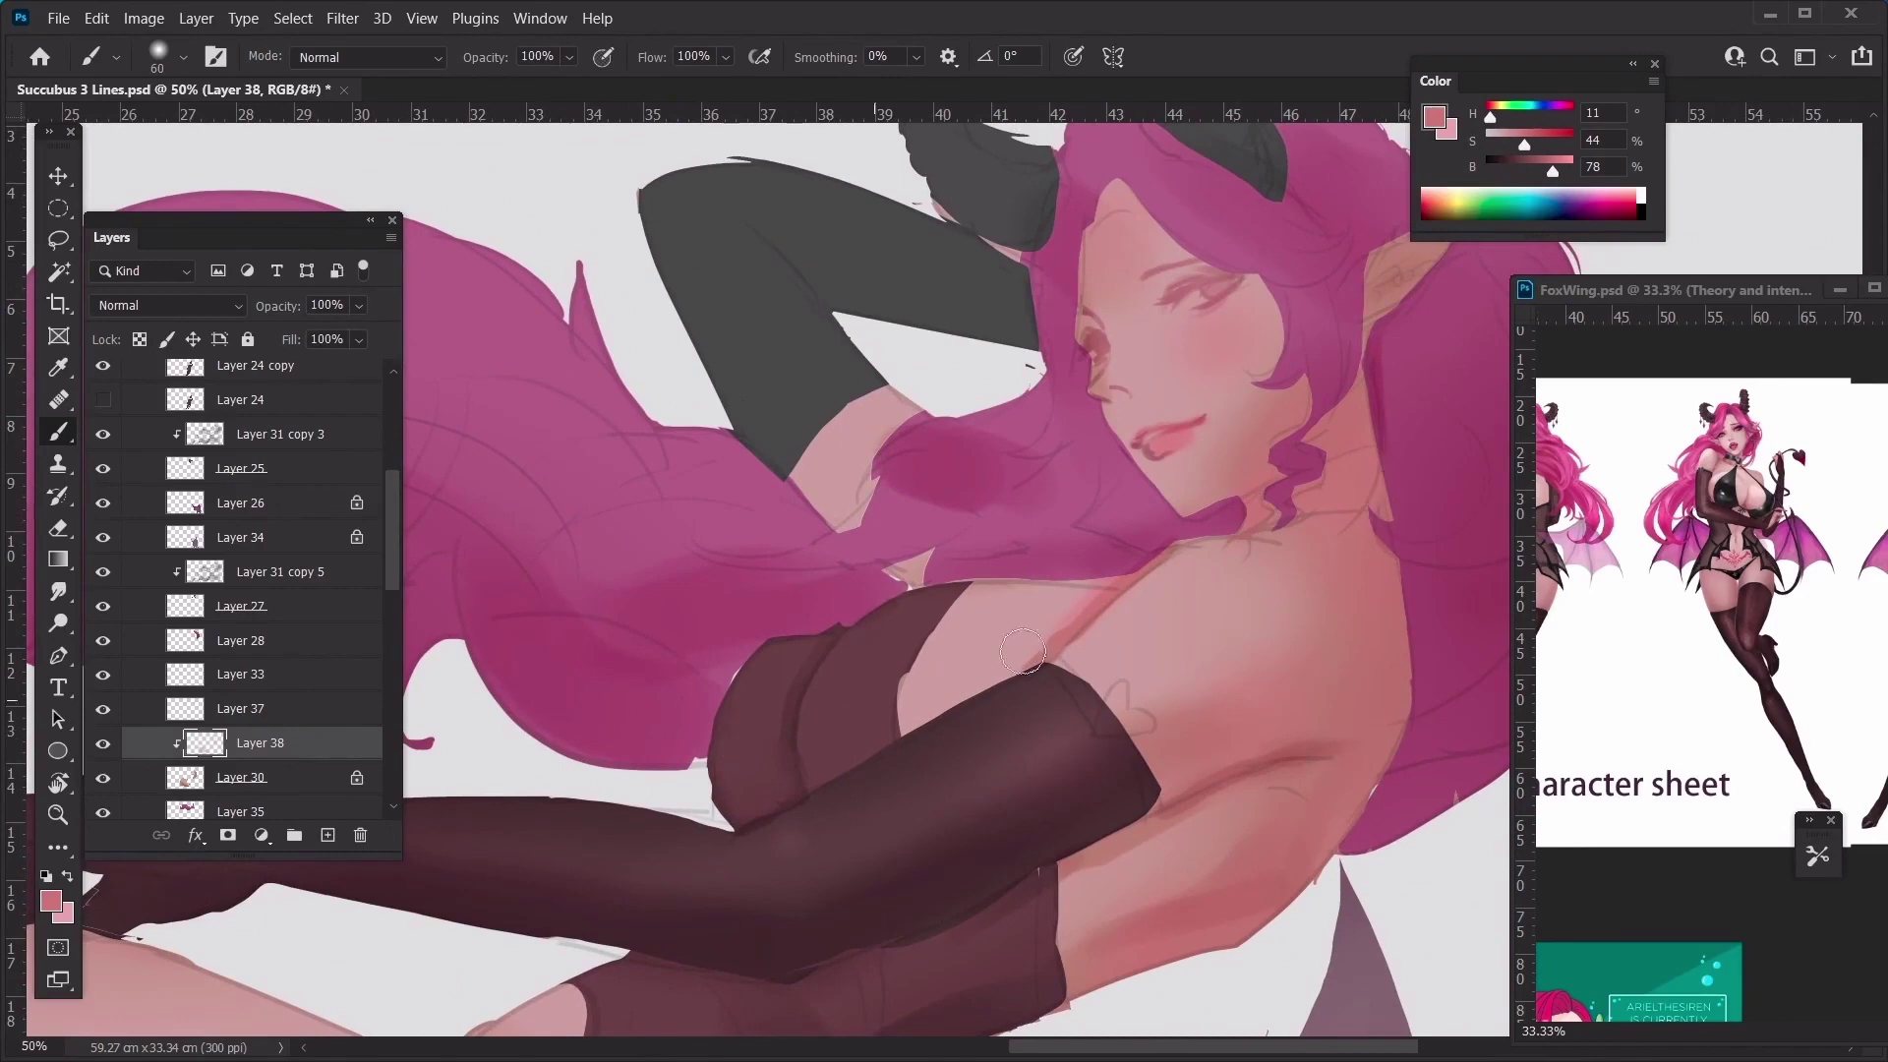
pyautogui.moveTo(1023, 651); pyautogui.dragTo(1082, 617)
# Hide the sketch lines and refine the collarbone, shoulder and neck shading on Layer 38 with sampled skin tones
pyautogui.moveTo(391, 524); pyautogui.dragTo(390, 431)
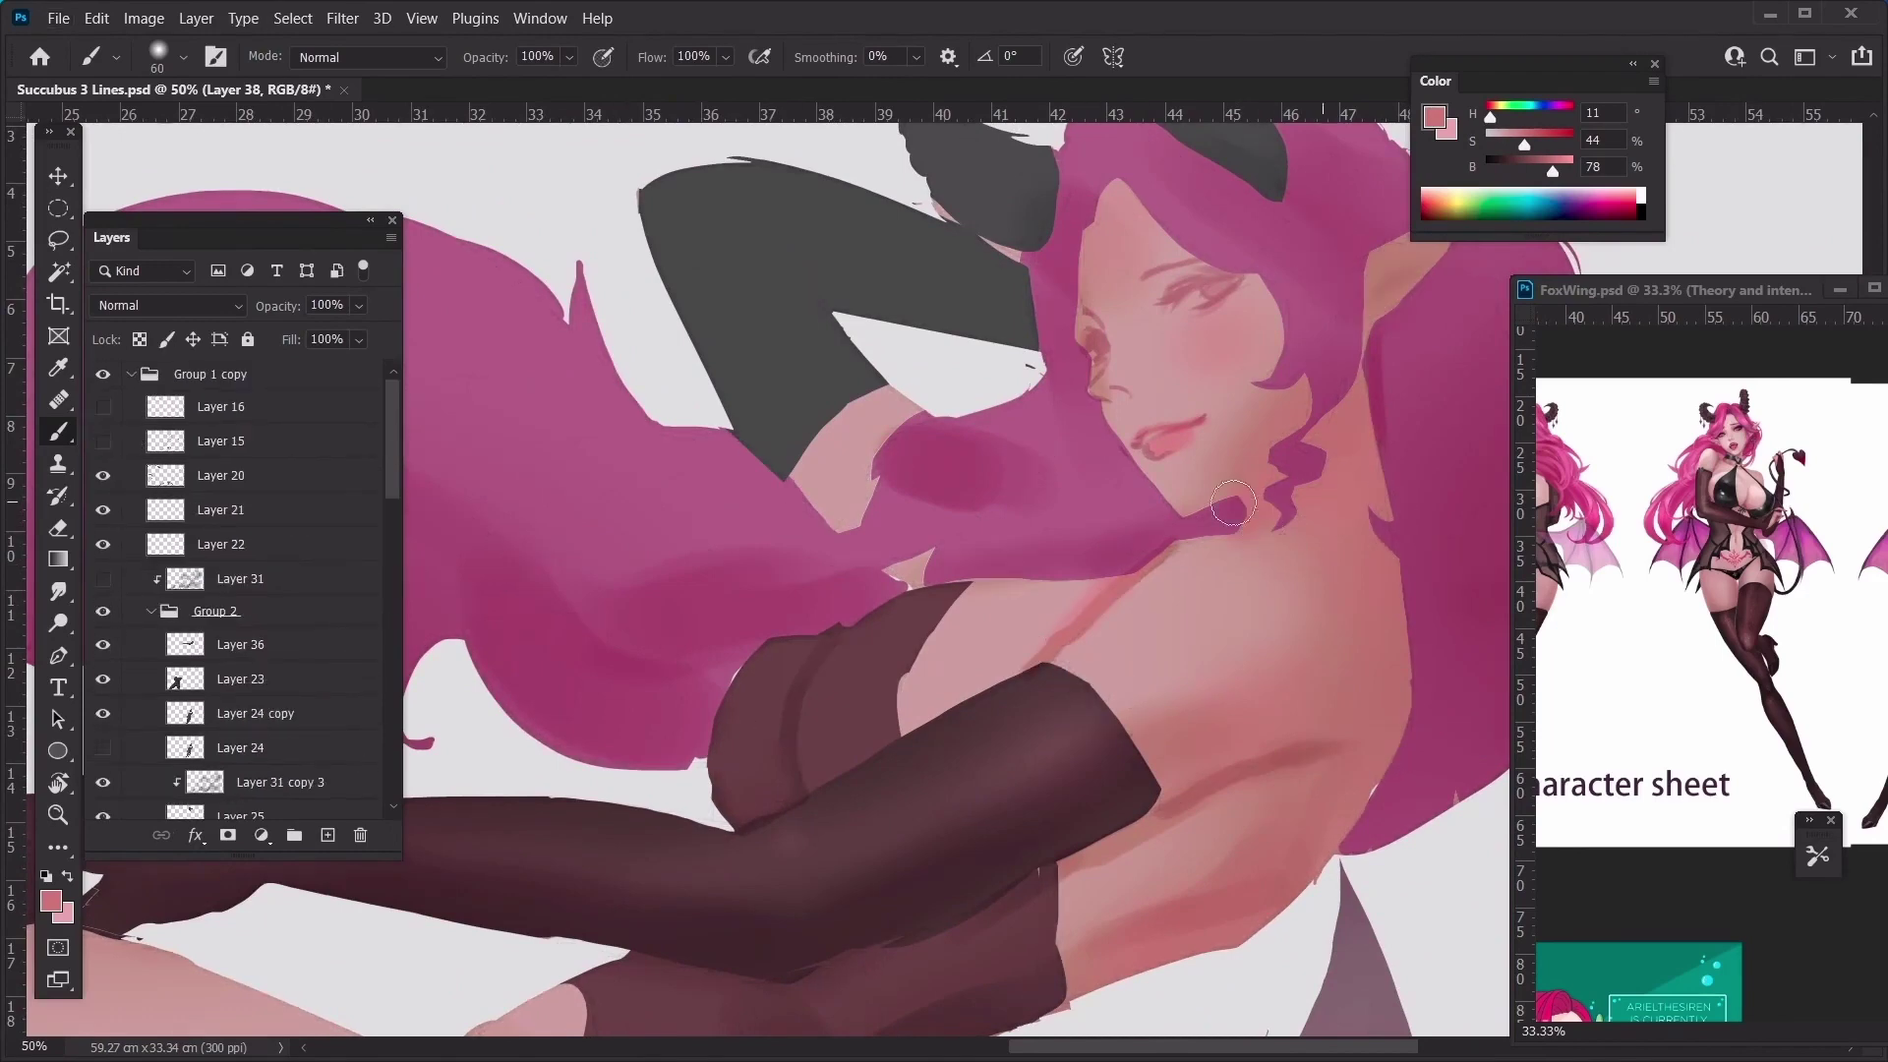
pyautogui.press('[')
pyautogui.press('[')
pyautogui.press('[')
pyautogui.keyDown('alt'); pyautogui.click(1095, 620); pyautogui.keyUp('alt')
pyautogui.moveTo(1123, 590)
pyautogui.mouseDown()
pyautogui.moveTo(1172, 548)
pyautogui.moveTo(1327, 528)
pyautogui.mouseUp()
pyautogui.press('[')
pyautogui.keyDown('alt'); pyautogui.click(1259, 774); pyautogui.keyUp('alt')
pyautogui.press(']')
pyautogui.press(']')
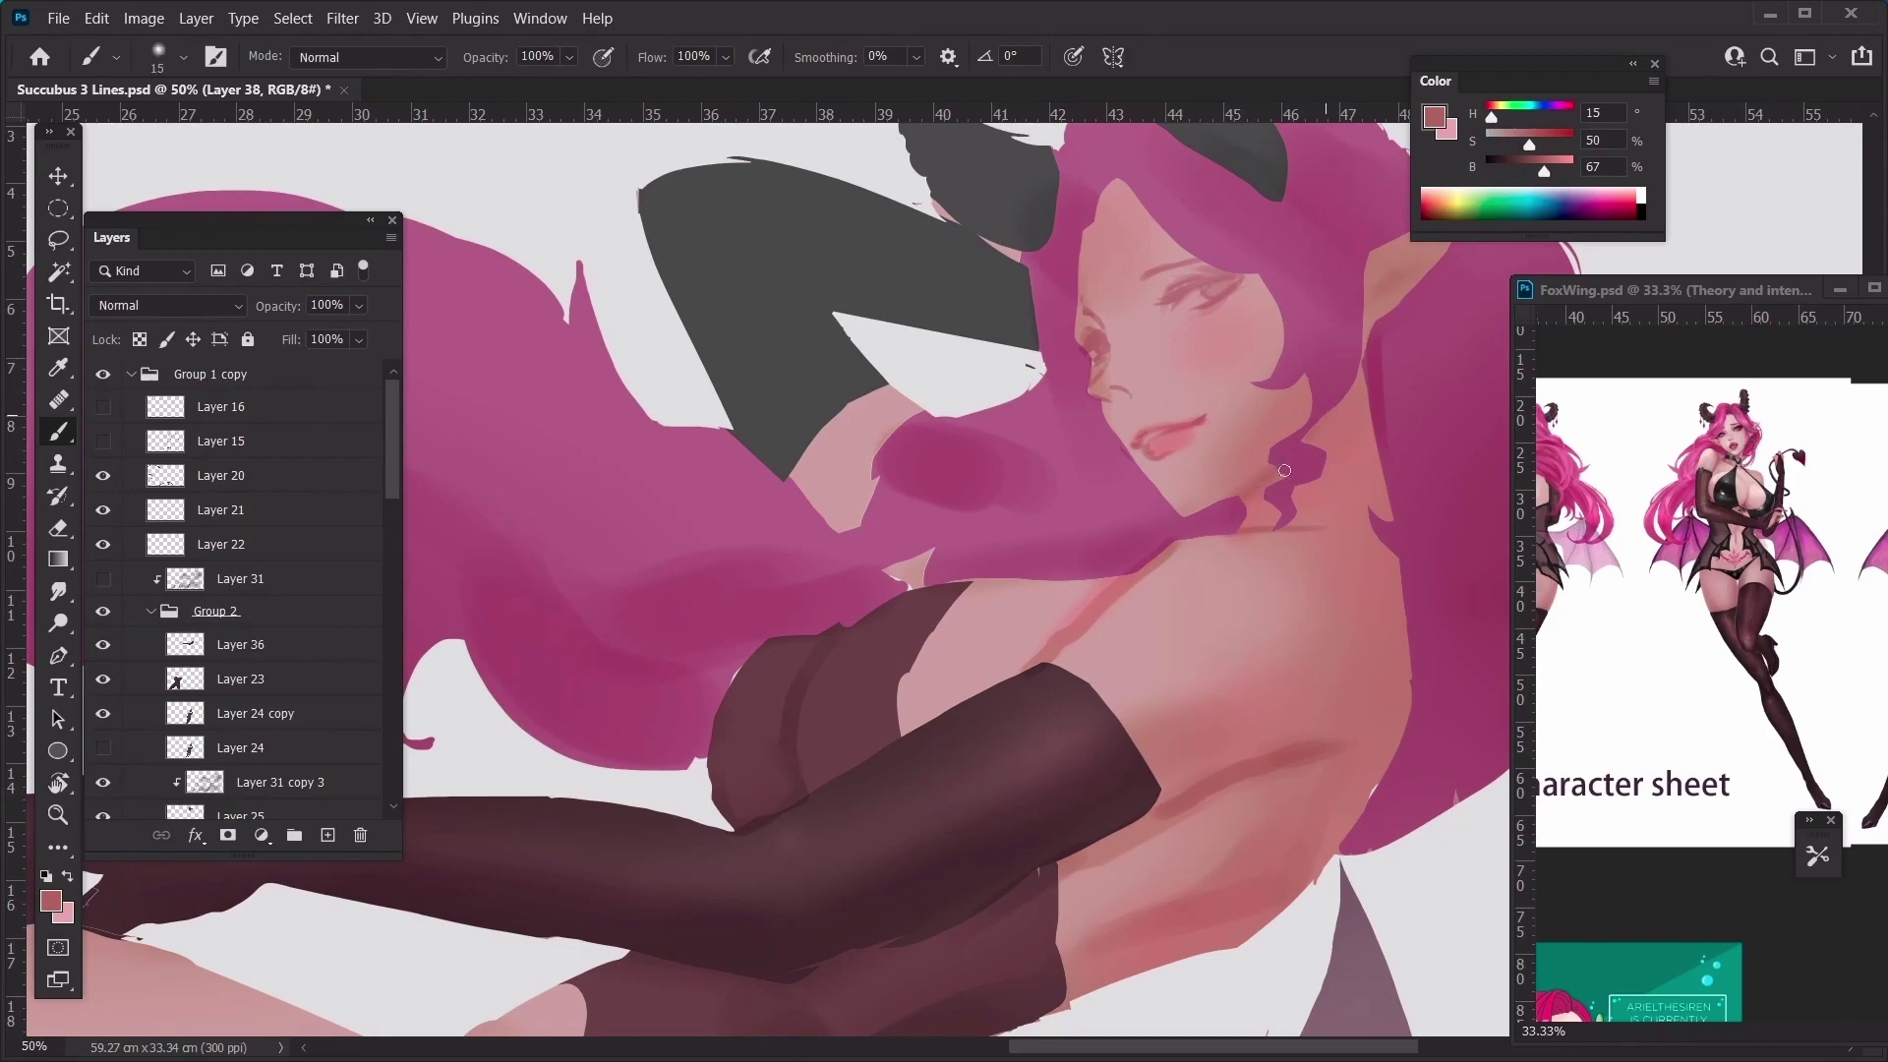
pyautogui.moveTo(1329, 405); pyautogui.dragTo(1197, 549)
pyautogui.press(']')
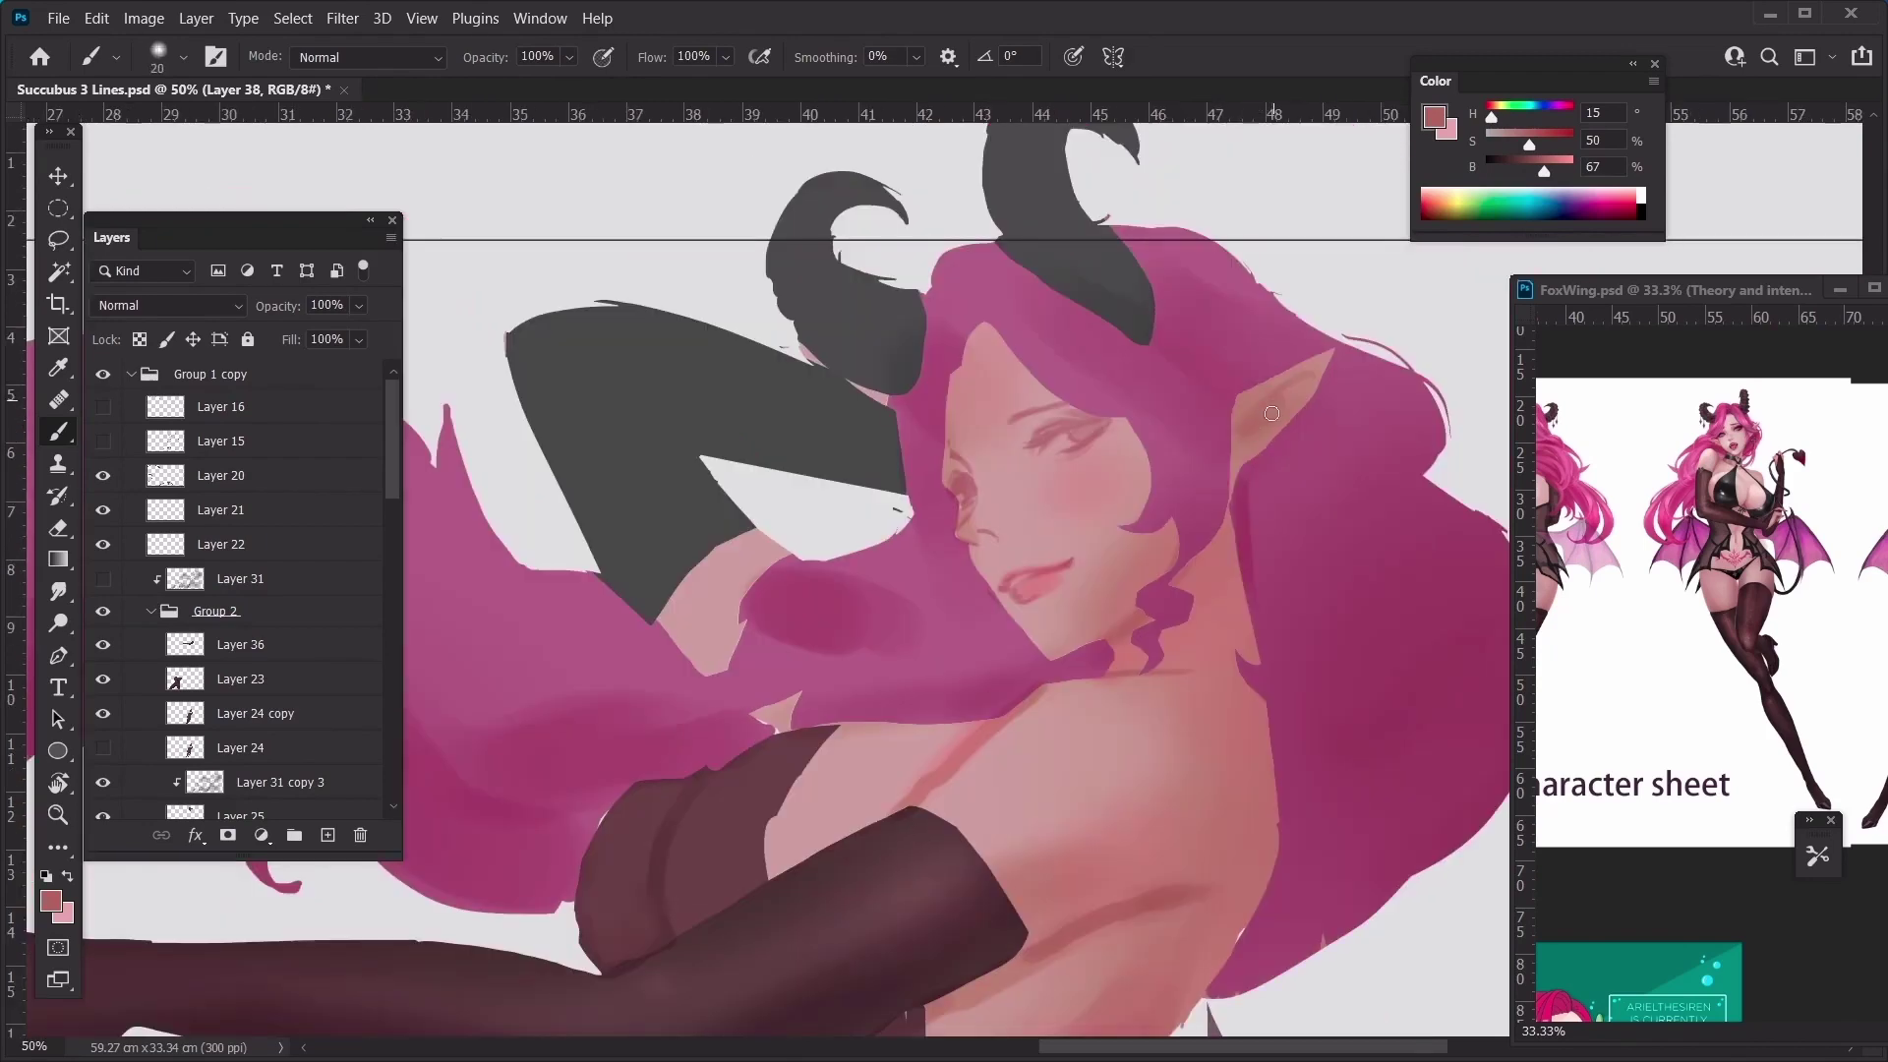
# Sample a light skin tone and soften the facial shading on Layer 38 with an enlarged soft brush
pyautogui.keyDown('alt'); pyautogui.click(1077, 535); pyautogui.keyUp('alt')
pyautogui.hotkey('ctrl', '-')
pyautogui.hotkey('ctrl', '+')
pyautogui.hotkey('ctrl', '+')
pyautogui.press(']')
pyautogui.press(']')
pyautogui.press(']')
pyautogui.press(']')
pyautogui.press(']')
pyautogui.press(']')
pyautogui.press(']')
pyautogui.press(']')
pyautogui.press(']')
pyautogui.press(']')
pyautogui.press(']')
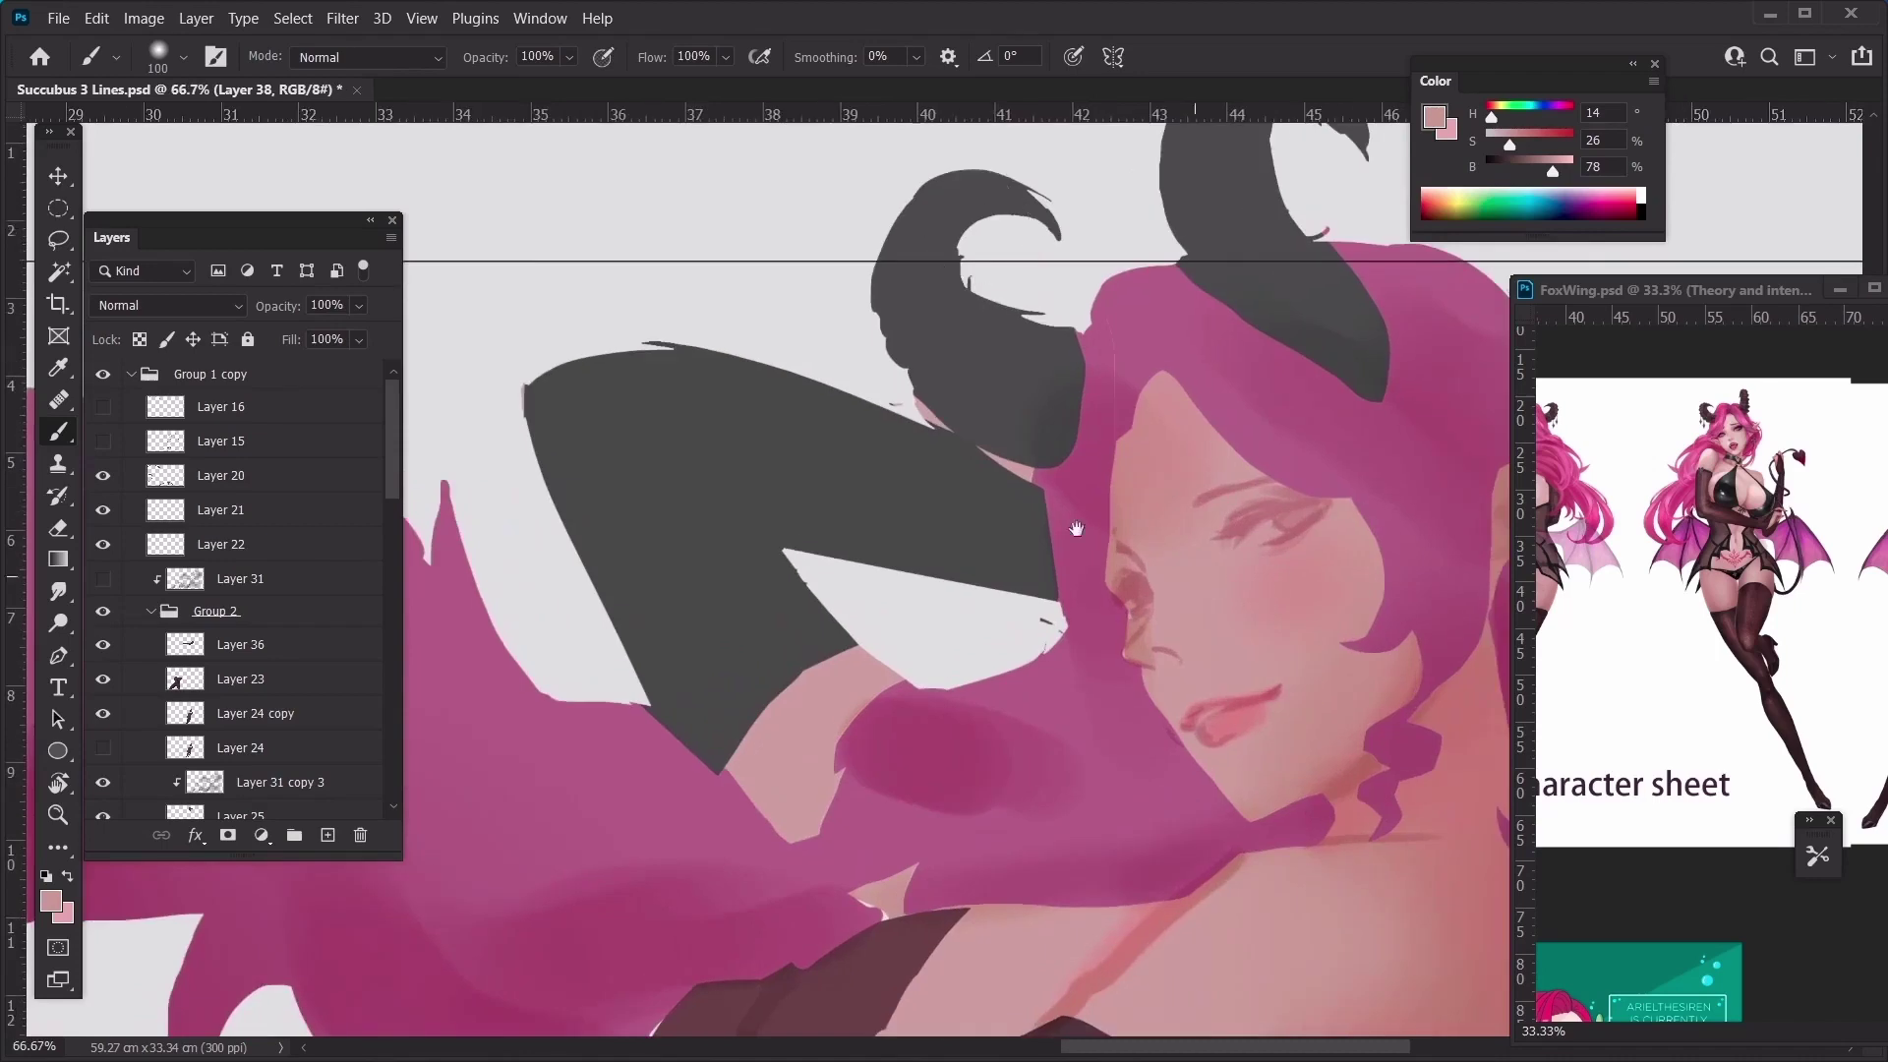
pyautogui.moveTo(1076, 528); pyautogui.dragTo(964, 480)
# Add a new layer above Layer 33, reduce the soft brush for facial detail, and reselect Layer 33 inside Group 3 copy
pyautogui.keyDown('ctrl'); pyautogui.click(1105, 519); pyautogui.keyUp('ctrl')
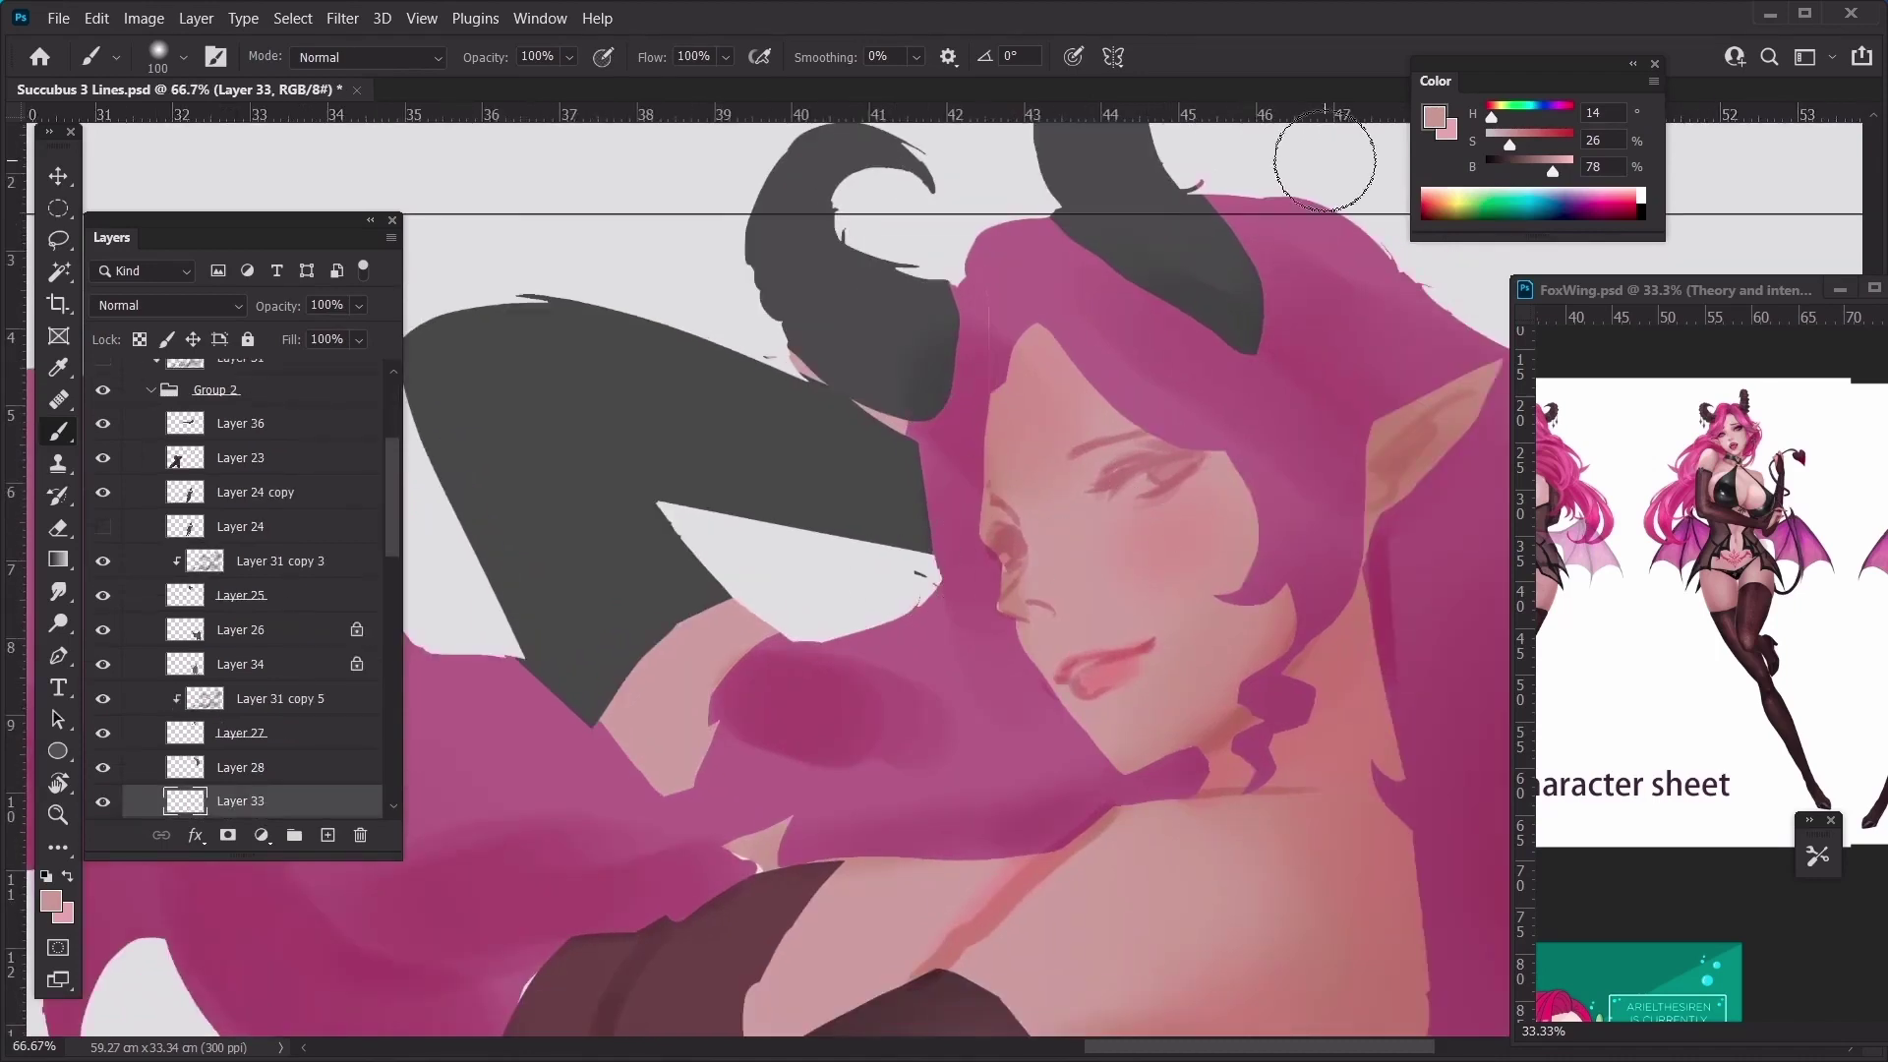
pyautogui.hotkey('ctrl', '+')
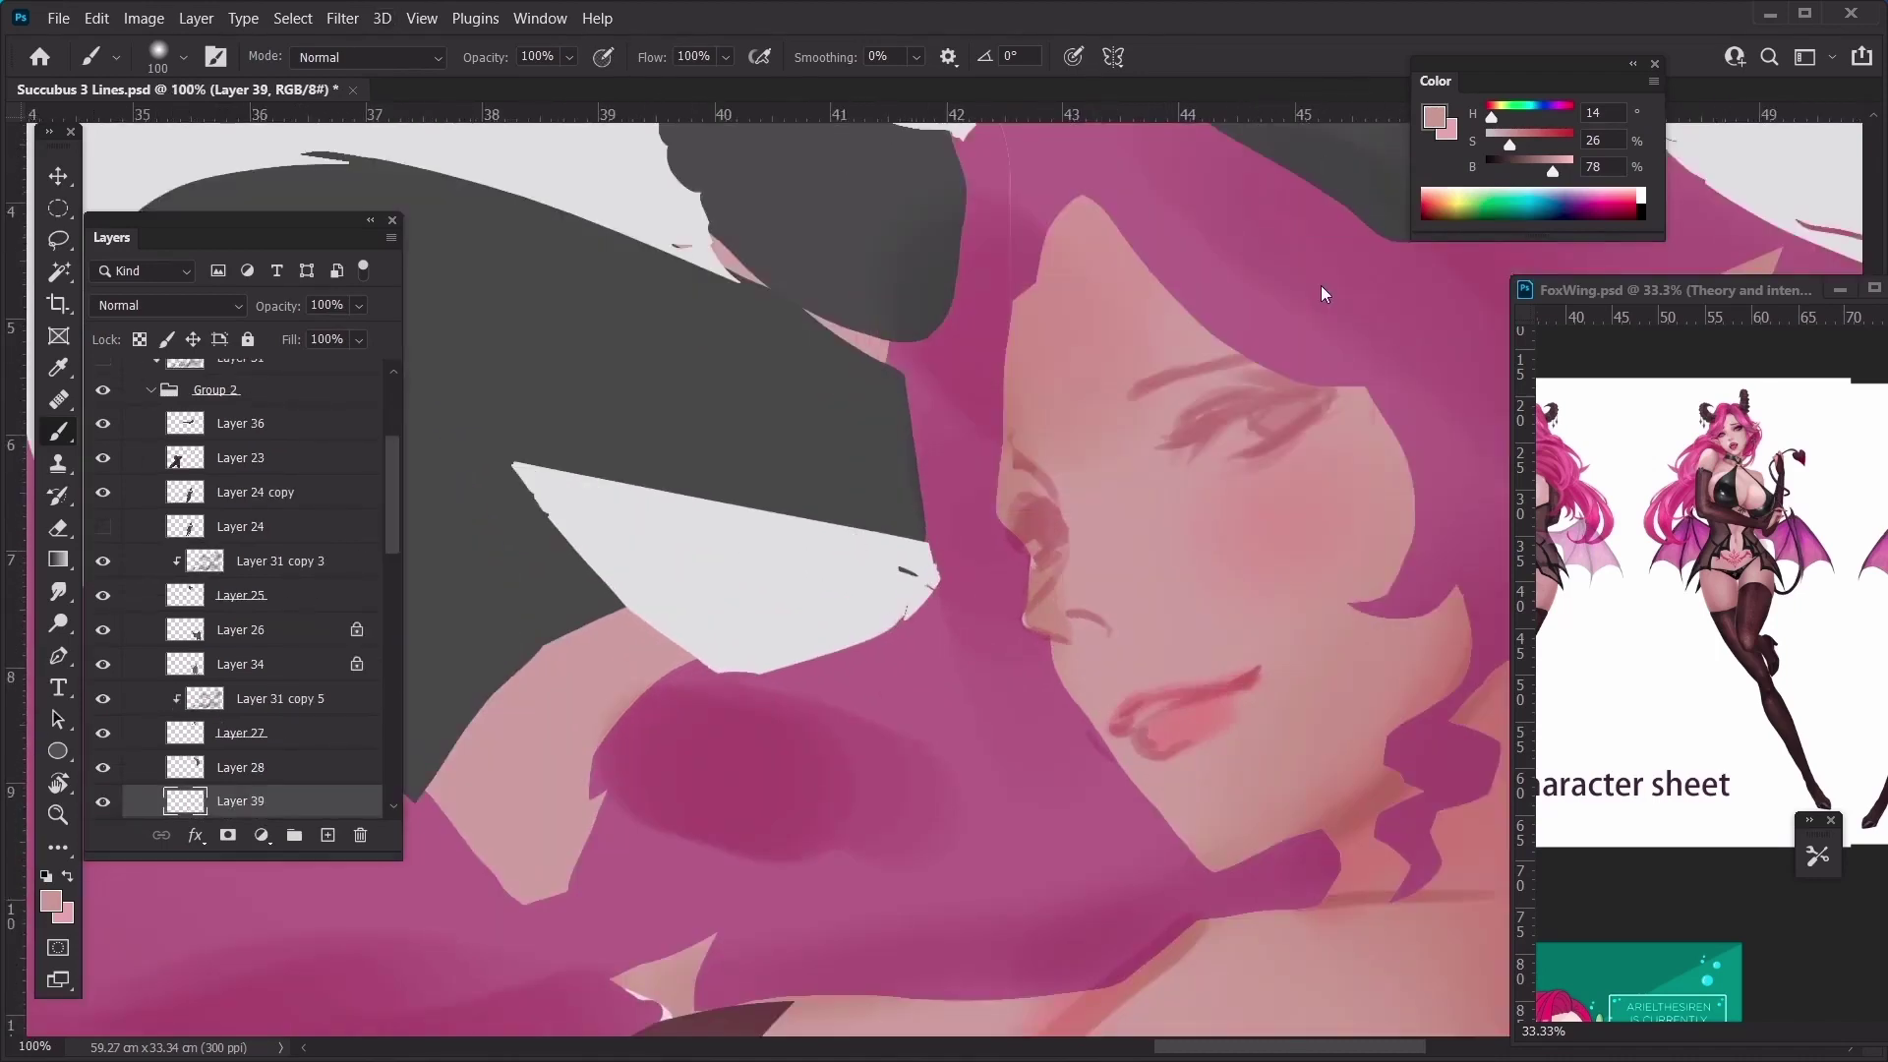
pyautogui.moveTo(908, 564); pyautogui.dragTo(836, 623)
pyautogui.press('[')
pyautogui.press('[')
pyautogui.press('[')
pyautogui.press('[')
pyautogui.press('[')
pyautogui.press('[')
pyautogui.press('[')
pyautogui.press('[')
pyautogui.press('[')
pyautogui.press('[')
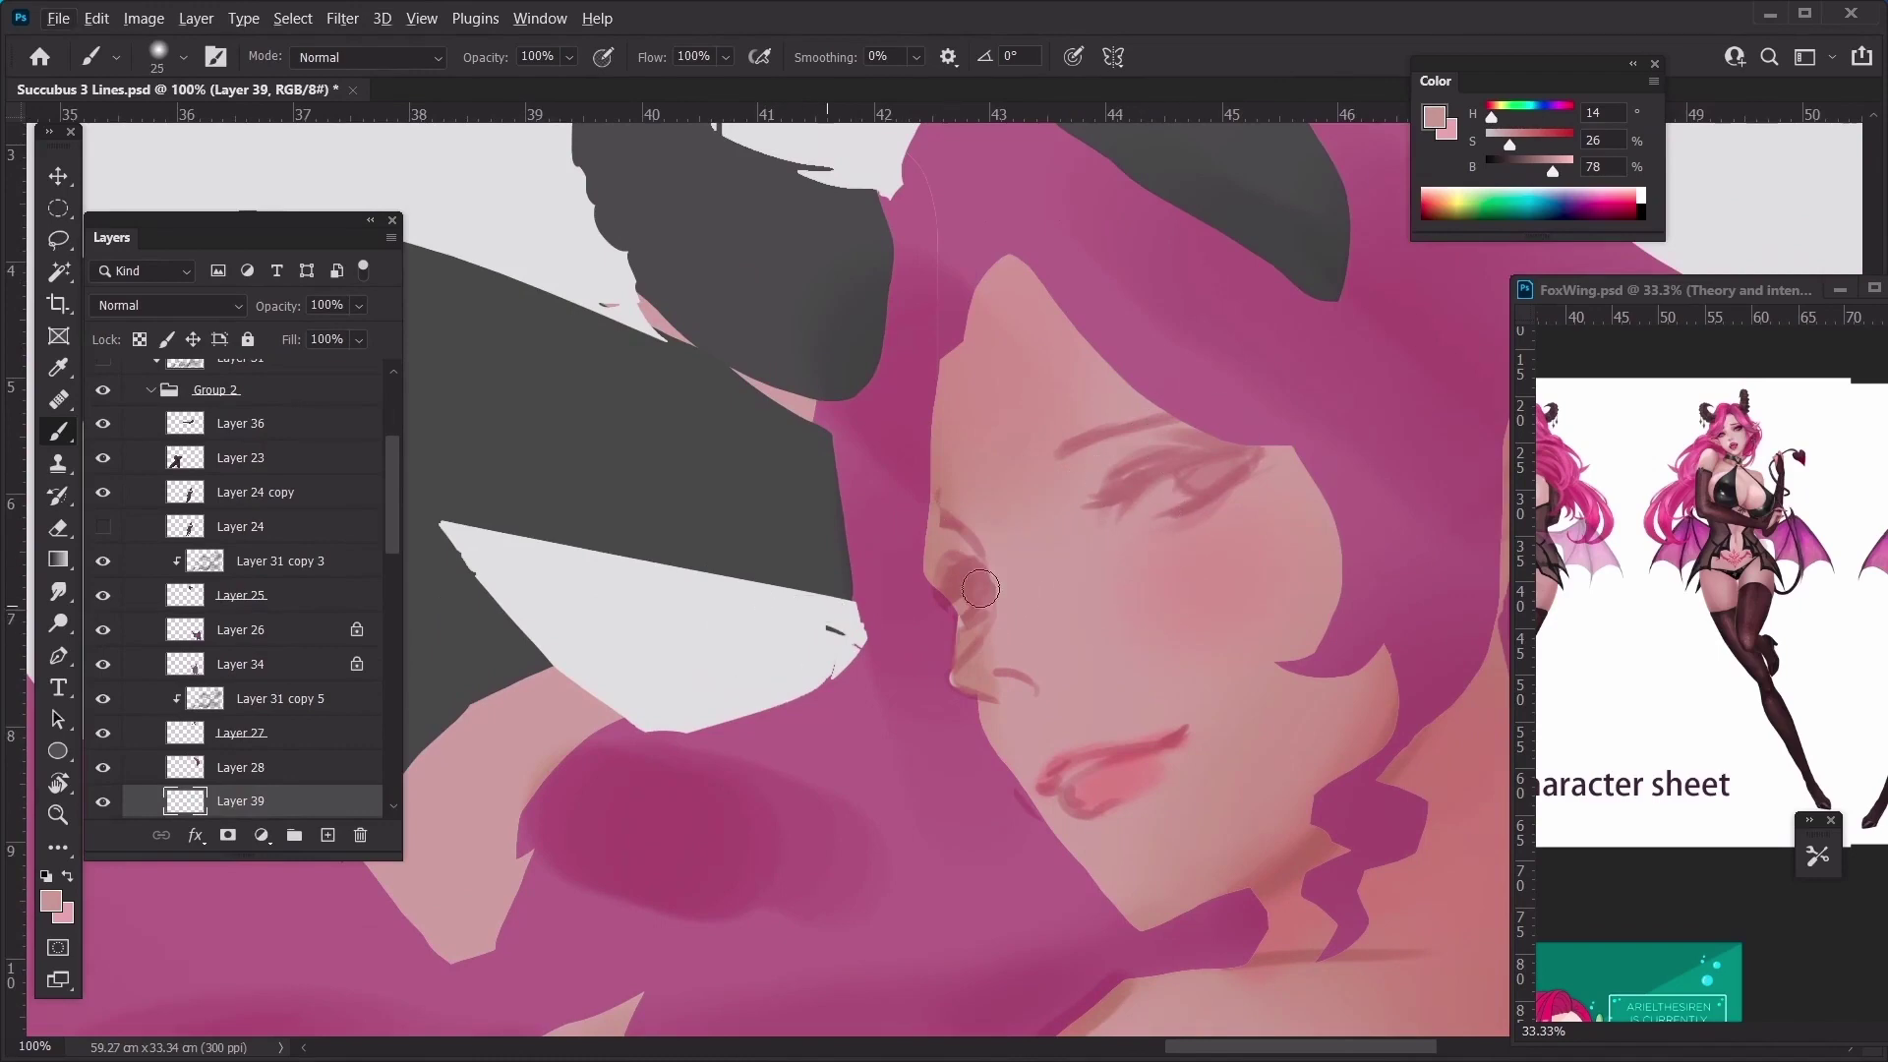
pyautogui.keyDown('ctrl'); pyautogui.click(1124, 575); pyautogui.keyUp('ctrl')
pyautogui.click(293, 770)
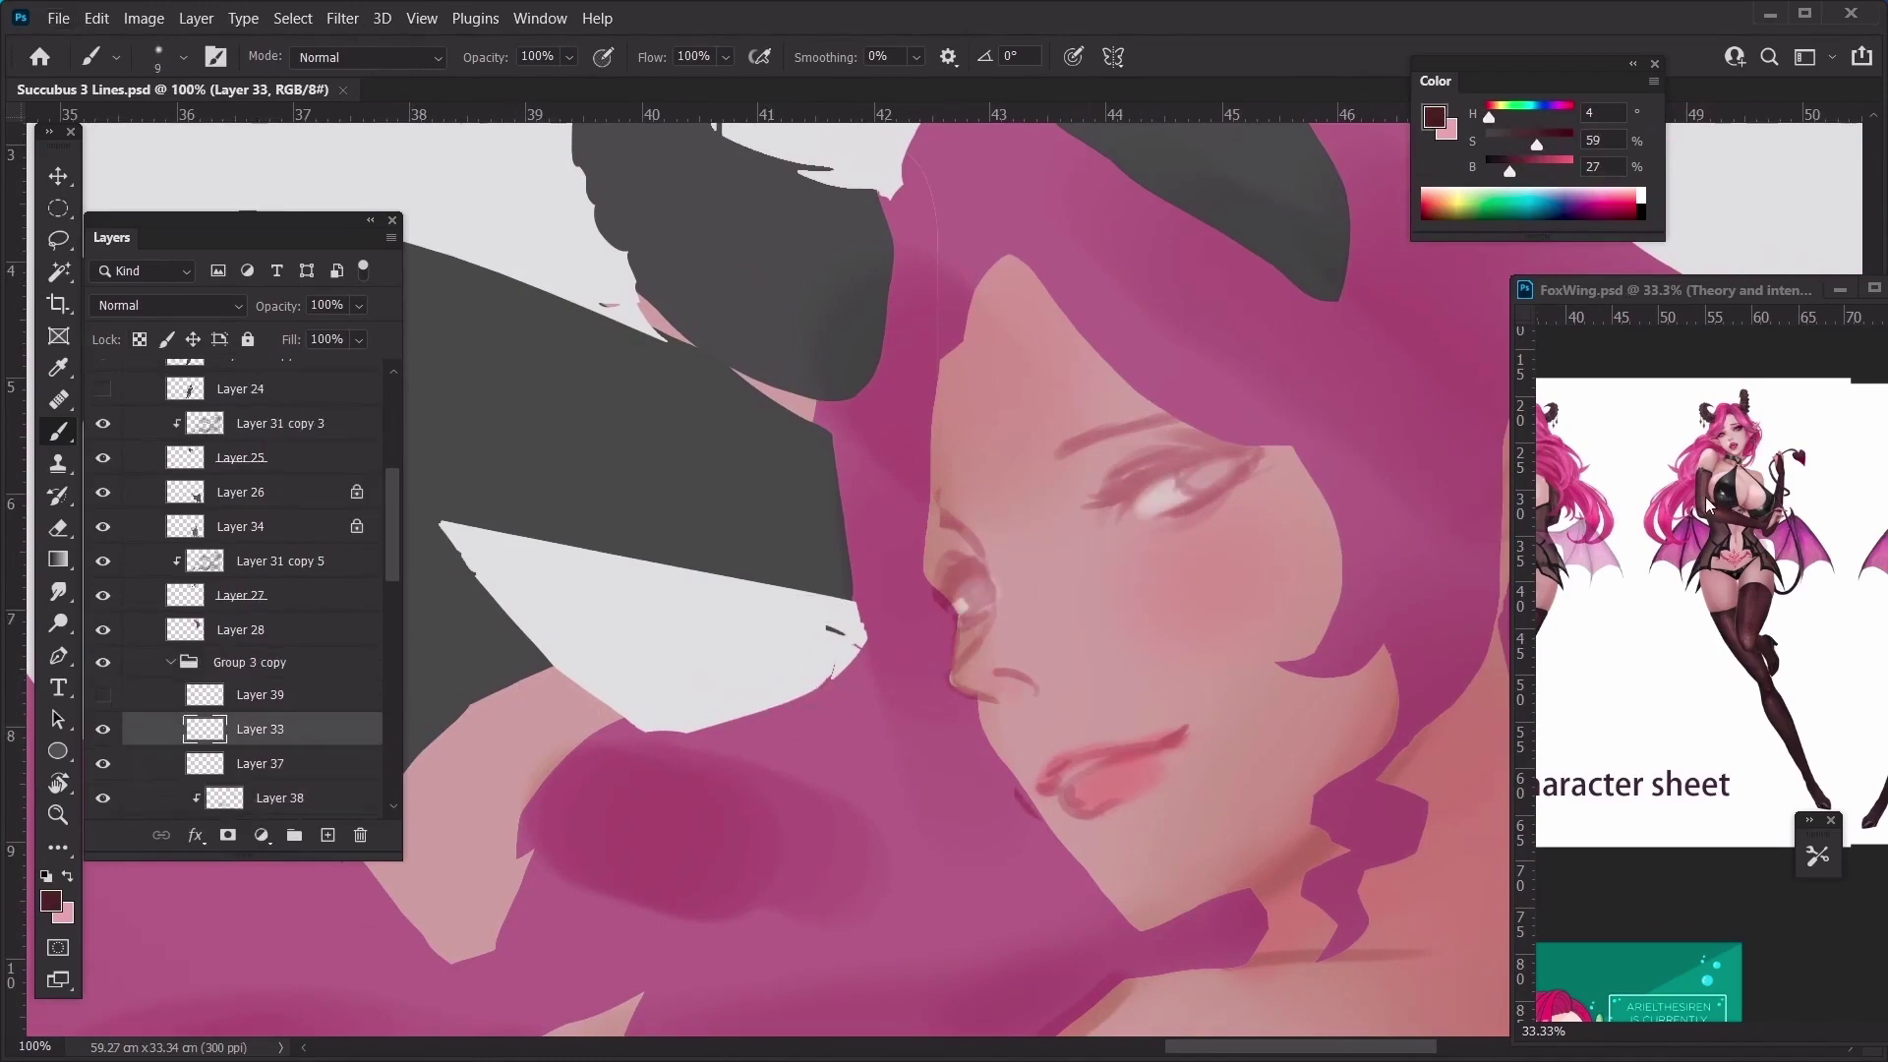
# Enlarge the FoxWing.psd character sheet to 200% around the character's face as an eye makeup reference and return to the illustration
pyautogui.click(1677, 291)
pyautogui.hotkey('ctrl', '+')
pyautogui.hotkey('ctrl', '+')
pyautogui.hotkey('ctrl', '+')
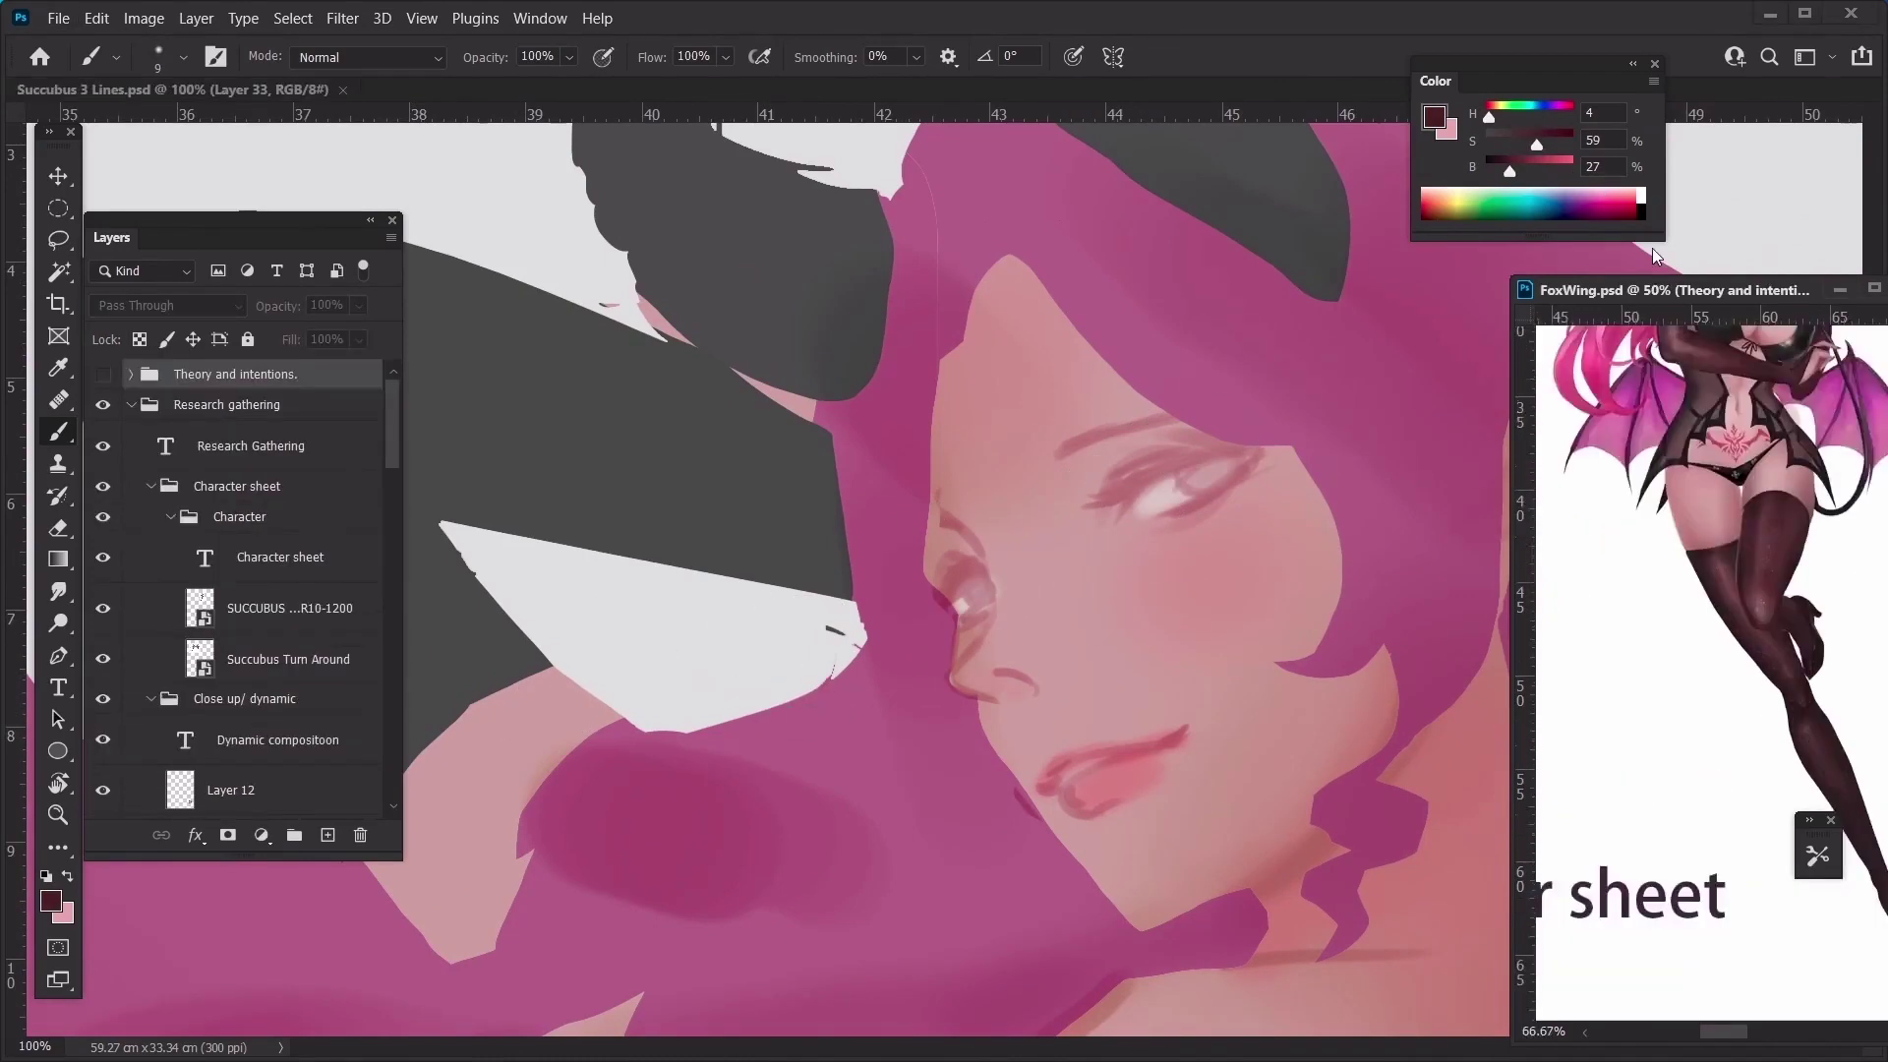
pyautogui.moveTo(1696, 498); pyautogui.dragTo(1714, 885)
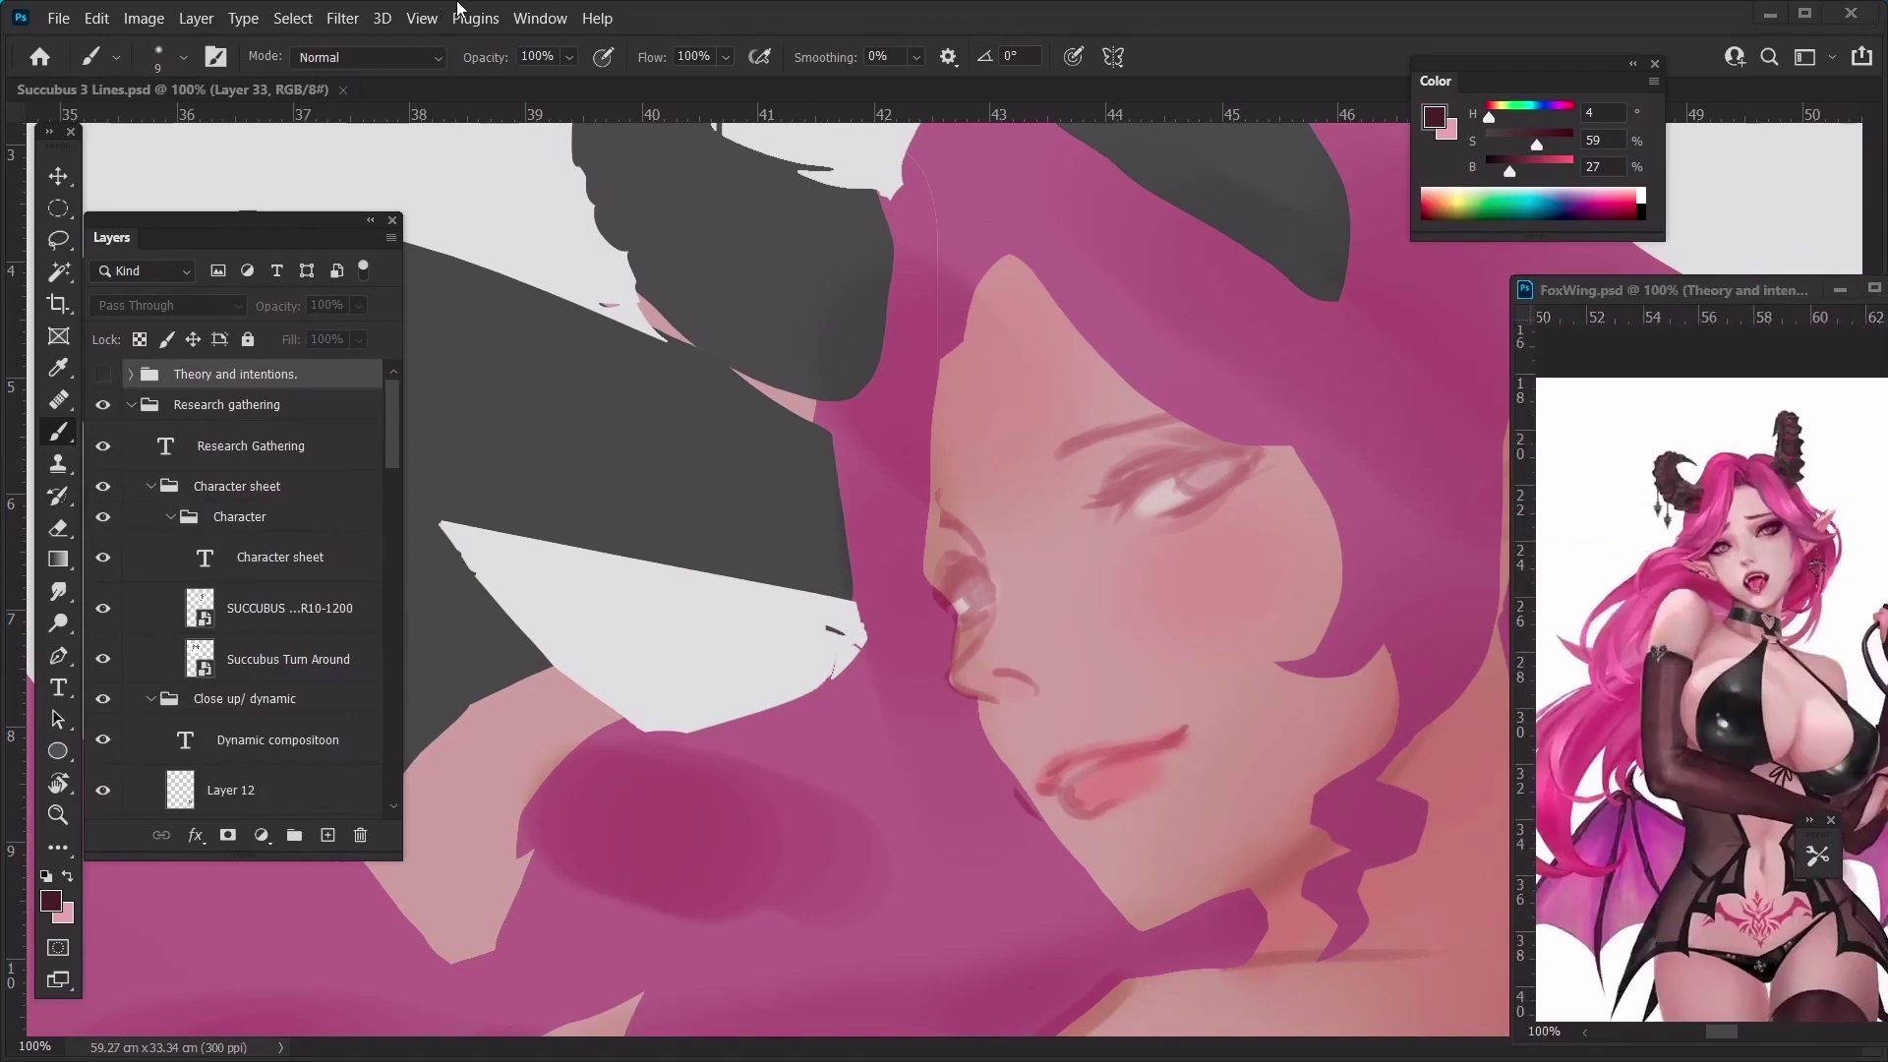
pyautogui.hotkey('ctrl', '+')
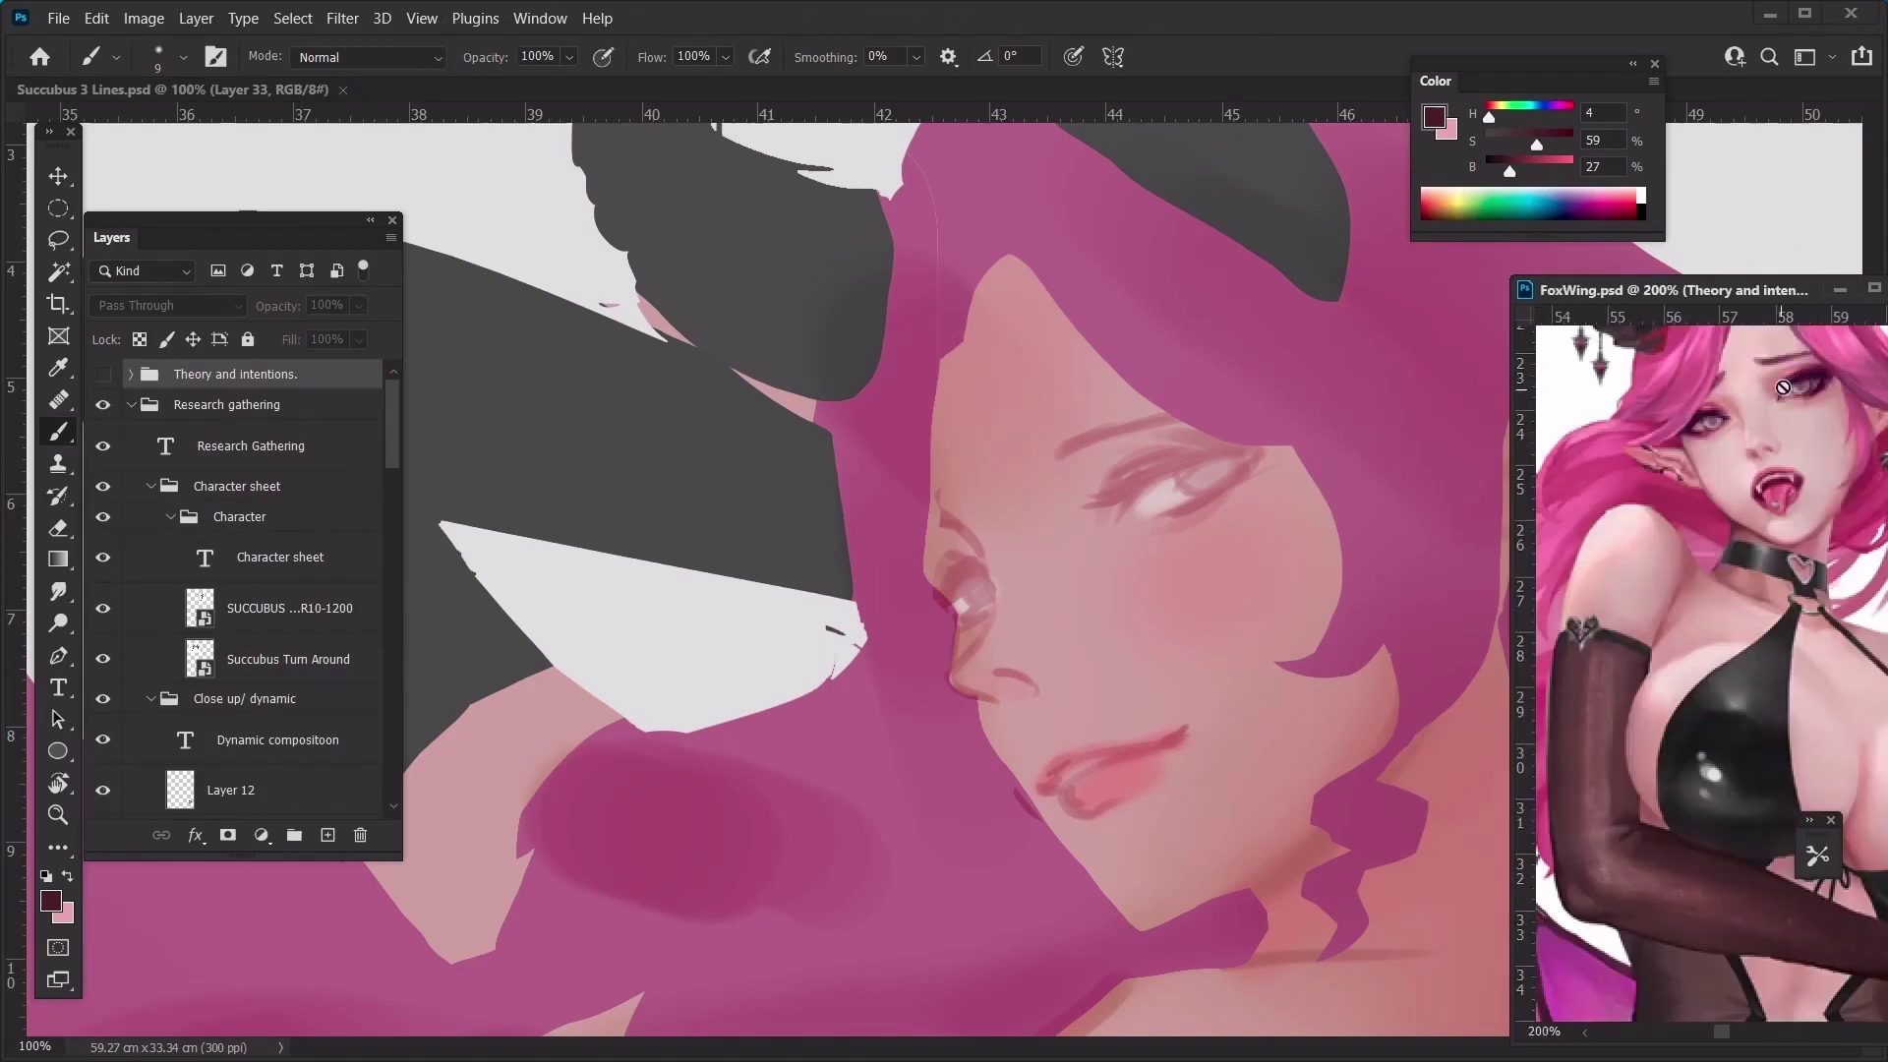
pyautogui.click(1141, 491)
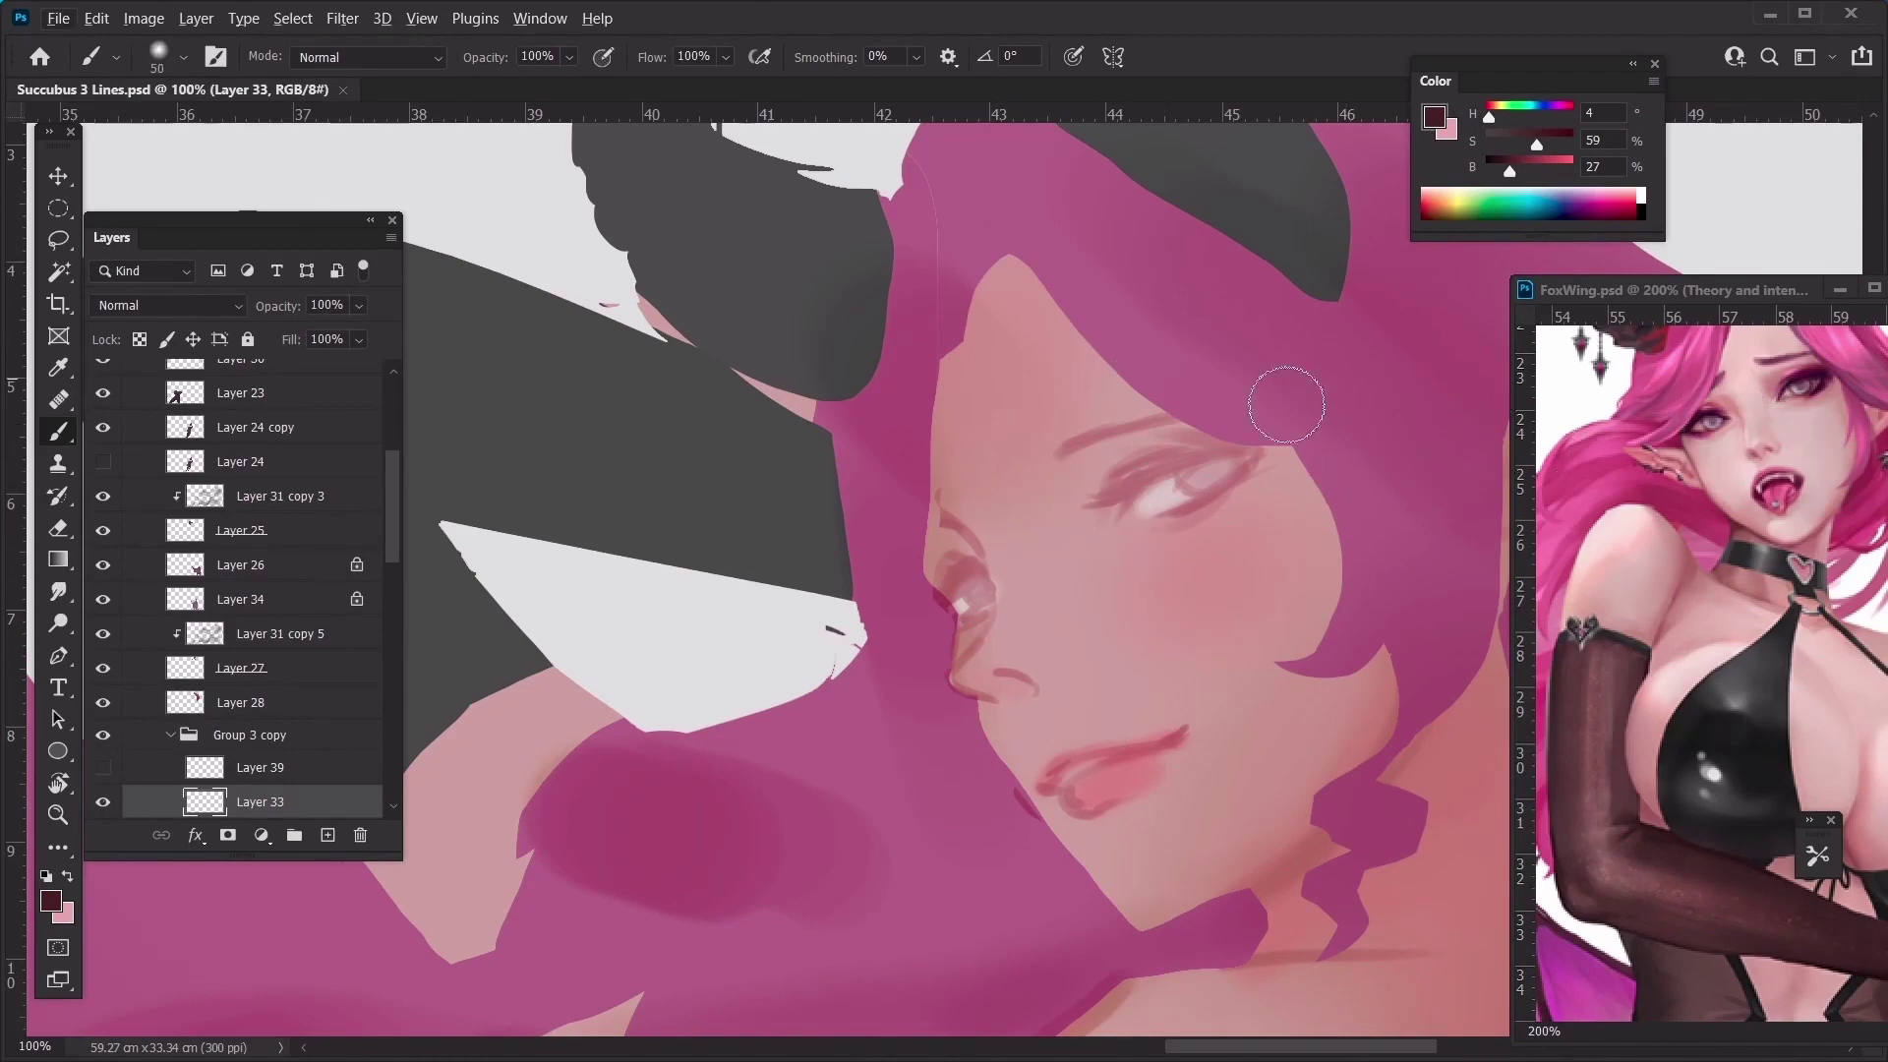
# Paint vivid magenta eyeshadow (H 304, S 83, B 76) around the eyes on Layer 33 with a small soft brush
pyautogui.click(50, 901)
pyautogui.click(1494, 674)
pyautogui.click(1581, 644)
pyautogui.moveTo(1583, 649); pyautogui.dragTo(1579, 653)
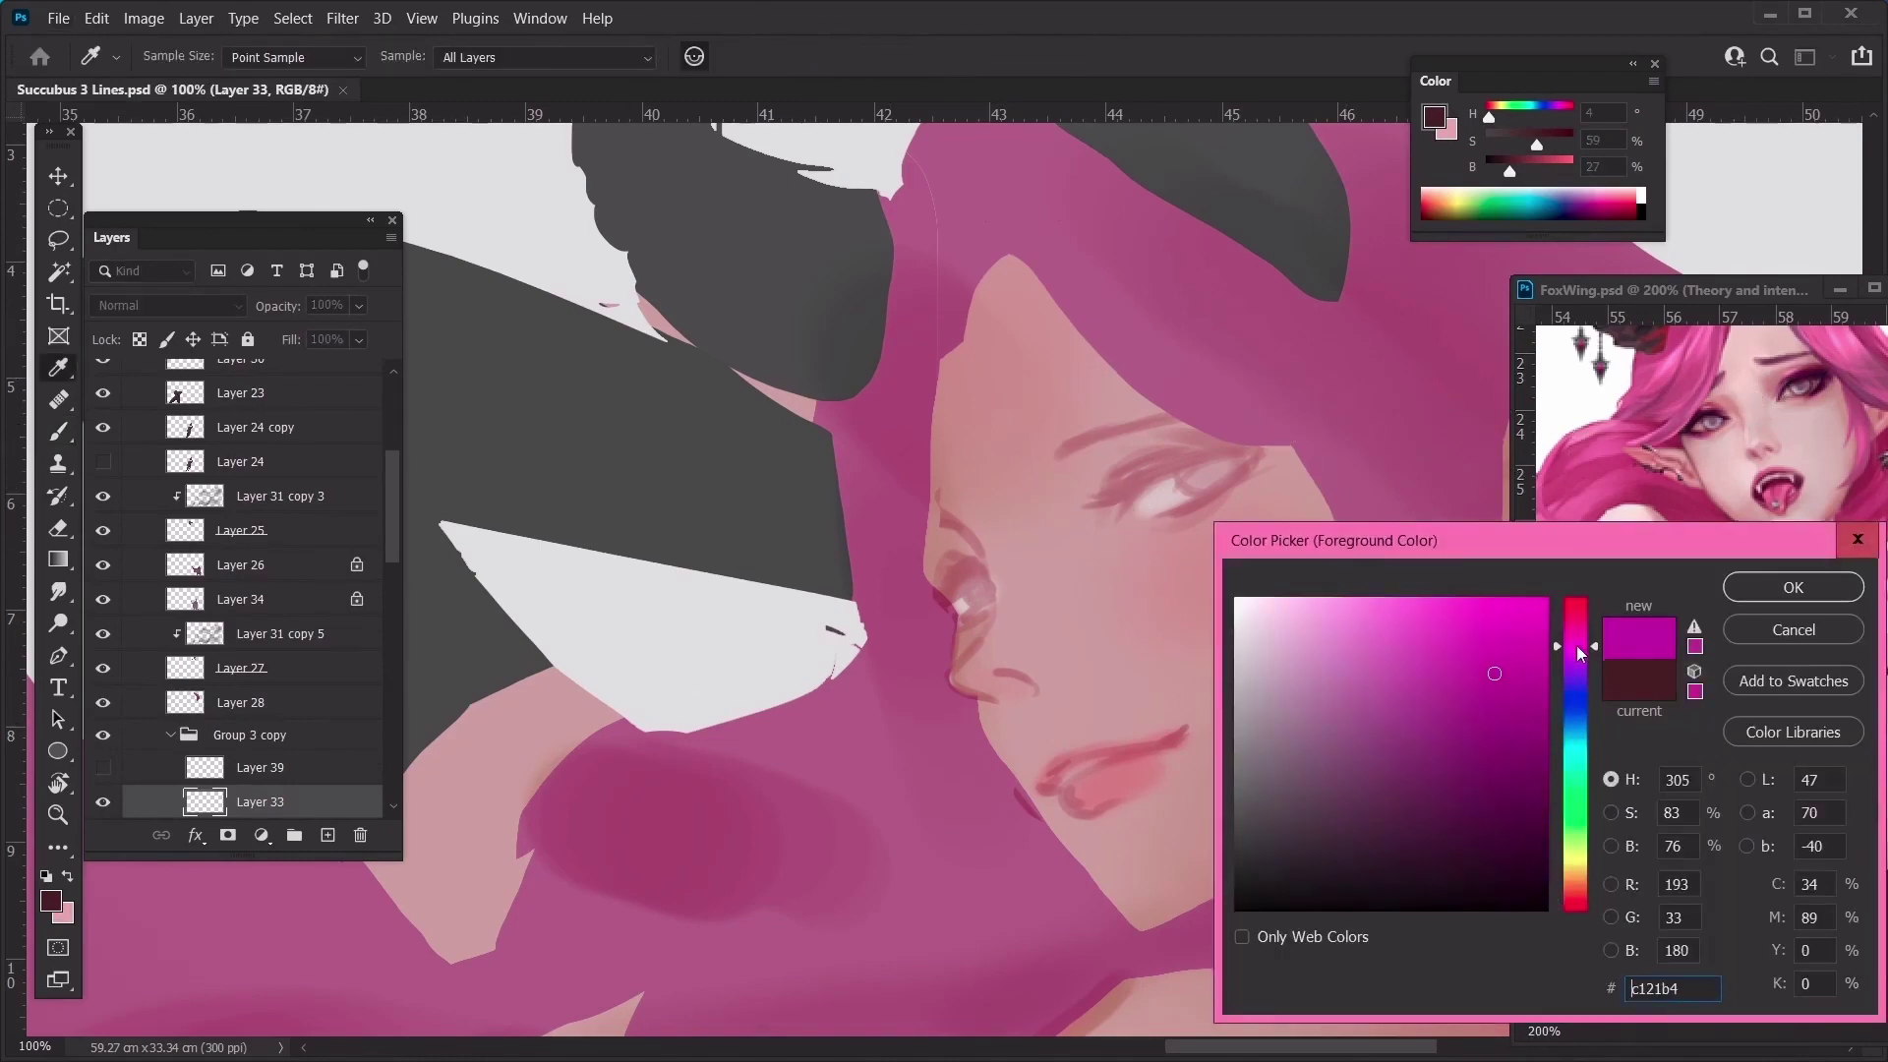
pyautogui.press('Return')
pyautogui.press('b')
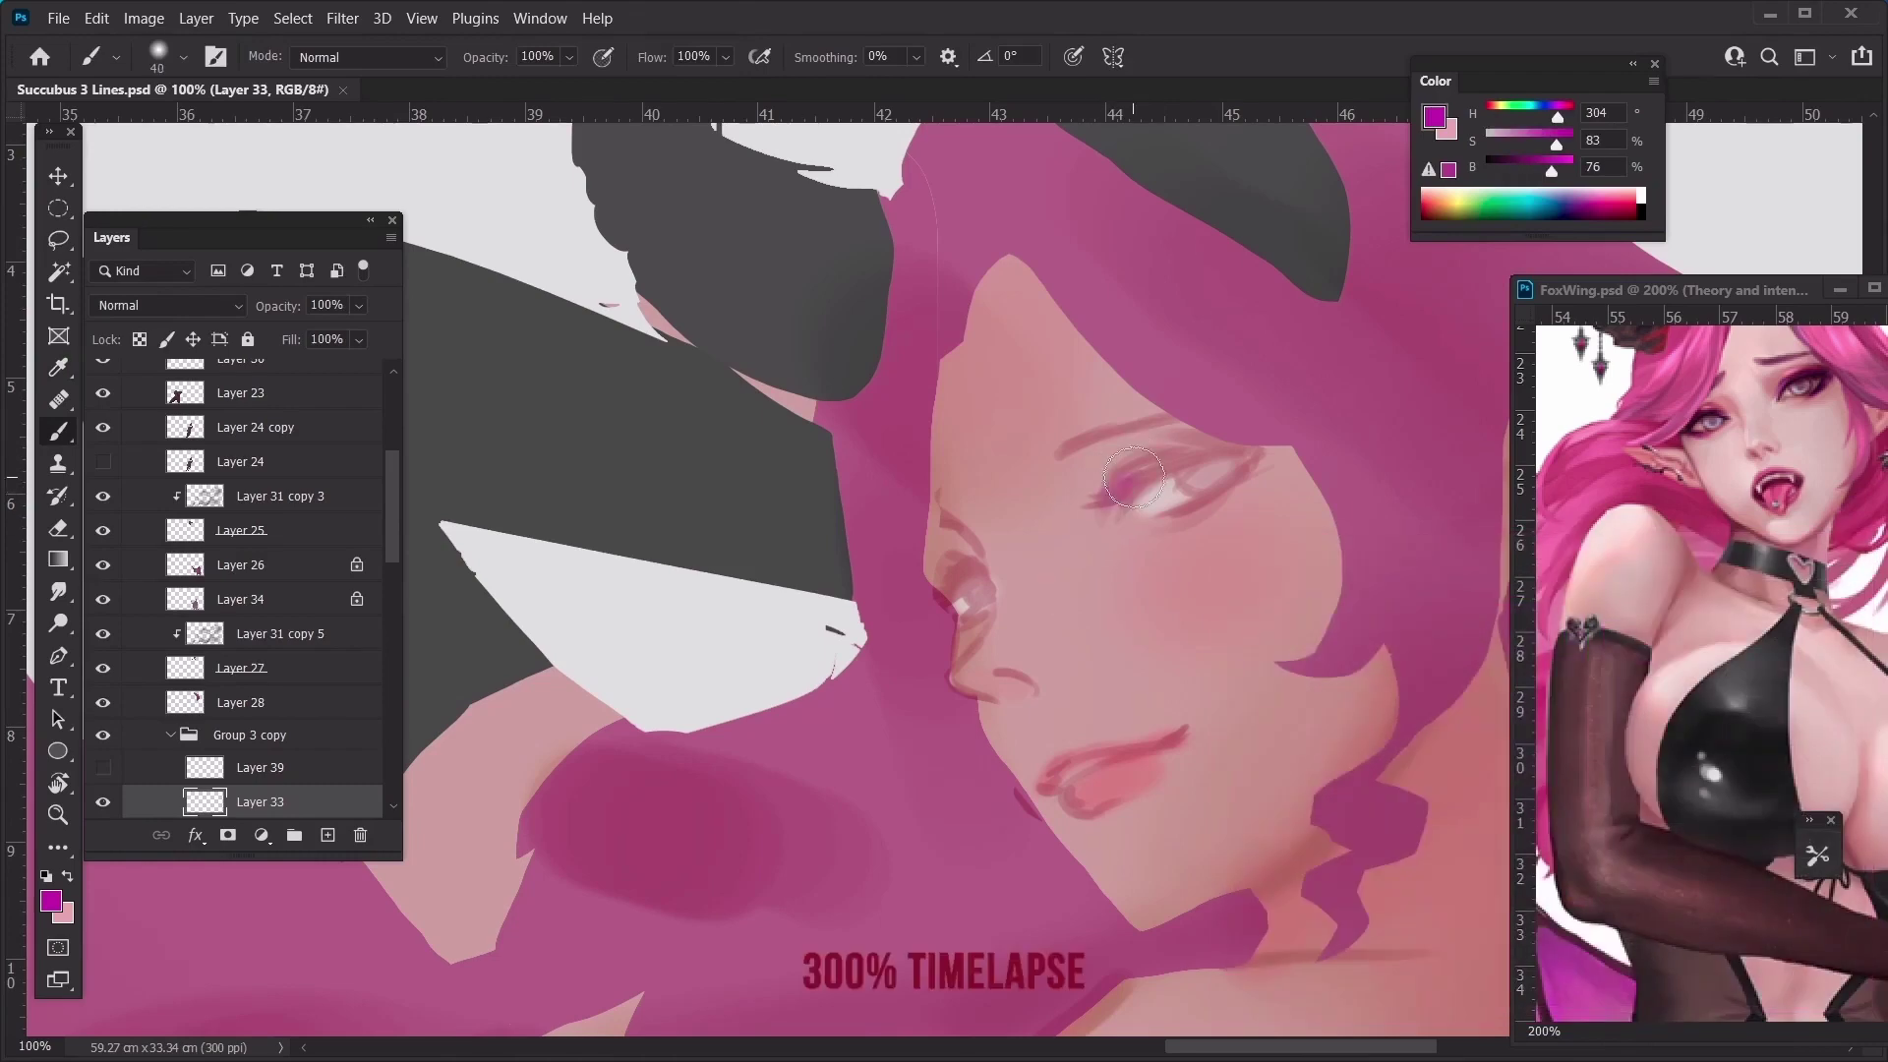
pyautogui.moveTo(1130, 482); pyautogui.dragTo(1251, 444)
pyautogui.press('[')
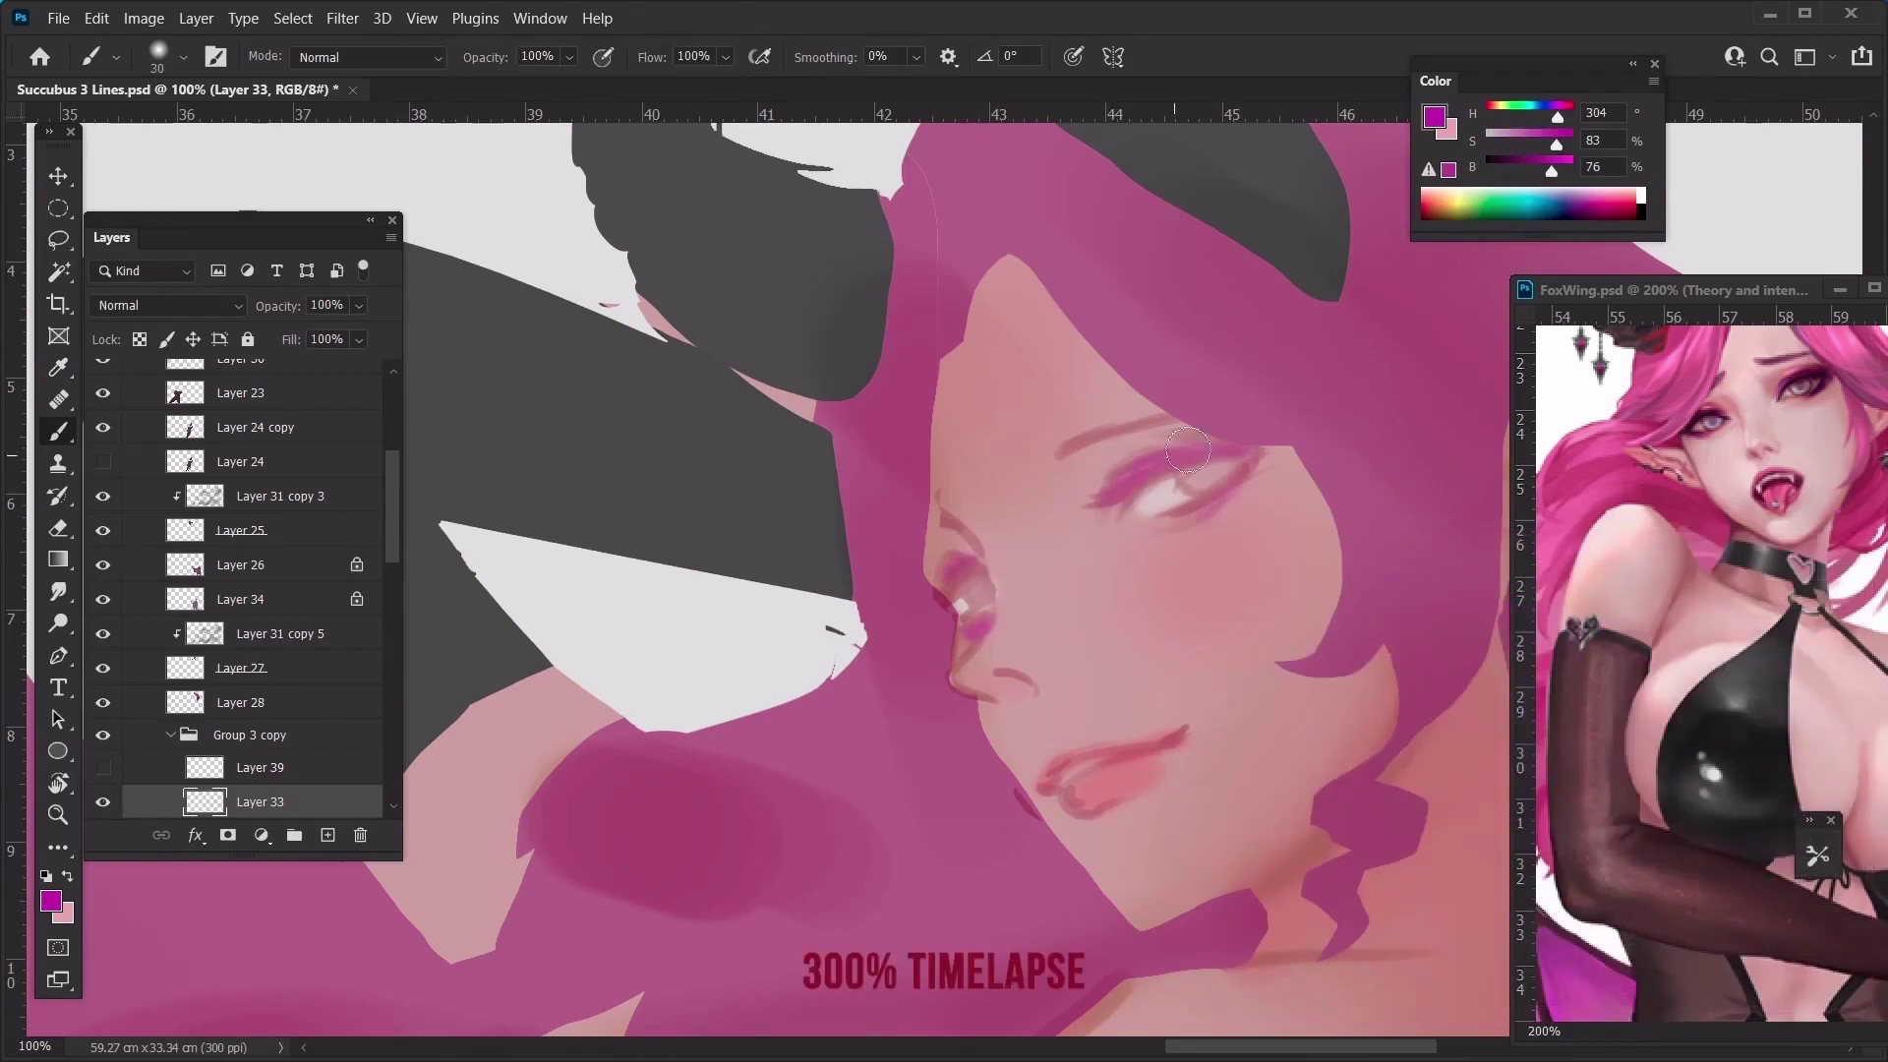
# Layer a darker magenta (H 326, S 87, B 45) along the near eye's upper lid and lower lash area
pyautogui.click(51, 900)
pyautogui.click(1504, 772)
pyautogui.moveTo(1579, 651); pyautogui.dragTo(1579, 631)
pyautogui.press('Return')
pyautogui.press(']')
pyautogui.press(']')
pyautogui.press(']')
pyautogui.moveTo(1151, 464); pyautogui.dragTo(1245, 454)
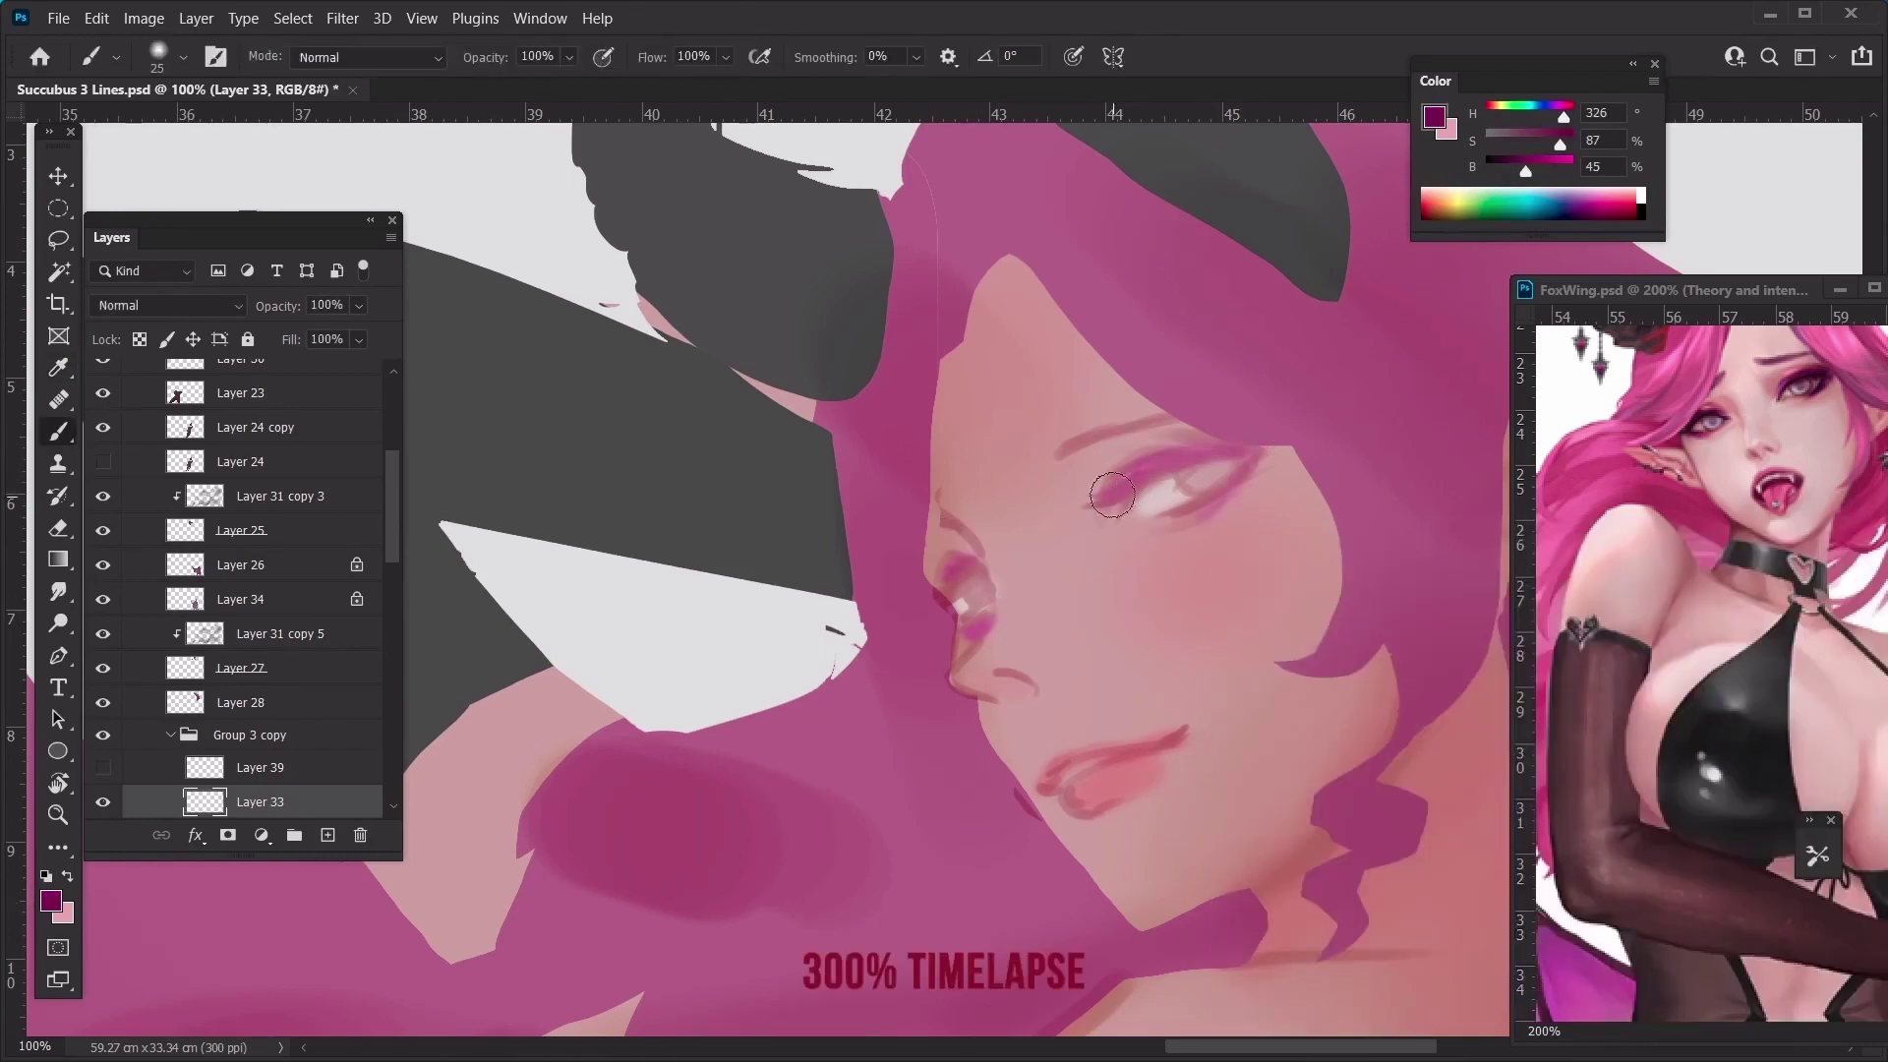
pyautogui.moveTo(1106, 491)
pyautogui.mouseDown()
pyautogui.moveTo(1243, 449)
pyautogui.moveTo(1194, 518)
pyautogui.mouseUp()
pyautogui.press('[')
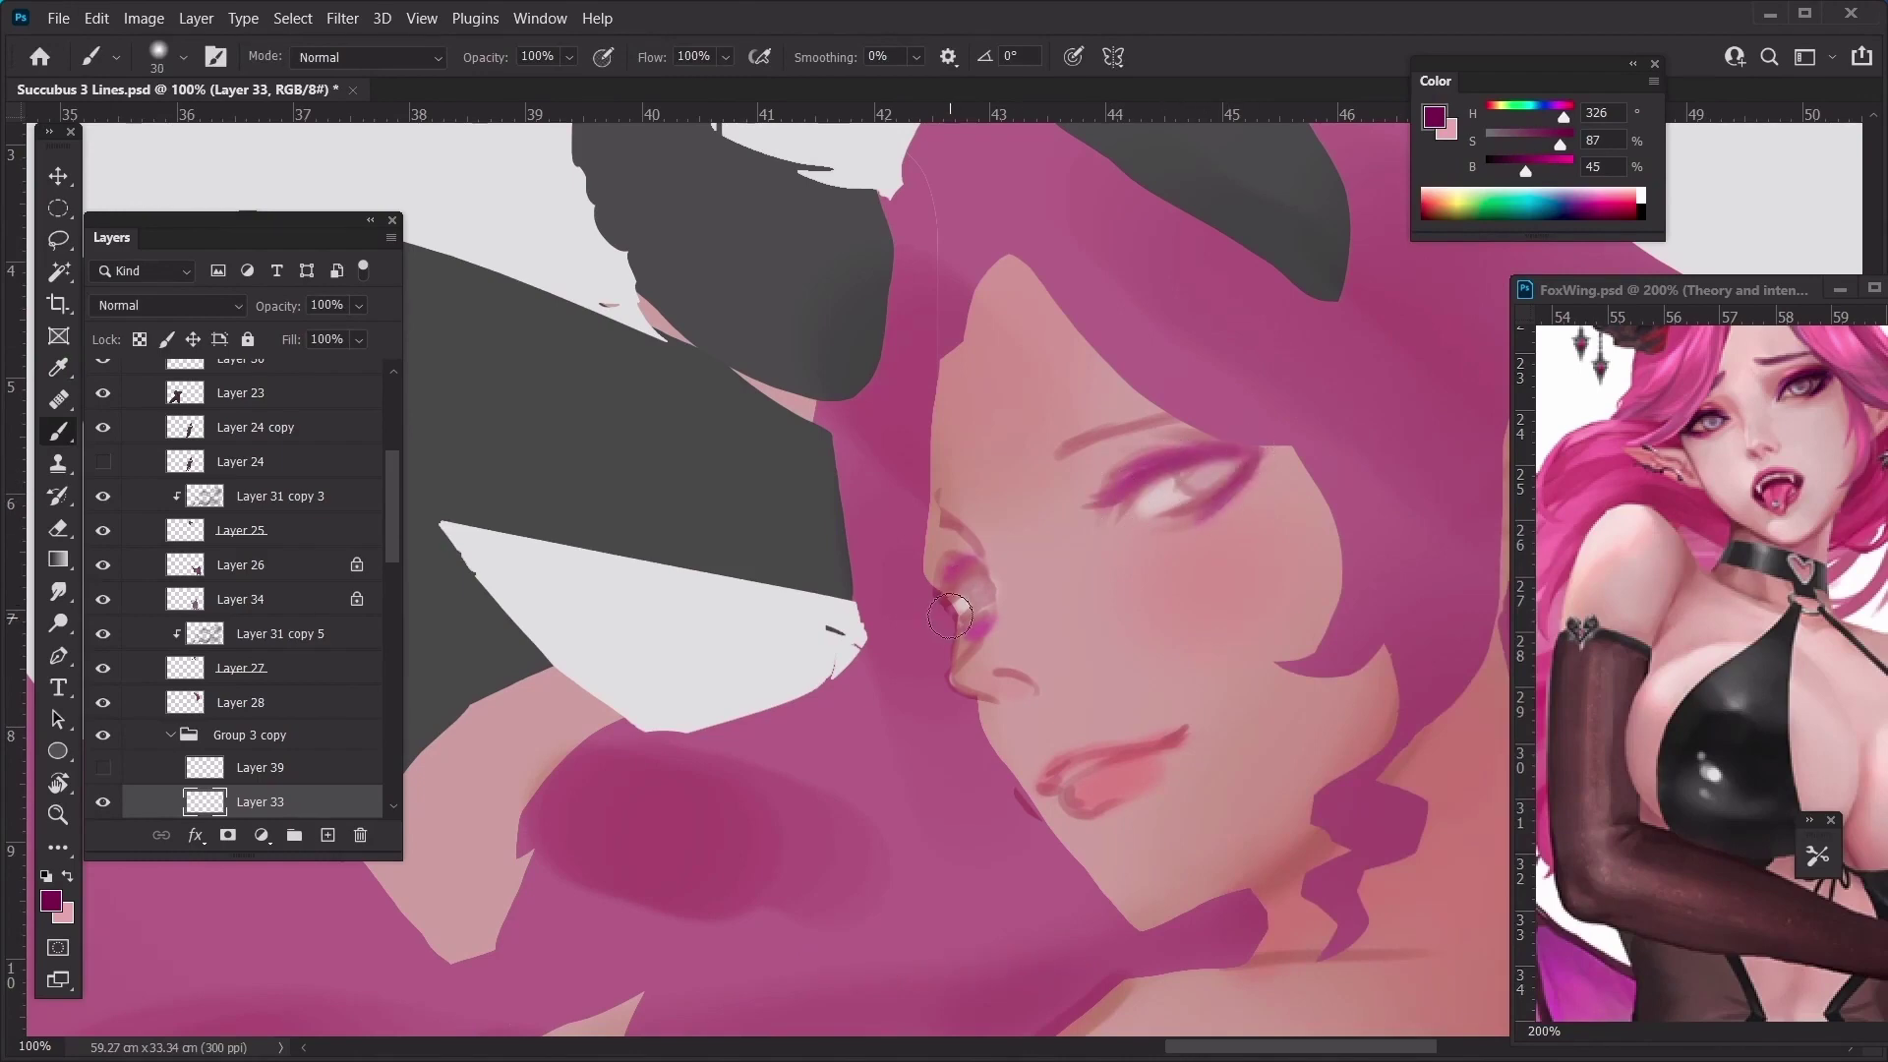
# Deepen the near eye's outer corner and shade around the far eye with dark magenta, replacing one unwanted stroke
pyautogui.press(']')
pyautogui.moveTo(1258, 451); pyautogui.dragTo(1215, 498)
pyautogui.press('[')
pyautogui.moveTo(971, 632); pyautogui.dragTo(992, 614)
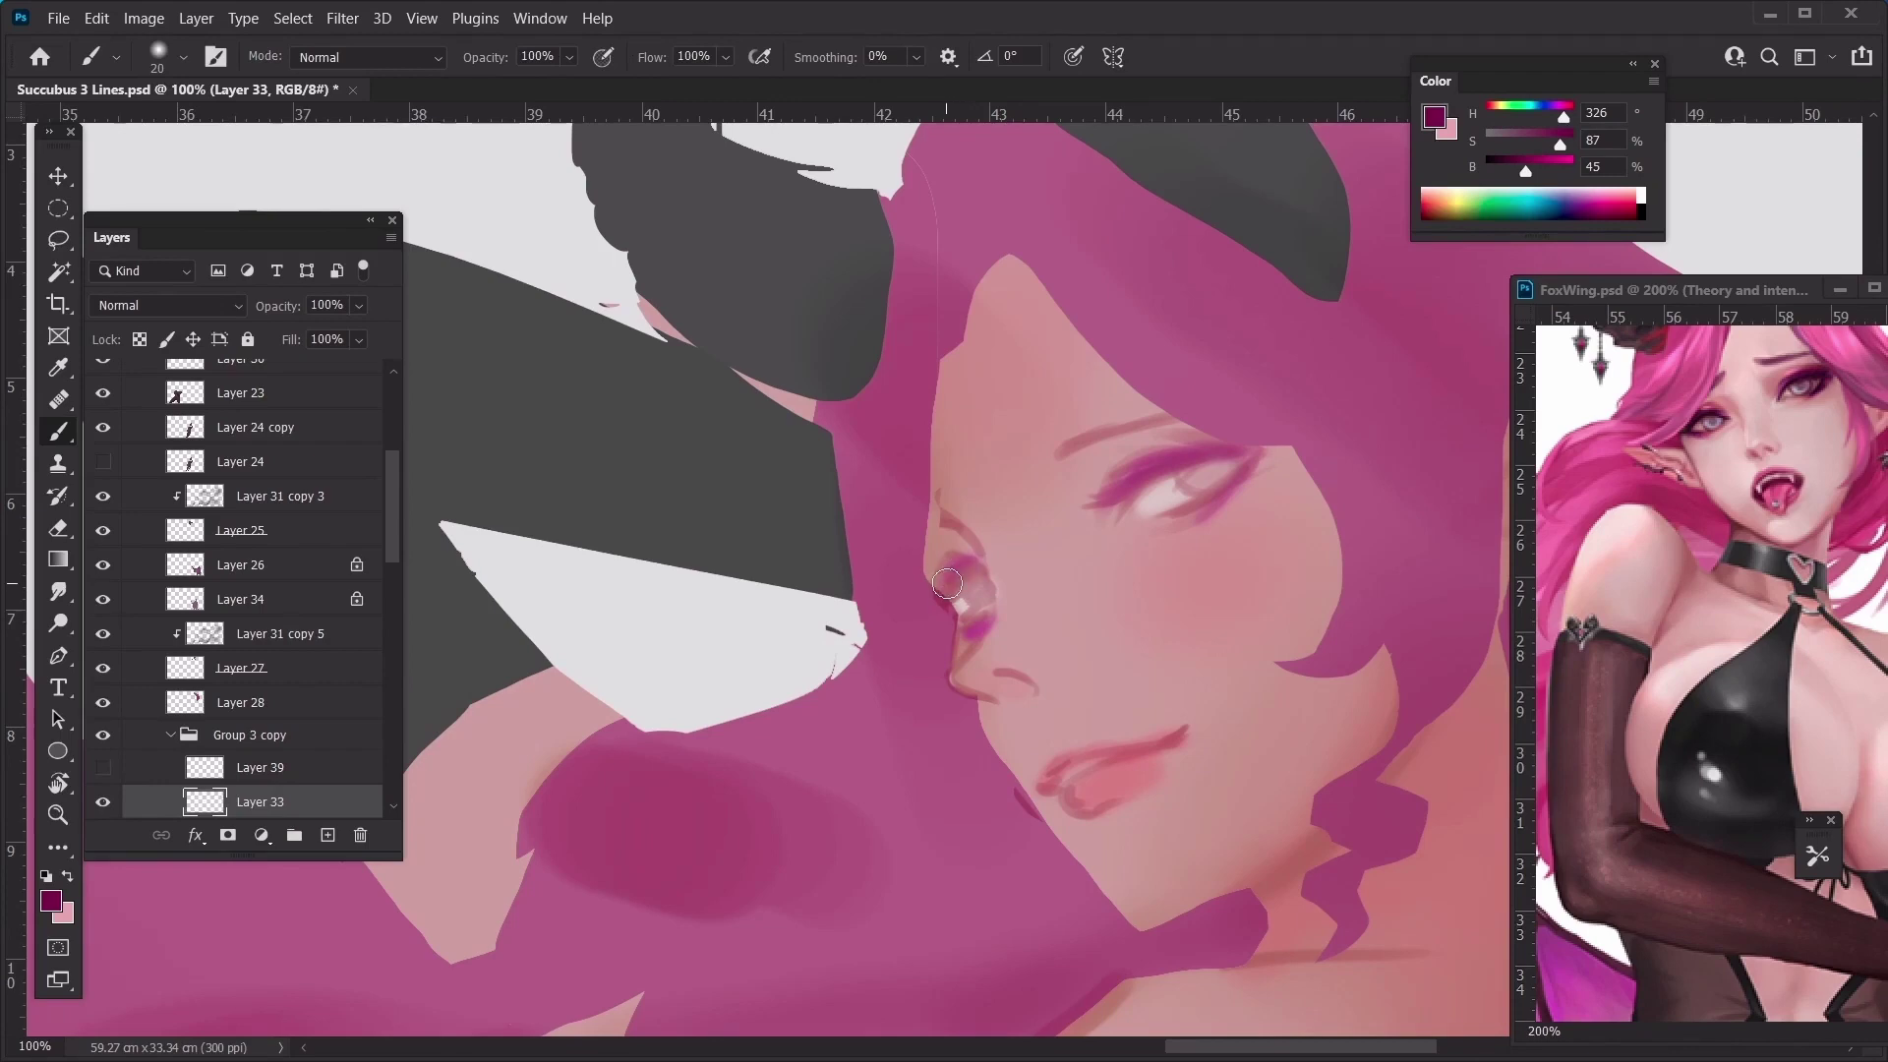
pyautogui.hotkey('ctrl', 'z')
pyautogui.moveTo(945, 578); pyautogui.dragTo(962, 568)
# Darken the eyebrow above the near eye with dark magenta strokes using a resized soft brush
pyautogui.scroll(-1, 959, 590)
pyautogui.moveTo(1017, 495); pyautogui.dragTo(1094, 474)
pyautogui.press('[')
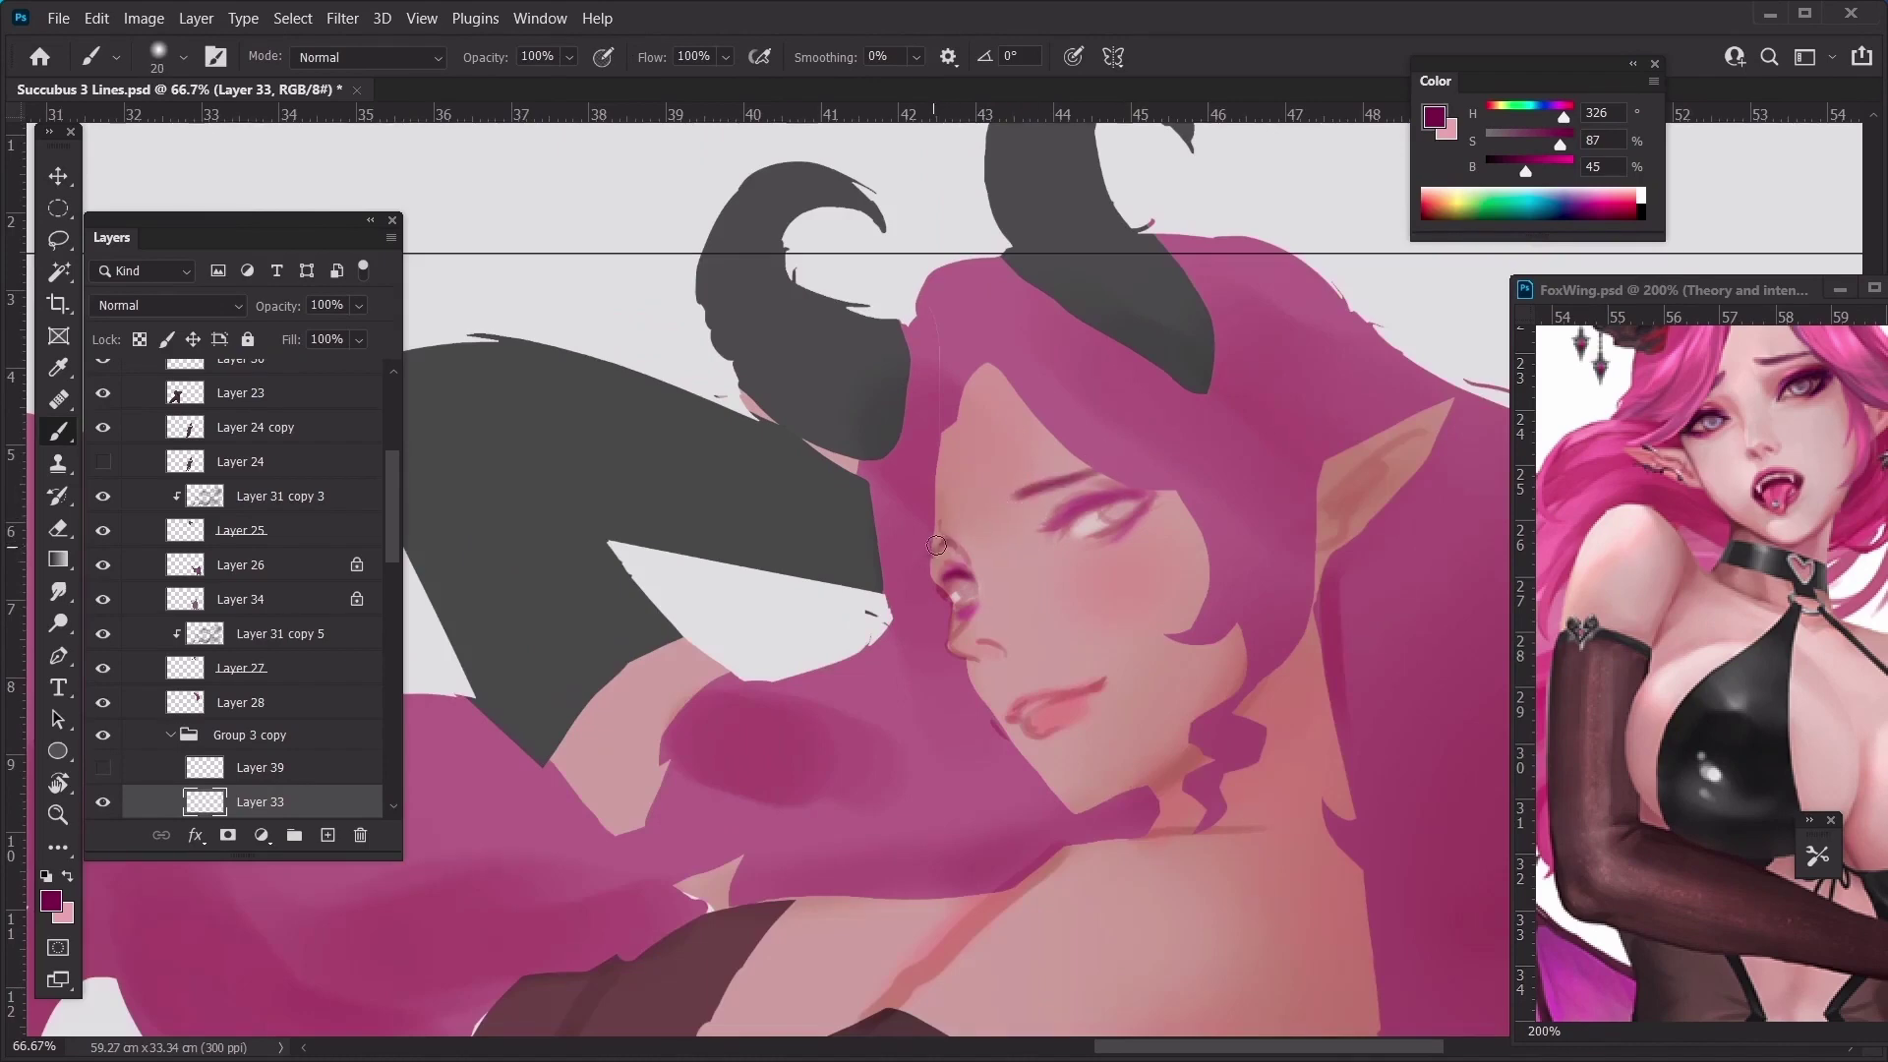
pyautogui.press(']')
pyautogui.press(']')
pyautogui.press(']')
pyautogui.moveTo(1023, 493); pyautogui.dragTo(1091, 466)
# Sample the eyebrow's magenta and refine the brow and inner eye corner with a 9 px brush, undoing the last stroke
pyautogui.keyDown('alt'); pyautogui.click(1038, 486); pyautogui.keyUp('alt')
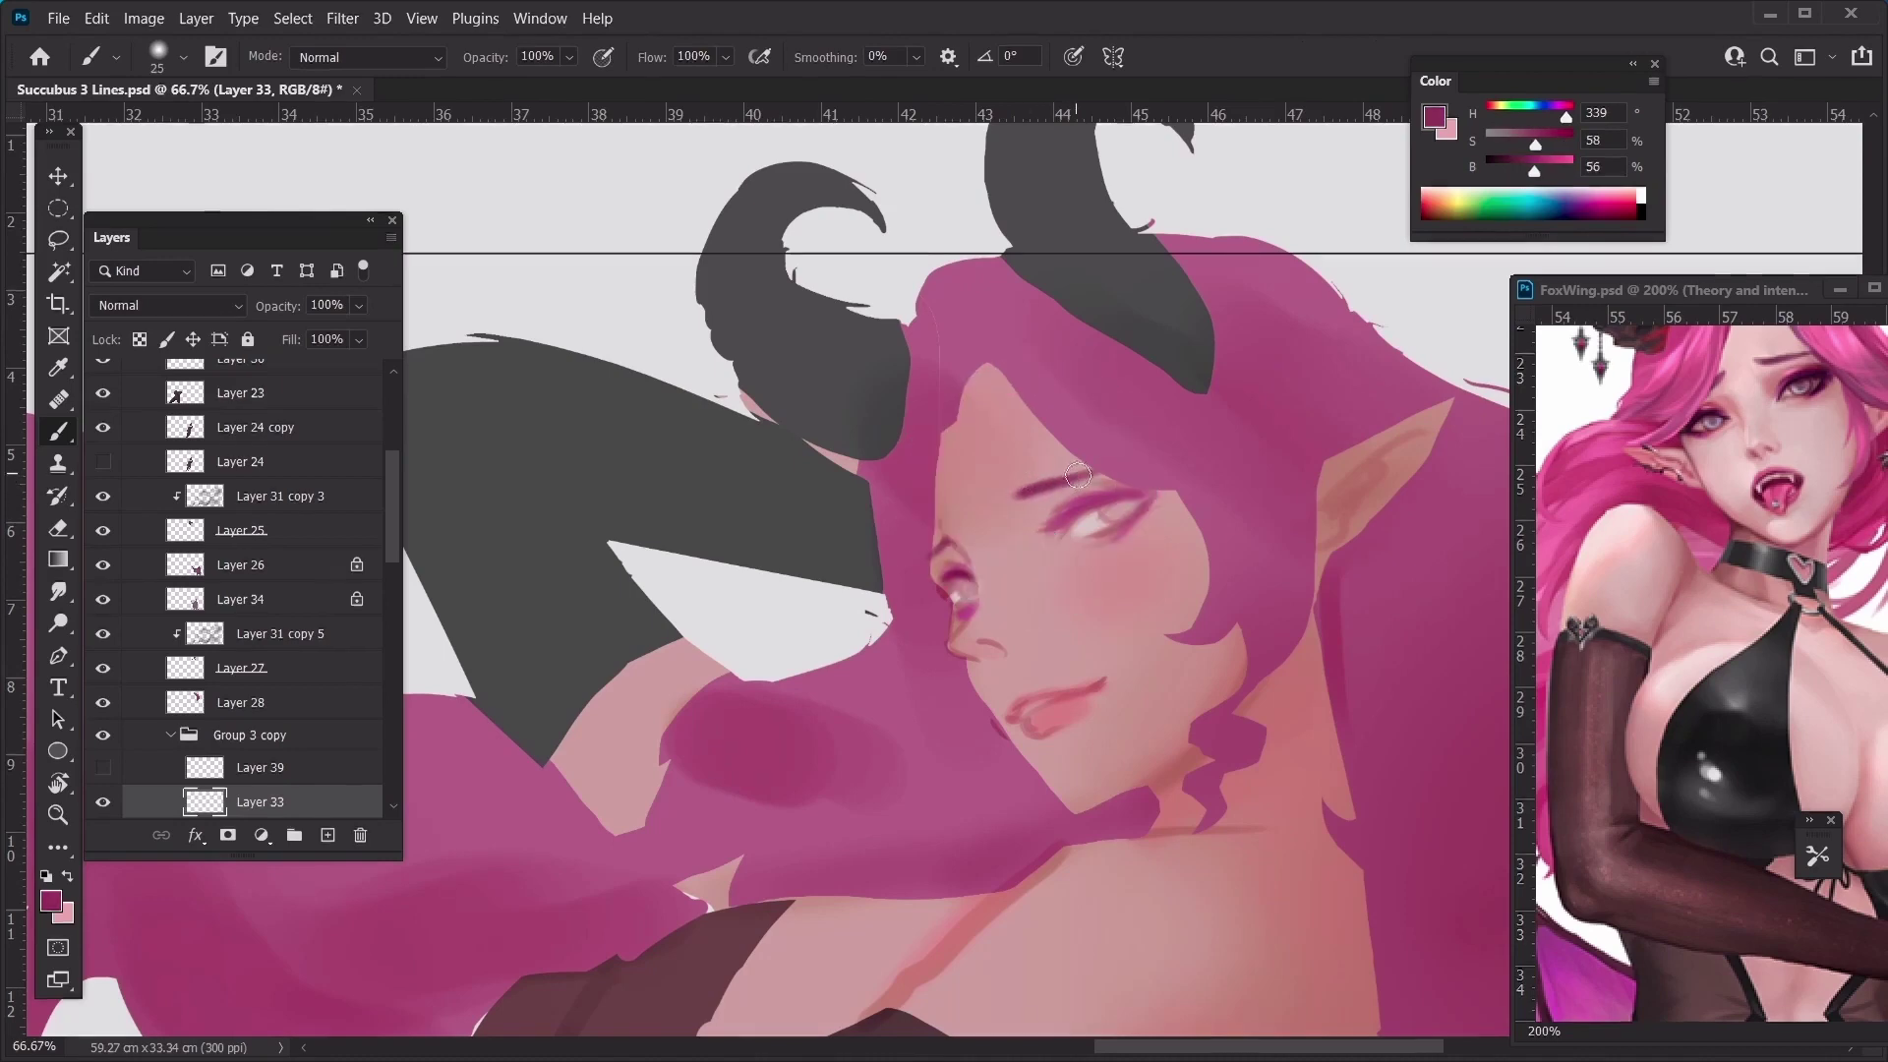
pyautogui.press('[')
pyautogui.press('[')
pyautogui.press('[')
pyautogui.press('[')
pyautogui.press('[')
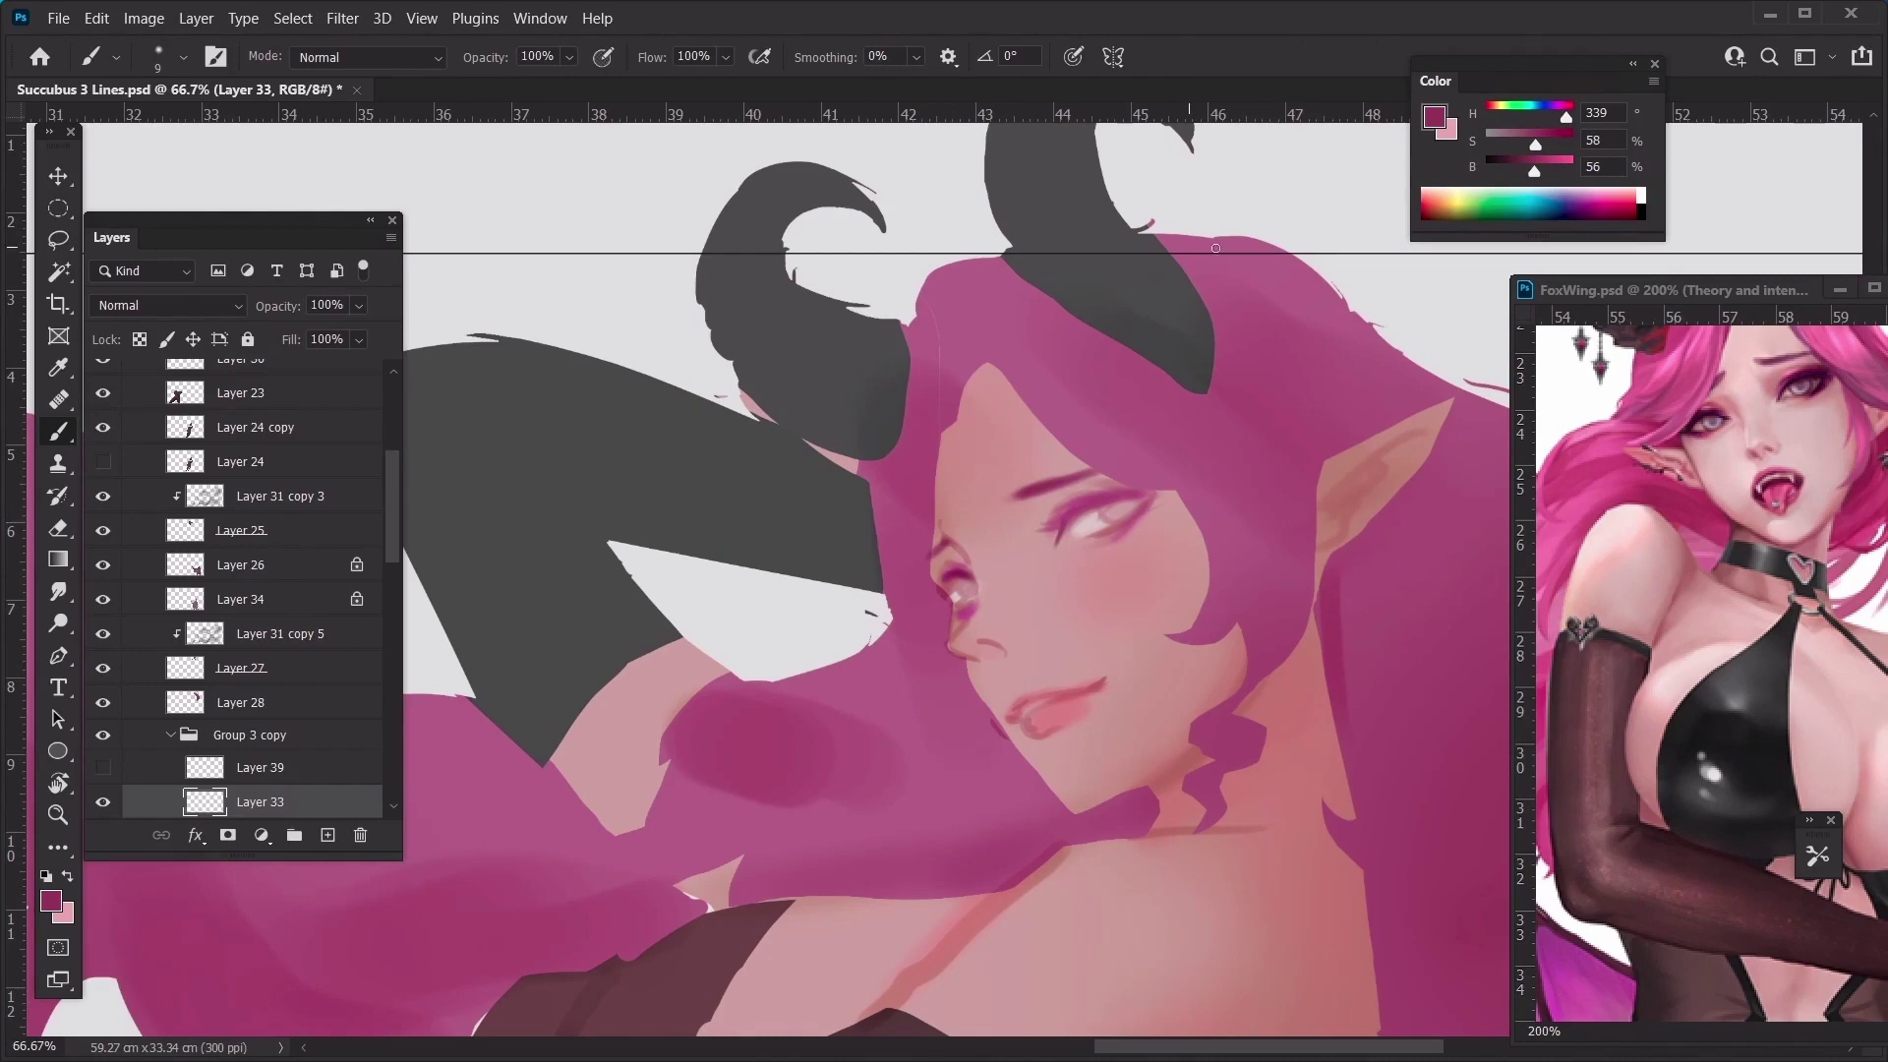
pyautogui.hotkey('ctrl', '+')
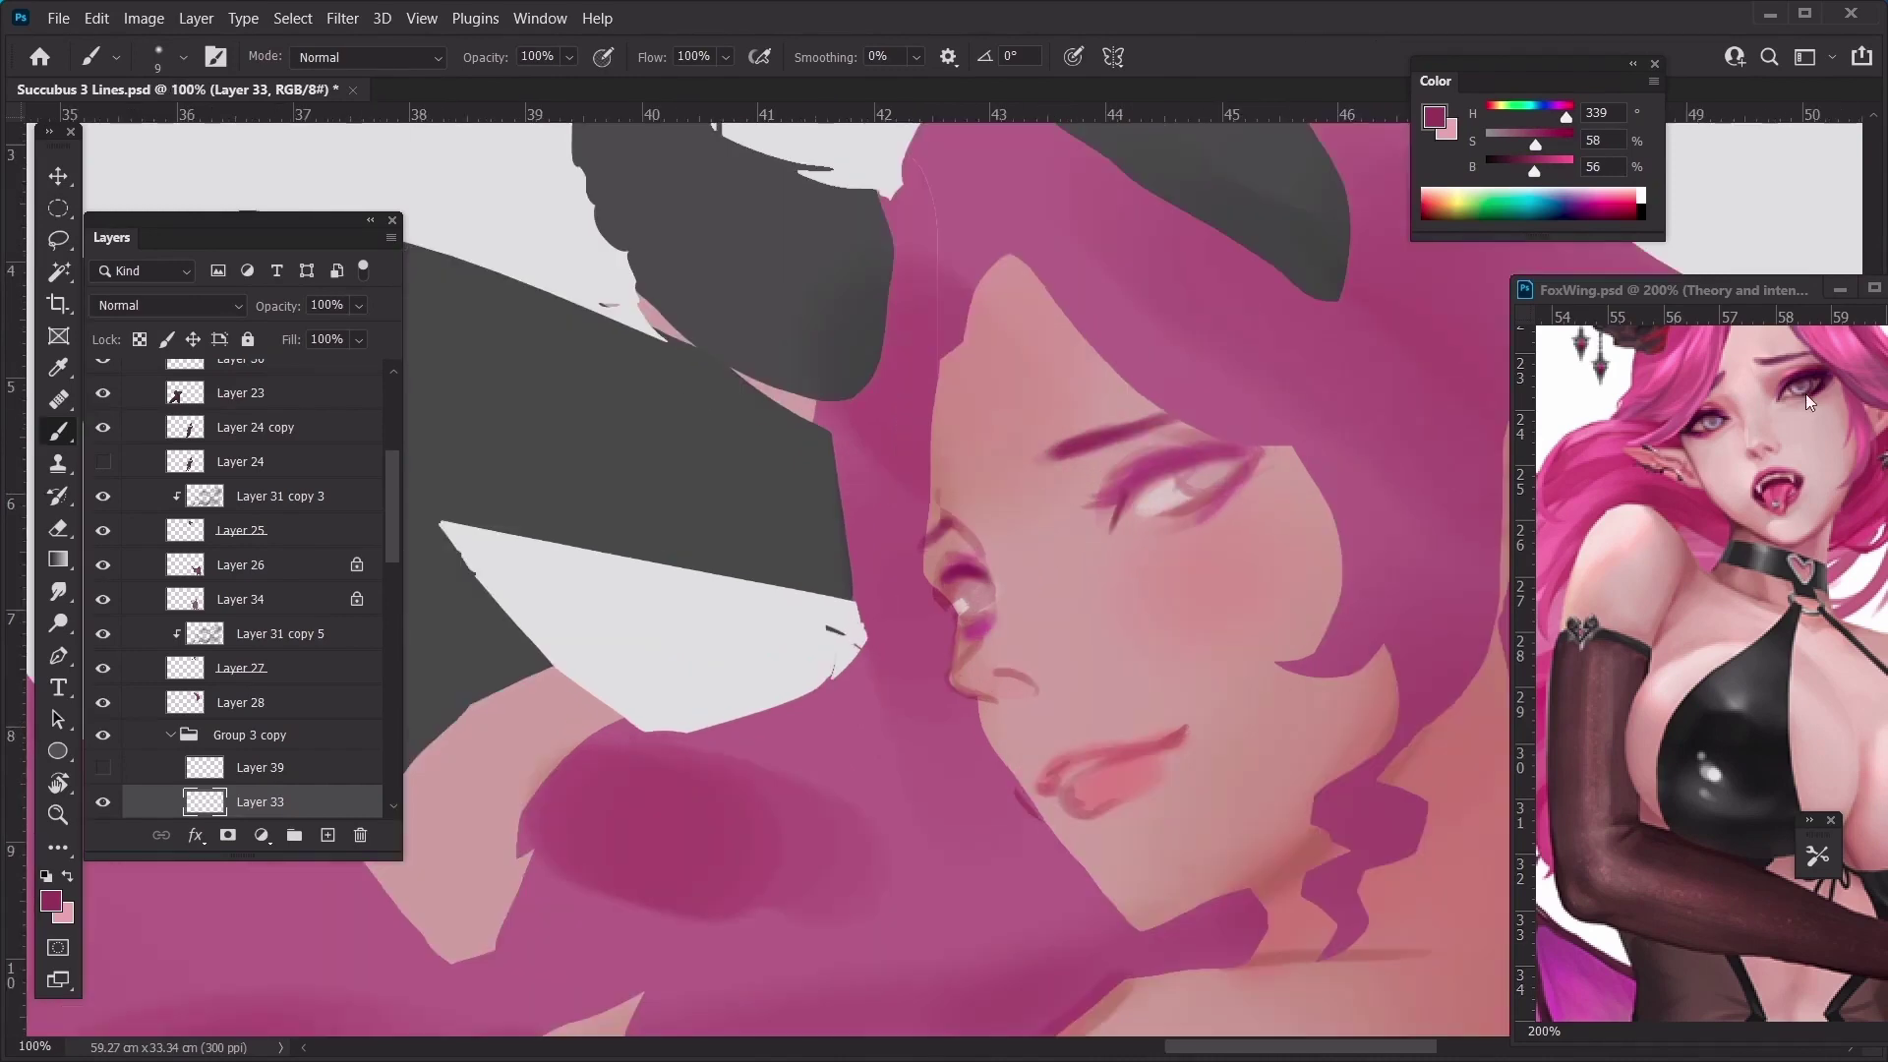
pyautogui.hotkey('ctrl', 'z')
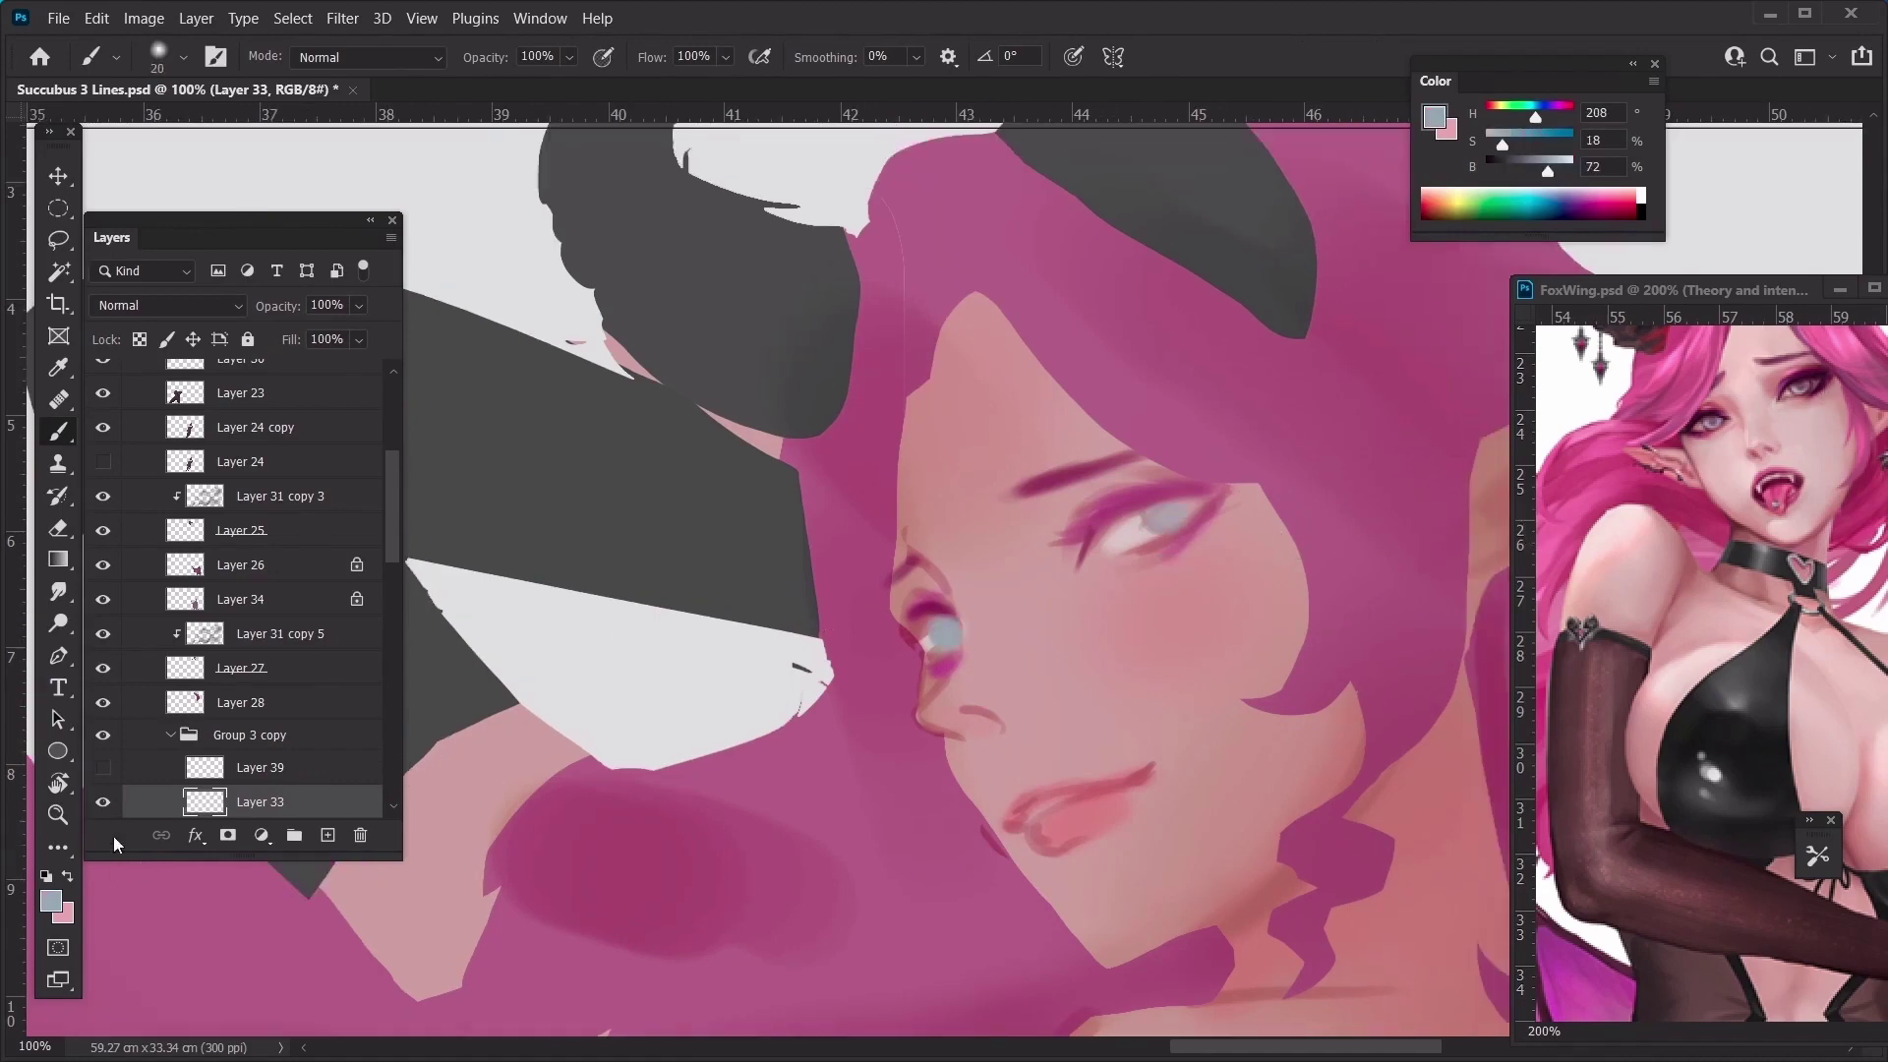
# Draw the near eye's upper lash line in dark purple (H 318, S 71, B 32) with a fine 10 px brush
pyautogui.click(65, 907)
pyautogui.click(1575, 671)
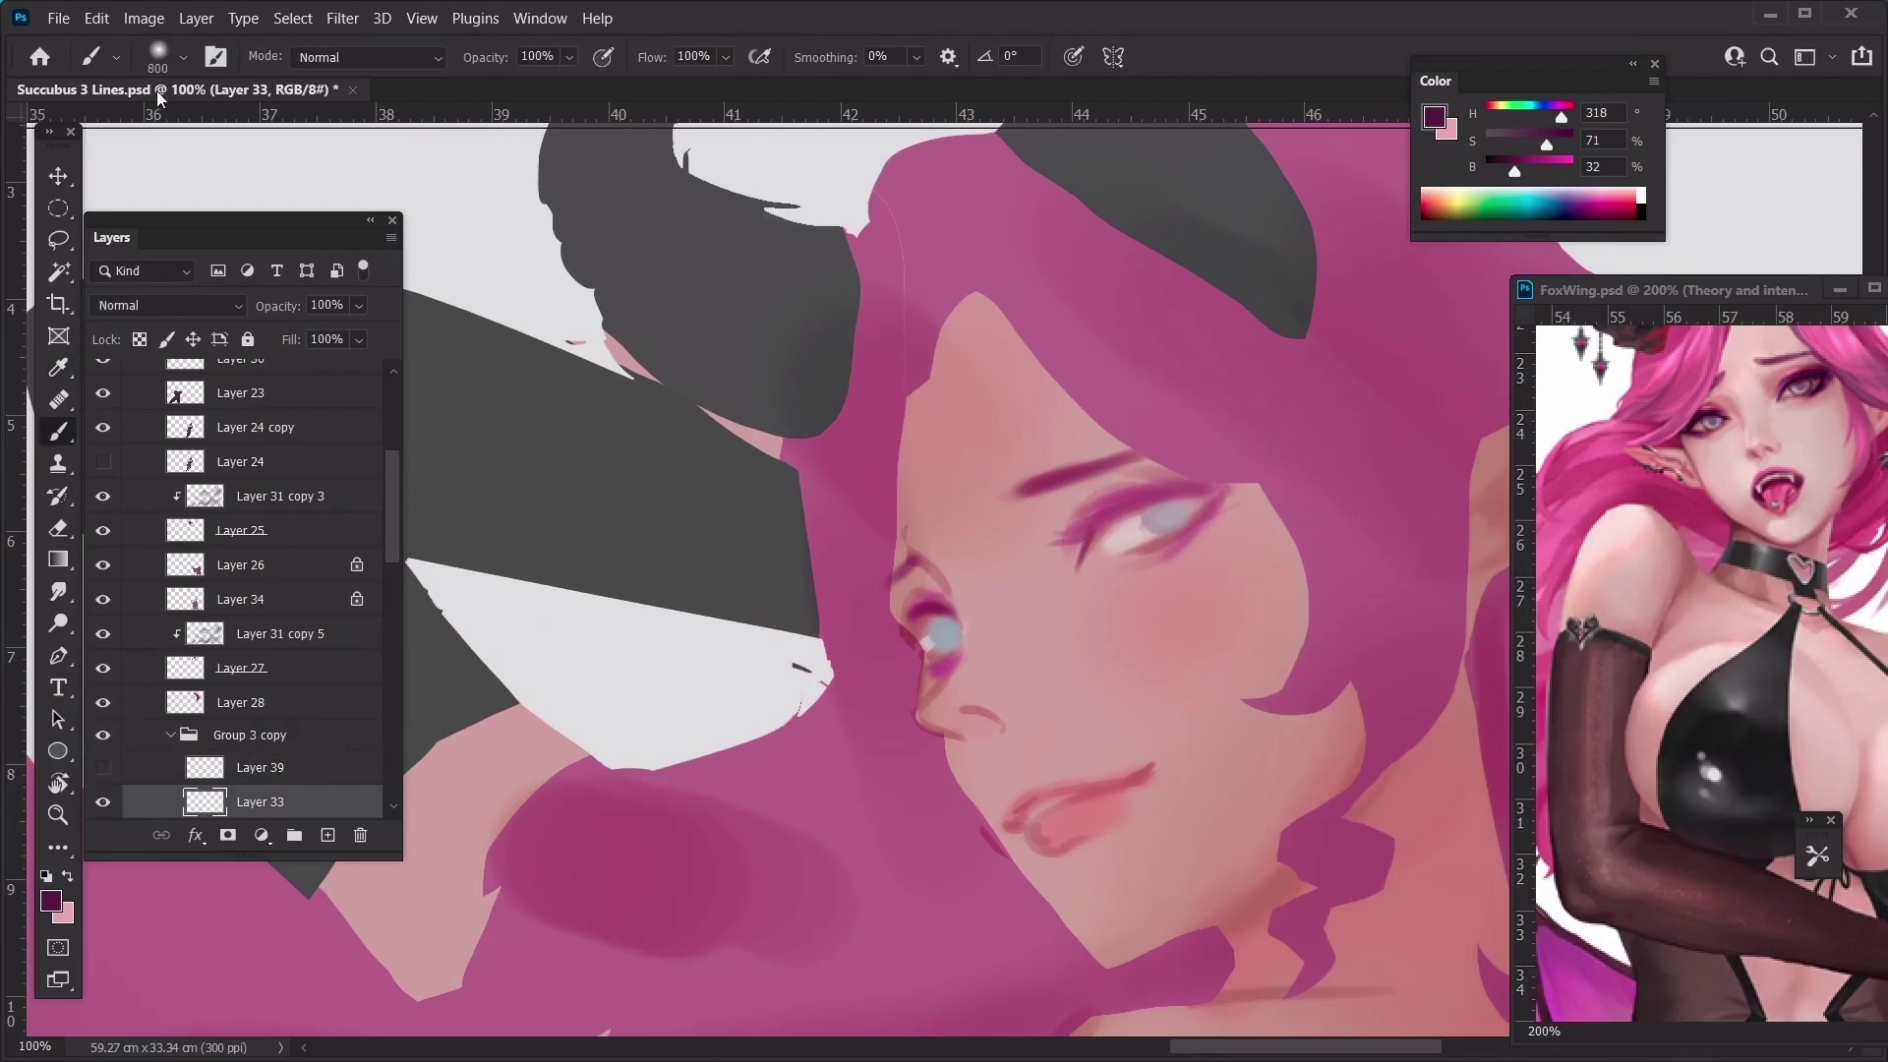
pyautogui.click(179, 64)
pyautogui.click(1136, 537)
pyautogui.press('[')
pyautogui.press('[')
pyautogui.press('[')
pyautogui.moveTo(1081, 563); pyautogui.dragTo(1188, 492)
pyautogui.hotkey('ctrl', 'z')
pyautogui.moveTo(1080, 565)
pyautogui.mouseDown()
pyautogui.moveTo(1095, 522)
pyautogui.moveTo(1221, 495)
pyautogui.mouseUp()
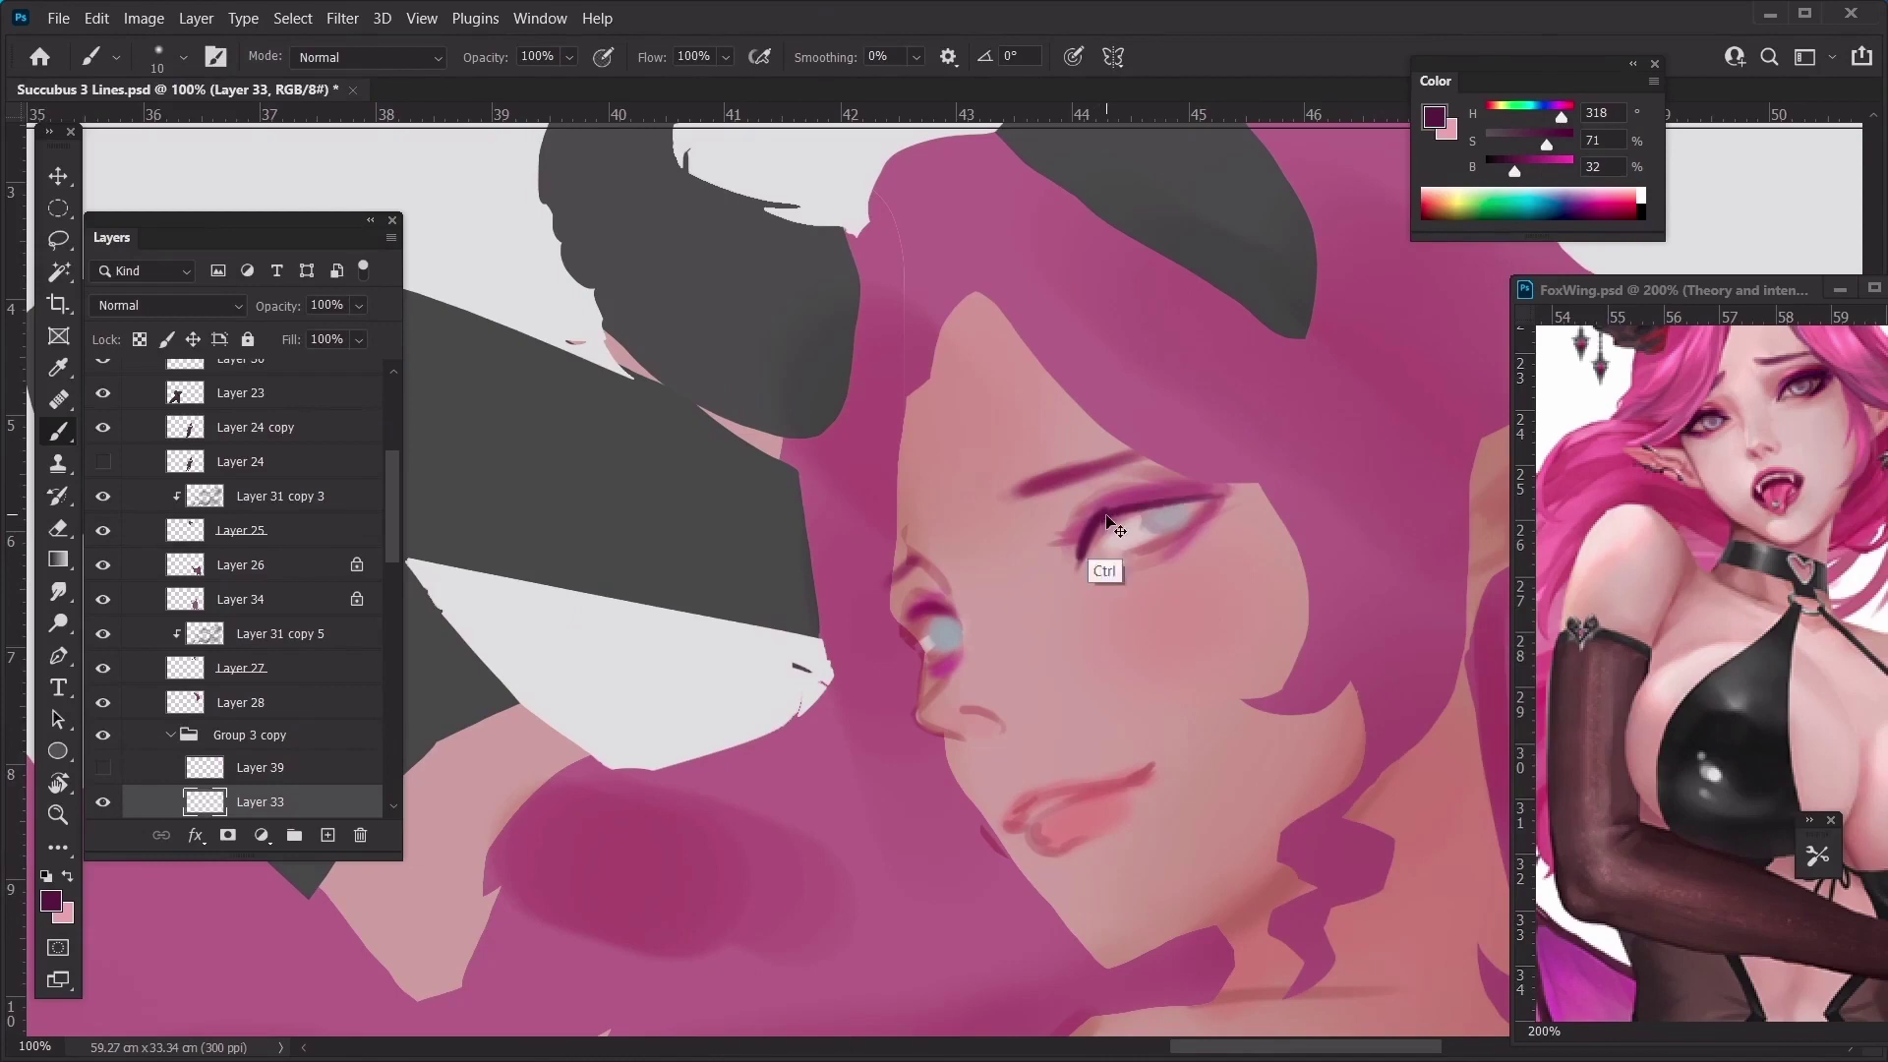
# Rework the near eye's lash line out to its outer corner, undoing unwanted strokes
pyautogui.hotkey('ctrl', 'z')
pyautogui.moveTo(1099, 523); pyautogui.dragTo(1221, 495)
pyautogui.hotkey('ctrl', 'z')
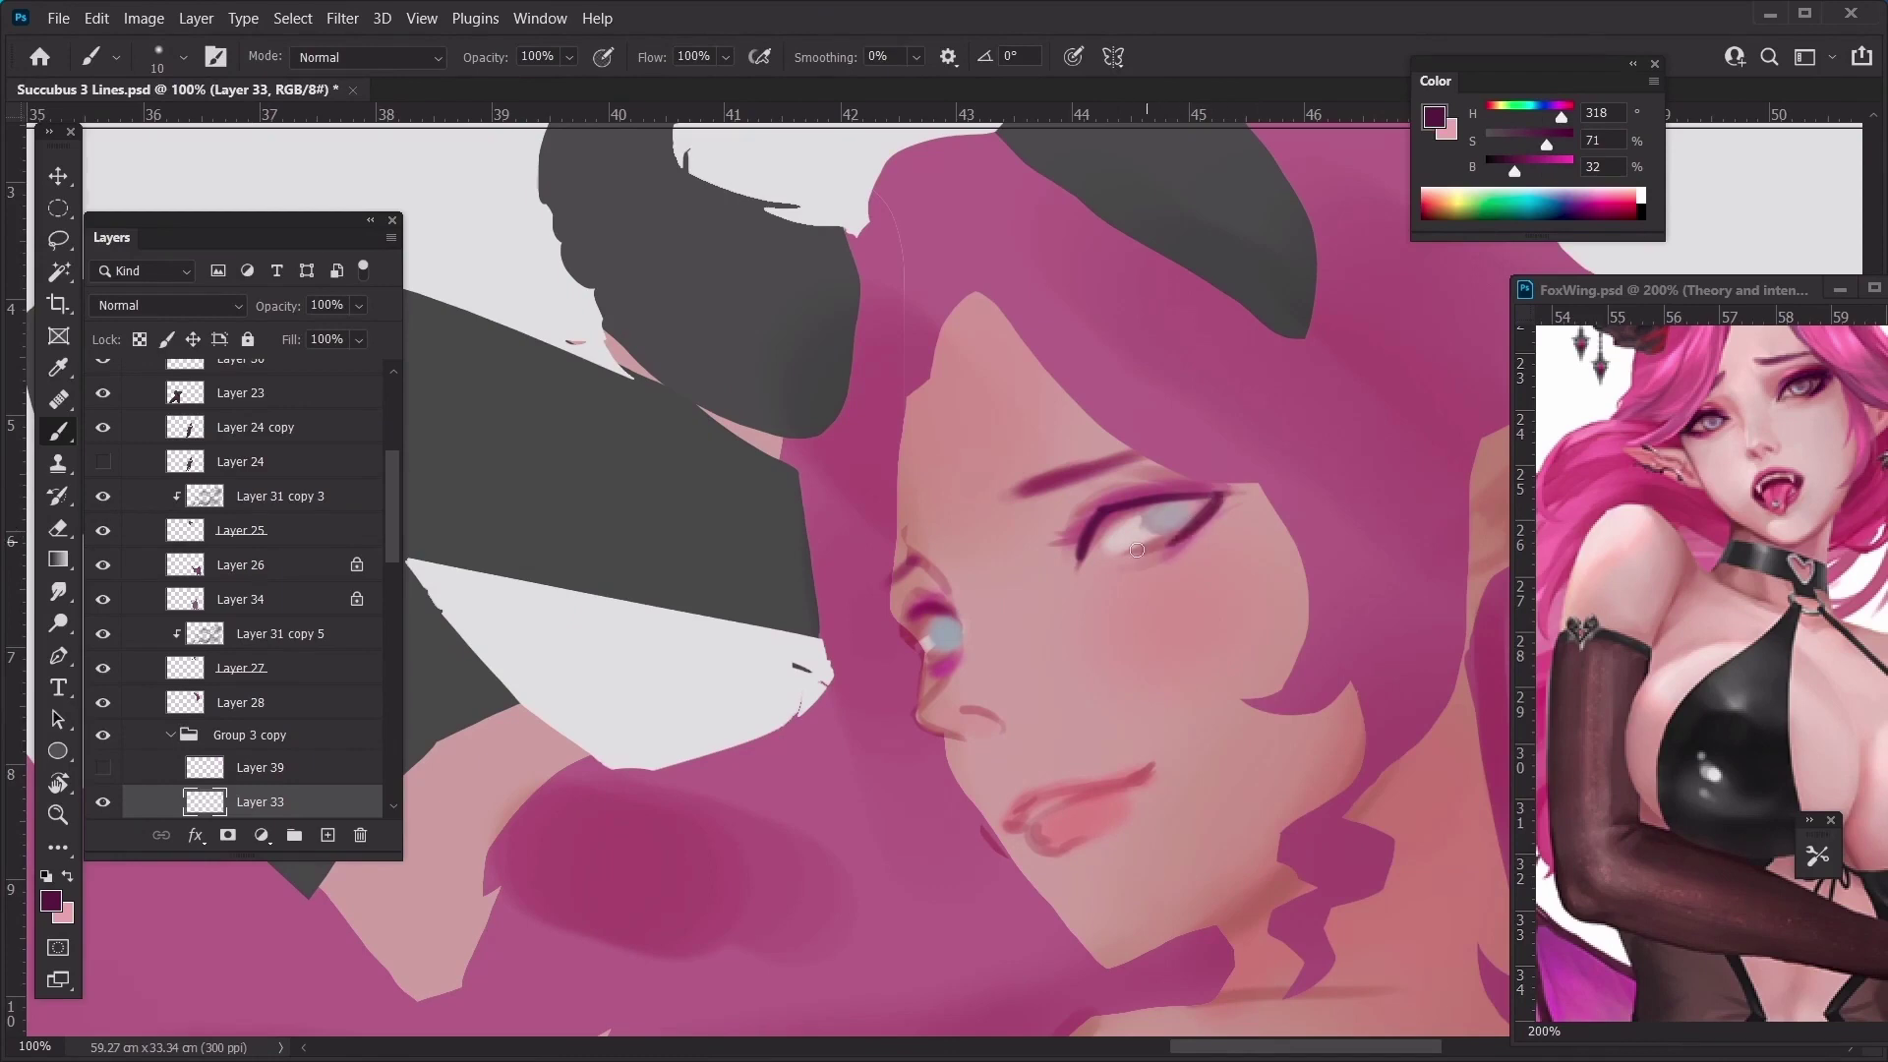
pyautogui.hotkey('ctrl', 'z')
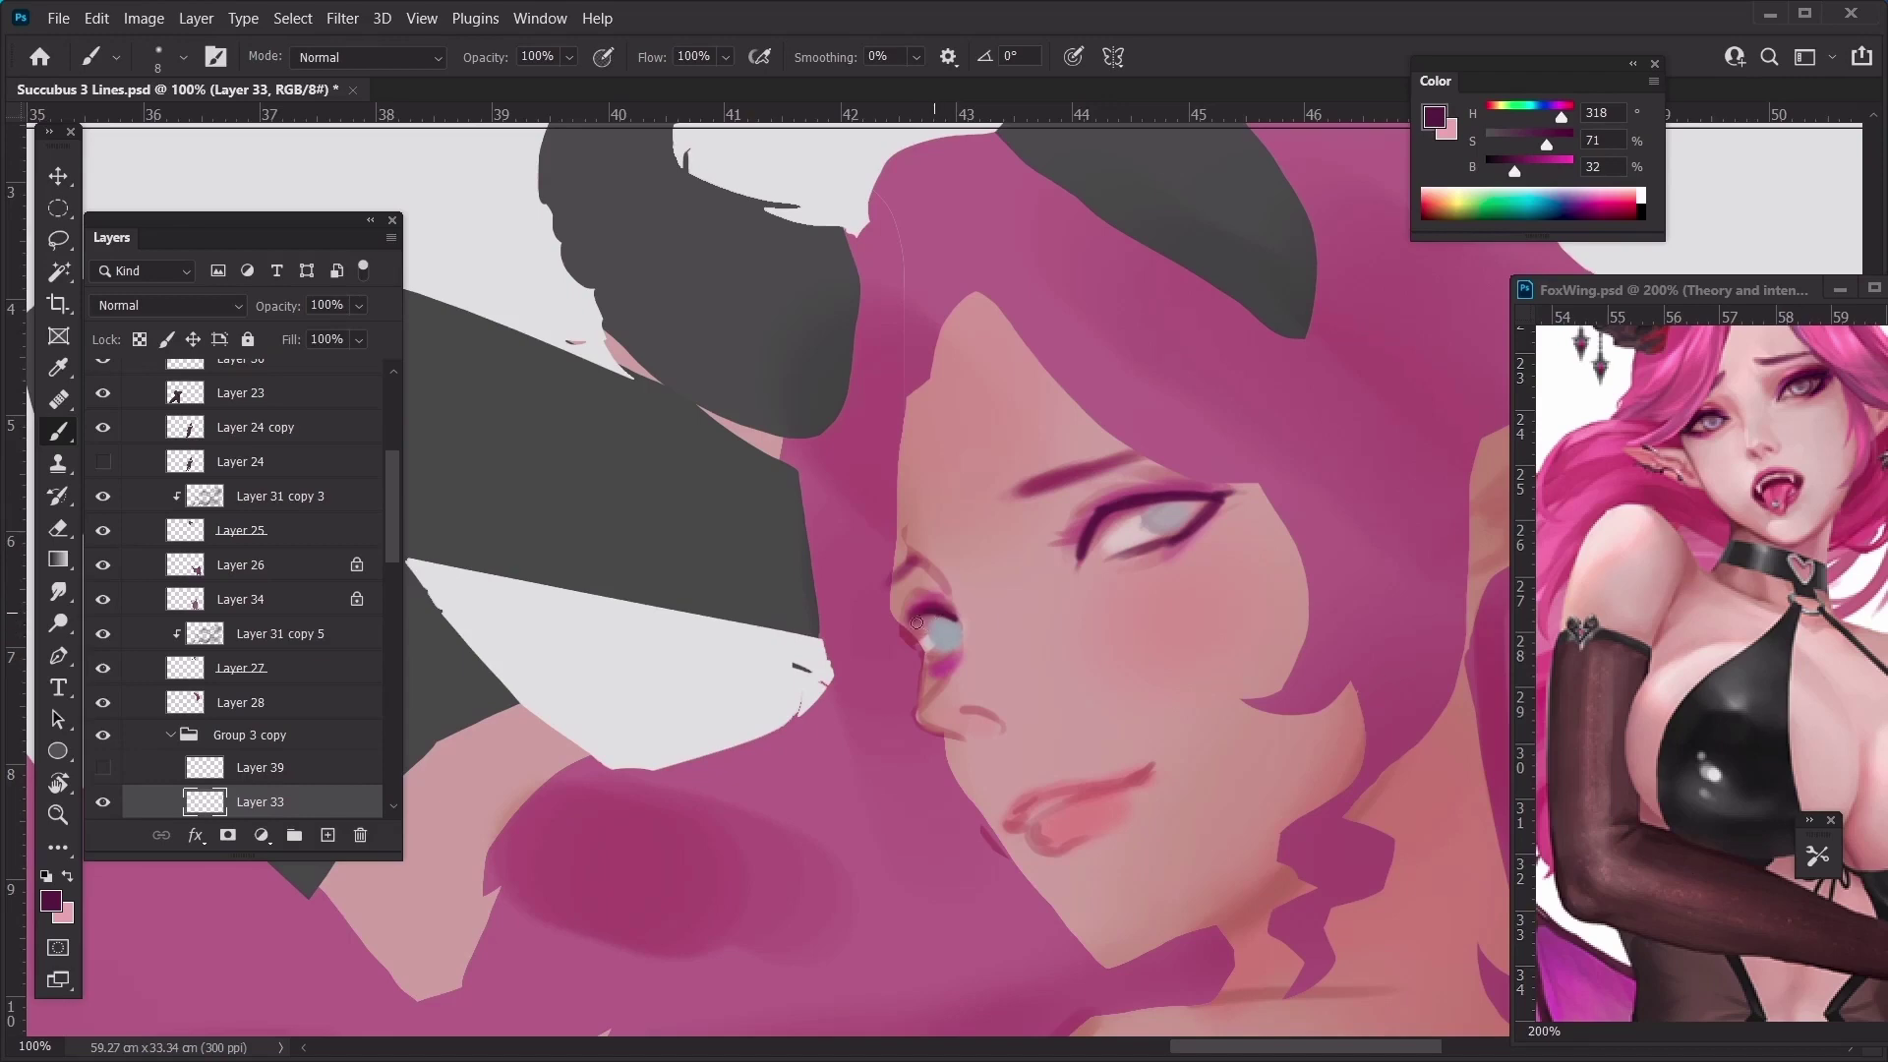
# Soften the shading beneath the near eye's lower lid with sampled reddish skin tones and a larger soft brush
pyautogui.keyDown('alt'); pyautogui.click(1141, 564); pyautogui.keyUp('alt')
pyautogui.press(']')
pyautogui.press(']')
pyautogui.press(']')
pyautogui.press(']')
pyautogui.press(']')
pyautogui.press(']')
pyautogui.press(']')
pyautogui.moveTo(1138, 561); pyautogui.dragTo(1111, 568)
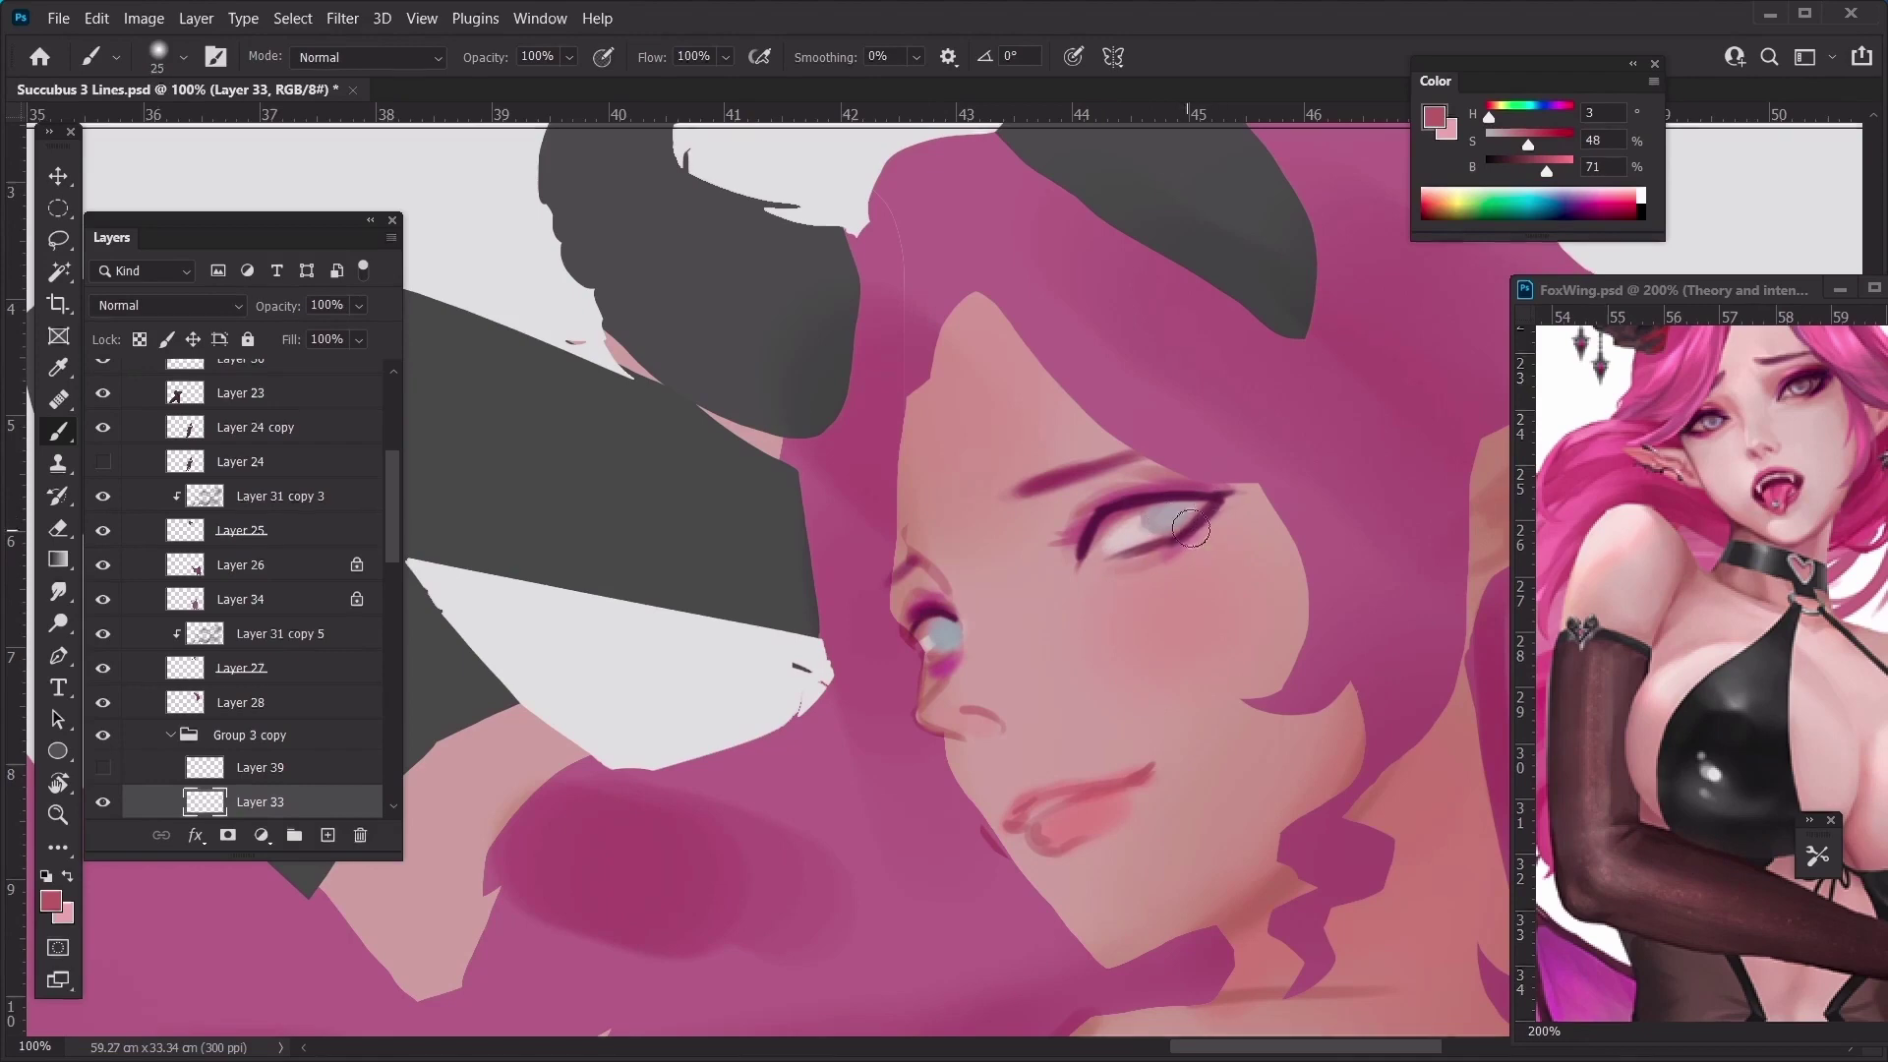
pyautogui.keyDown('alt'); pyautogui.click(1112, 566); pyautogui.keyUp('alt')
pyautogui.press('[')
pyautogui.press('[')
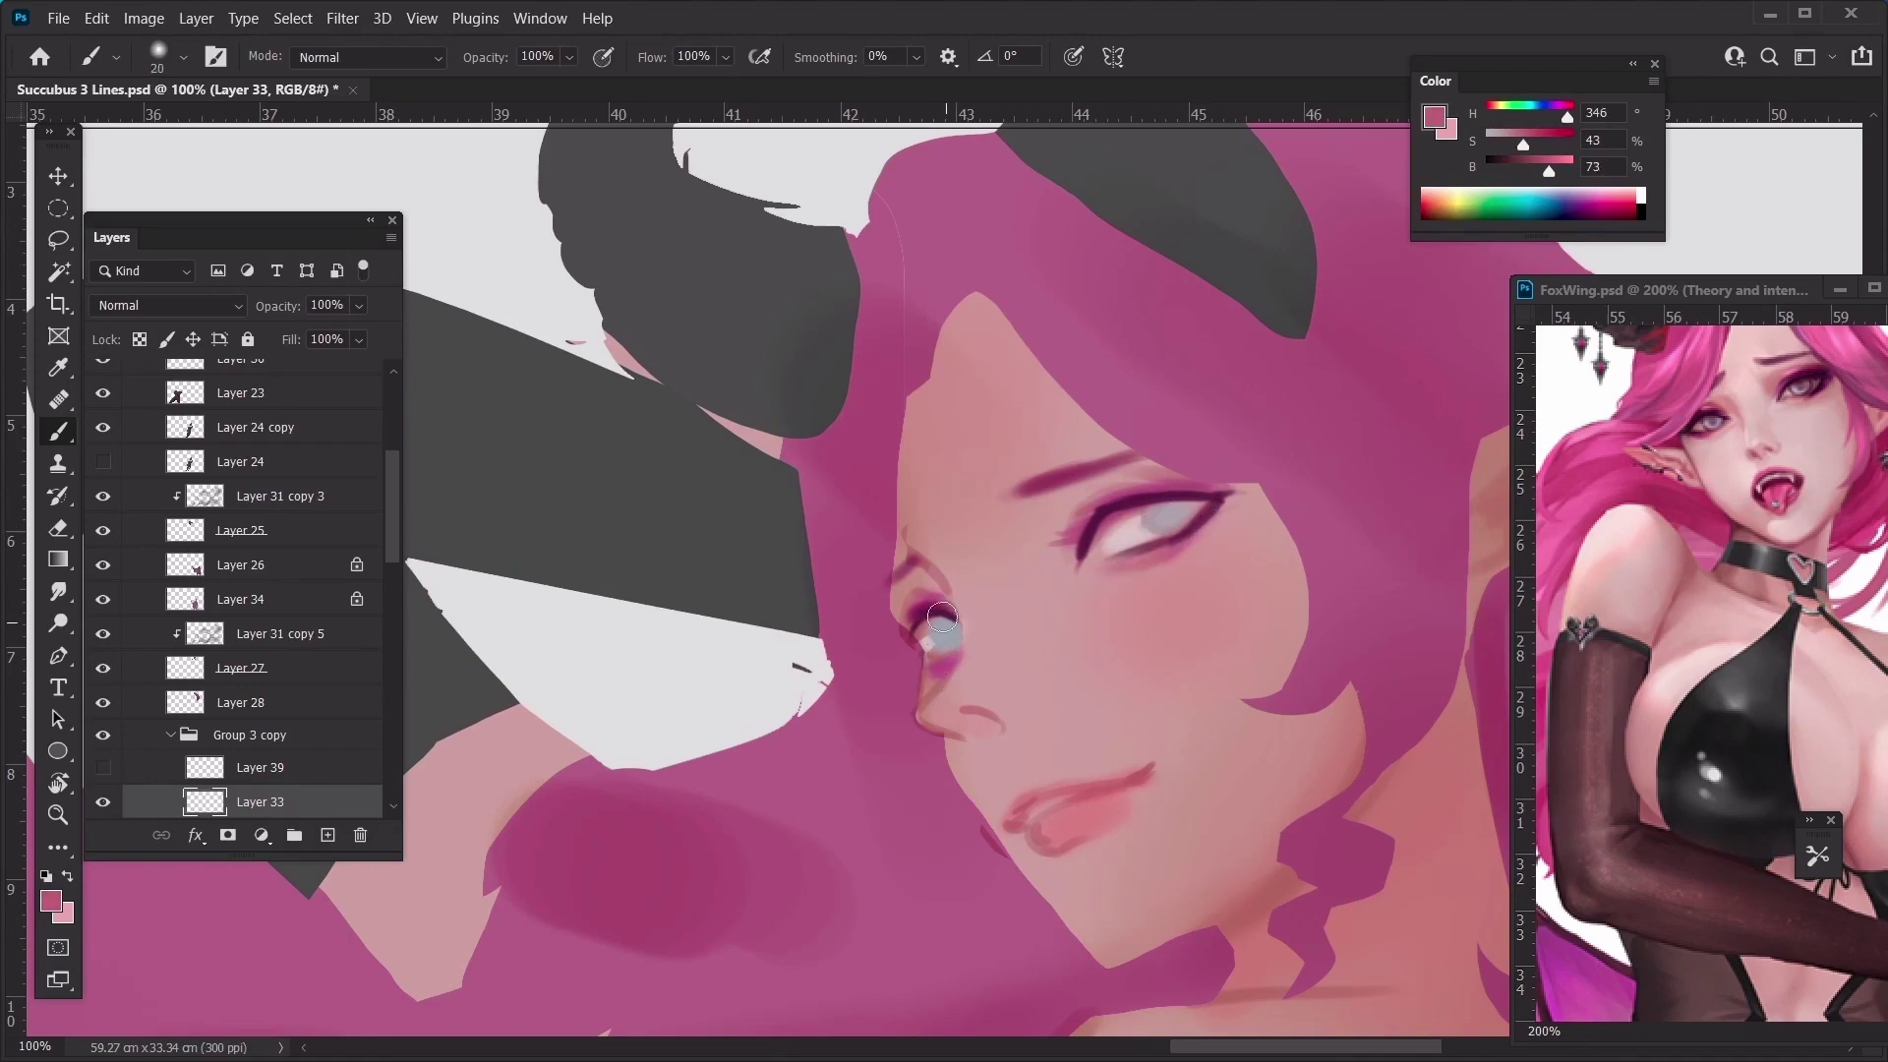
# Define the far eye's lashes with a sampled dark purple (H 318, S 52, B 38) using a 6 px brush
pyautogui.keyDown('alt'); pyautogui.click(920, 593); pyautogui.keyUp('alt')
pyautogui.press('[')
pyautogui.press('[')
pyautogui.press('[')
pyautogui.press('[')
pyautogui.press('[')
pyautogui.press('[')
pyautogui.hotkey('ctrl', '-')
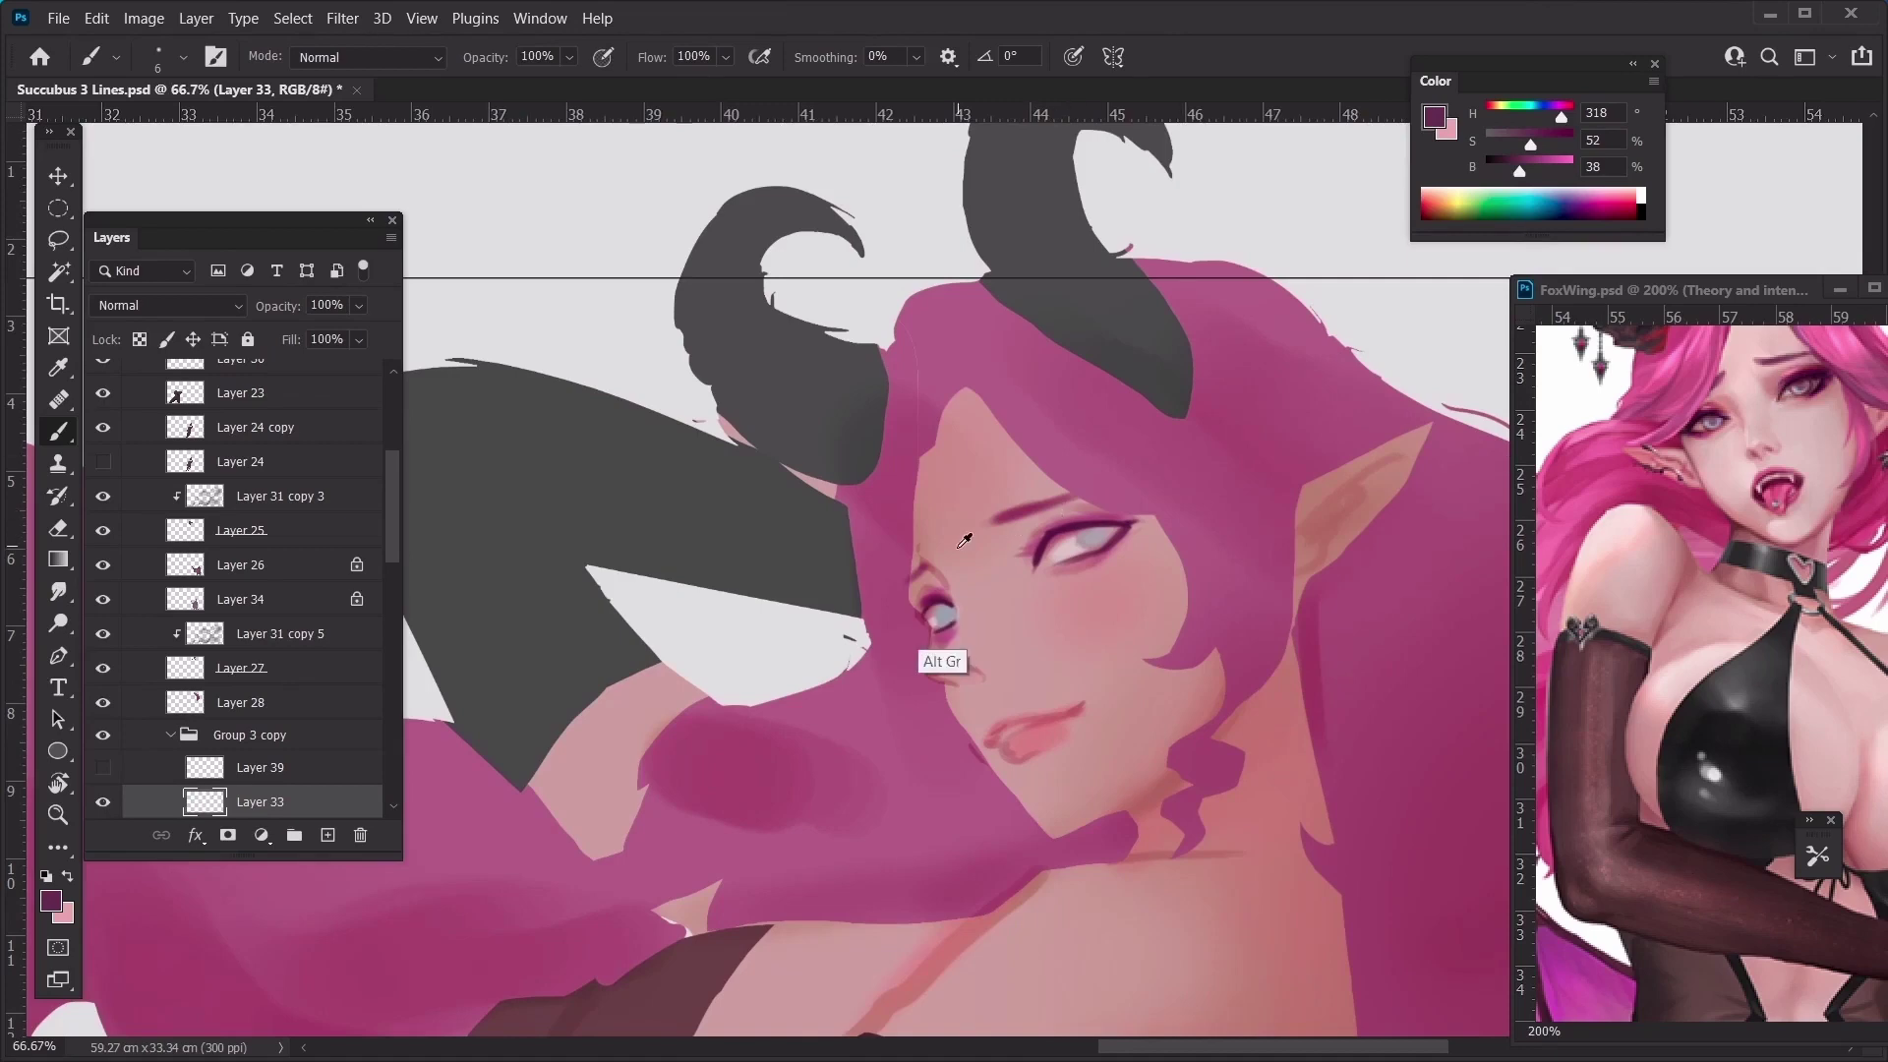
# Tint the area between the near eye's inner corner and brow with sampled pink-magenta (H 332, S 51, B 71) using an enlarged soft brush
pyautogui.keyDown('alt'); pyautogui.click(945, 639); pyautogui.keyUp('alt')
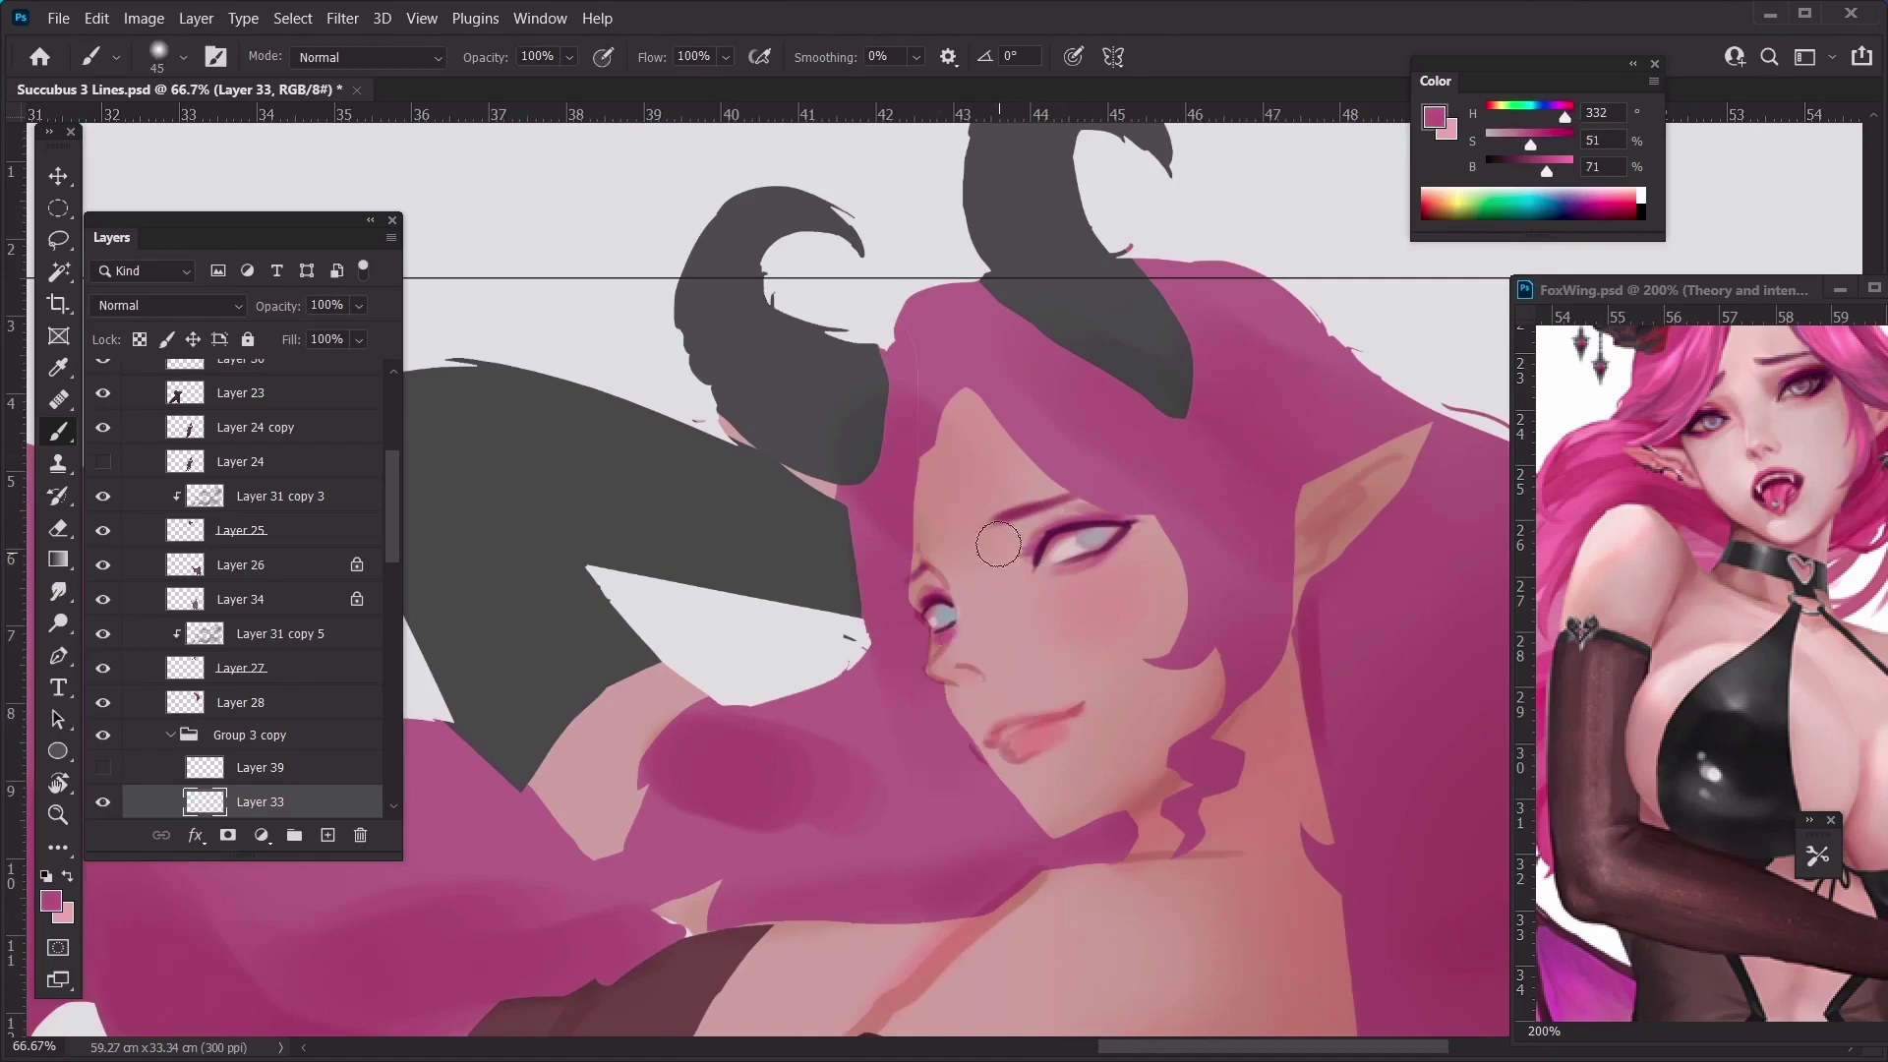
pyautogui.press(']')
pyautogui.press(']')
pyautogui.press(']')
pyautogui.press(']')
pyautogui.press(']')
pyautogui.press(']')
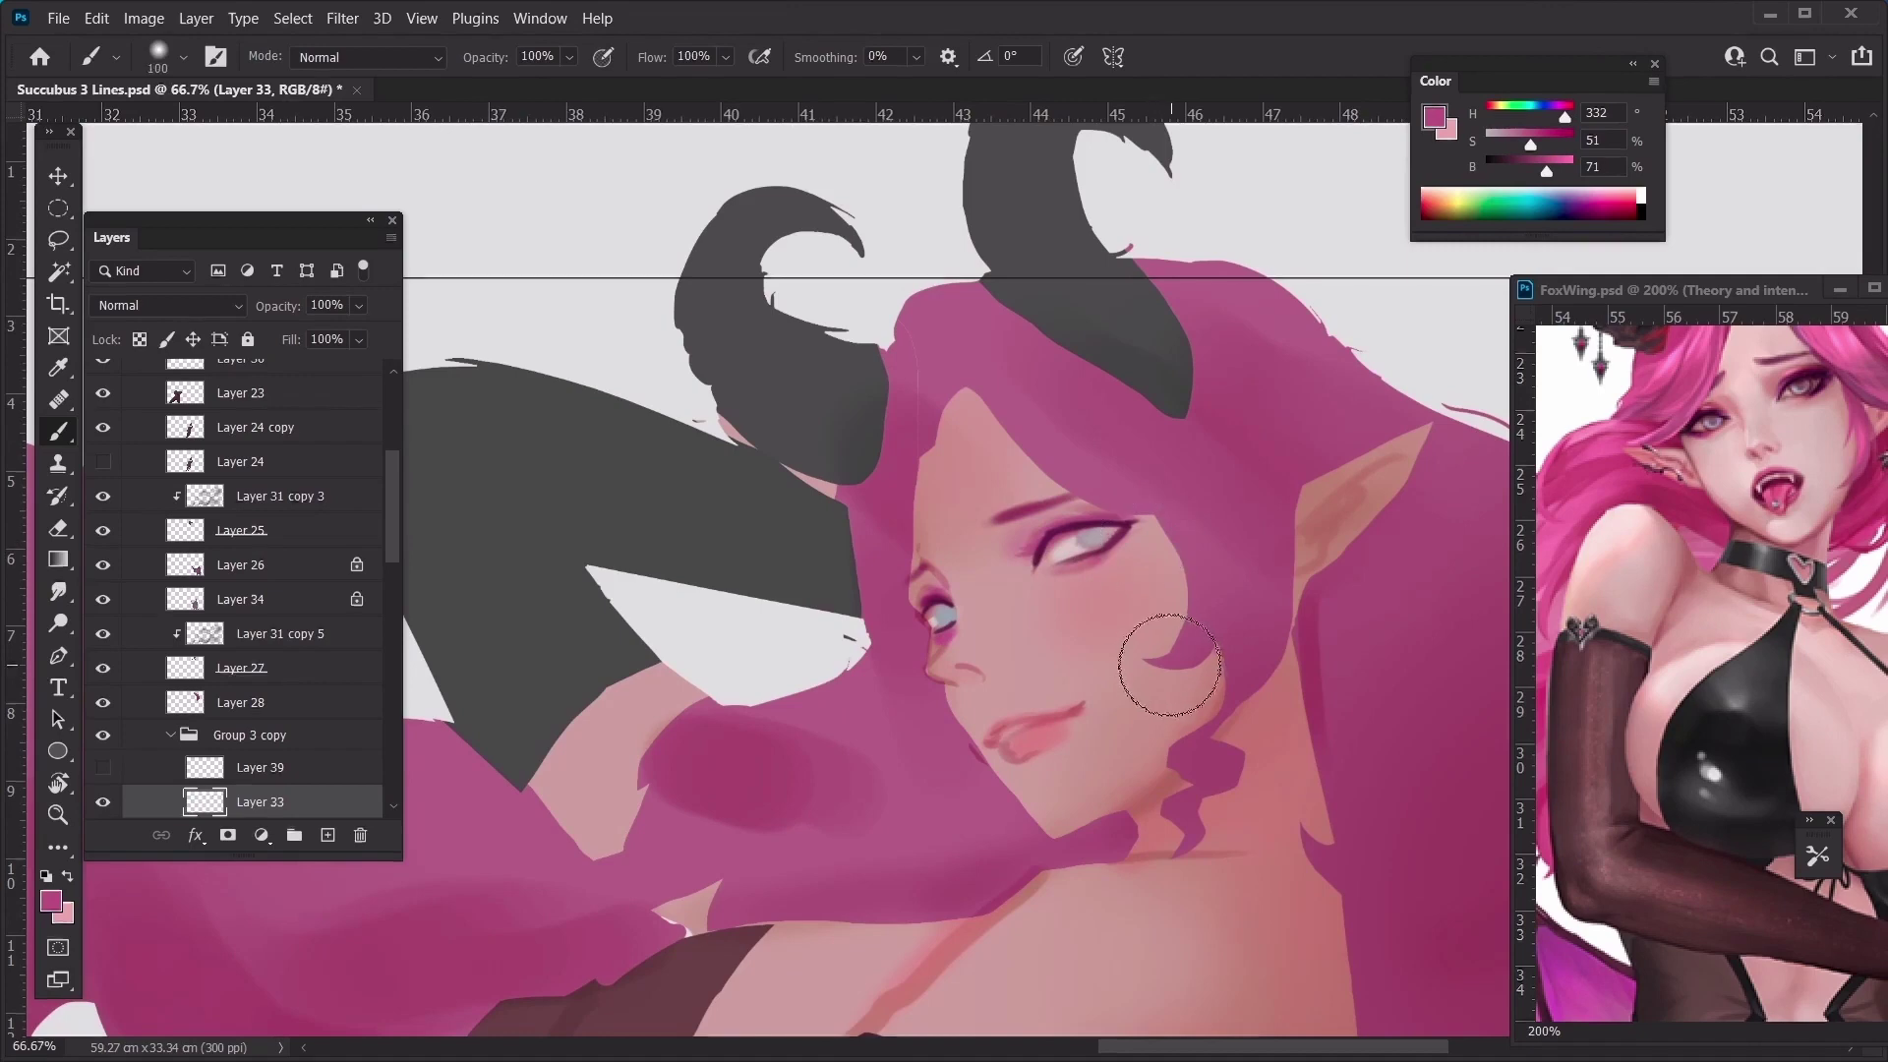
pyautogui.press(']')
pyautogui.press(']')
pyautogui.press(']')
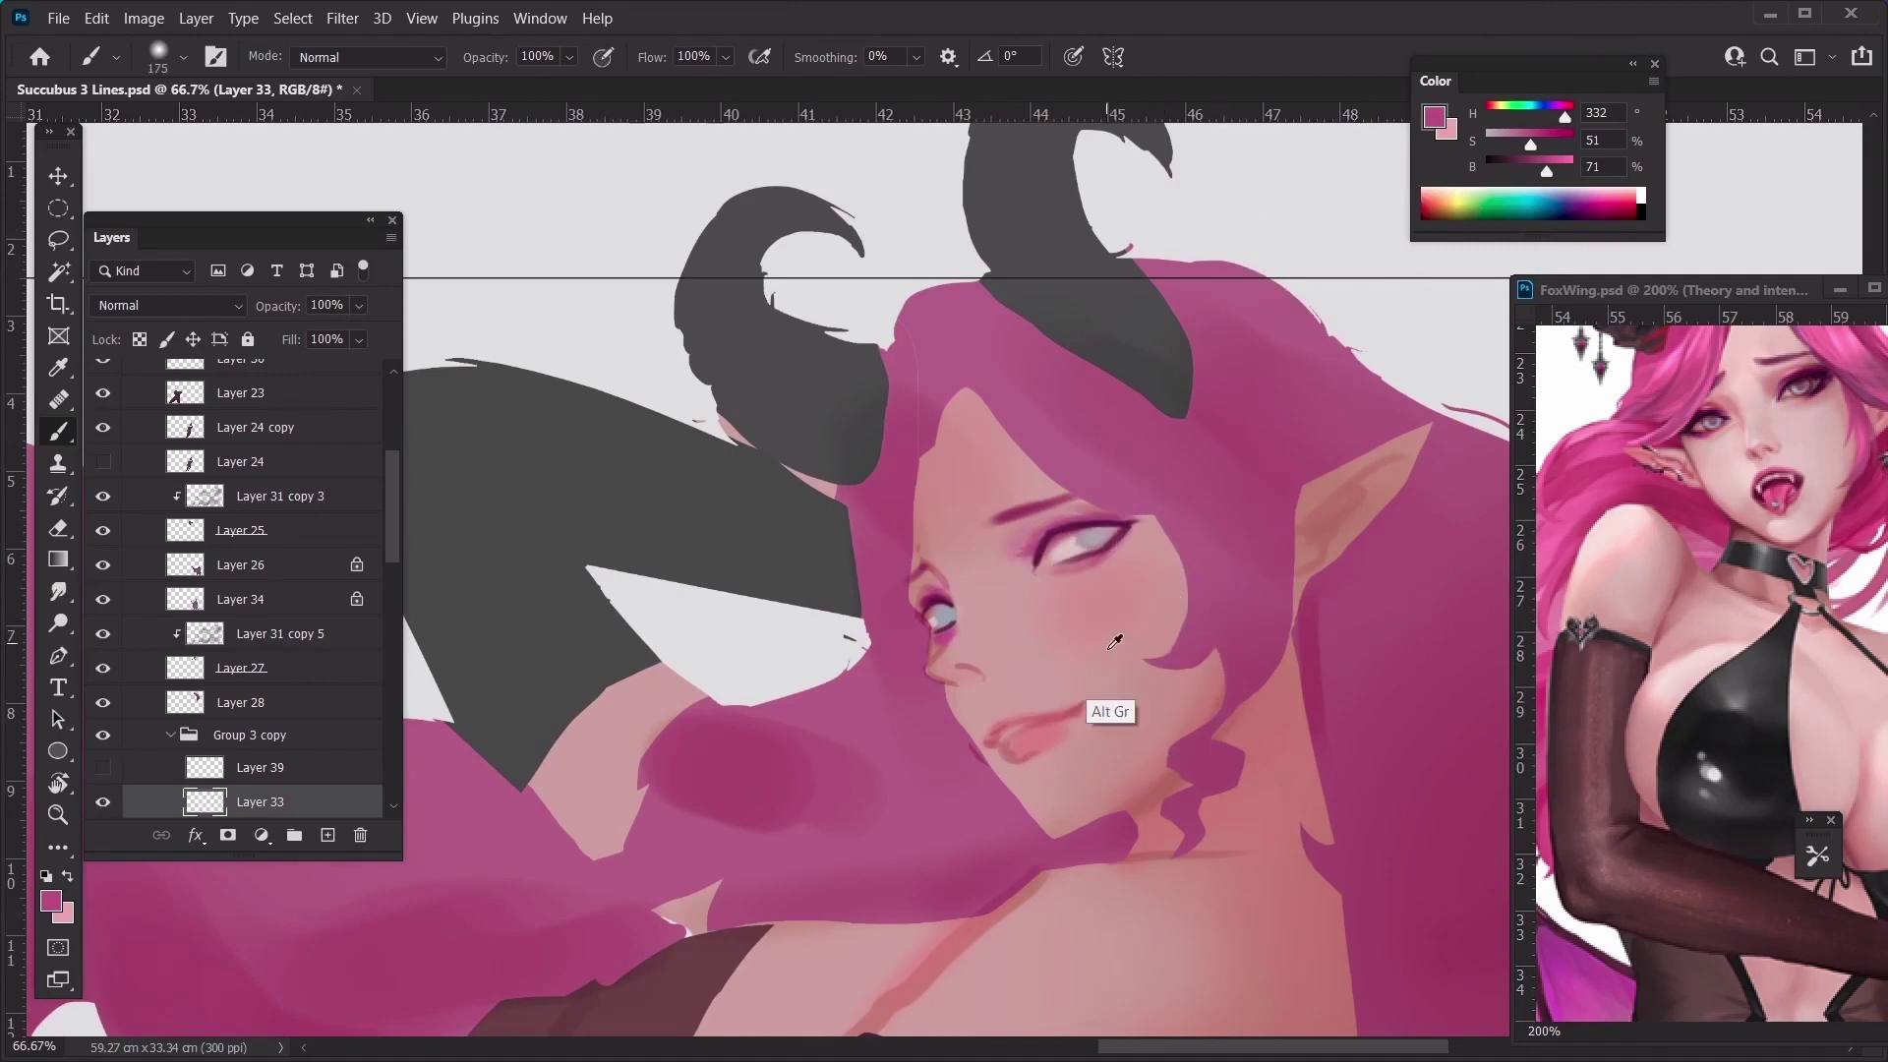
# Blend the cheek and forehead with sampled light skin tones using a soft brush enlarged to 175 px
pyautogui.keyDown('alt'); pyautogui.click(1114, 641); pyautogui.keyUp('alt')
pyautogui.press('[')
pyautogui.press('[')
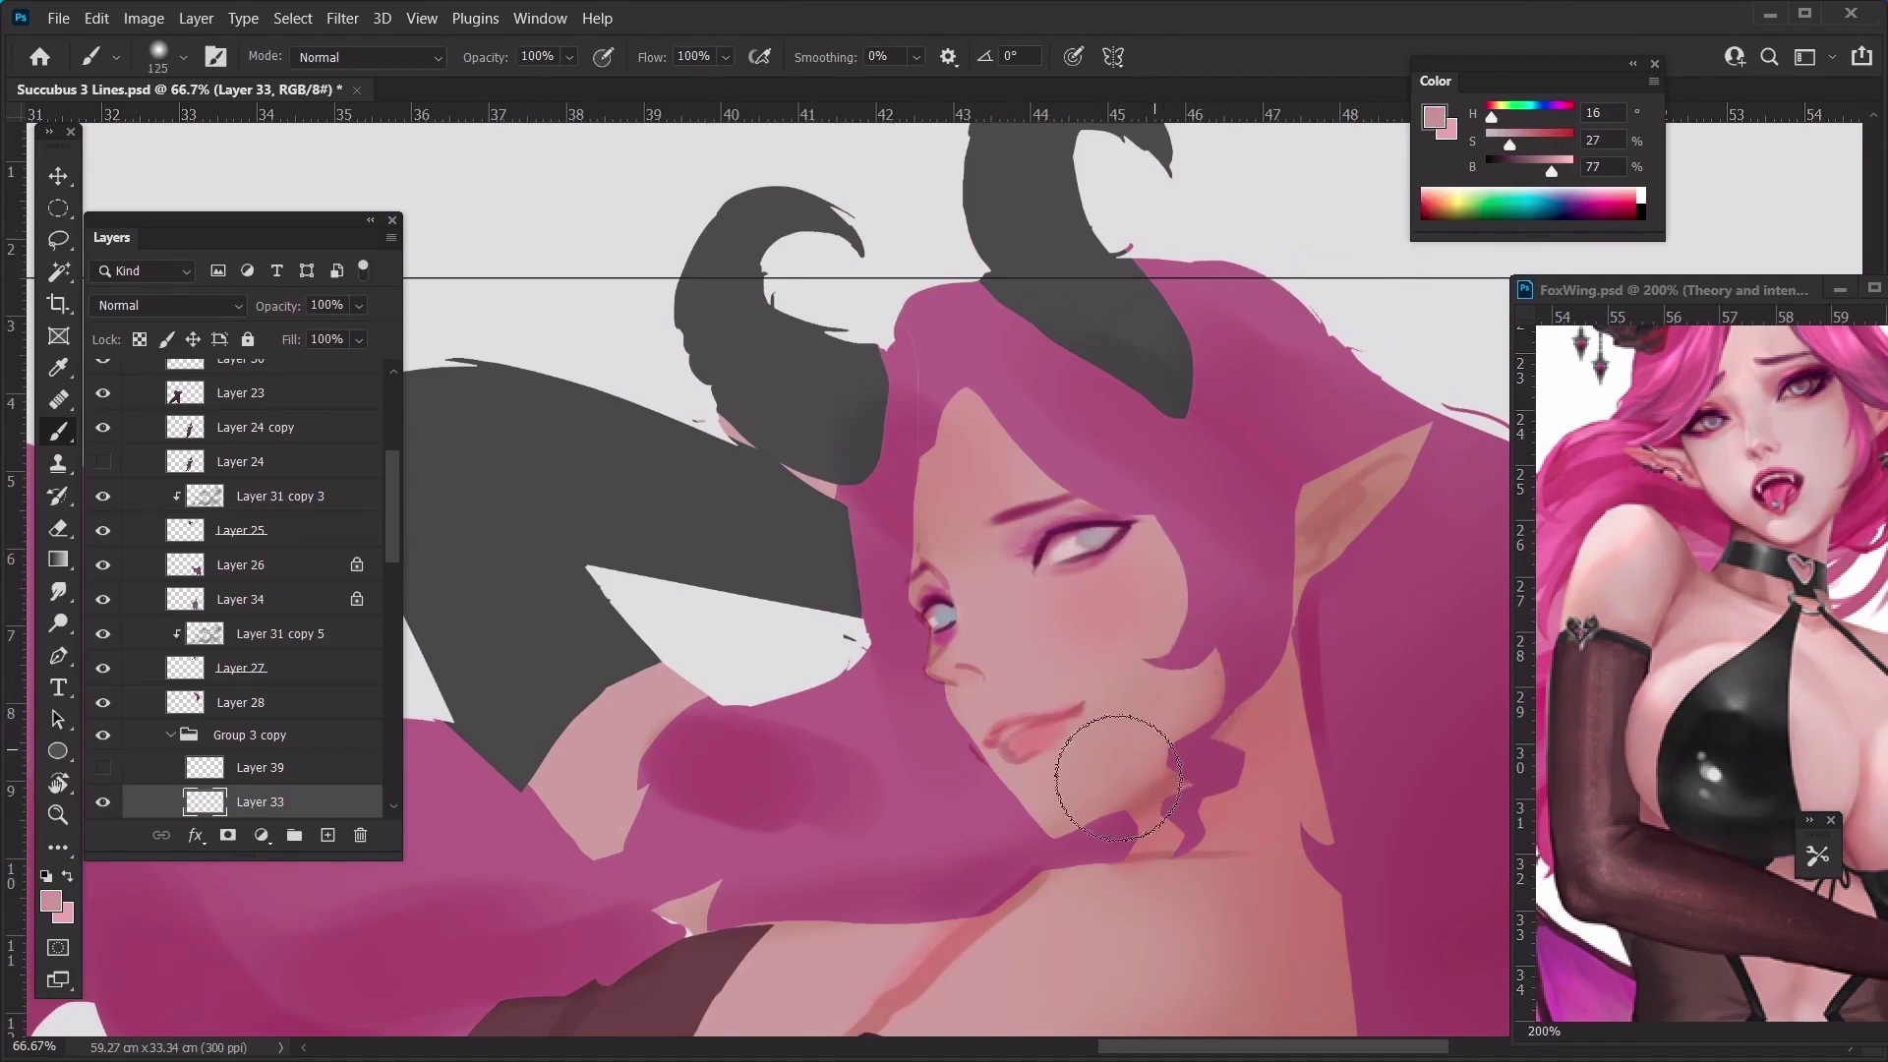
pyautogui.keyDown('alt'); pyautogui.click(942, 644); pyautogui.keyUp('alt')
pyautogui.press(']')
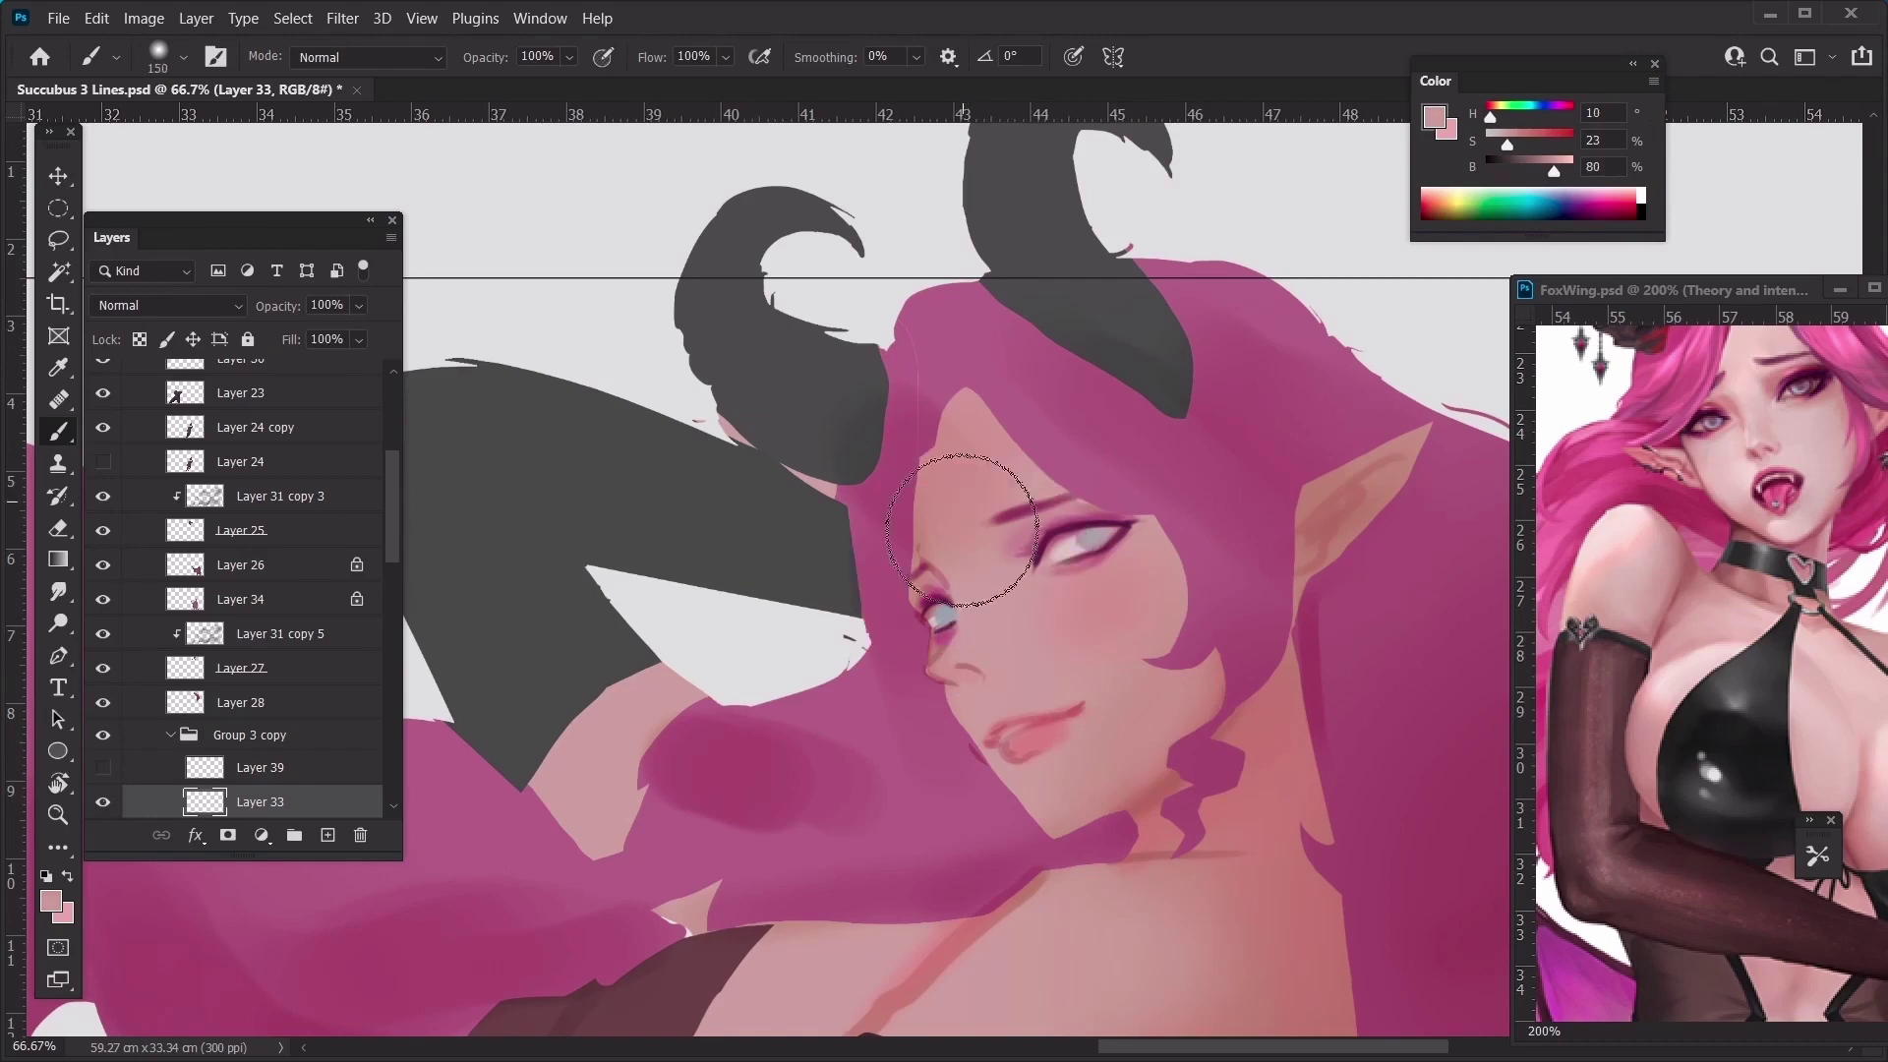
pyautogui.moveTo(963, 530); pyautogui.dragTo(959, 546)
pyautogui.press(']')
pyautogui.moveTo(966, 451); pyautogui.dragTo(955, 504)
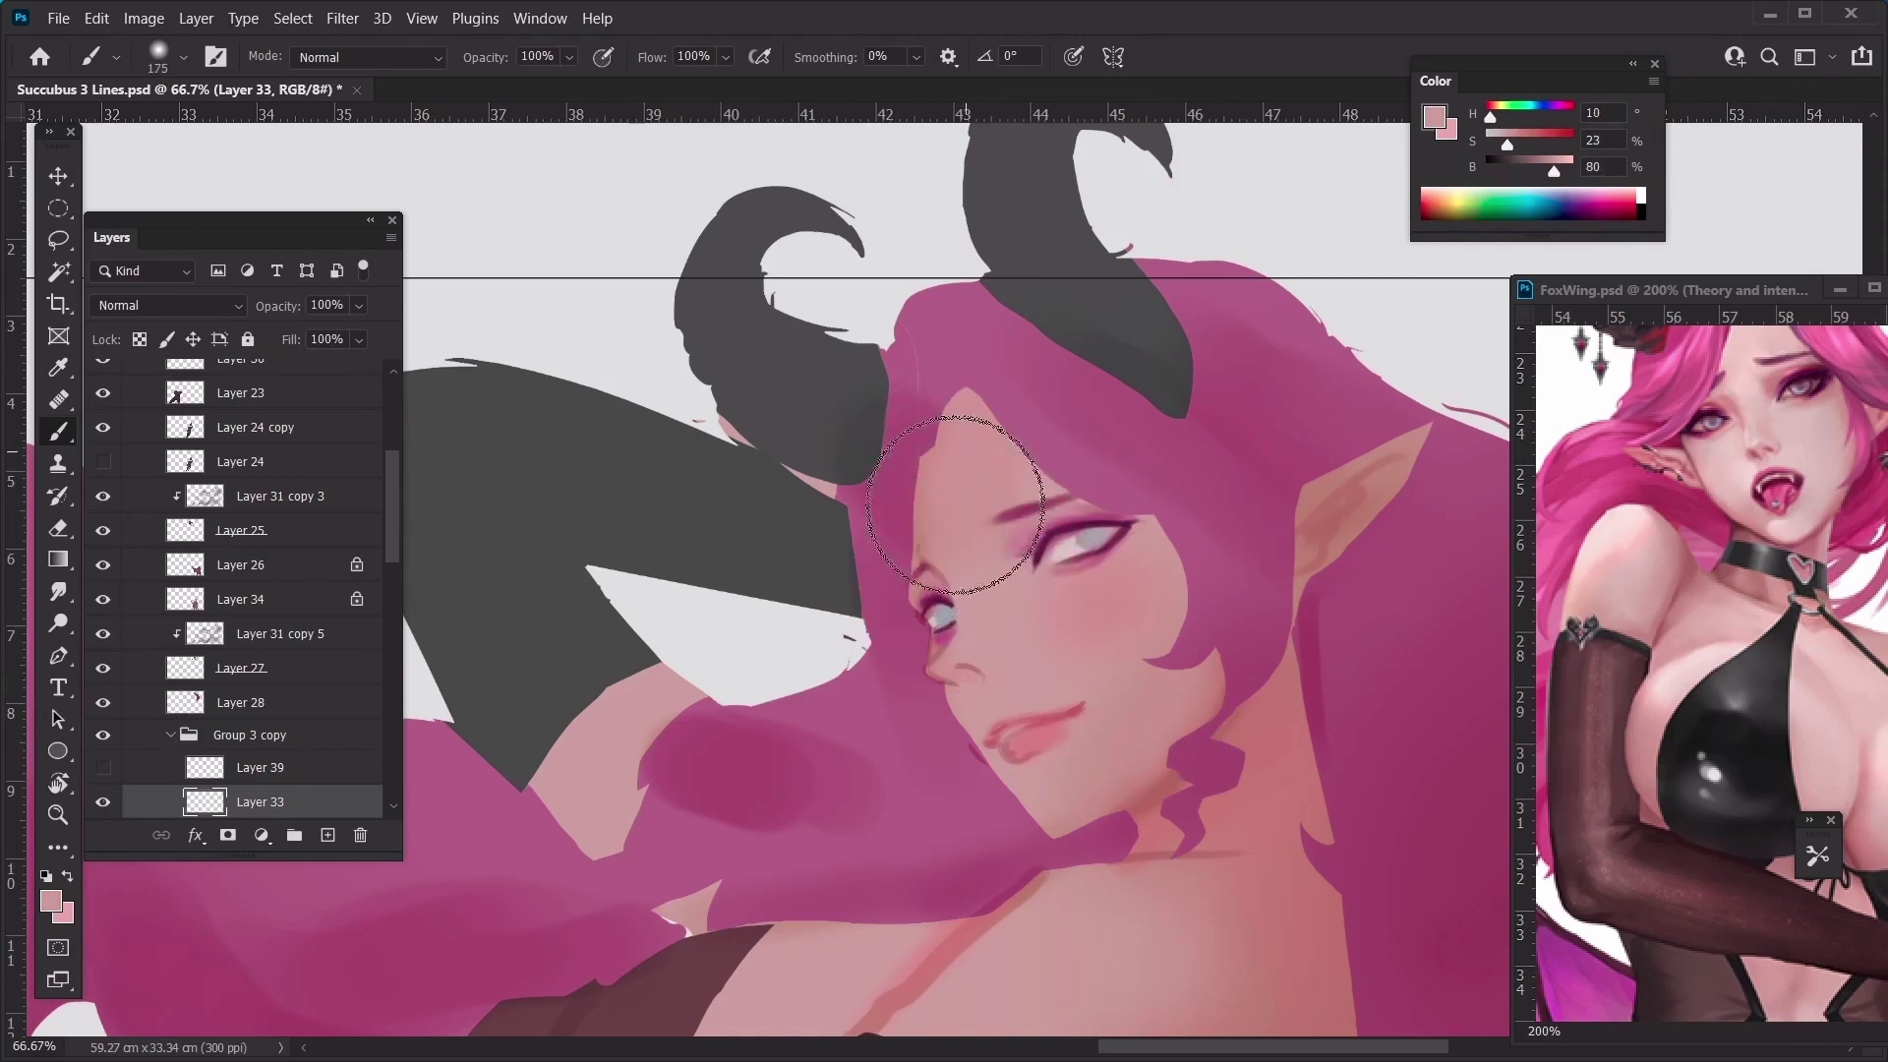
# Examine the painted face in relation to the full figure and the upper body
pyautogui.hotkey('ctrl', '-')
pyautogui.hotkey('ctrl', '-')
pyautogui.hotkey('ctrl', '-')
pyautogui.hotkey('ctrl', '-')
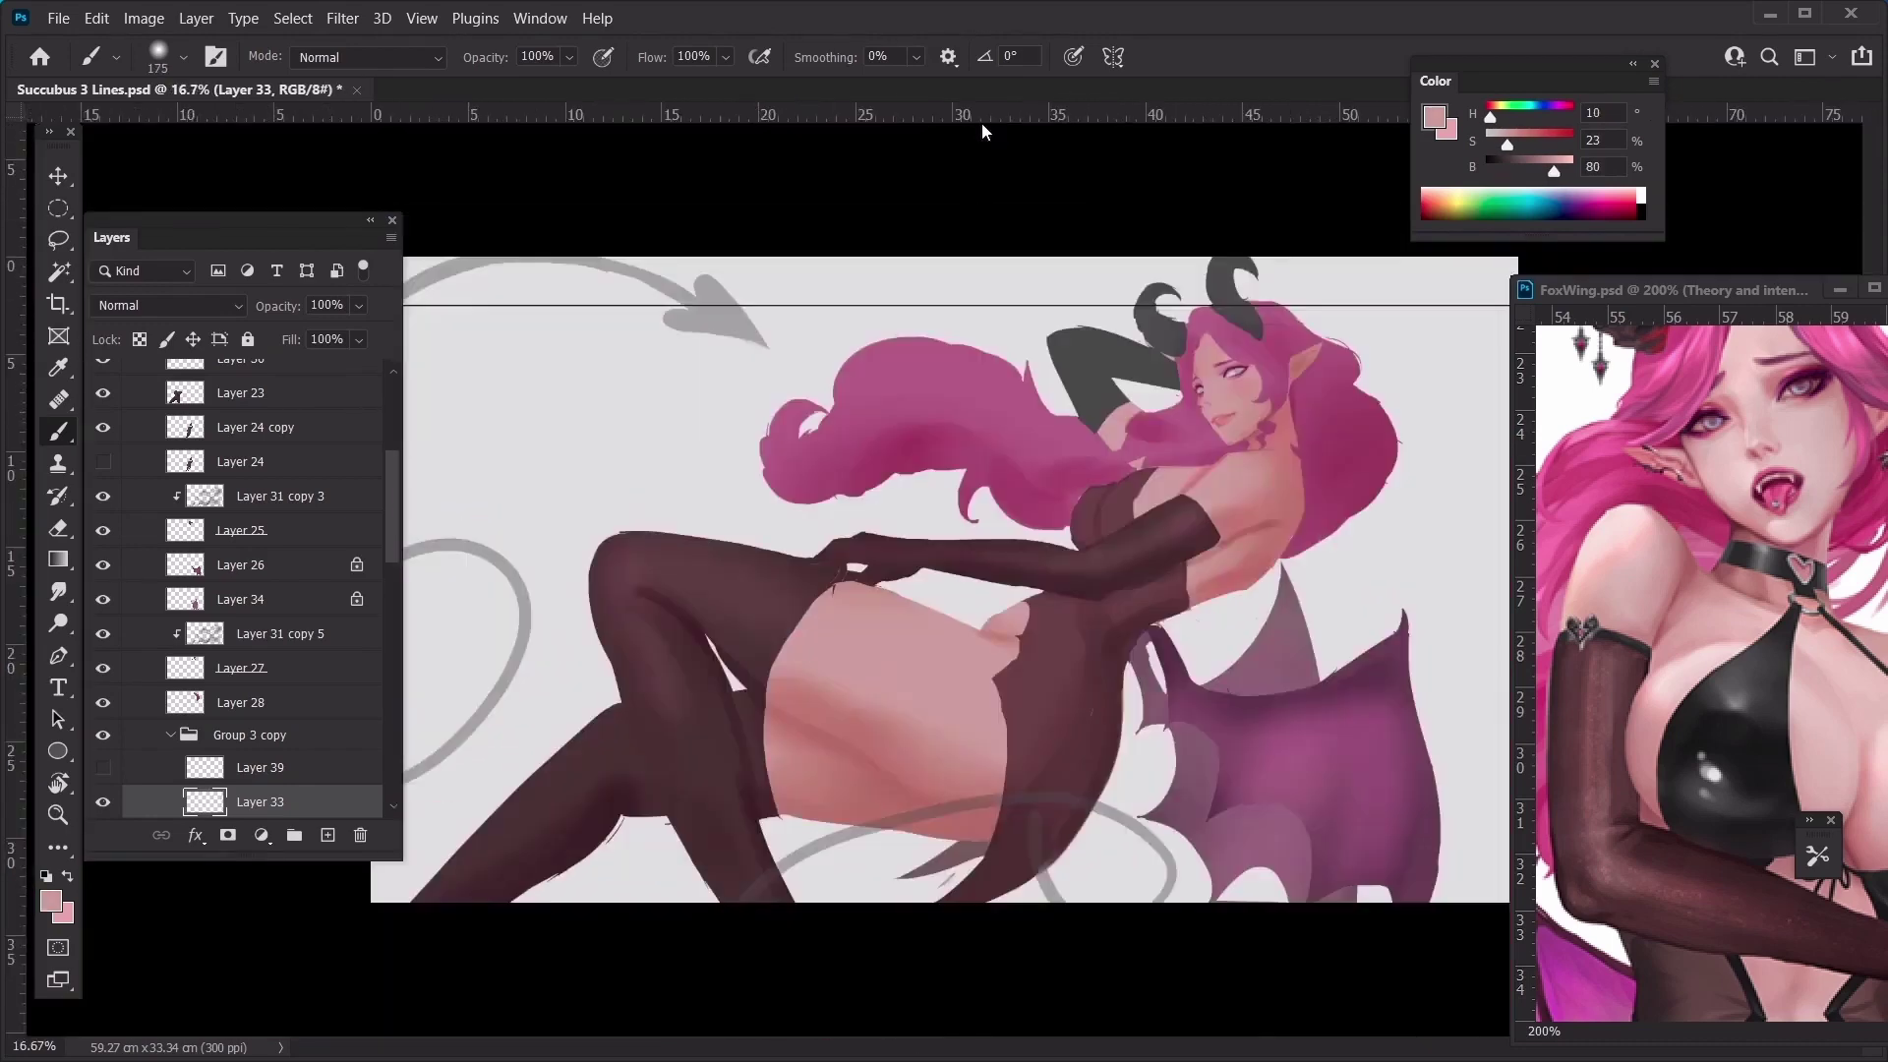
pyautogui.hotkey('ctrl', '+')
pyautogui.hotkey('ctrl', '+')
pyautogui.moveTo(1092, 525); pyautogui.dragTo(726, 749)
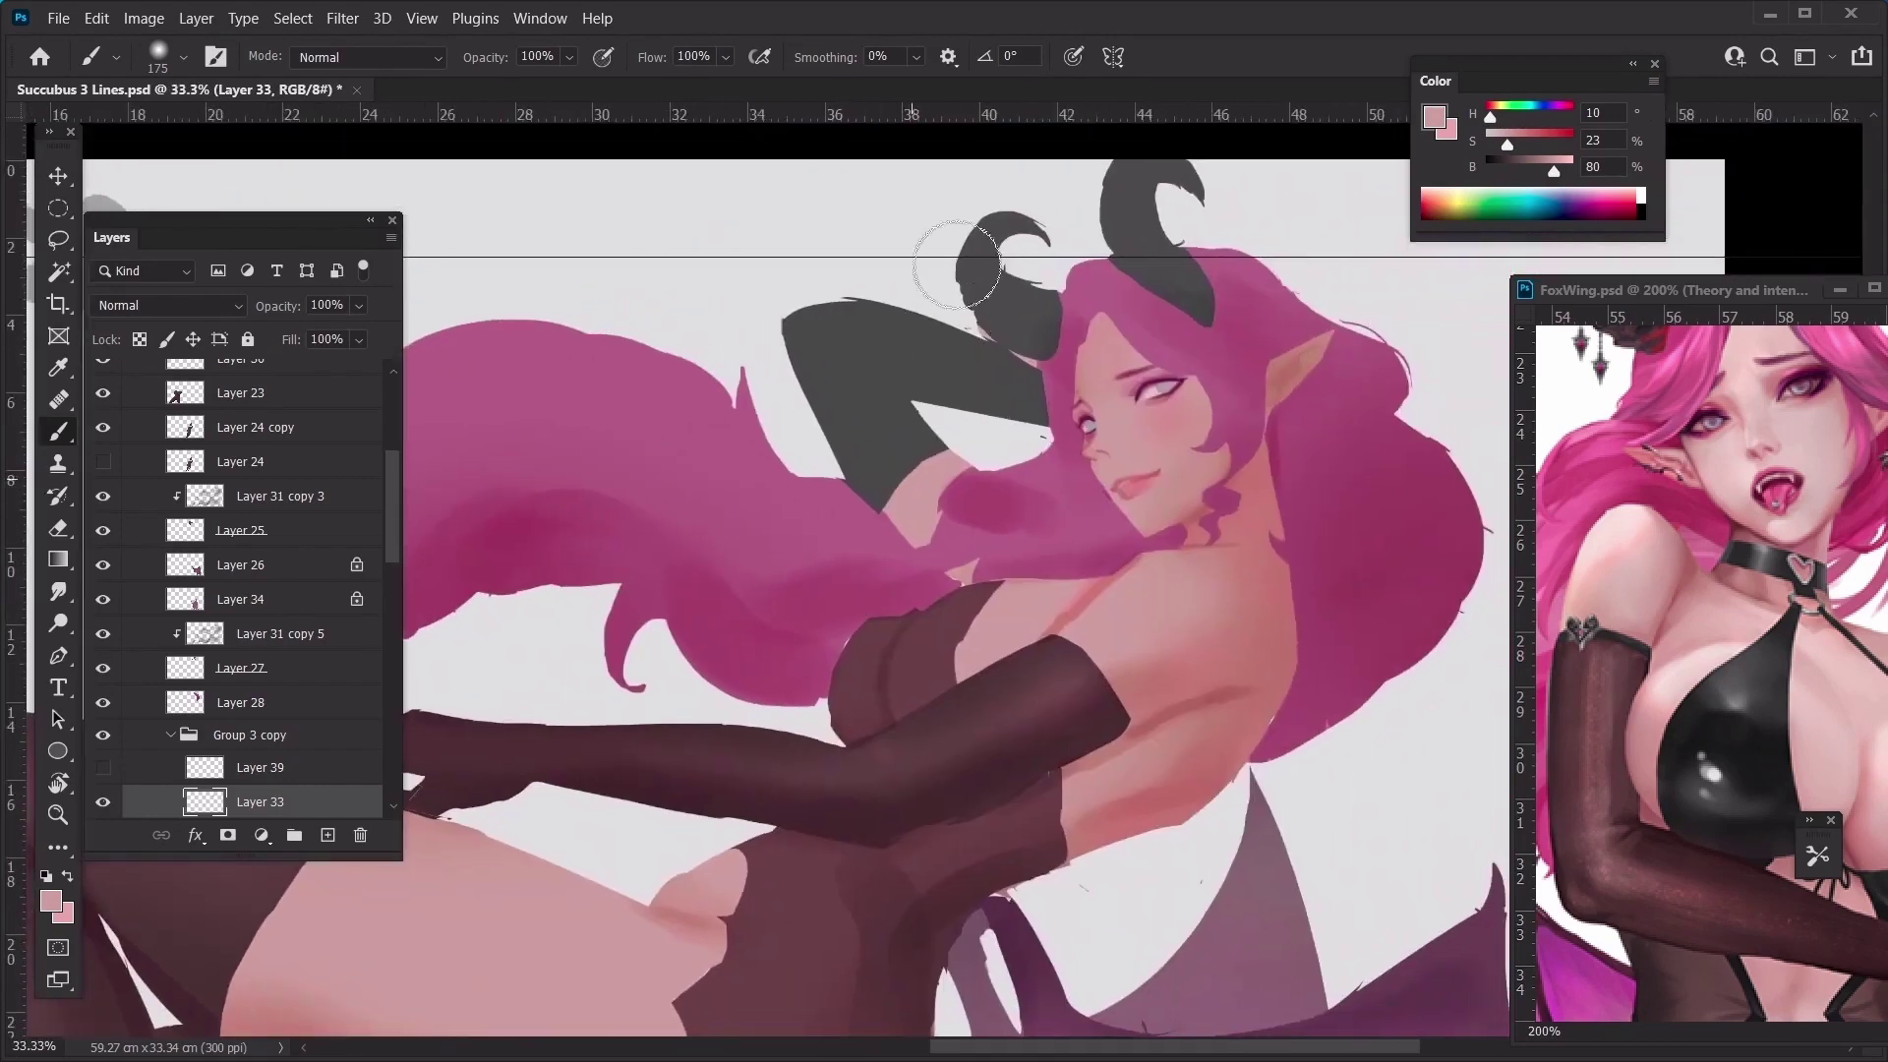
pyautogui.hotkey('ctrl', '-')
pyautogui.hotkey('ctrl', '-')
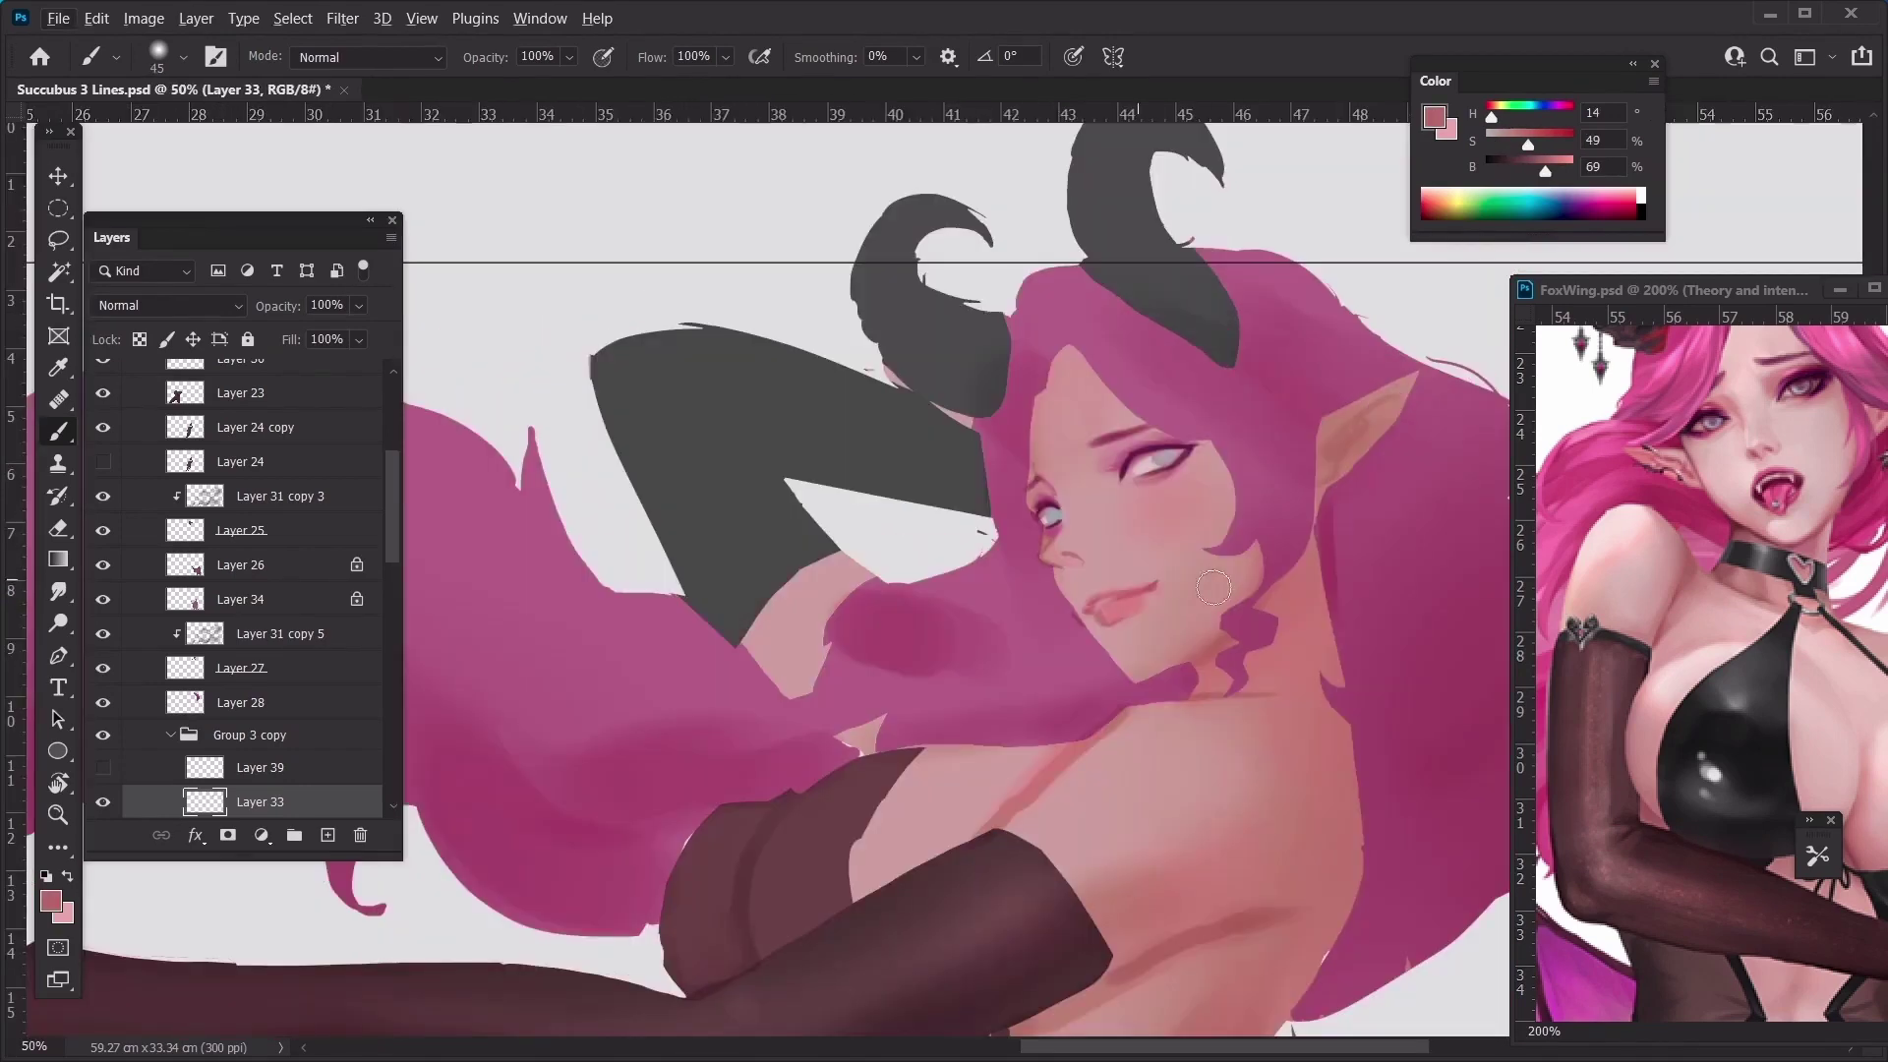
# Soften the jaw and forehead shading on Layer 38 with sampled skin tones (H 15, S 34, B 76 and H 10, S 27, B 80)
pyautogui.keyDown('ctrl'); pyautogui.click(1188, 610); pyautogui.keyUp('ctrl')
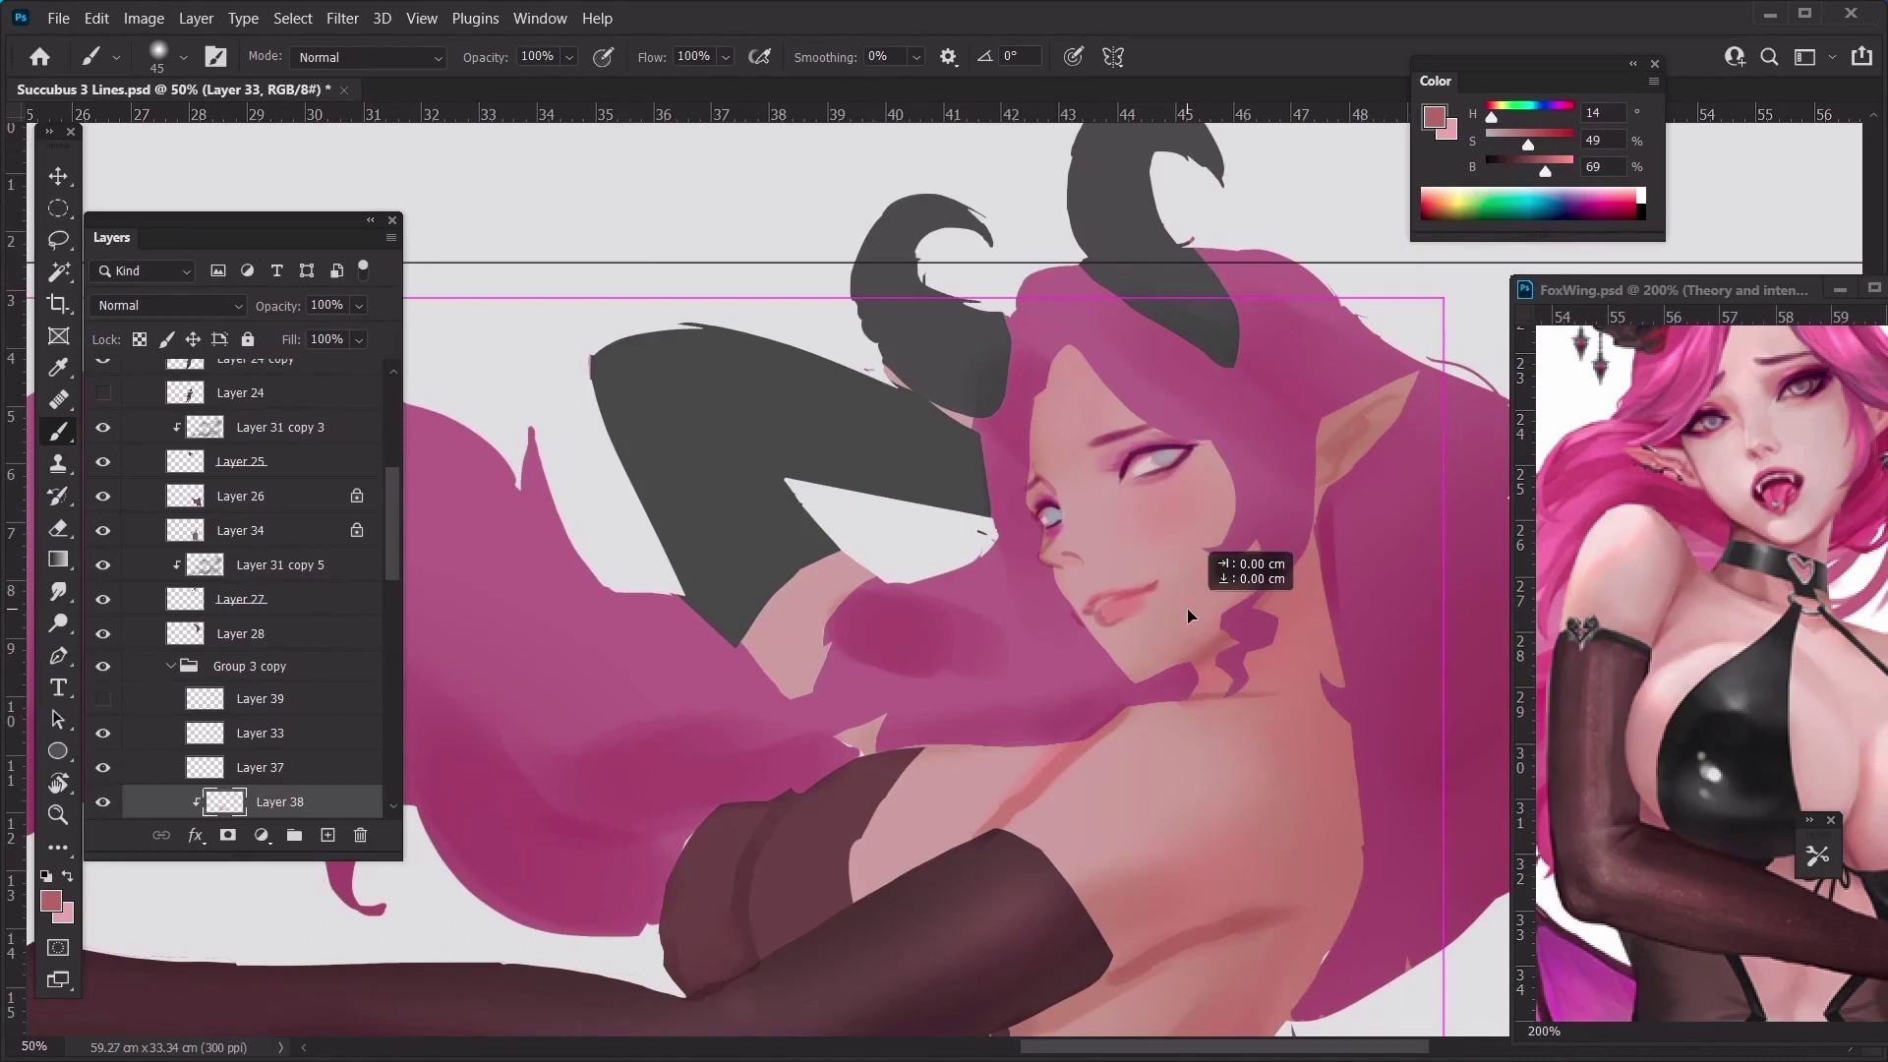
pyautogui.keyDown('alt'); pyautogui.click(1174, 686); pyautogui.keyUp('alt')
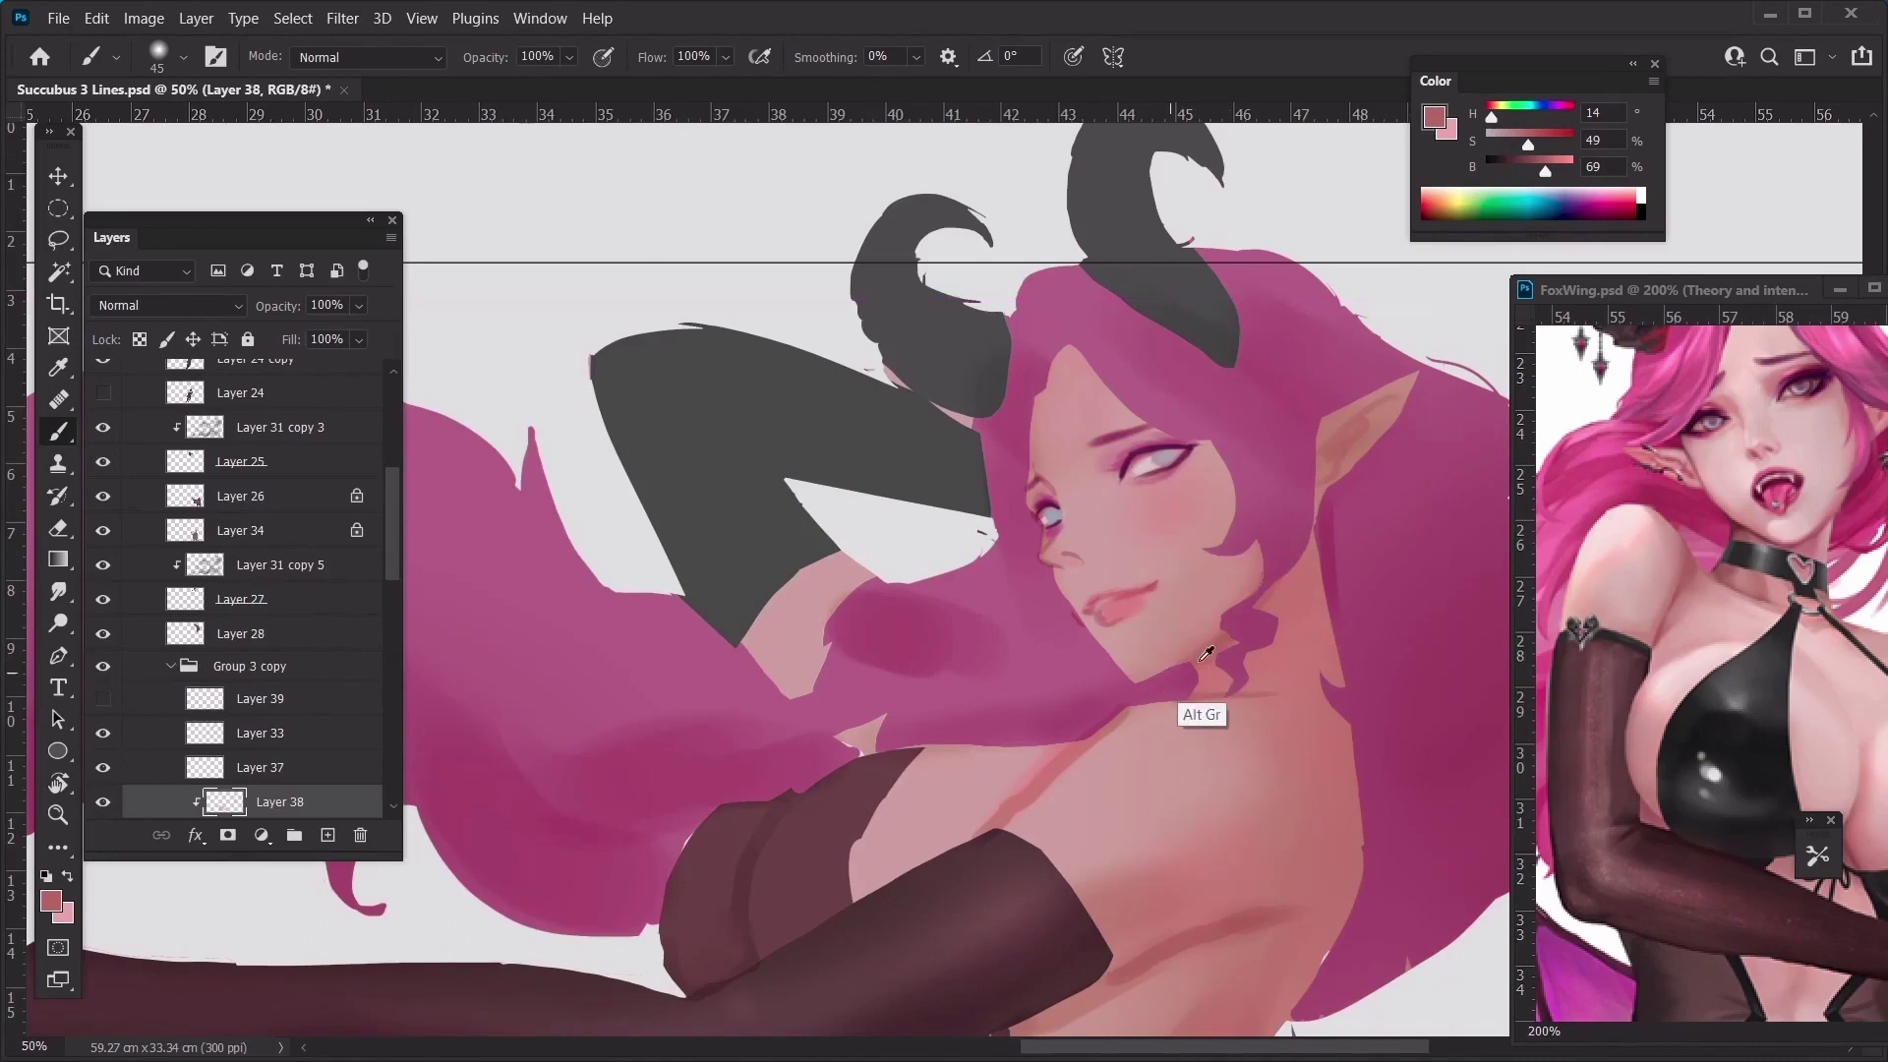
pyautogui.press('[')
pyautogui.keyDown('alt'); pyautogui.click(1197, 633); pyautogui.keyUp('alt')
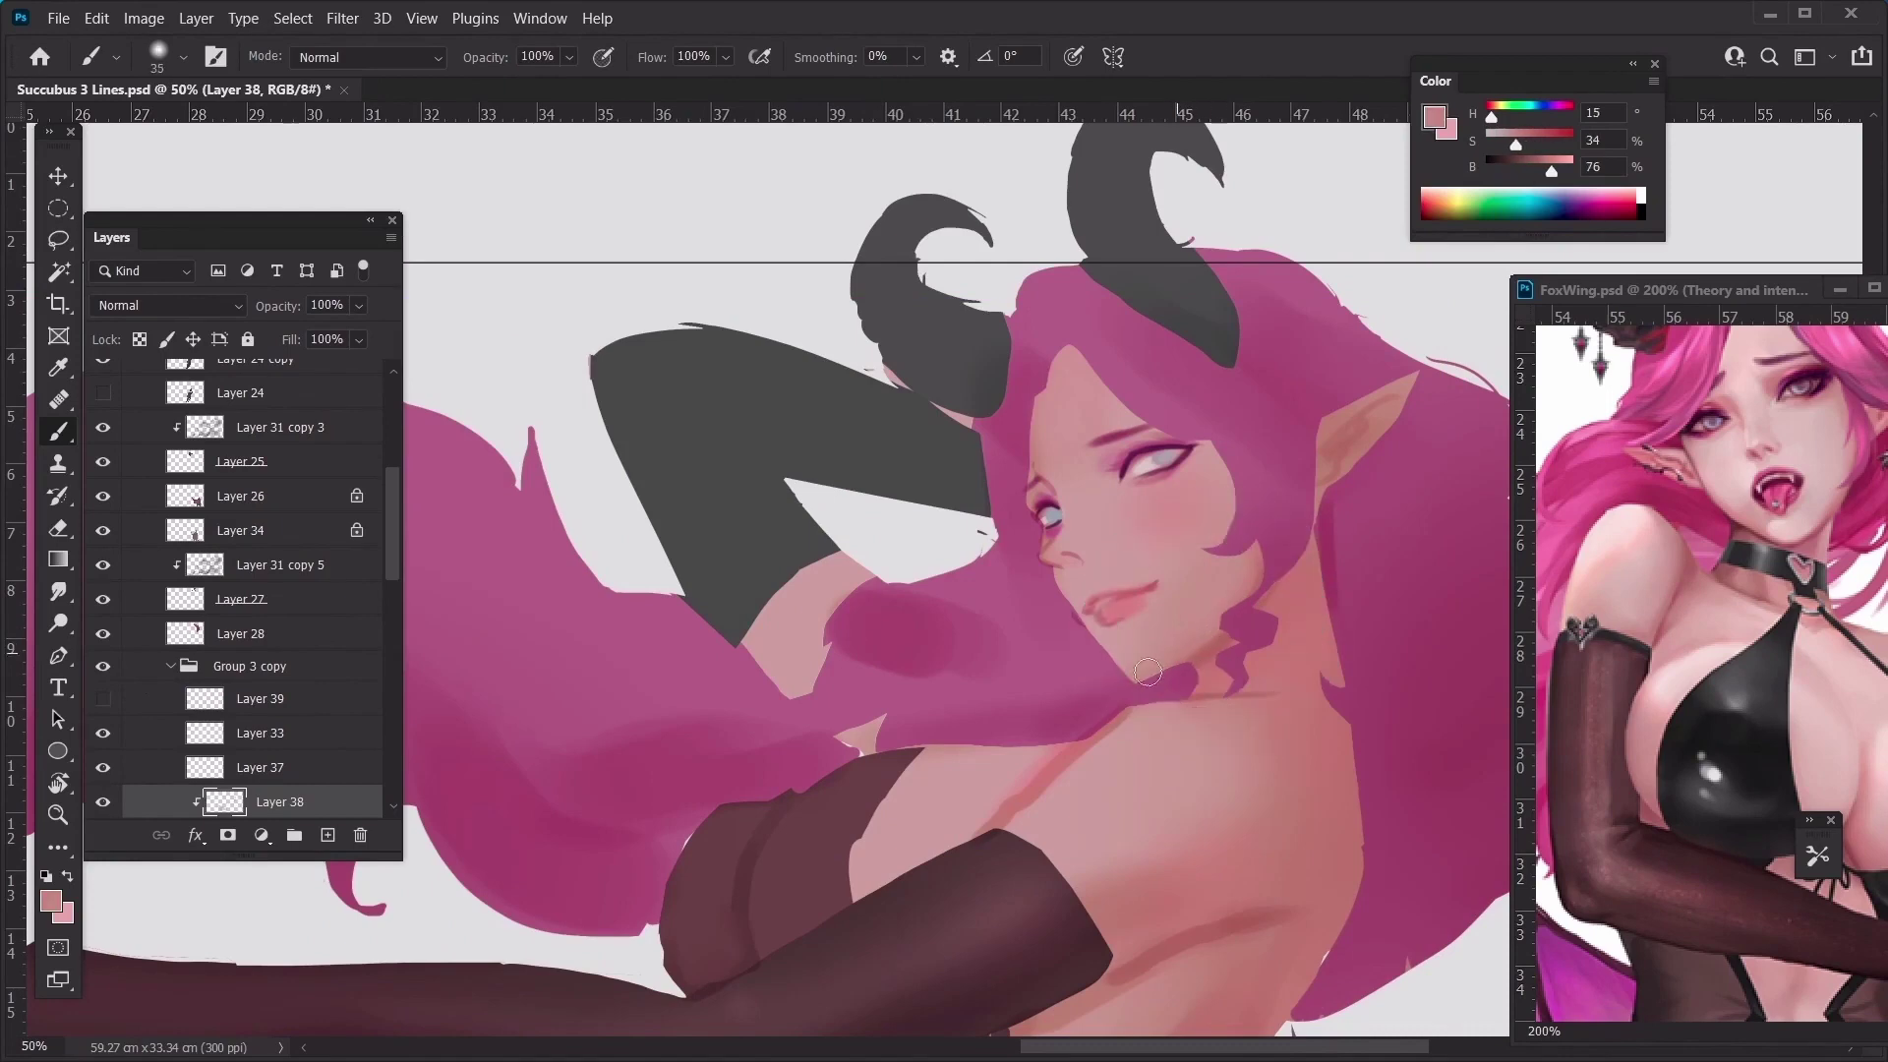
pyautogui.keyDown('alt'); pyautogui.click(1040, 451); pyautogui.keyUp('alt')
pyautogui.keyDown('alt'); pyautogui.click(1048, 449); pyautogui.keyUp('alt')
pyautogui.press(']')
pyautogui.press(']')
pyautogui.press(']')
pyautogui.press(']')
# Look through the reference board's artwork and figure images, ending on the succubus character sheet, to compare the hair colours
pyautogui.click(1711, 806)
pyautogui.moveTo(1711, 806); pyautogui.dragTo(1617, 482)
pyautogui.hotkey('ctrl', '-')
pyautogui.hotkey('ctrl', '-')
pyautogui.moveTo(1617, 703); pyautogui.dragTo(1706, 392)
pyautogui.moveTo(1602, 836); pyautogui.dragTo(1829, 399)
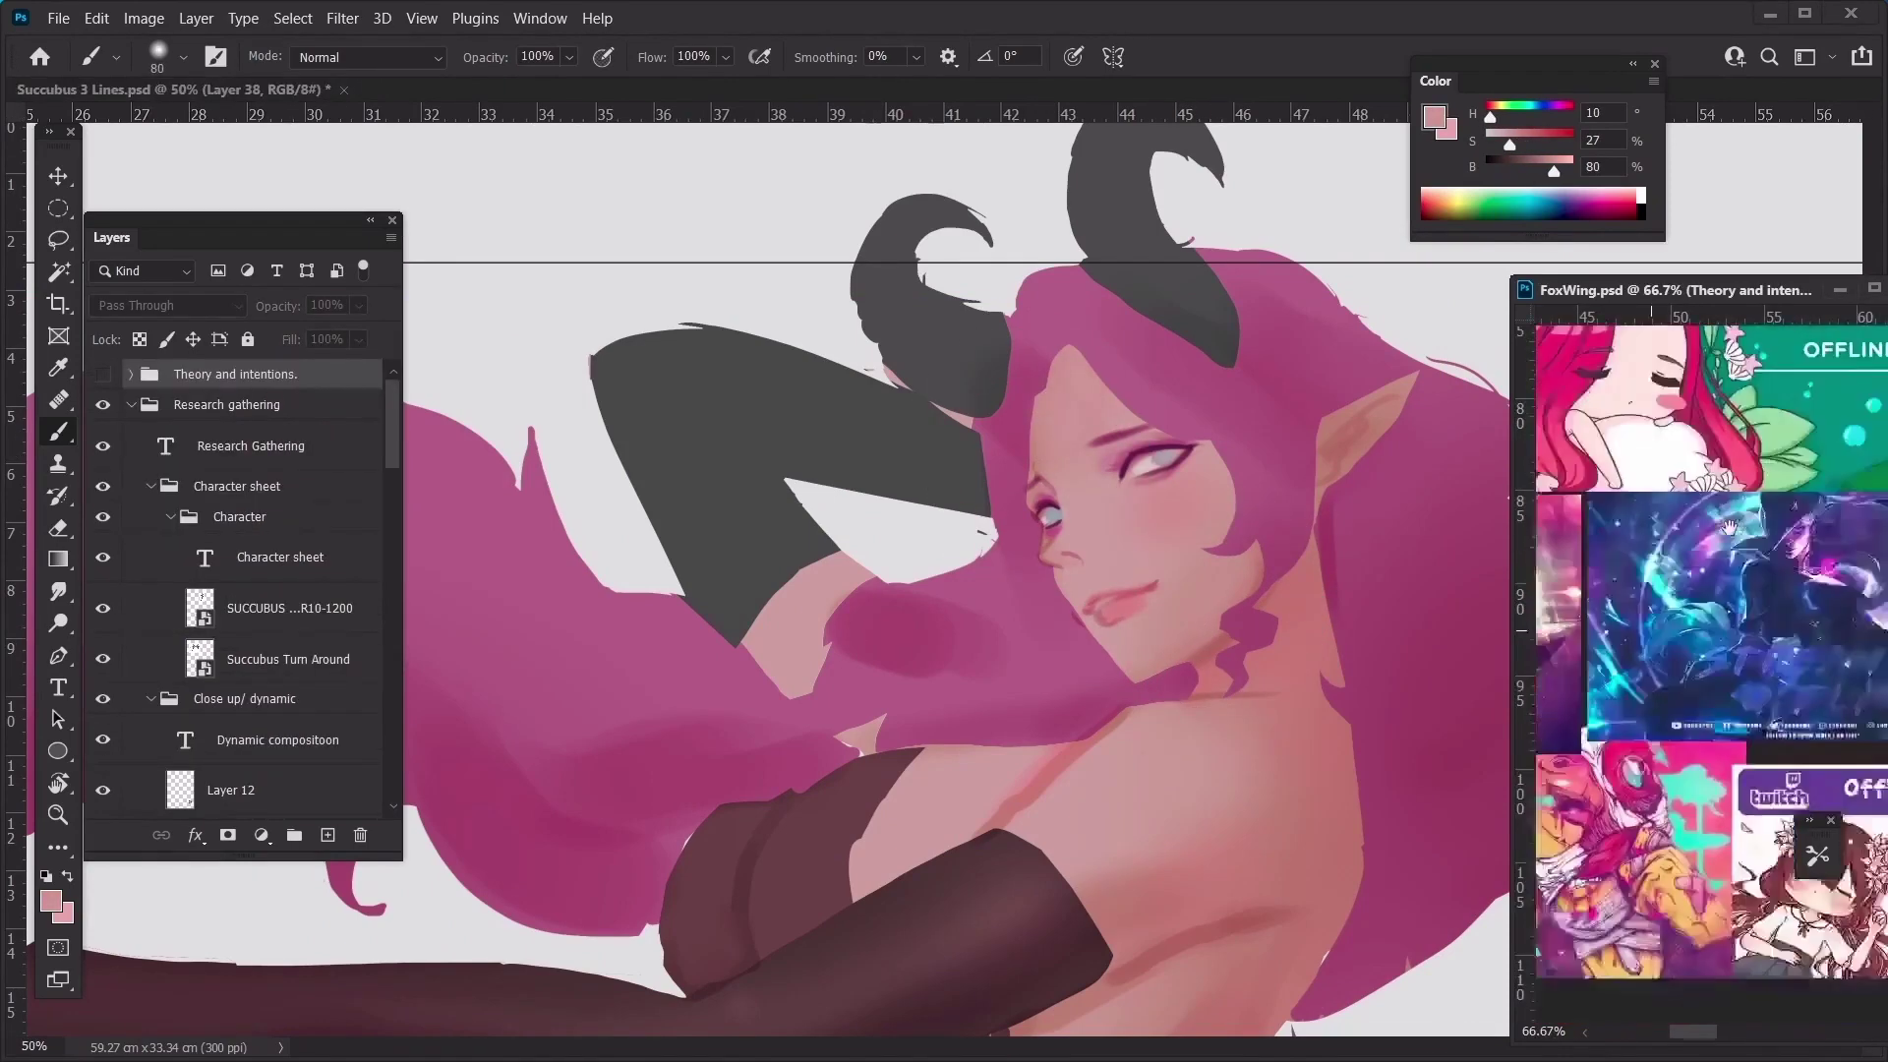
pyautogui.moveTo(1582, 885); pyautogui.dragTo(1819, 305)
pyautogui.moveTo(1573, 915); pyautogui.dragTo(1799, 363)
pyautogui.moveTo(1593, 826); pyautogui.dragTo(1704, 436)
pyautogui.moveTo(1840, 596); pyautogui.dragTo(1587, 623)
pyautogui.moveTo(1785, 599); pyautogui.dragTo(1699, 637)
pyautogui.moveTo(1675, 558); pyautogui.dragTo(1611, 782)
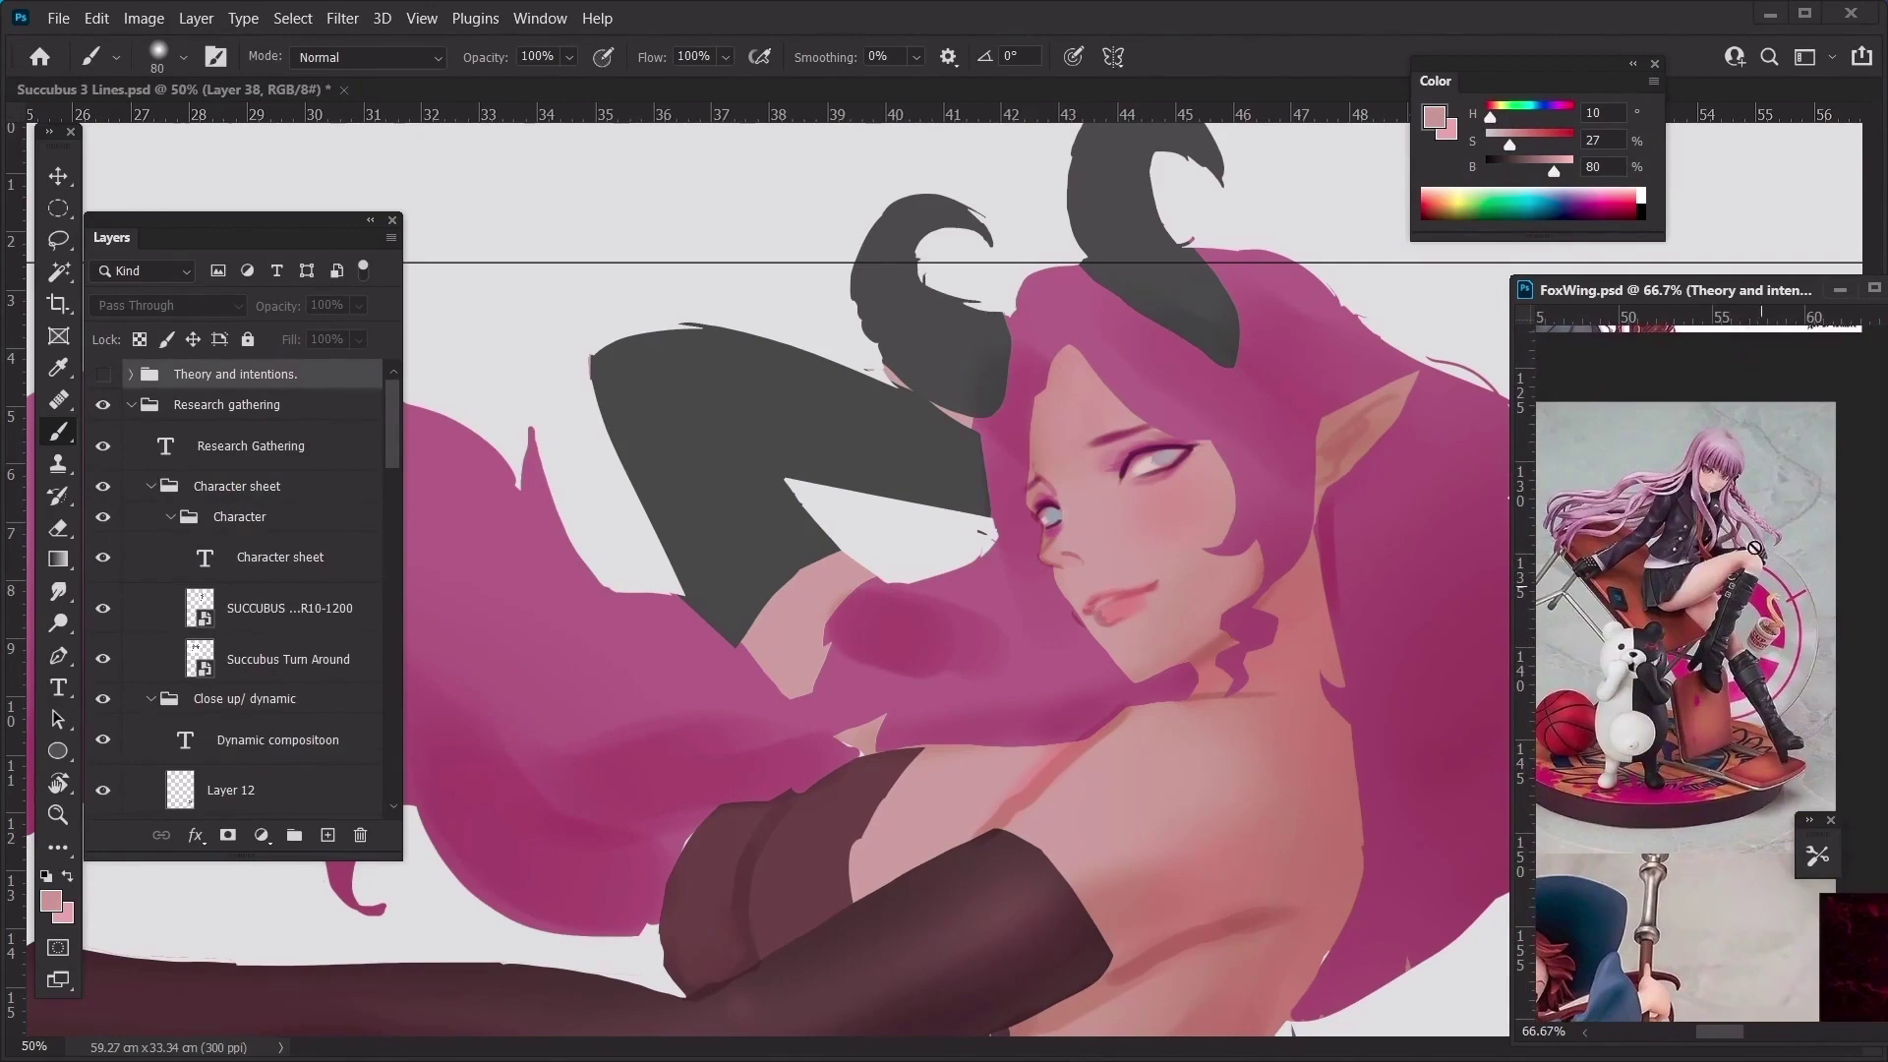
pyautogui.moveTo(1819, 433); pyautogui.dragTo(1573, 747)
pyautogui.moveTo(1819, 432); pyautogui.dragTo(1573, 747)
pyautogui.moveTo(1730, 624); pyautogui.dragTo(1554, 777)
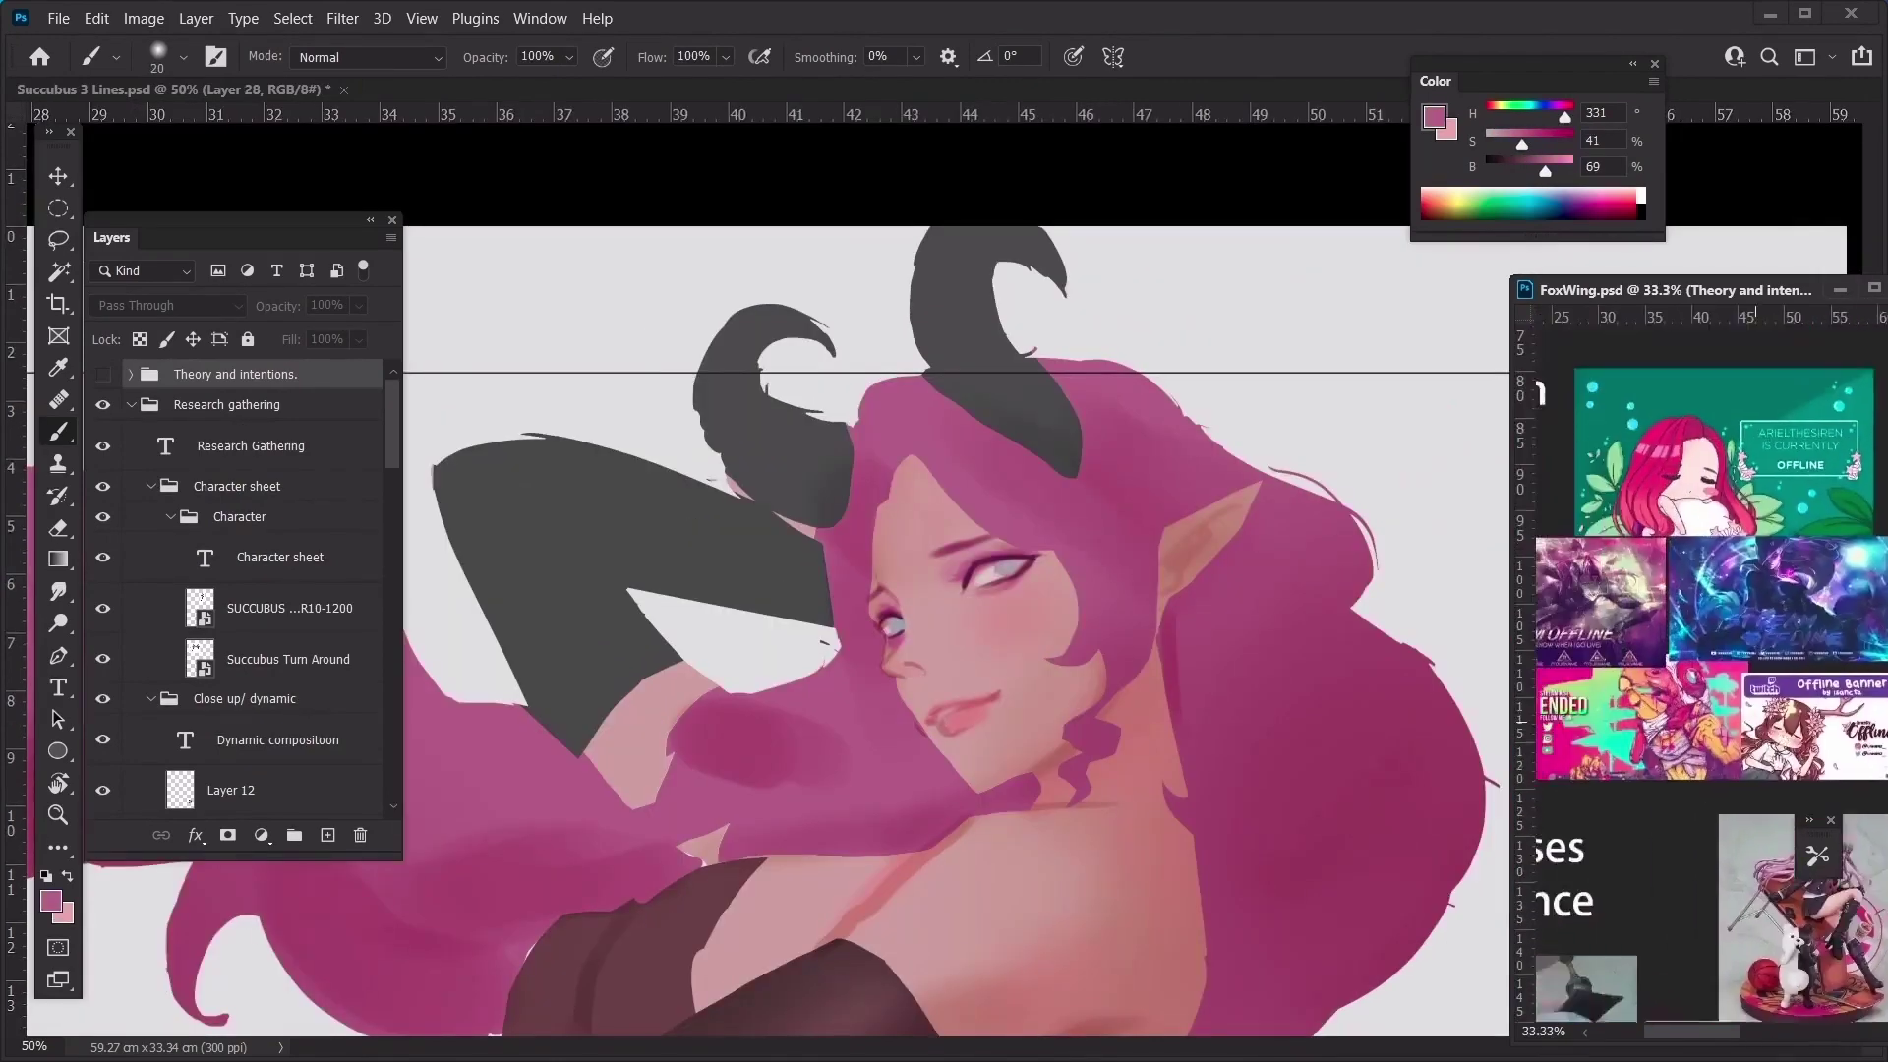
pyautogui.moveTo(1672, 570); pyautogui.dragTo(1745, 885)
pyautogui.moveTo(1824, 416); pyautogui.dragTo(1598, 630)
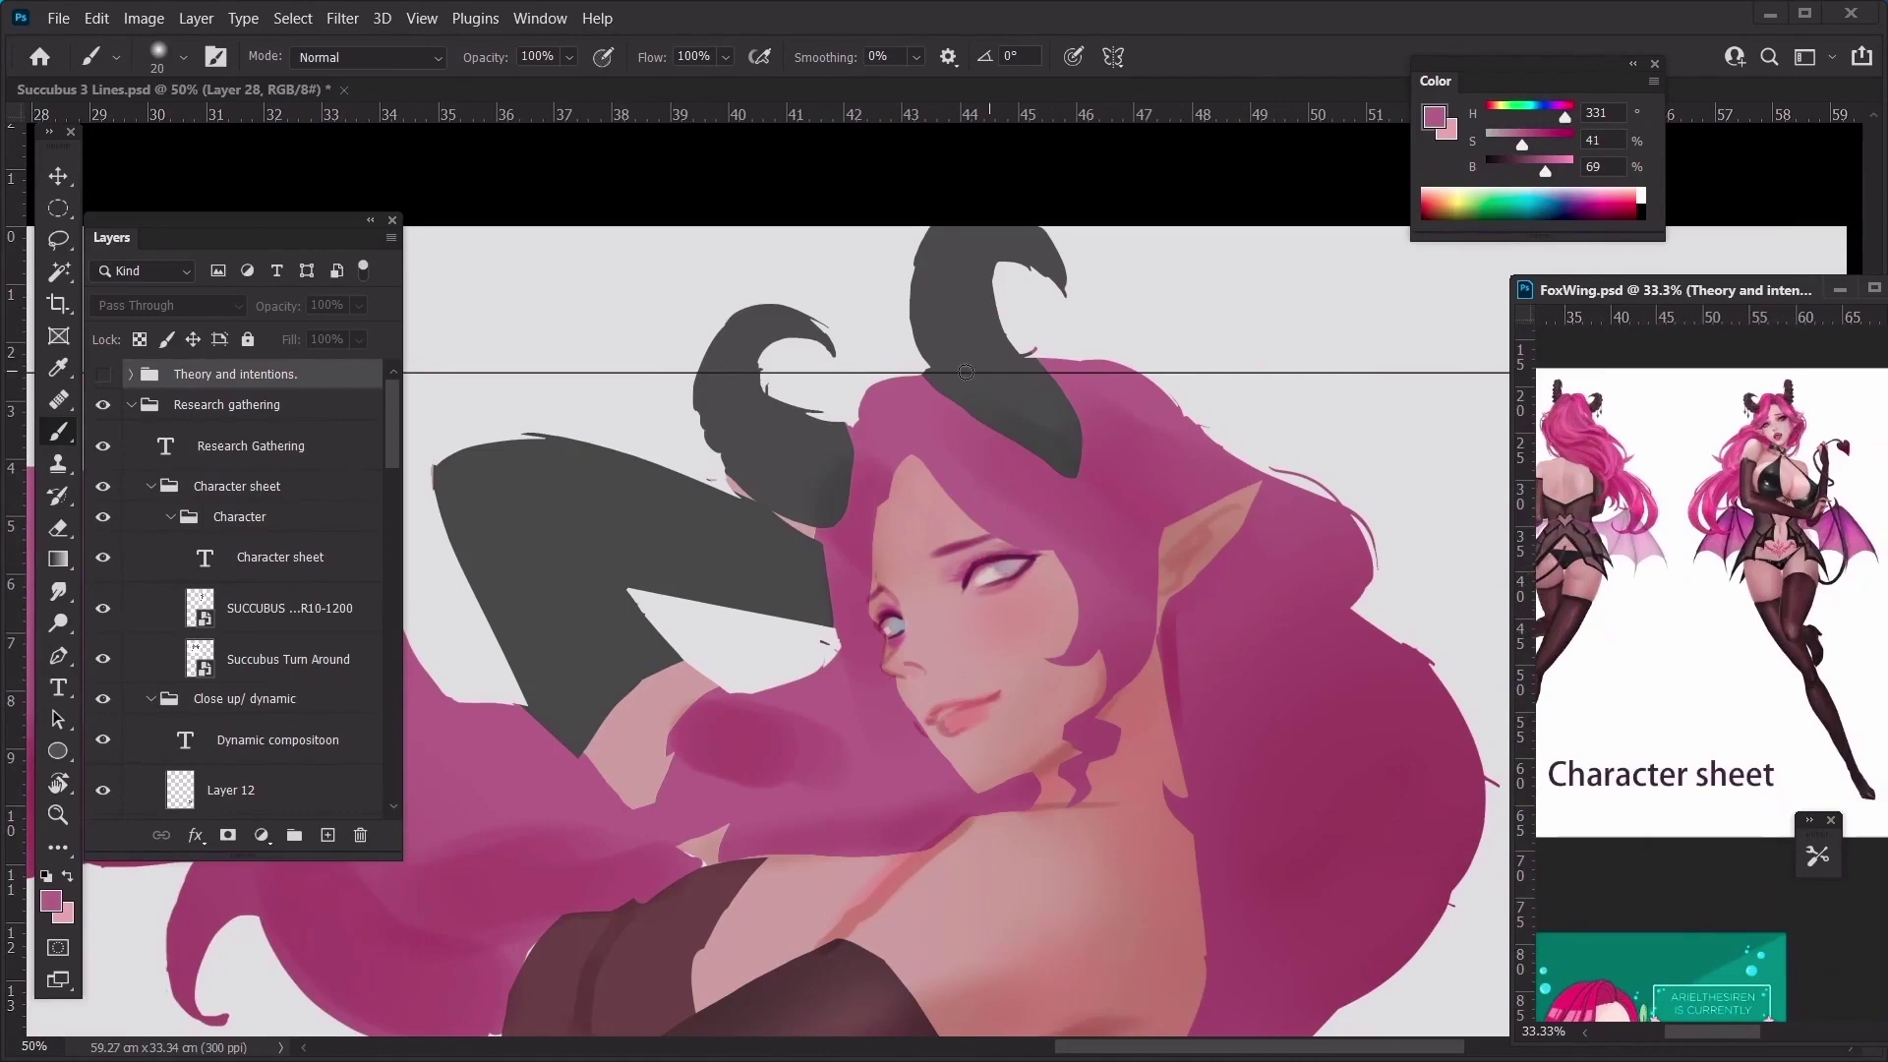
# Shift the hair on Layer 28 toward red with a Color Balance midtone level of +15
pyautogui.hotkey('ctrl', '-')
pyautogui.hotkey('ctrl', 'b')
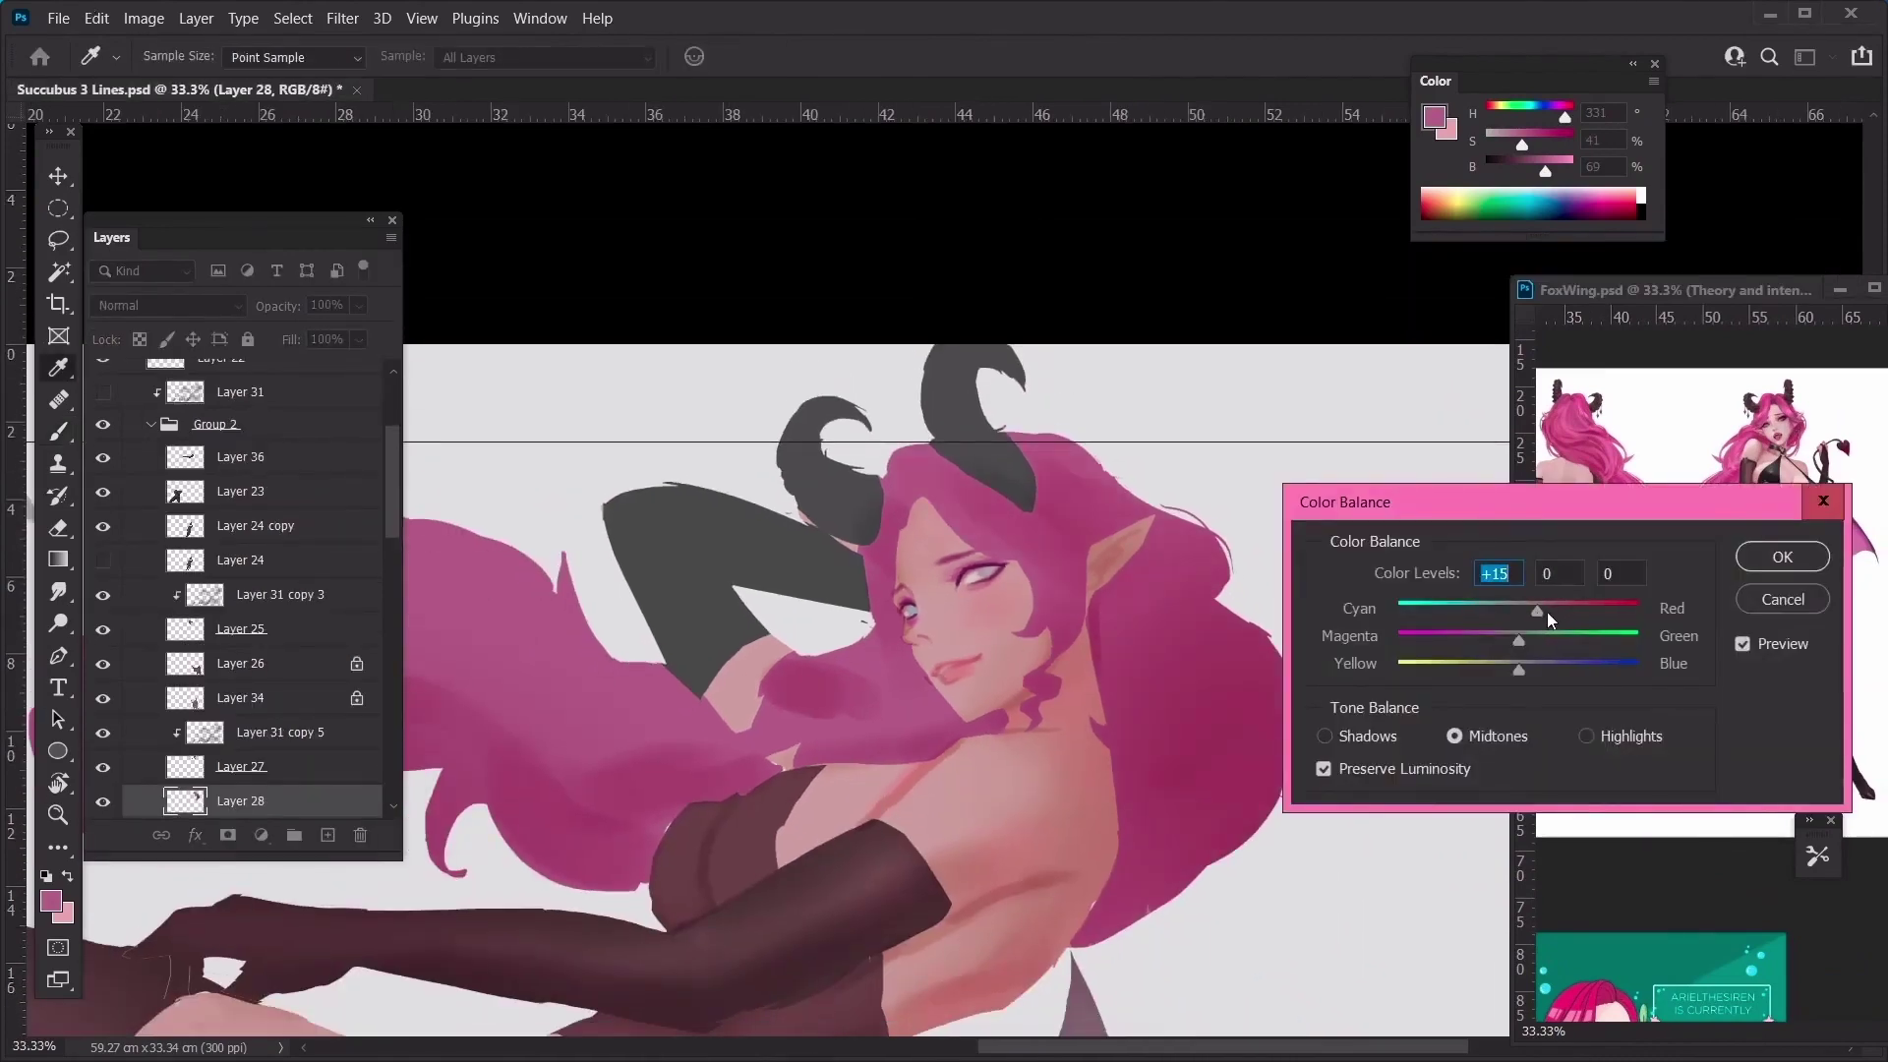
pyautogui.press('Return')
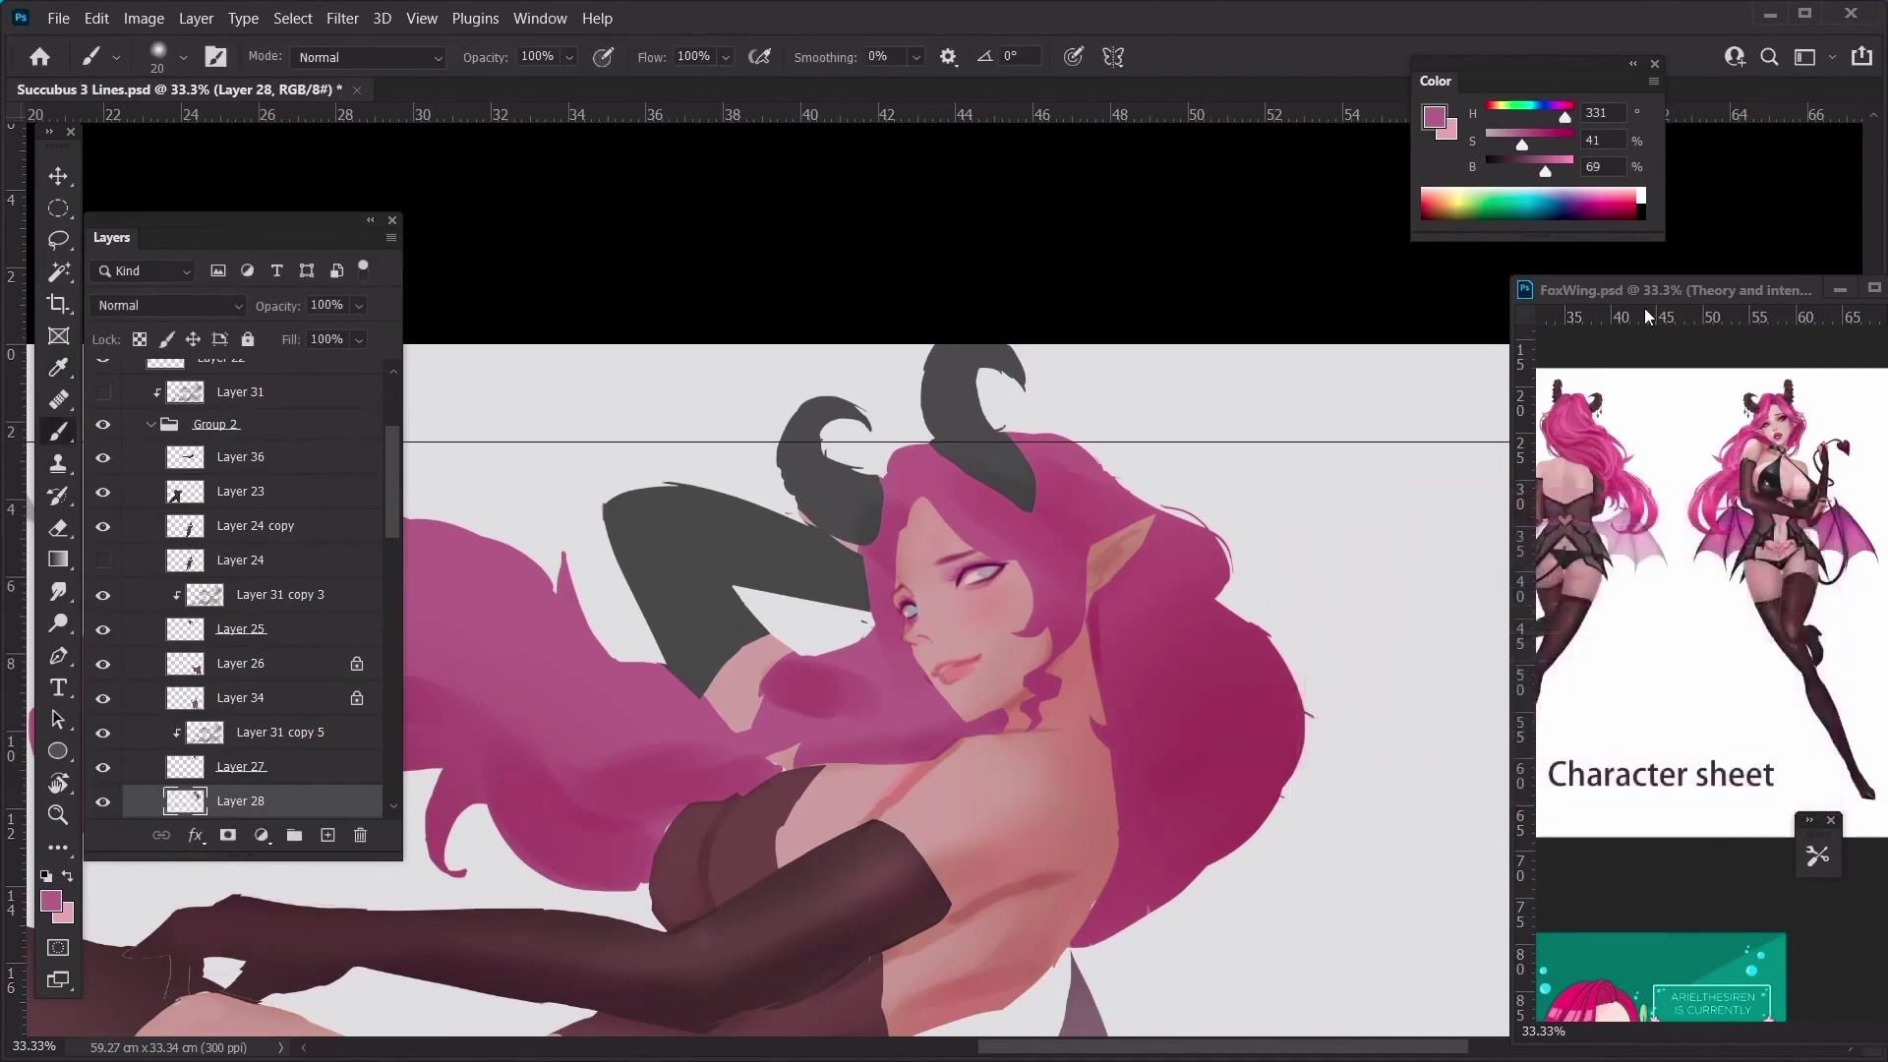
# Try brightening the hair around the face with a 500 px Dodge brush set to Highlights at 60% exposure, and undo the stroke
pyautogui.click(57, 623)
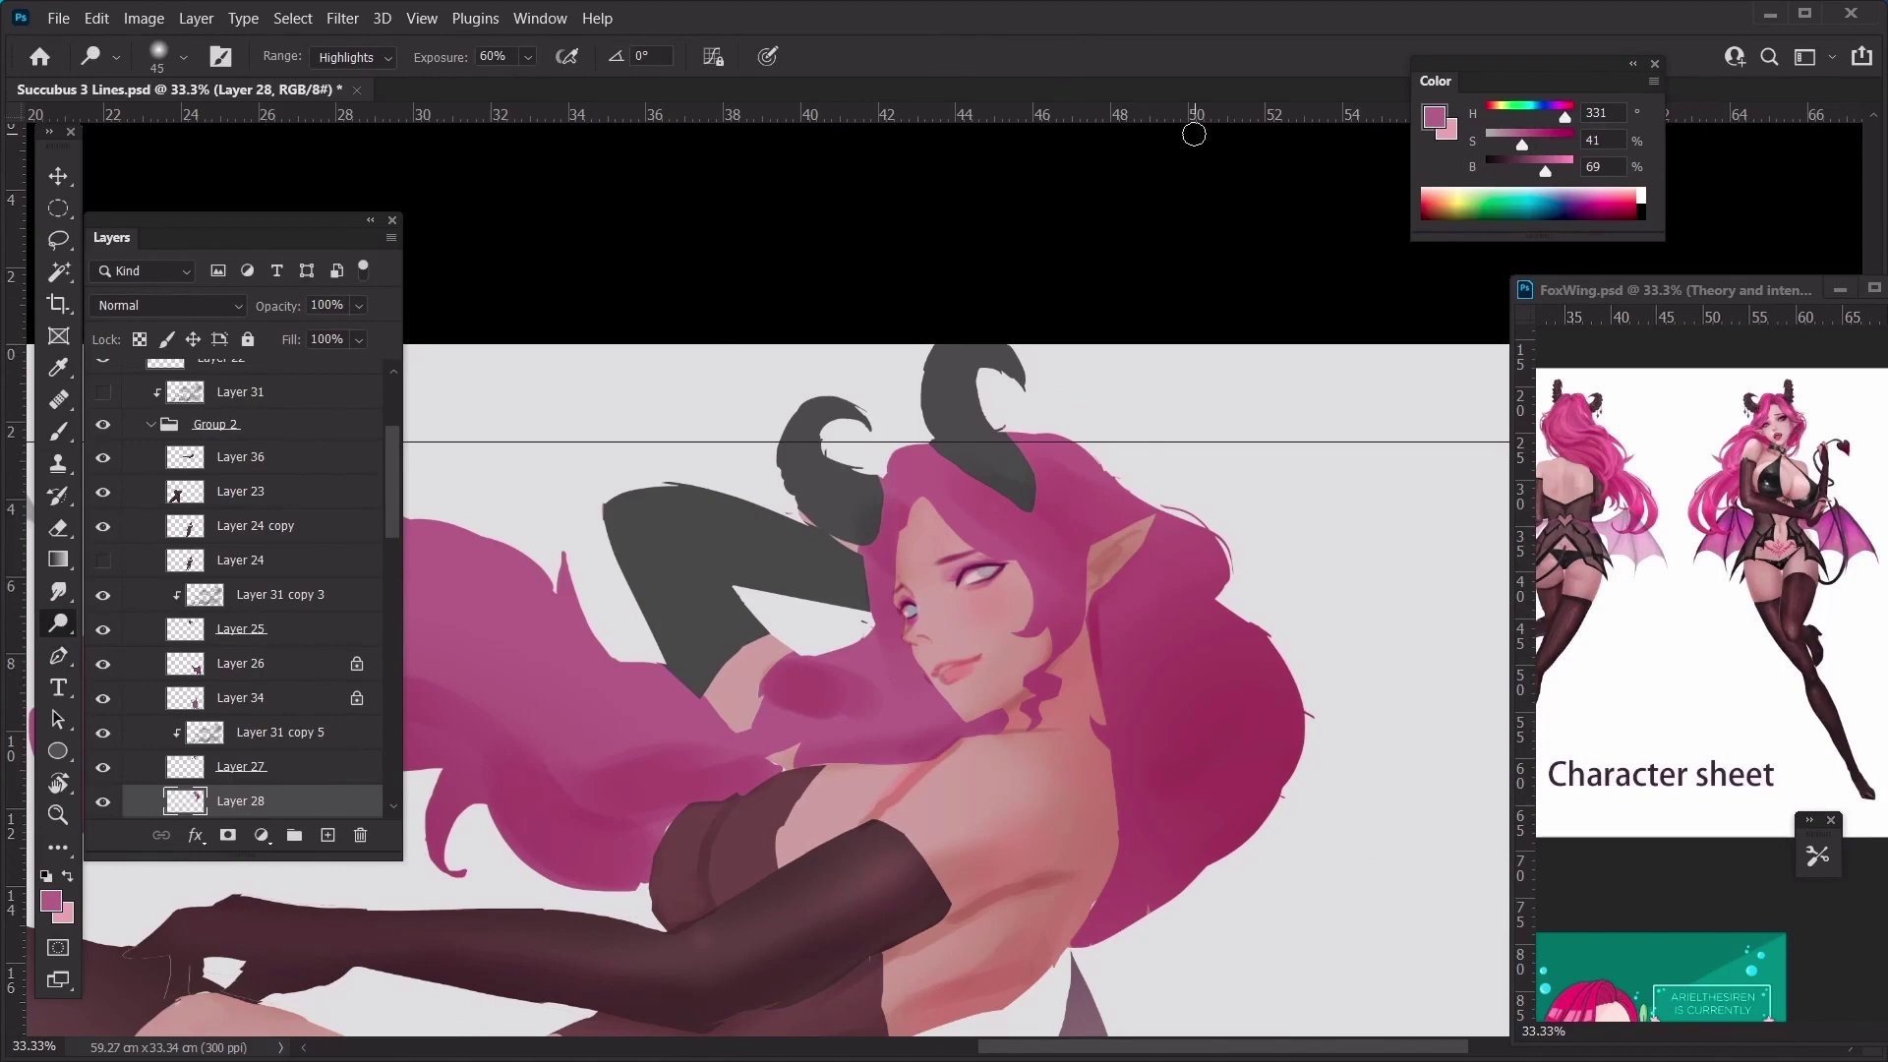
pyautogui.press(']')
pyautogui.press(']')
pyautogui.press(']')
pyautogui.press(']')
pyautogui.press(']')
pyautogui.press(']')
pyautogui.press(']')
pyautogui.press(']')
pyautogui.moveTo(909, 570); pyautogui.dragTo(1077, 531)
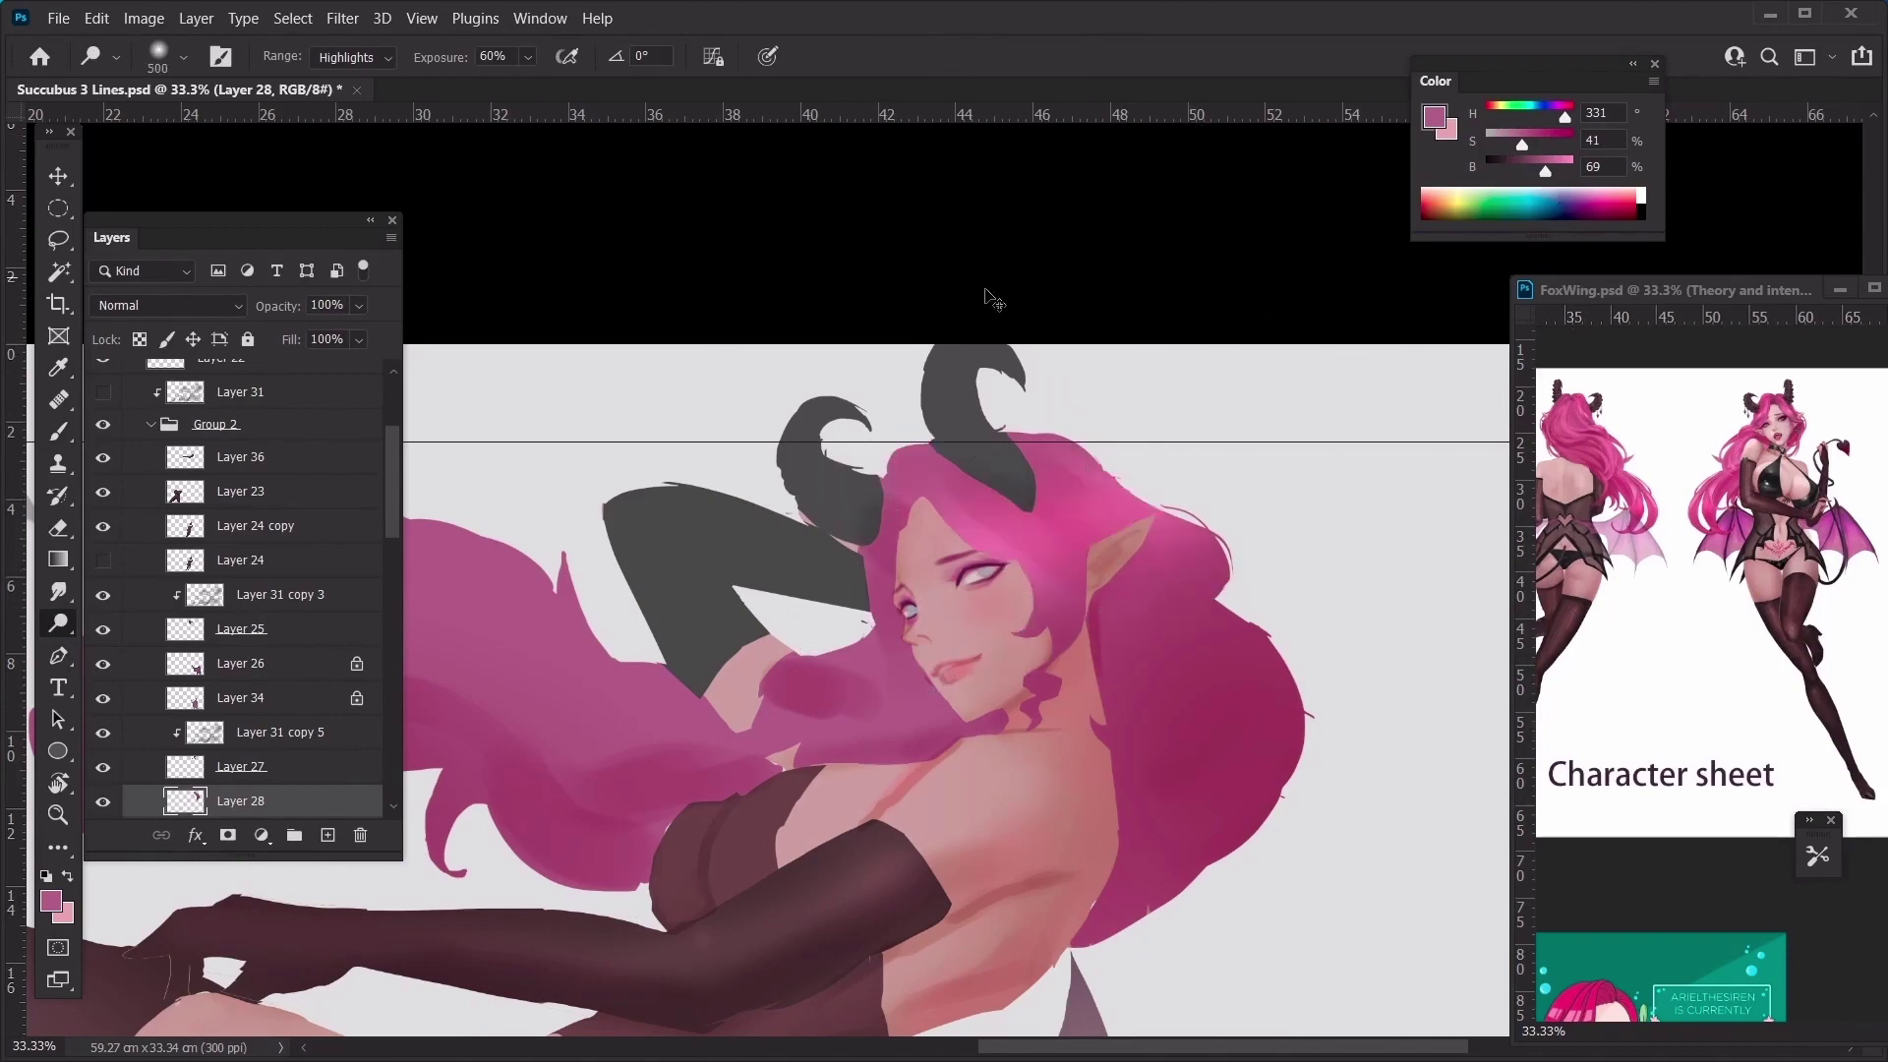
pyautogui.hotkey('ctrl', 'z')
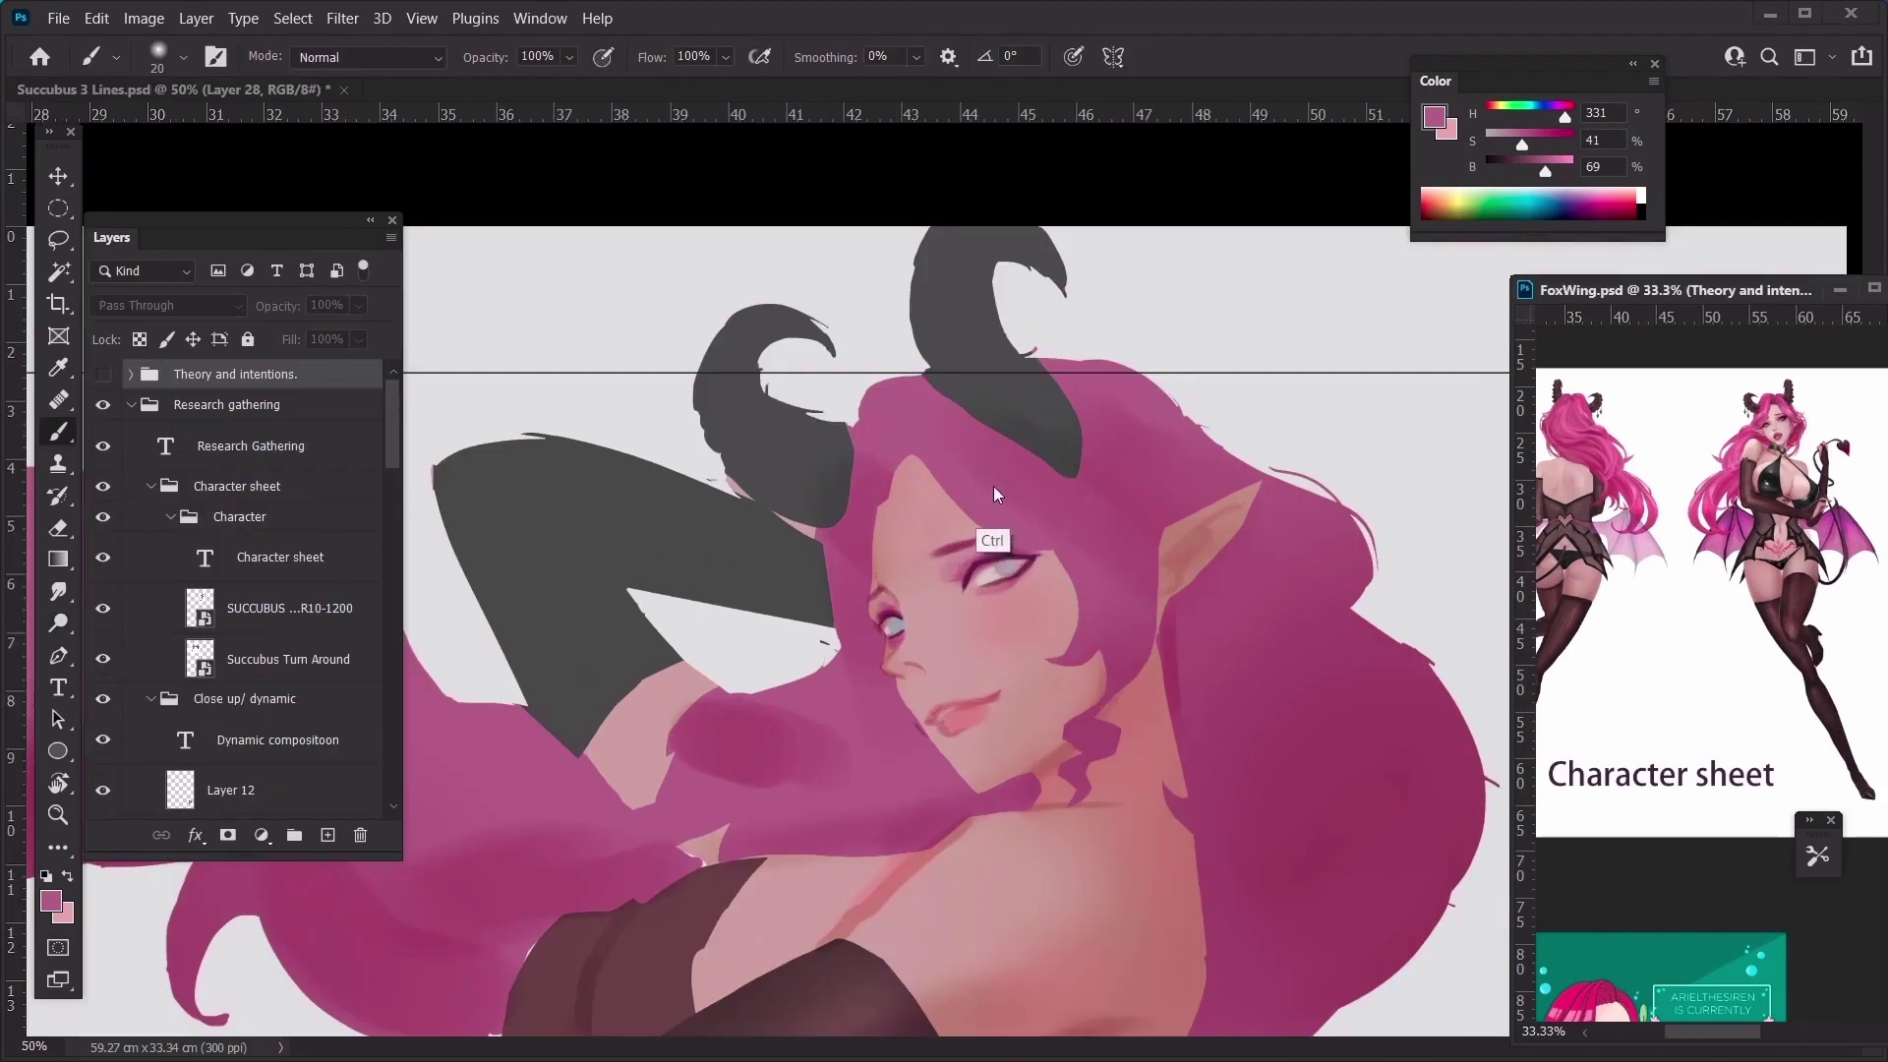
# Apply Color Balance to the hair on Layer 28, setting the midtones' cyan-red level to +15
pyautogui.keyDown('ctrl'); pyautogui.click(993, 495); pyautogui.keyUp('ctrl')
pyautogui.hotkey('ctrl', '-')
pyautogui.hotkey('ctrl', 'b')
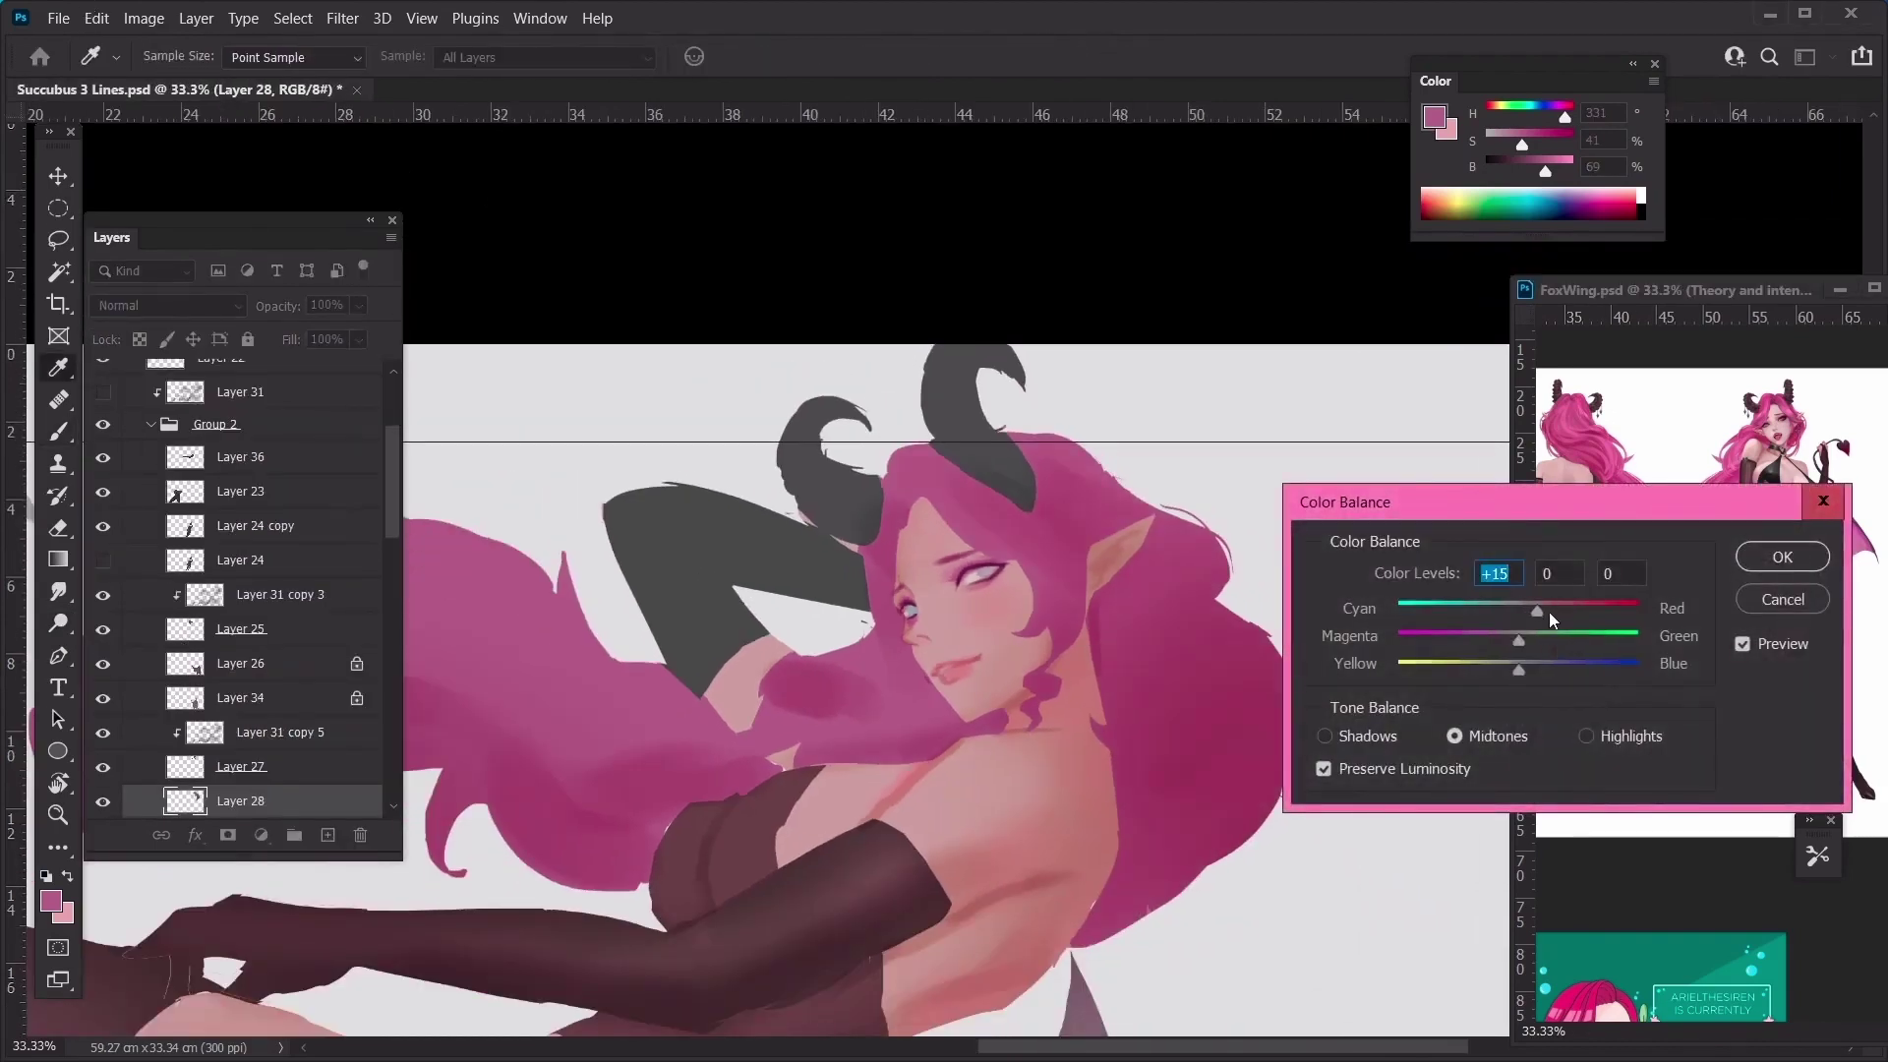
pyautogui.press('Return')
# Brighten the hair on the crown and beside the face with a 500 px Dodge brush on Highlights at 60% exposure
pyautogui.press('o')
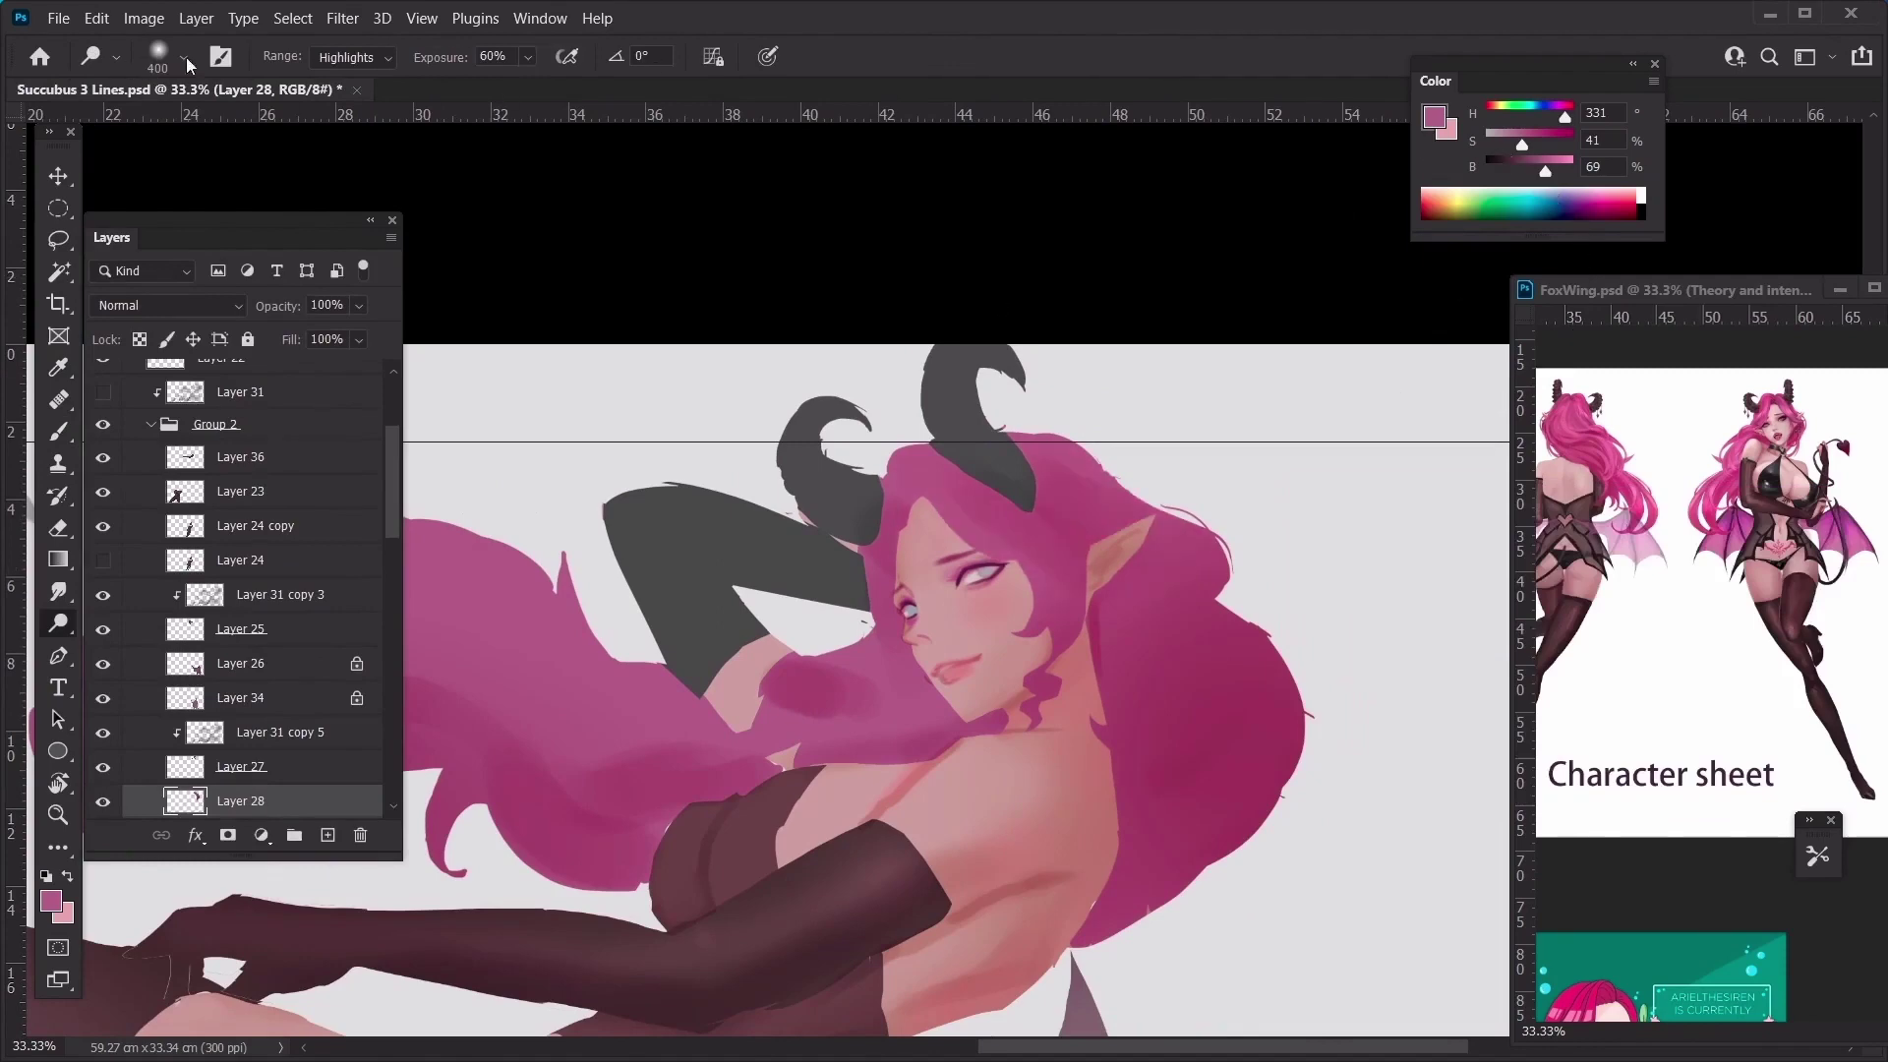
pyautogui.press(']')
pyautogui.moveTo(1008, 526); pyautogui.dragTo(1170, 511)
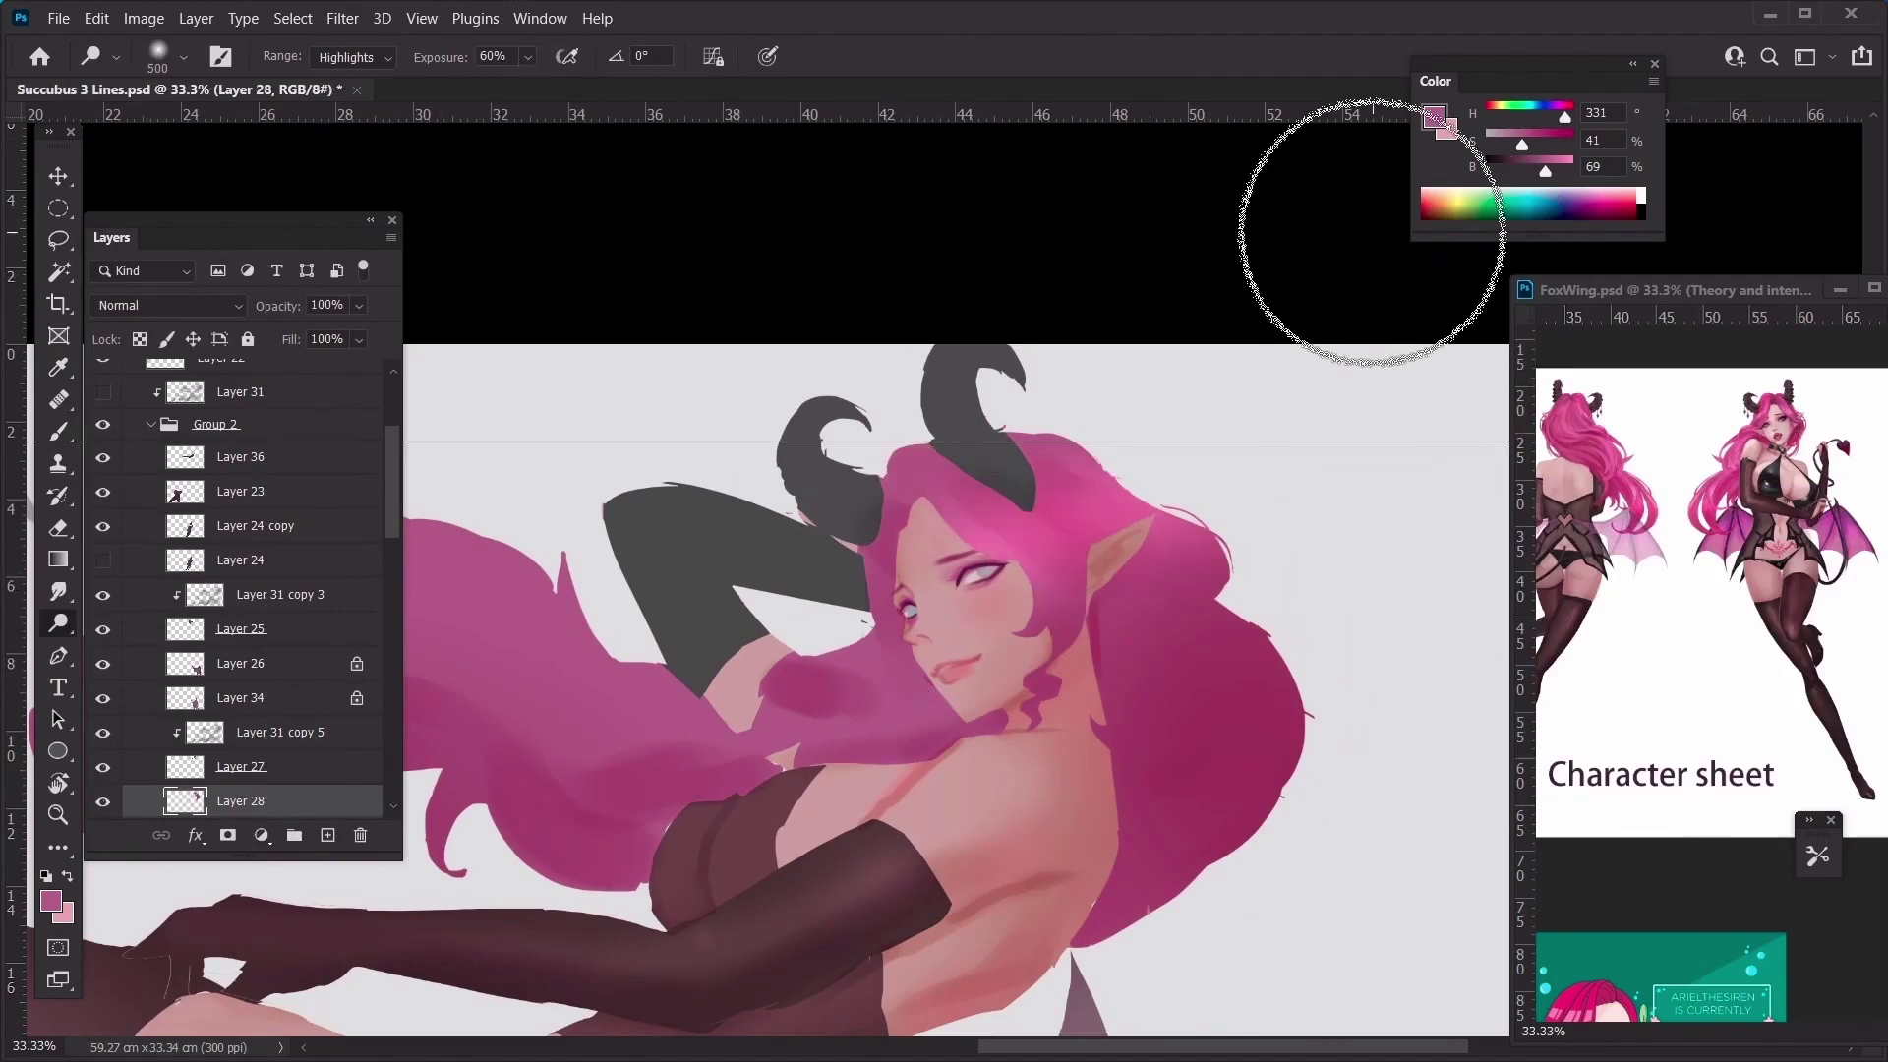
pyautogui.press('[')
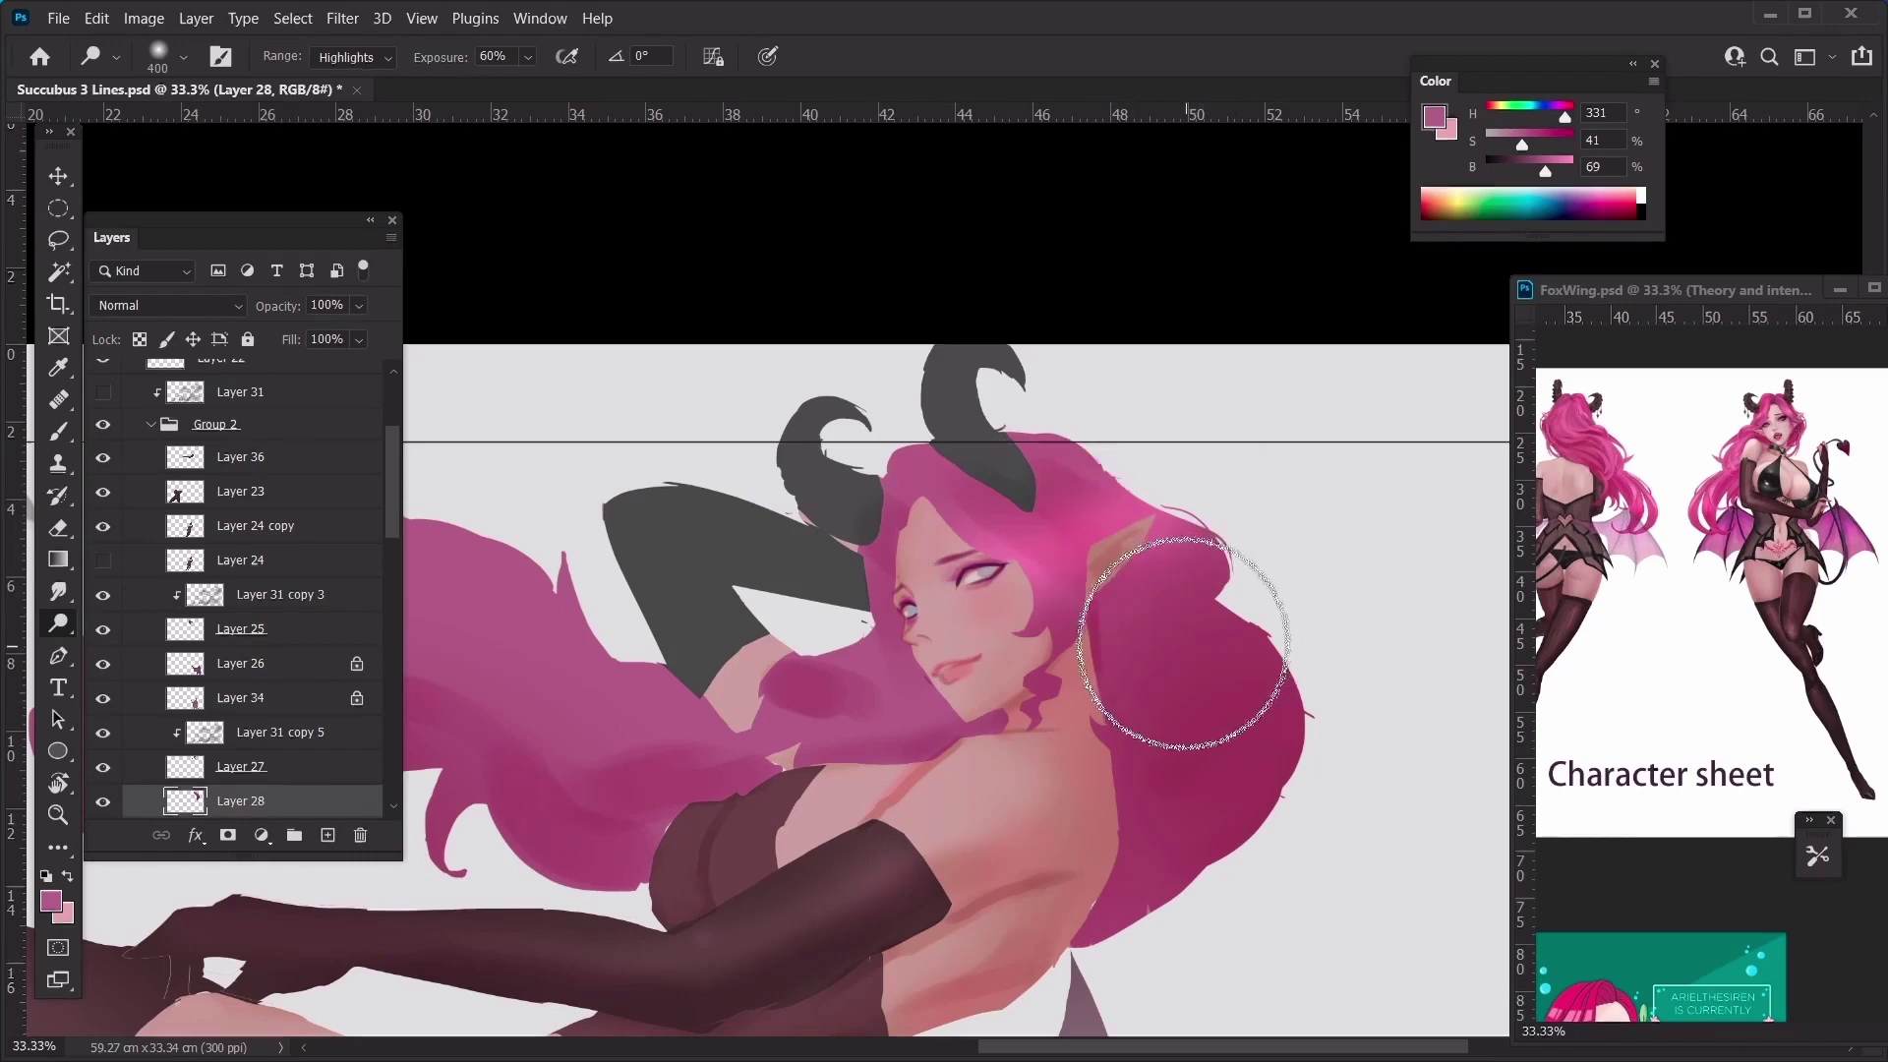
# Dodge the long flowing hair on Layer 35 into brighter pink, enlarging the brush up to 1000 px
pyautogui.hotkey('ctrl', '-')
pyautogui.keyDown('ctrl'); pyautogui.click(858, 639); pyautogui.keyUp('ctrl')
pyautogui.press(']')
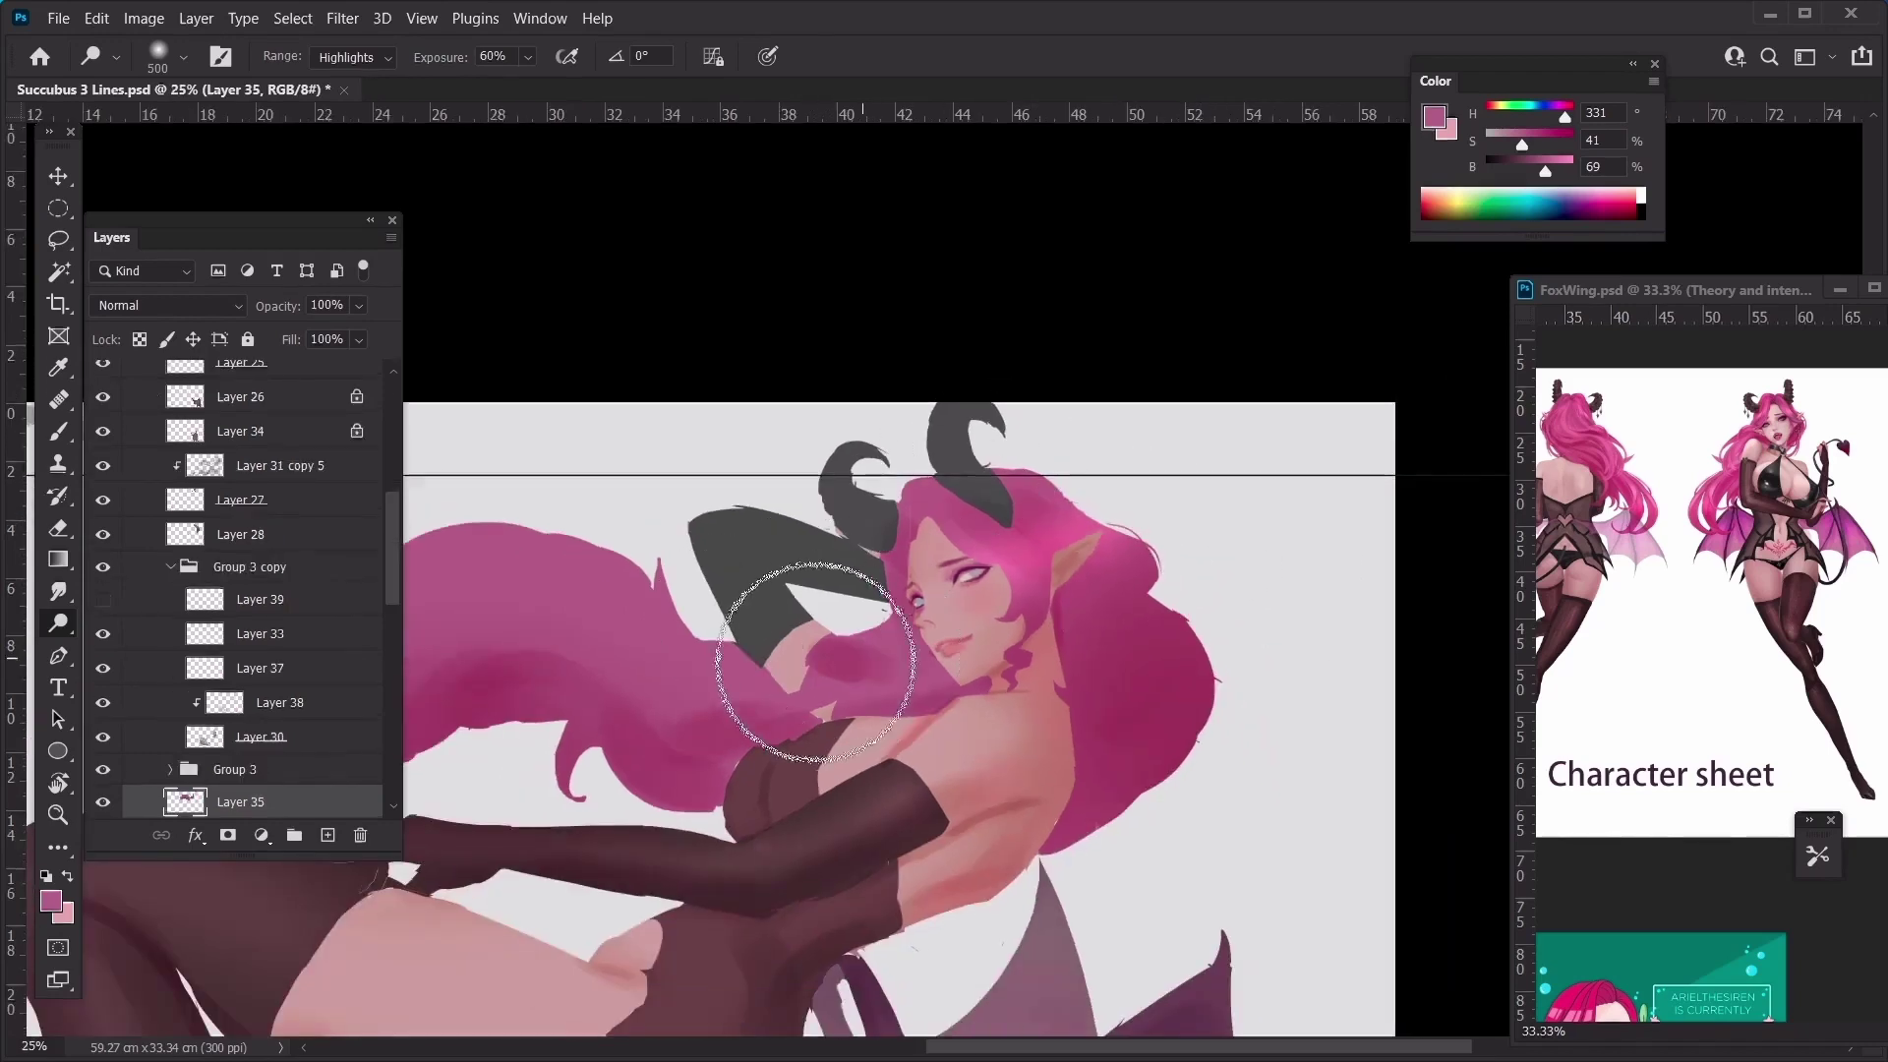
pyautogui.hotkey('ctrl', '-')
pyautogui.press(']')
pyautogui.press(']')
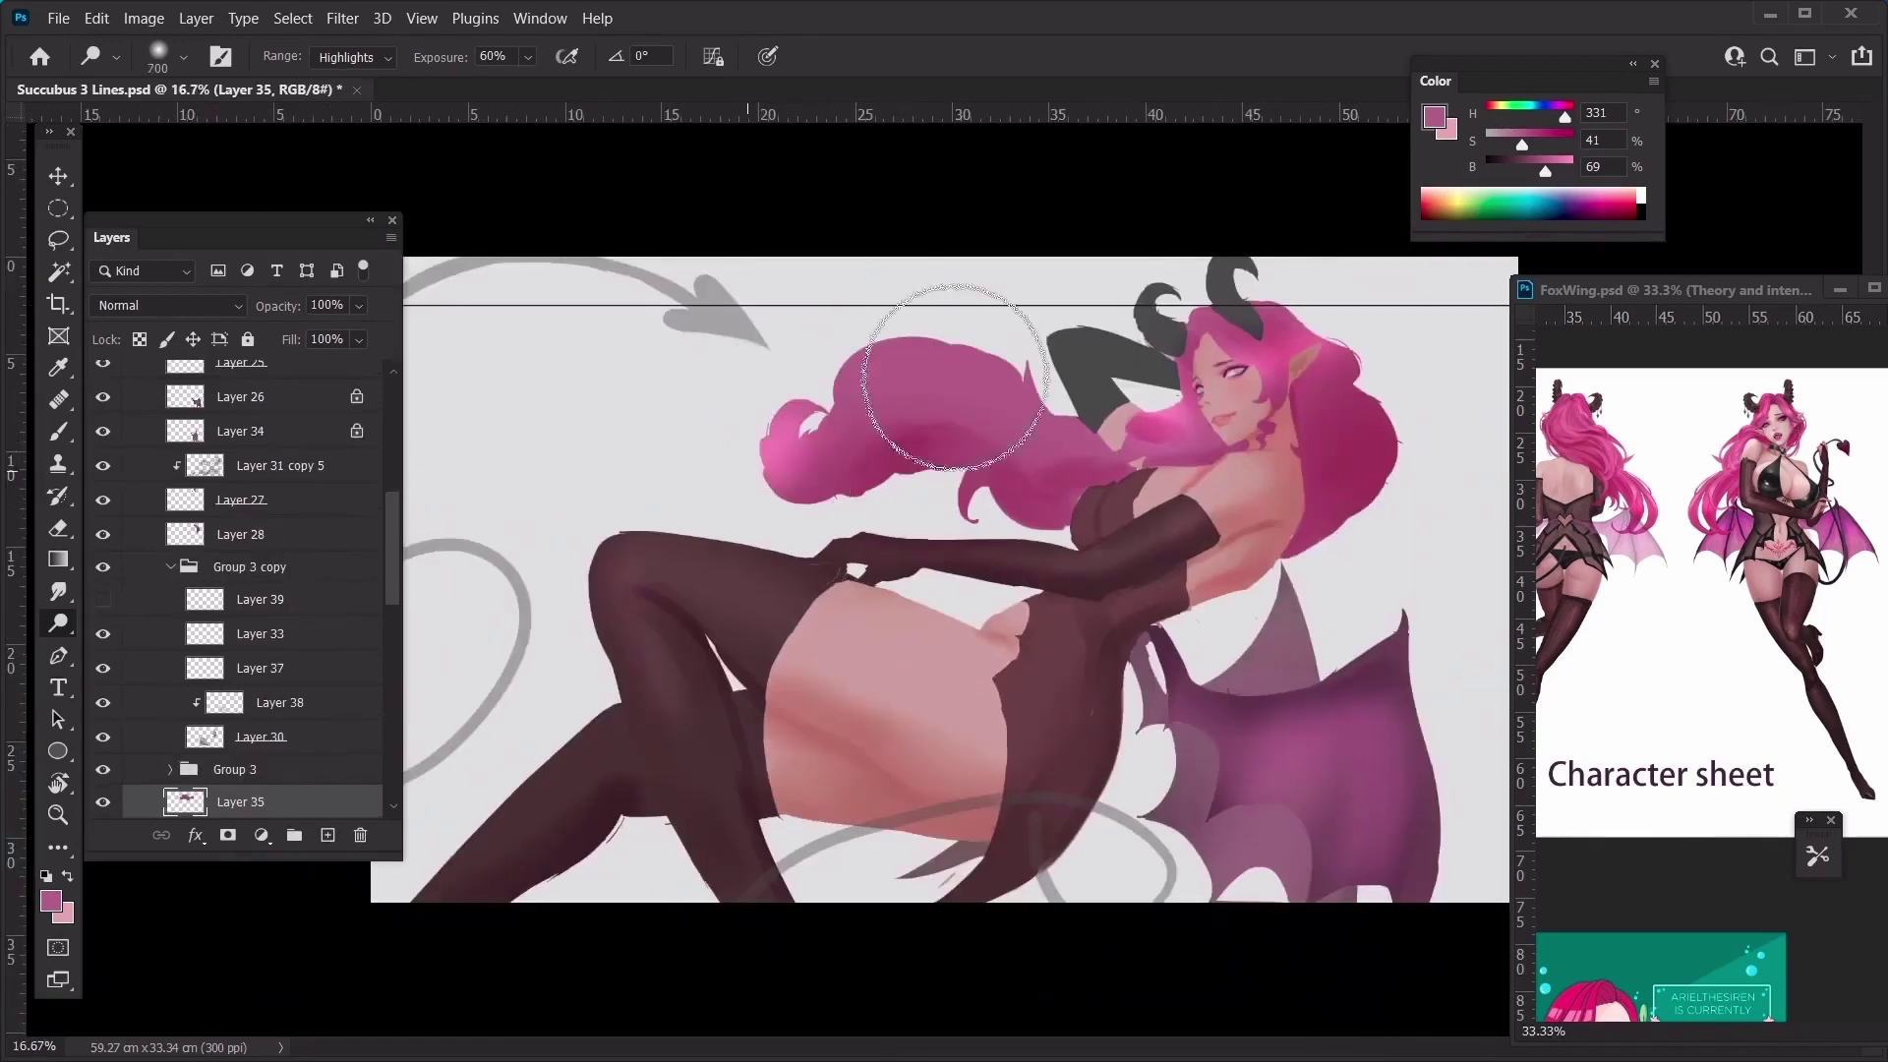
pyautogui.press(']')
pyautogui.press(']')
pyautogui.press(']')
# Brighten the outer edge of the hair behind the back on Layer 28 with the Dodge tool, and undo the last stroke
pyautogui.keyDown('ctrl'); pyautogui.click(1340, 531); pyautogui.keyUp('ctrl')
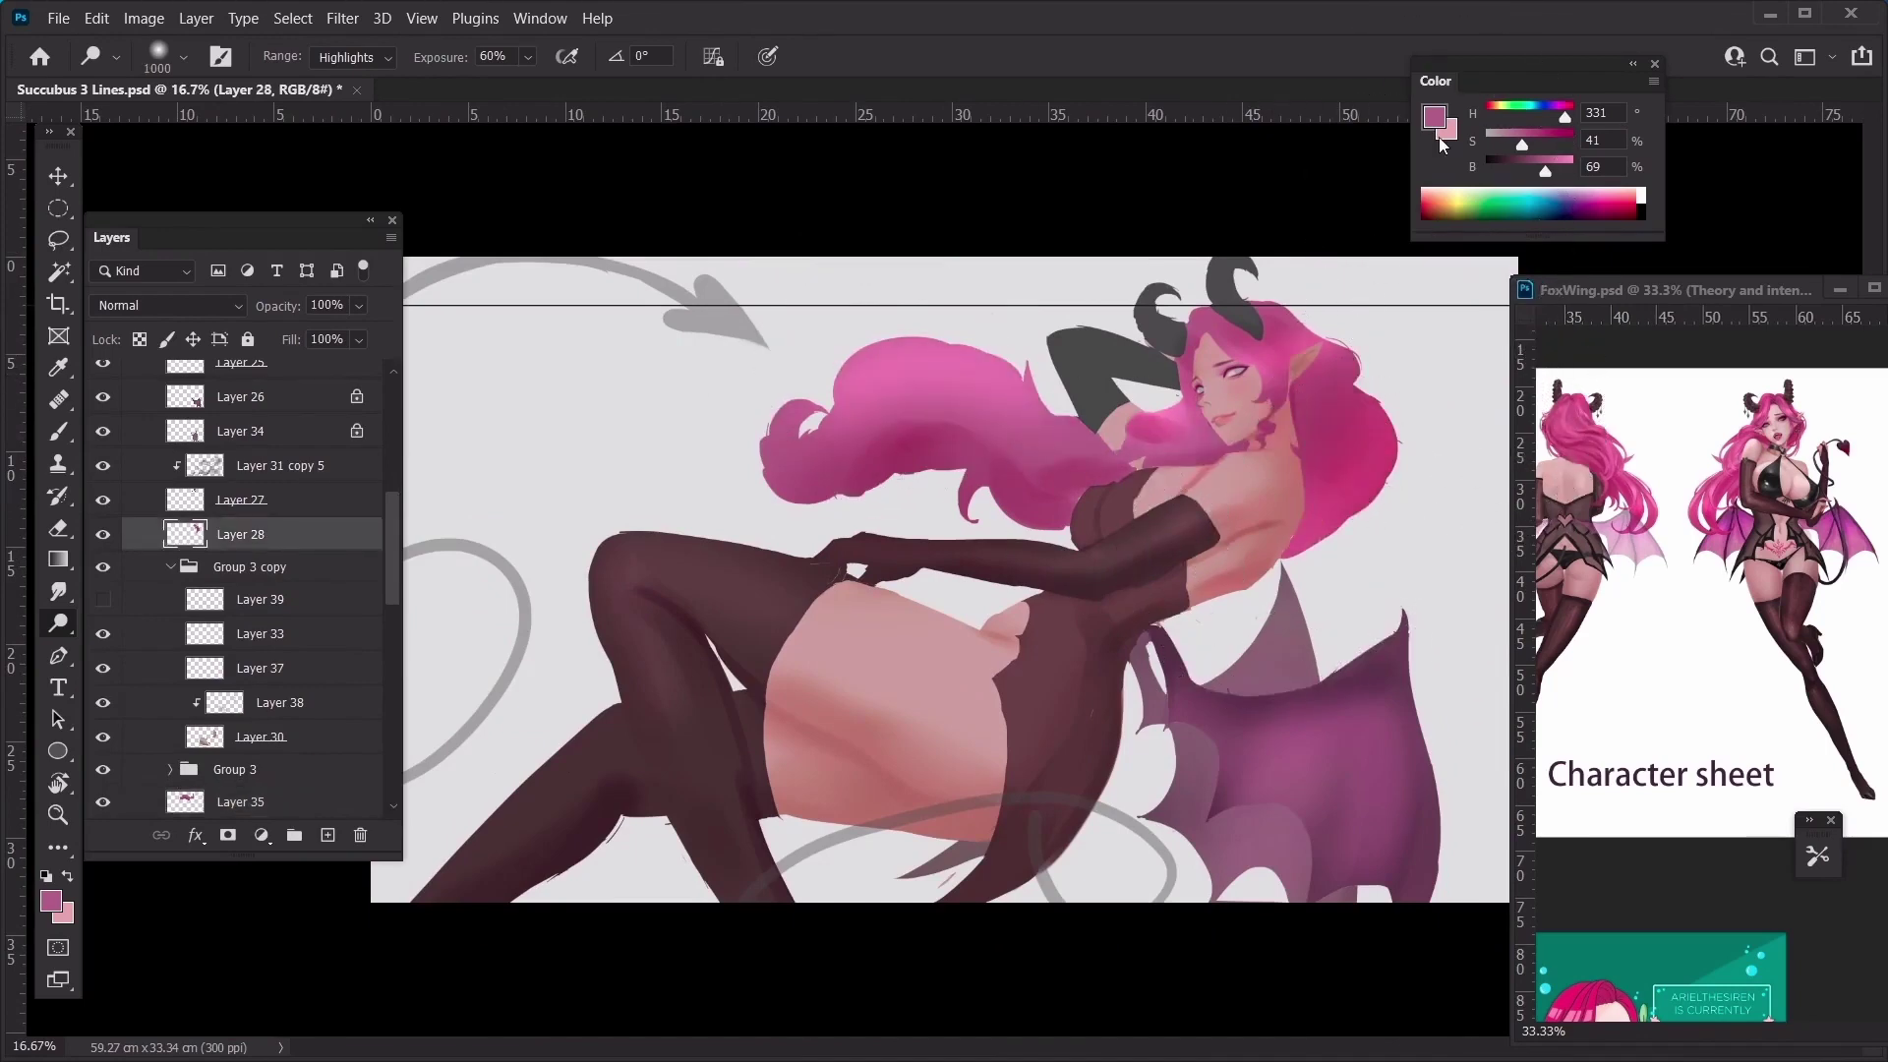
pyautogui.hotkey('ctrl', '+')
pyautogui.press('[')
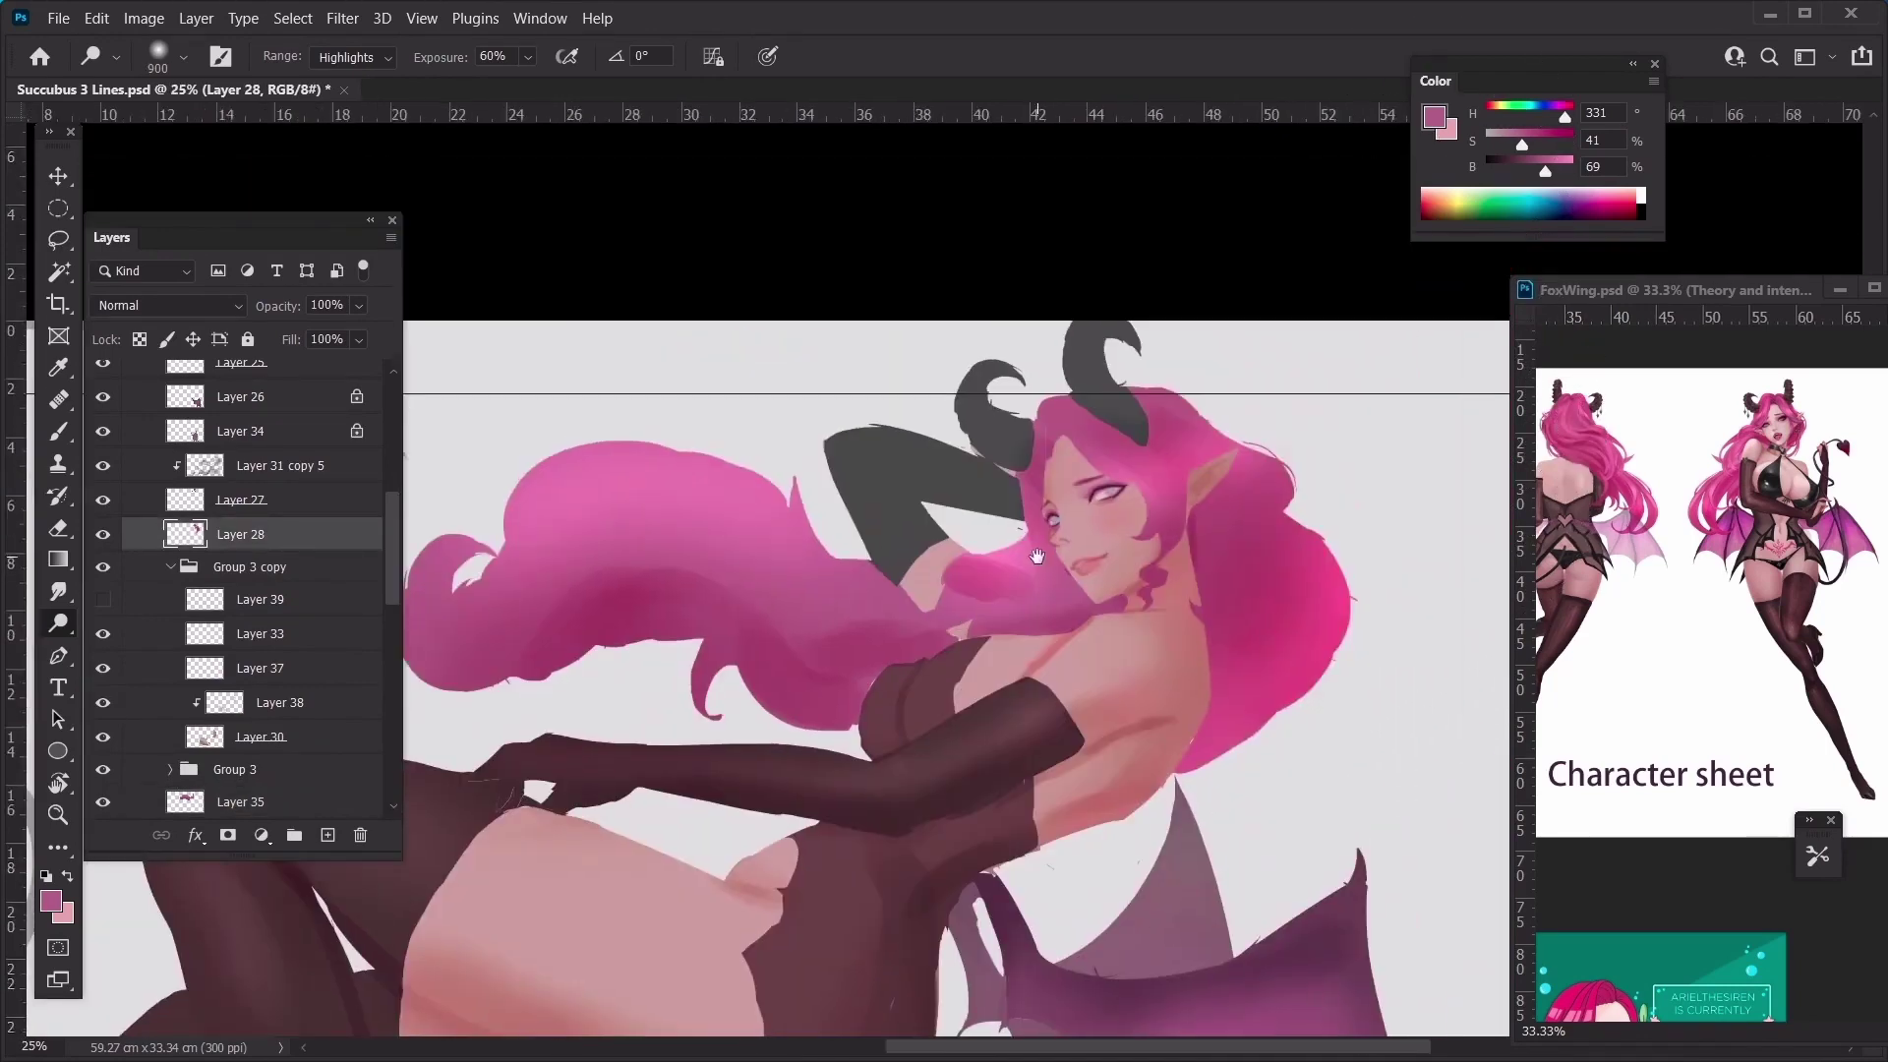
pyautogui.hotkey('ctrl', 'z')
# Hide Group 3 and clean up the stray line marks along the outer edge of the hair behind the back
pyautogui.press('e')
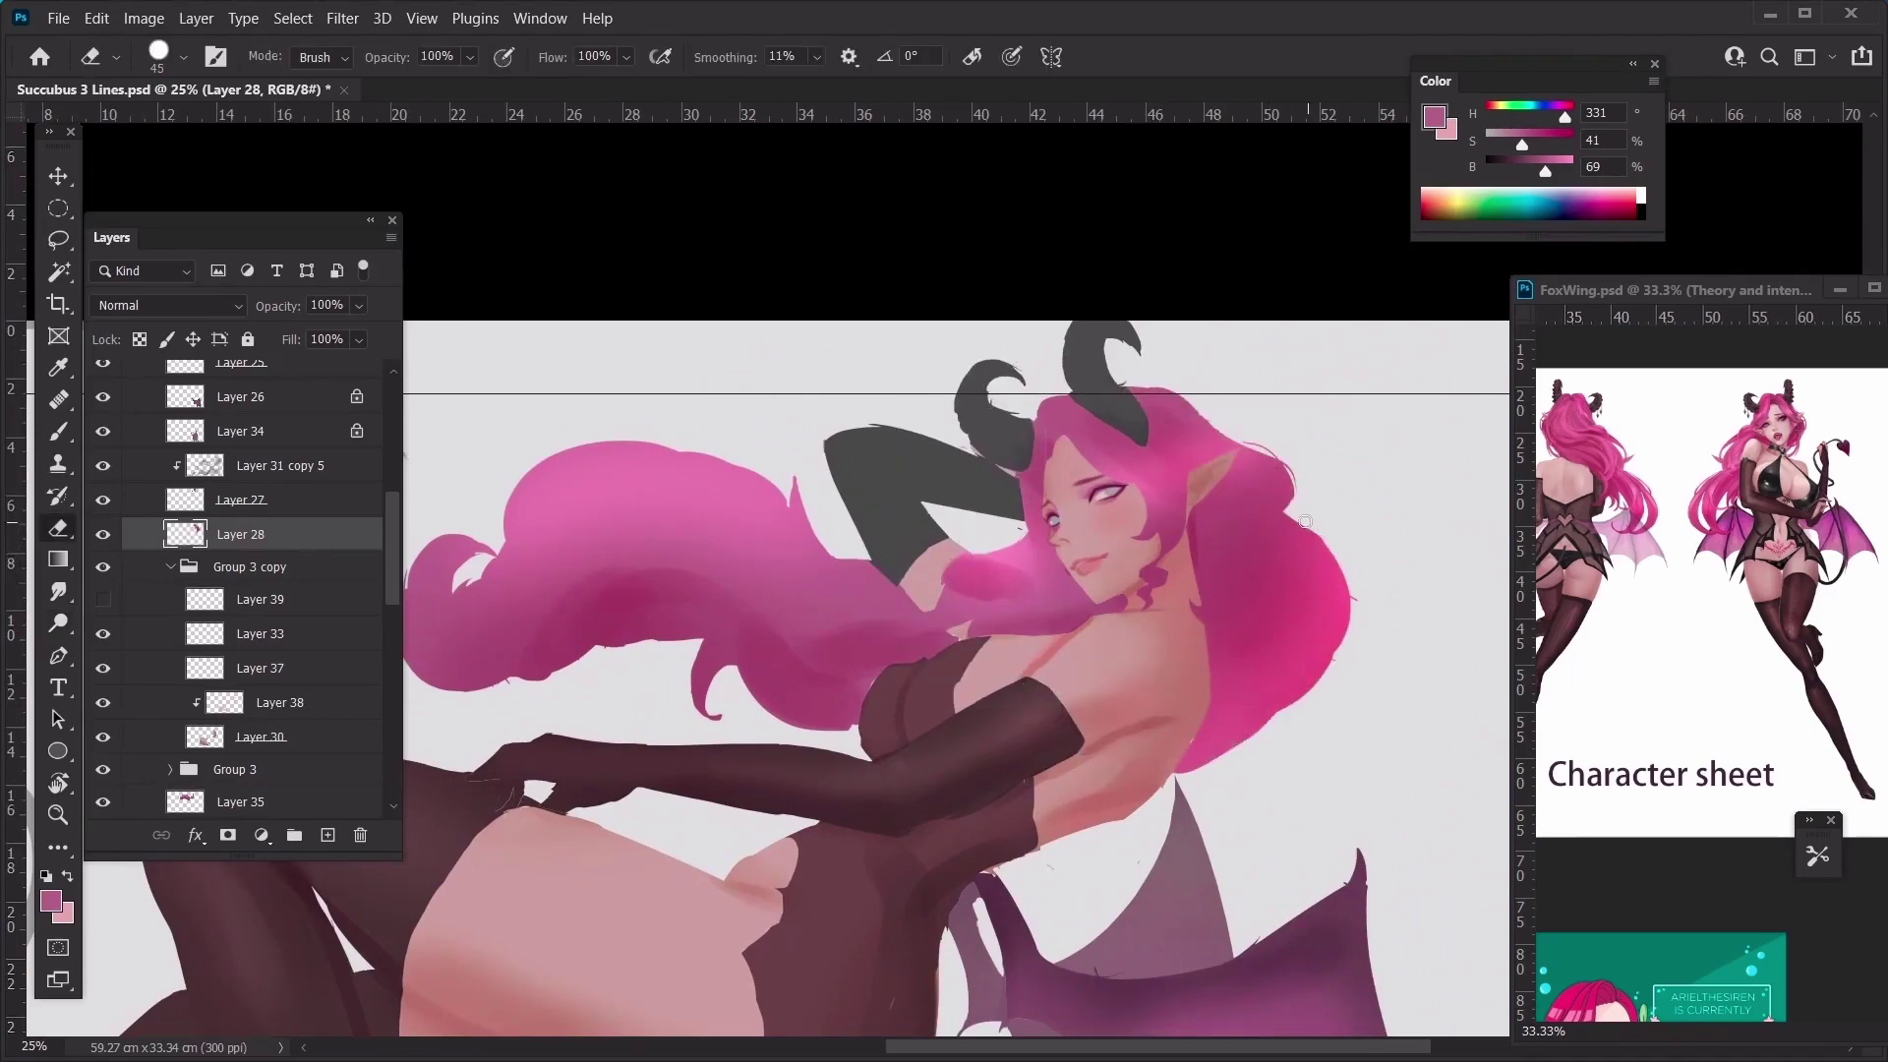
pyautogui.hotkey('ctrl', '+')
pyautogui.hotkey('ctrl', '+')
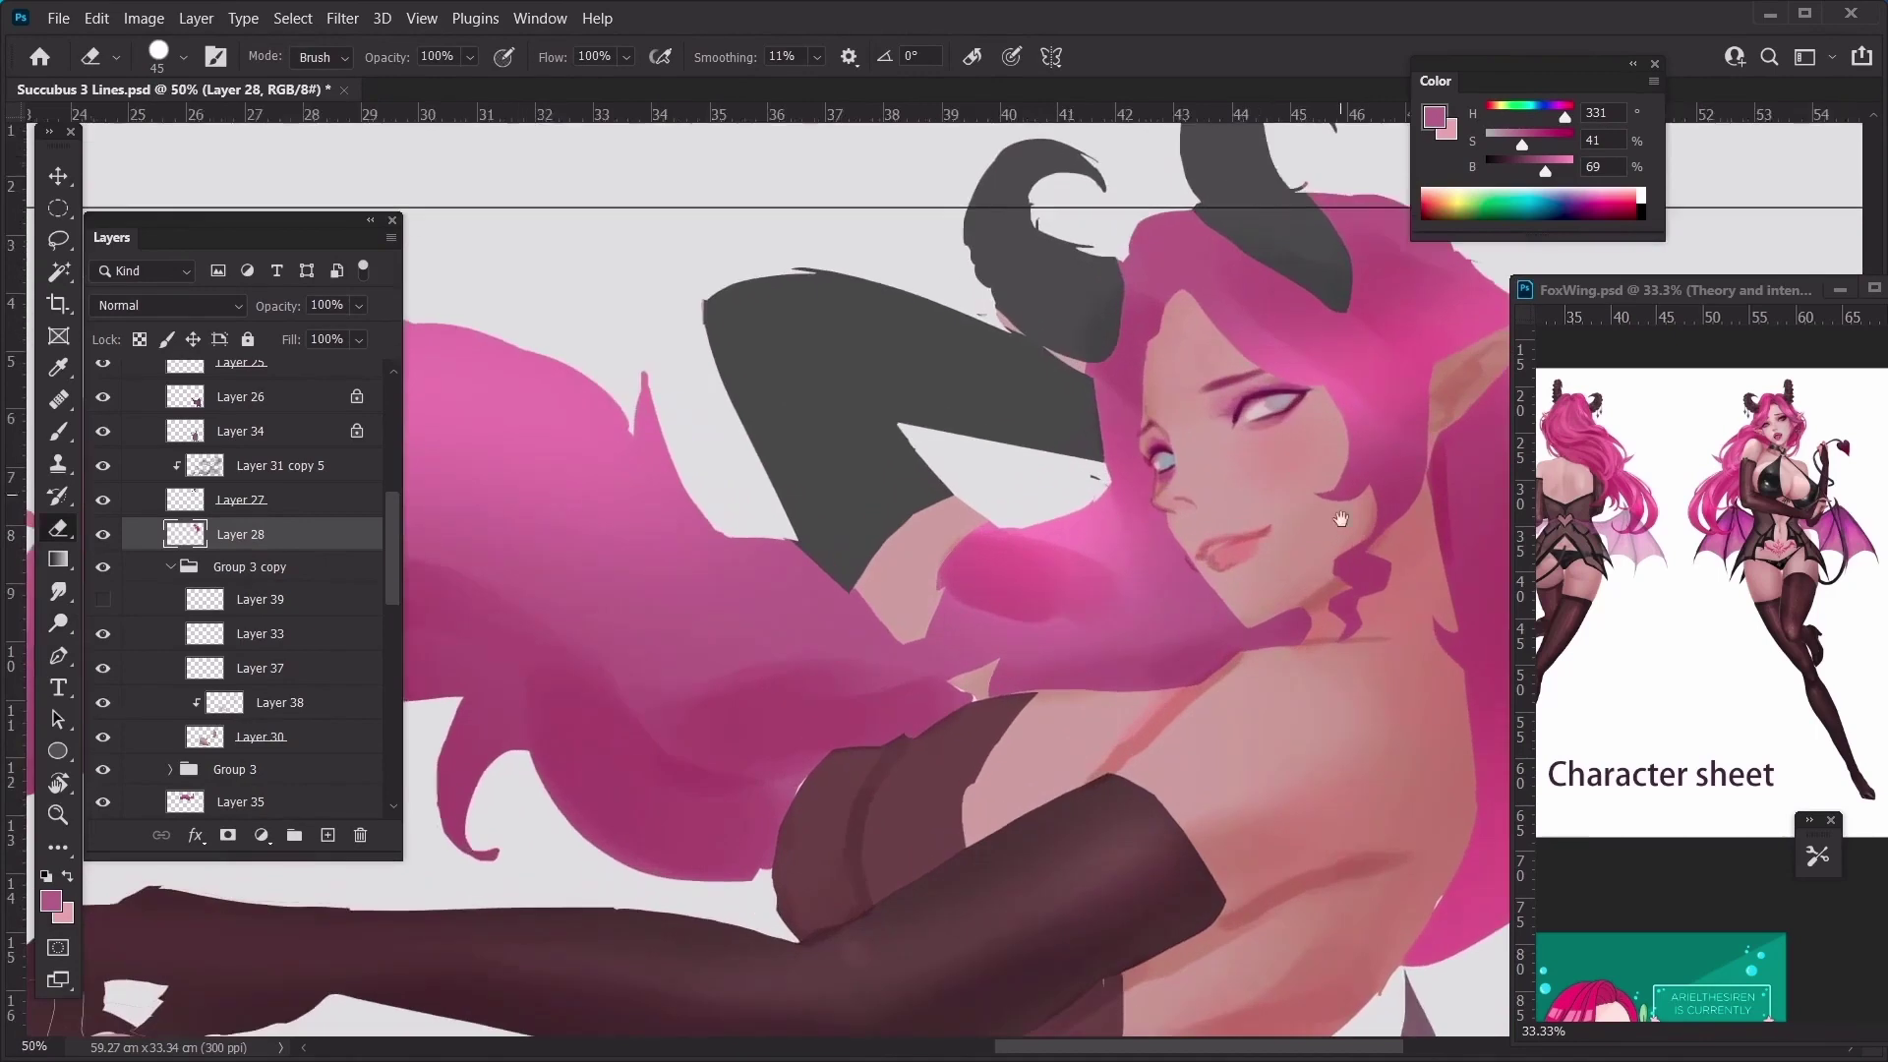
pyautogui.moveTo(1342, 519); pyautogui.dragTo(757, 540)
pyautogui.keyDown('ctrl'); pyautogui.click(1121, 533); pyautogui.keyUp('ctrl')
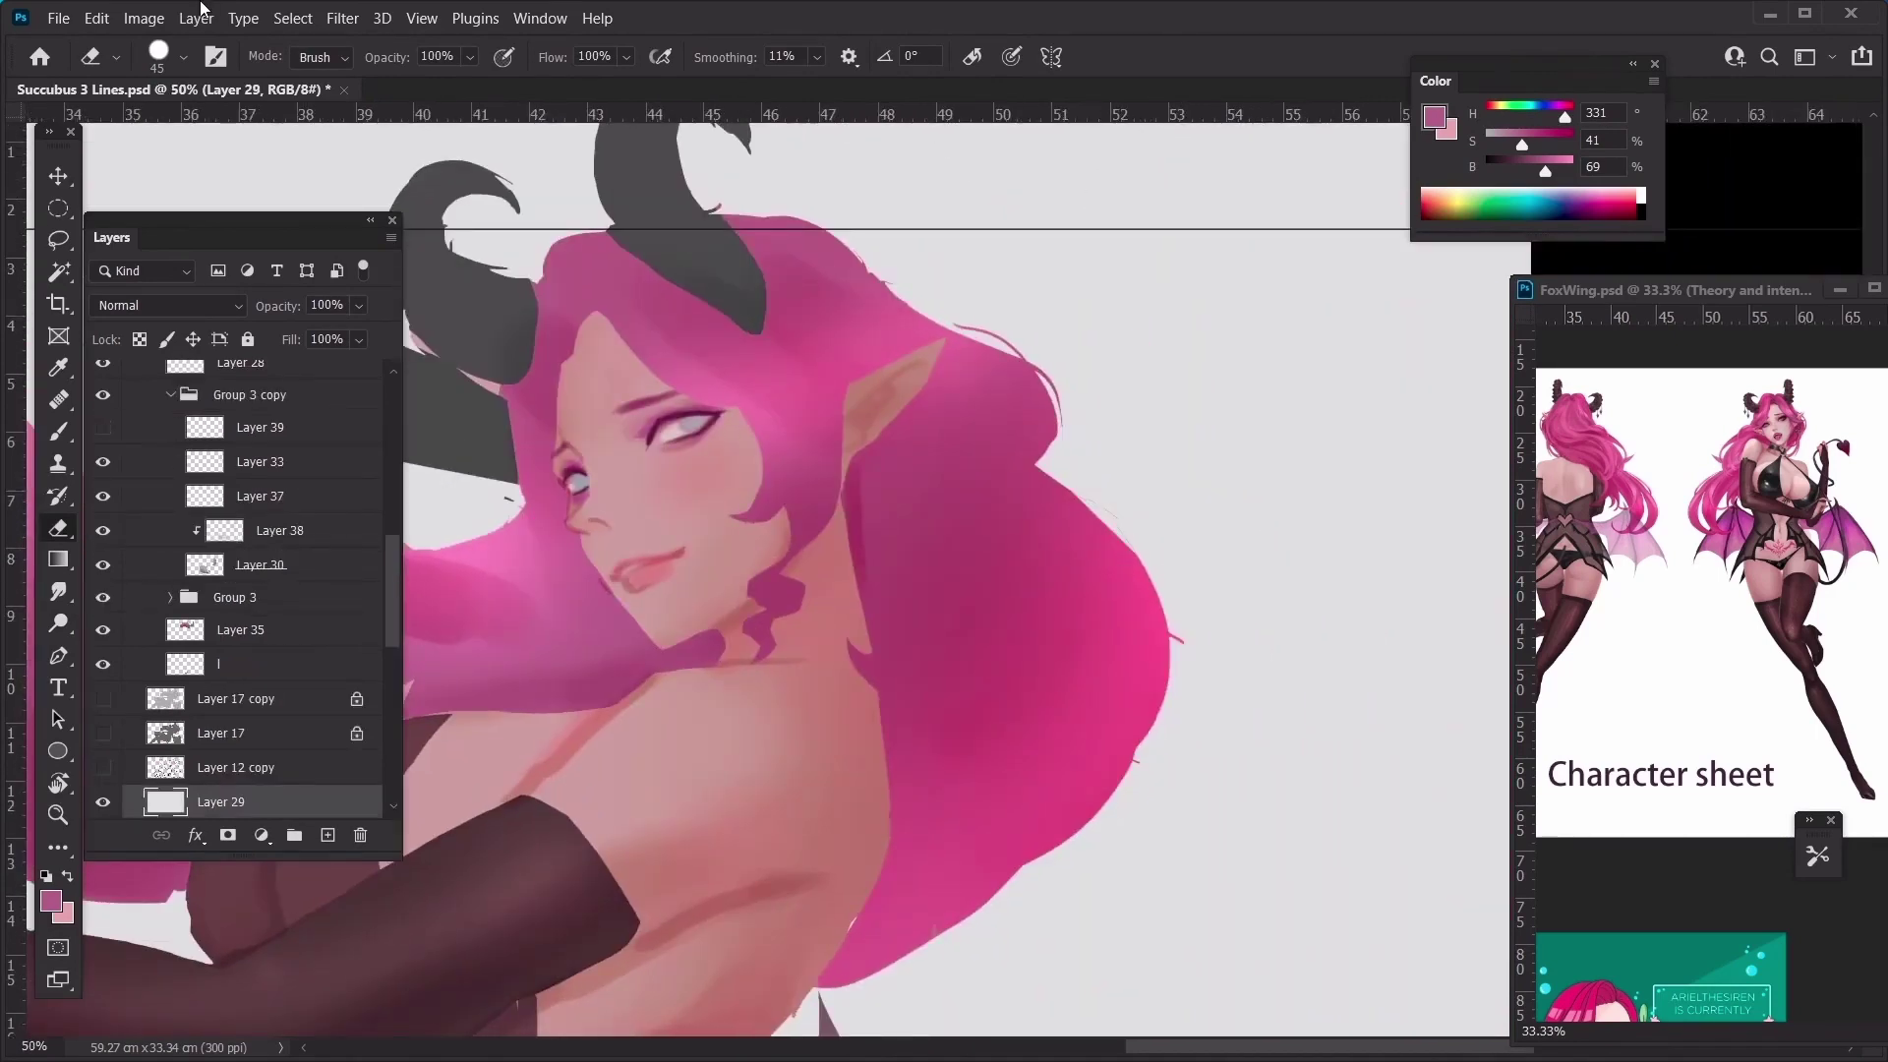
pyautogui.hotkey('ctrl', '+')
pyautogui.hotkey('ctrl', '+')
pyautogui.hotkey('ctrl', '+')
pyautogui.moveTo(1413, 513); pyautogui.dragTo(1049, 674)
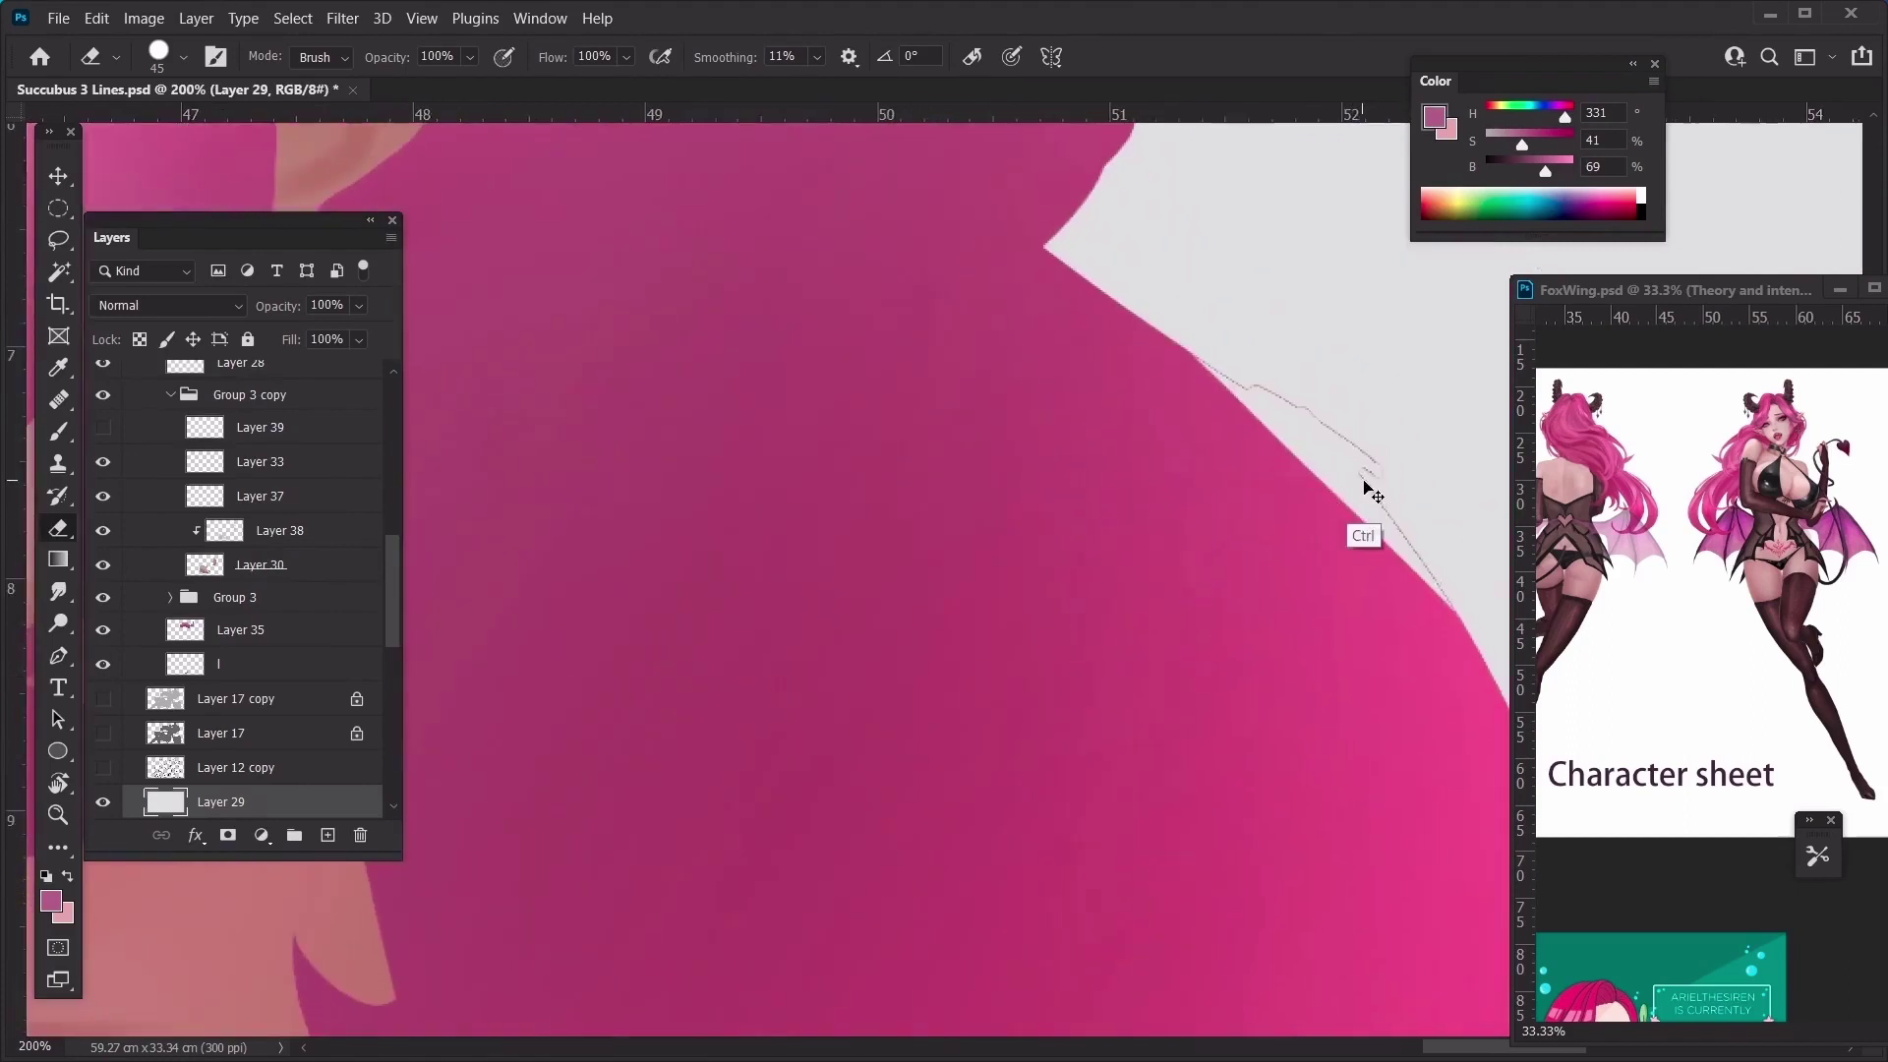
pyautogui.keyDown('ctrl'); pyautogui.click(1318, 505); pyautogui.keyUp('ctrl')
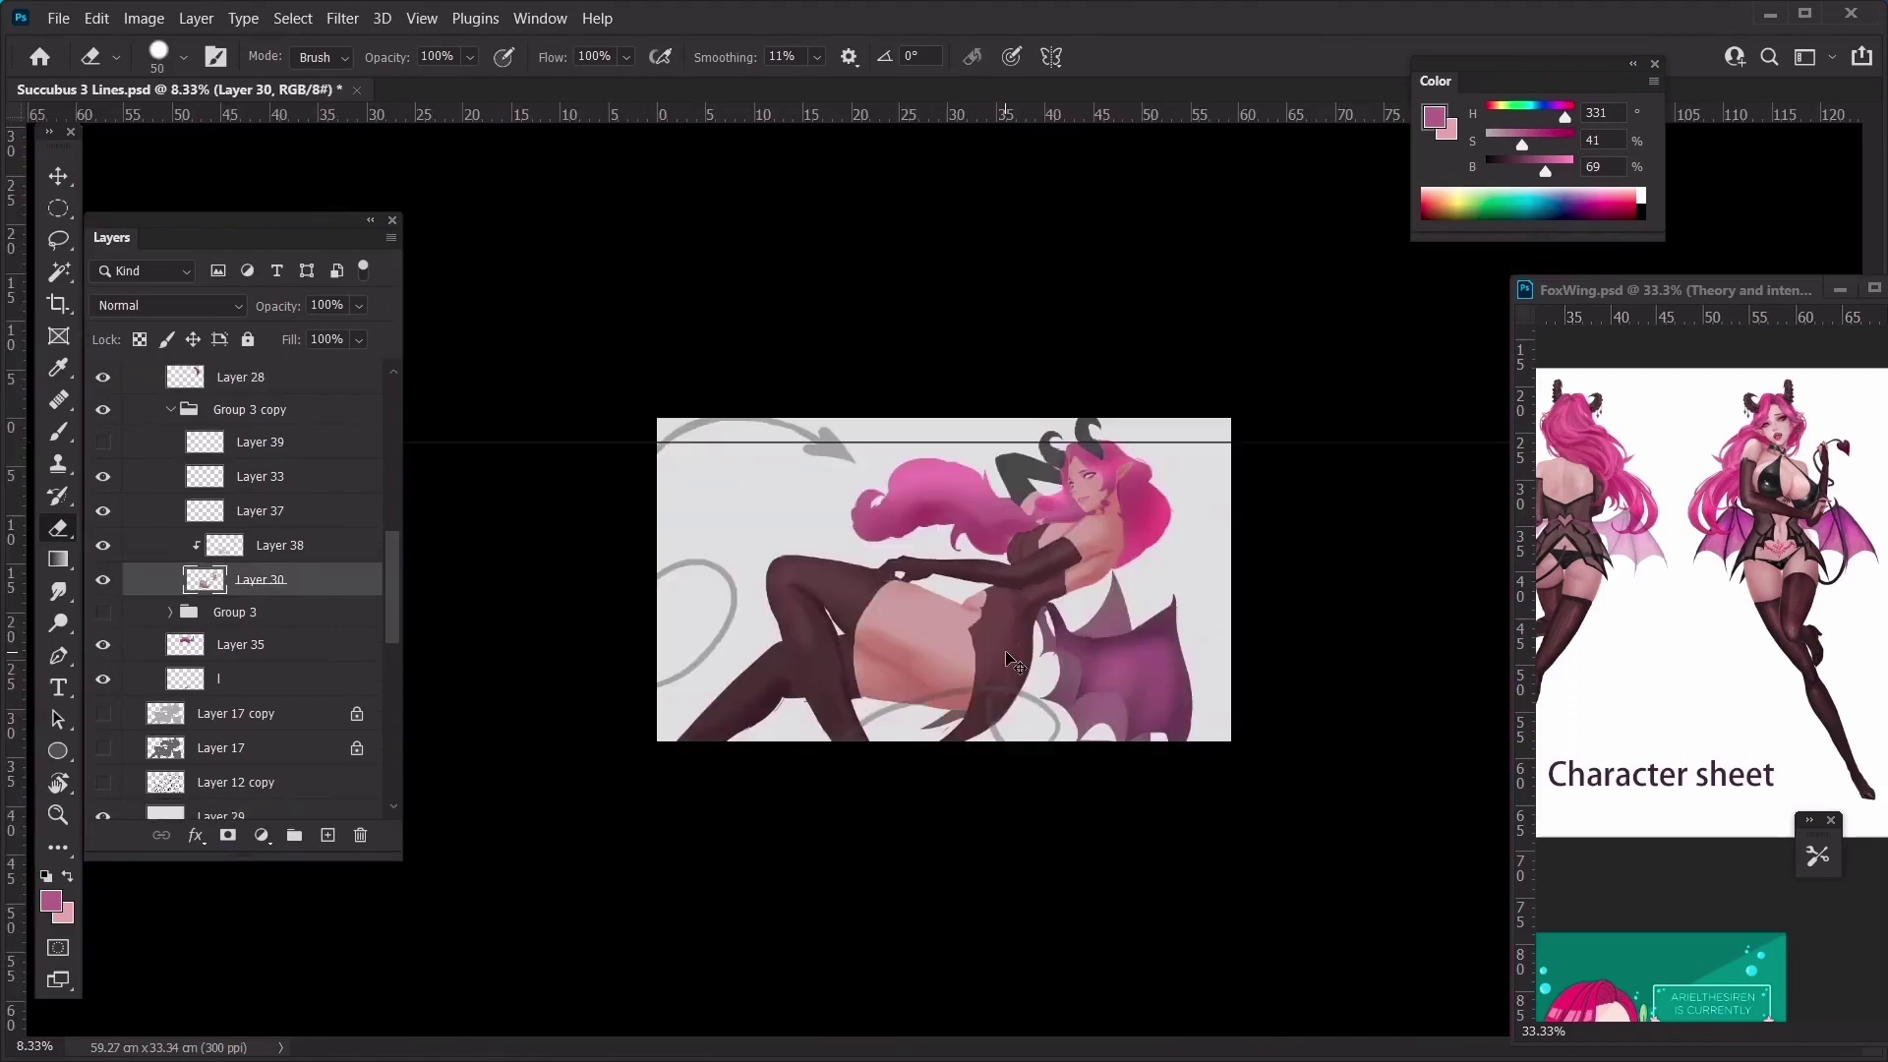
# Darken the near eye's upper lash line on Layer 33 with sampled dark purple (H 321, S 65, B 37) using a 10 px soft brush
pyautogui.scroll(2, 1013, 663)
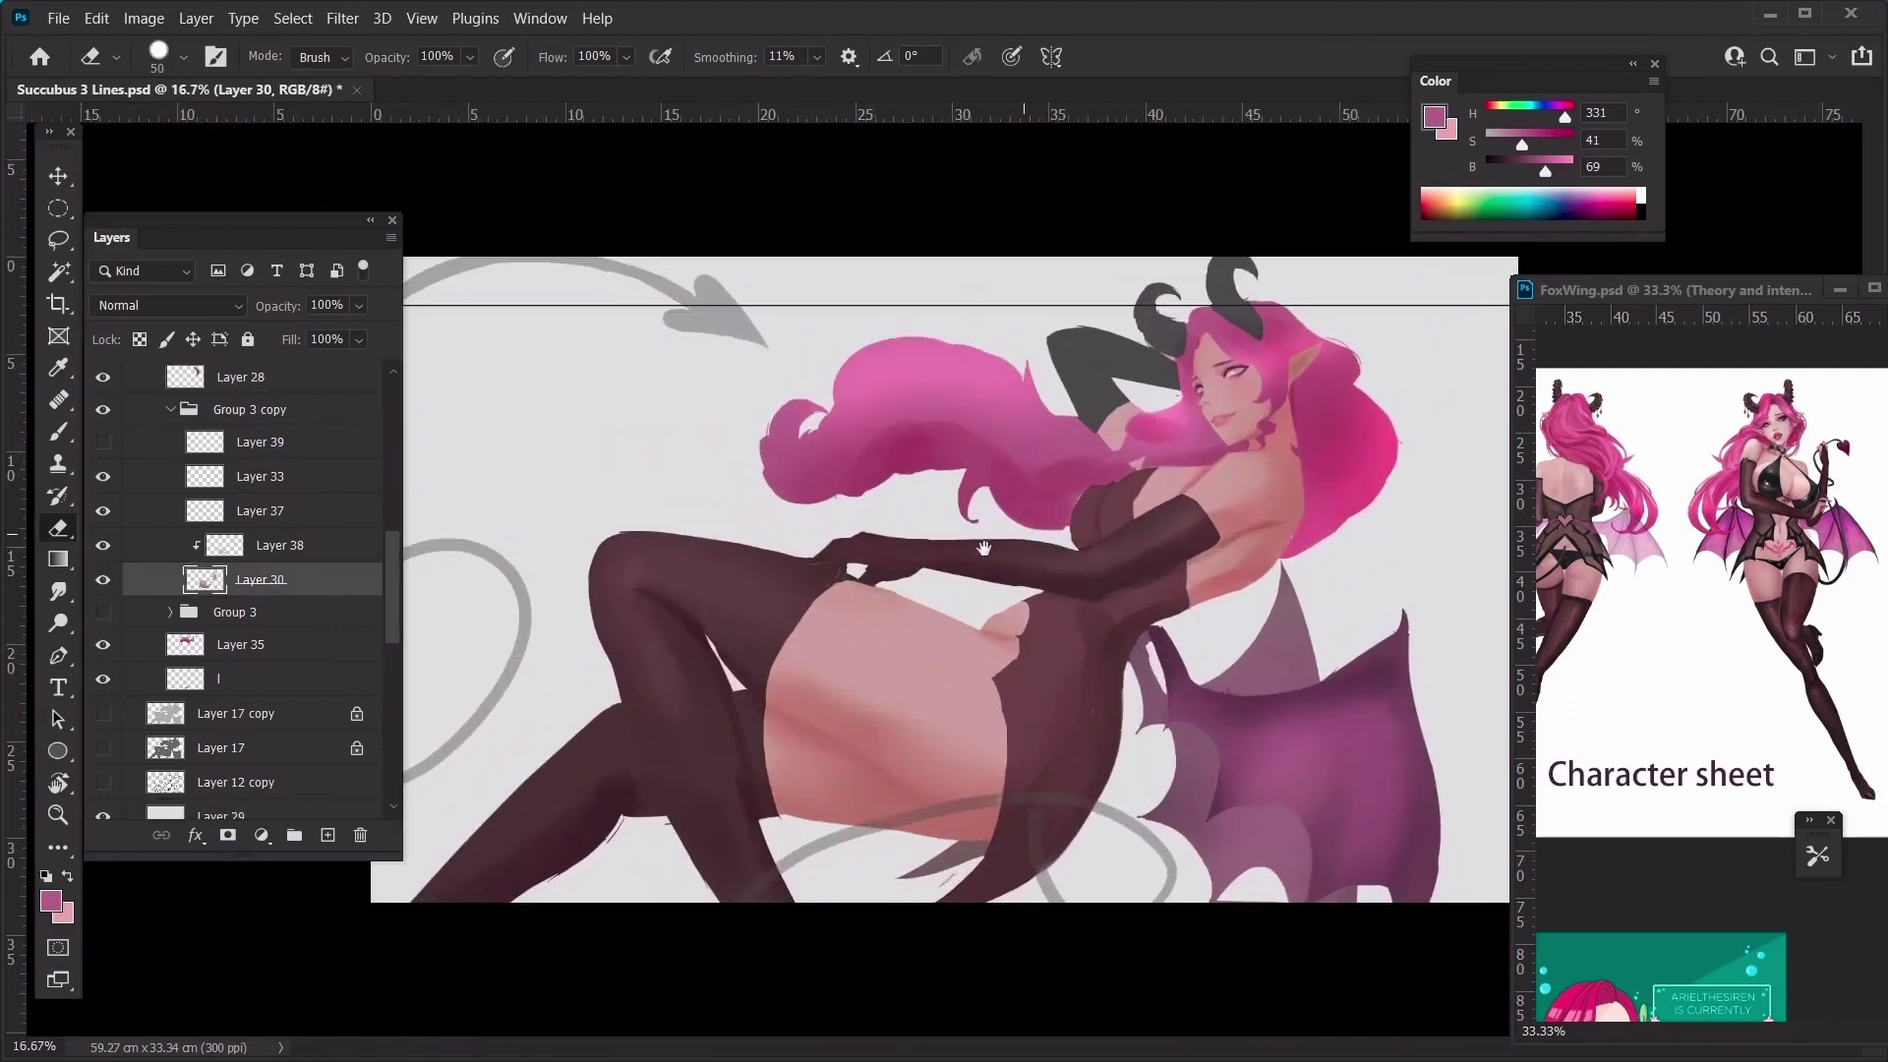
pyautogui.scroll(2, 870, 290)
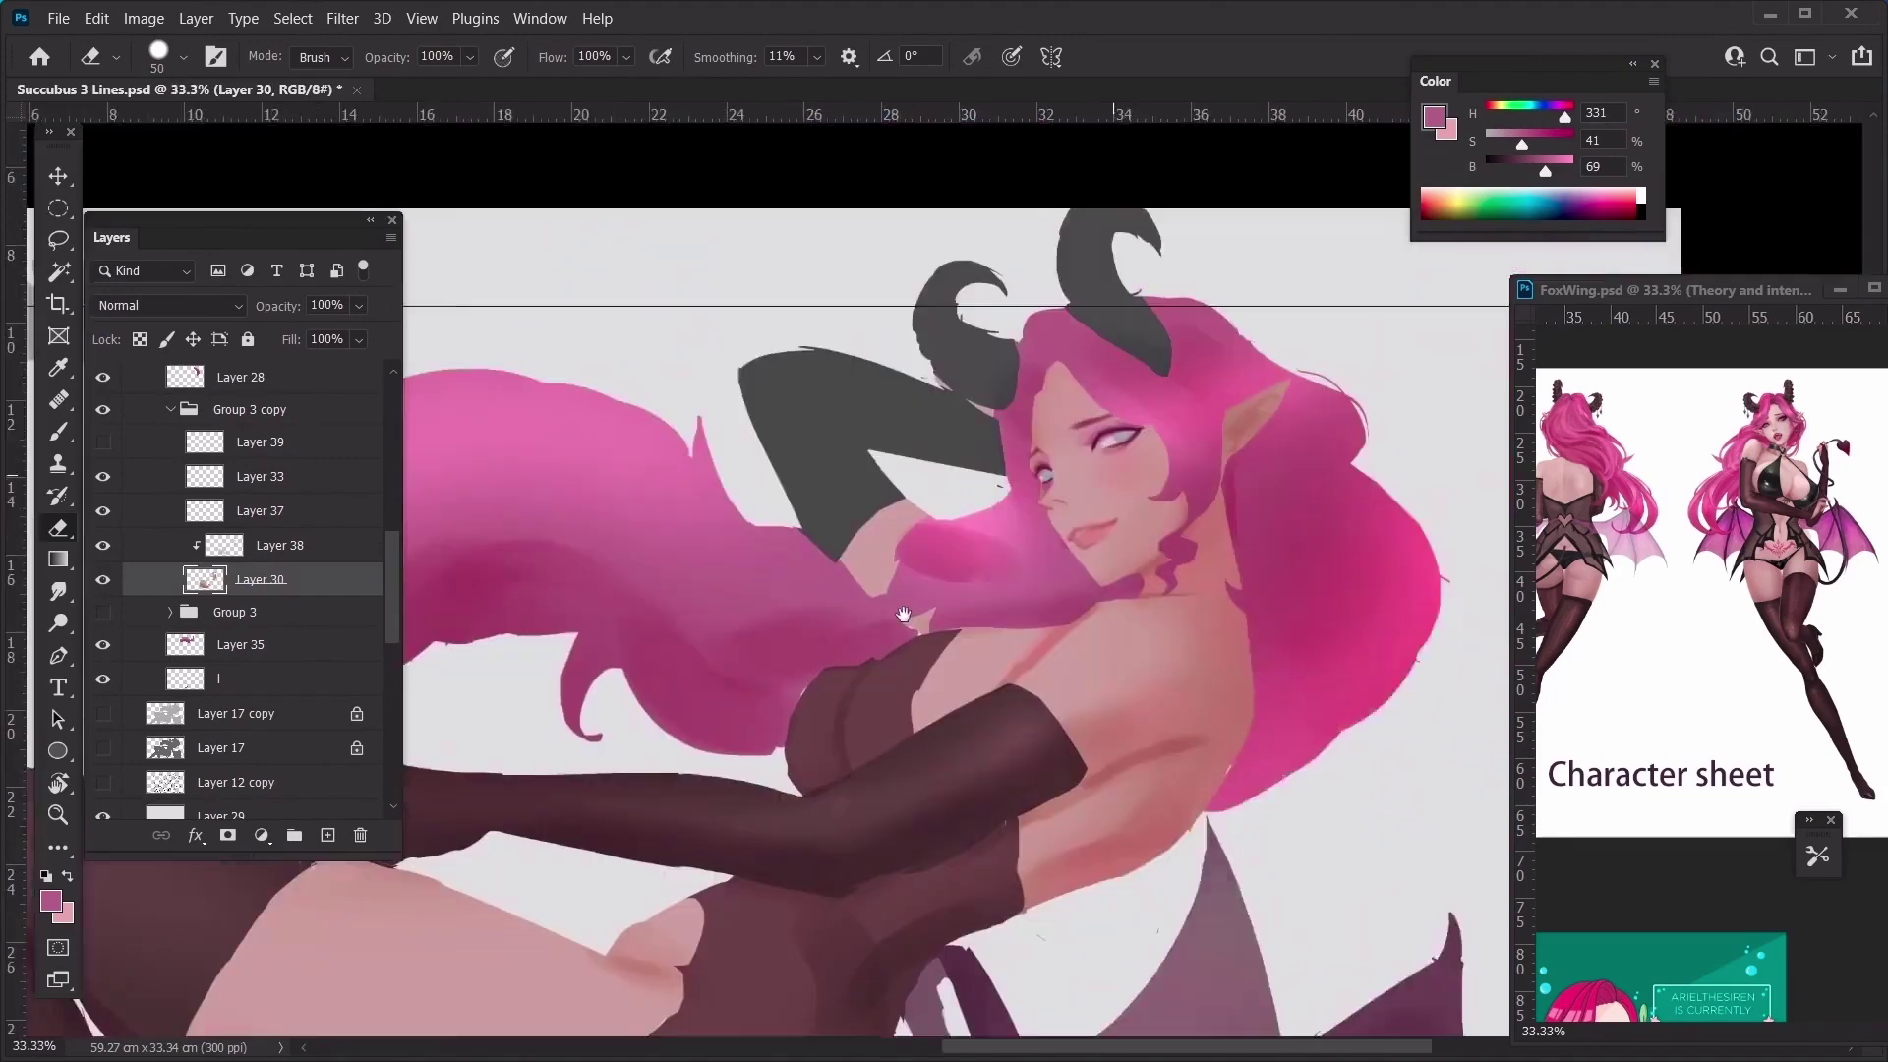
pyautogui.scroll(3, 909, 556)
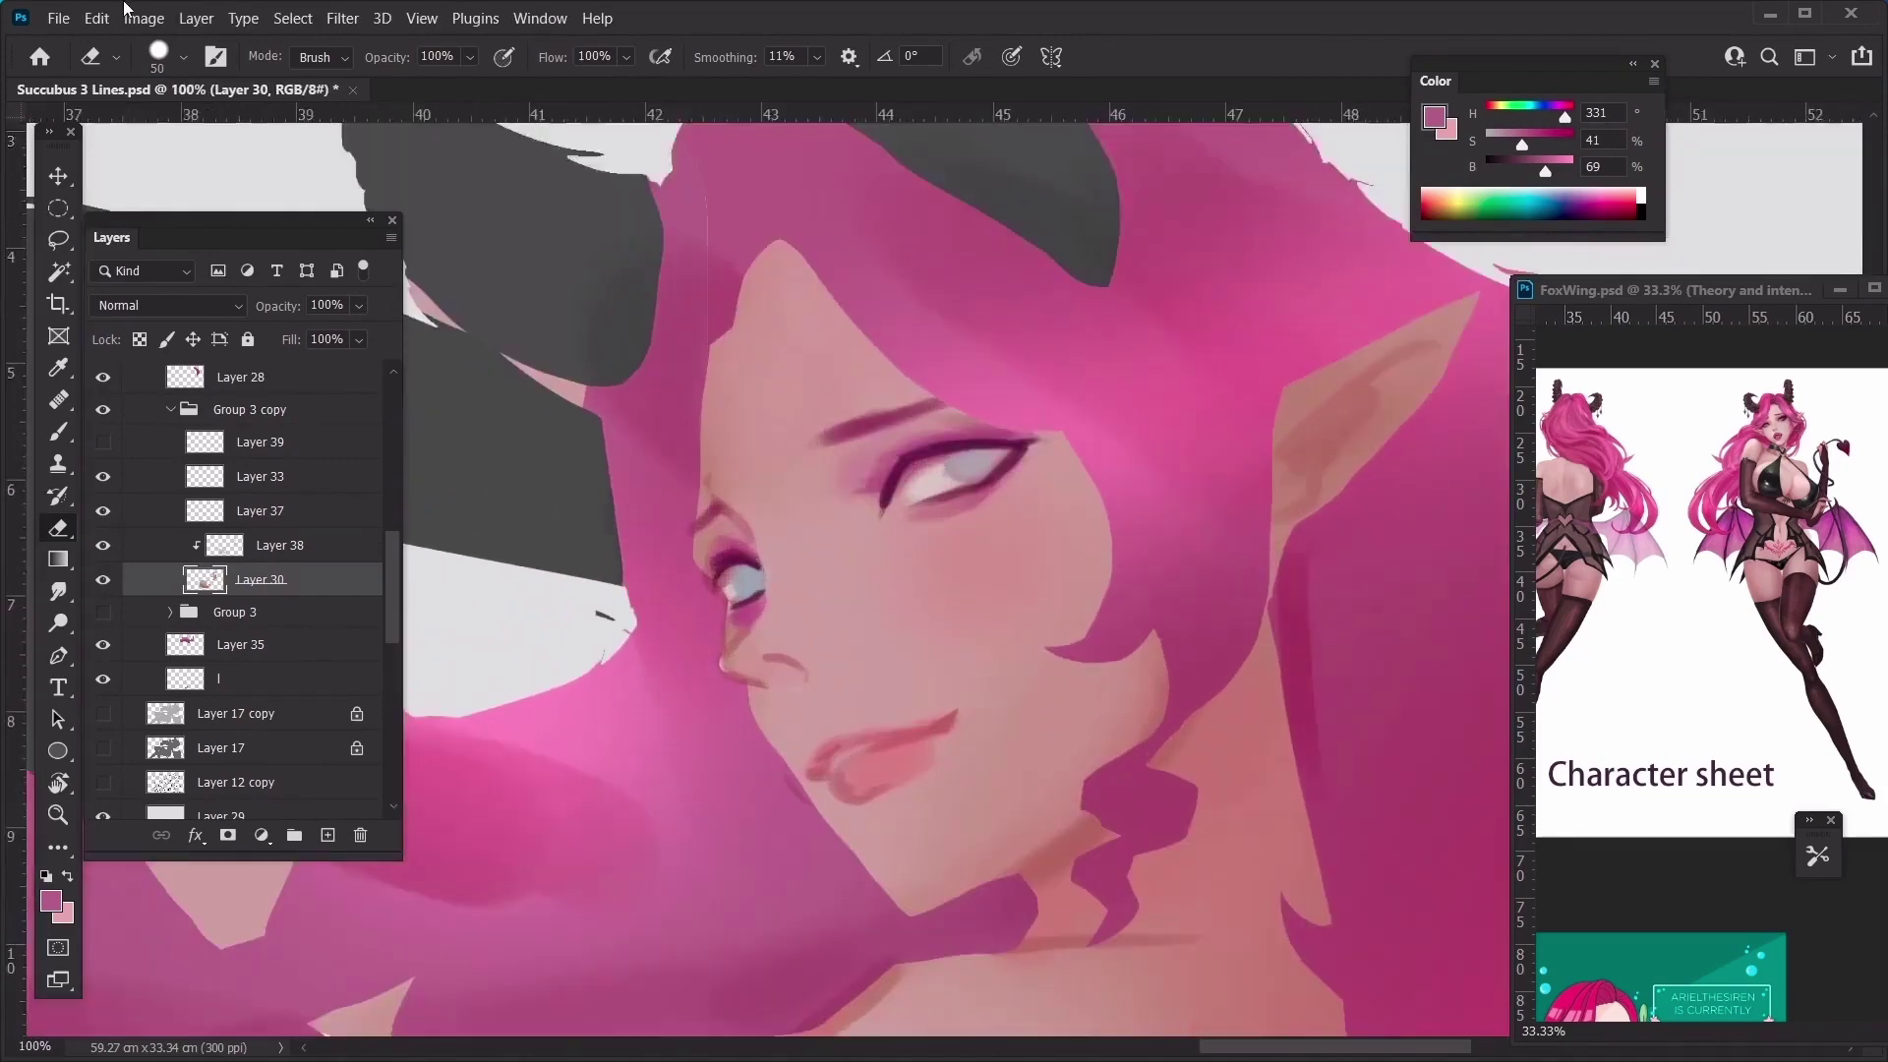
pyautogui.keyDown('ctrl'); pyautogui.click(948, 580); pyautogui.keyUp('ctrl')
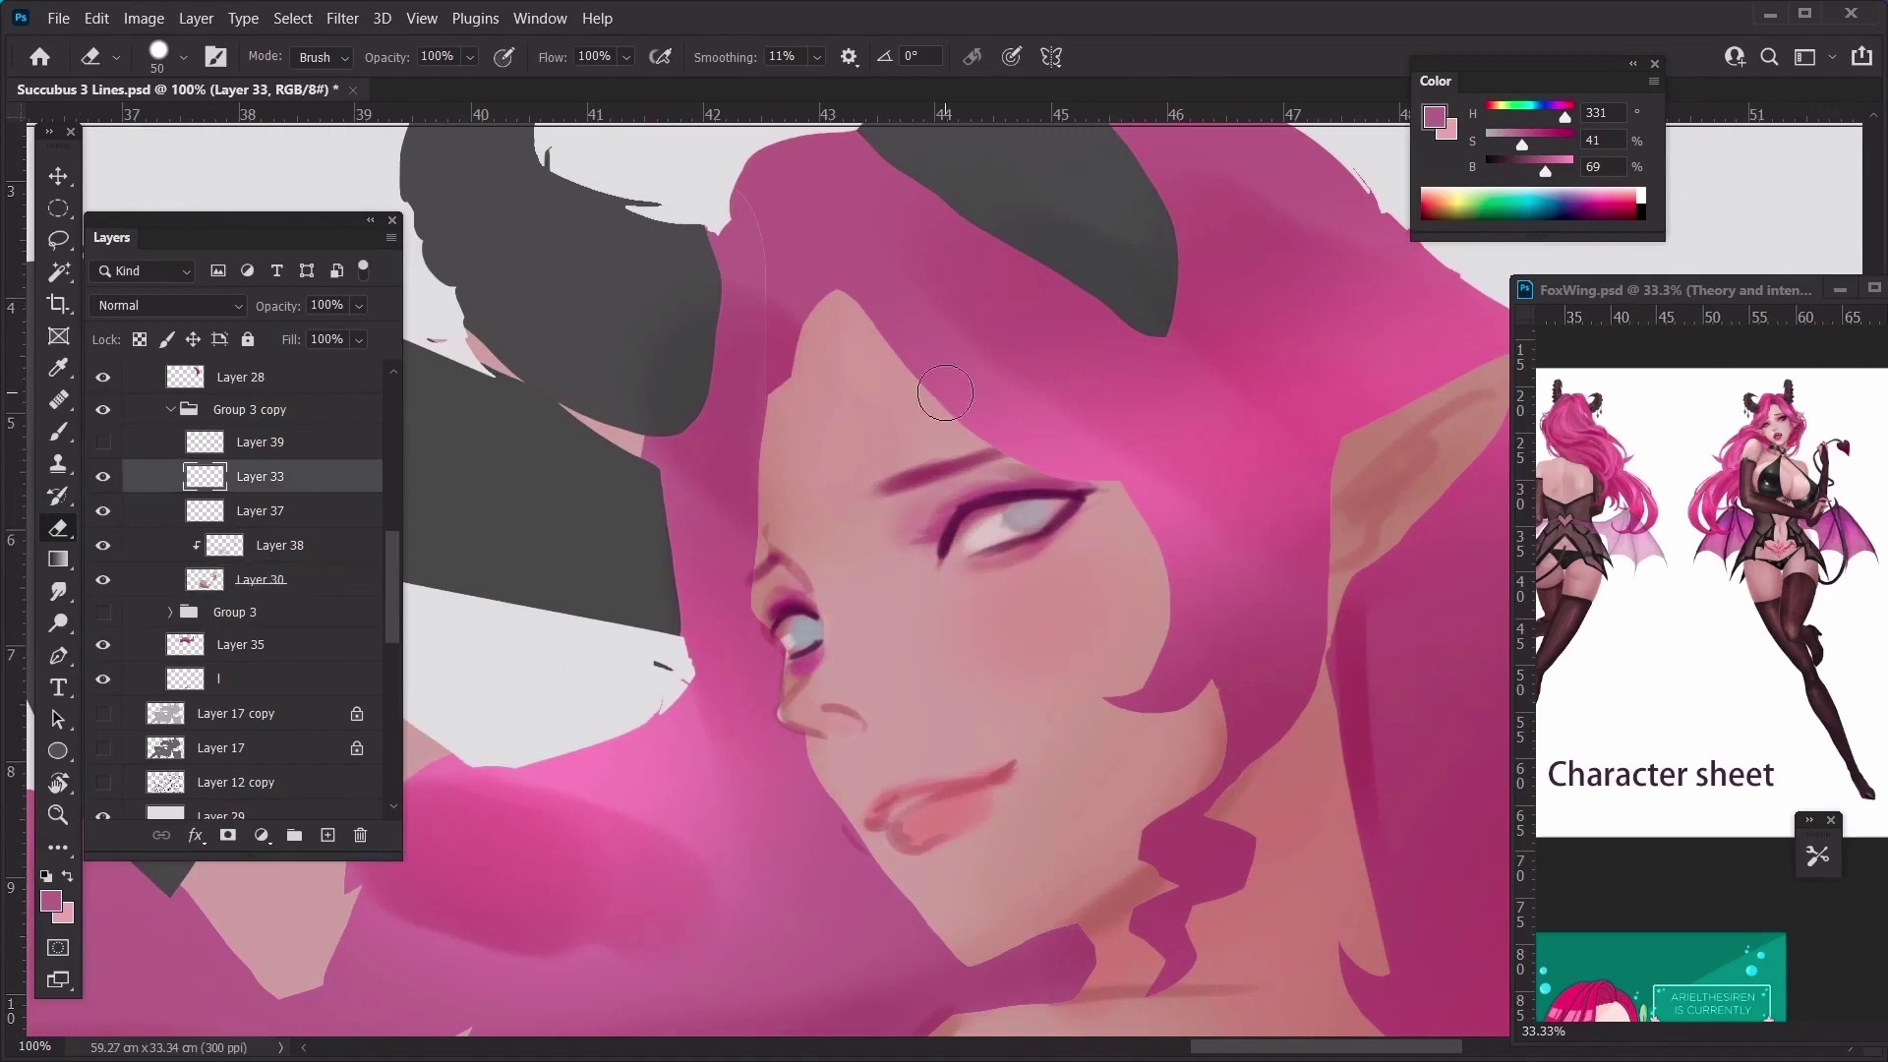
pyautogui.click(103, 478)
pyautogui.click(103, 478)
pyautogui.press('b')
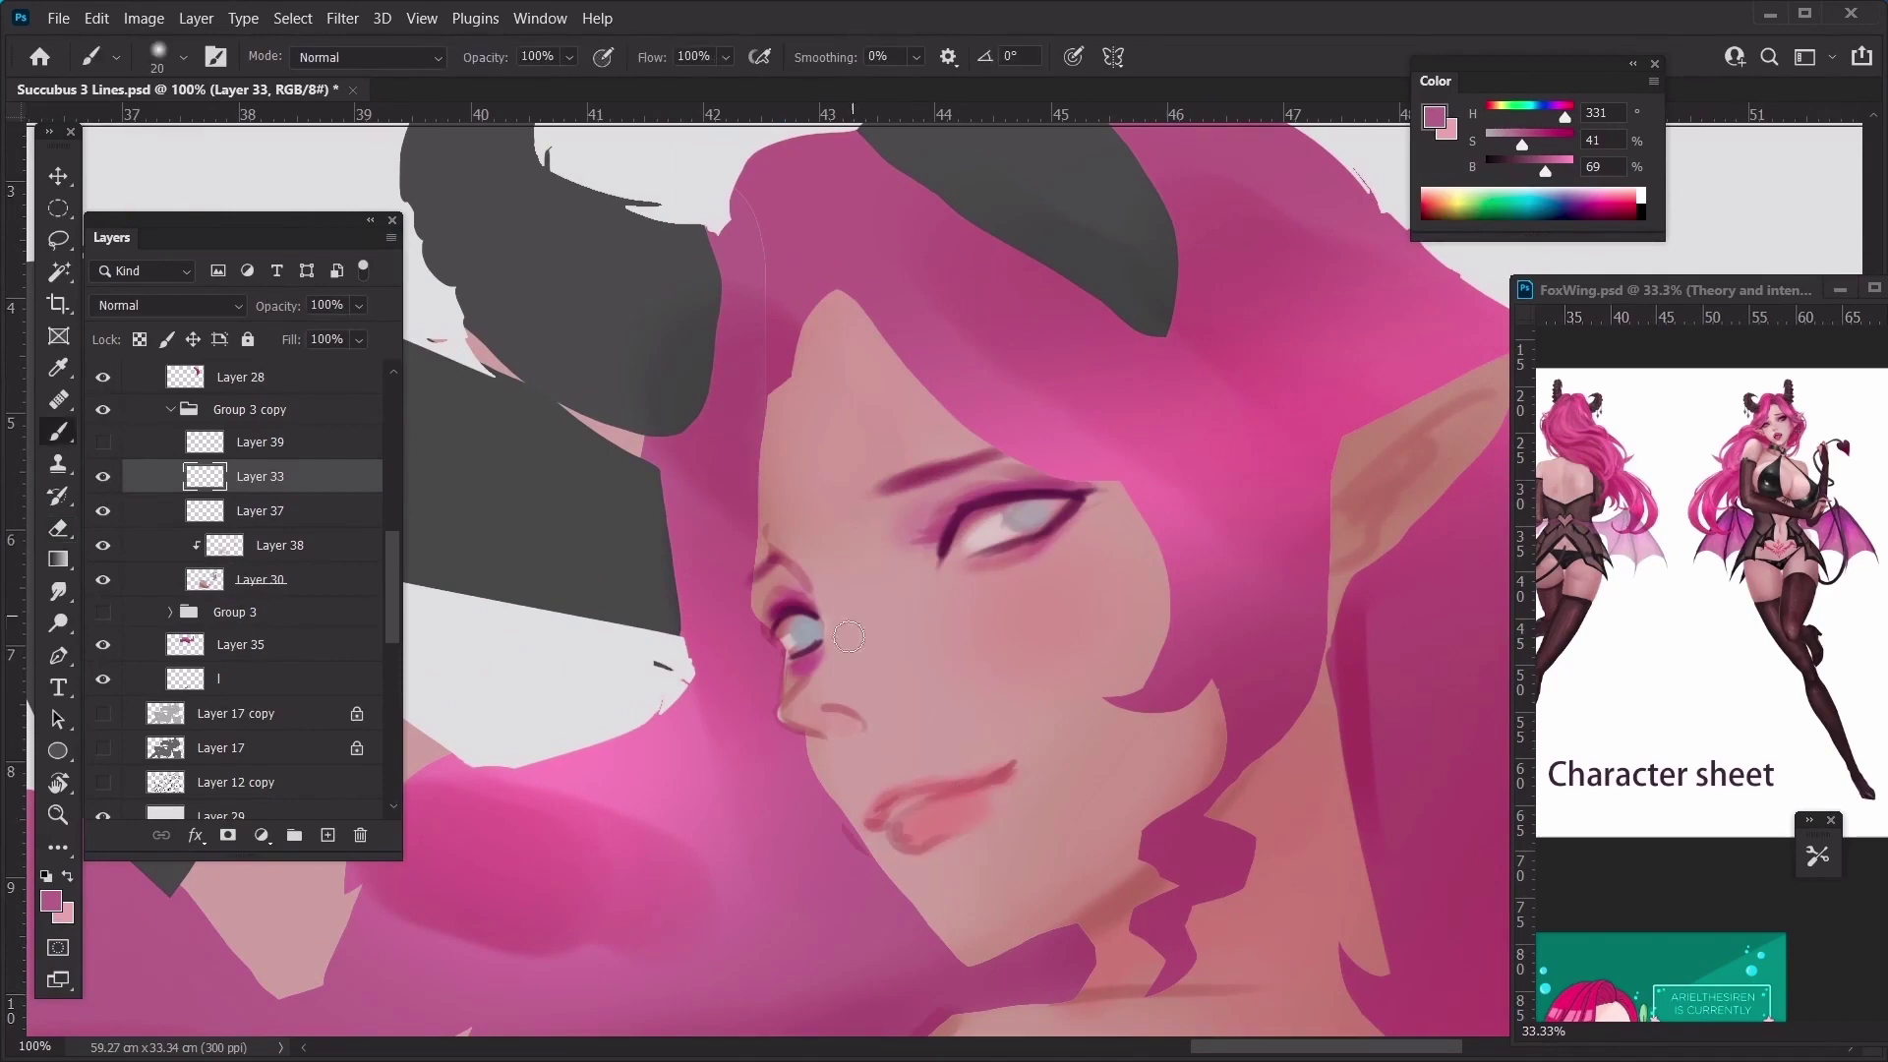
pyautogui.press('[')
pyautogui.keyDown('alt'); pyautogui.click(1002, 505); pyautogui.keyUp('alt')
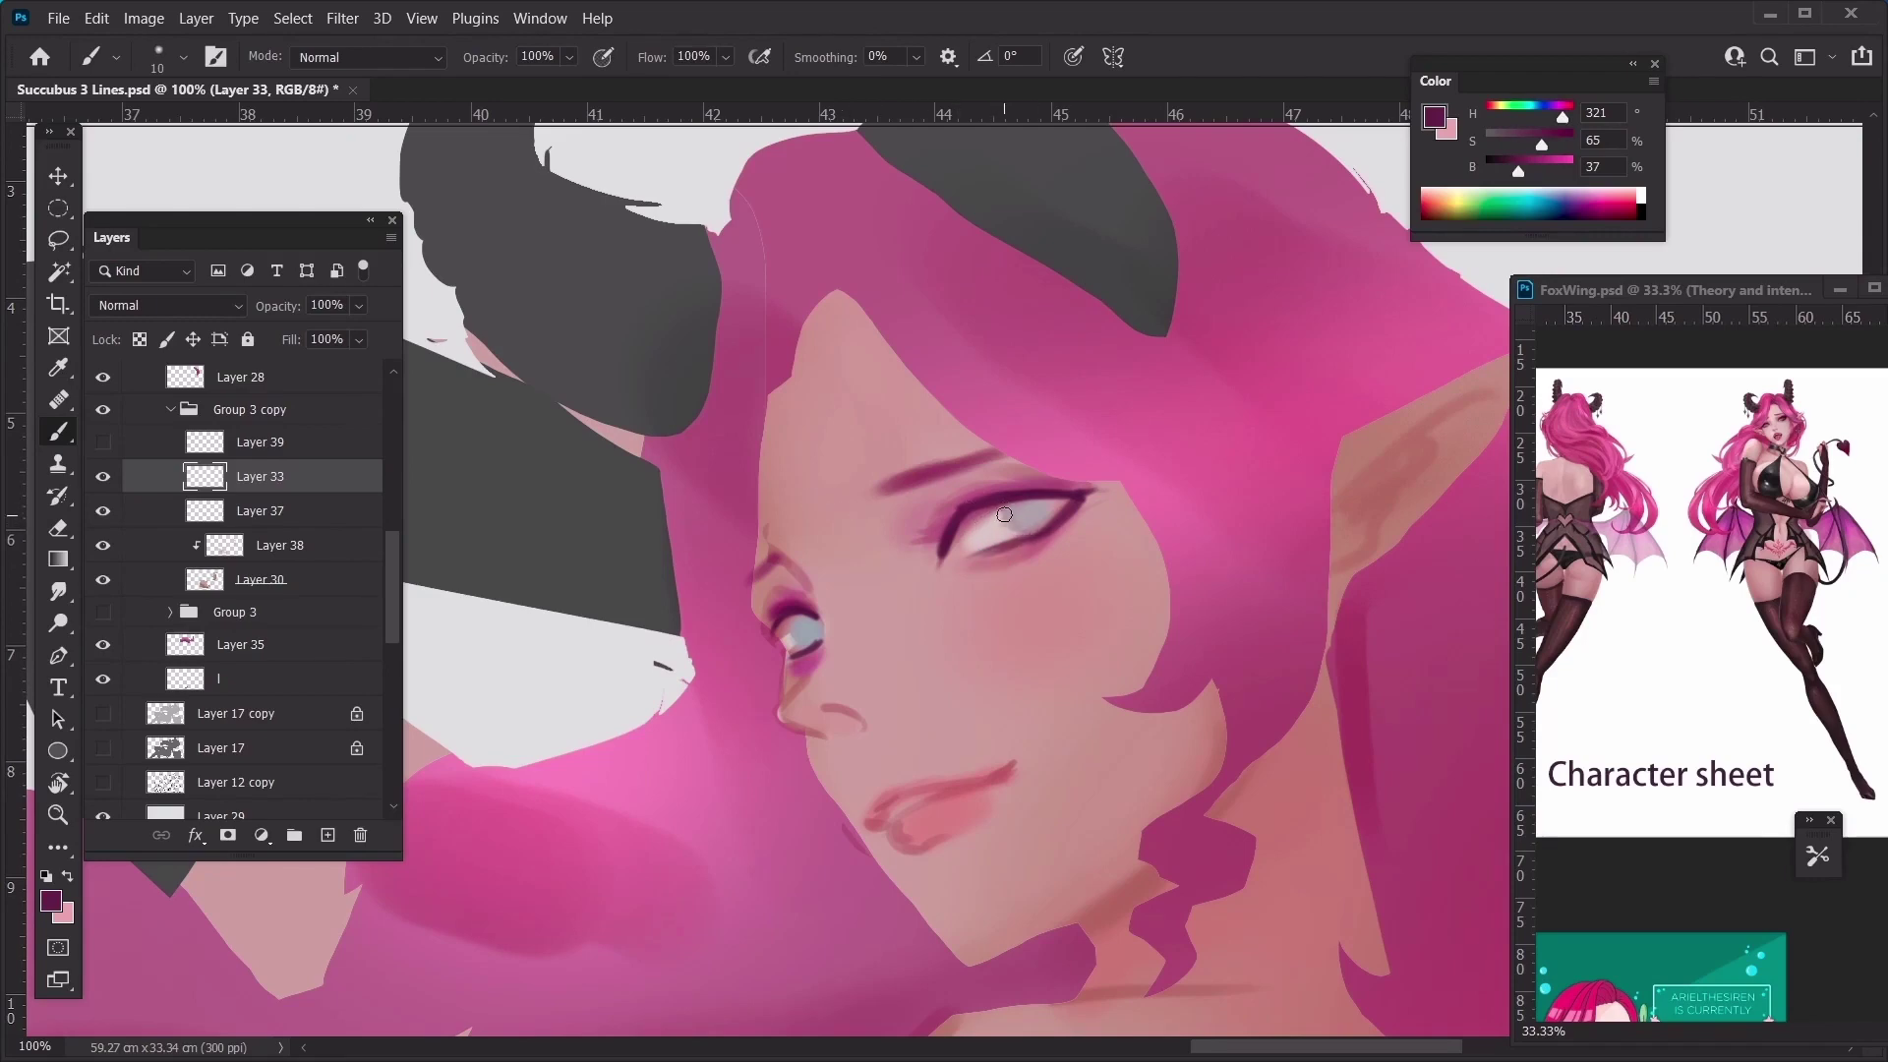
# Refine the near eye's upper lid with the Hard Round 300 1 brush reduced to 10 px, and enlarge the brush to 20 px
pyautogui.click(184, 59)
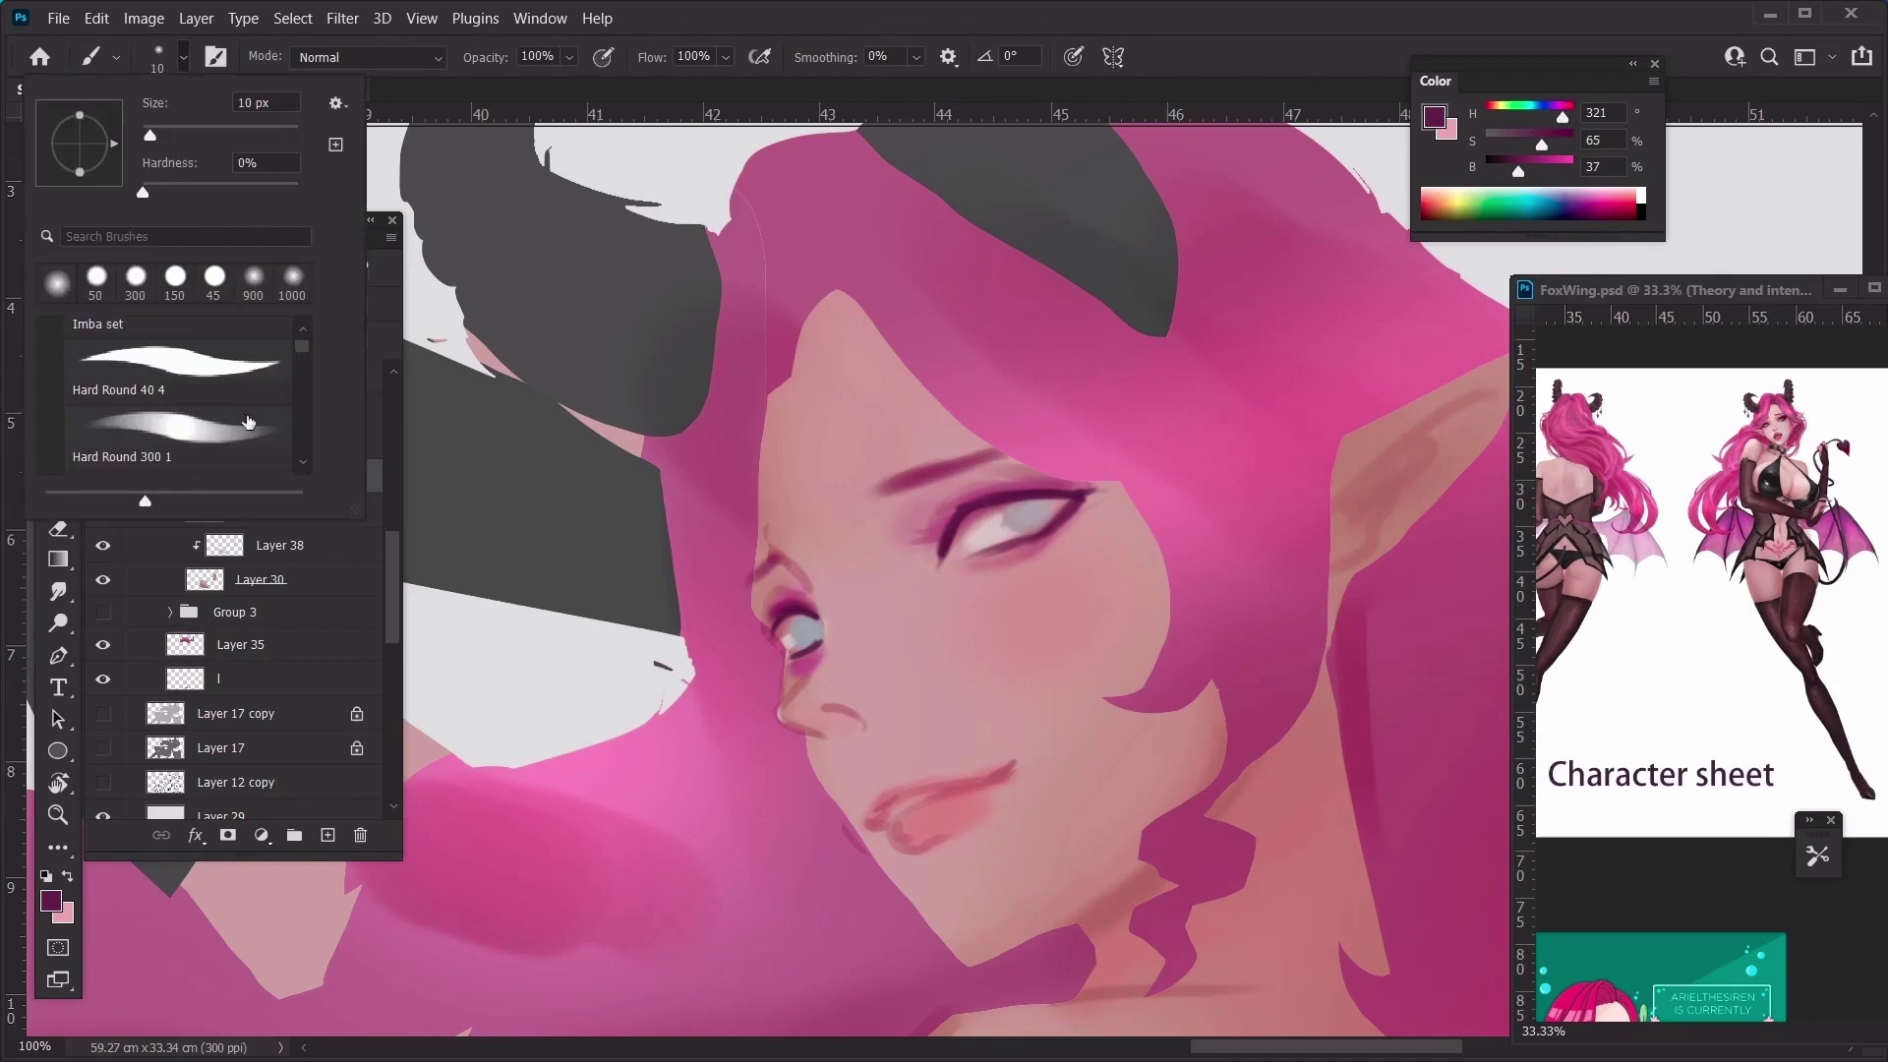
pyautogui.click(197, 432)
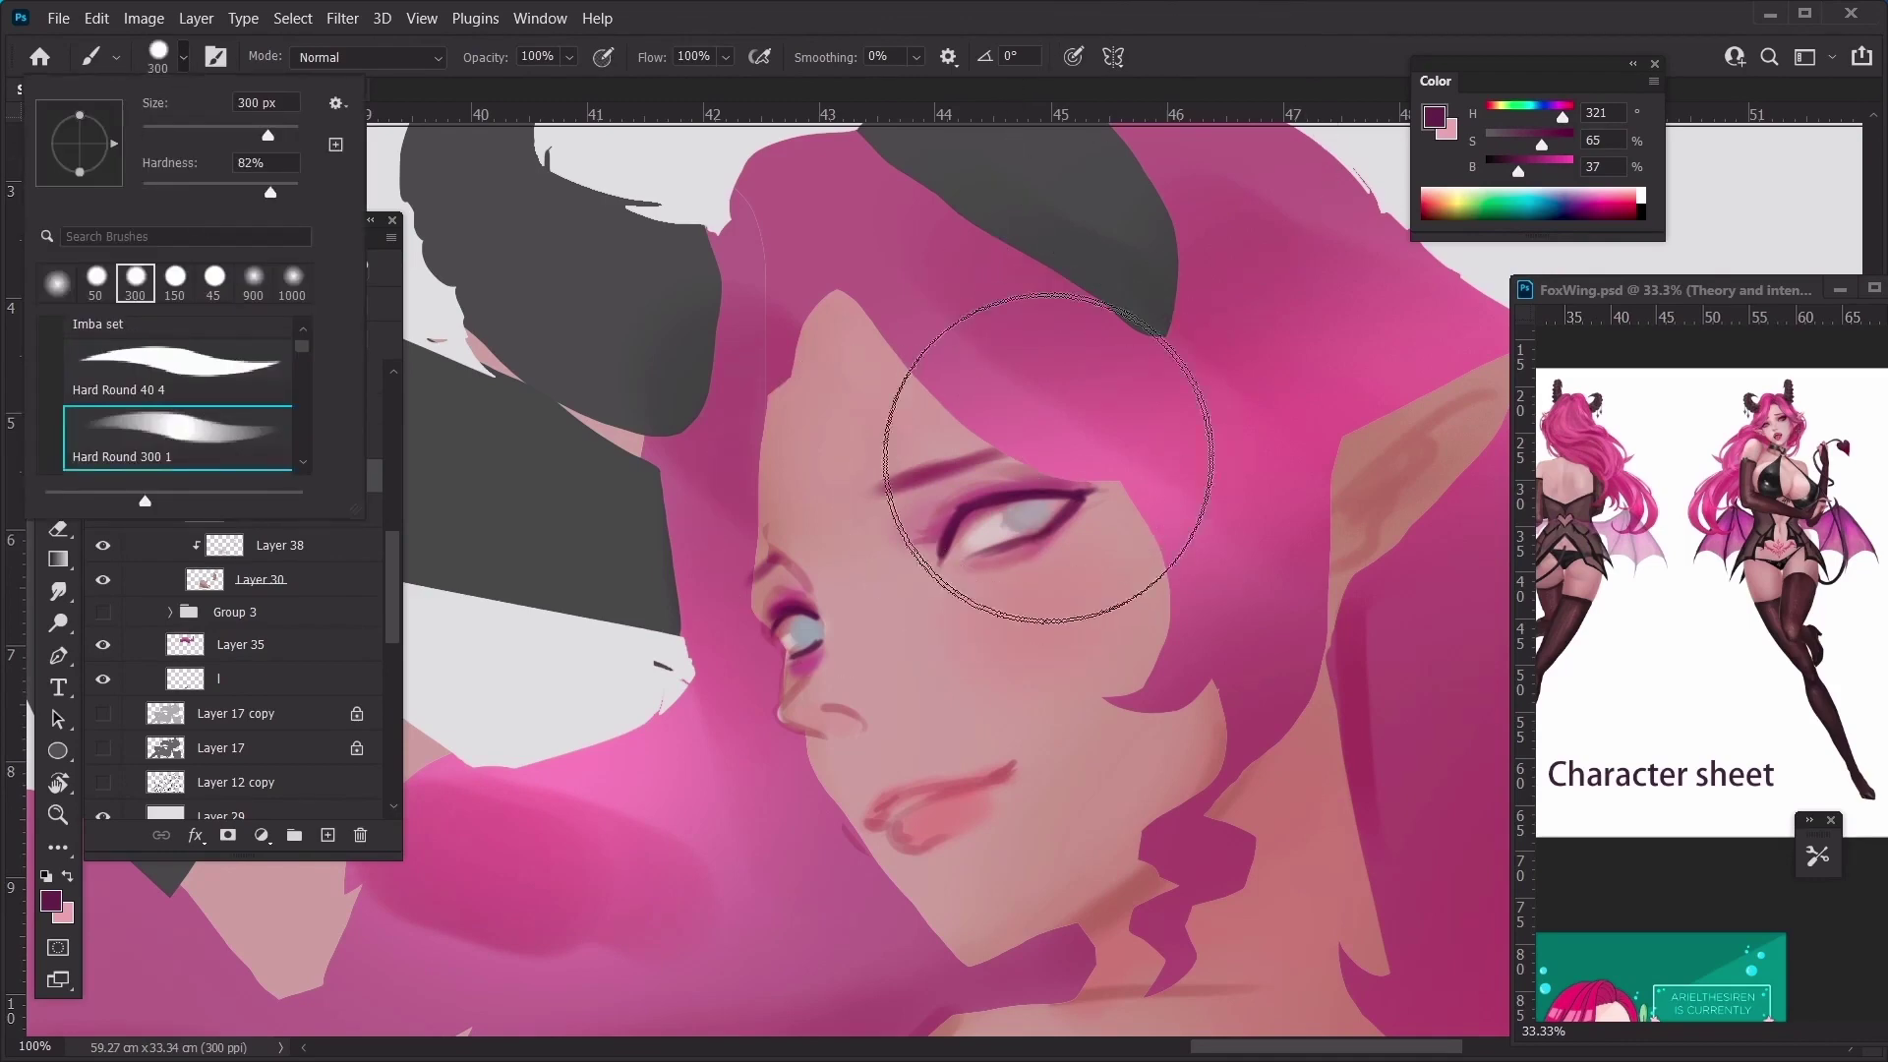
pyautogui.click(975, 507)
pyautogui.press('[')
pyautogui.press('[')
pyautogui.press('[')
pyautogui.press('[')
pyautogui.press('[')
pyautogui.press('[')
pyautogui.press('[')
pyautogui.press('[')
pyautogui.press('[')
pyautogui.press('[')
pyautogui.press('[')
pyautogui.press('[')
pyautogui.press('[')
pyautogui.press('[')
pyautogui.press('[')
pyautogui.press('[')
pyautogui.press('[')
pyautogui.press('[')
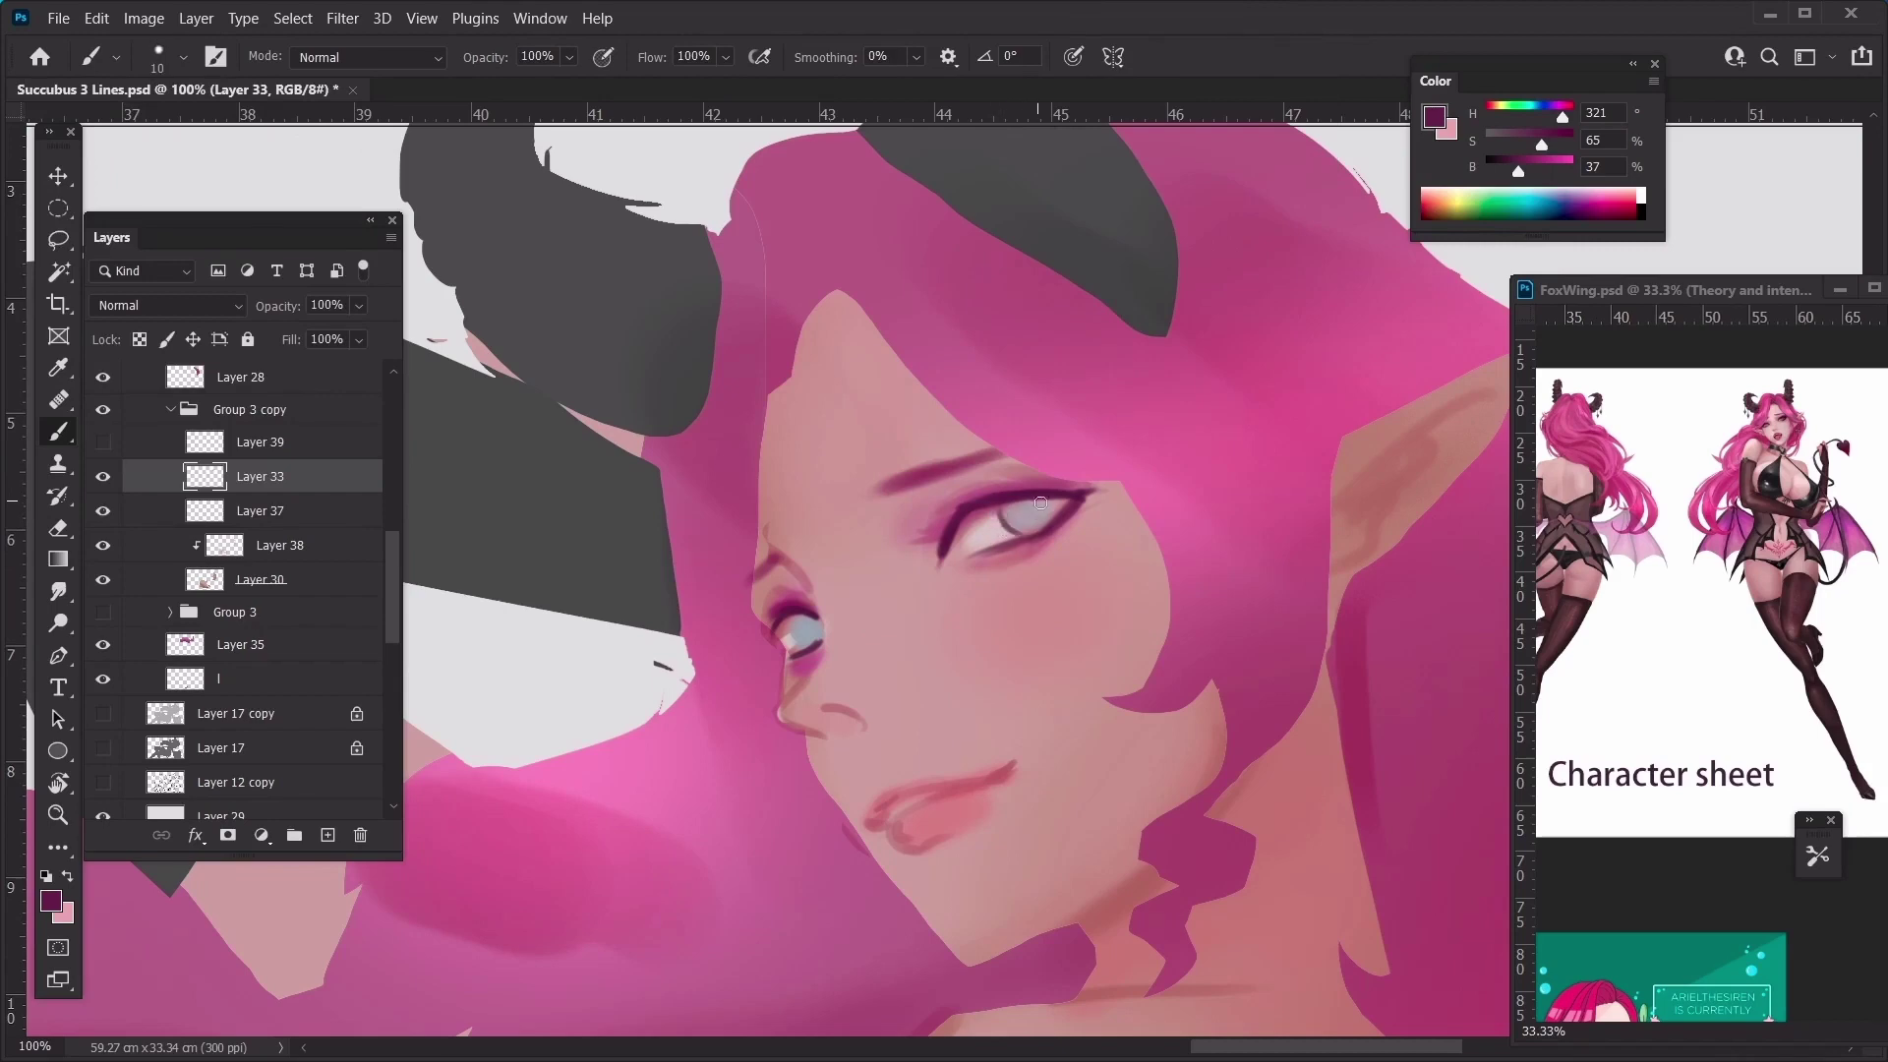
pyautogui.press(']')
pyautogui.press(']')
# Enlarge the FoxWing.psd character reference to 200% and center it on the face
pyautogui.moveTo(1672, 586); pyautogui.dragTo(1617, 704)
pyautogui.hotkey('ctrl', '+')
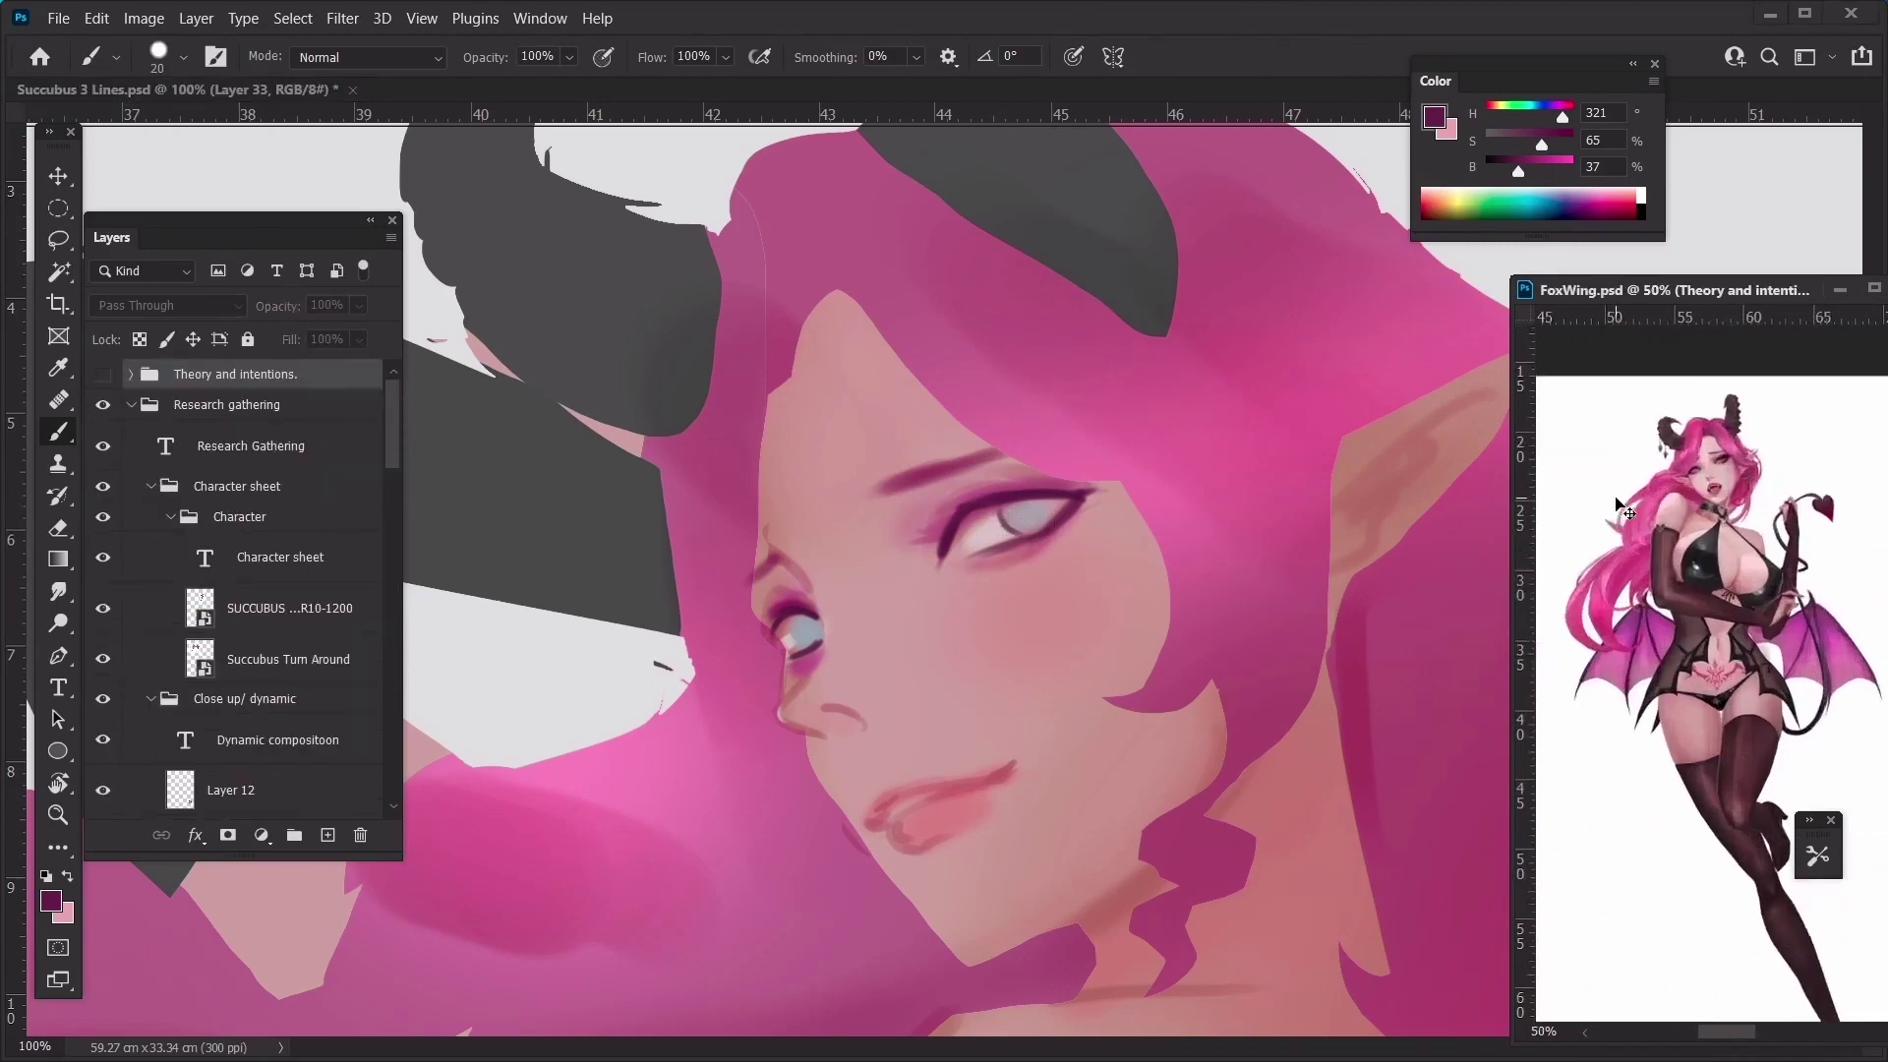
pyautogui.hotkey('ctrl', '+')
pyautogui.hotkey('ctrl', '+')
pyautogui.hotkey('ctrl', '+')
pyautogui.moveTo(1639, 564); pyautogui.dragTo(1678, 770)
pyautogui.moveTo(1652, 413); pyautogui.dragTo(1665, 643)
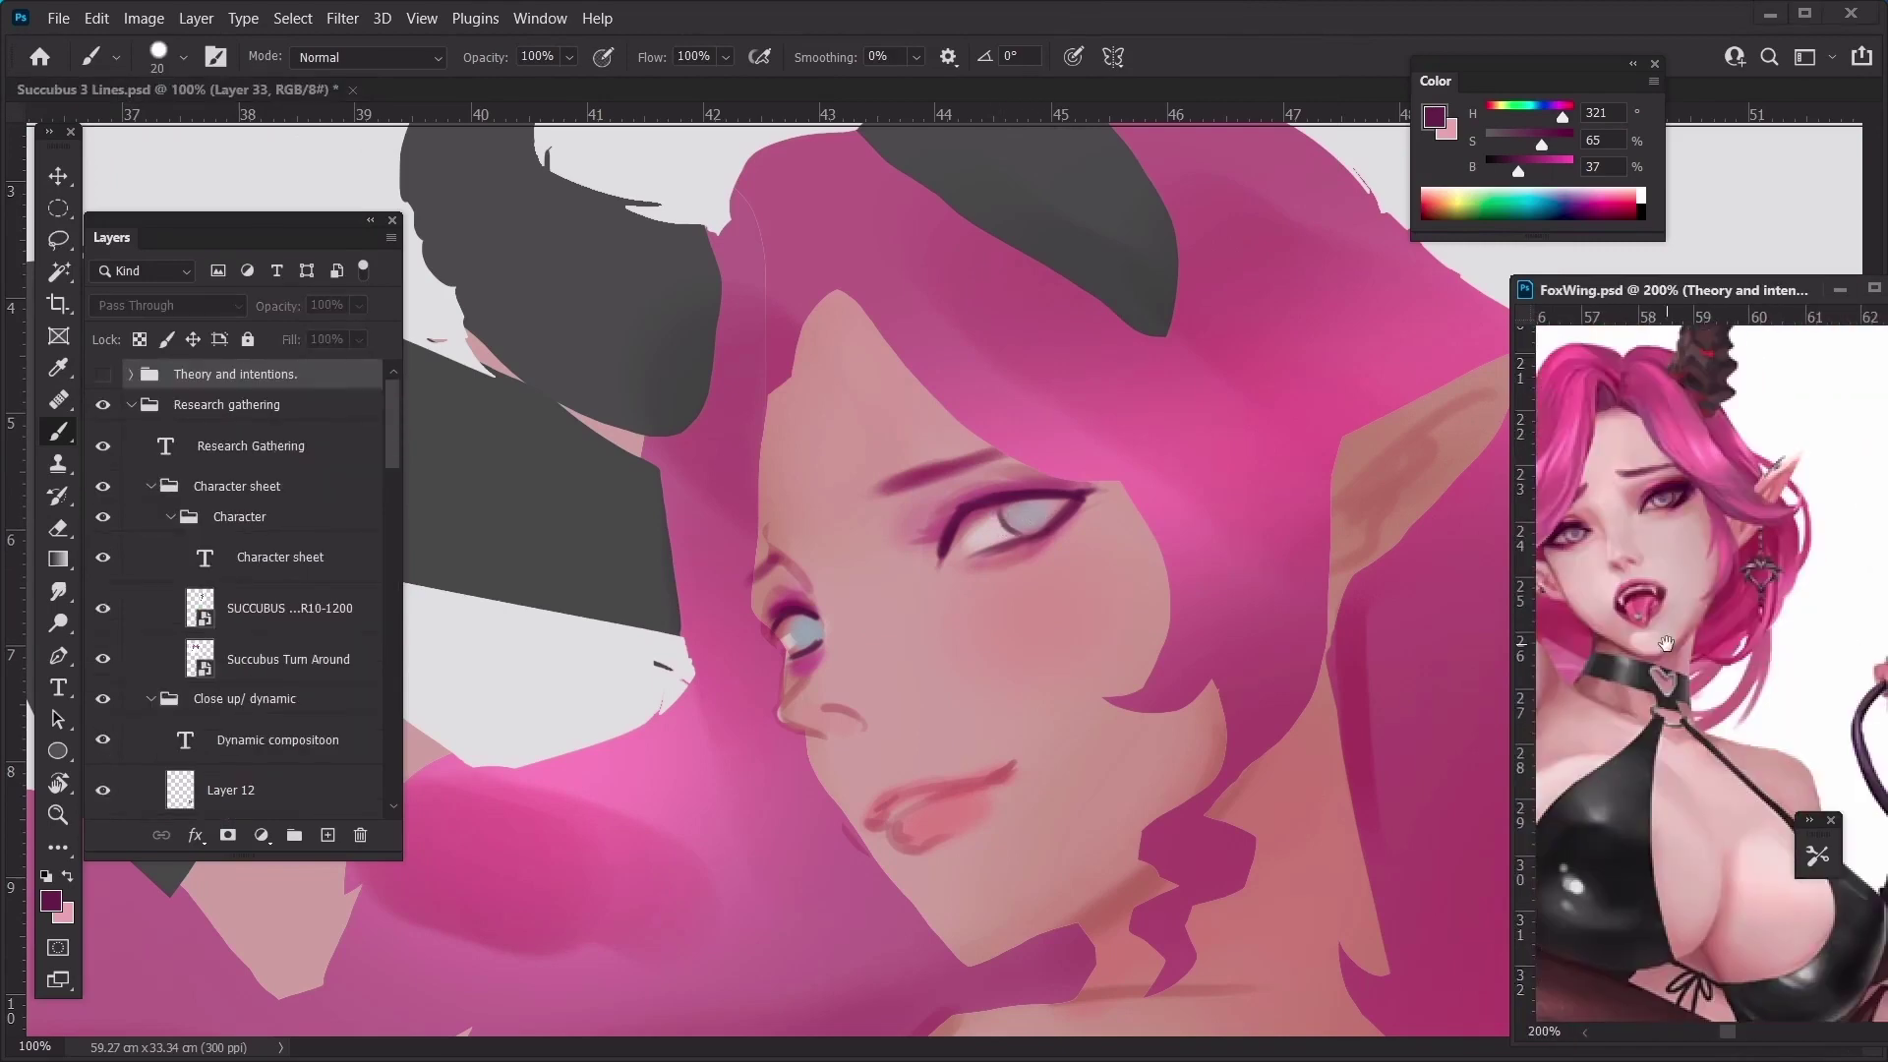
# Tint the near eye's iris on Layer 33 in Succubus 3 Lines.psd with muted purple-grey (H 281, S 13, B 62) using a 30 px soft brush
pyautogui.click(1028, 518)
pyautogui.keyDown('alt'); pyautogui.click(1023, 521); pyautogui.keyUp('alt')
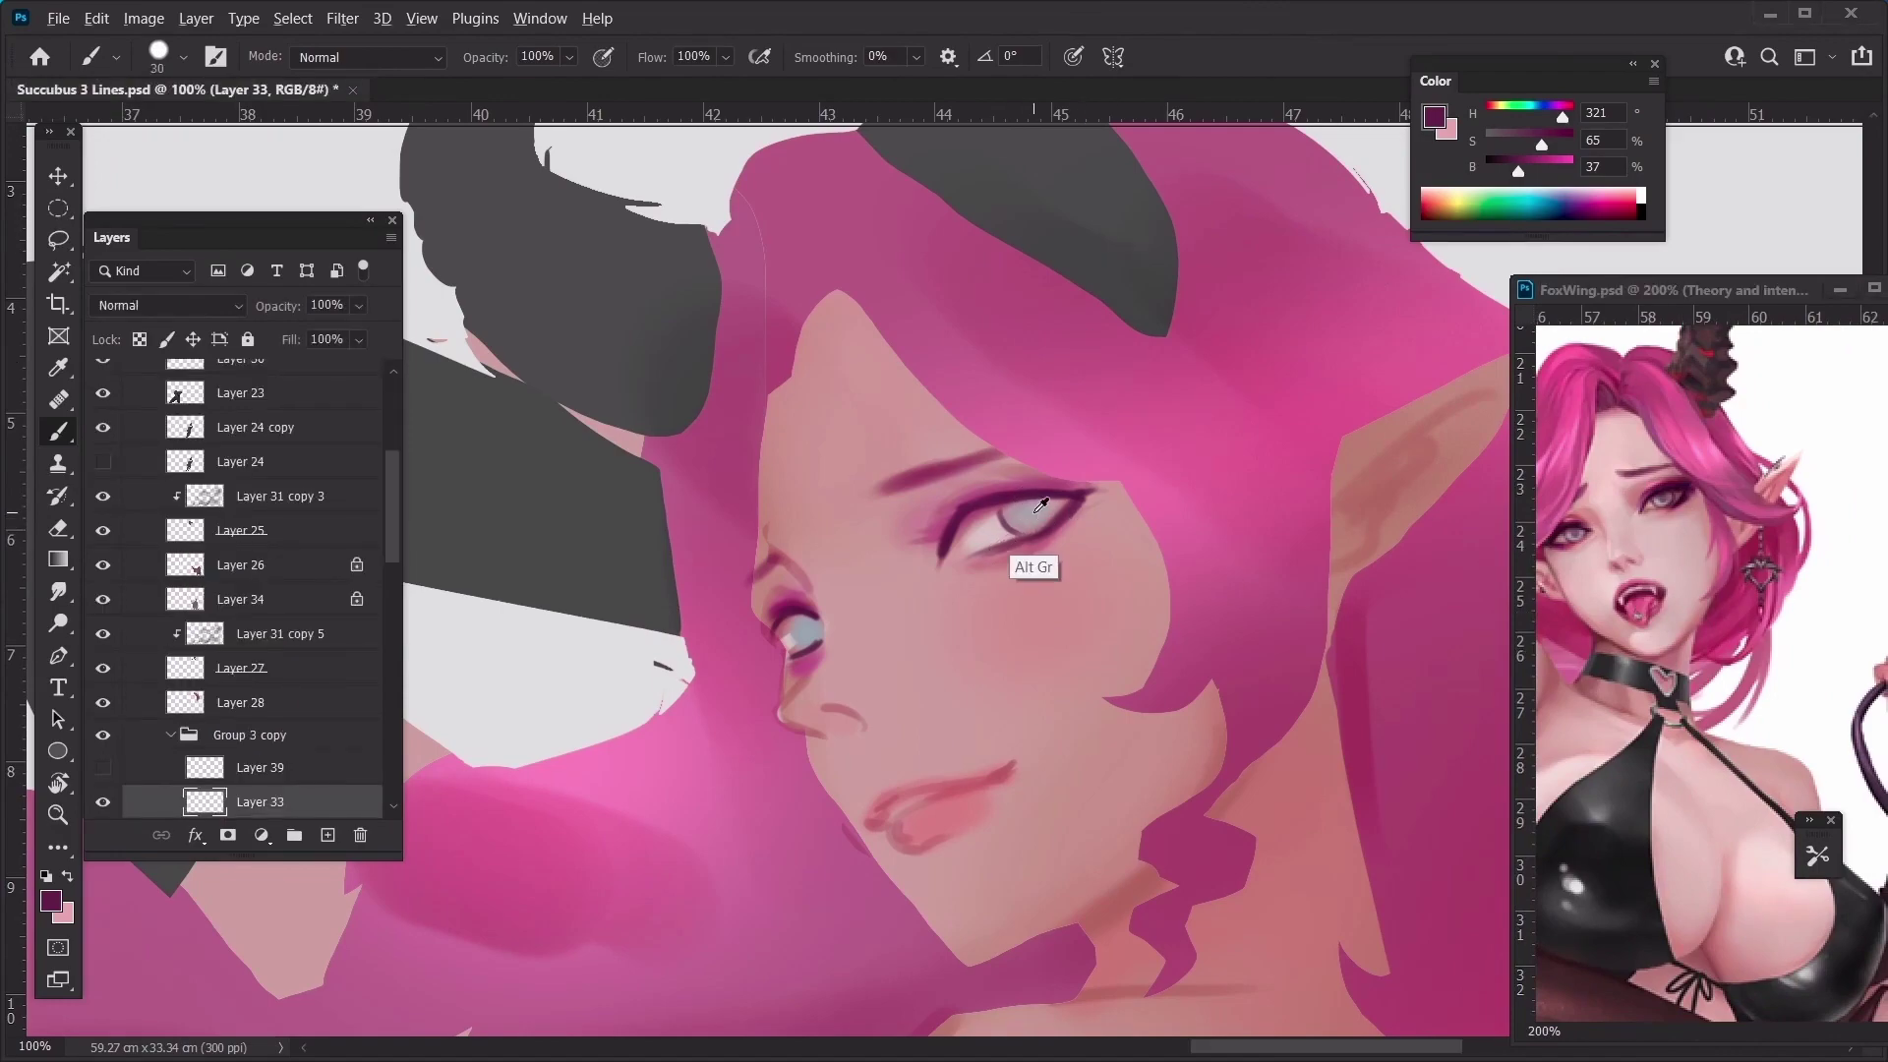
pyautogui.moveTo(1023, 520); pyautogui.dragTo(856, 508)
pyautogui.keyDown('alt'); pyautogui.click(1014, 513); pyautogui.keyUp('alt')
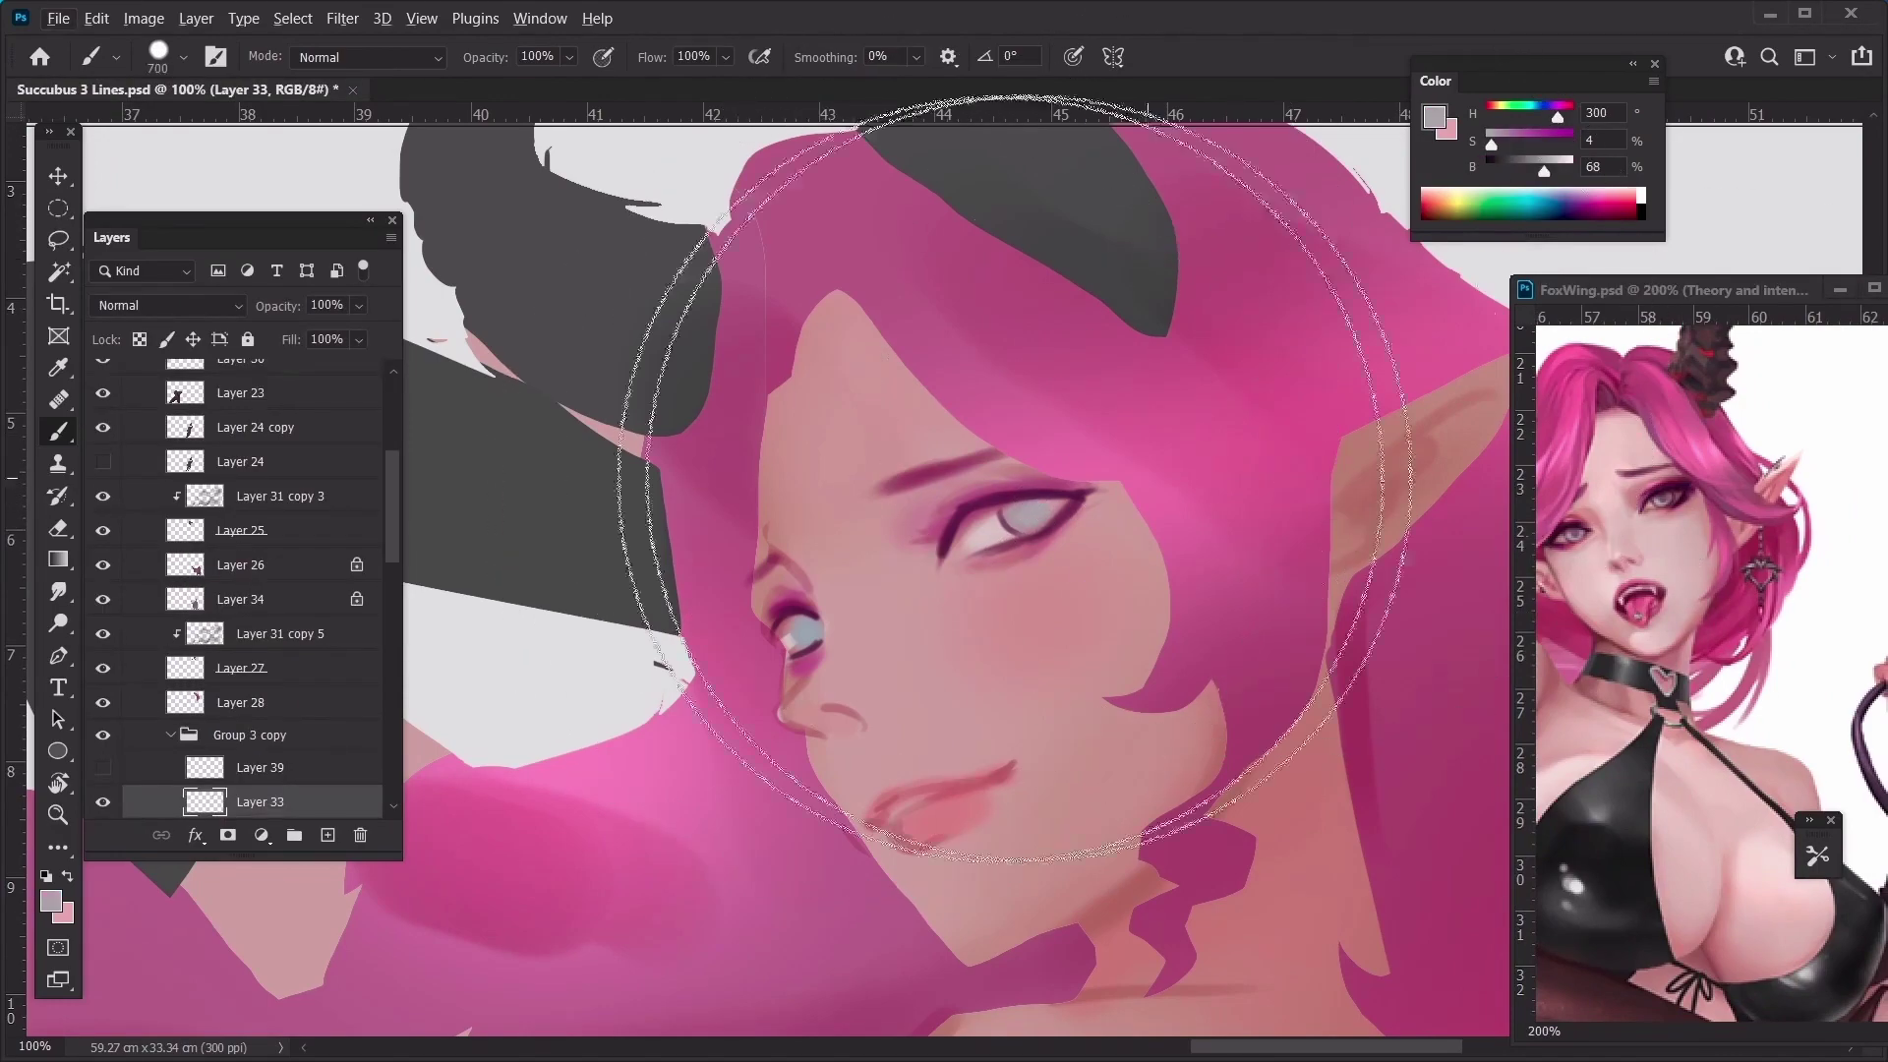
pyautogui.press('[')
pyautogui.hotkey('shift', '[')
pyautogui.hotkey('shift', '[')
pyautogui.hotkey('shift', '[')
pyautogui.press('[')
pyautogui.press('[')
pyautogui.press('[')
pyautogui.press('[')
pyautogui.press('[')
pyautogui.press('[')
pyautogui.press('[')
pyautogui.press('[')
pyautogui.press('[')
pyautogui.press('[')
pyautogui.press('[')
pyautogui.press('[')
pyautogui.press('[')
pyautogui.press('[')
pyautogui.press('[')
pyautogui.press('[')
pyautogui.press('[')
pyautogui.press('[')
pyautogui.press('[')
pyautogui.moveTo(1035, 512); pyautogui.dragTo(1036, 512)
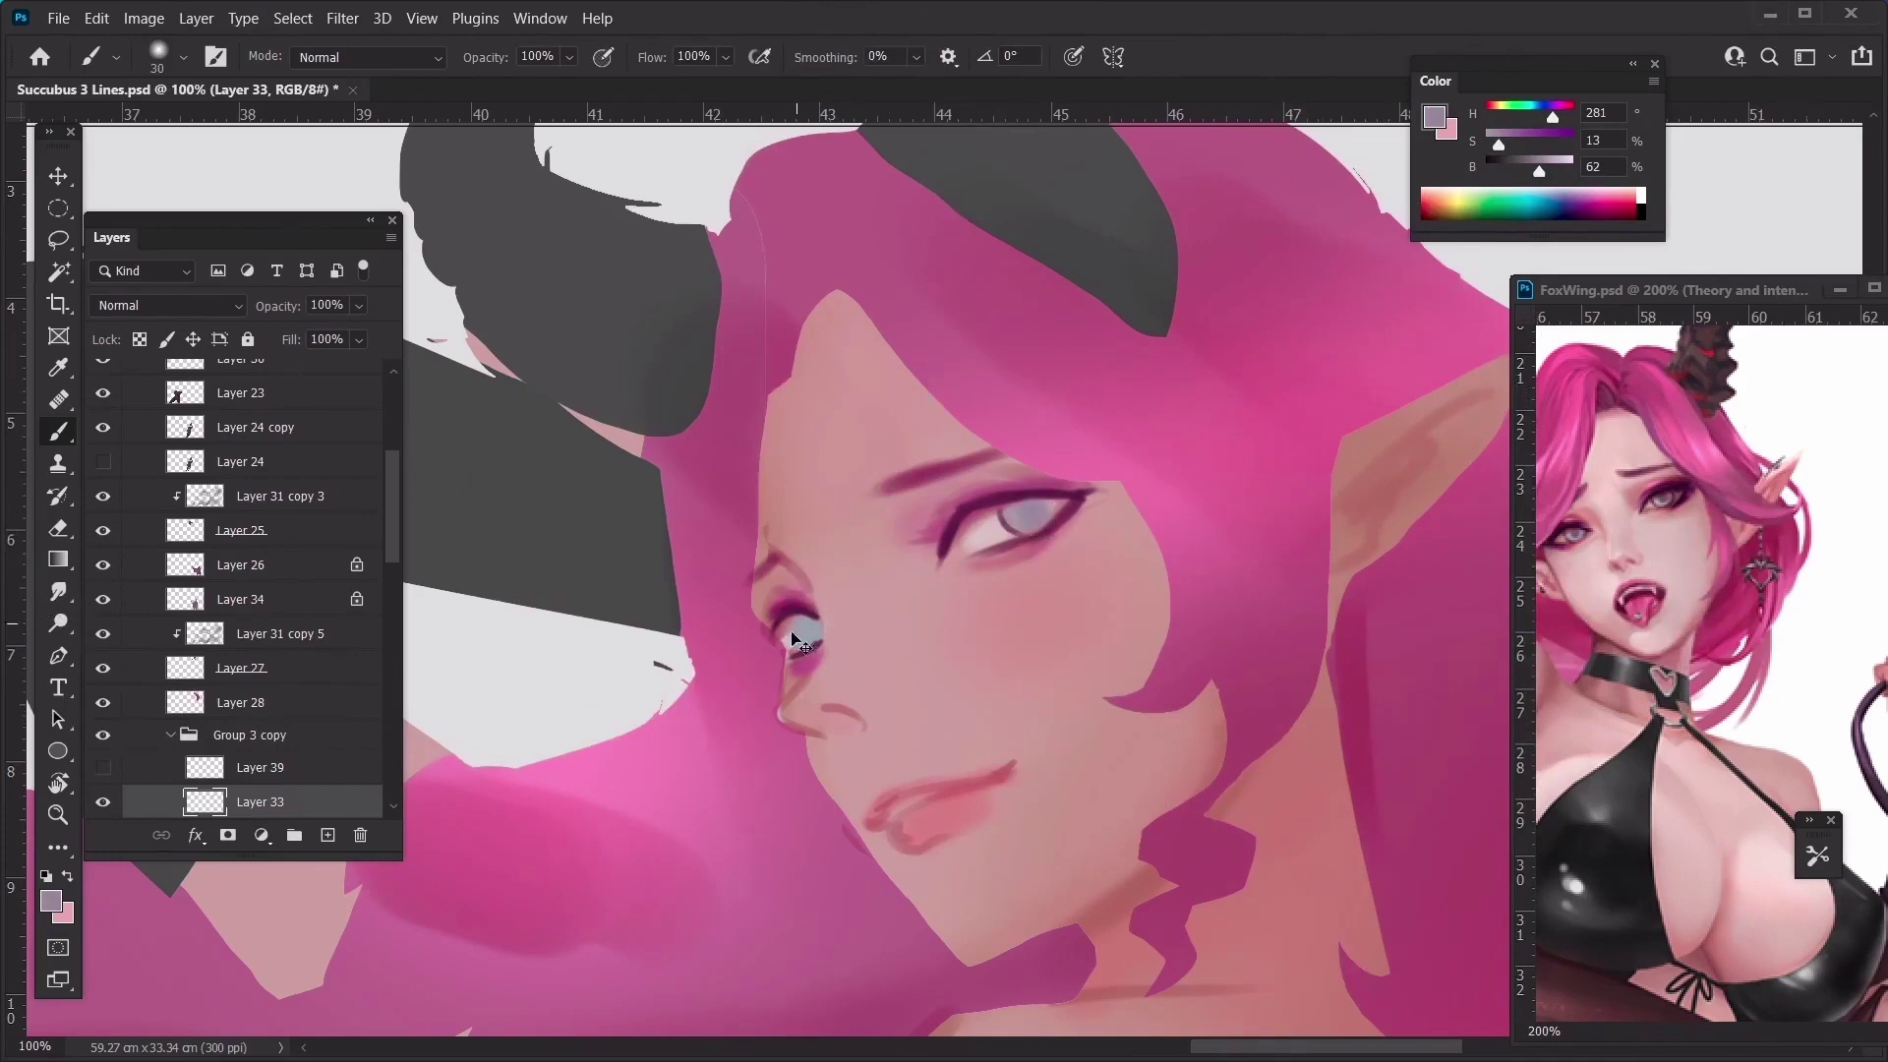
# Darken both irises with muted purple #665270 using a soft brush of about 25 px
pyautogui.press('n')
pyautogui.click(1318, 772)
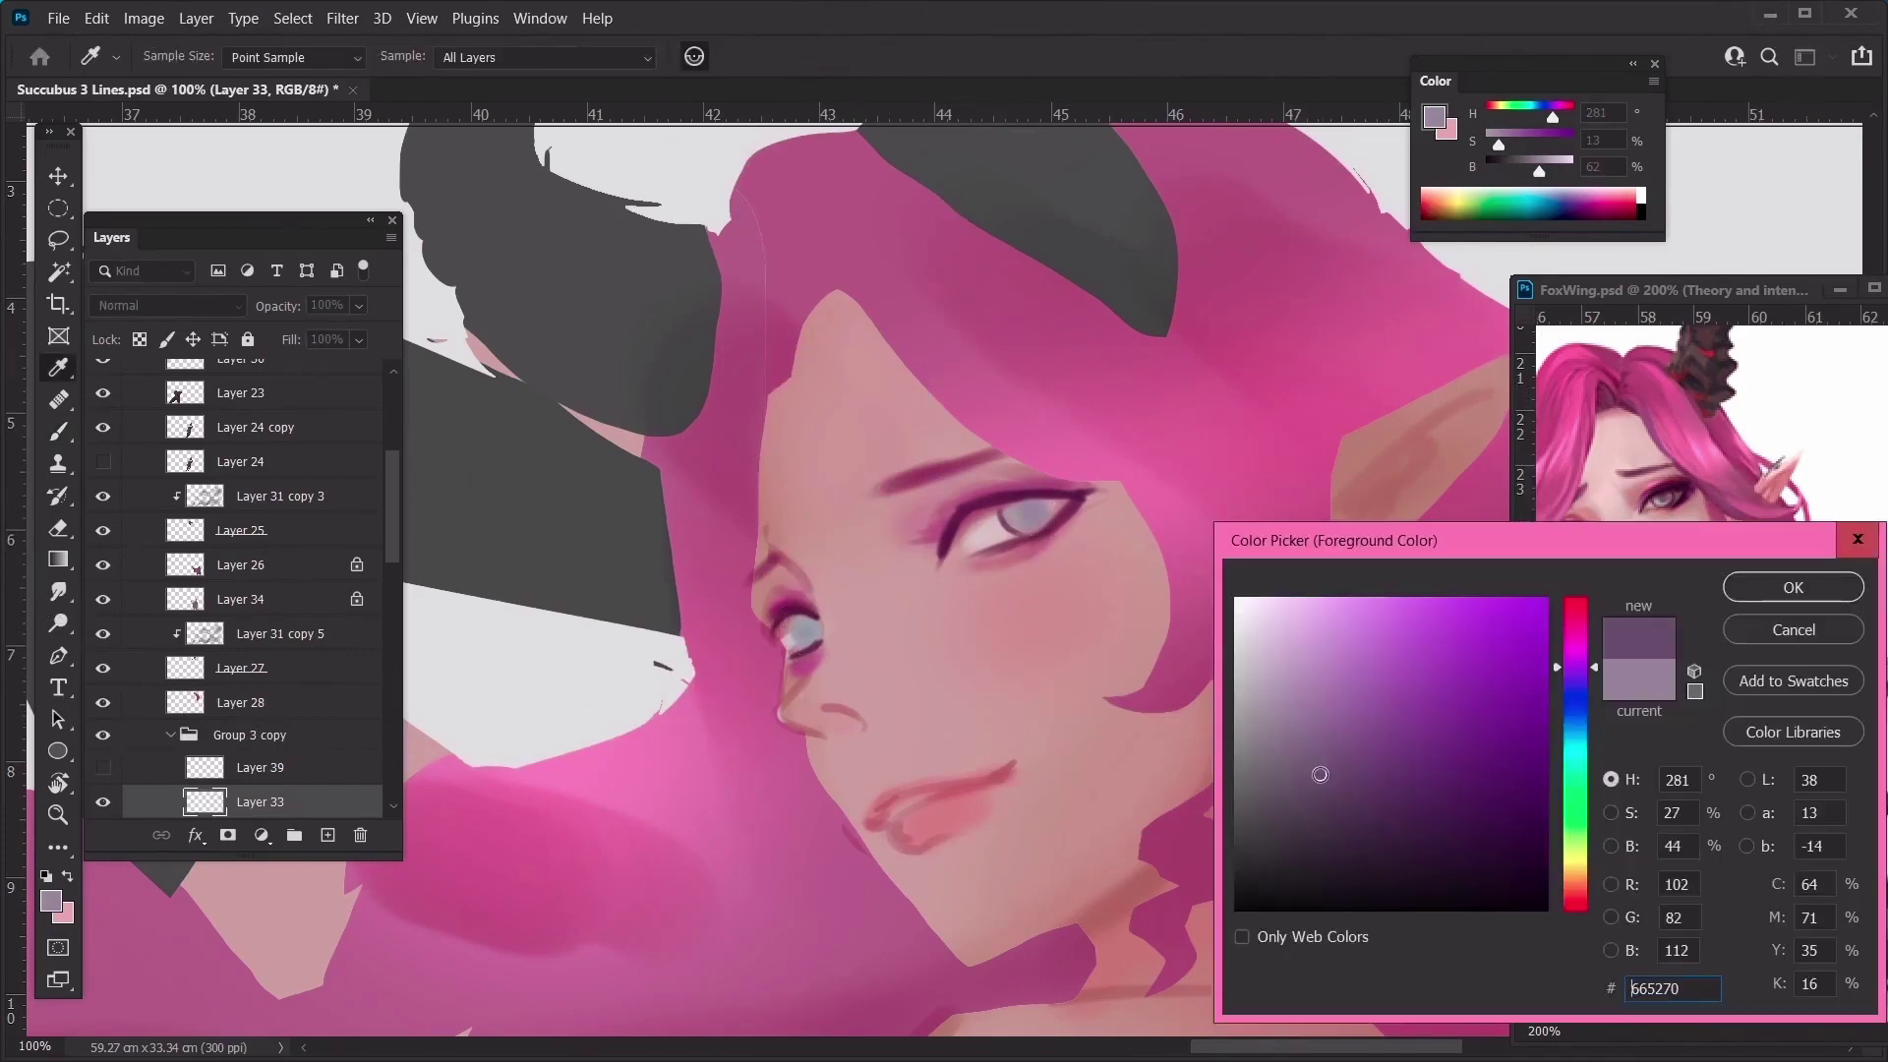
pyautogui.press('Return')
pyautogui.press('[')
pyautogui.press('[')
pyautogui.press(']')
pyautogui.press(']')
pyautogui.press(']')
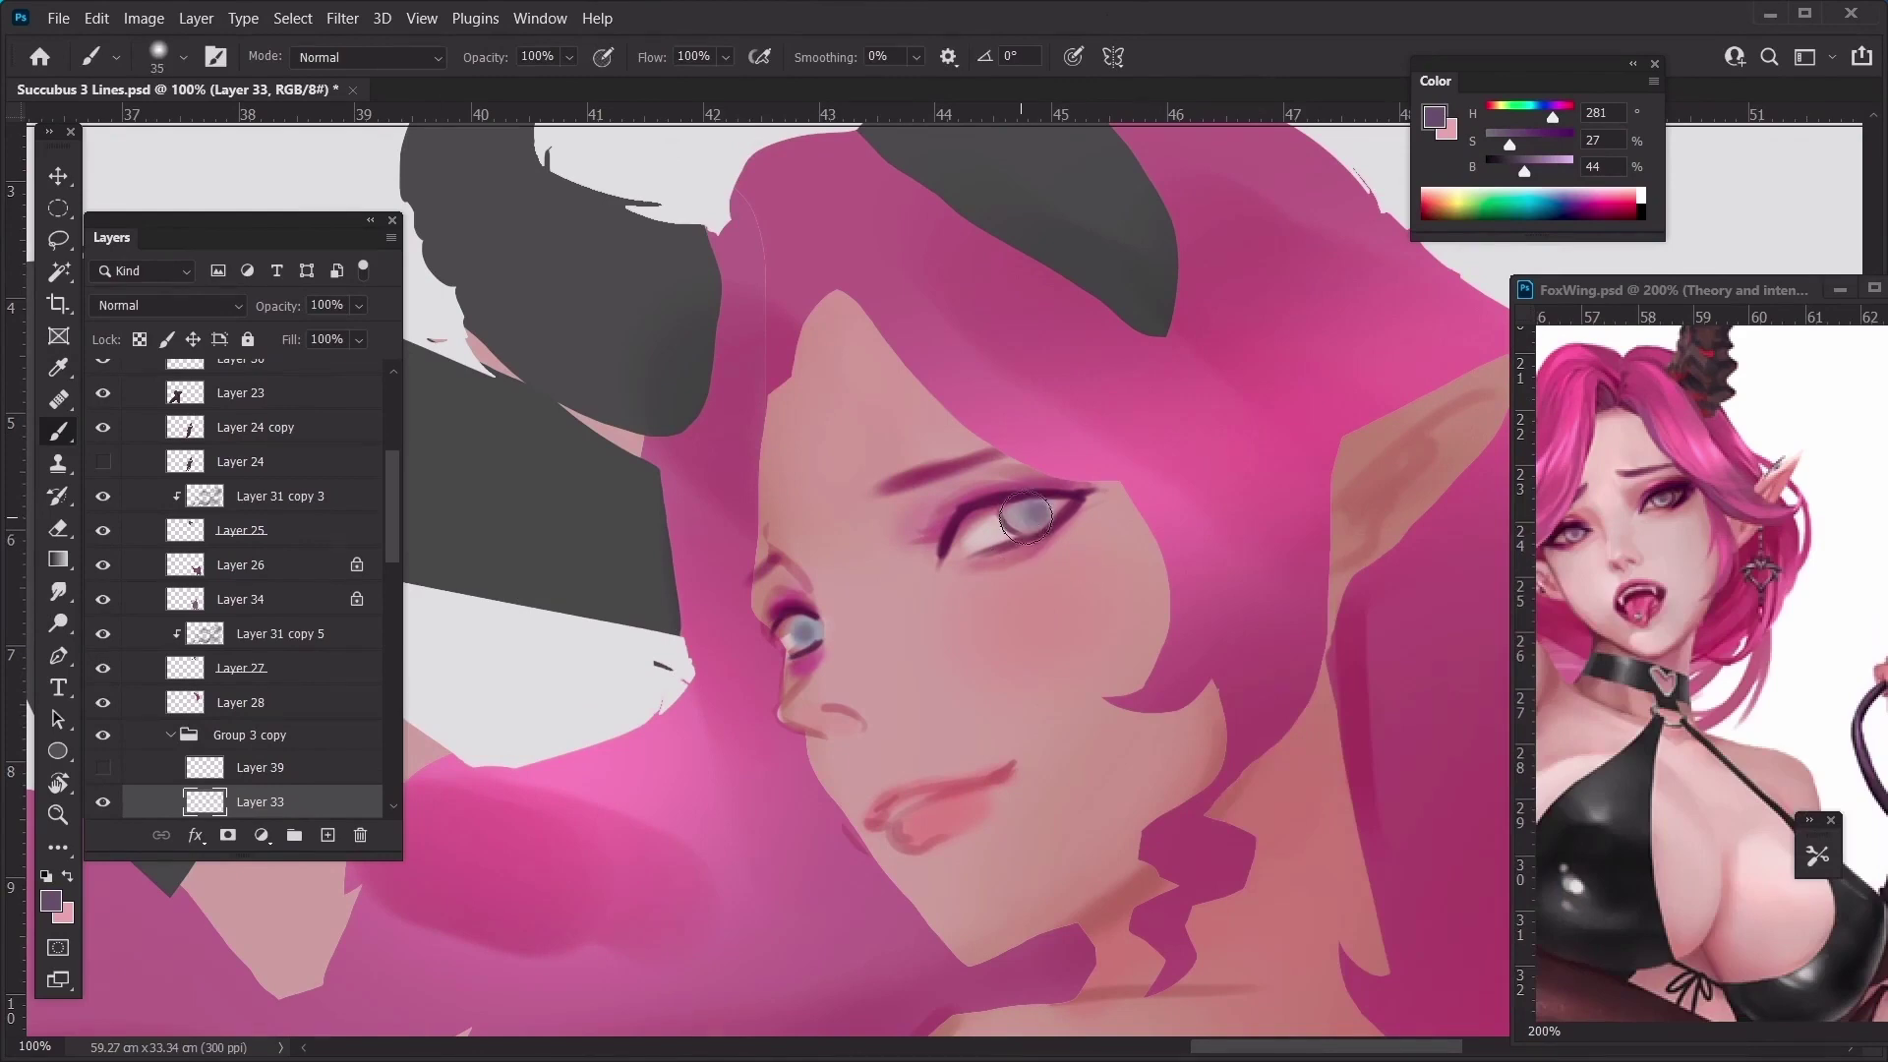
# Sharpen the near eye's upper lash line with sampled dark purple (H 320, S 68, B 34) using a 6 px brush
pyautogui.press('[')
pyautogui.press('[')
pyautogui.press('[')
pyautogui.press('[')
pyautogui.press('[')
pyautogui.press('[')
pyautogui.keyDown('alt'); pyautogui.click(1032, 497); pyautogui.keyUp('alt')
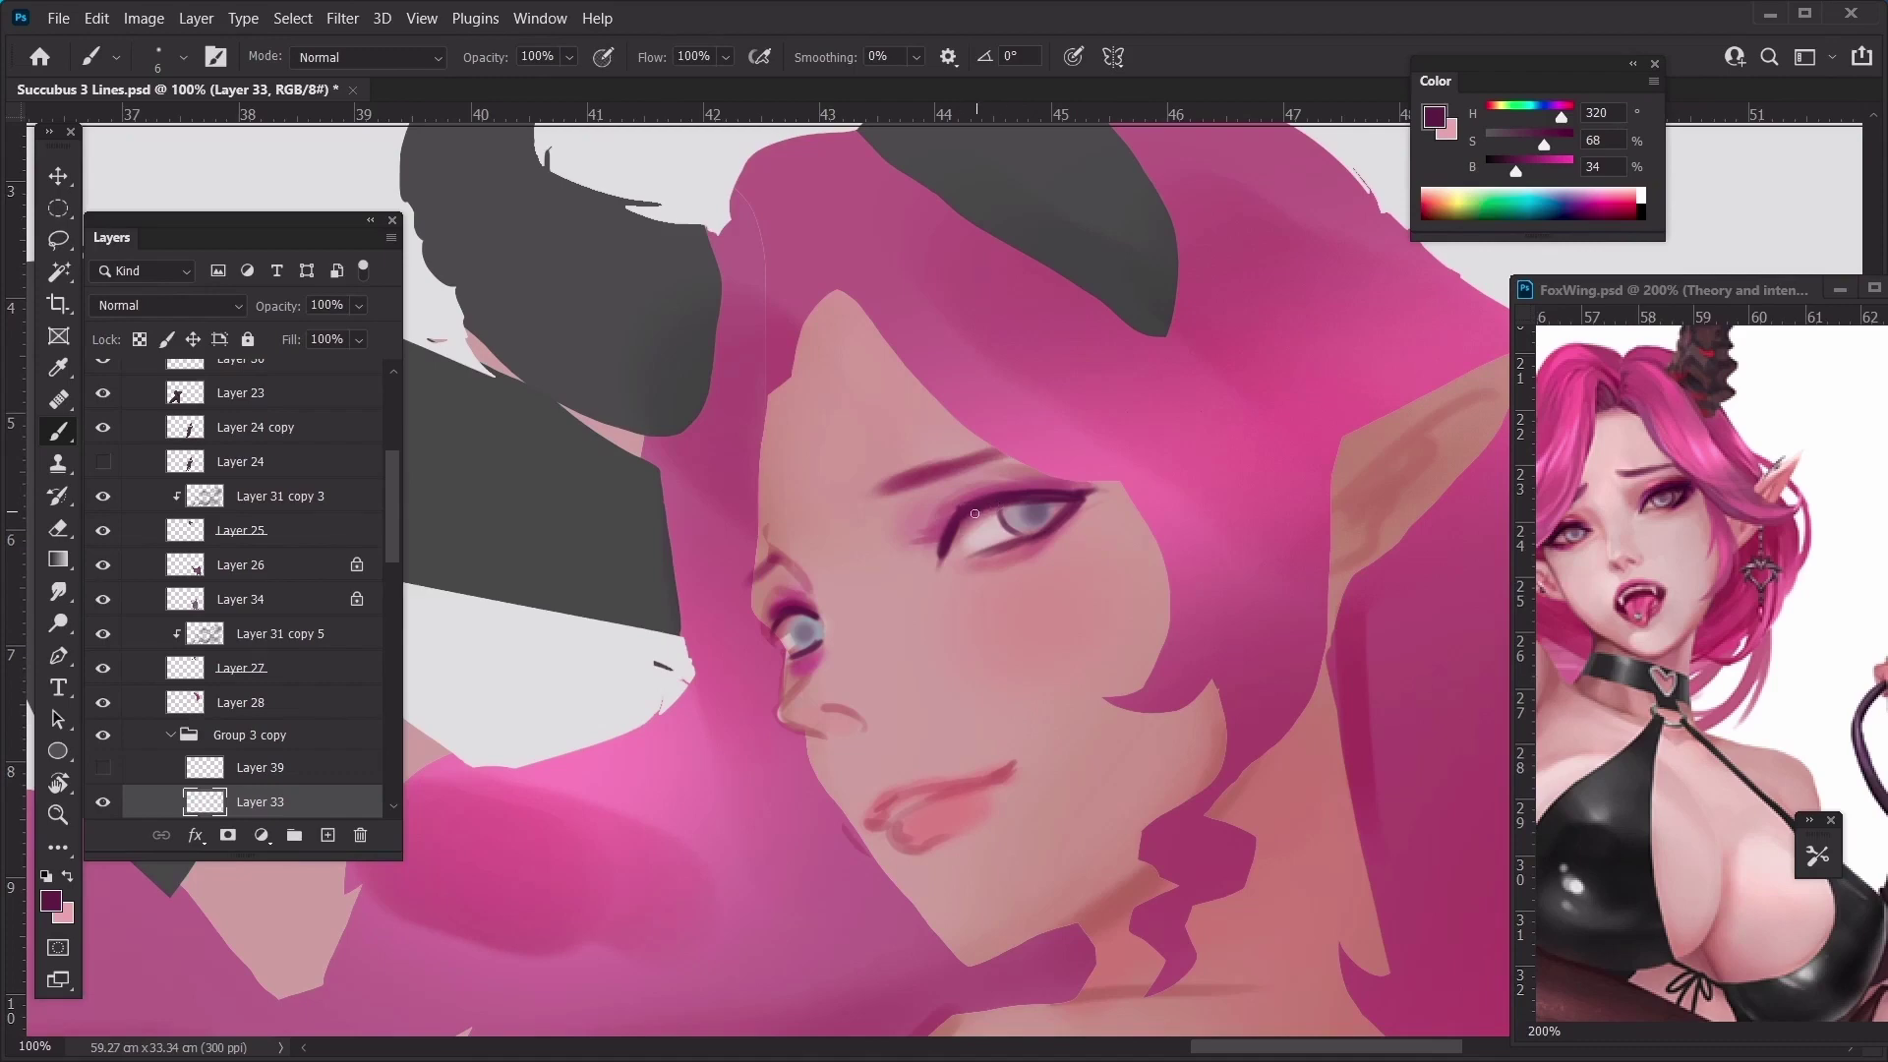
# Soften the skin beneath the near eye with sampled pink (H 2, S 35, B 75) using a 25 px soft brush
pyautogui.keyDown('alt'); pyautogui.click(995, 562); pyautogui.keyUp('alt')
pyautogui.press(']')
pyautogui.press(']')
pyautogui.press(']')
pyautogui.press(']')
pyautogui.press(']')
pyautogui.press(']')
pyautogui.keyDown('alt'); pyautogui.click(959, 582); pyautogui.keyUp('alt')
pyautogui.keyDown('alt'); pyautogui.click(917, 581); pyautogui.keyUp('alt')
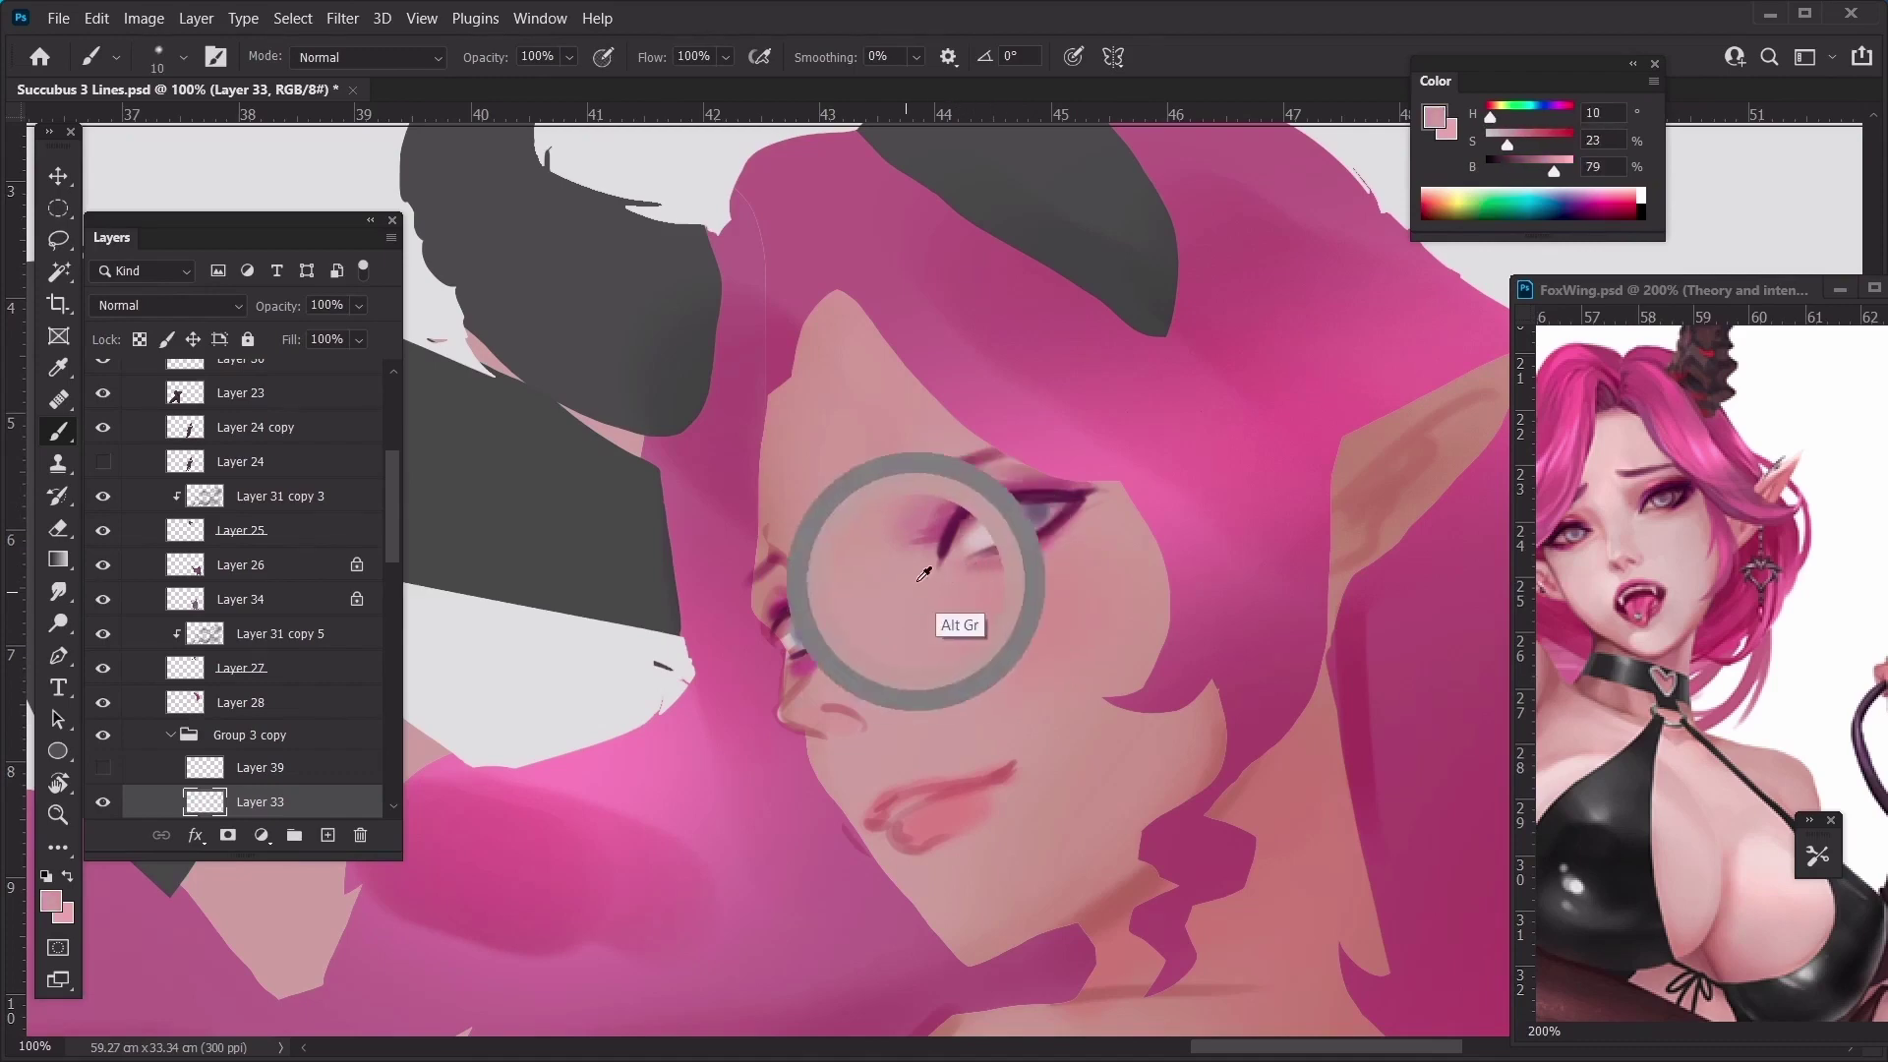
pyautogui.moveTo(976, 569); pyautogui.dragTo(1040, 556)
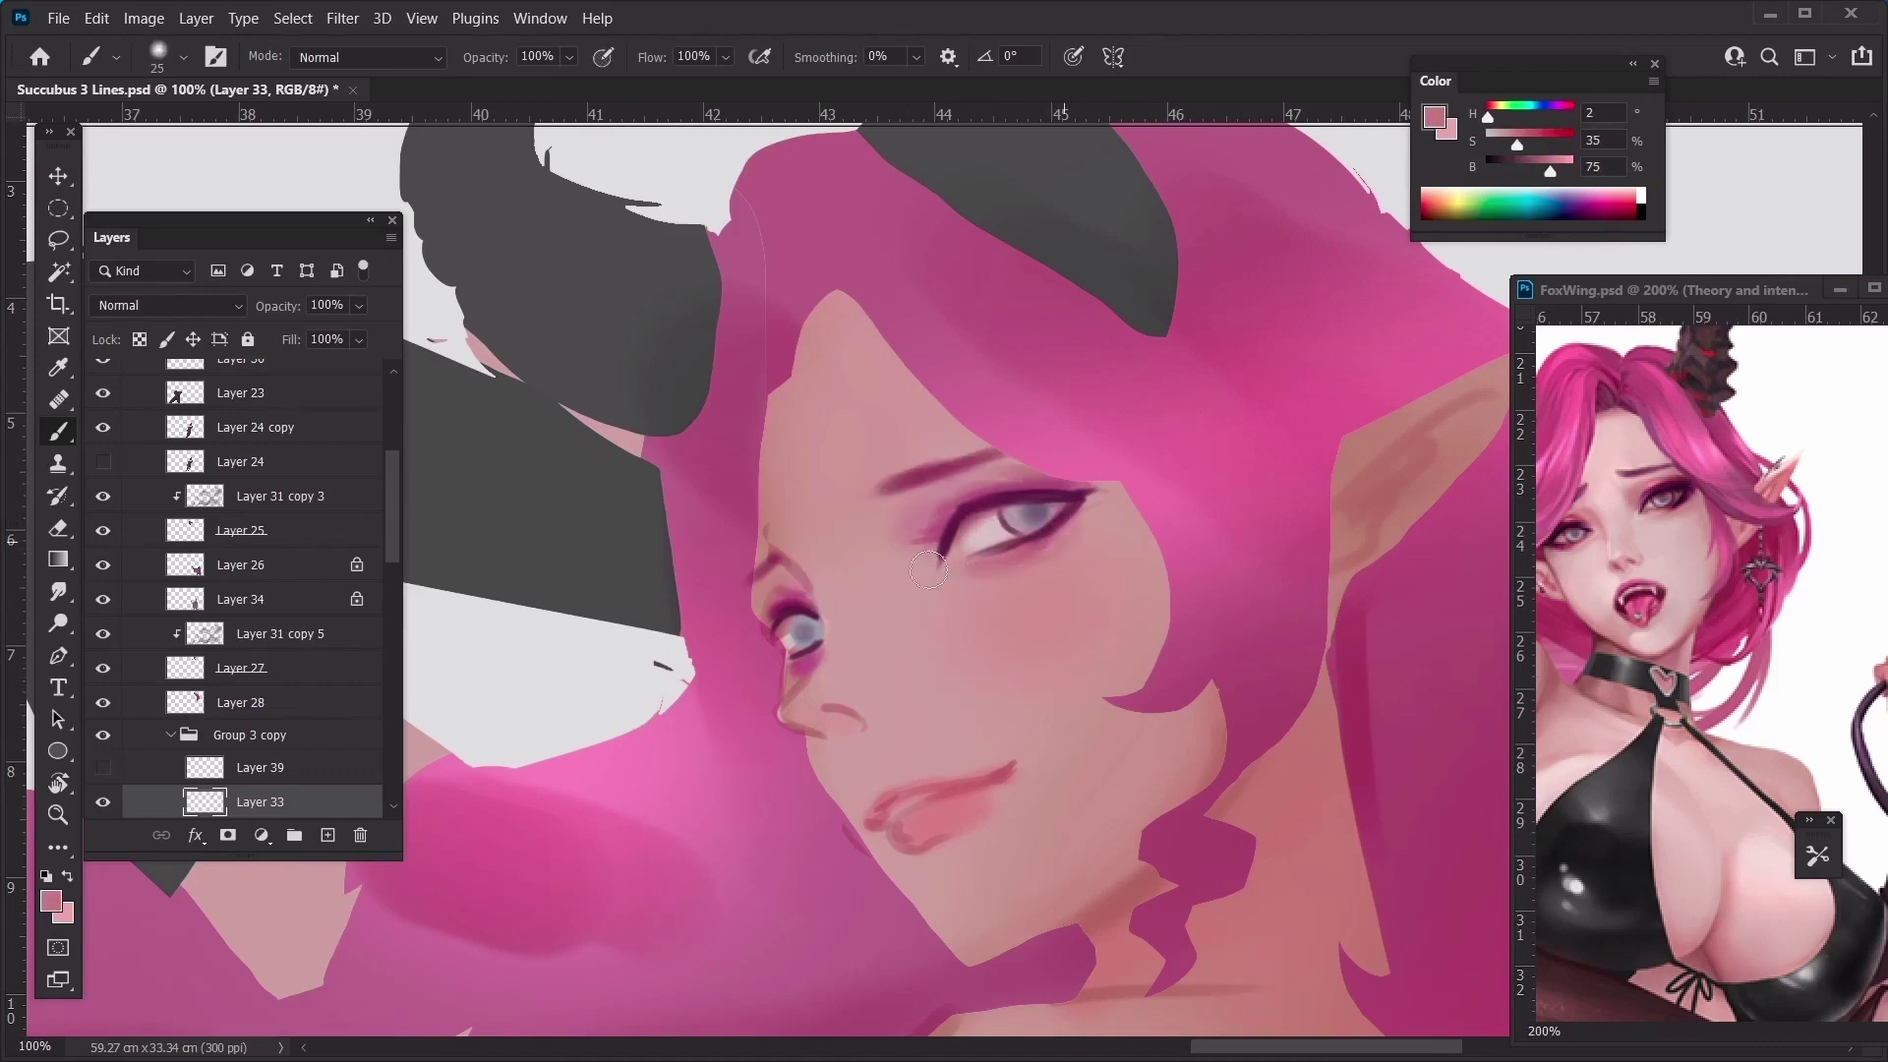
pyautogui.keyDown('alt'); pyautogui.click(1066, 545); pyautogui.keyUp('alt')
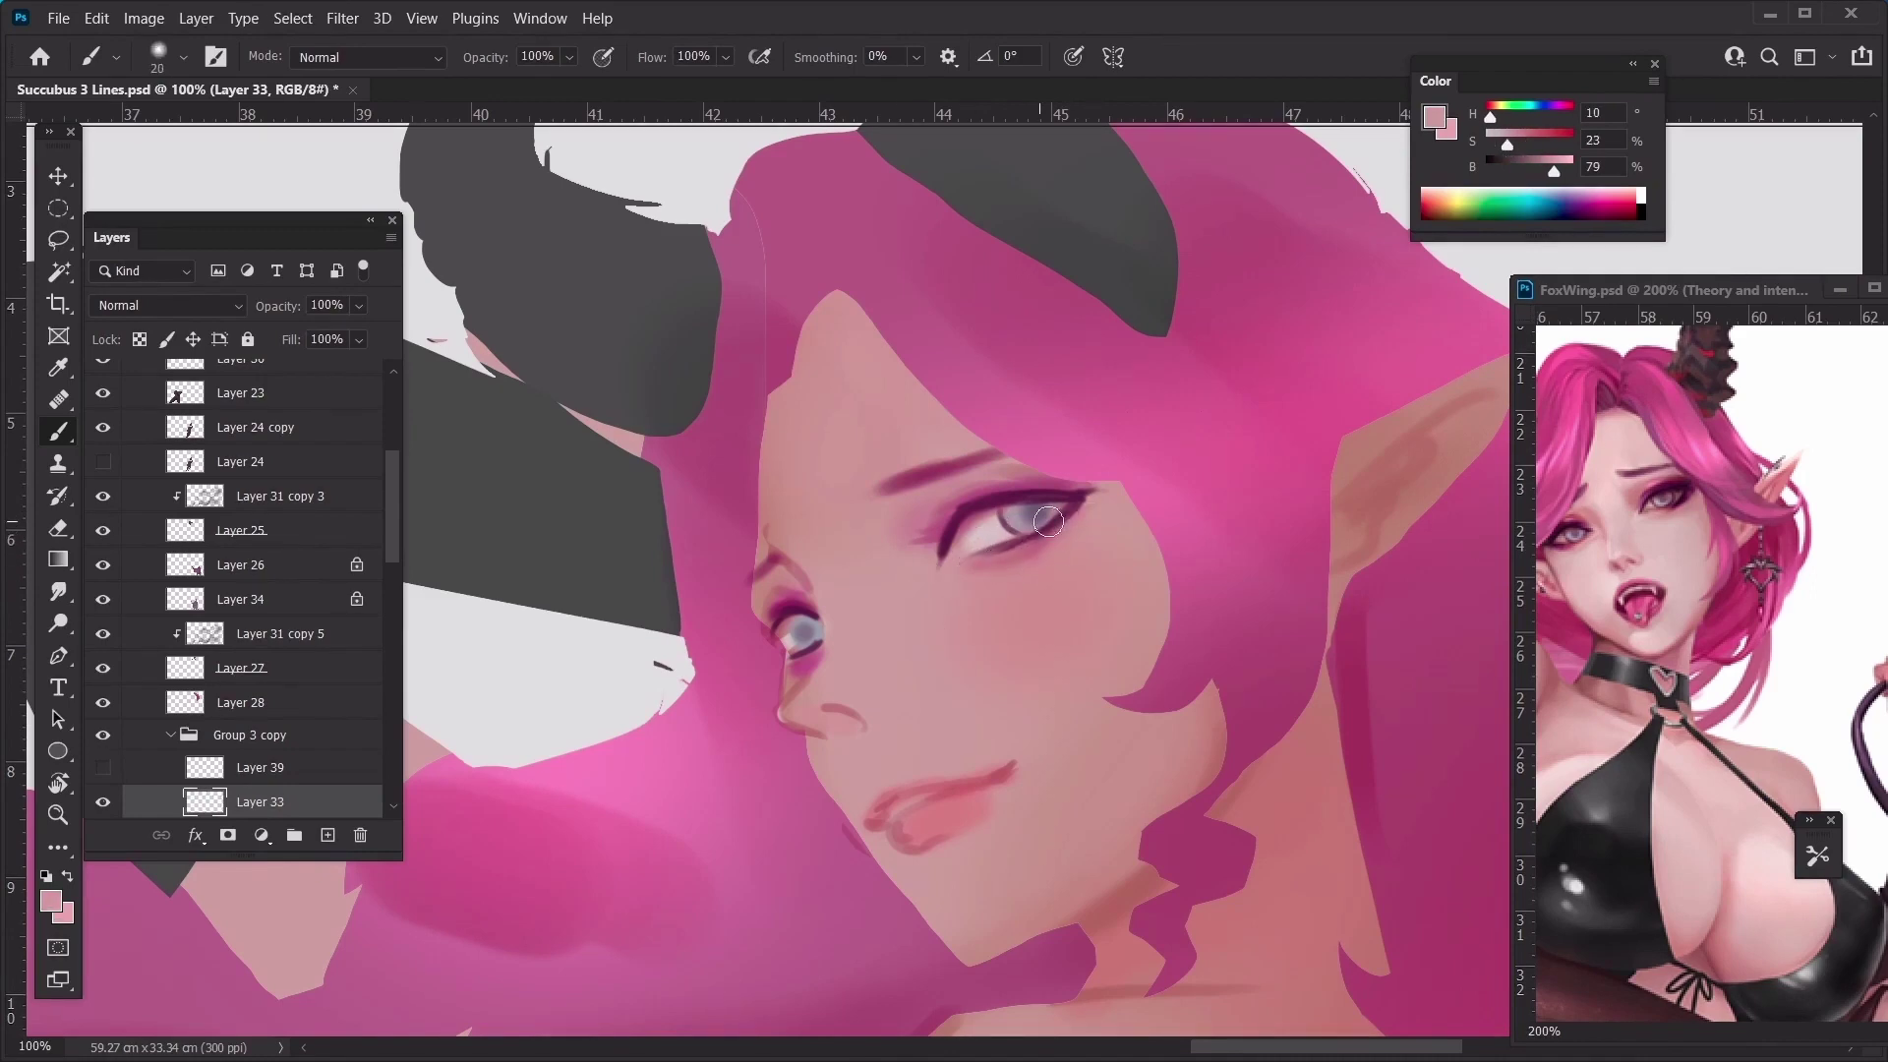
# Blend the near eye's lower lid shadow into the cheek with sampled pink (H 358, S 32, B 76) using a 20 px soft brush
pyautogui.keyDown('alt'); pyautogui.click(982, 565); pyautogui.keyUp('alt')
pyautogui.press(']')
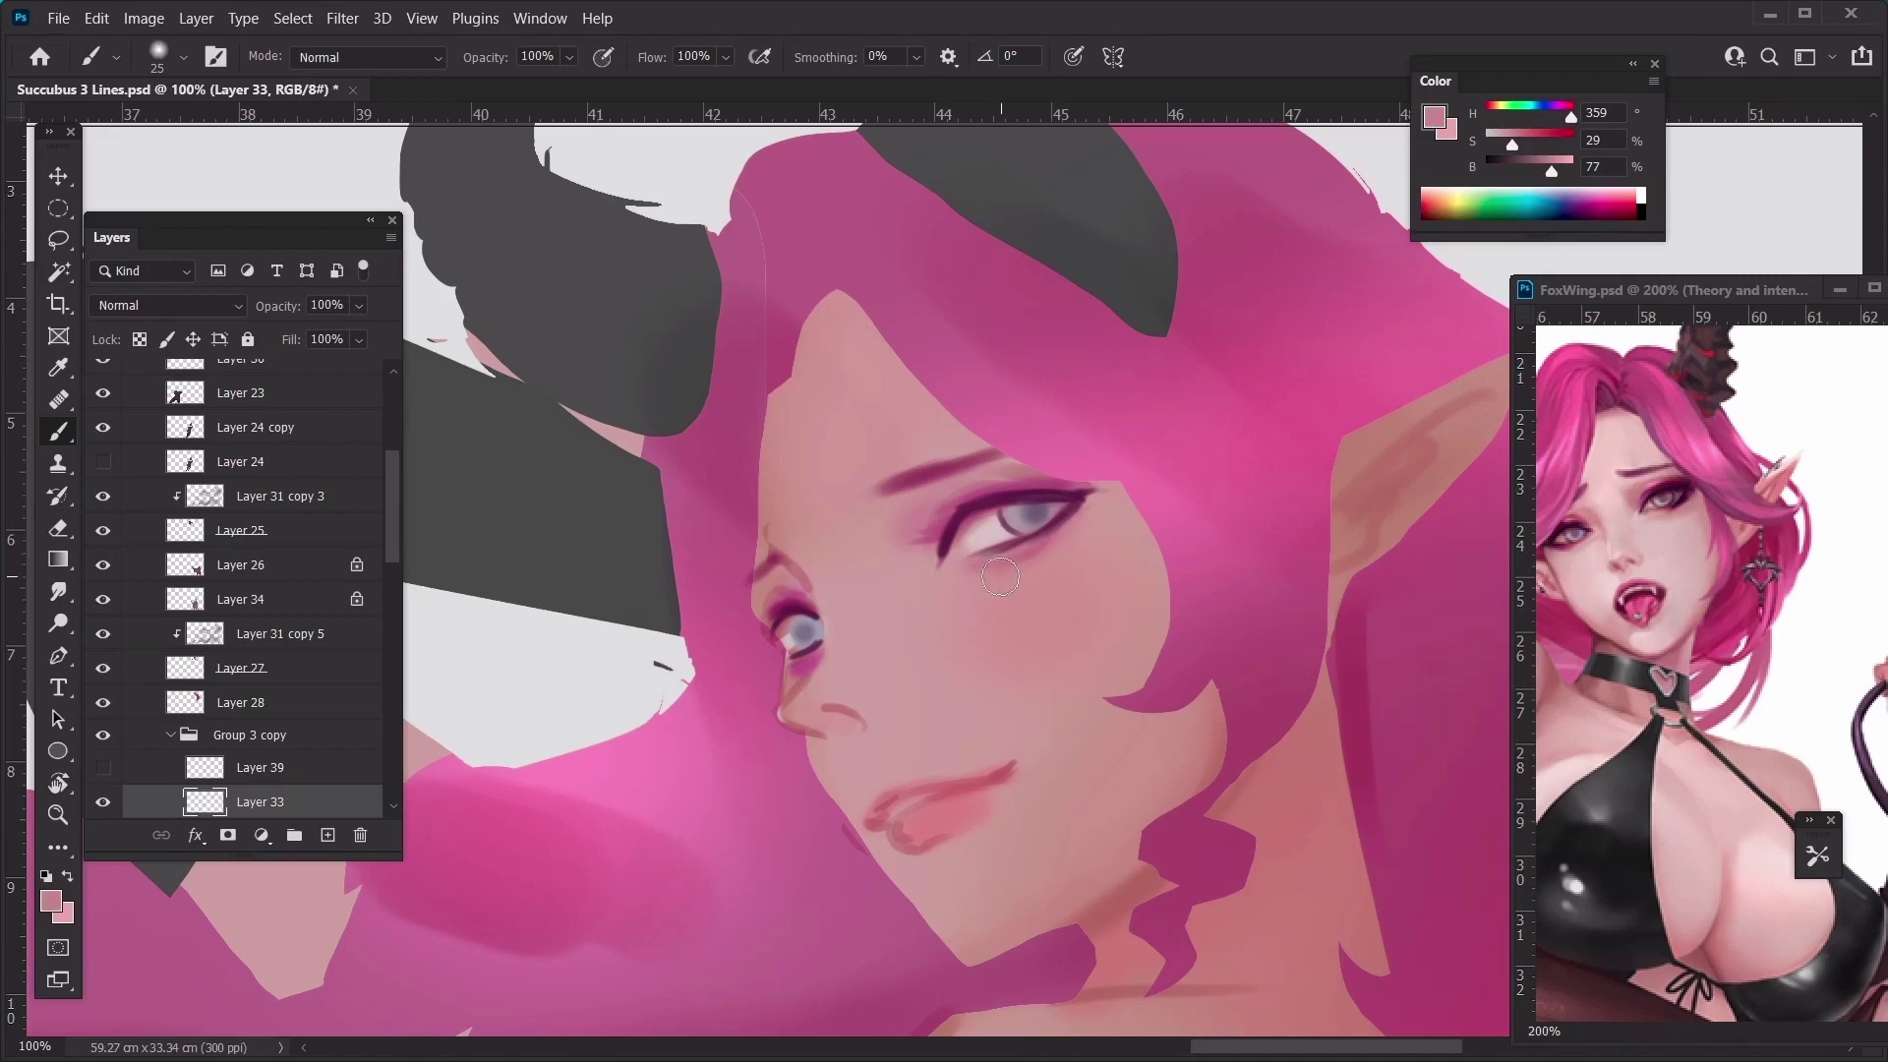
pyautogui.keyDown('alt'); pyautogui.click(1009, 566); pyautogui.keyUp('alt')
pyautogui.keyDown('alt'); pyautogui.click(1000, 565); pyautogui.keyUp('alt')
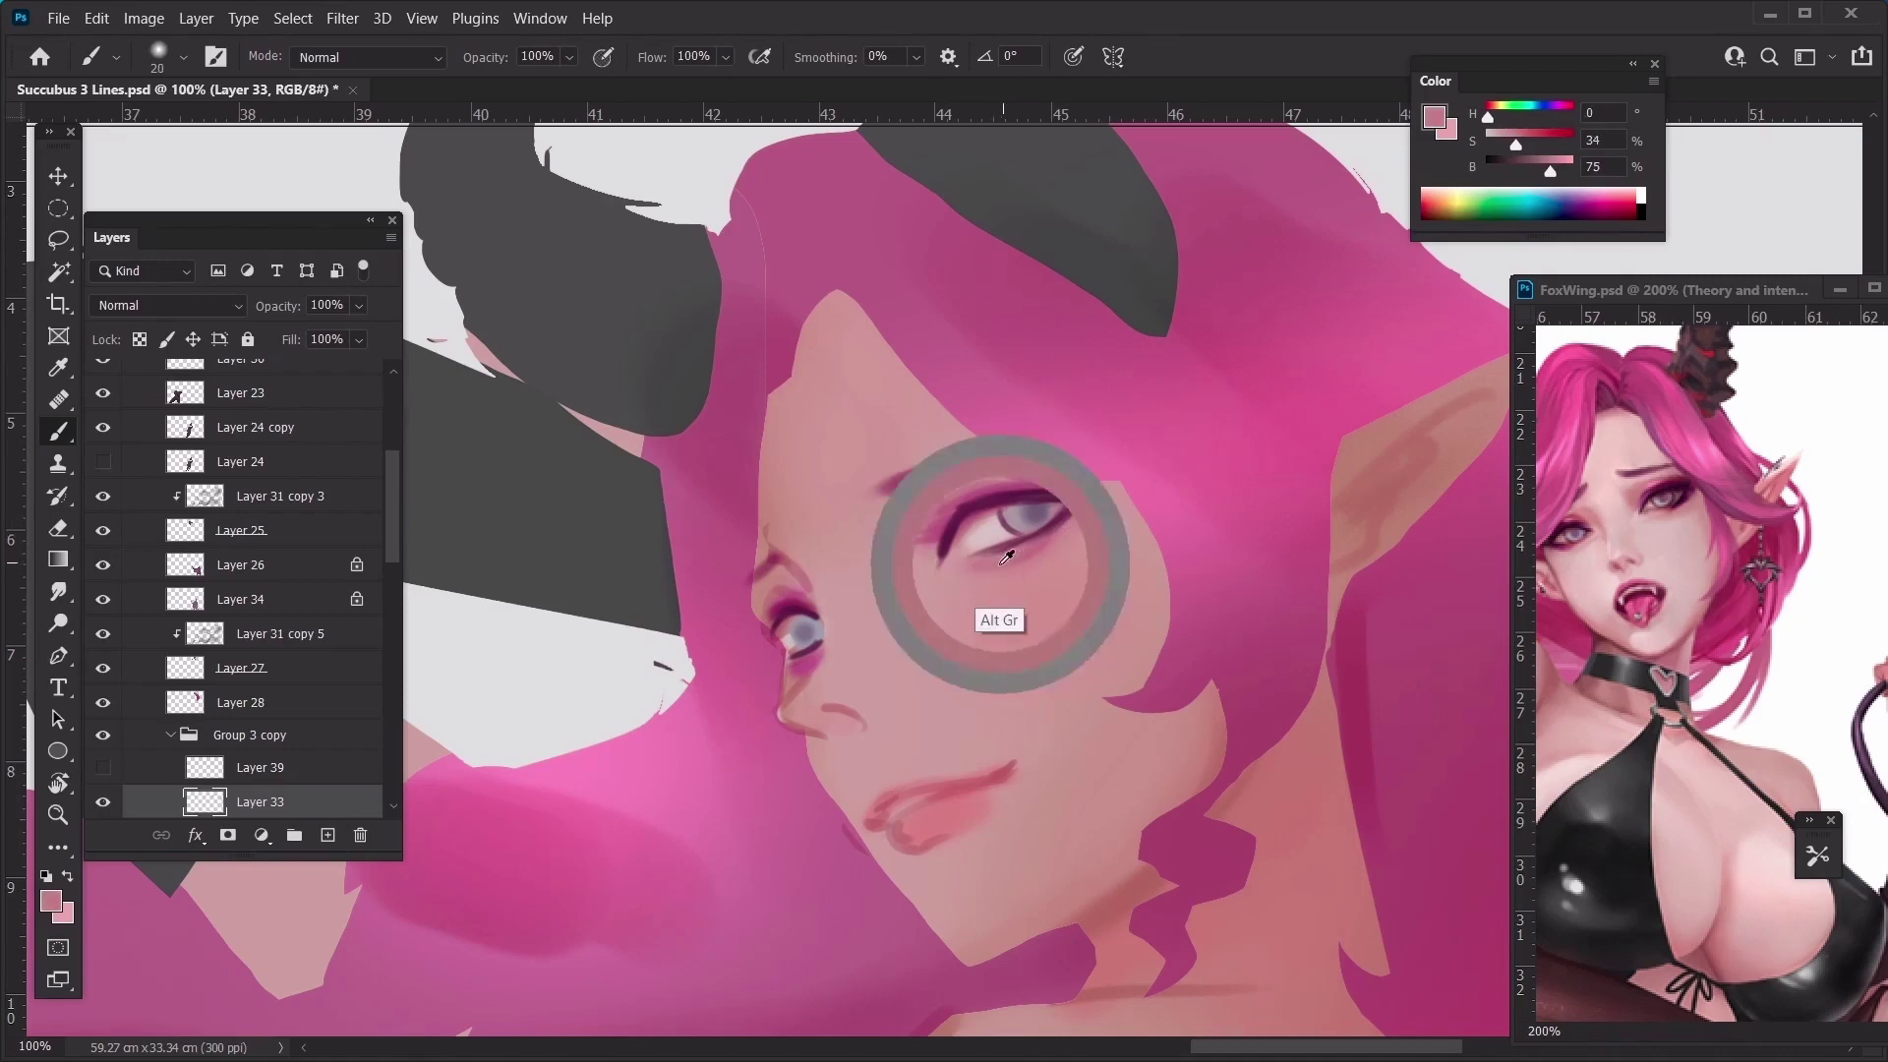
pyautogui.press('[')
pyautogui.press('[')
pyautogui.keyDown('alt'); pyautogui.click(985, 566); pyautogui.keyUp('alt')
pyautogui.press(']')
pyautogui.press(']')
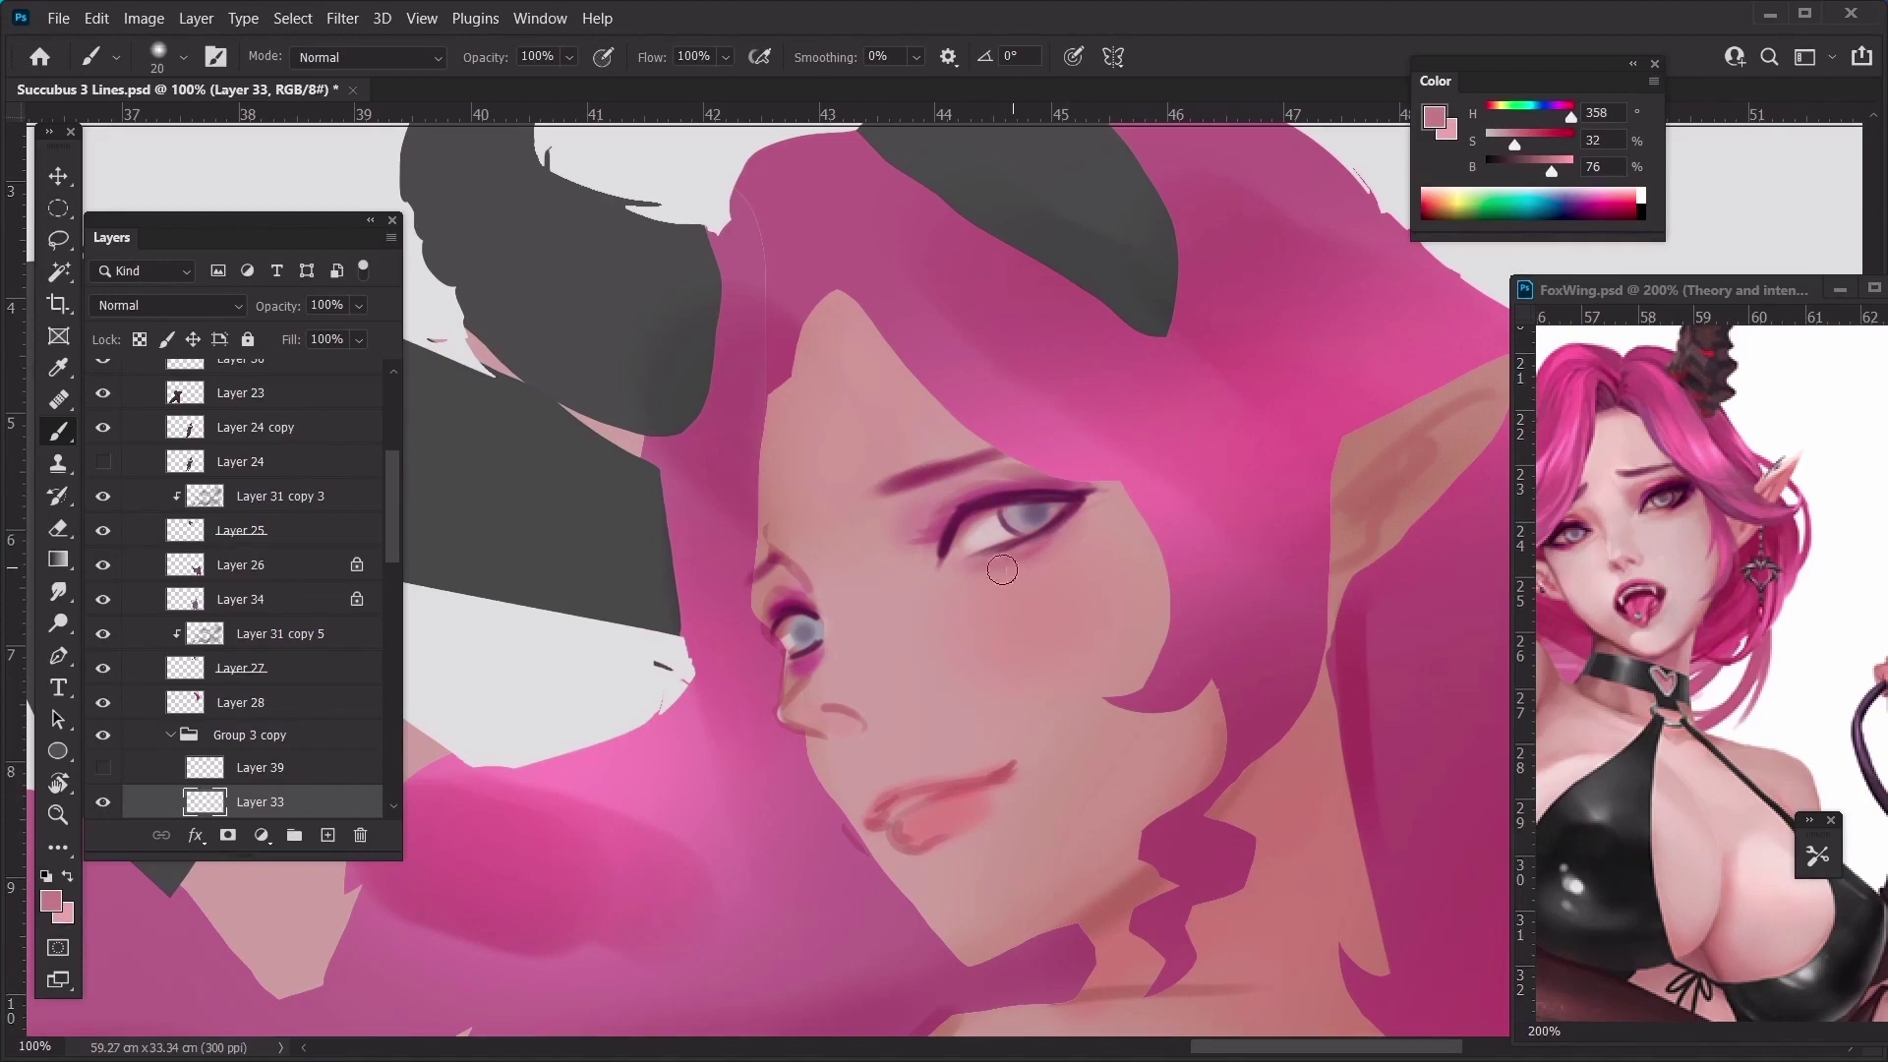
# Clean up the near eye's lower lid and corners with sampled light skin tone (H 10, S 25, B 80) using a 15 px brush
pyautogui.press('[')
pyautogui.moveTo(970, 579); pyautogui.dragTo(966, 578)
pyautogui.keyDown('alt'); pyautogui.click(979, 566); pyautogui.keyUp('alt')
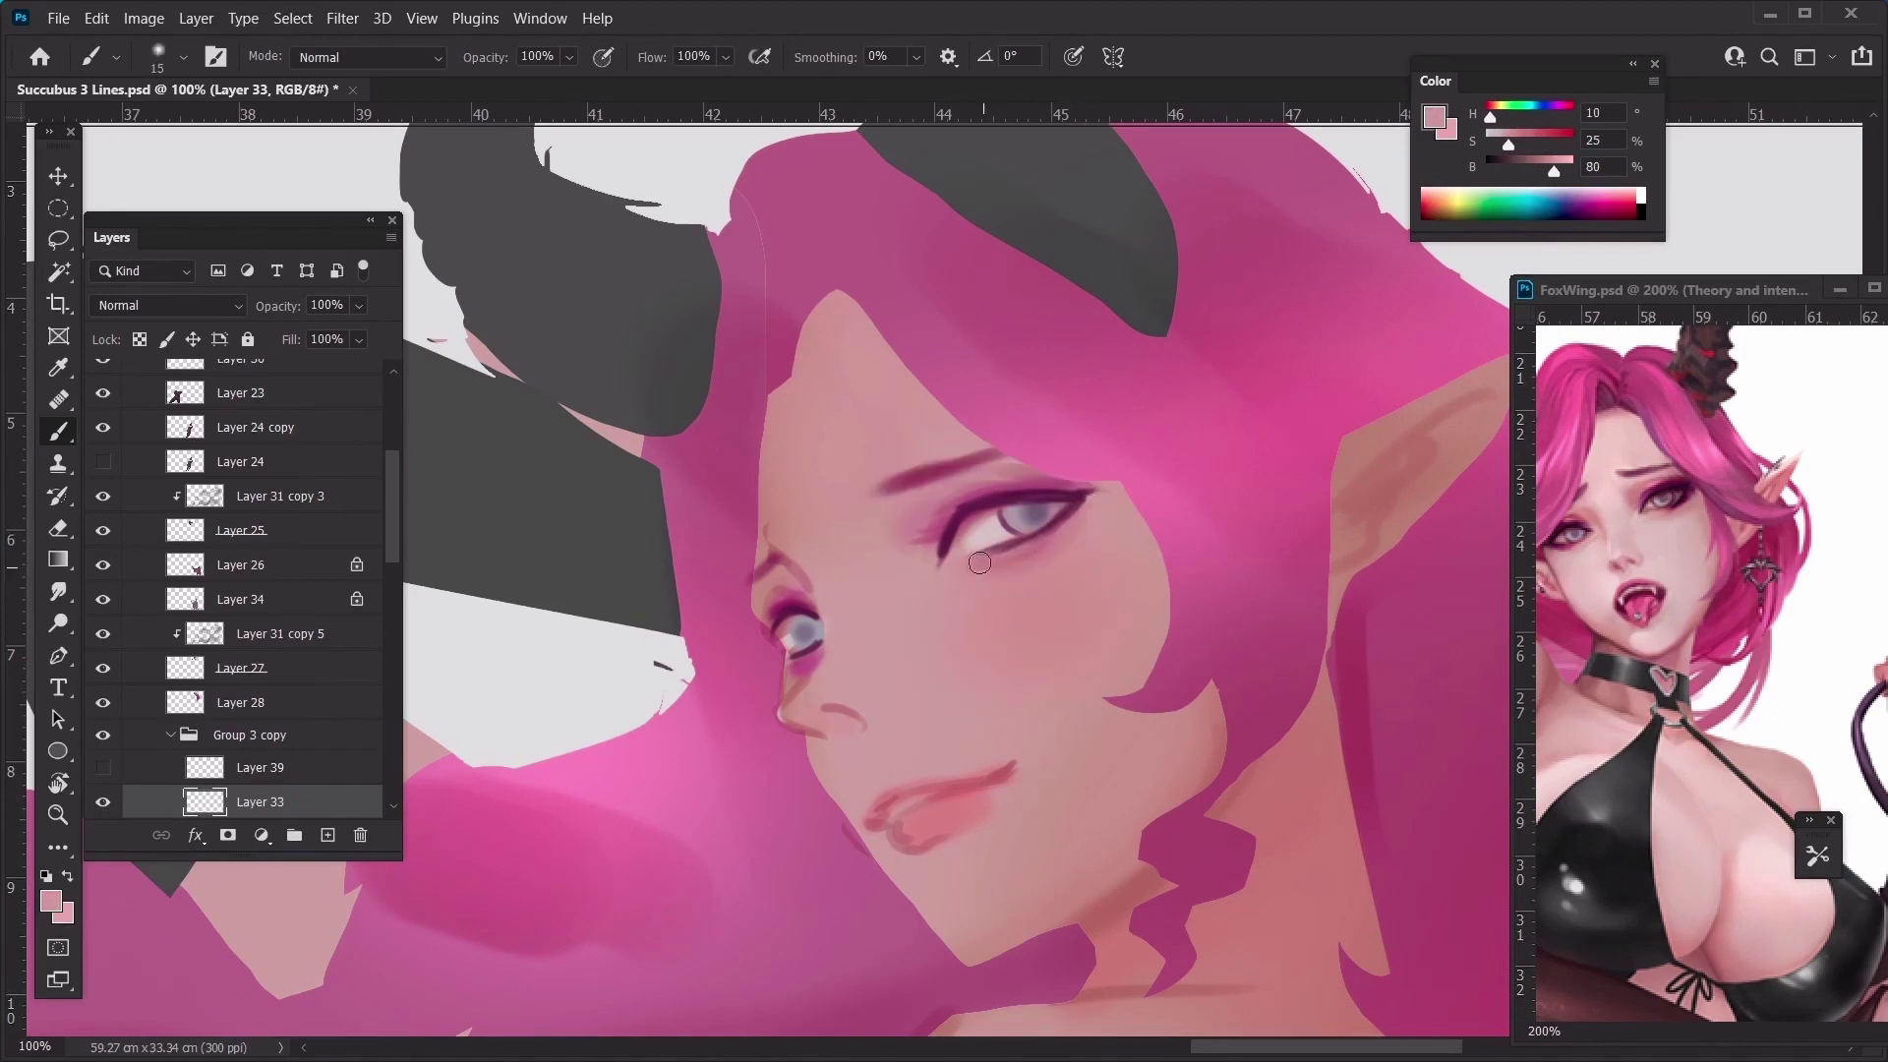
pyautogui.moveTo(1070, 534); pyautogui.dragTo(1065, 534)
pyautogui.keyDown('alt'); pyautogui.click(925, 559); pyautogui.keyUp('alt')
pyautogui.moveTo(928, 575); pyautogui.dragTo(924, 575)
# Add dark purple lashes (H 320, S 66, B 36) to the far eye and soften the surrounding skin with sampled pink (H 357, S 32, B 73)
pyautogui.keyDown('alt'); pyautogui.click(969, 502); pyautogui.keyUp('alt')
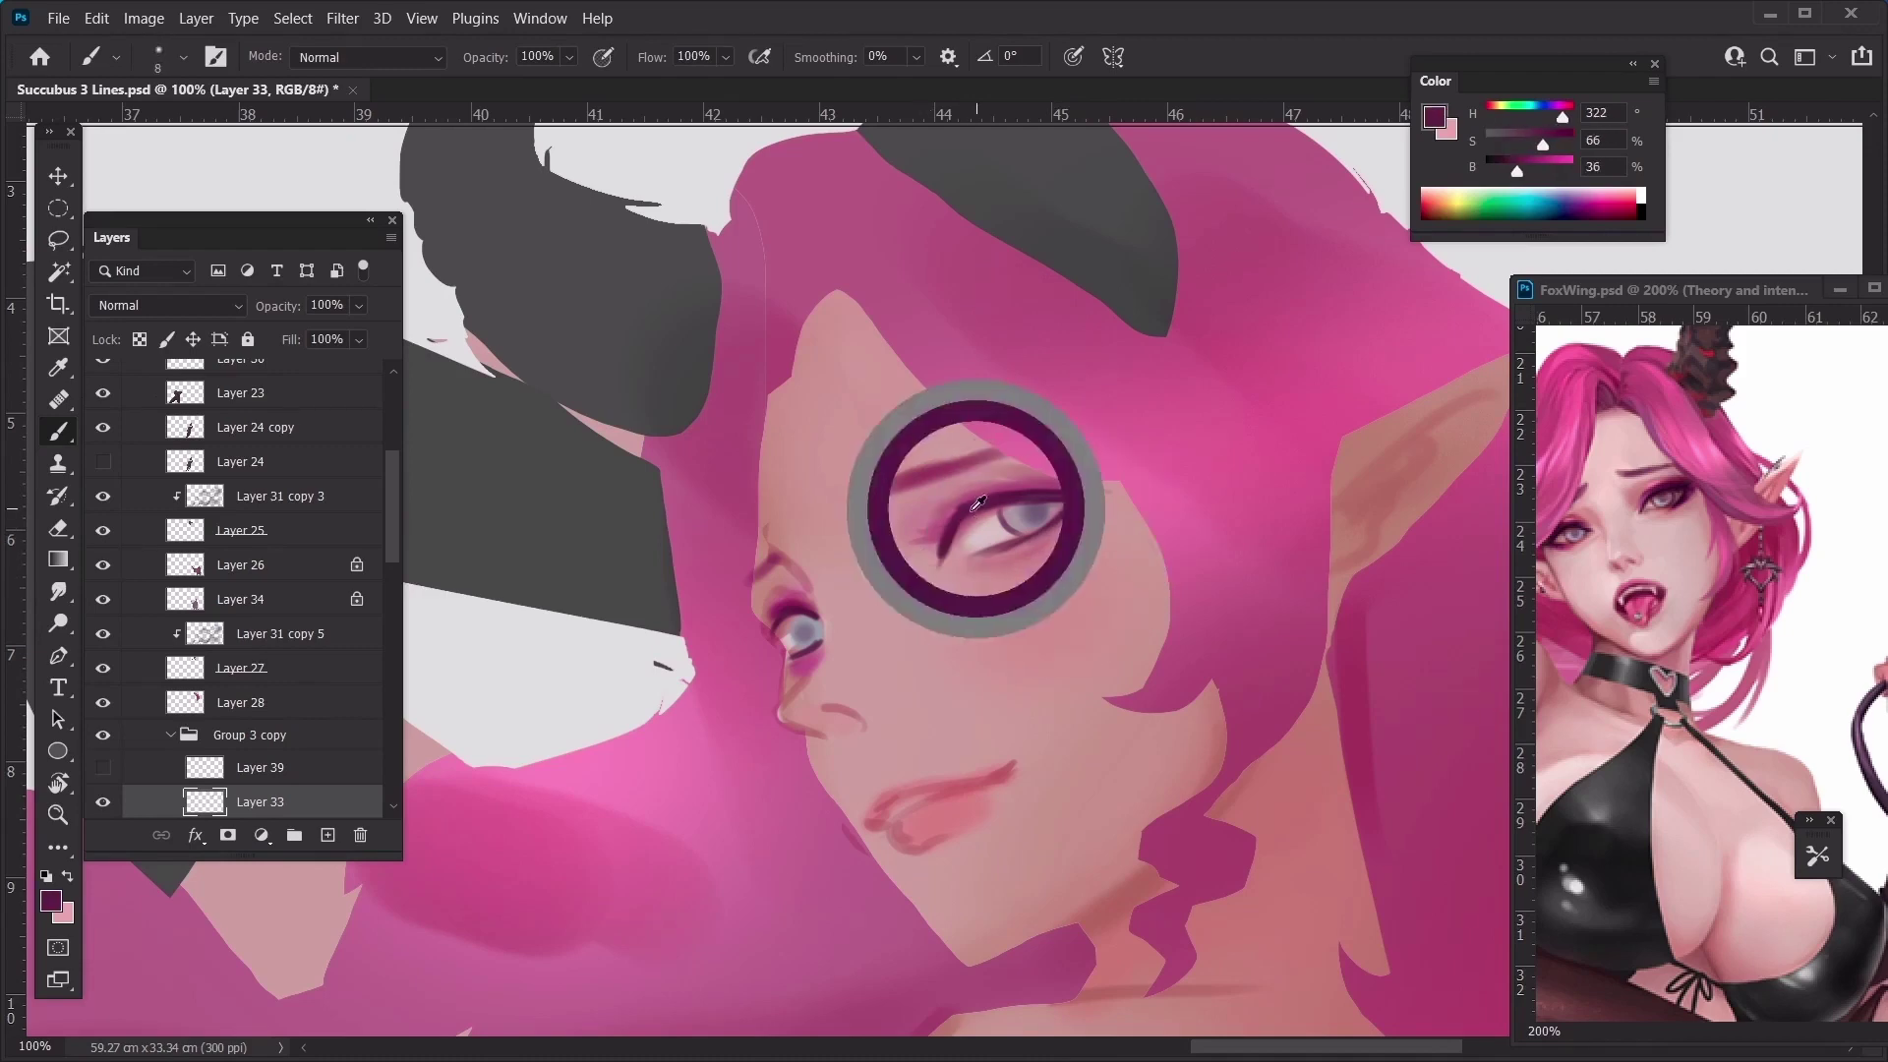
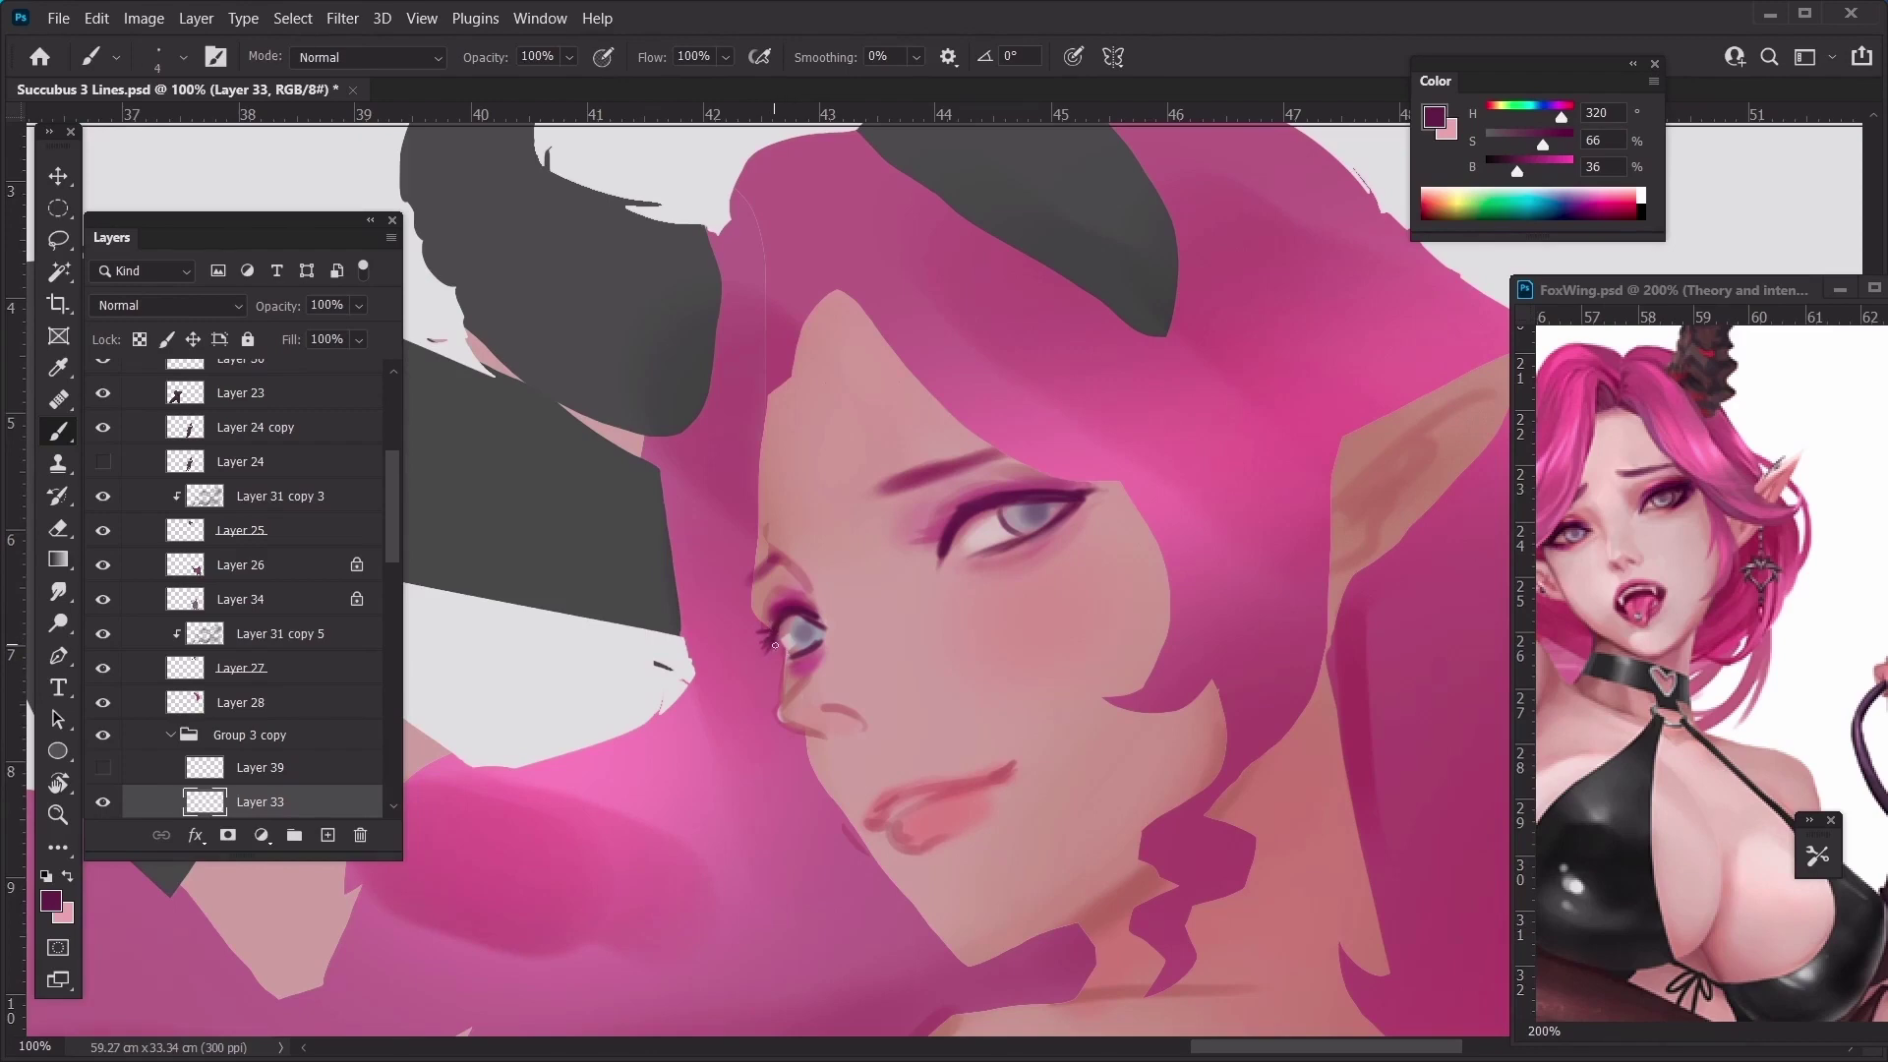
pyautogui.keyDown('alt'); pyautogui.click(803, 612); pyautogui.keyUp('alt')
pyautogui.press(']')
pyautogui.press(']')
pyautogui.press(']')
pyautogui.keyDown('alt'); pyautogui.click(794, 613); pyautogui.keyUp('alt')
pyautogui.press(']')
pyautogui.keyDown('alt'); pyautogui.click(818, 634); pyautogui.keyUp('alt')
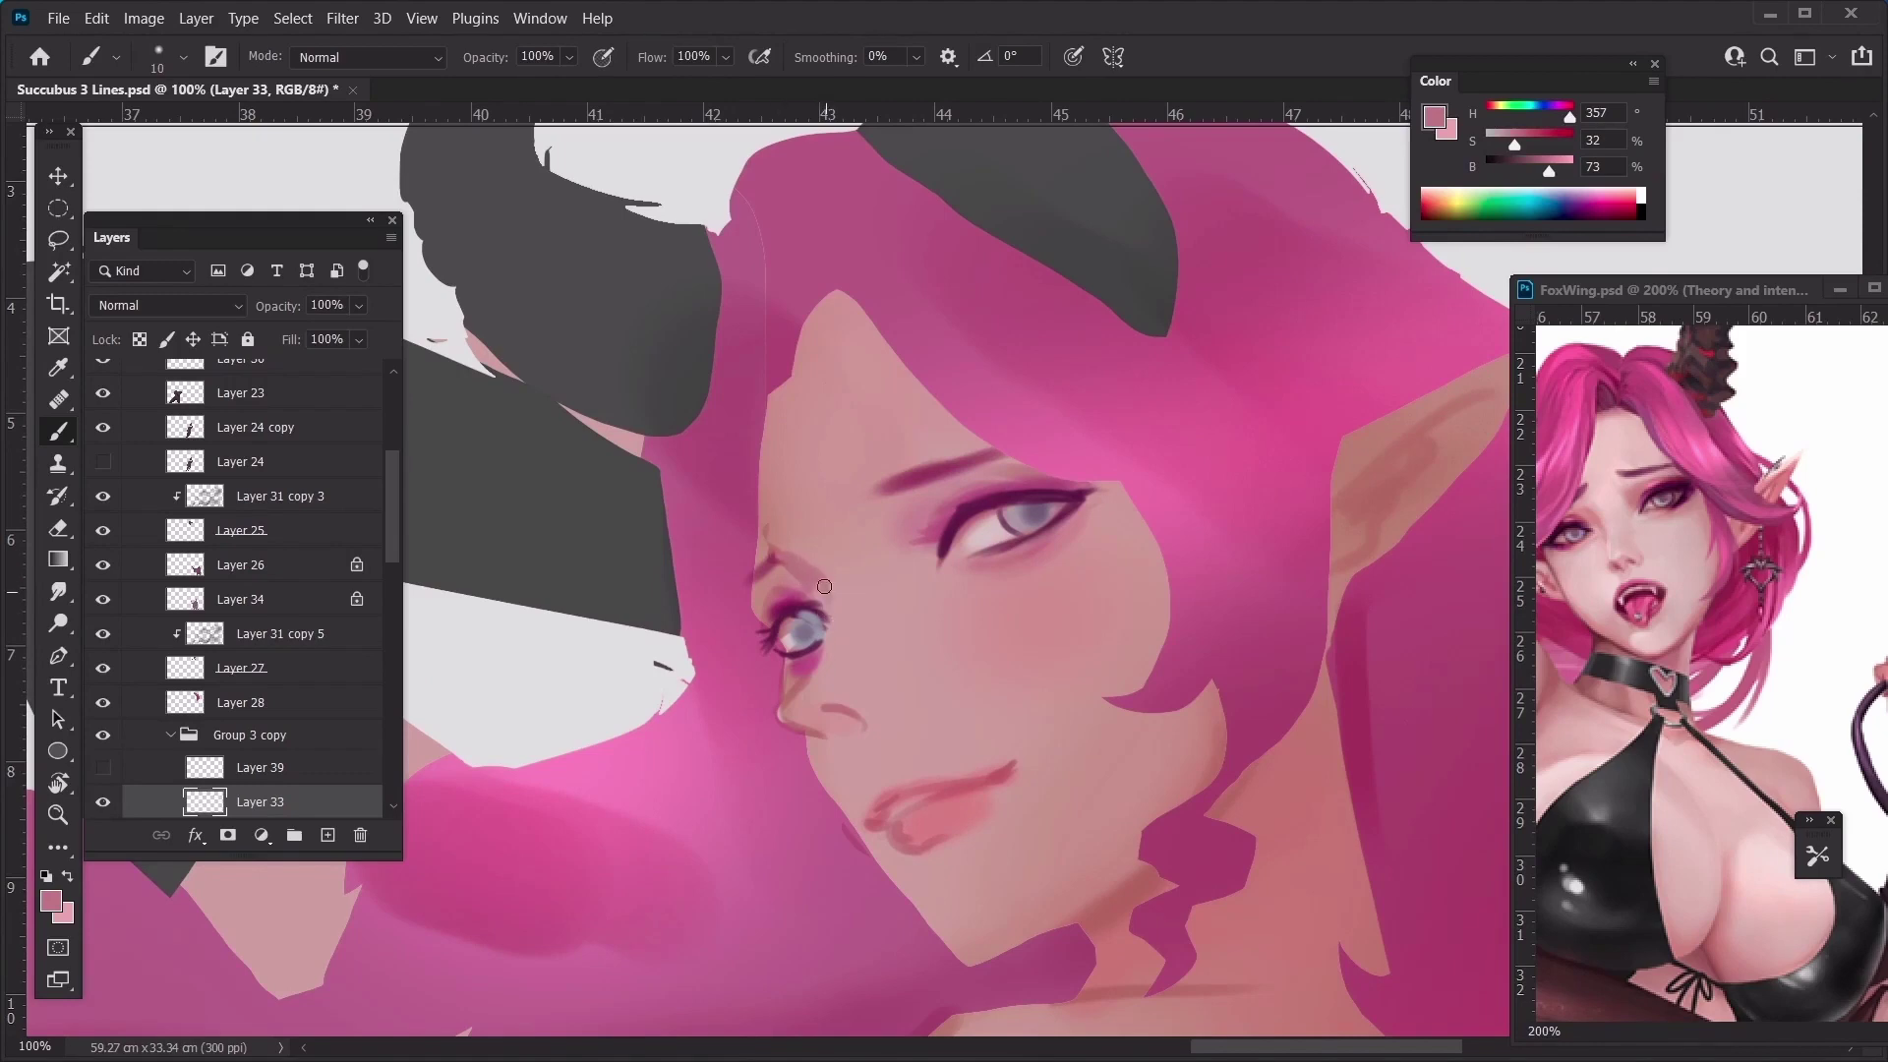
pyautogui.keyDown('alt'); pyautogui.click(808, 639); pyautogui.keyUp('alt')
pyautogui.moveTo(951, 560); pyautogui.dragTo(828, 632)
pyautogui.hotkey('ctrl', 'z')
pyautogui.hotkey('ctrl', 'z')
# Refine the nostril and nose tip with sampled skin tones (H 12, S 25, B 78 and H 14, S 39, B 71) using an 8–9 px brush
pyautogui.press('[')
pyautogui.keyDown('alt'); pyautogui.click(826, 714); pyautogui.keyUp('alt')
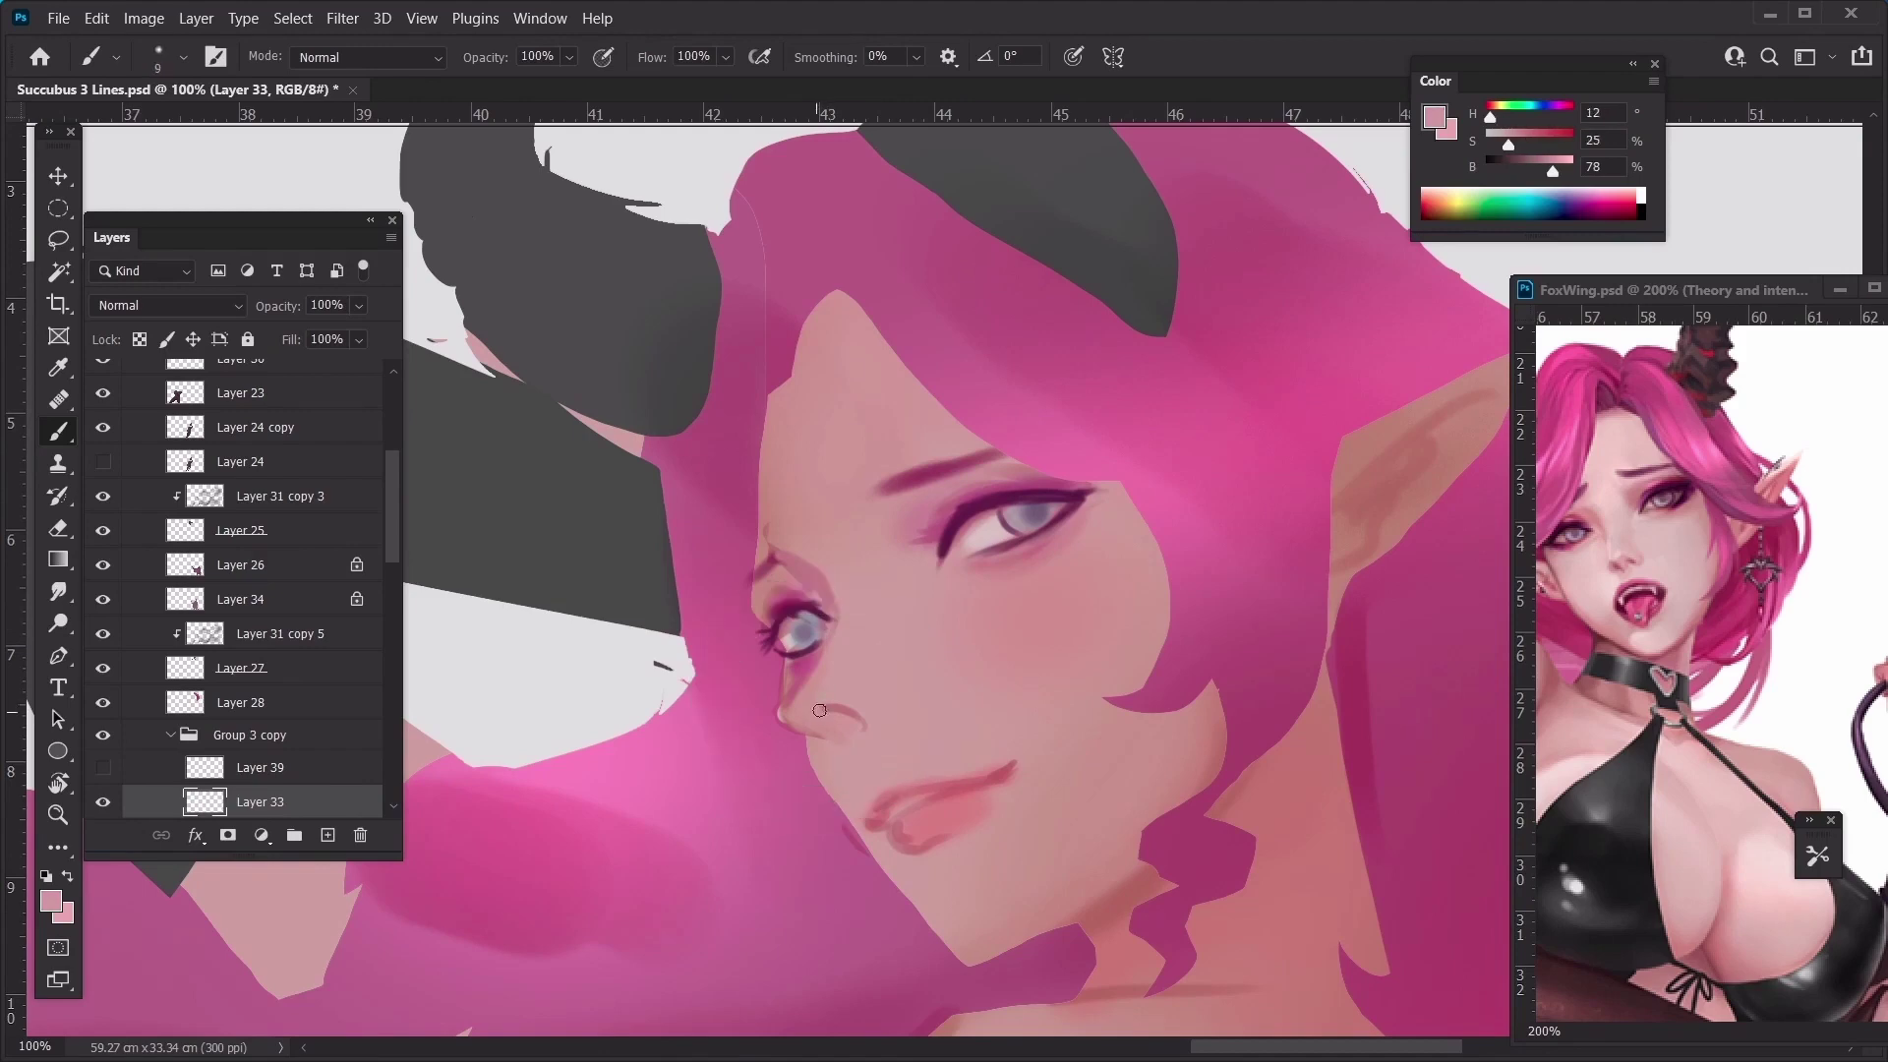
pyautogui.keyDown('alt'); pyautogui.click(843, 698); pyautogui.keyUp('alt')
pyautogui.press(']')
pyautogui.press(']')
pyautogui.press(']')
pyautogui.press('[')
pyautogui.keyDown('alt'); pyautogui.click(790, 700); pyautogui.keyUp('alt')
pyautogui.press('[')
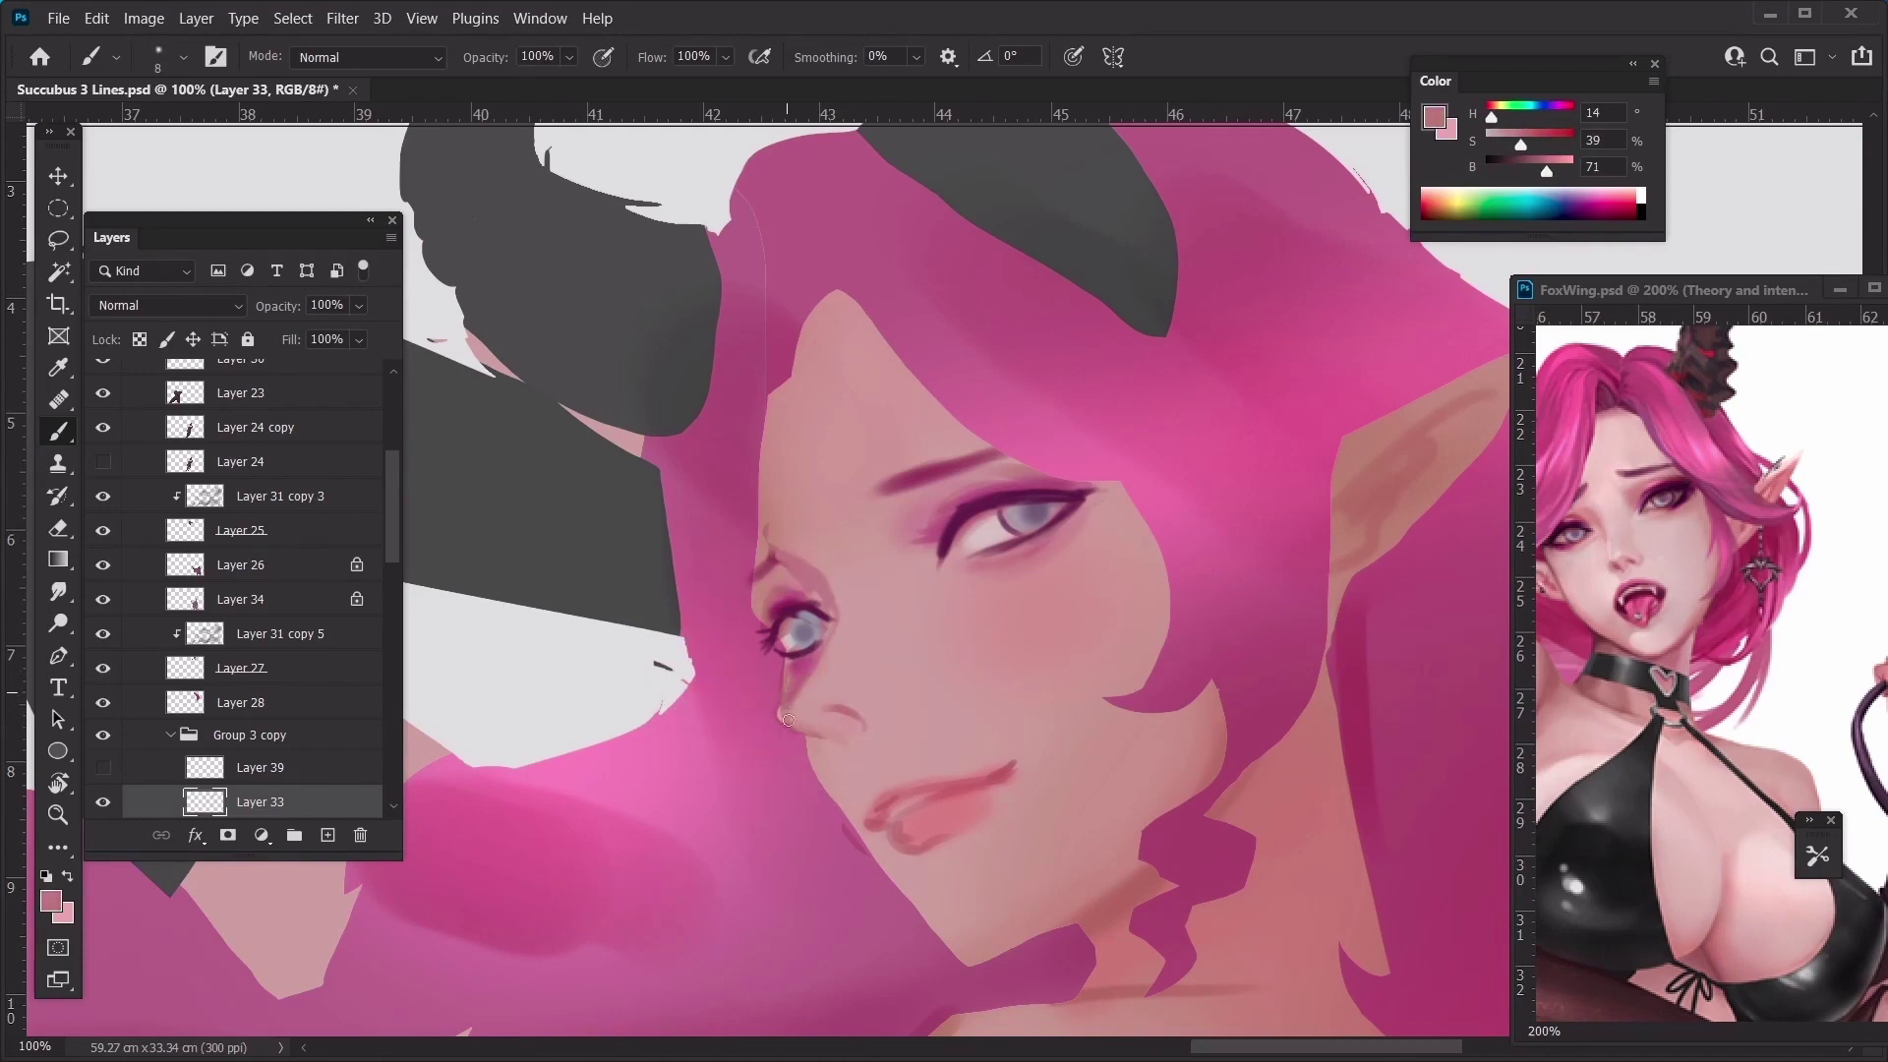
# Smooth the nose bridge and tip with sampled light skin tone (H 14, S 26, B 78) using a 20 px soft brush
pyautogui.keyDown('alt'); pyautogui.click(824, 753); pyautogui.keyUp('alt')
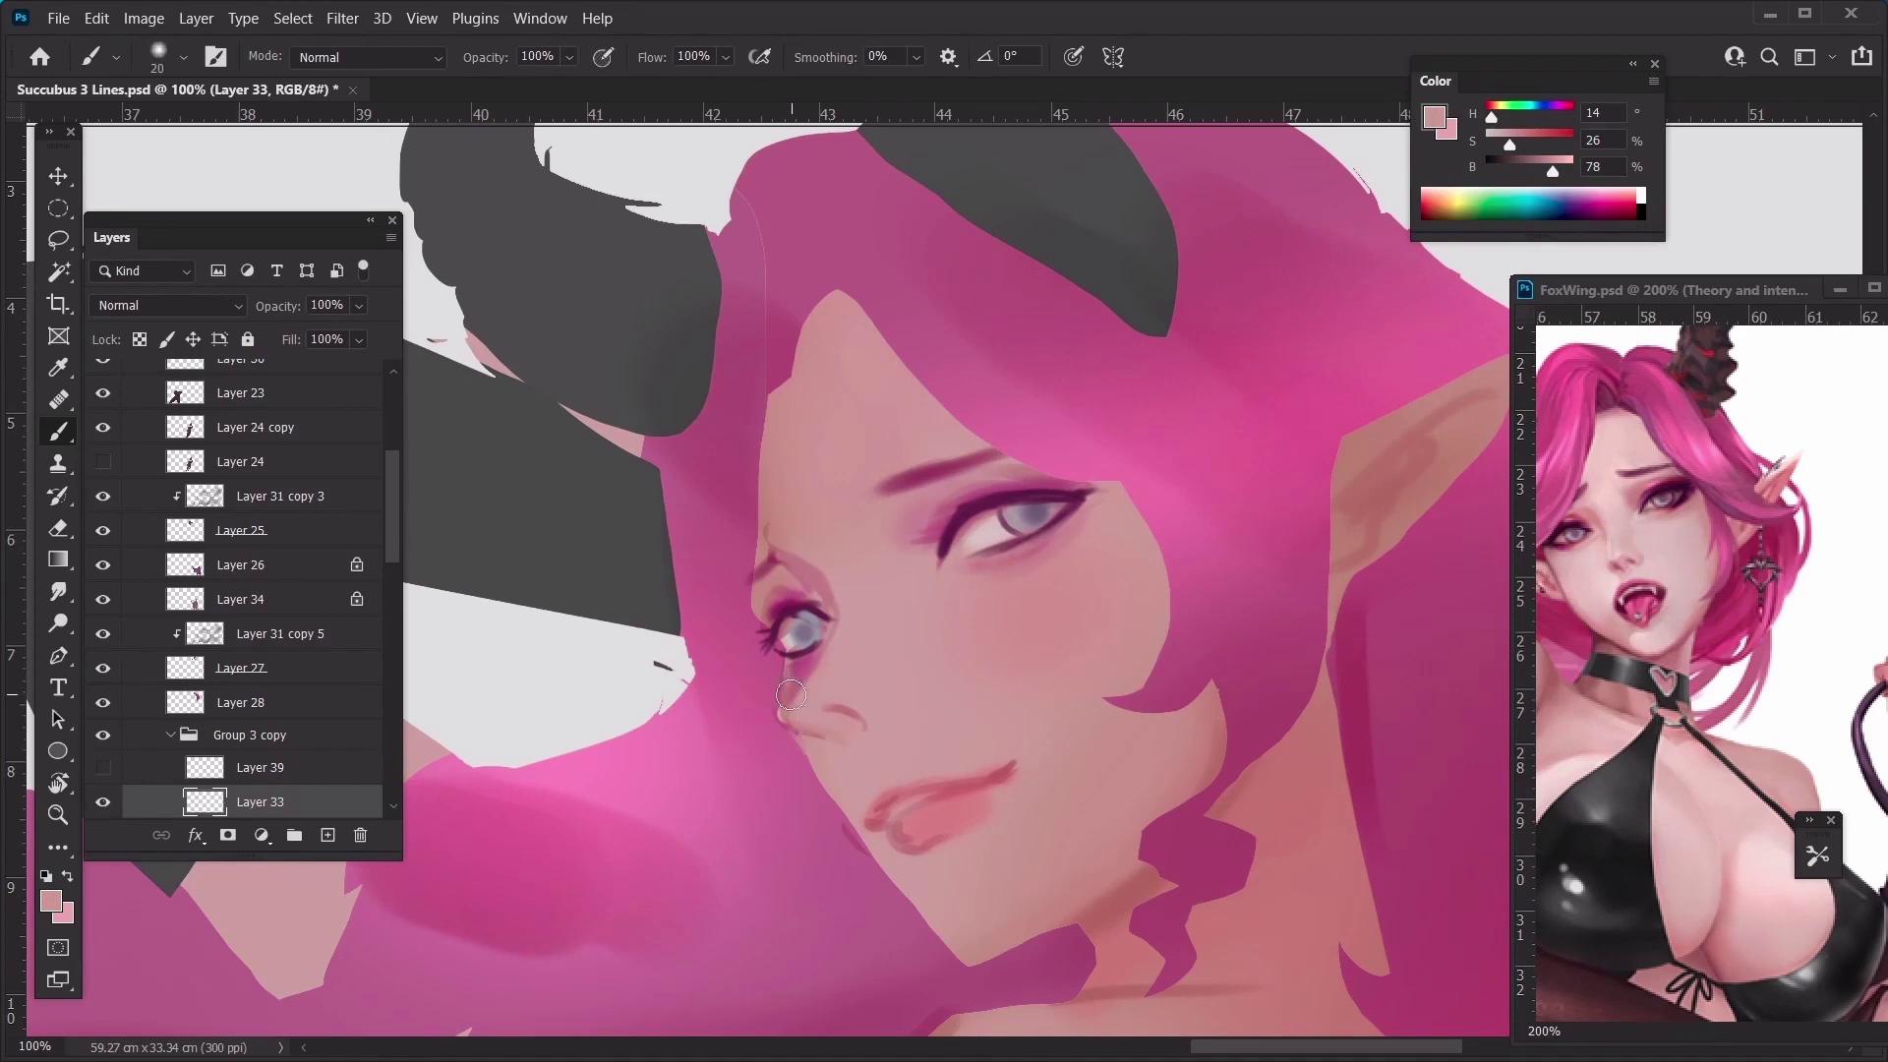
pyautogui.press('[')
pyautogui.press('[')
pyautogui.press('[')
pyautogui.press('[')
pyautogui.press(']')
pyautogui.press(']')
# Blend the skin around the far eyebrow with sampled warm tones (H 17, S 36, B 75 and H 18, S 39, B 73), enlarging the brush to 40 px
pyautogui.keyDown('alt'); pyautogui.click(765, 537); pyautogui.keyUp('alt')
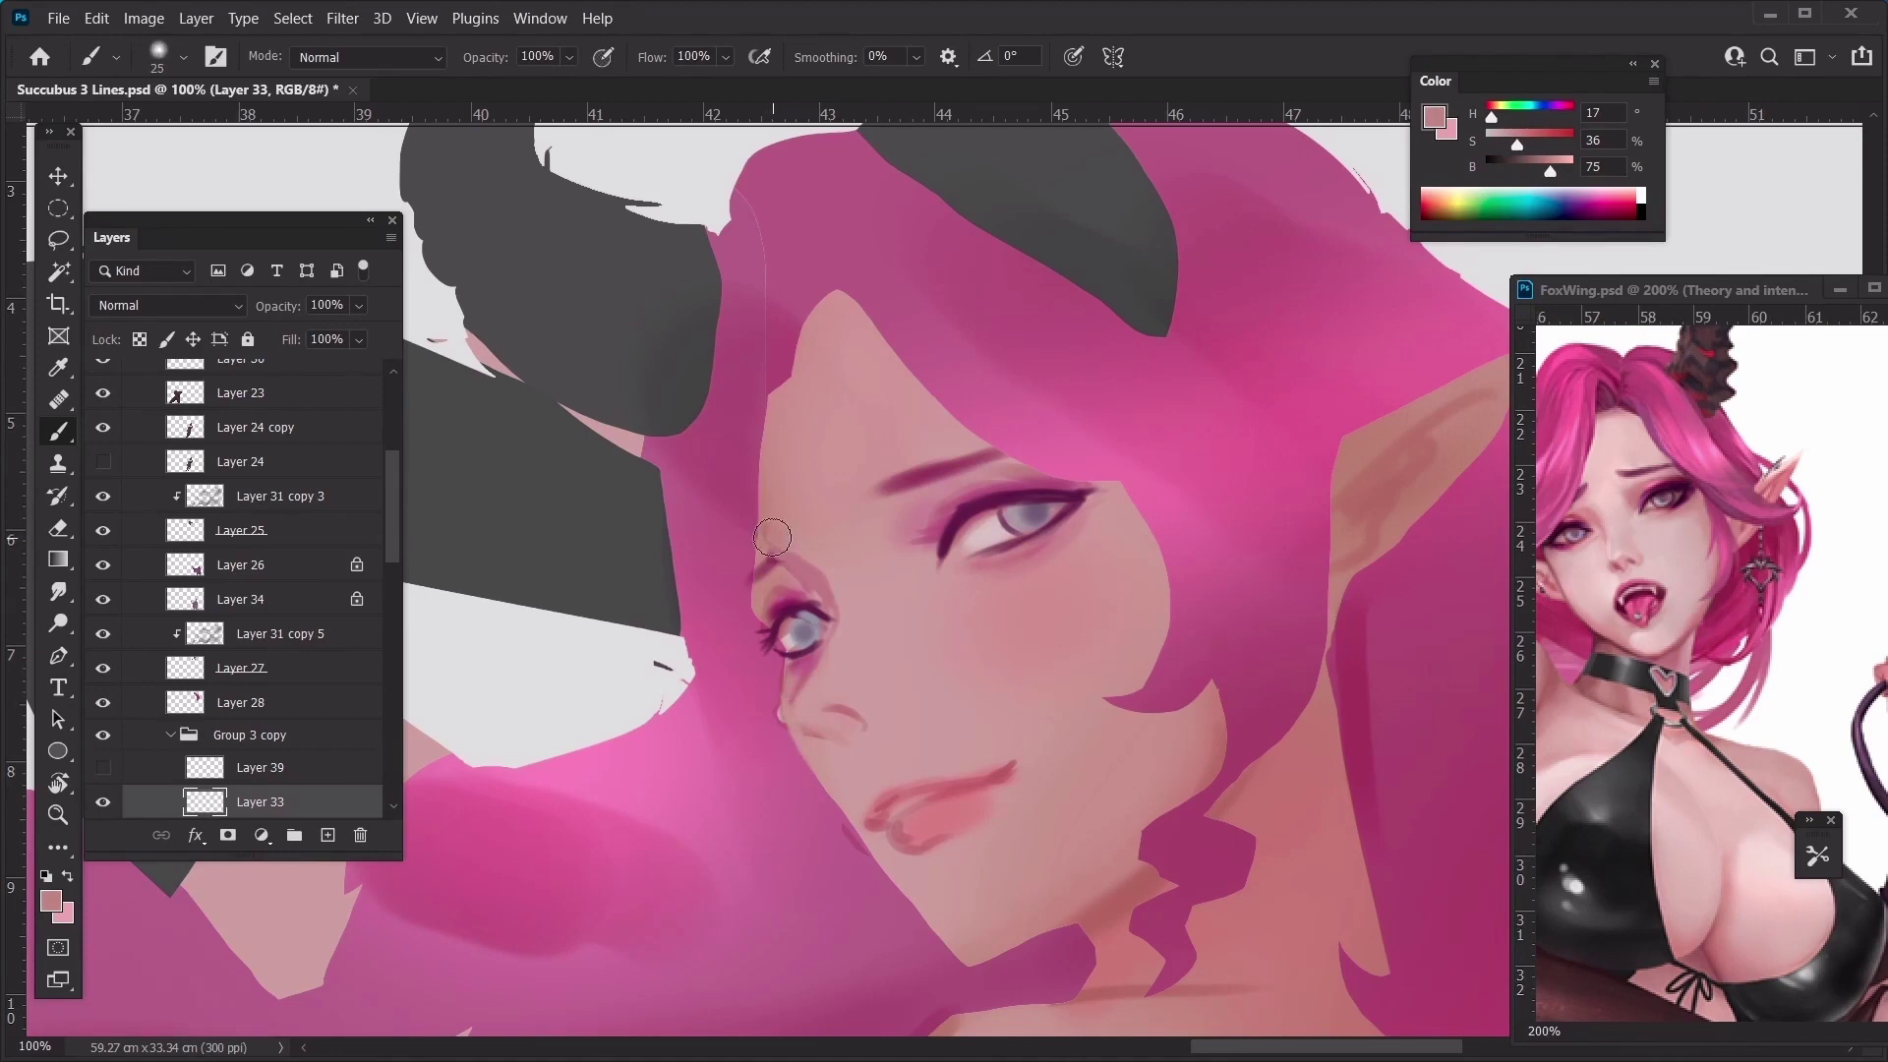
pyautogui.keyDown('alt'); pyautogui.click(795, 535); pyautogui.keyUp('alt')
pyautogui.press(']')
pyautogui.press(']')
pyautogui.press(']')
pyautogui.keyDown('alt'); pyautogui.click(769, 585); pyautogui.keyUp('alt')
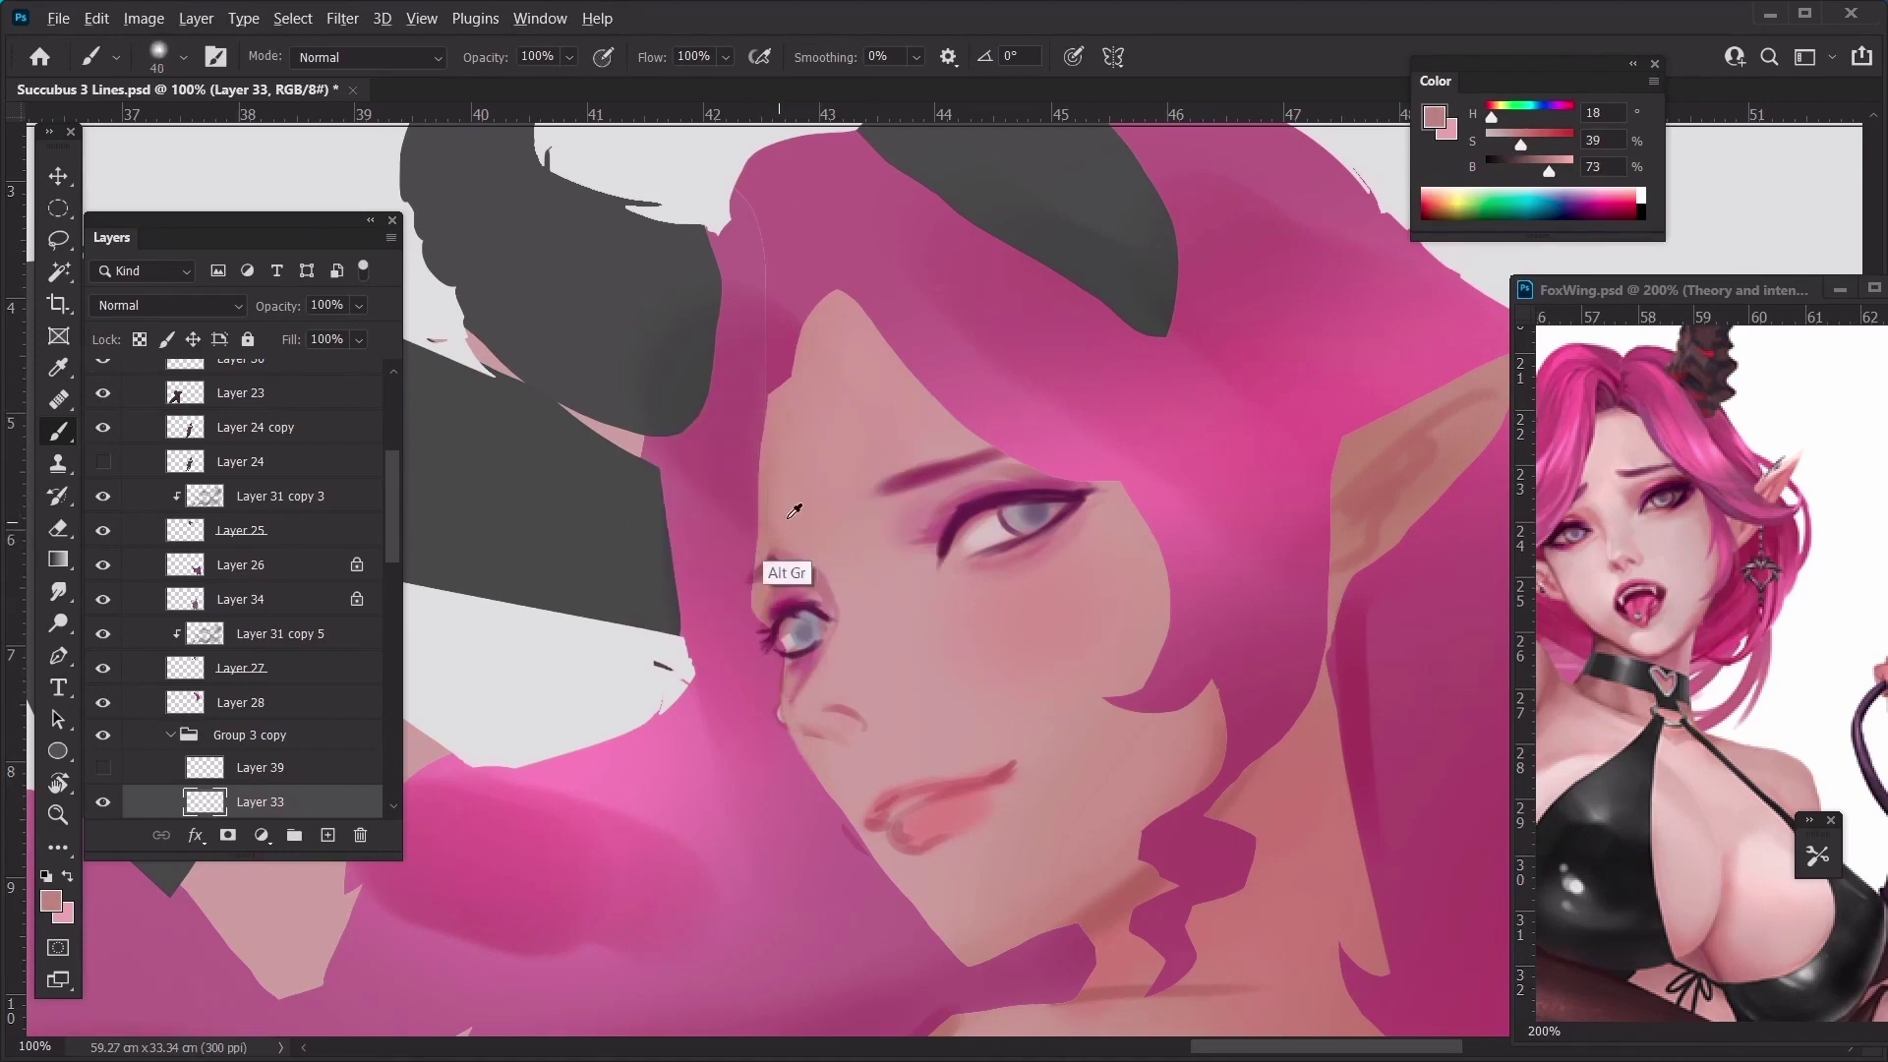
# Smooth the forehead's edge above the far eye with sampled skin tones (H 12, S 29, B 78 and H 15, S 34, B 76) using a 70 px soft brush
pyautogui.press(']')
pyautogui.press(']')
pyautogui.press(']')
pyautogui.press(']')
pyautogui.press(']')
pyautogui.keyDown('alt'); pyautogui.click(787, 439); pyautogui.keyUp('alt')
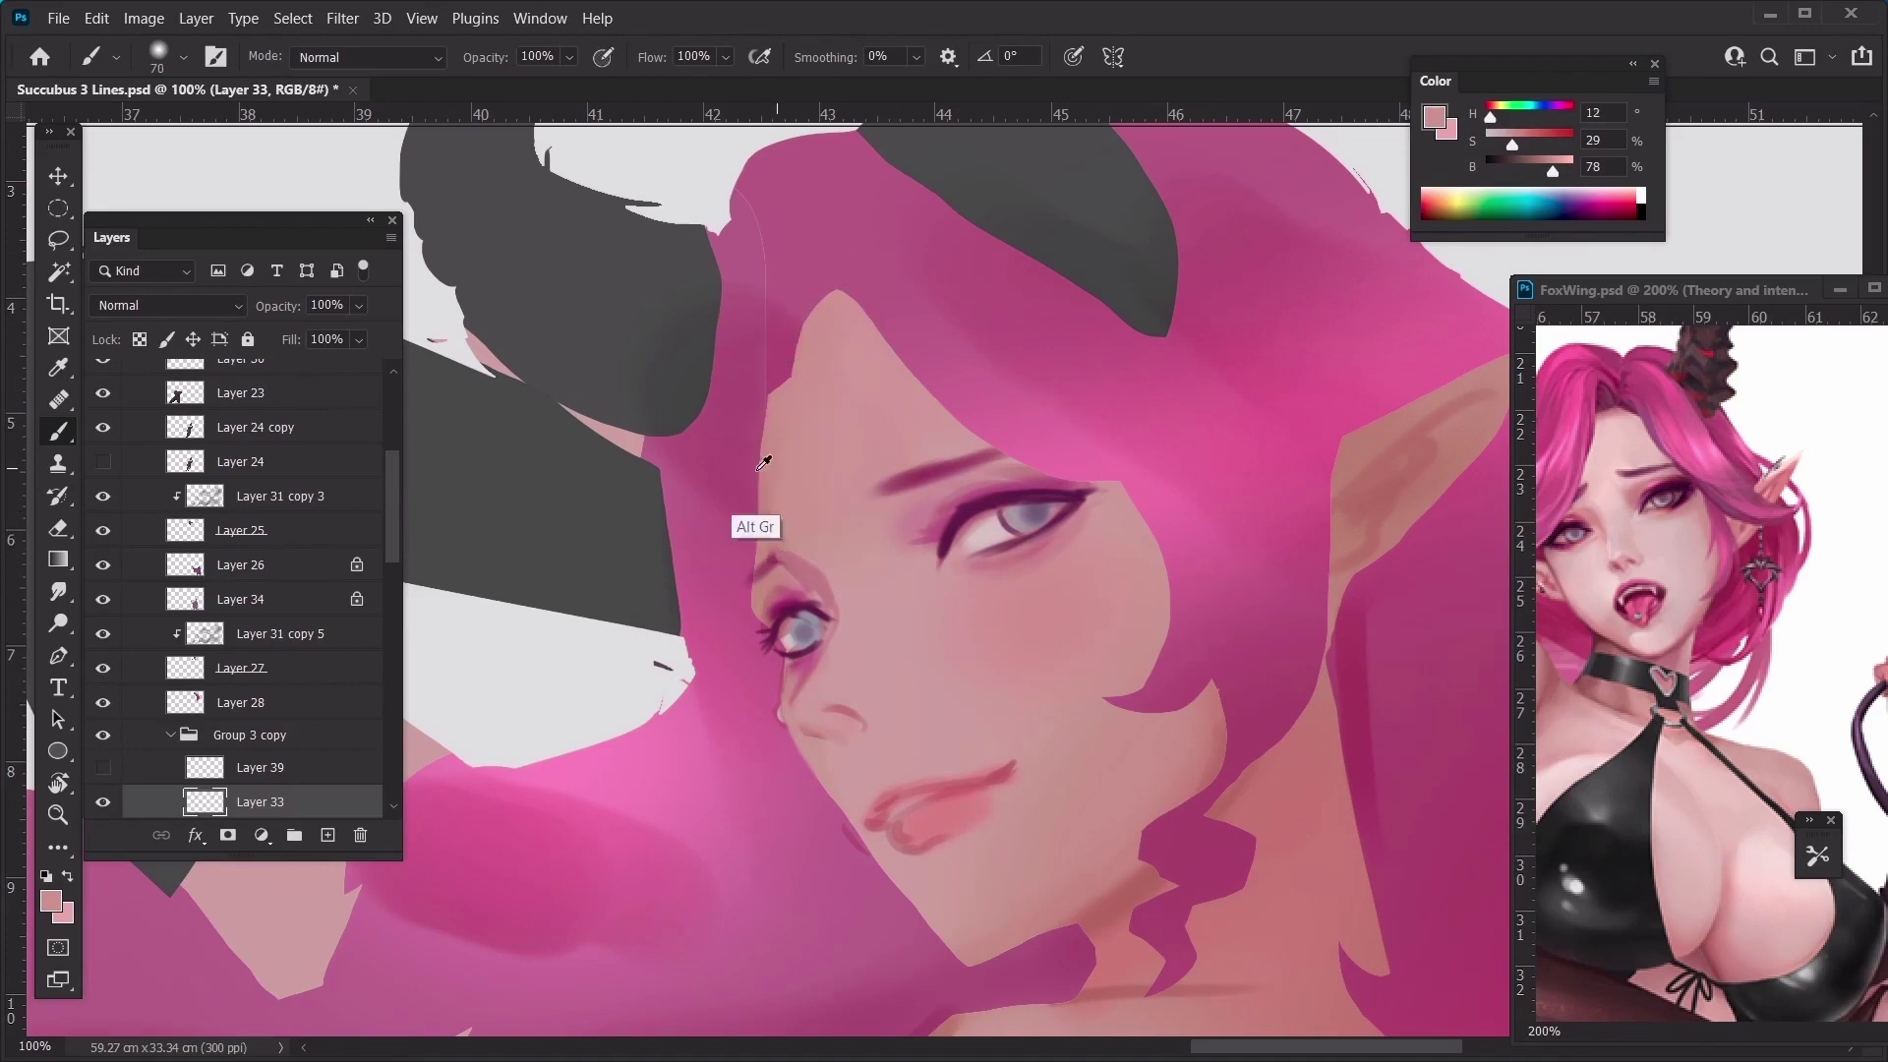
pyautogui.keyDown('alt'); pyautogui.click(763, 531); pyautogui.keyUp('alt')
# Blend the skin shading along the upper chest crease with sampled skin tone, enlarging the soft brush to 200 px
pyautogui.hotkey('ctrl', '-')
pyautogui.hotkey('ctrl', '-')
pyautogui.hotkey('ctrl', '-')
pyautogui.hotkey('ctrl', '-')
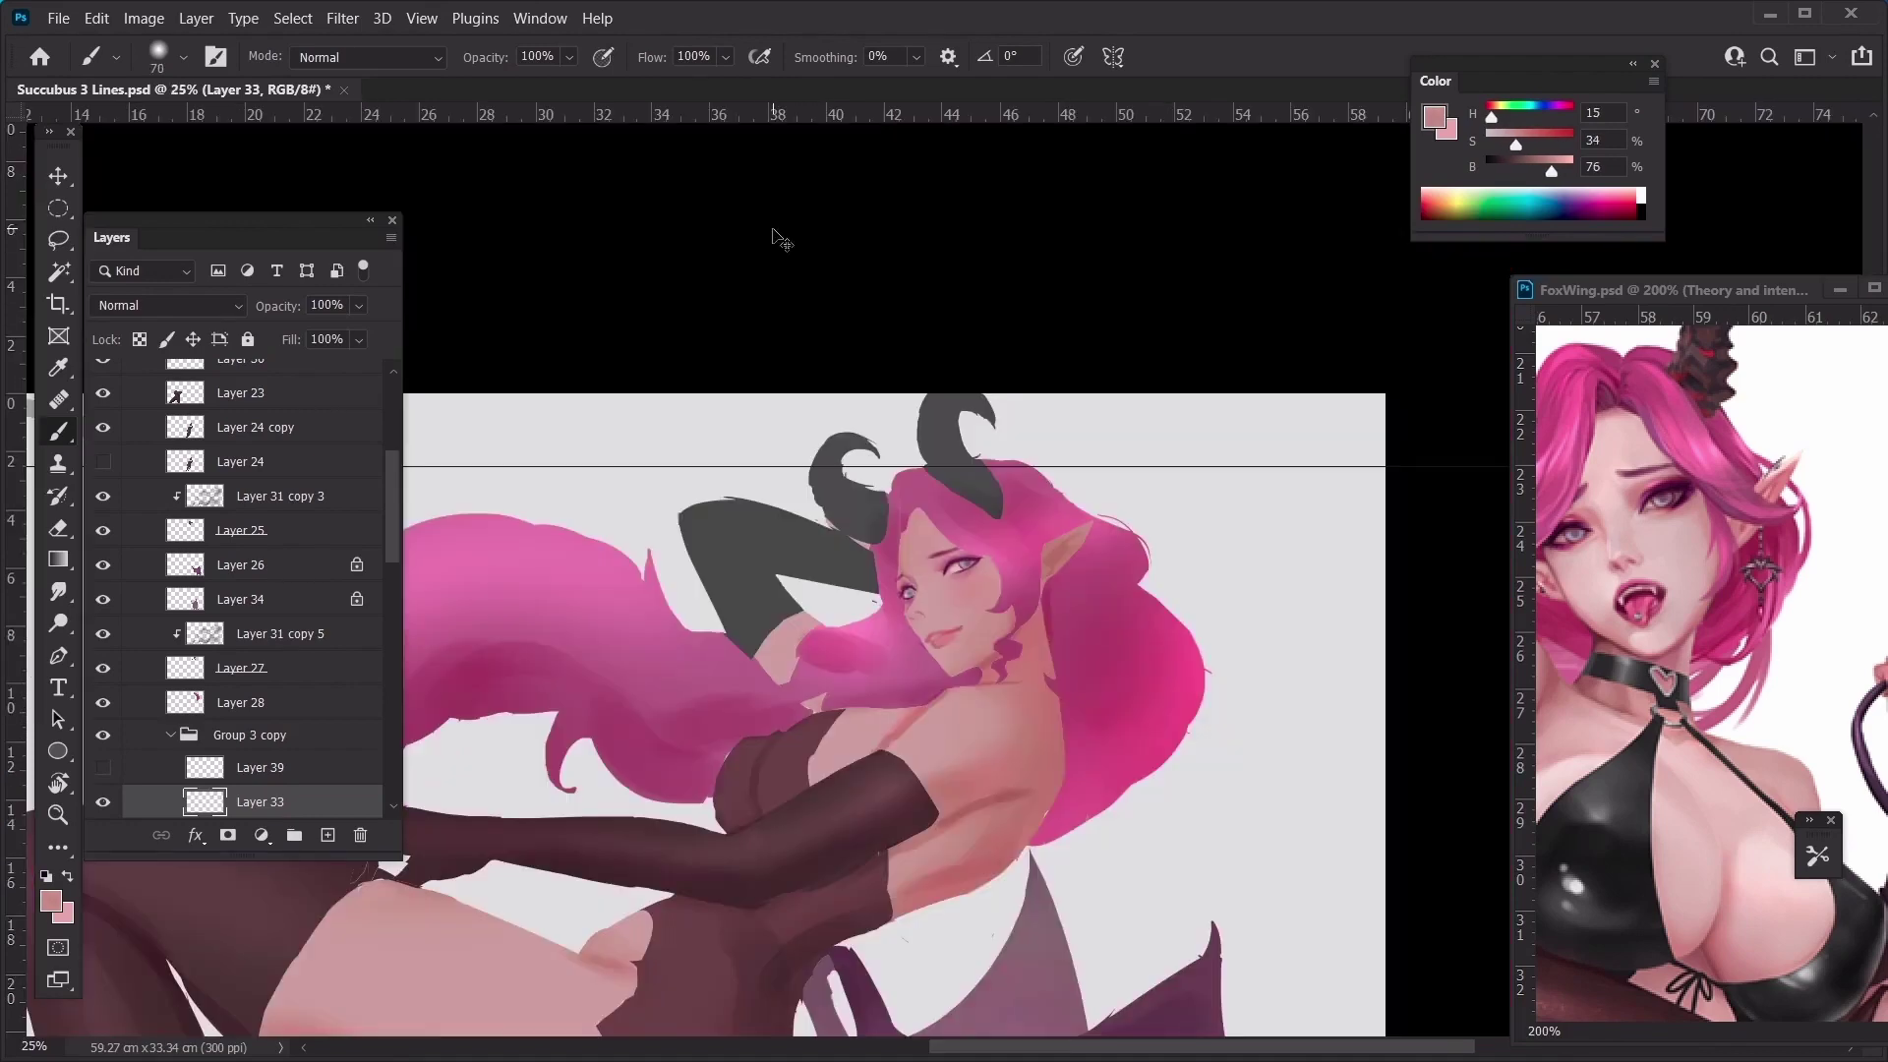
pyautogui.hotkey('ctrl', '+')
pyautogui.hotkey('ctrl', '+')
pyautogui.keyDown('alt'); pyautogui.click(890, 729); pyautogui.keyUp('alt')
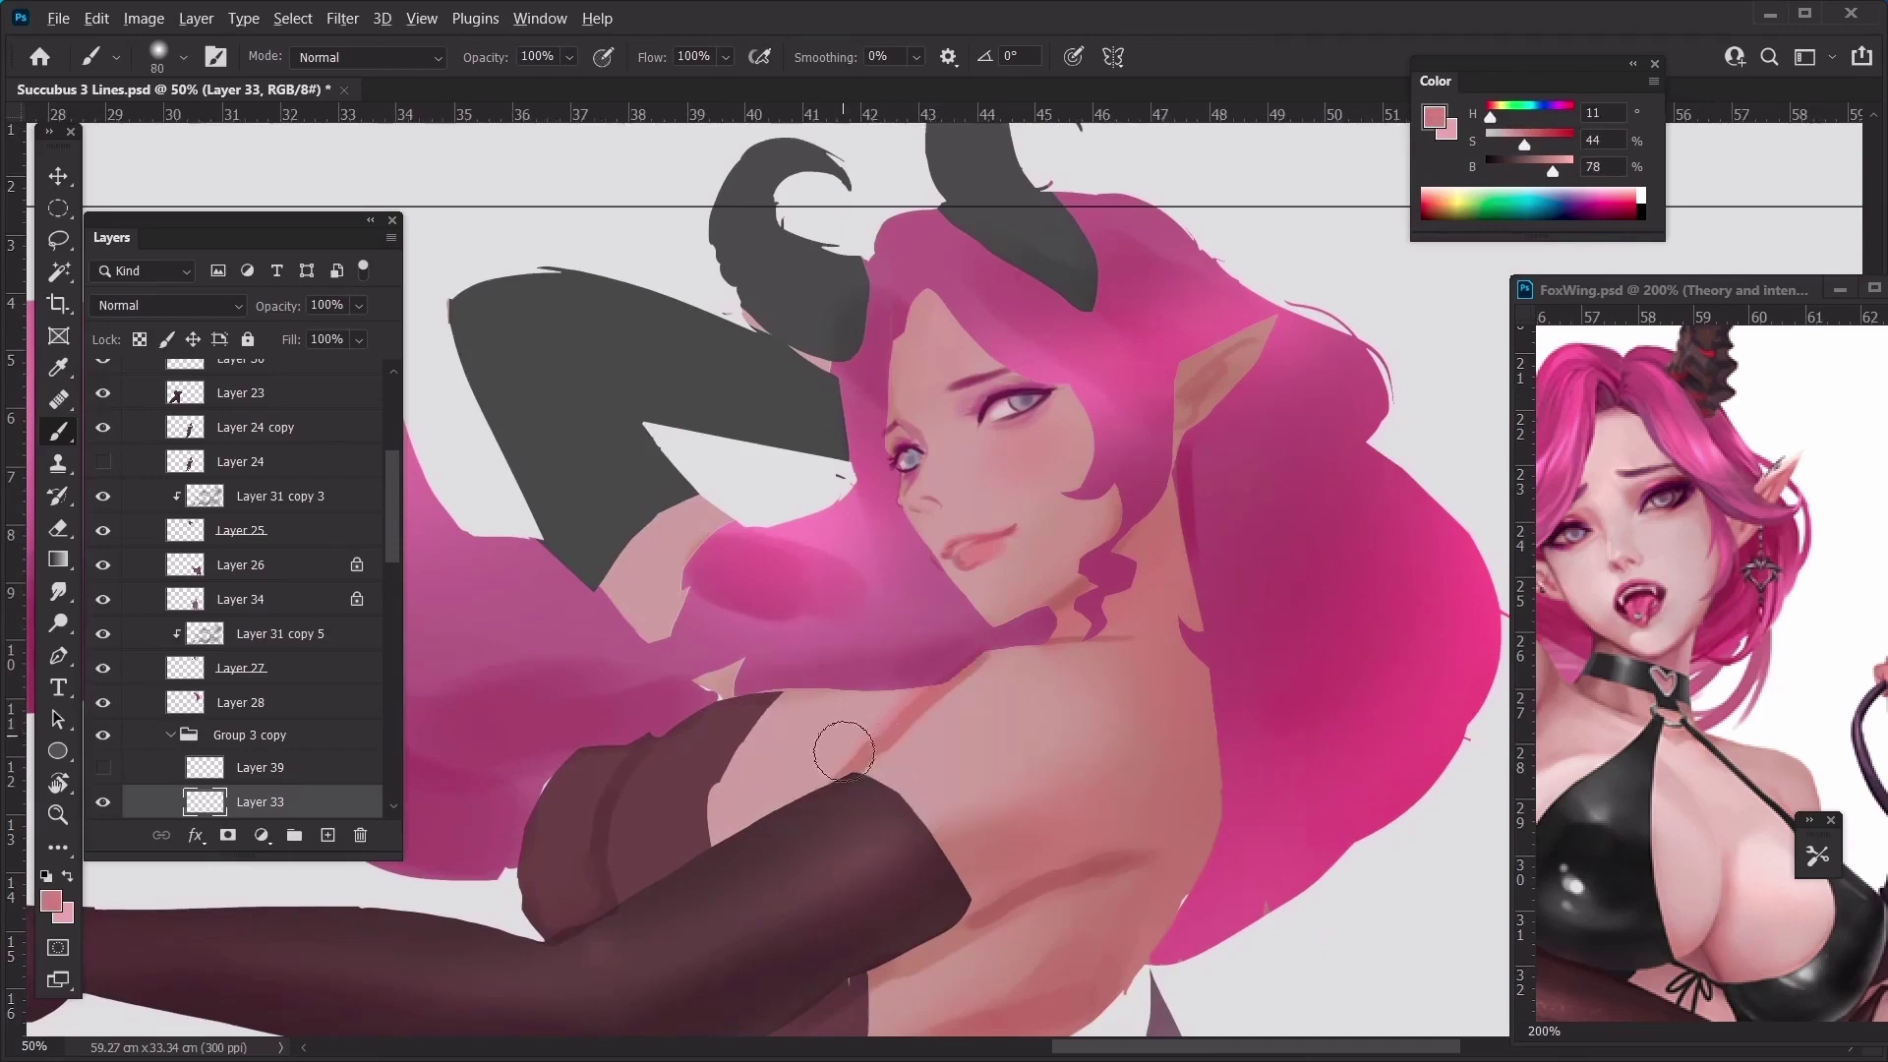
pyautogui.keyDown('ctrl'); pyautogui.click(847, 743); pyautogui.keyUp('ctrl')
pyautogui.press(']')
pyautogui.press(']')
pyautogui.press(']')
pyautogui.press(']')
pyautogui.press(']')
pyautogui.press(']')
pyautogui.press(']')
# Deepen the upper lash lines of both eyes on Layer 33 with dark crimson (H 344, S 86, B 42), reducing the brush to 7 px
pyautogui.keyDown('ctrl'); pyautogui.click(1015, 448); pyautogui.keyUp('ctrl')
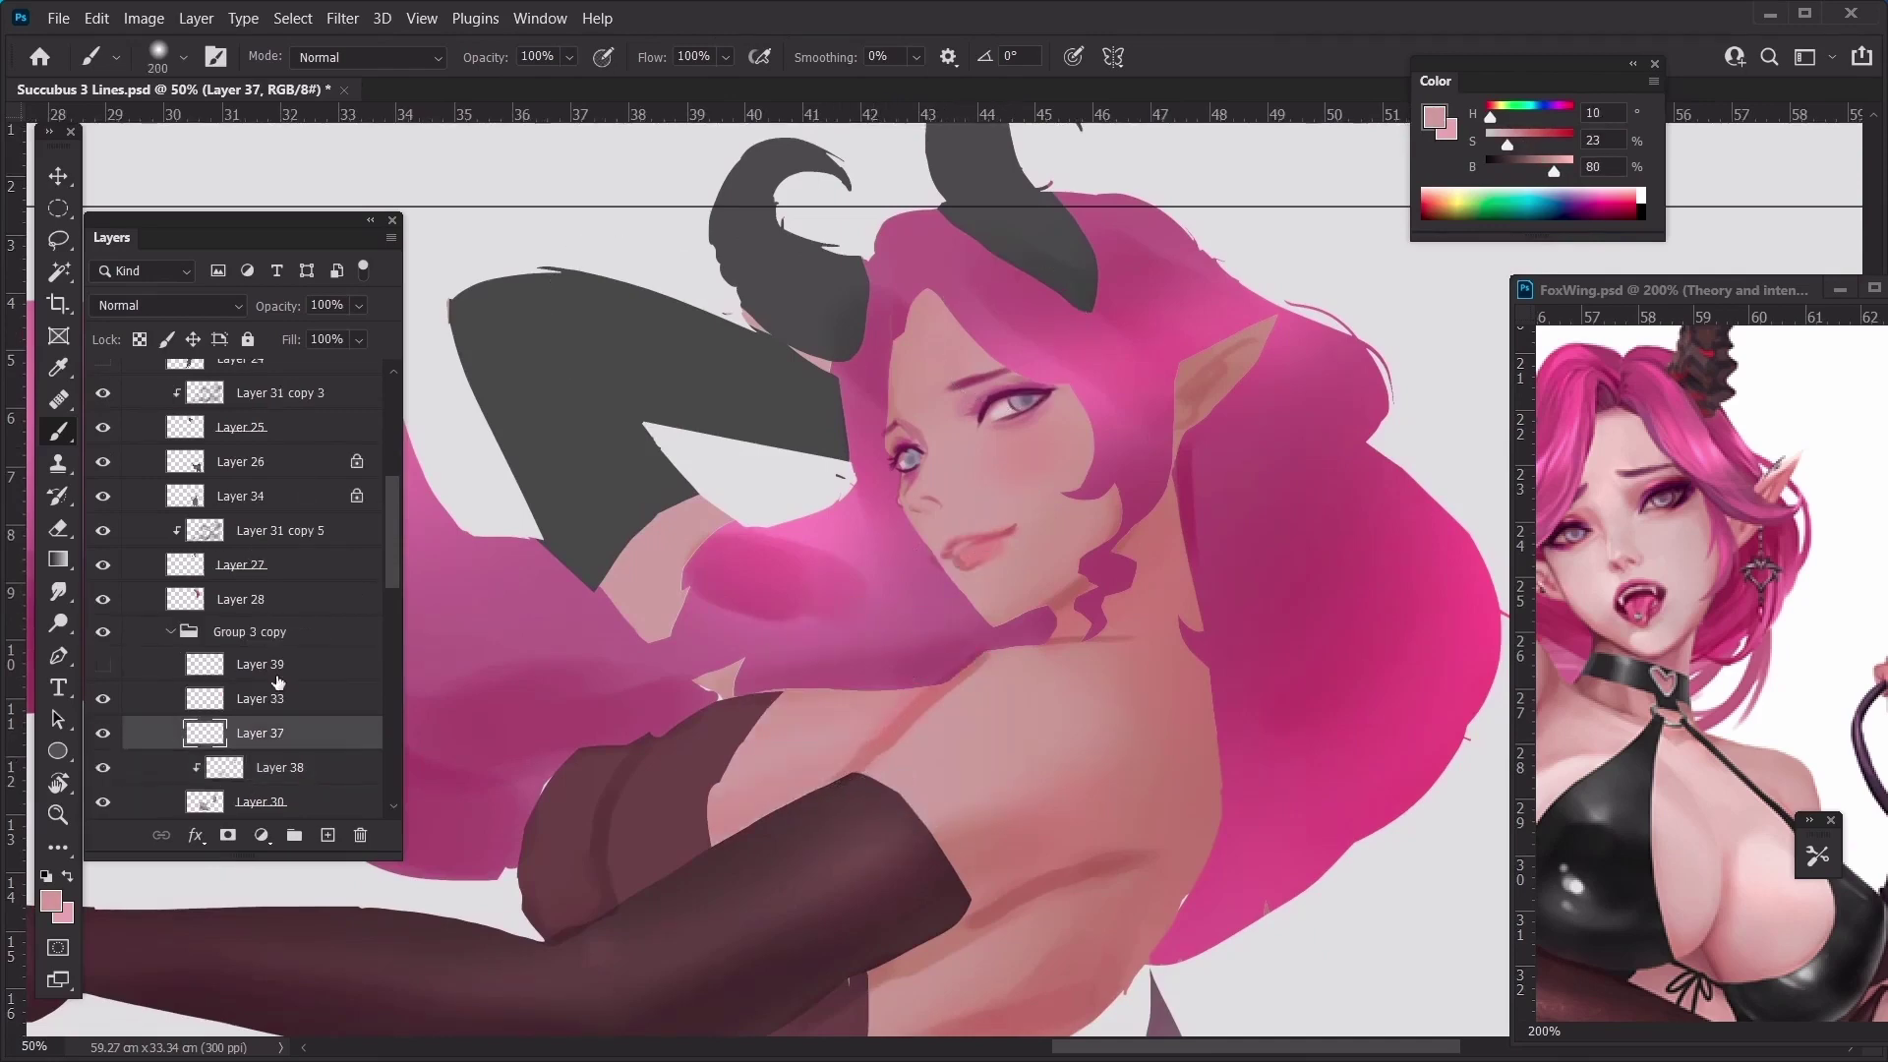
pyautogui.click(229, 704)
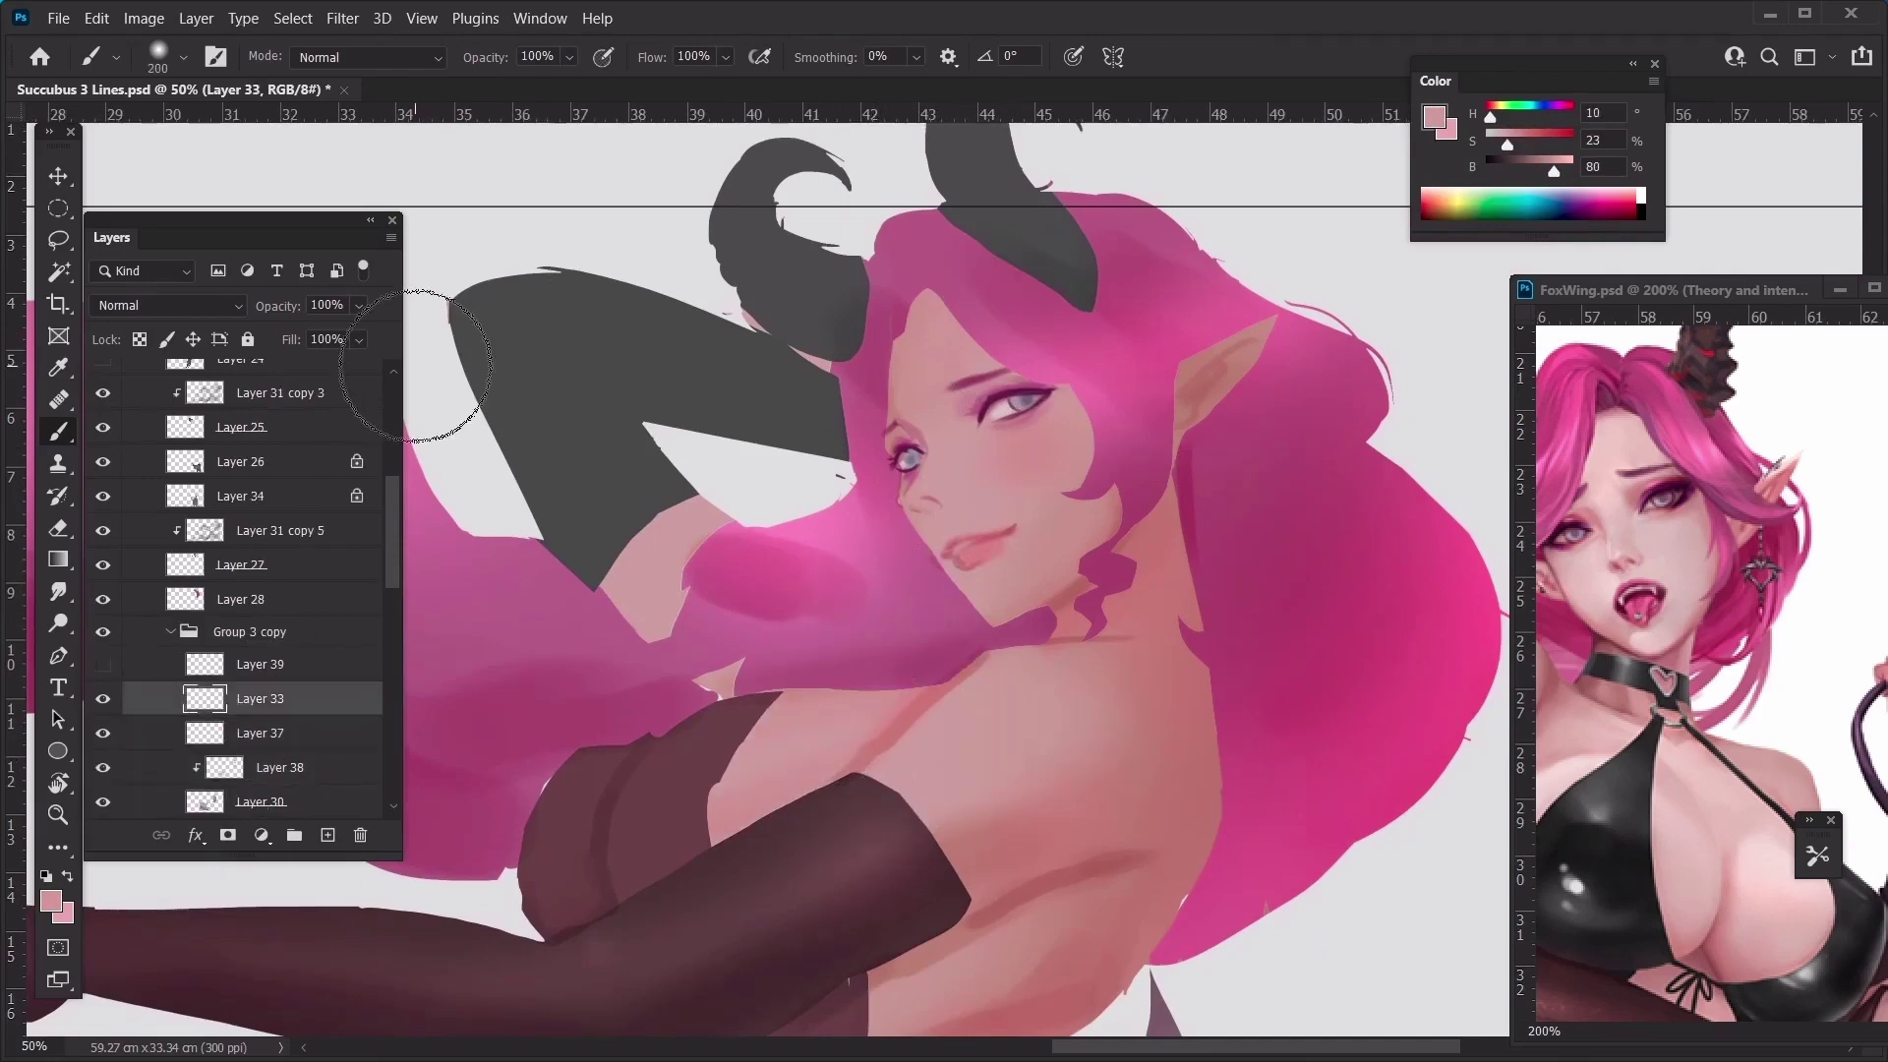
pyautogui.hotkey('ctrl', '-')
pyautogui.hotkey('ctrl', '-')
pyautogui.hotkey('ctrl', '+')
pyautogui.hotkey('ctrl', '+')
pyautogui.hotkey('ctrl', '+')
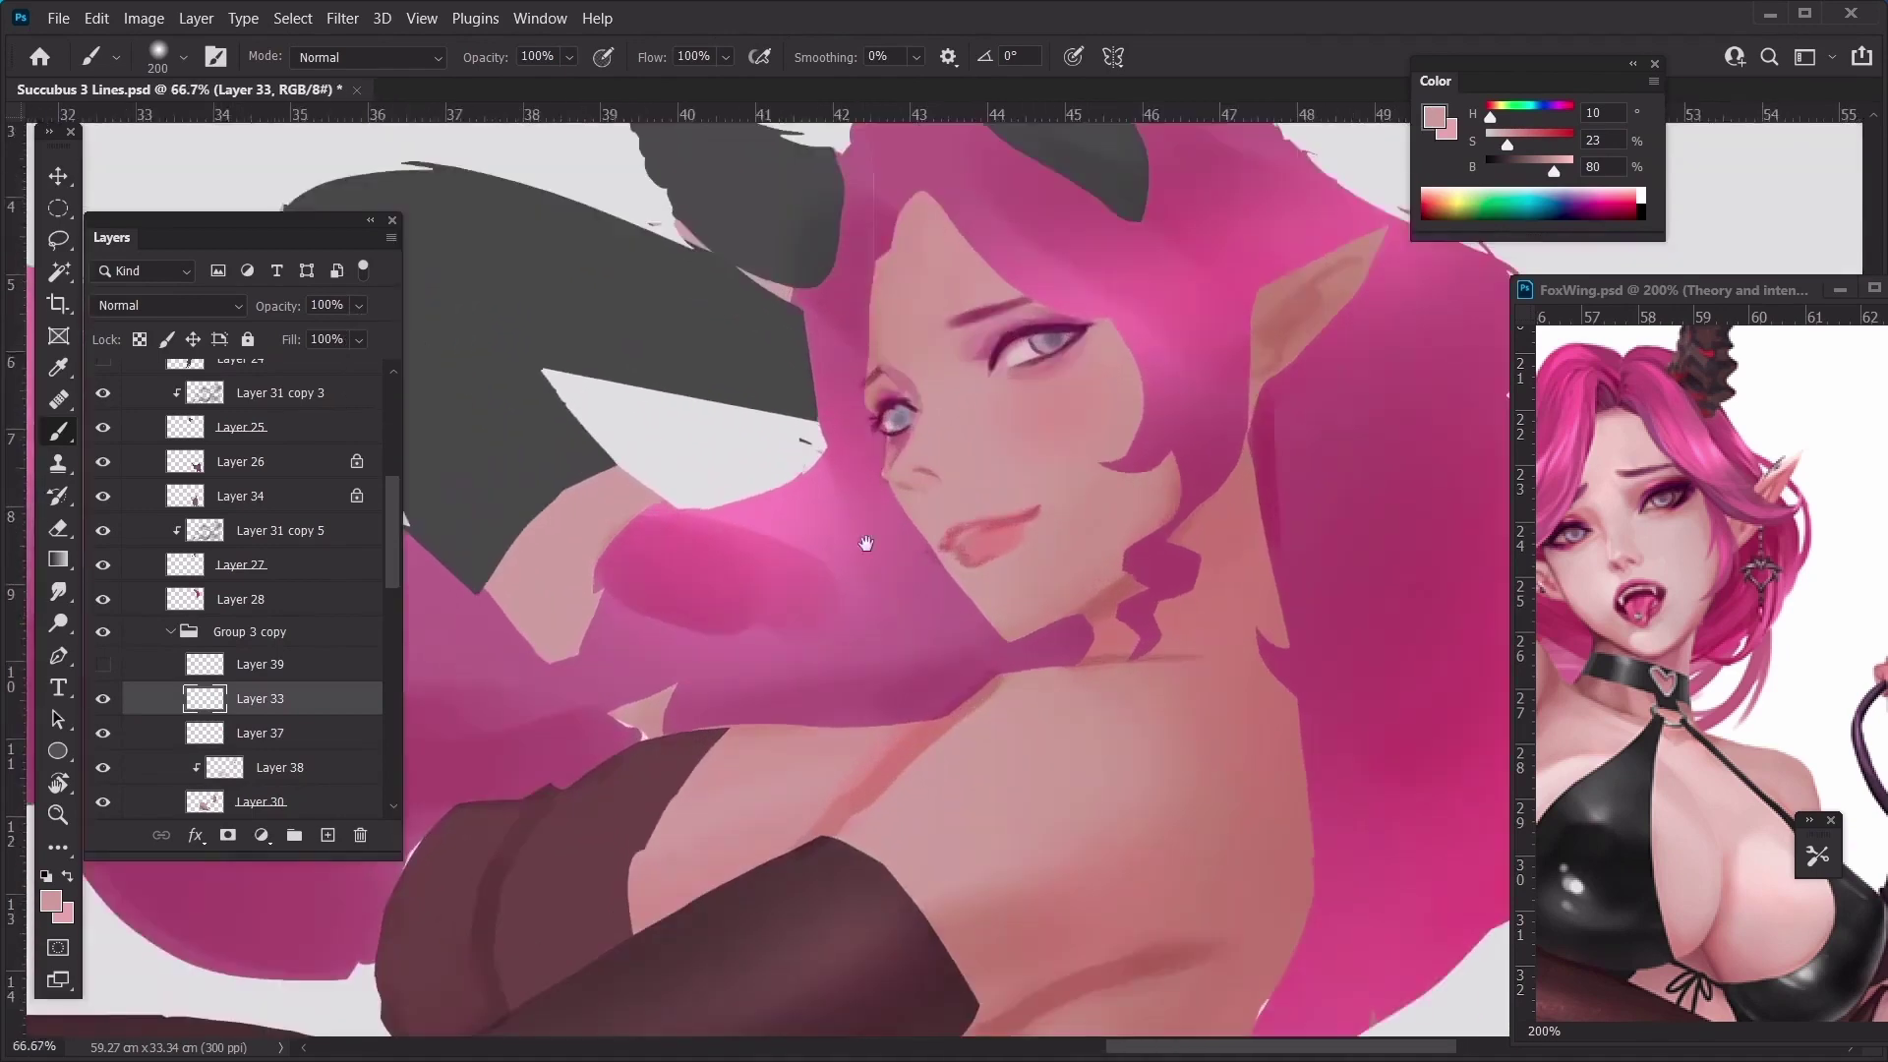
pyautogui.moveTo(868, 540); pyautogui.dragTo(804, 424)
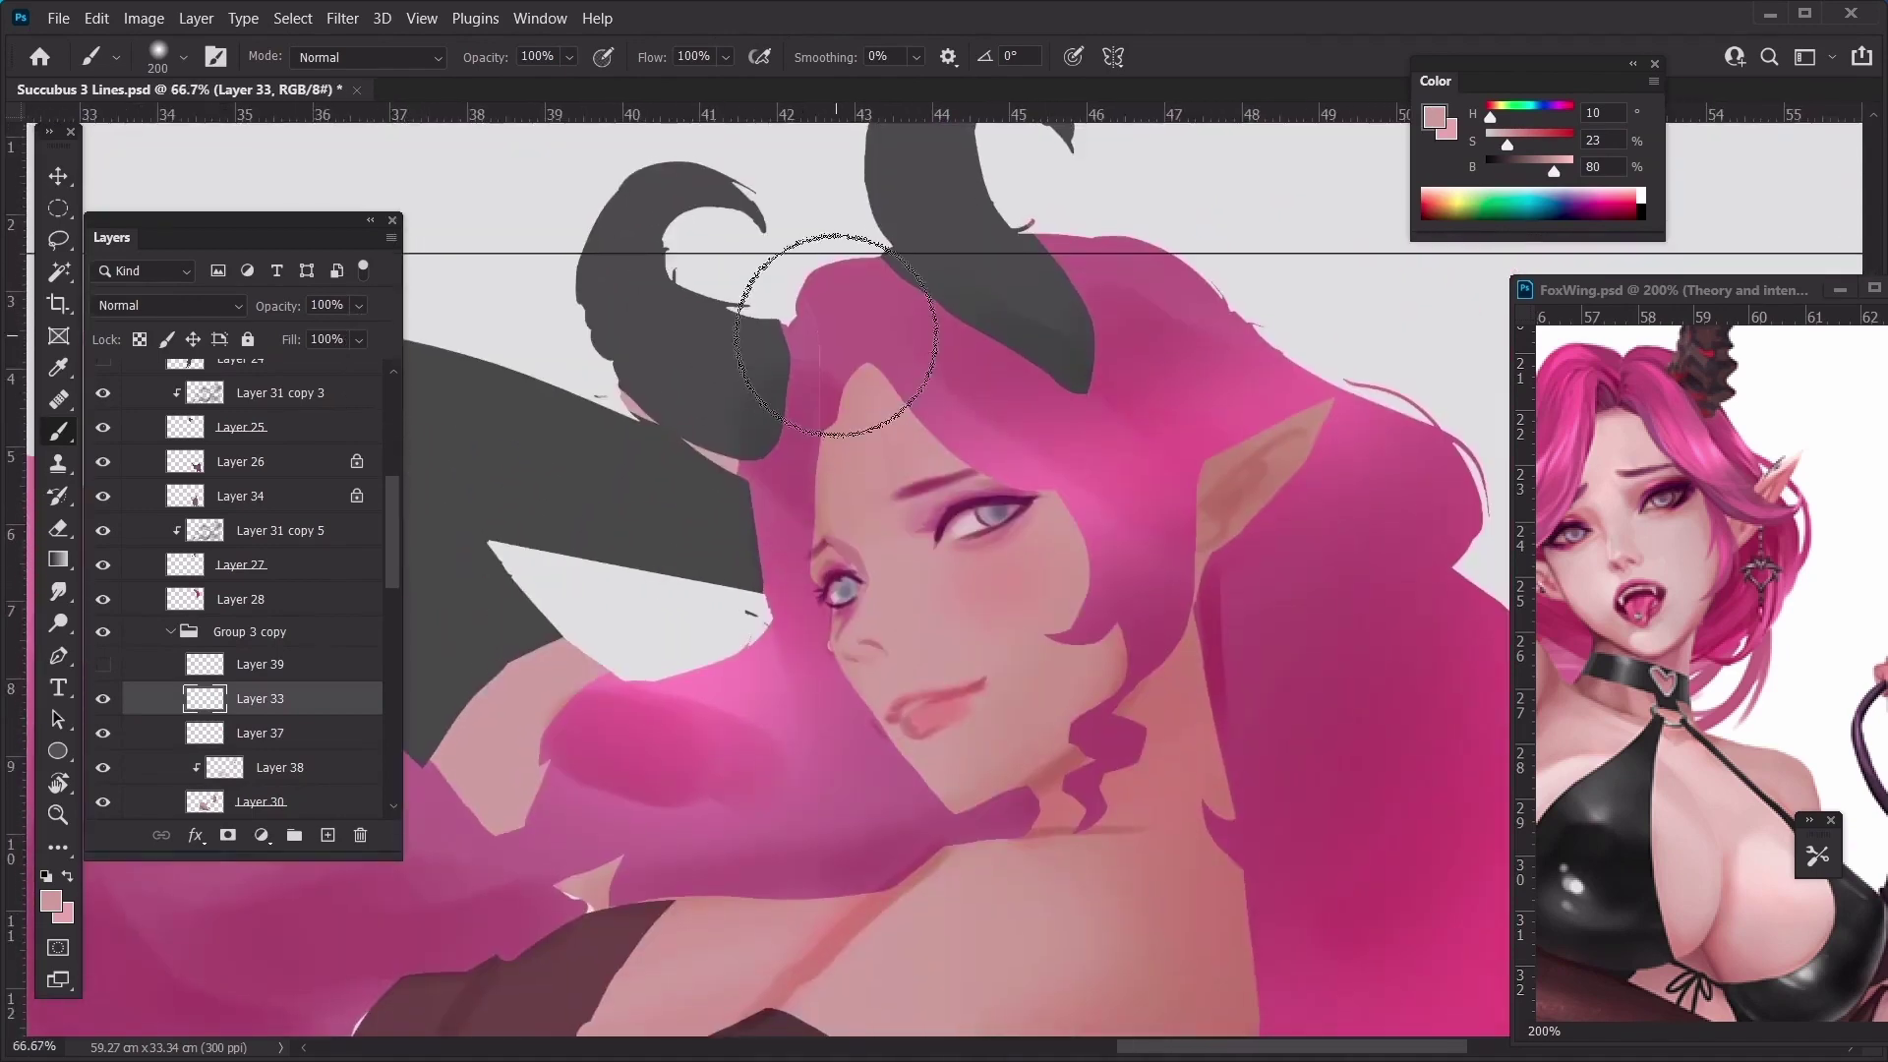
pyautogui.click(1659, 520)
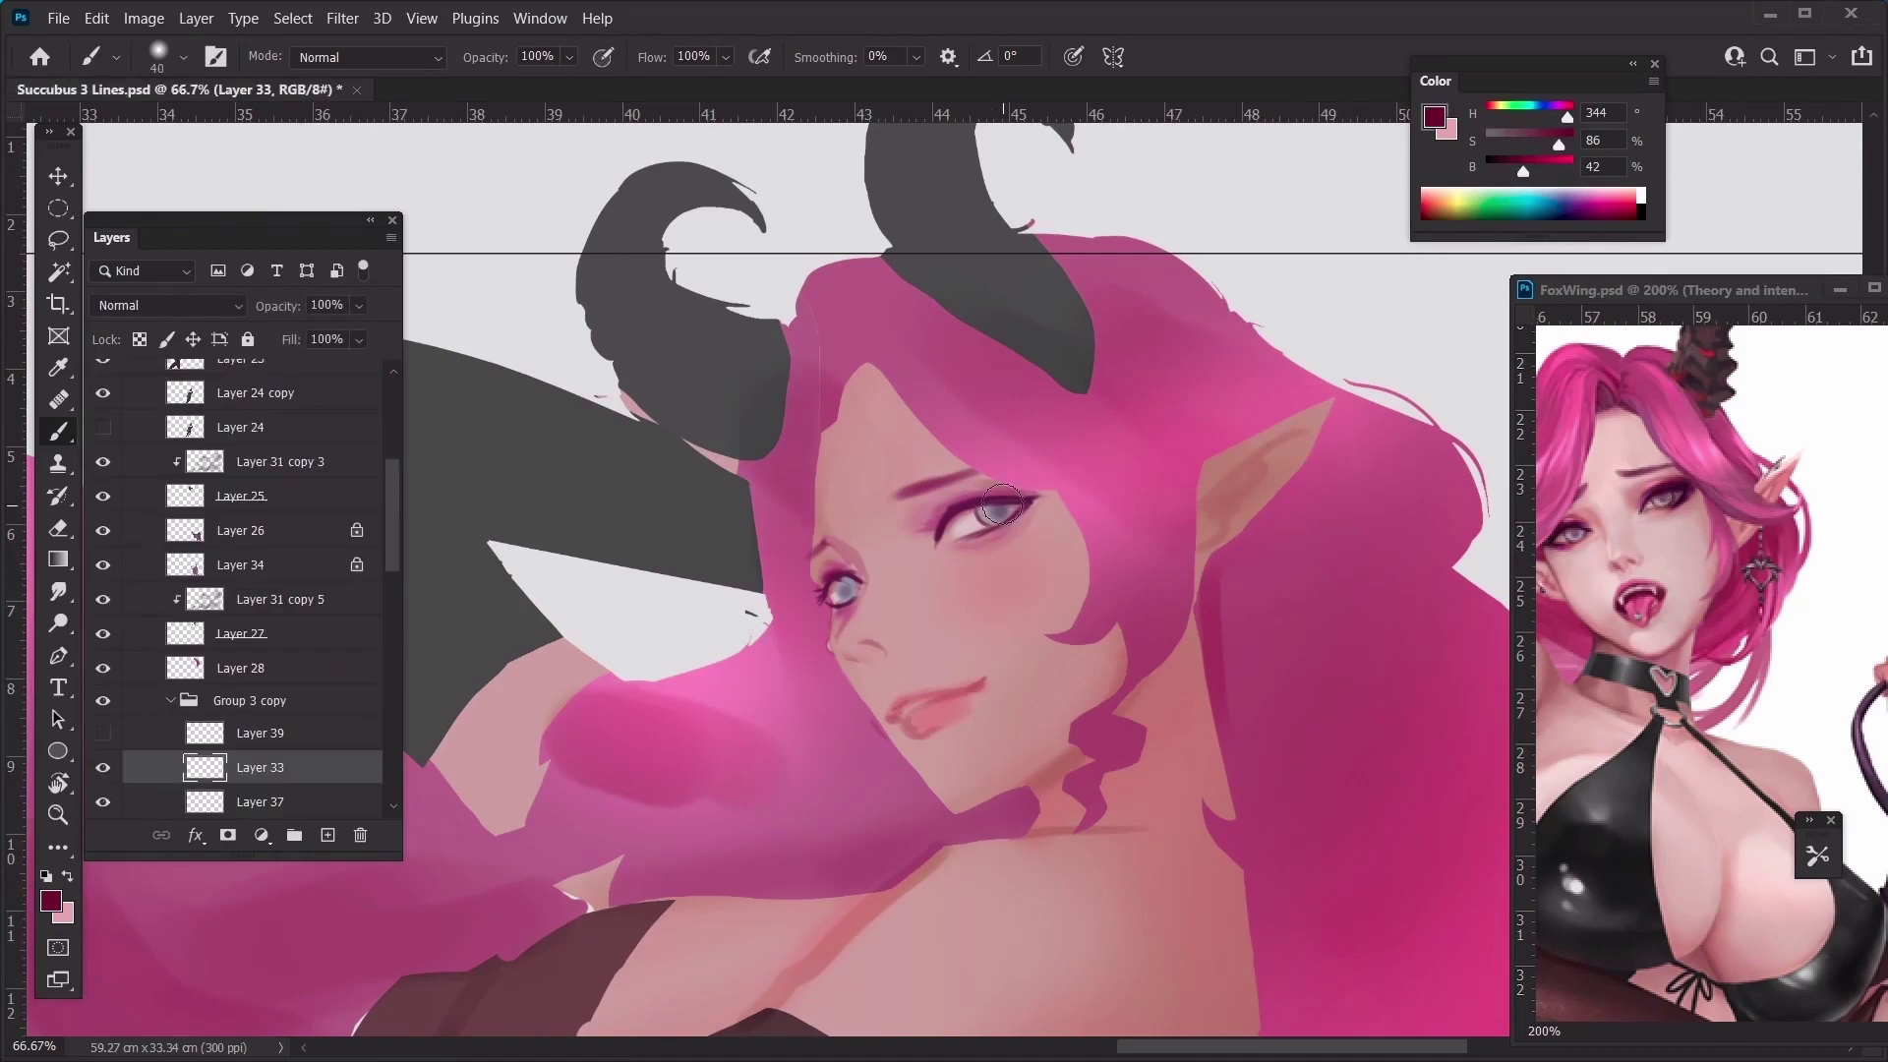
pyautogui.hotkey('ctrl', '+')
pyautogui.press('[')
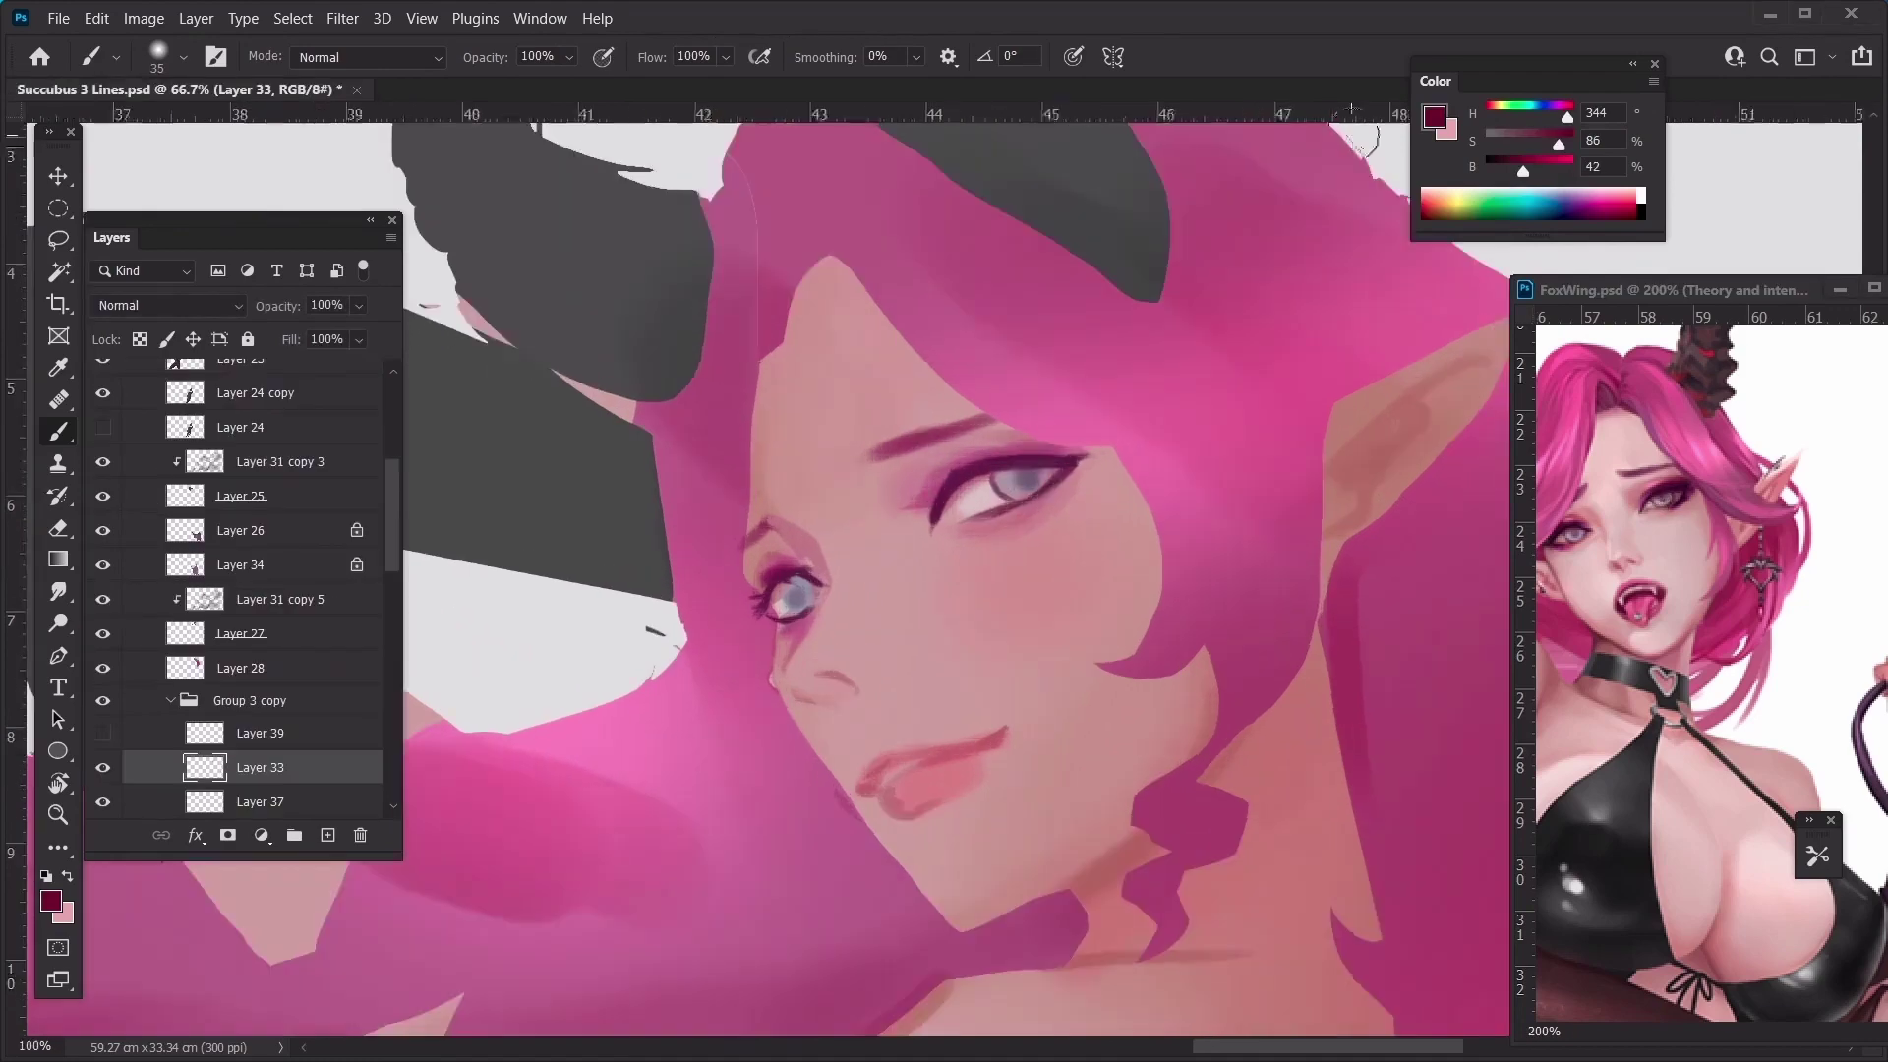
pyautogui.moveTo(963, 457); pyautogui.dragTo(952, 455)
pyautogui.press('[')
pyautogui.press('[')
pyautogui.press('[')
pyautogui.press('[')
pyautogui.press('[')
pyautogui.press('[')
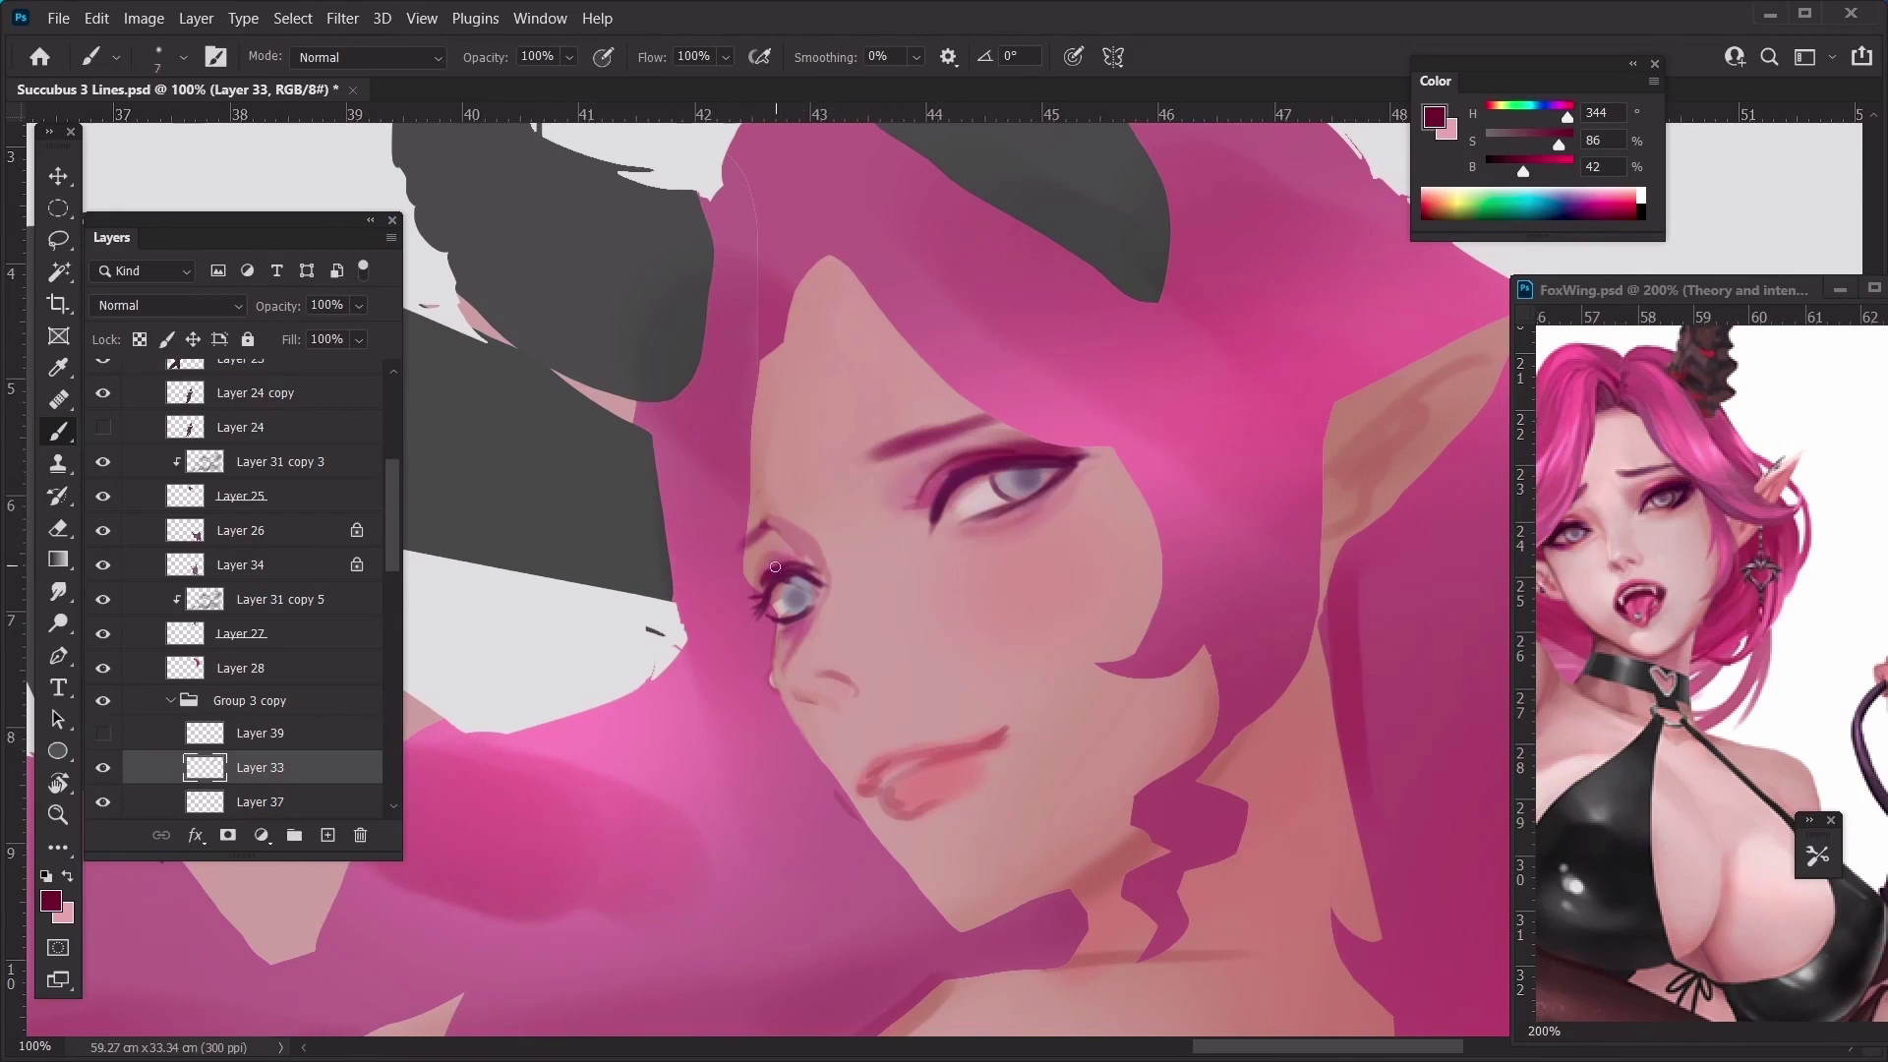
# Soften the skin beneath the near eye with sampled skin tone (H 3, S 34, B 75), enlarging the brush to 20 px
pyautogui.press(']')
pyautogui.press(']')
pyautogui.press(']')
pyautogui.press(']')
pyautogui.press(']')
pyautogui.press(']')
pyautogui.press(']')
pyautogui.press('[')
pyautogui.press(']')
pyautogui.keyDown('alt'); pyautogui.click(1010, 608); pyautogui.keyUp('alt')
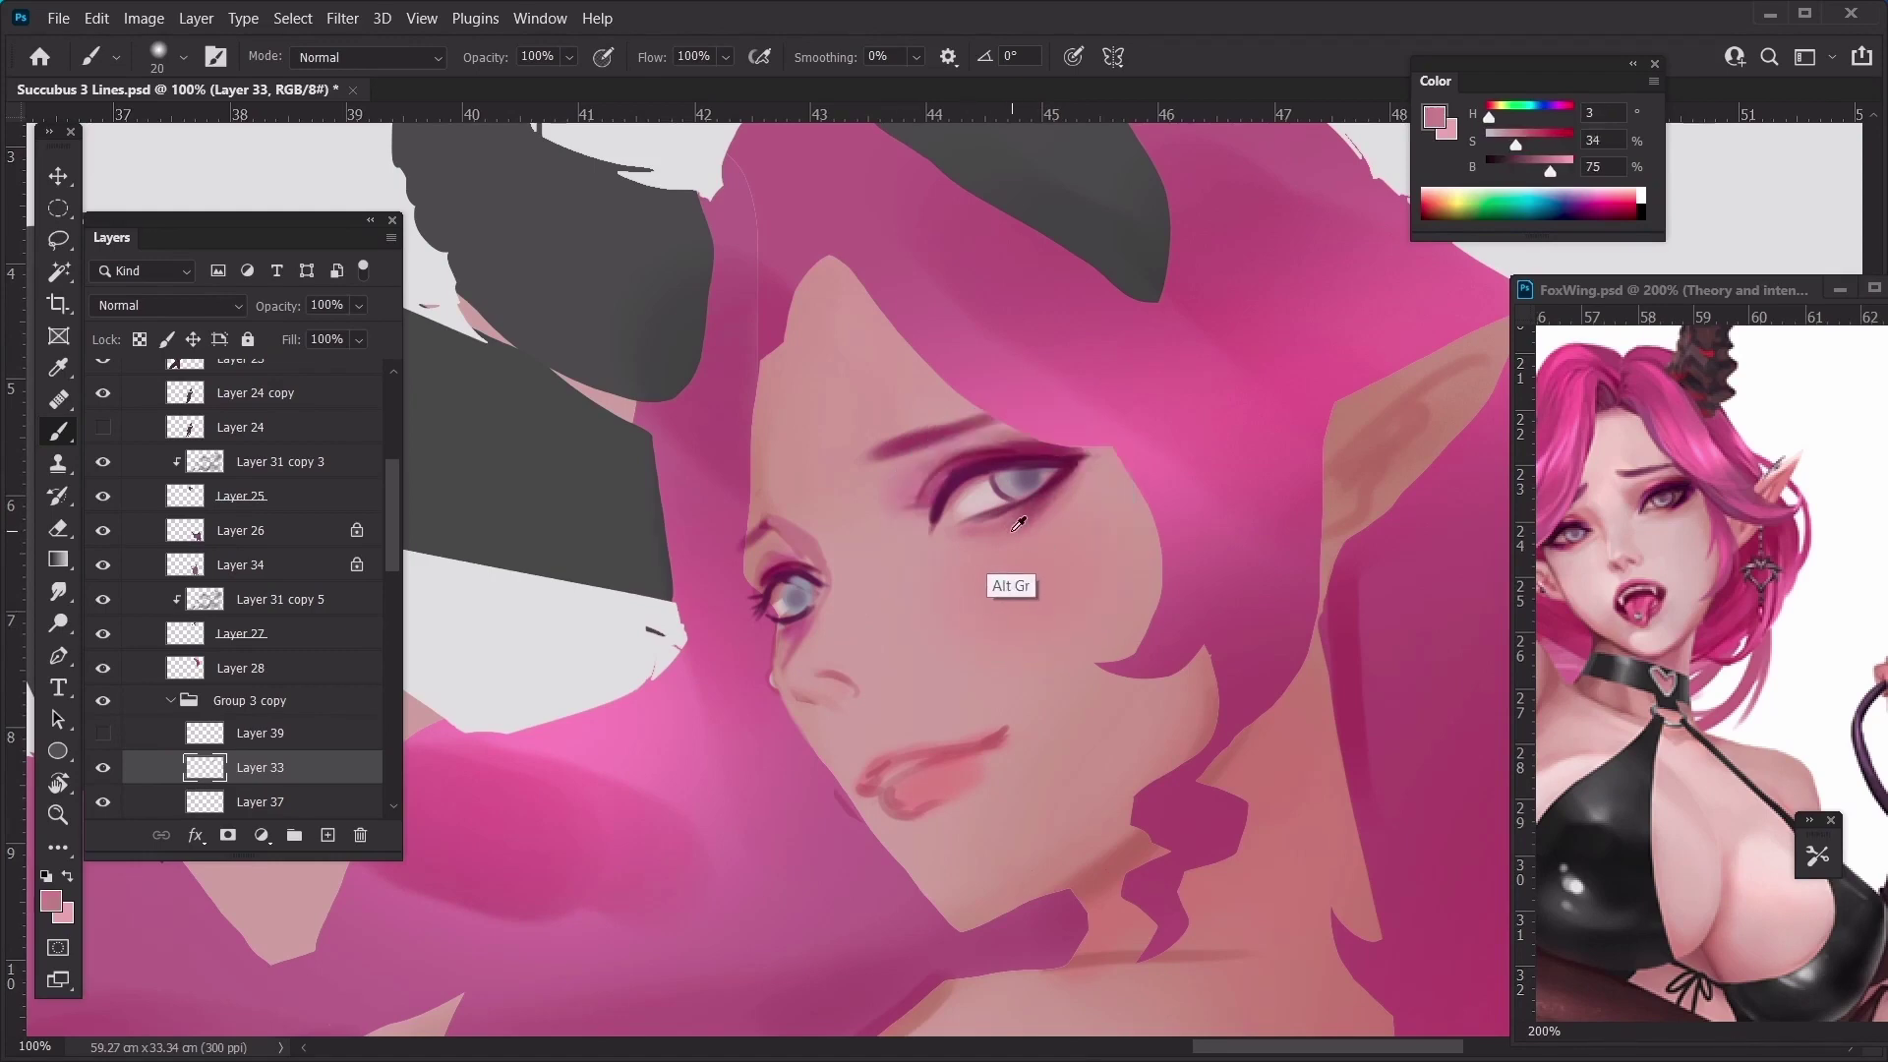
pyautogui.press(']')
# Tint the near eye's upper lid with bright pink sampled from the hair (H 340, S 54, B 96), using an 8 px brush
pyautogui.keyDown('alt'); pyautogui.click(1145, 468); pyautogui.keyUp('alt')
pyautogui.press(']')
pyautogui.press(']')
pyautogui.press(']')
pyautogui.press(']')
pyautogui.press(']')
pyautogui.press(']')
pyautogui.press(']')
pyautogui.press(']')
pyautogui.press(']')
pyautogui.press(']')
pyautogui.press(']')
pyautogui.press(']')
pyautogui.press(']')
pyautogui.press(']')
pyautogui.press(']')
pyautogui.press(']')
pyautogui.press(']')
pyautogui.press(']')
pyautogui.press(']')
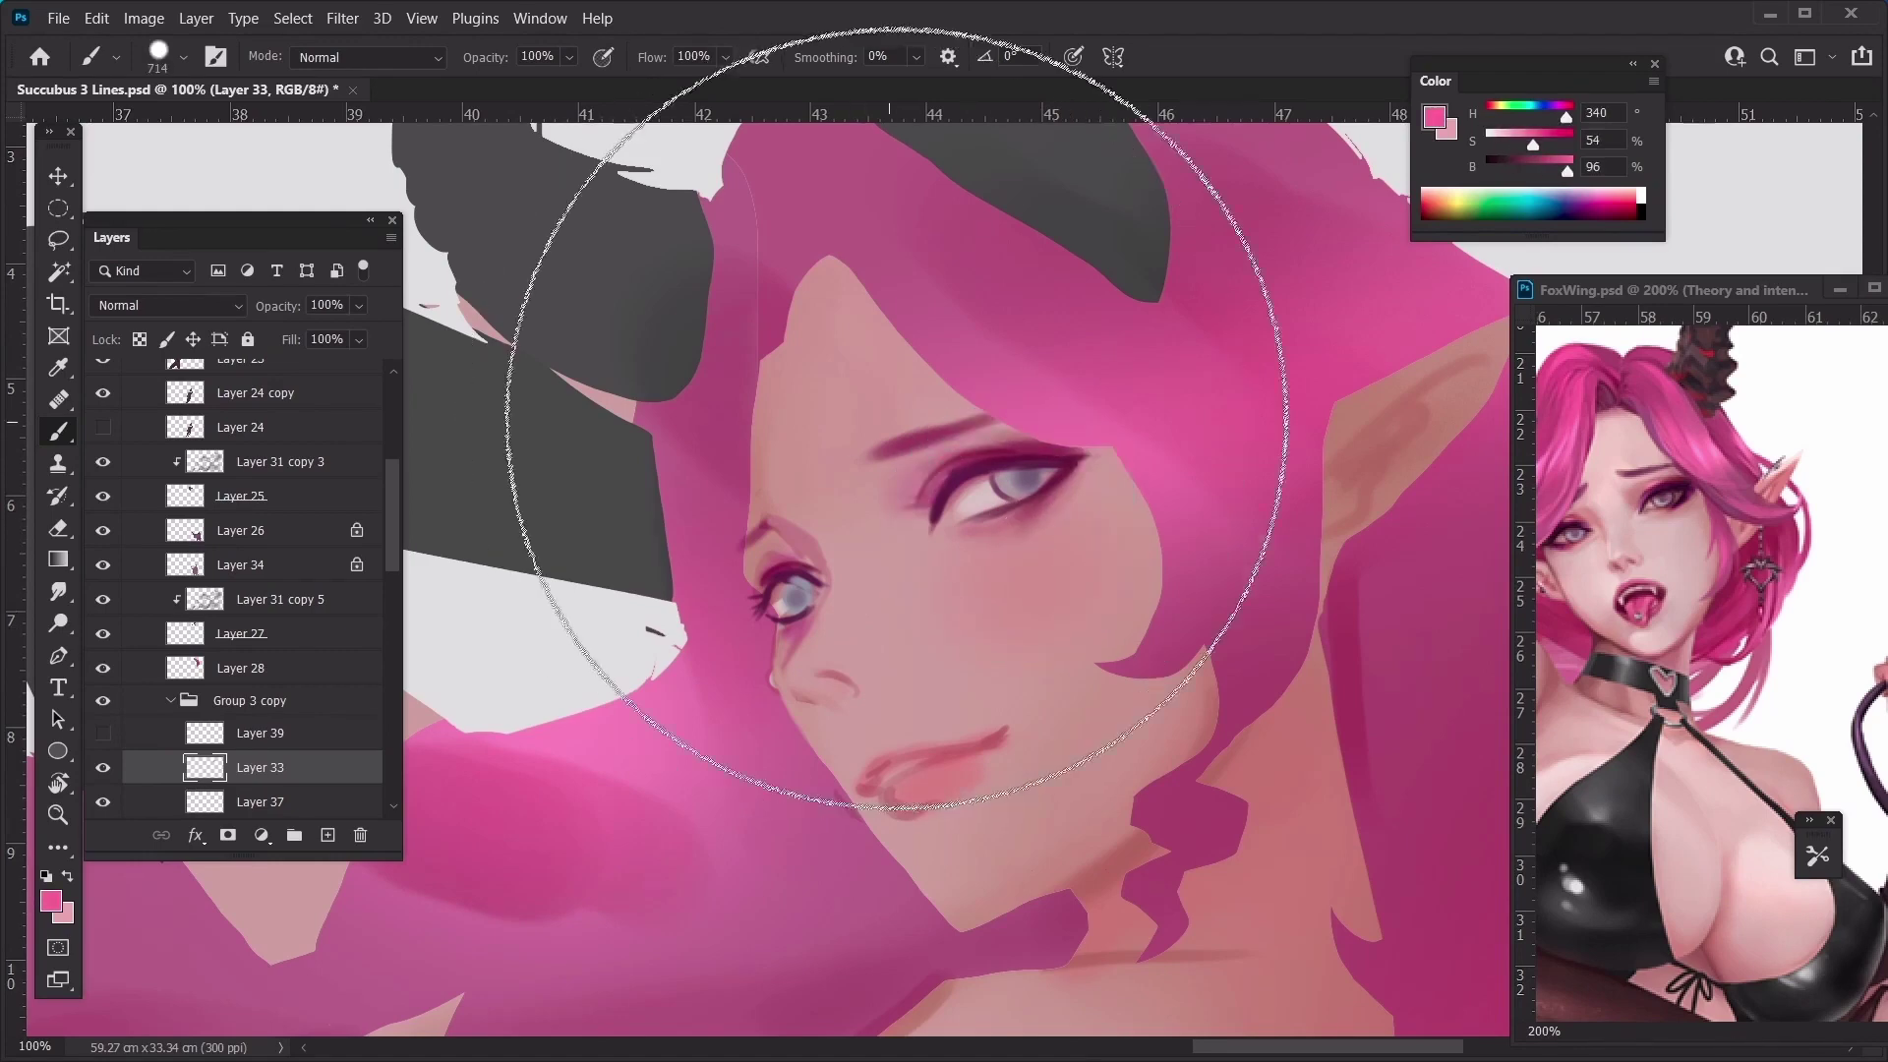
pyautogui.press('[')
pyautogui.press('[')
pyautogui.press('[')
pyautogui.press('[')
pyautogui.press('[')
pyautogui.click(997, 441)
pyautogui.press('[')
pyautogui.press('[')
pyautogui.press('[')
pyautogui.press('[')
pyautogui.press('[')
pyautogui.press('[')
pyautogui.press('[')
pyautogui.press('[')
pyautogui.press('[')
pyautogui.press('[')
pyautogui.press('[')
pyautogui.press('[')
pyautogui.press('[')
pyautogui.press('[')
pyautogui.press('[')
pyautogui.press('[')
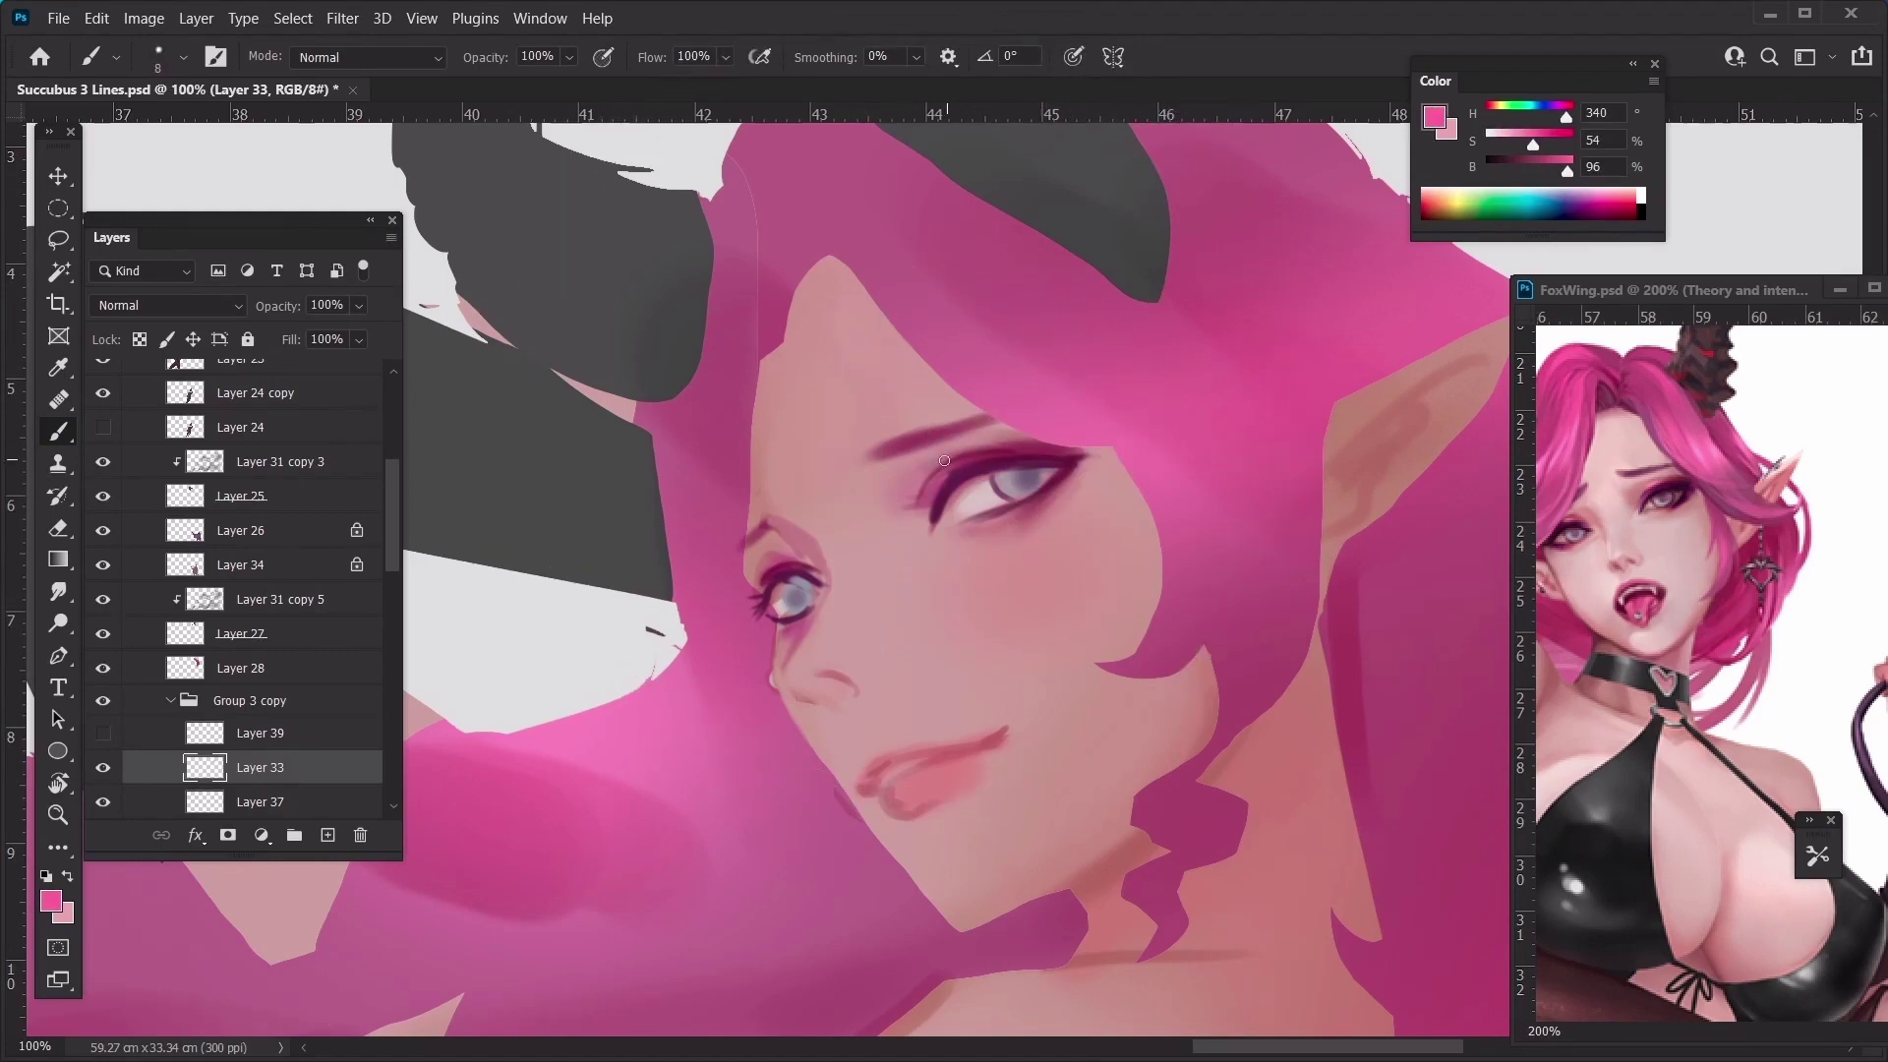
# Set a lighter pink (H 340, S 35, B 100) for the near eyelid's highlight
pyautogui.click(51, 900)
pyautogui.moveTo(1371, 630); pyautogui.dragTo(1344, 597)
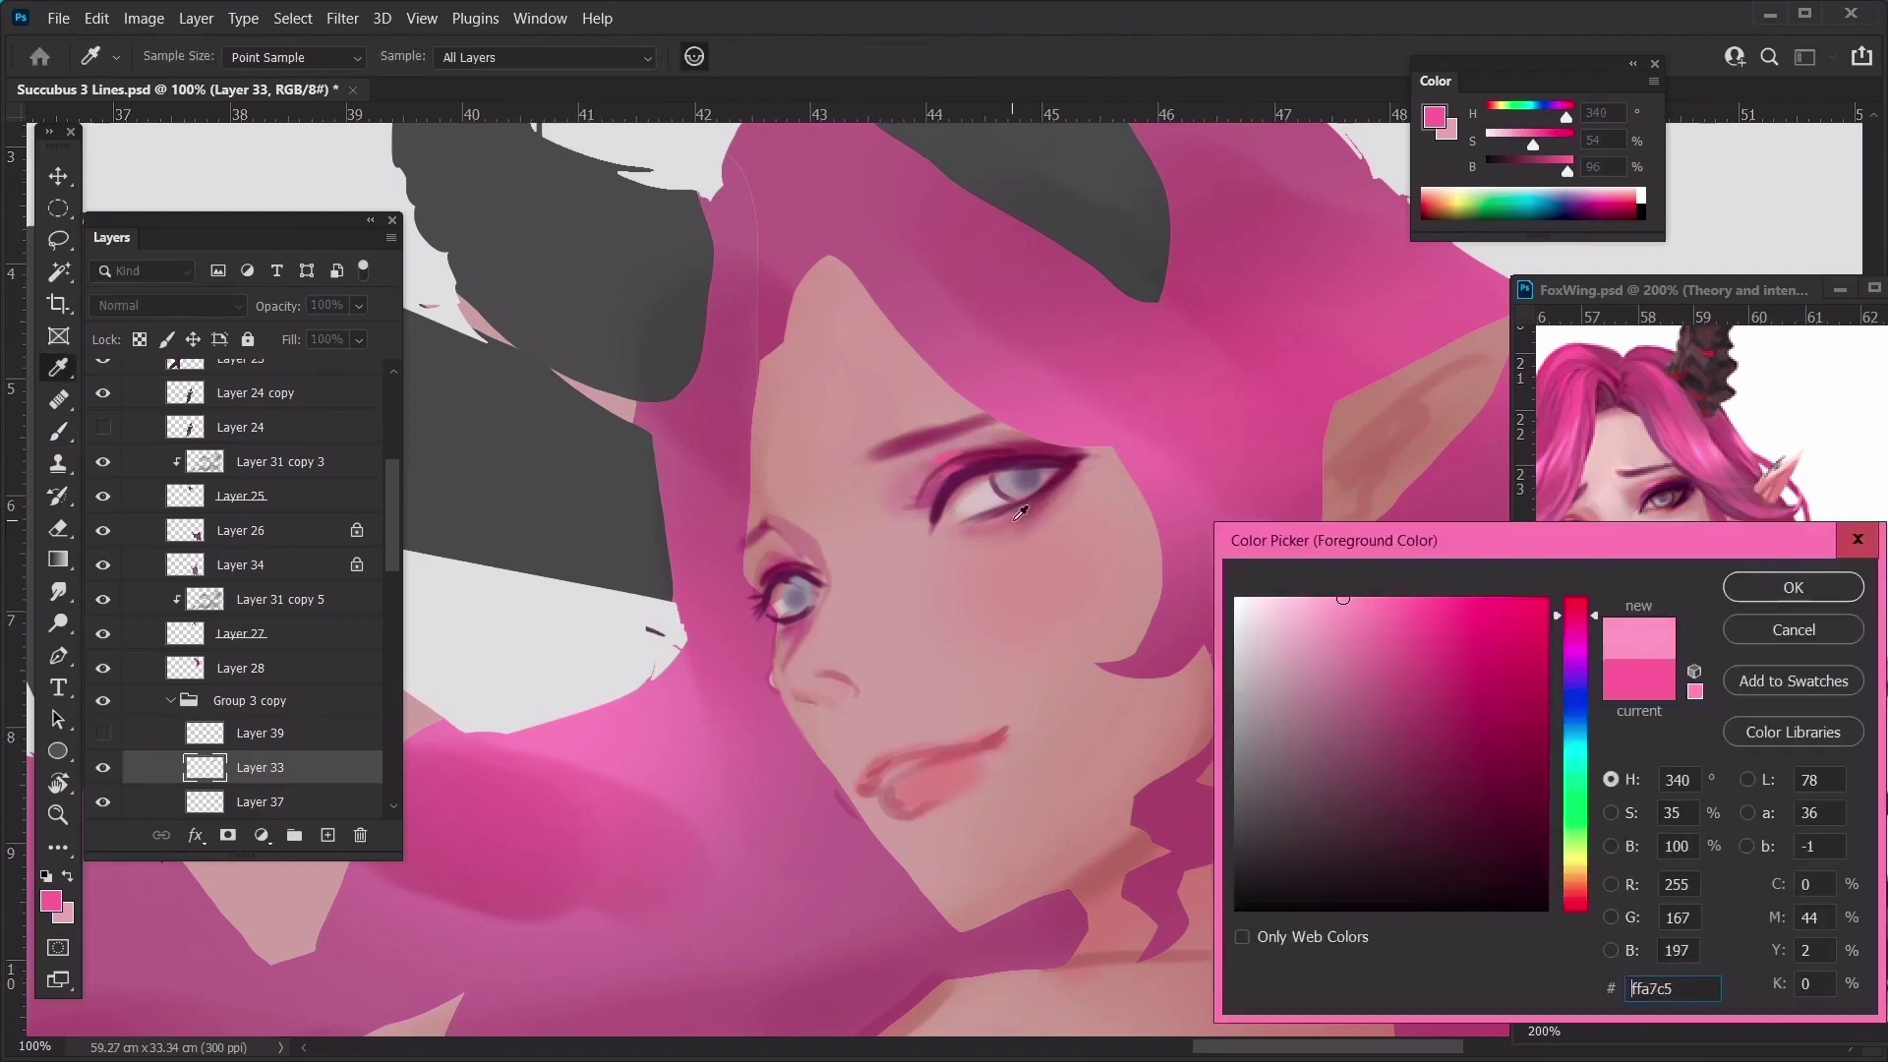
pyautogui.press('Return')
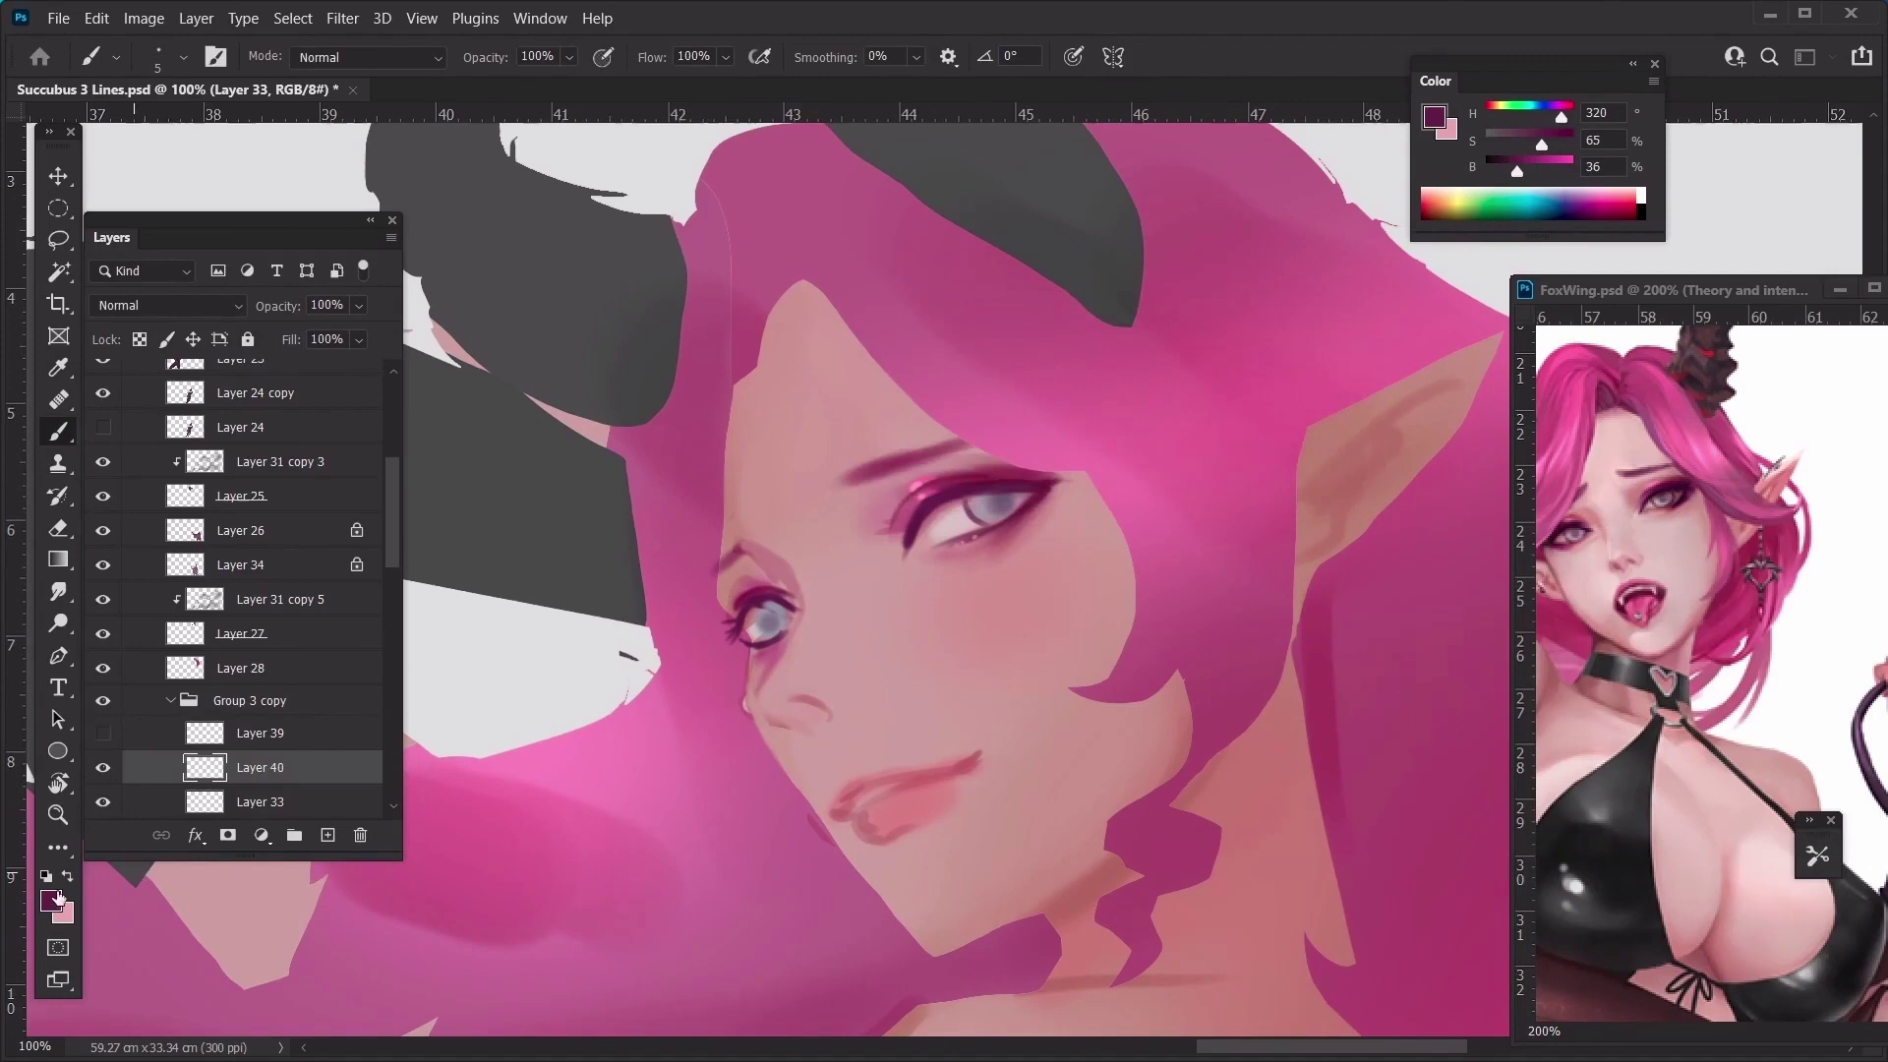
# Paint lashes on both eyes on Layer 40 with very dark purple (H 320, S 76, B 18), finishing with a 5 px brush
pyautogui.click(56, 897)
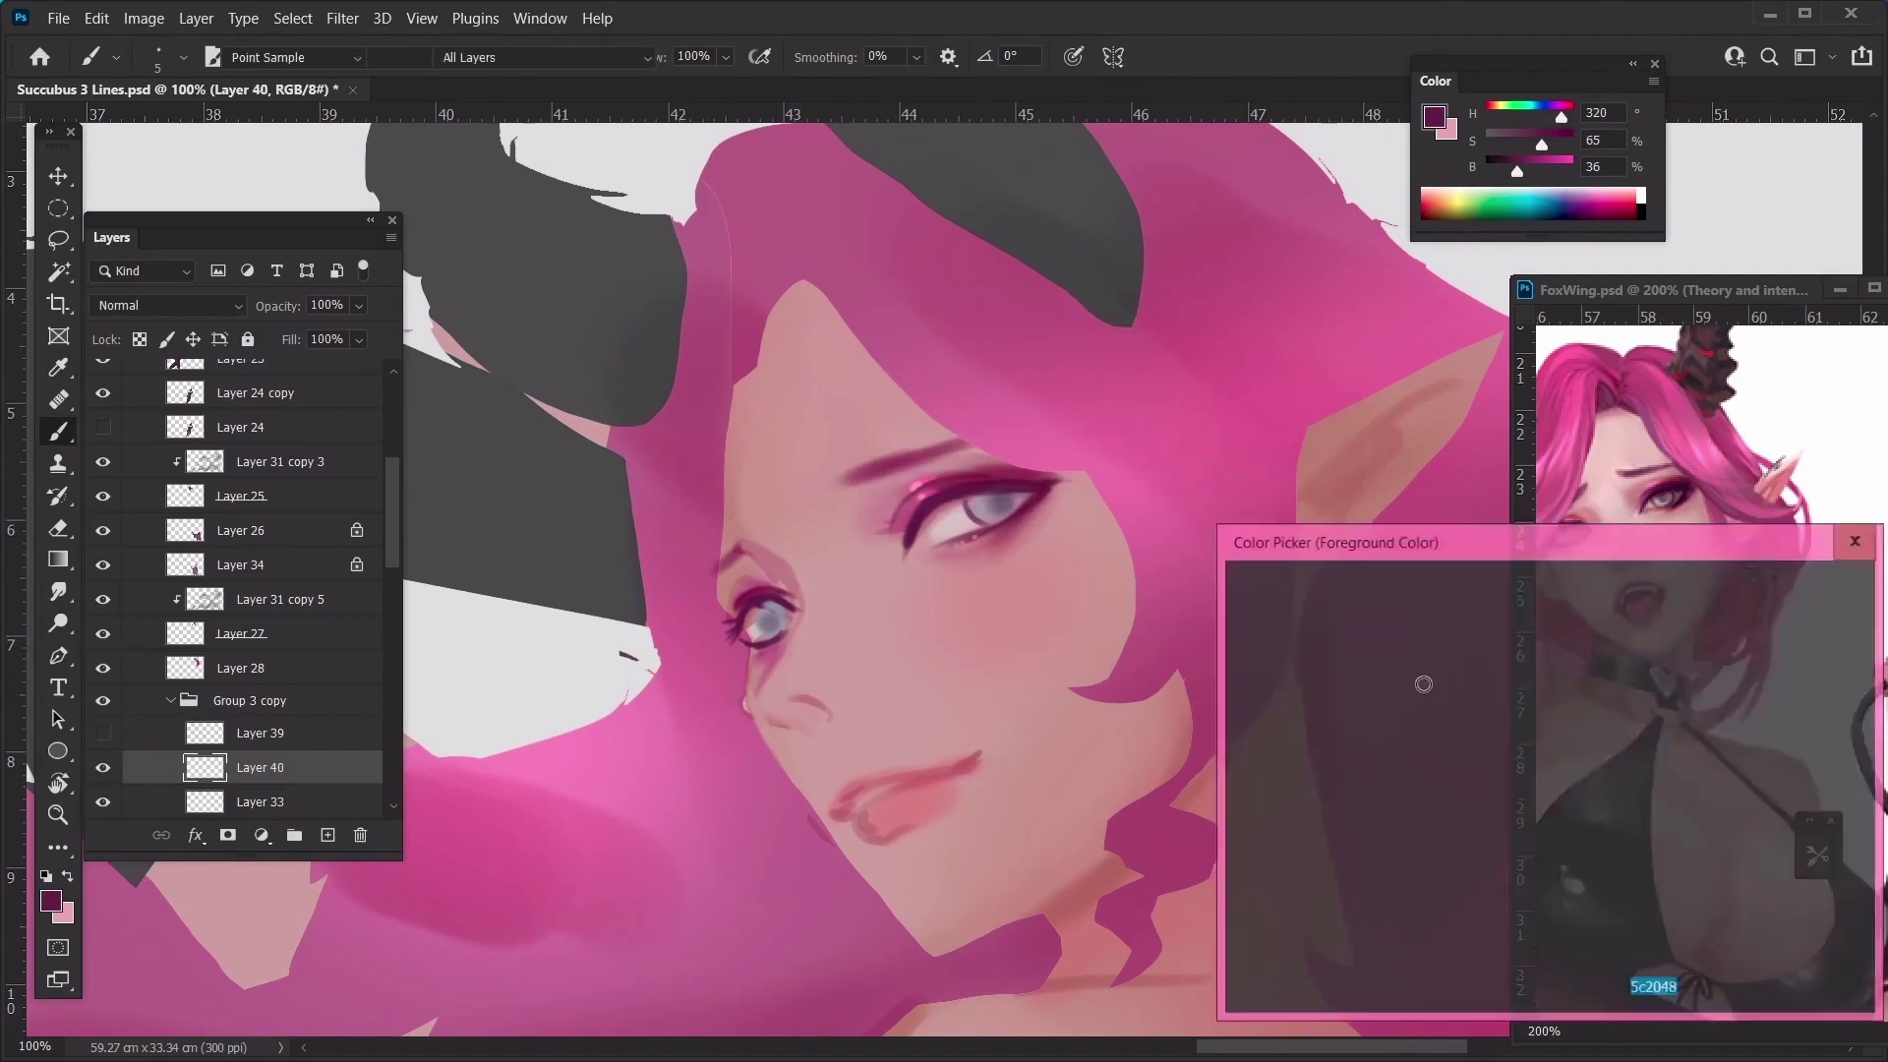
pyautogui.moveTo(1453, 787); pyautogui.dragTo(1474, 856)
pyautogui.press('Return')
pyautogui.press(']')
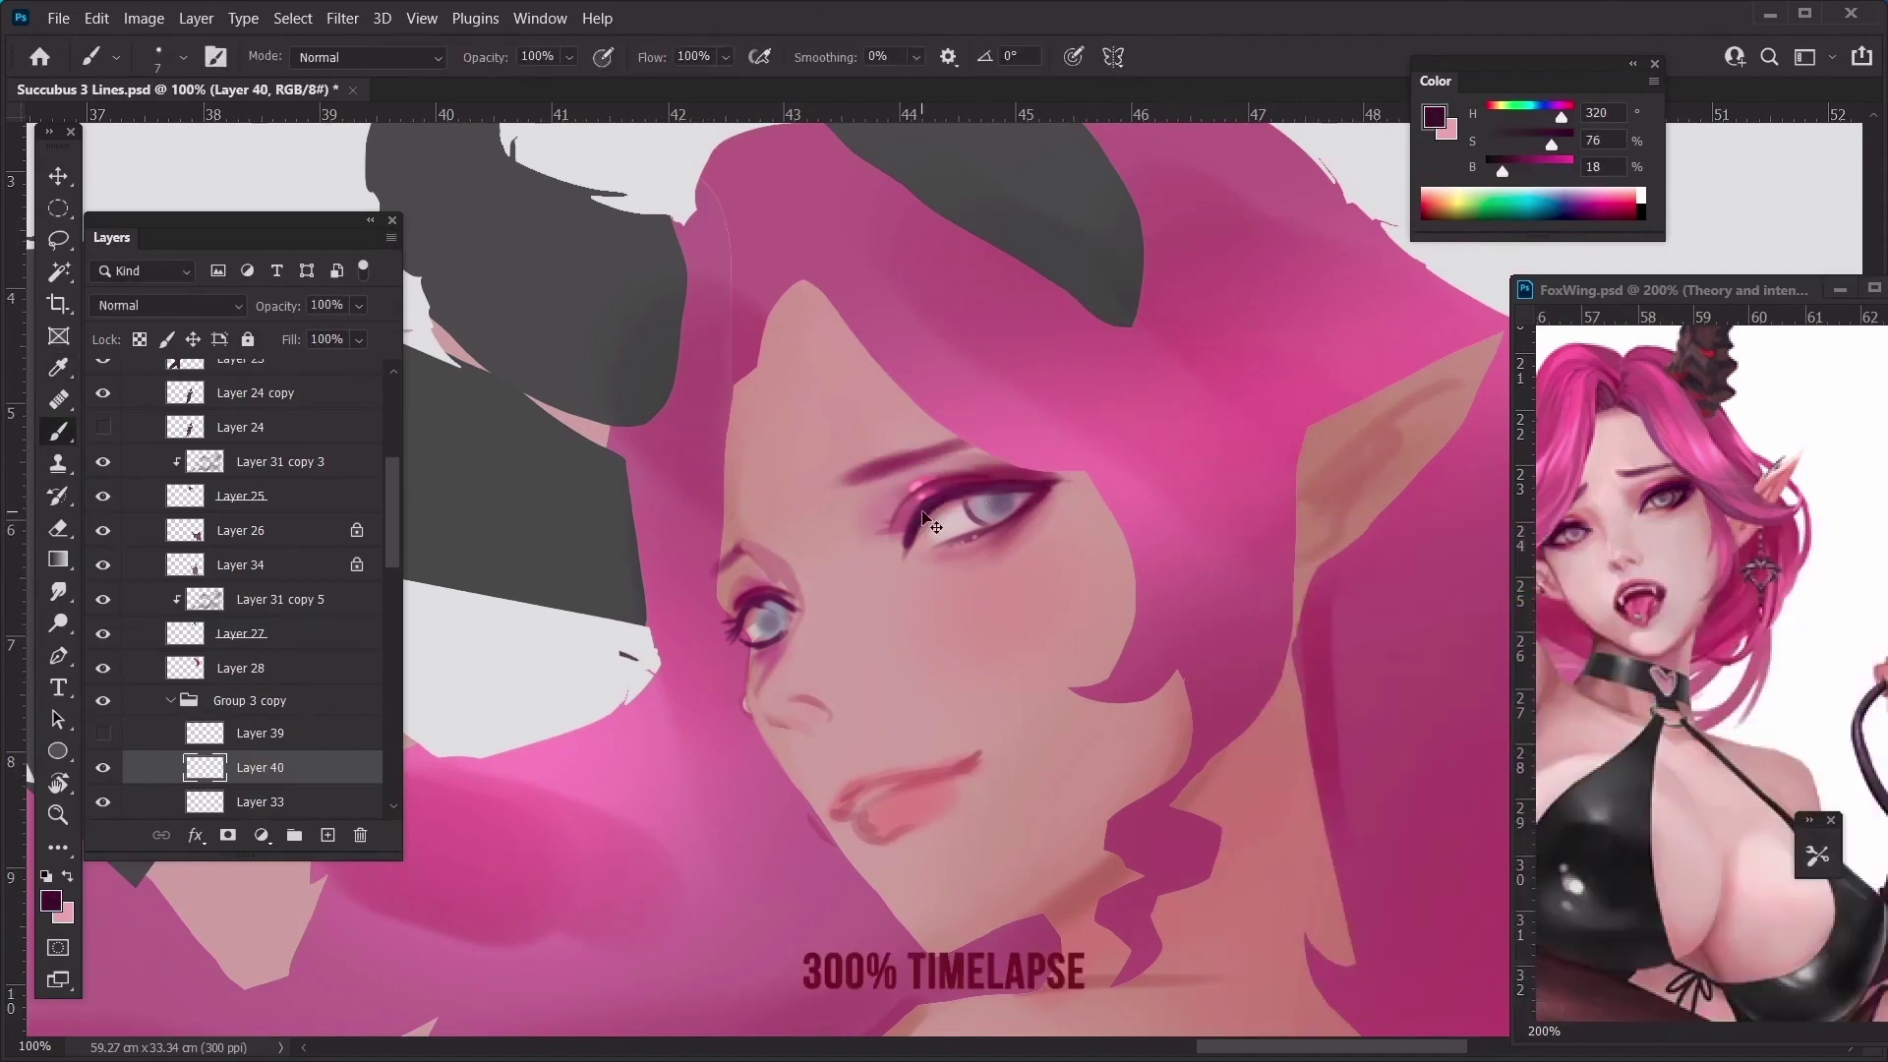
pyautogui.press(']')
pyautogui.press(']')
pyautogui.moveTo(917, 526)
pyautogui.mouseDown()
pyautogui.moveTo(1026, 464)
pyautogui.moveTo(1023, 512)
pyautogui.mouseUp()
pyautogui.press('[')
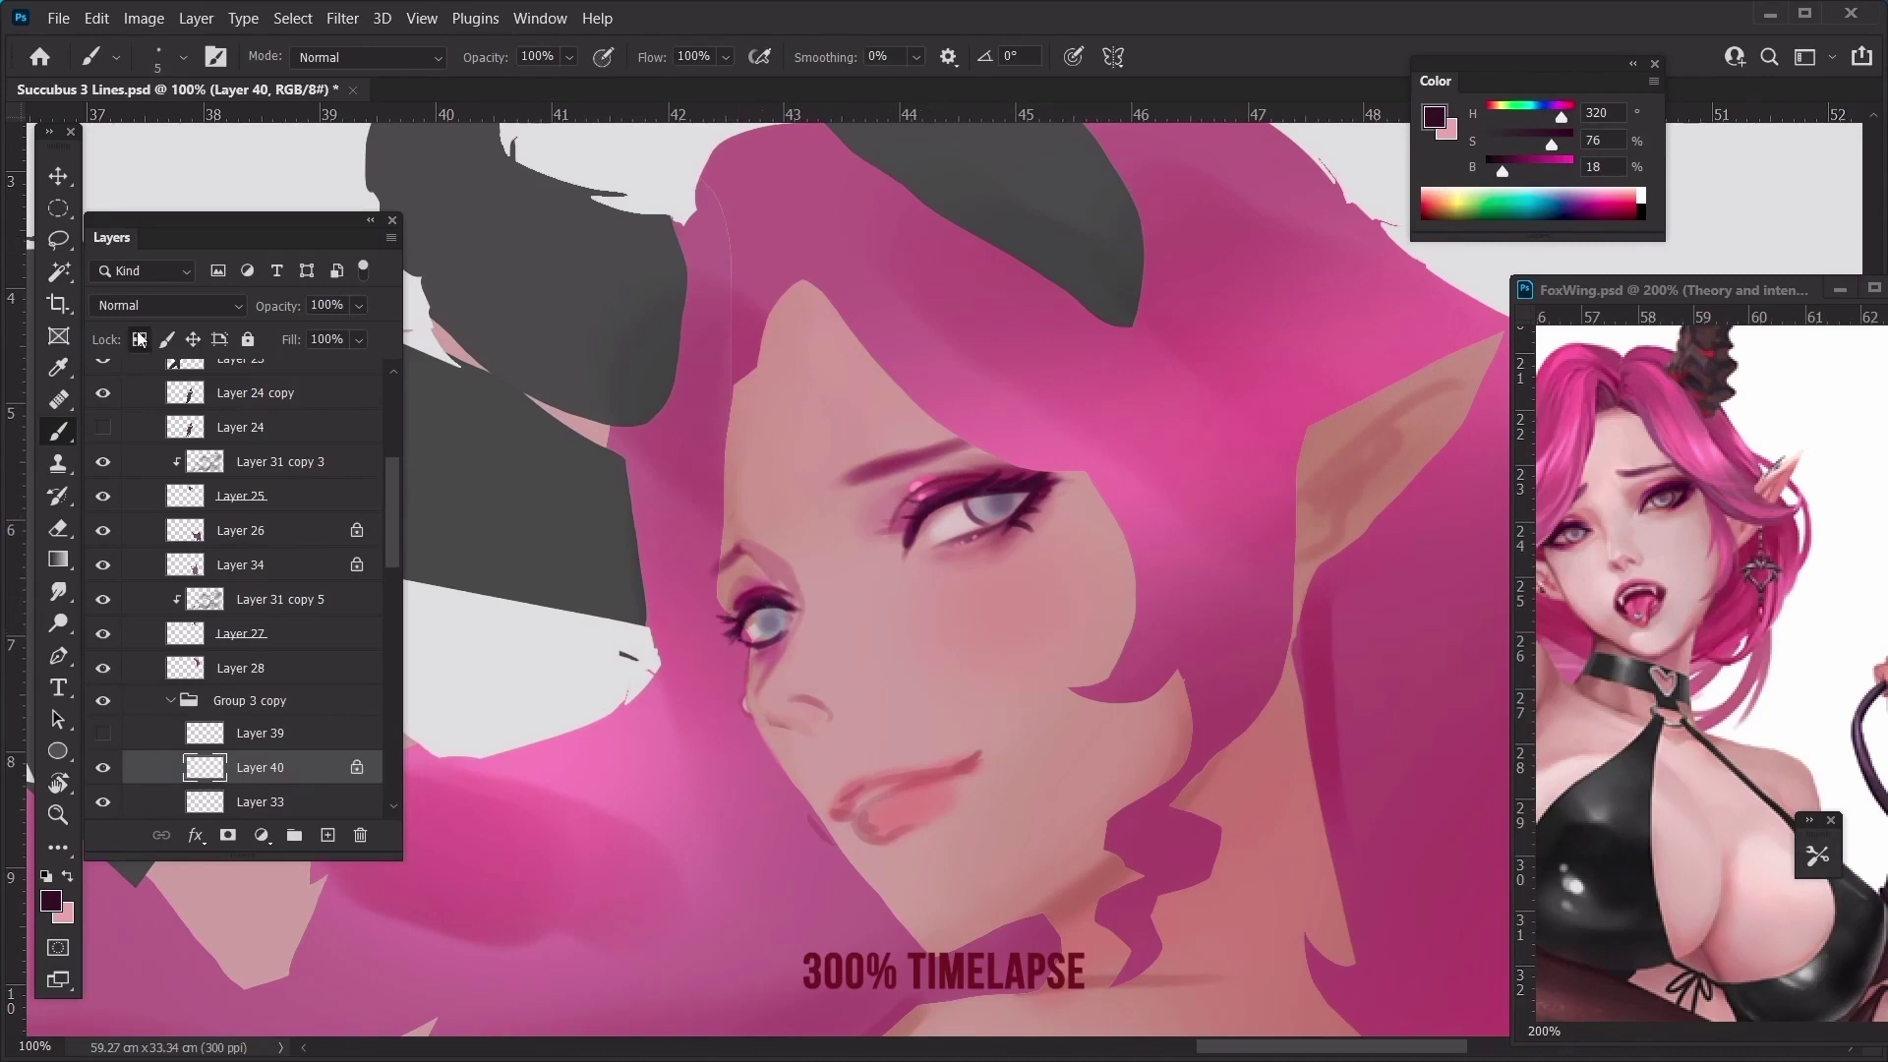
pyautogui.moveTo(752, 640); pyautogui.dragTo(741, 650)
# Examine the whole figure and the head at several zoom levels to judge the new eye makeup and lashes
pyautogui.hotkey('ctrl', '-')
pyautogui.hotkey('ctrl', '-')
pyautogui.hotkey('ctrl', '-')
pyautogui.hotkey('ctrl', '-')
pyautogui.hotkey('ctrl', '-')
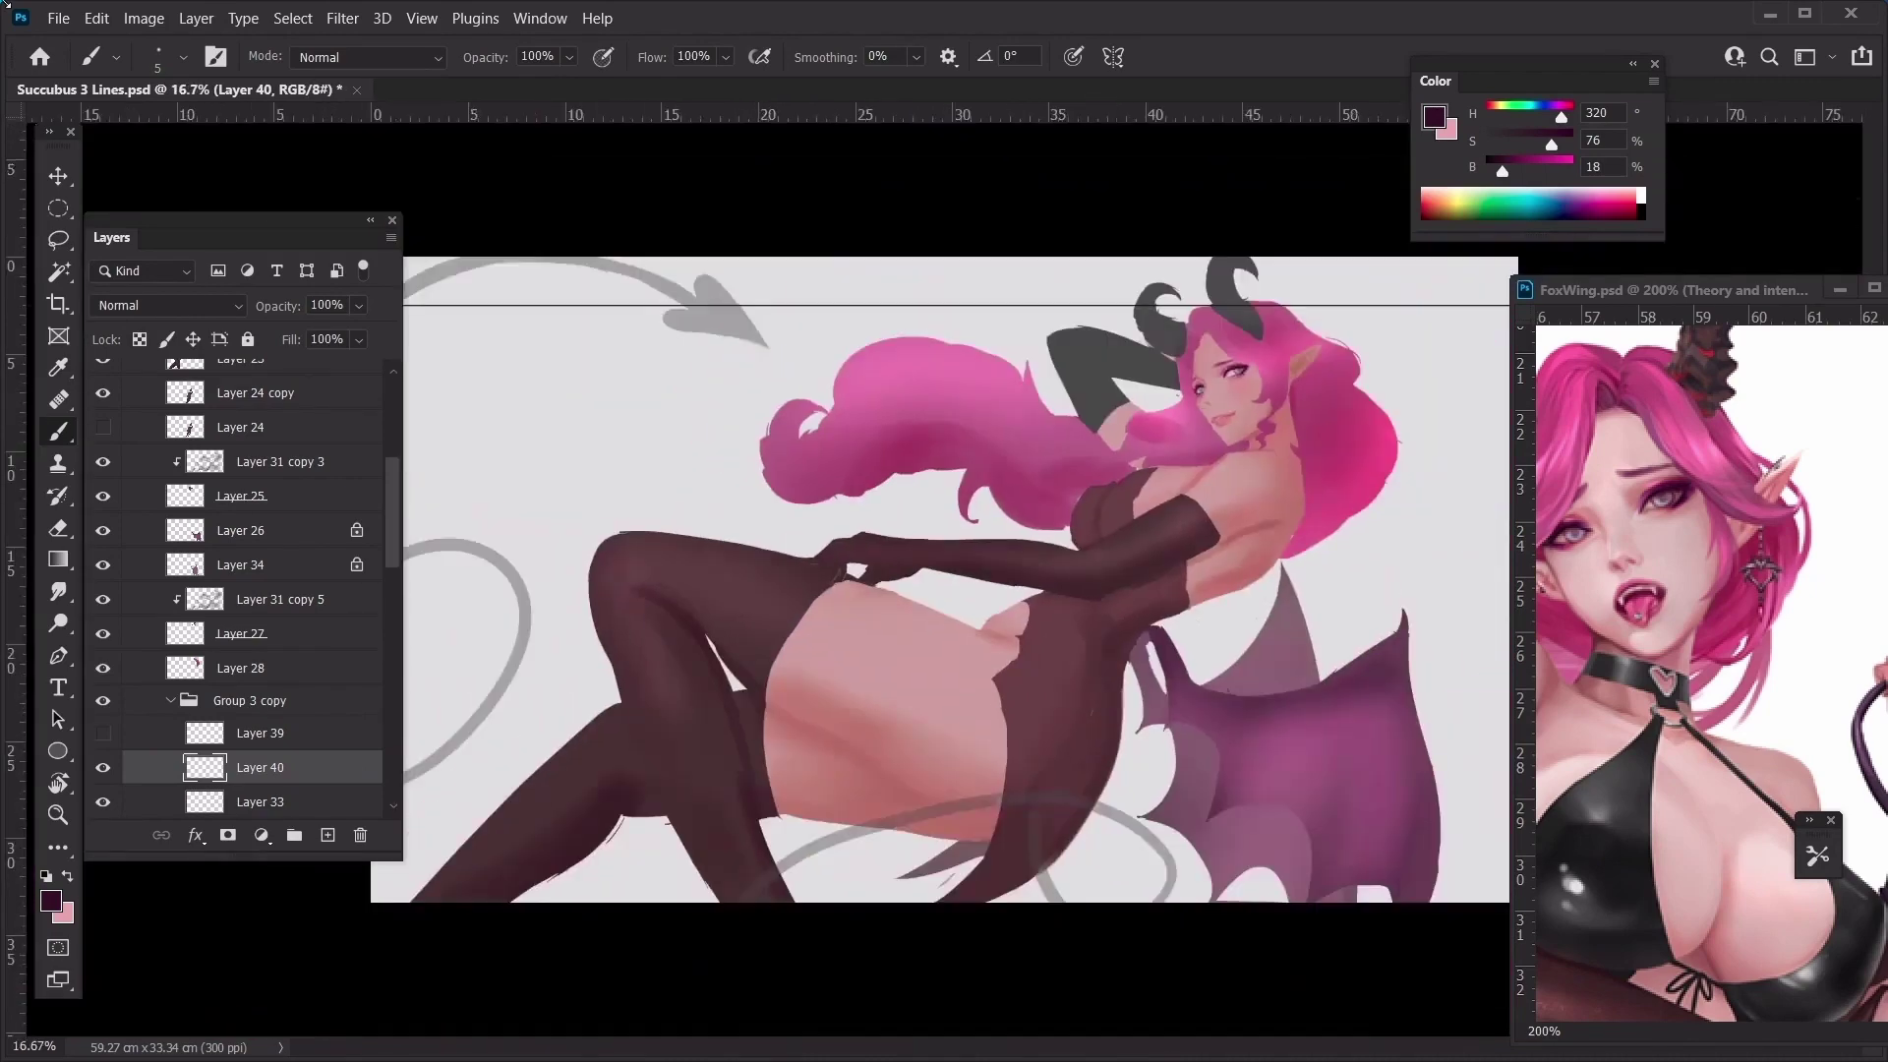
pyautogui.hotkey('ctrl', '+')
pyautogui.hotkey('ctrl', '+')
pyautogui.moveTo(1441, 261); pyautogui.dragTo(885, 622)
pyautogui.hotkey('ctrl', '+')
pyautogui.hotkey('ctrl', '+')
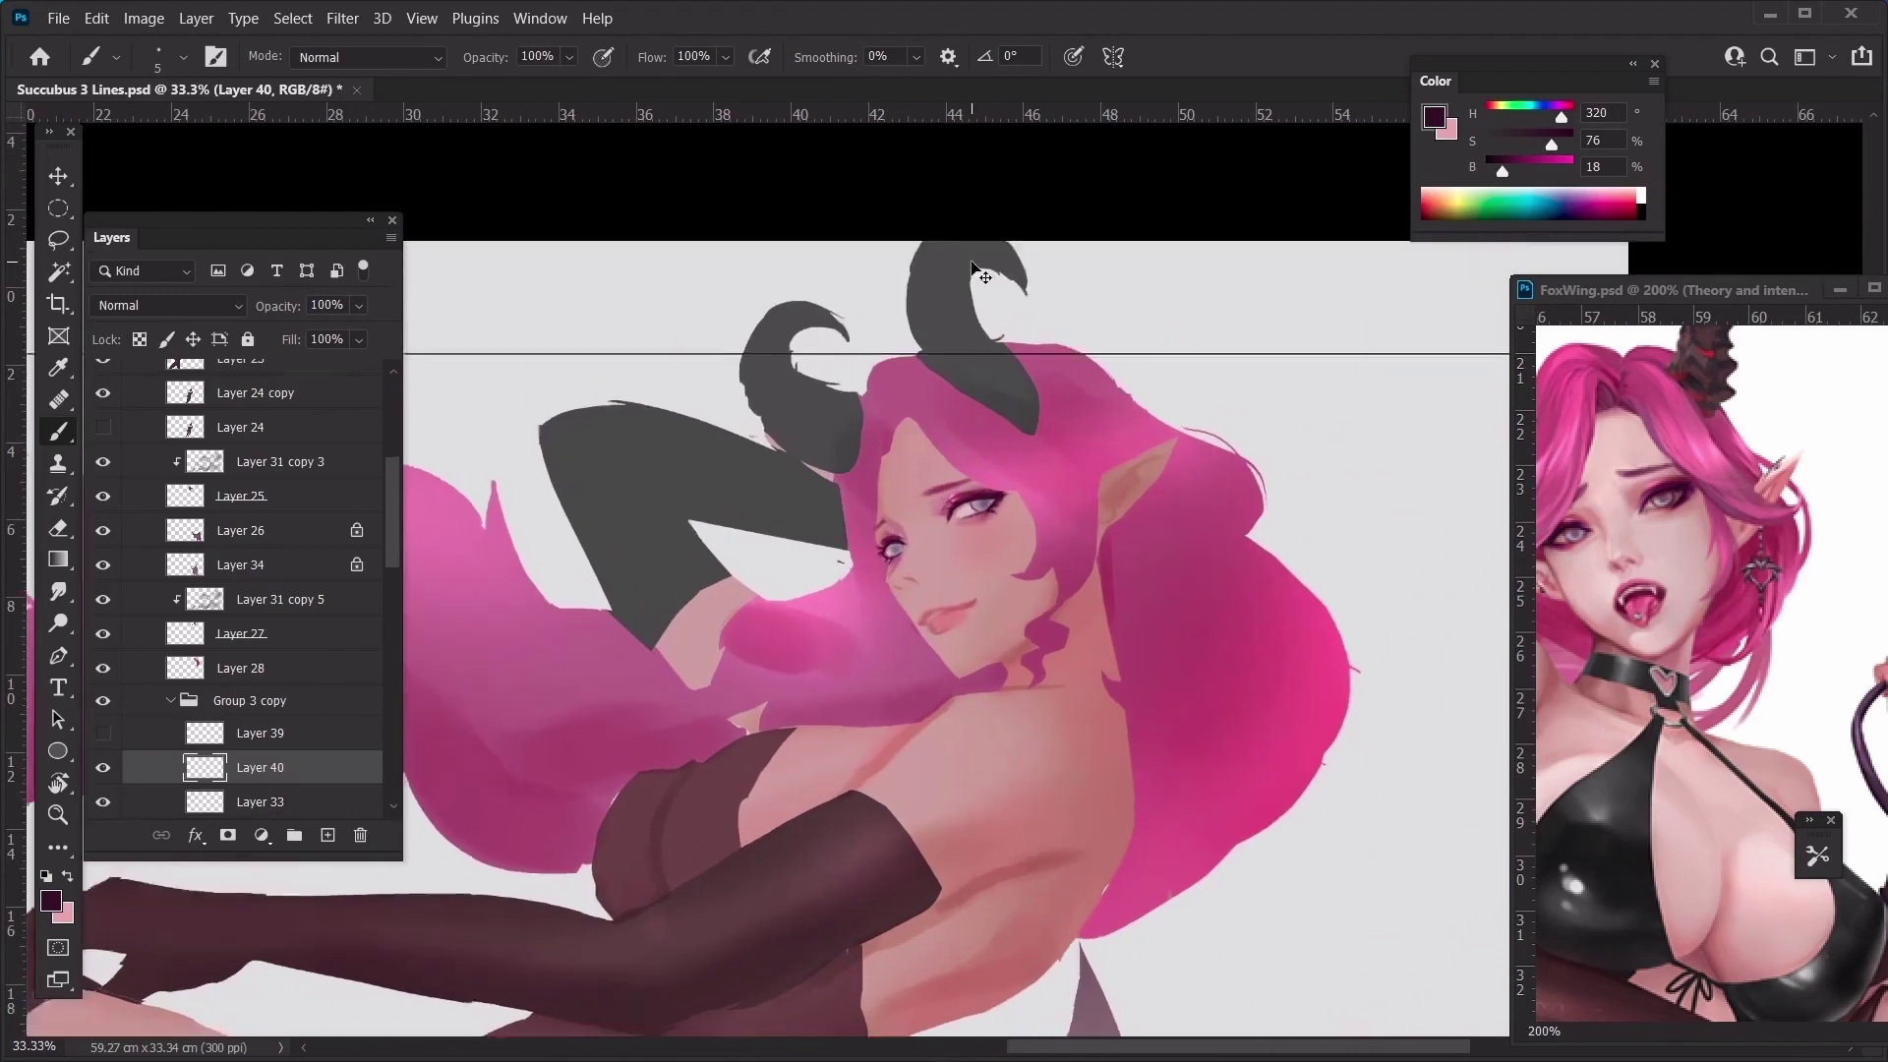
pyautogui.hotkey('ctrl', '-')
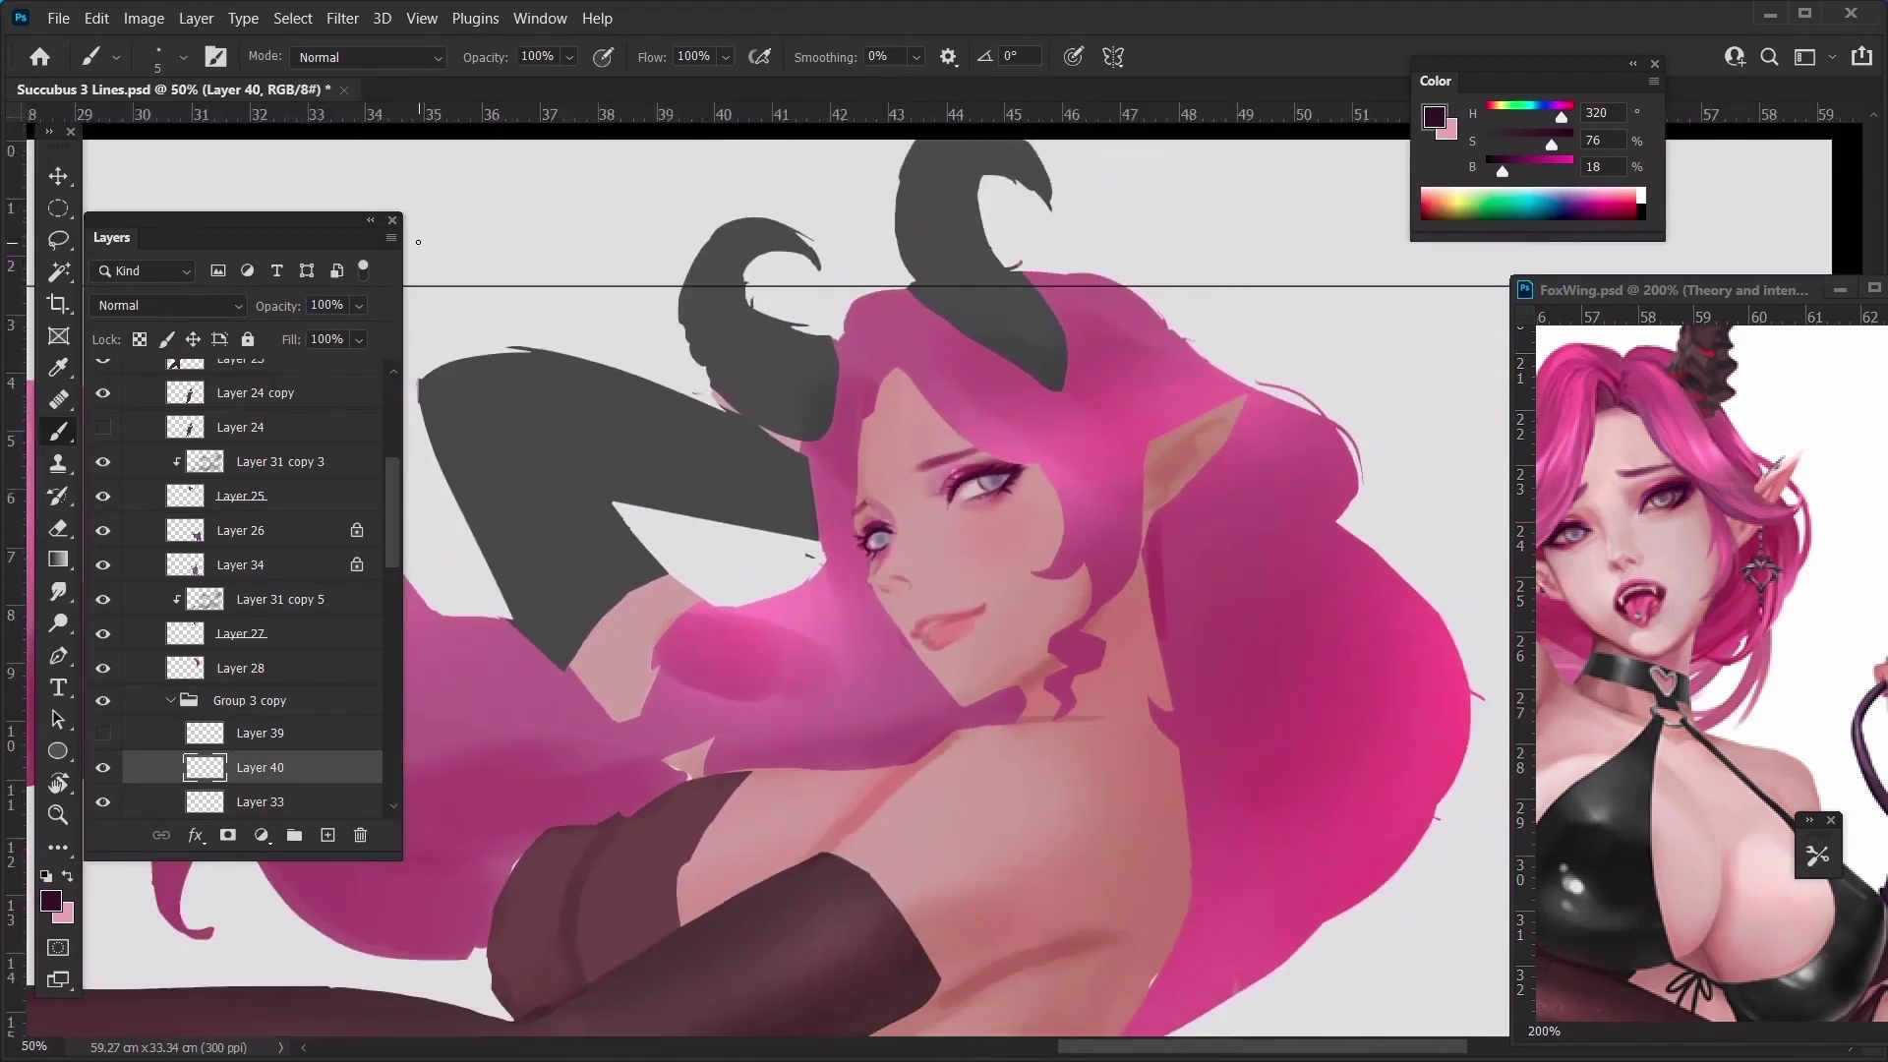
# Duplicate Group 3 copy, merge the duplicate into a single layer, hide the original group and save the document
pyautogui.scroll(-2, 245, 589)
pyautogui.click(255, 578)
pyautogui.click(169, 577)
pyautogui.click(102, 577)
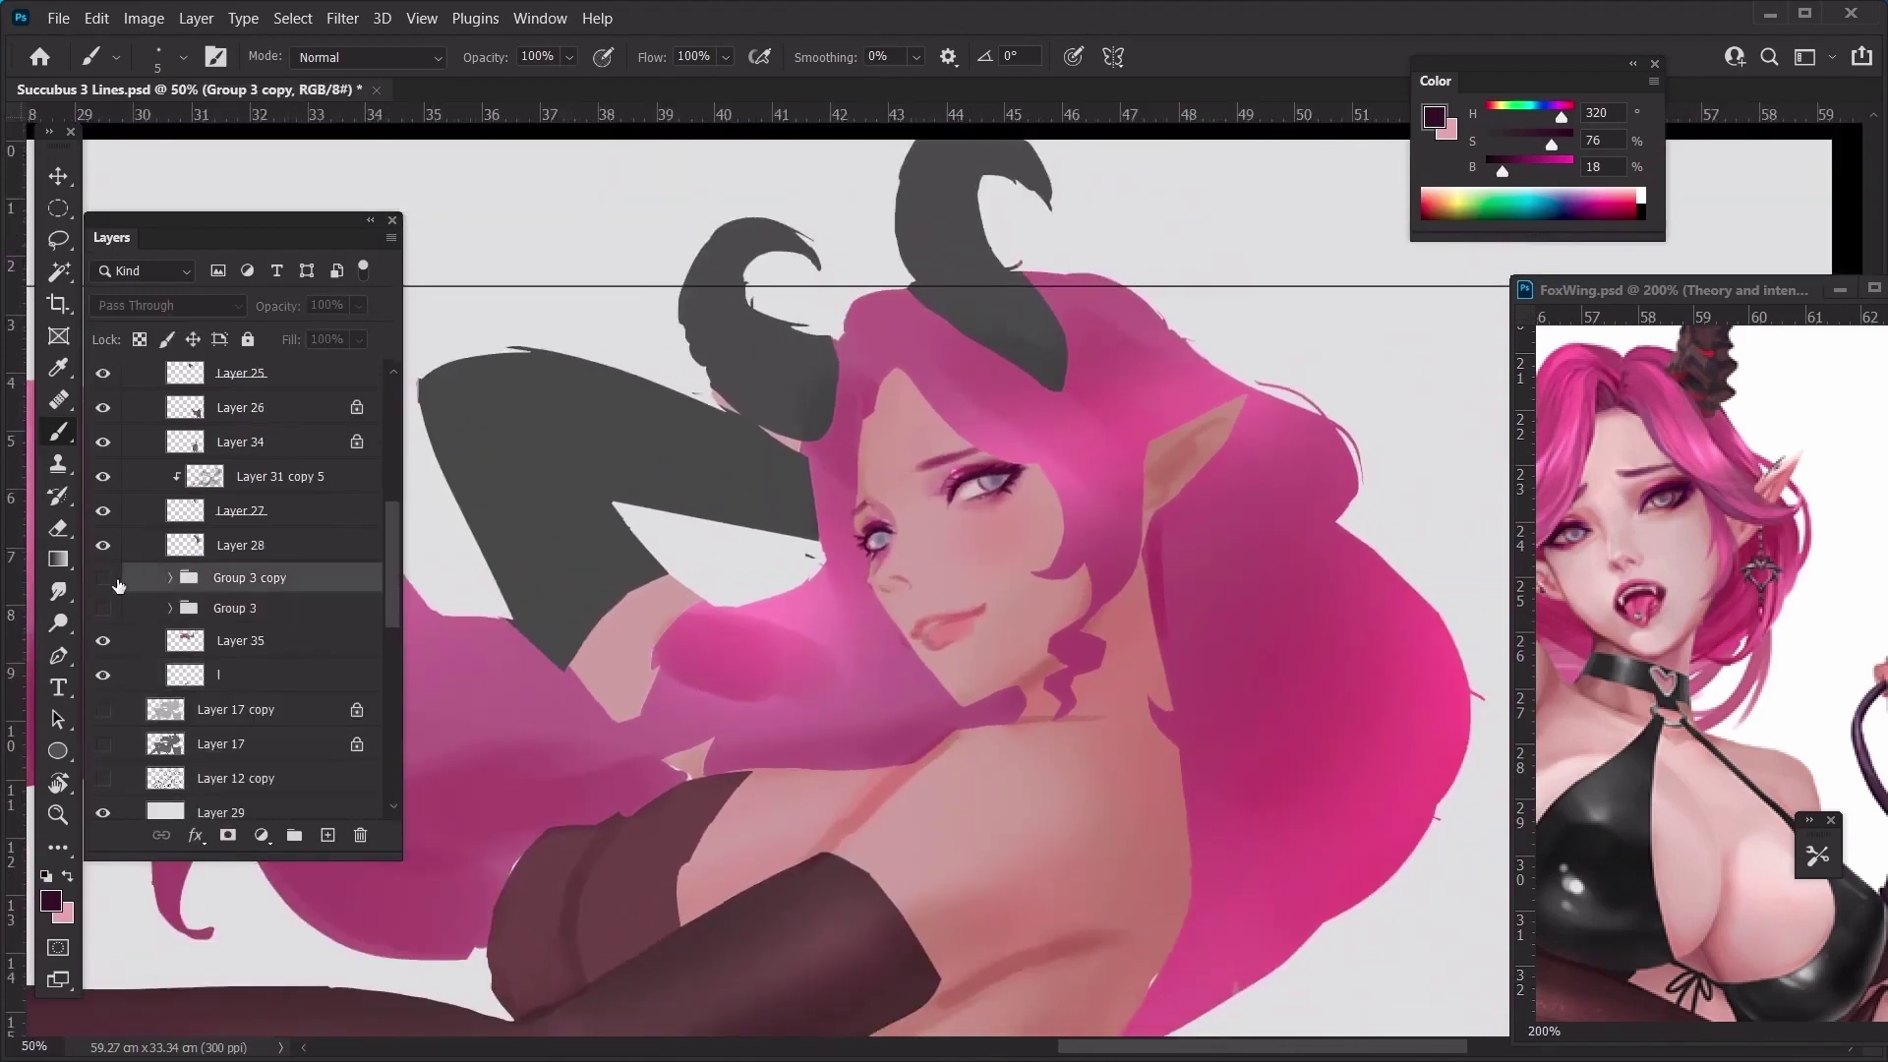
pyautogui.click(104, 579)
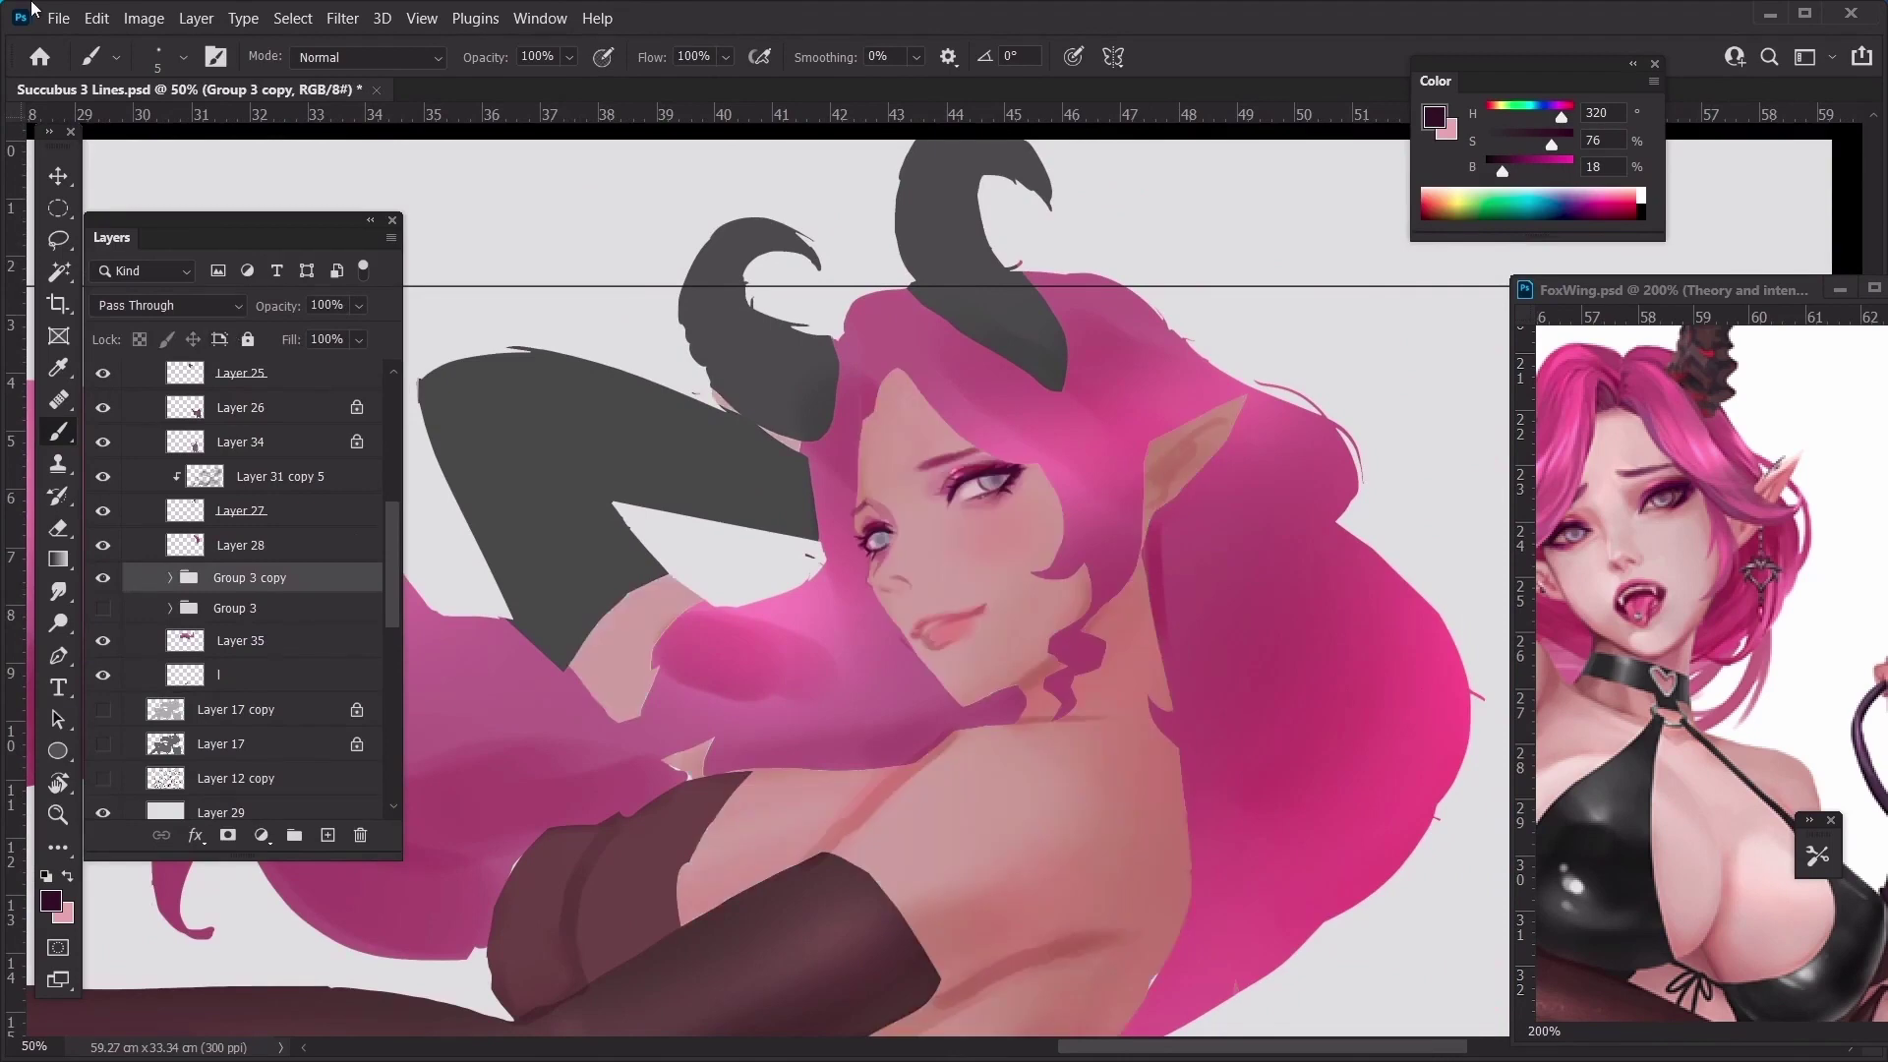
pyautogui.hotkey('ctrl', 'j')
pyautogui.rightClick(252, 579)
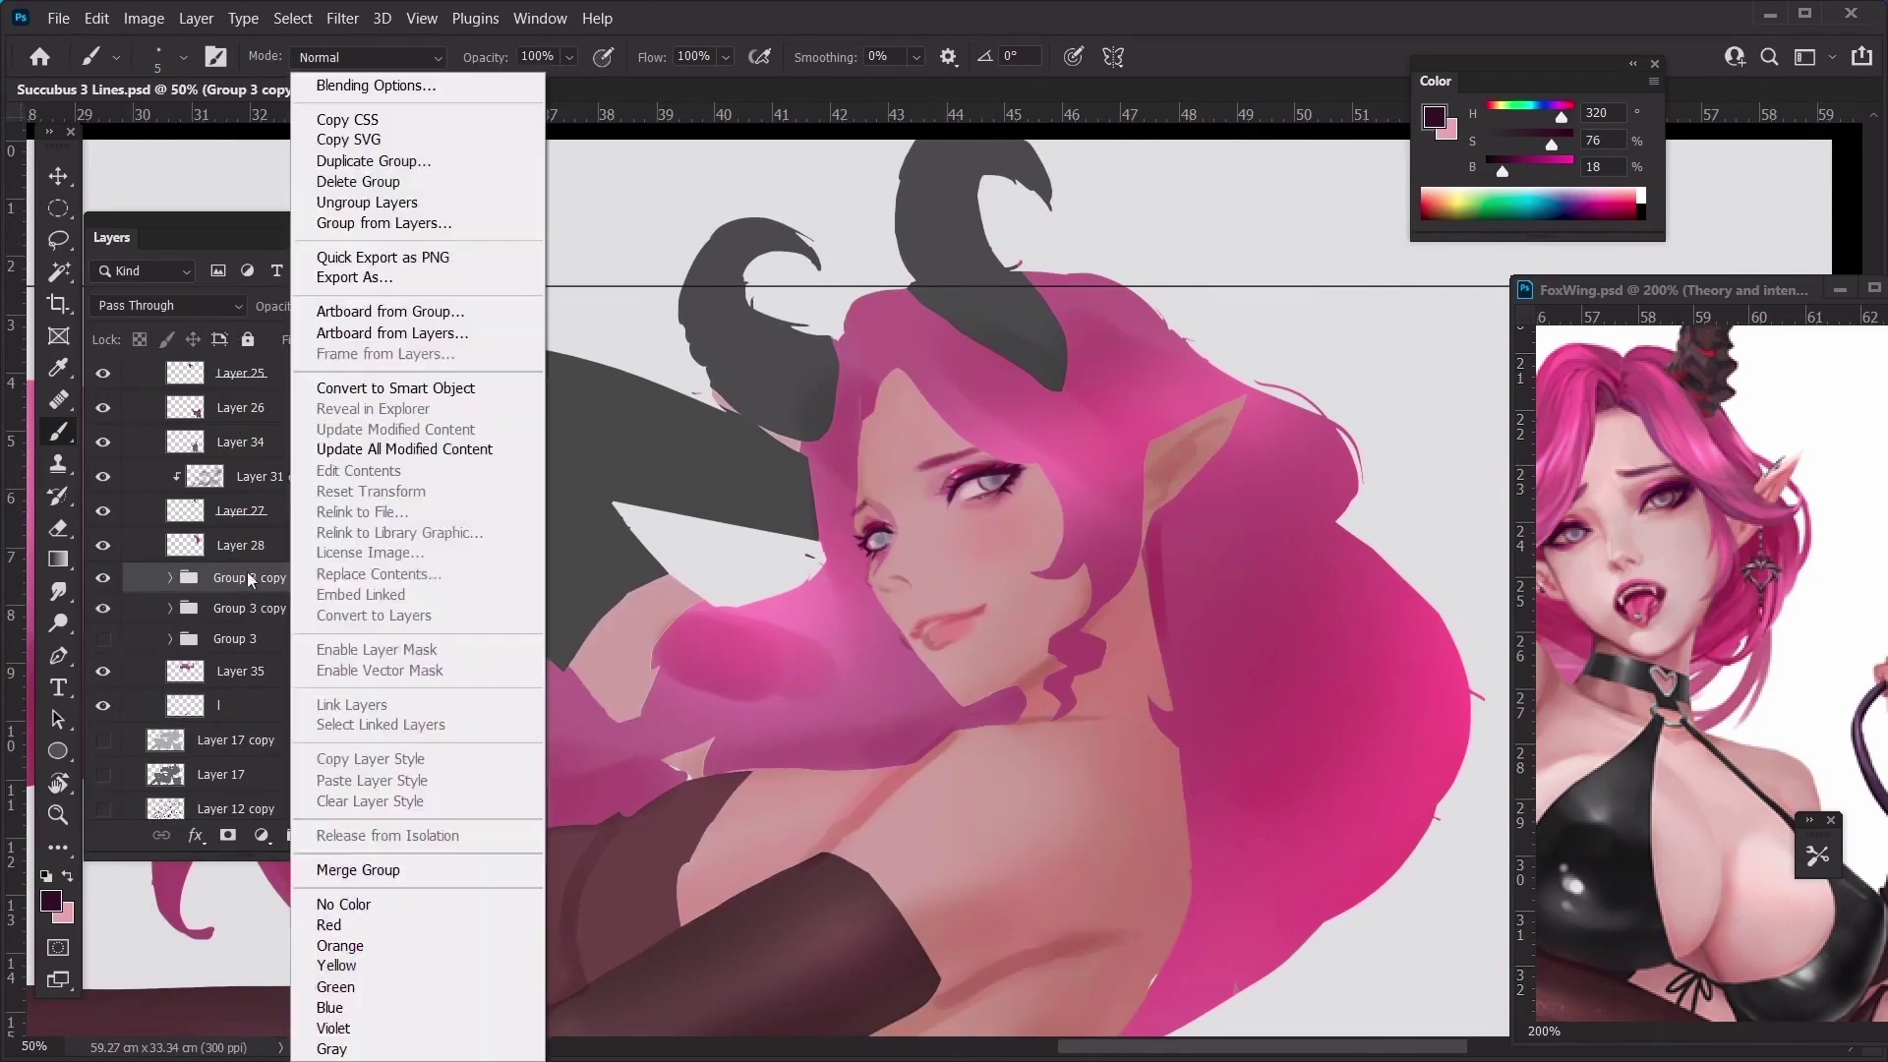
pyautogui.click(358, 870)
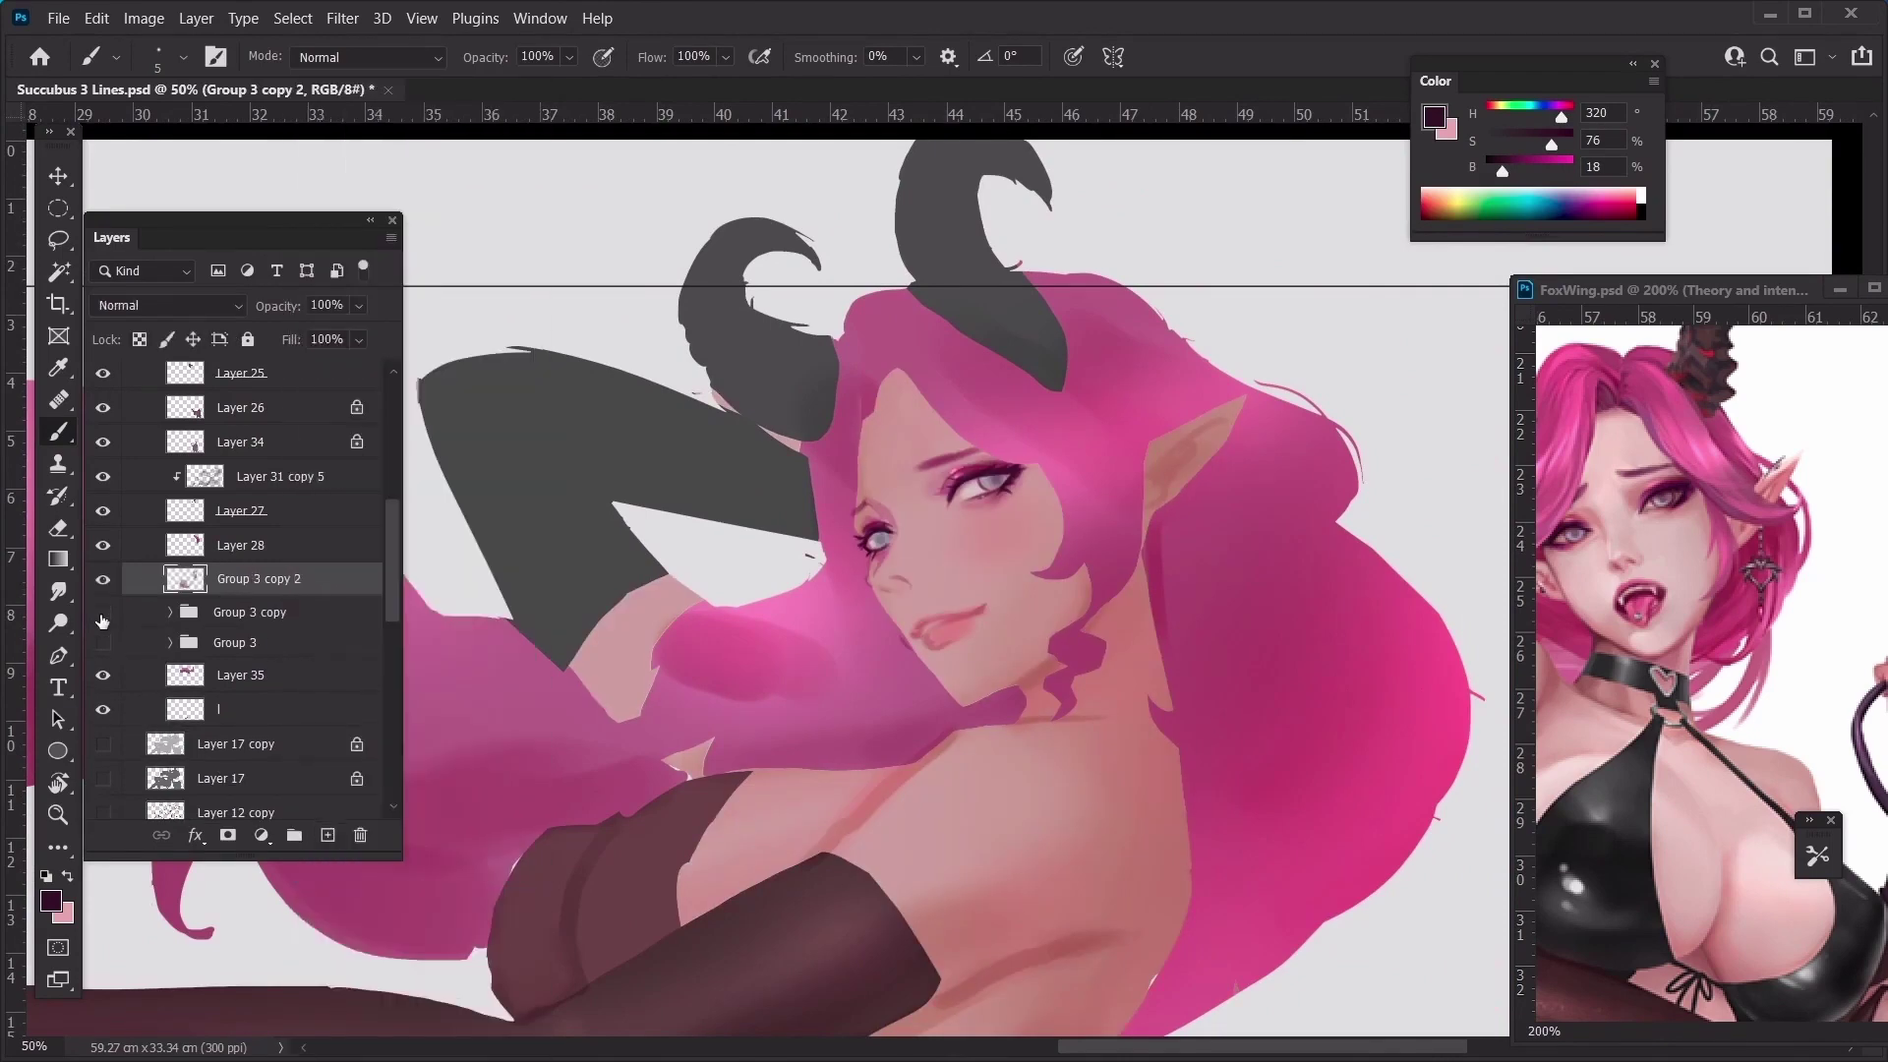
pyautogui.hotkey('ctrl', 's')
# Lasso the face and surrounding hair on Group 3 copy 2 and open the selection in the Liquify filter
pyautogui.hotkey('ctrl', '-')
pyautogui.hotkey('ctrl', '-')
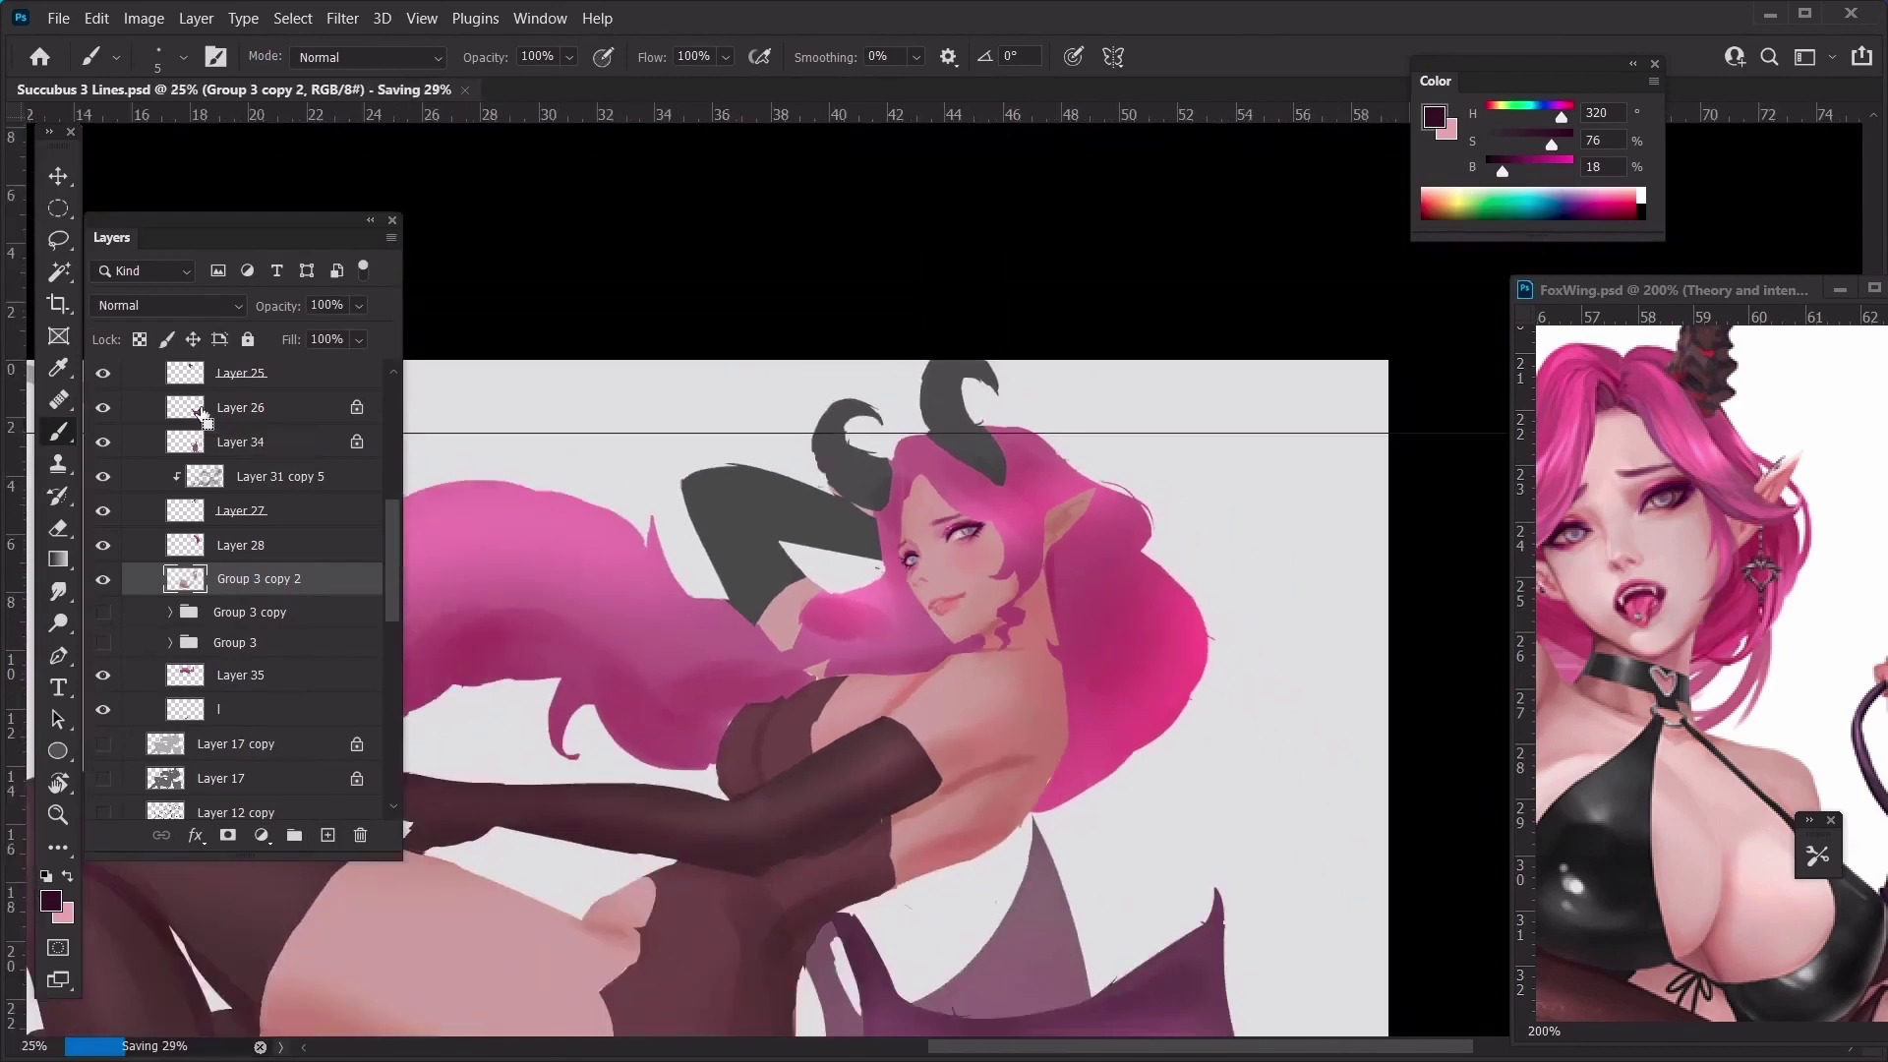
pyautogui.hotkey('ctrl', '+')
pyautogui.hotkey('ctrl', '+')
pyautogui.hotkey('ctrl', '+')
pyautogui.moveTo(1120, 629)
pyautogui.mouseDown()
pyautogui.moveTo(1008, 550)
pyautogui.moveTo(1252, 373)
pyautogui.moveTo(698, 364)
pyautogui.mouseUp()
pyautogui.press('l')
pyautogui.click(342, 18)
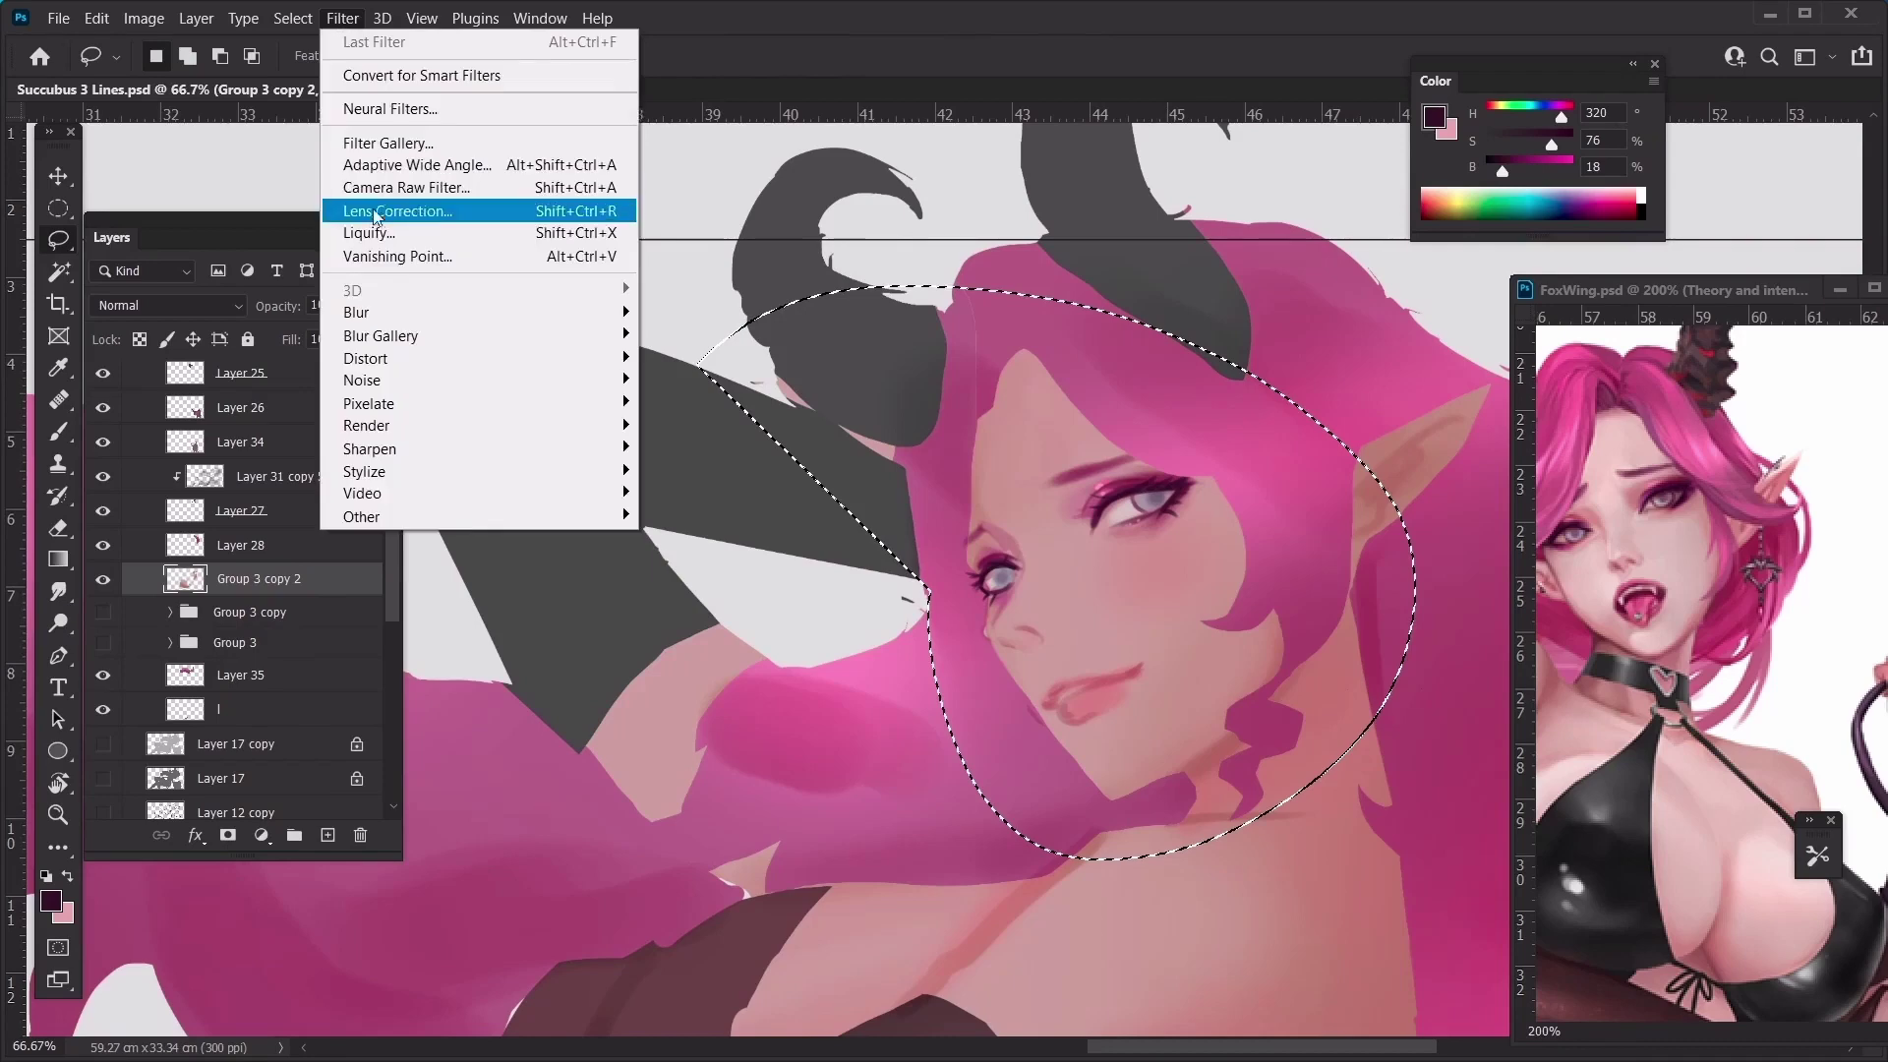
pyautogui.click(370, 233)
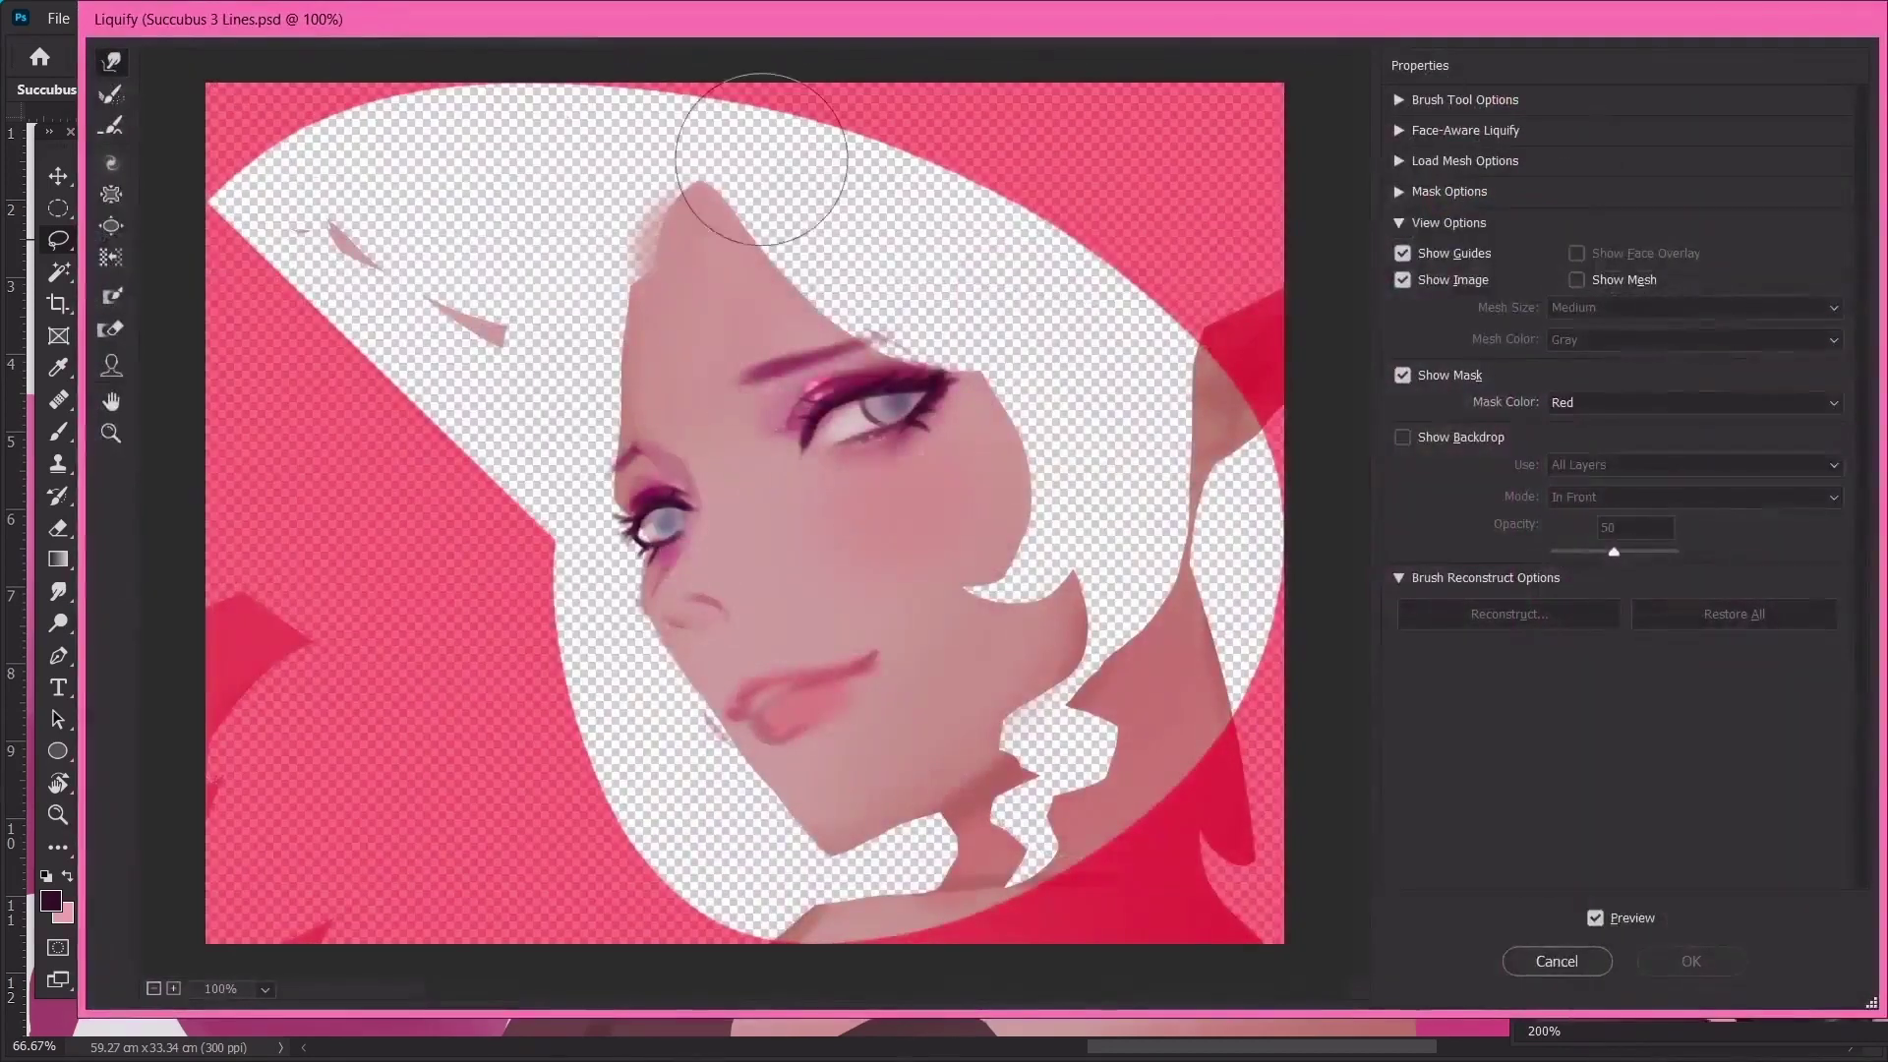
# Nudge the near eye's outer corner slightly downward in Liquify with a large warp brush
pyautogui.press(']')
pyautogui.press(']')
pyautogui.press(']')
pyautogui.press(']')
pyautogui.press(']')
pyautogui.press(']')
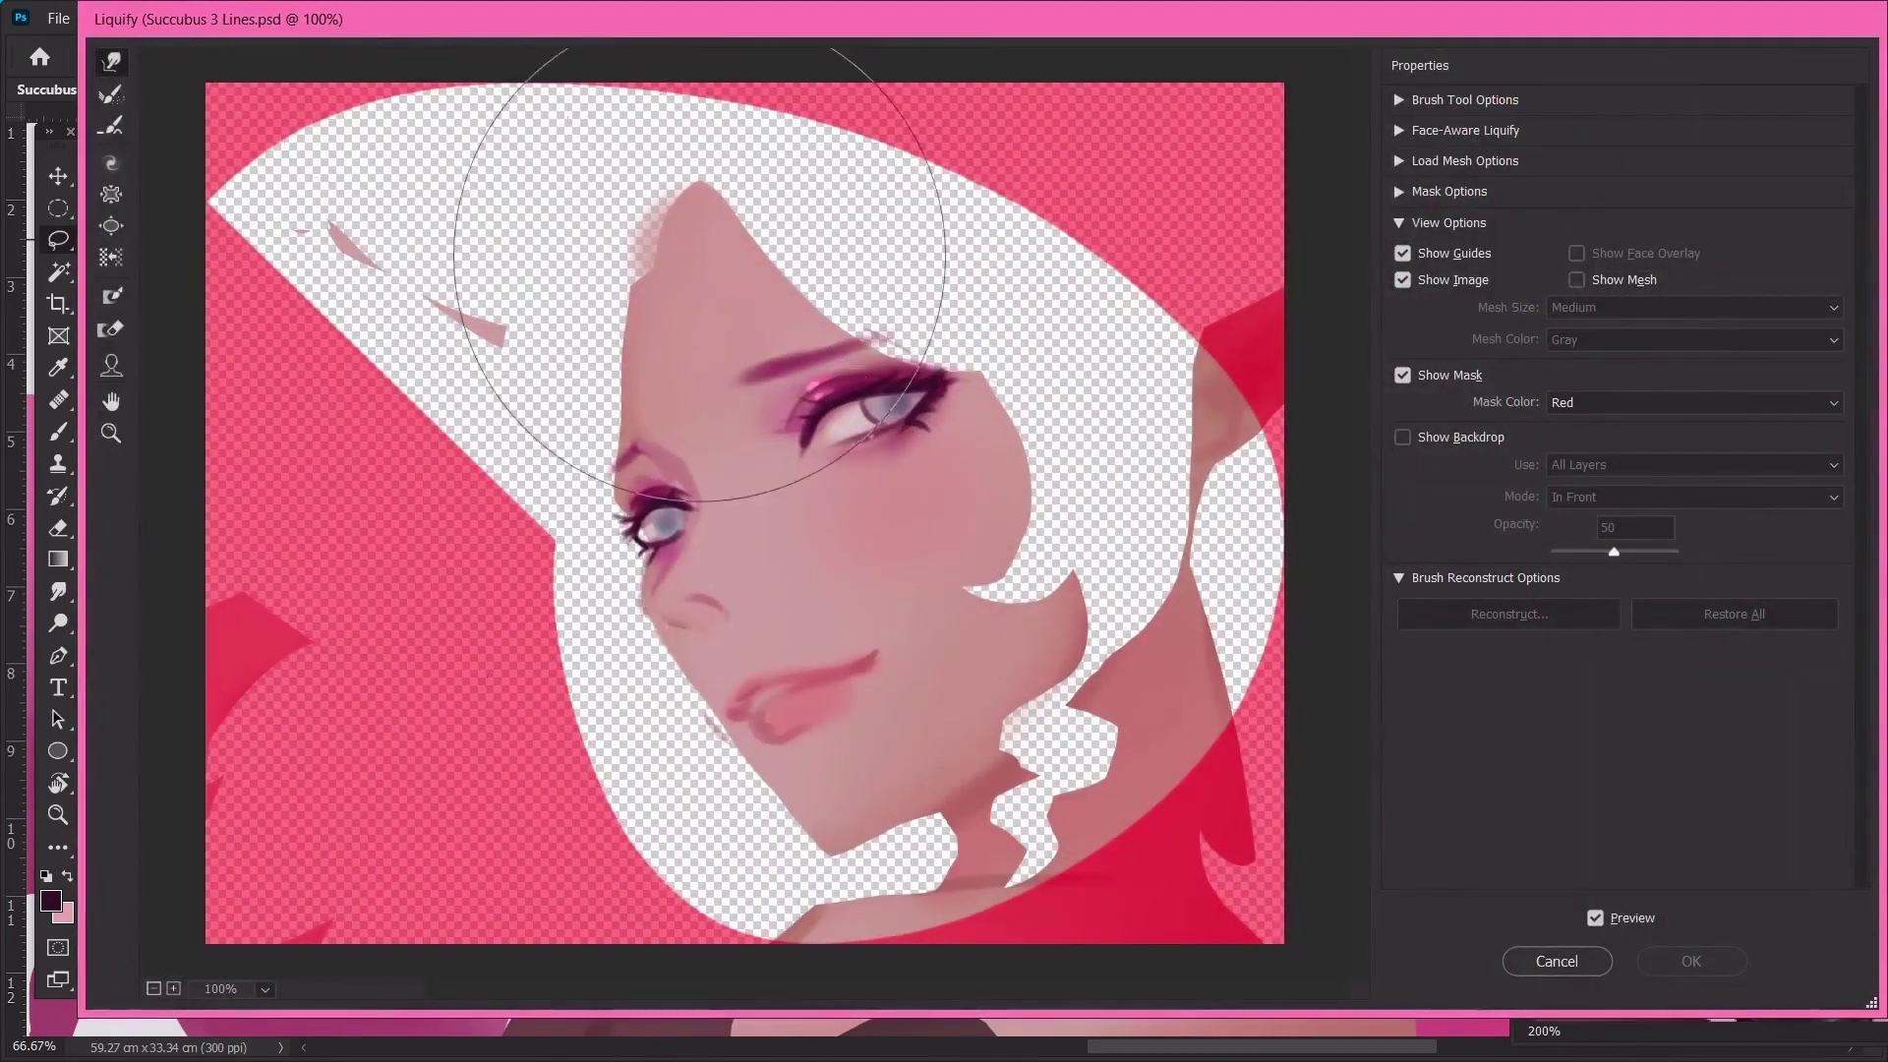
pyautogui.press('[')
pyautogui.press('[')
pyautogui.moveTo(932, 386); pyautogui.dragTo(939, 396)
# Adjust the nose and chin contours in Liquify with a smaller warp brush and apply the filter
pyautogui.press('[')
pyautogui.press('[')
pyautogui.press('[')
pyautogui.press('[')
pyautogui.press('[')
pyautogui.moveTo(708, 608); pyautogui.dragTo(716, 605)
pyautogui.press(']')
pyautogui.moveTo(833, 845); pyautogui.dragTo(822, 842)
pyautogui.press('Return')
# Fill the gap between jaw and hair on Layer 35 with sampled hair pinks (H 334, S 47, B 65 and H 333, S 46, B 66), using 50–80 px brushes
pyautogui.click(252, 614)
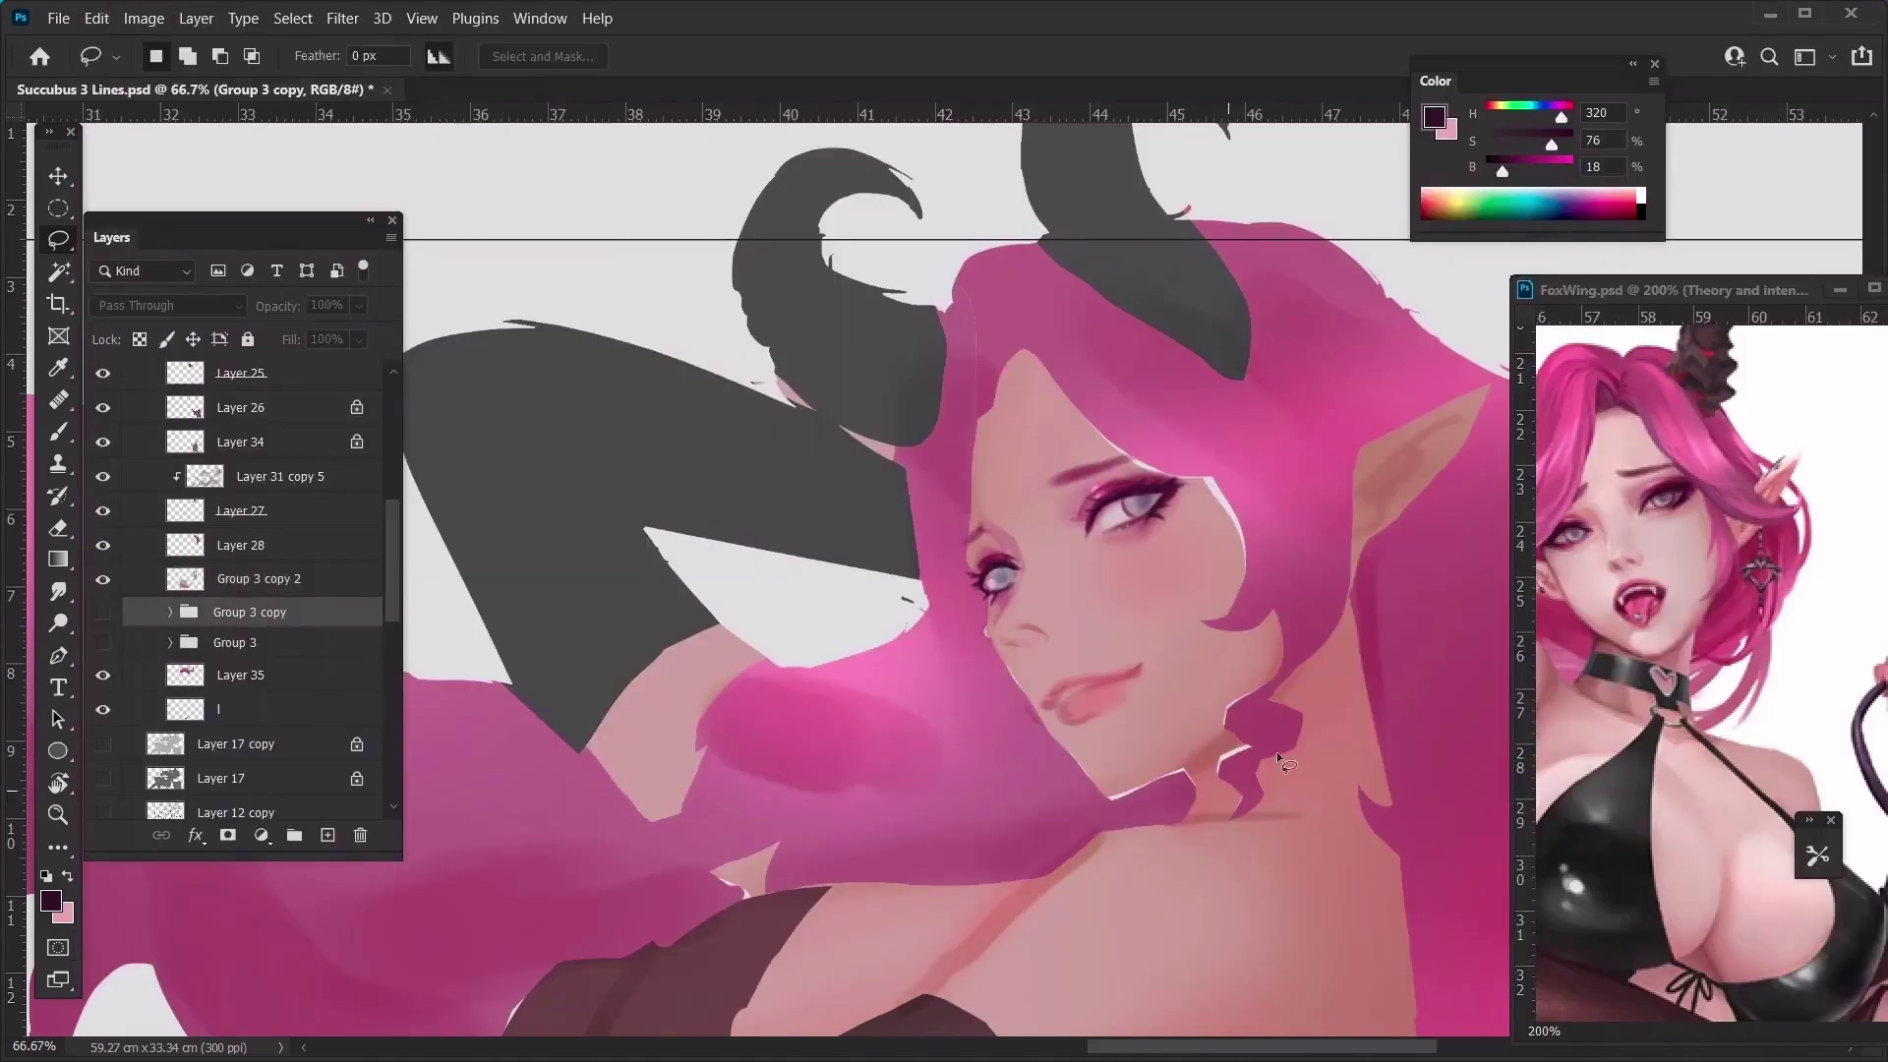
pyautogui.keyDown('ctrl'); pyautogui.keyDown('alt'); pyautogui.rightClick(1163, 790); pyautogui.keyUp('alt'); pyautogui.keyUp('ctrl')
pyautogui.press('b')
pyautogui.keyDown('alt'); pyautogui.click(1157, 790); pyautogui.keyUp('alt')
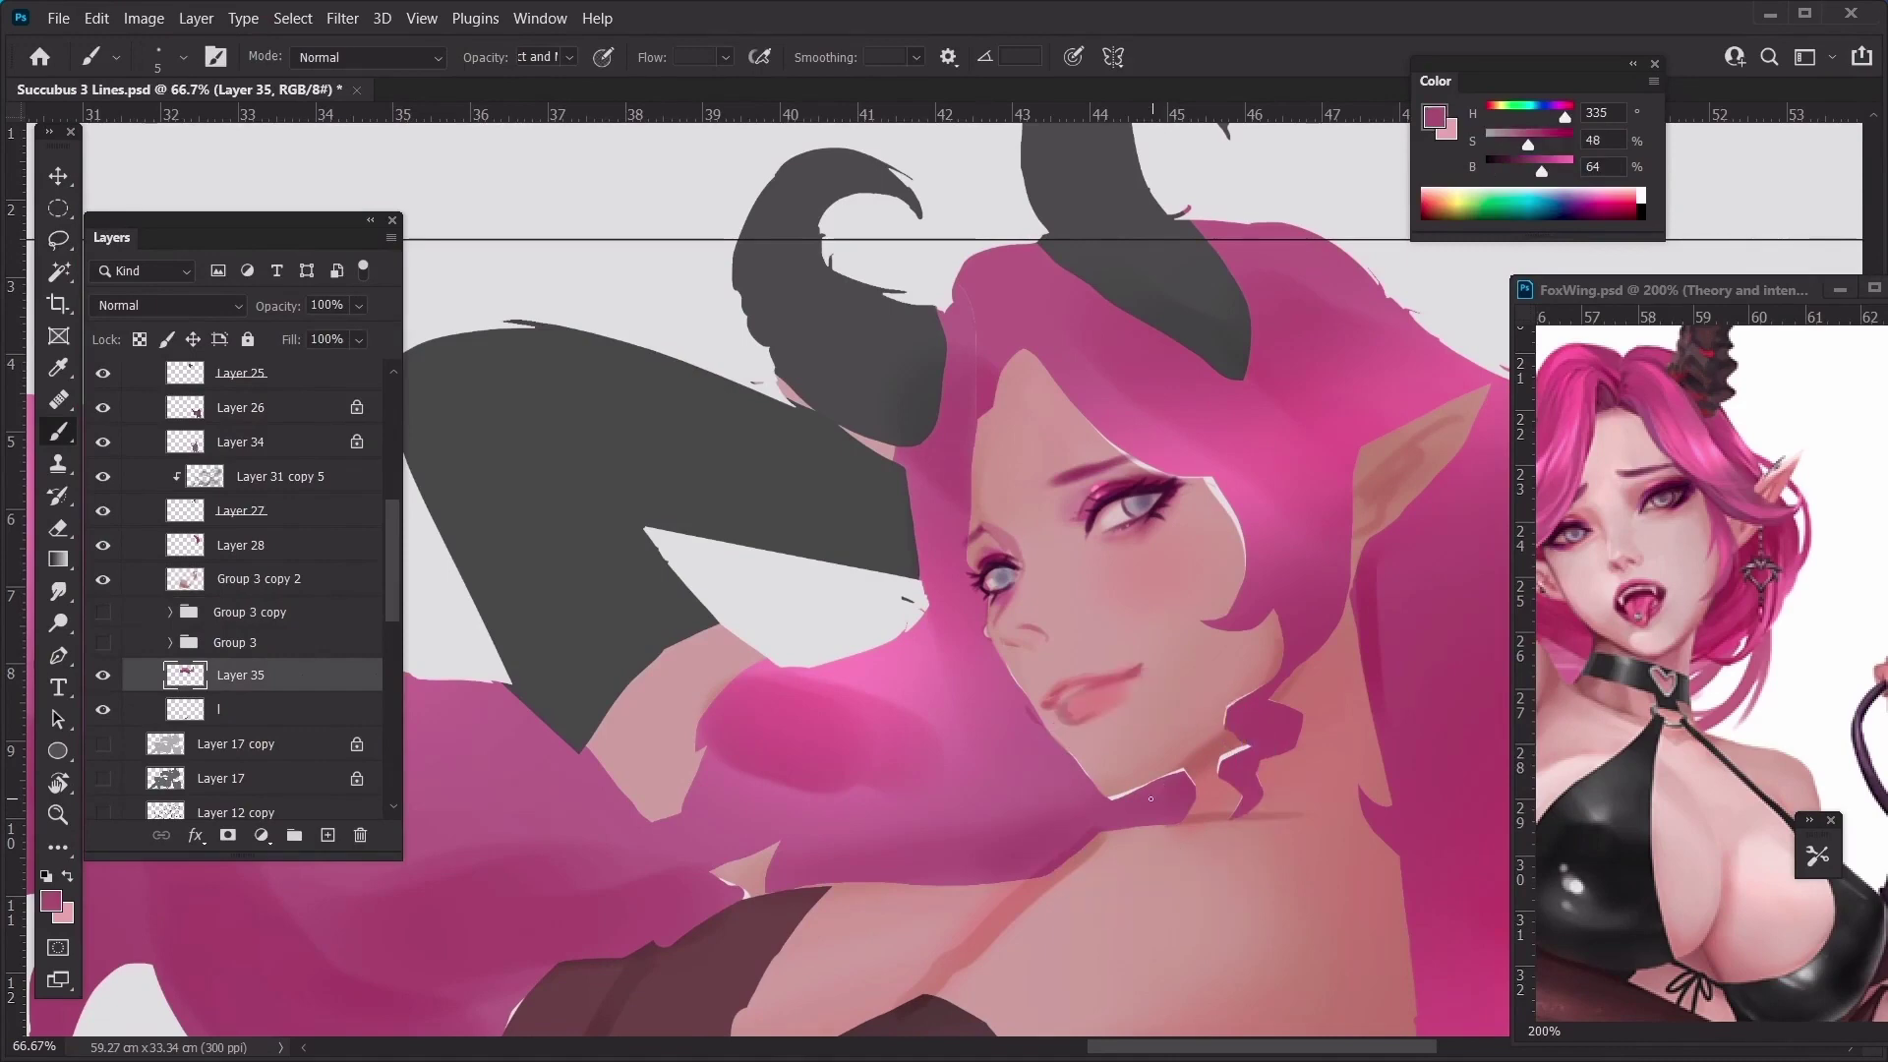
pyautogui.press(']')
pyautogui.keyDown('alt'); pyautogui.click(1098, 803); pyautogui.keyUp('alt')
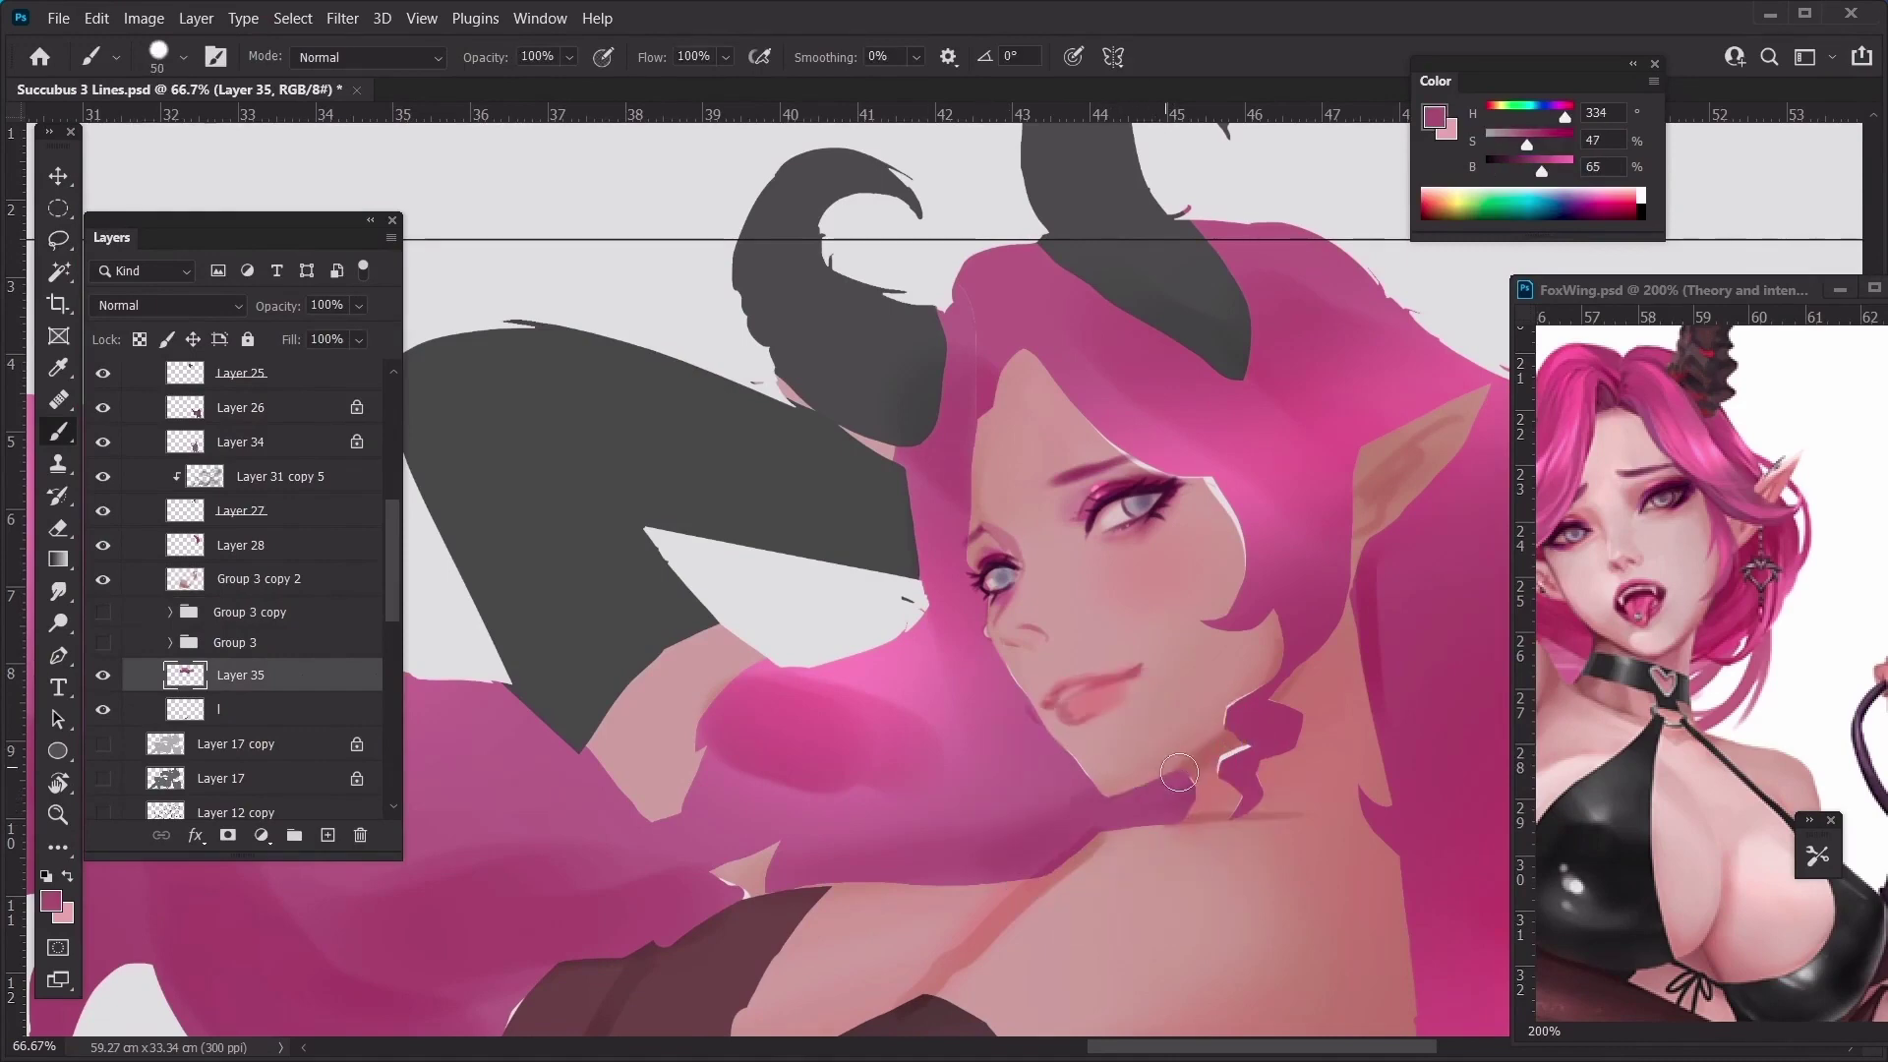
pyautogui.moveTo(1175, 774)
pyautogui.mouseDown()
pyautogui.moveTo(1070, 815)
pyautogui.moveTo(1107, 753)
pyautogui.moveTo(1064, 800)
pyautogui.moveTo(1050, 751)
pyautogui.mouseUp()
pyautogui.press(']')
pyautogui.press(']')
pyautogui.press(']')
pyautogui.keyDown('alt'); pyautogui.click(1035, 733); pyautogui.keyUp('alt')
pyautogui.moveTo(1007, 678); pyautogui.dragTo(1036, 787)
# Fill the gap between face and near hairline on a new layer below Group 3 copy 2 with sampled skin tone (H 11, S 26, B 80) at 100 px
pyautogui.keyDown('ctrl'); pyautogui.click(1222, 516); pyautogui.keyUp('ctrl')
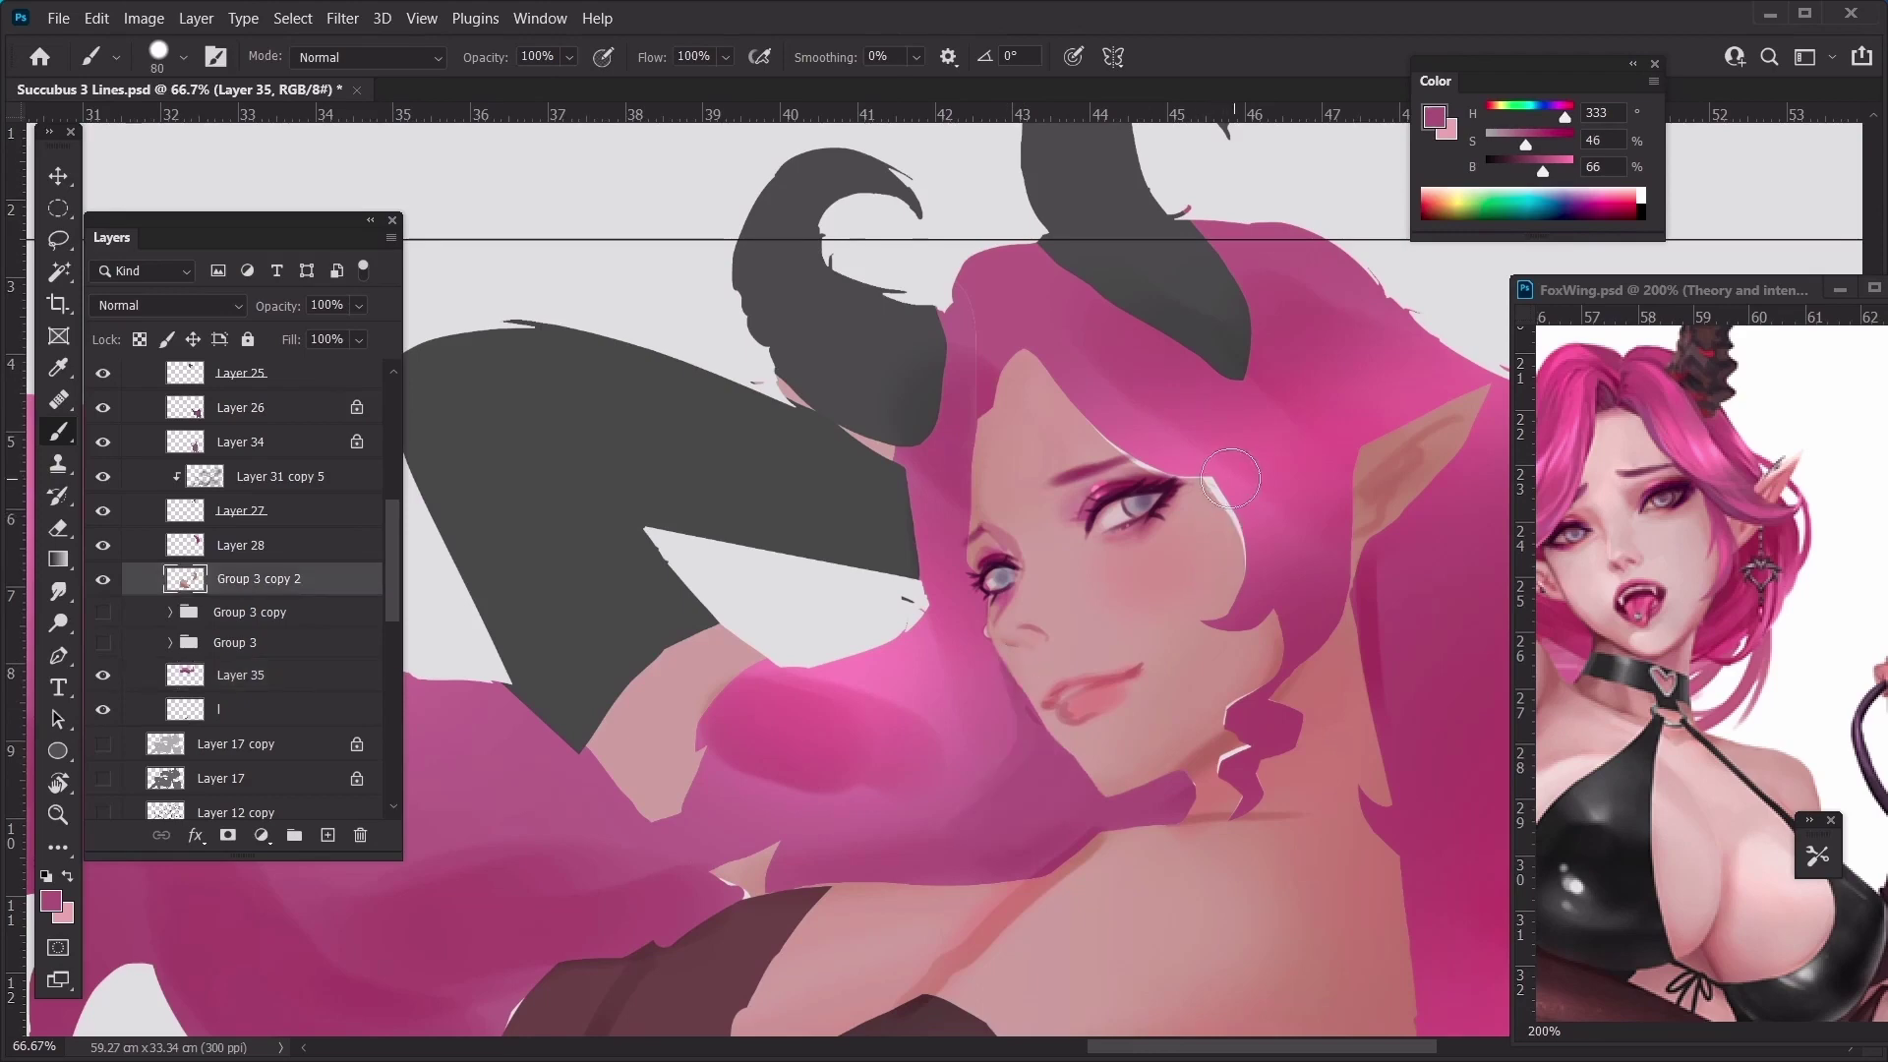
pyautogui.click(225, 613)
pyautogui.hotkey('ctrl', 'shift', 'n')
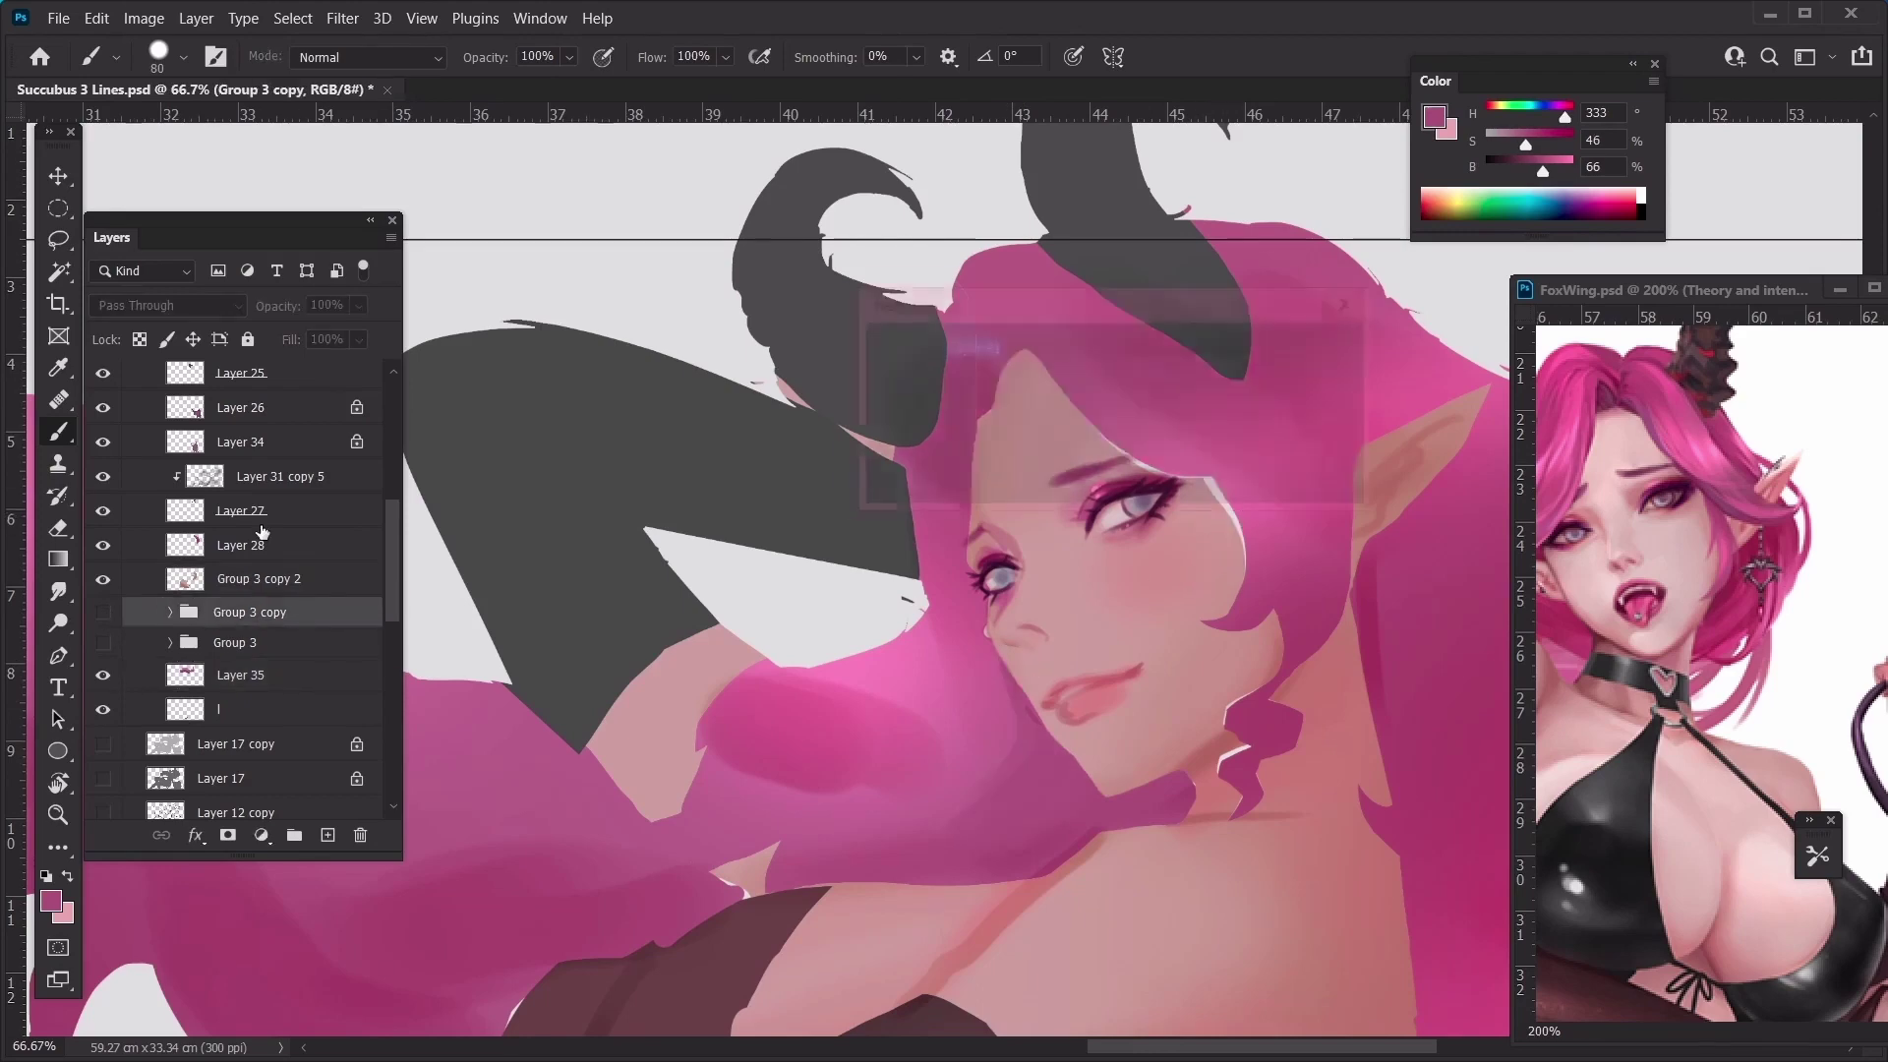
pyautogui.press('Return')
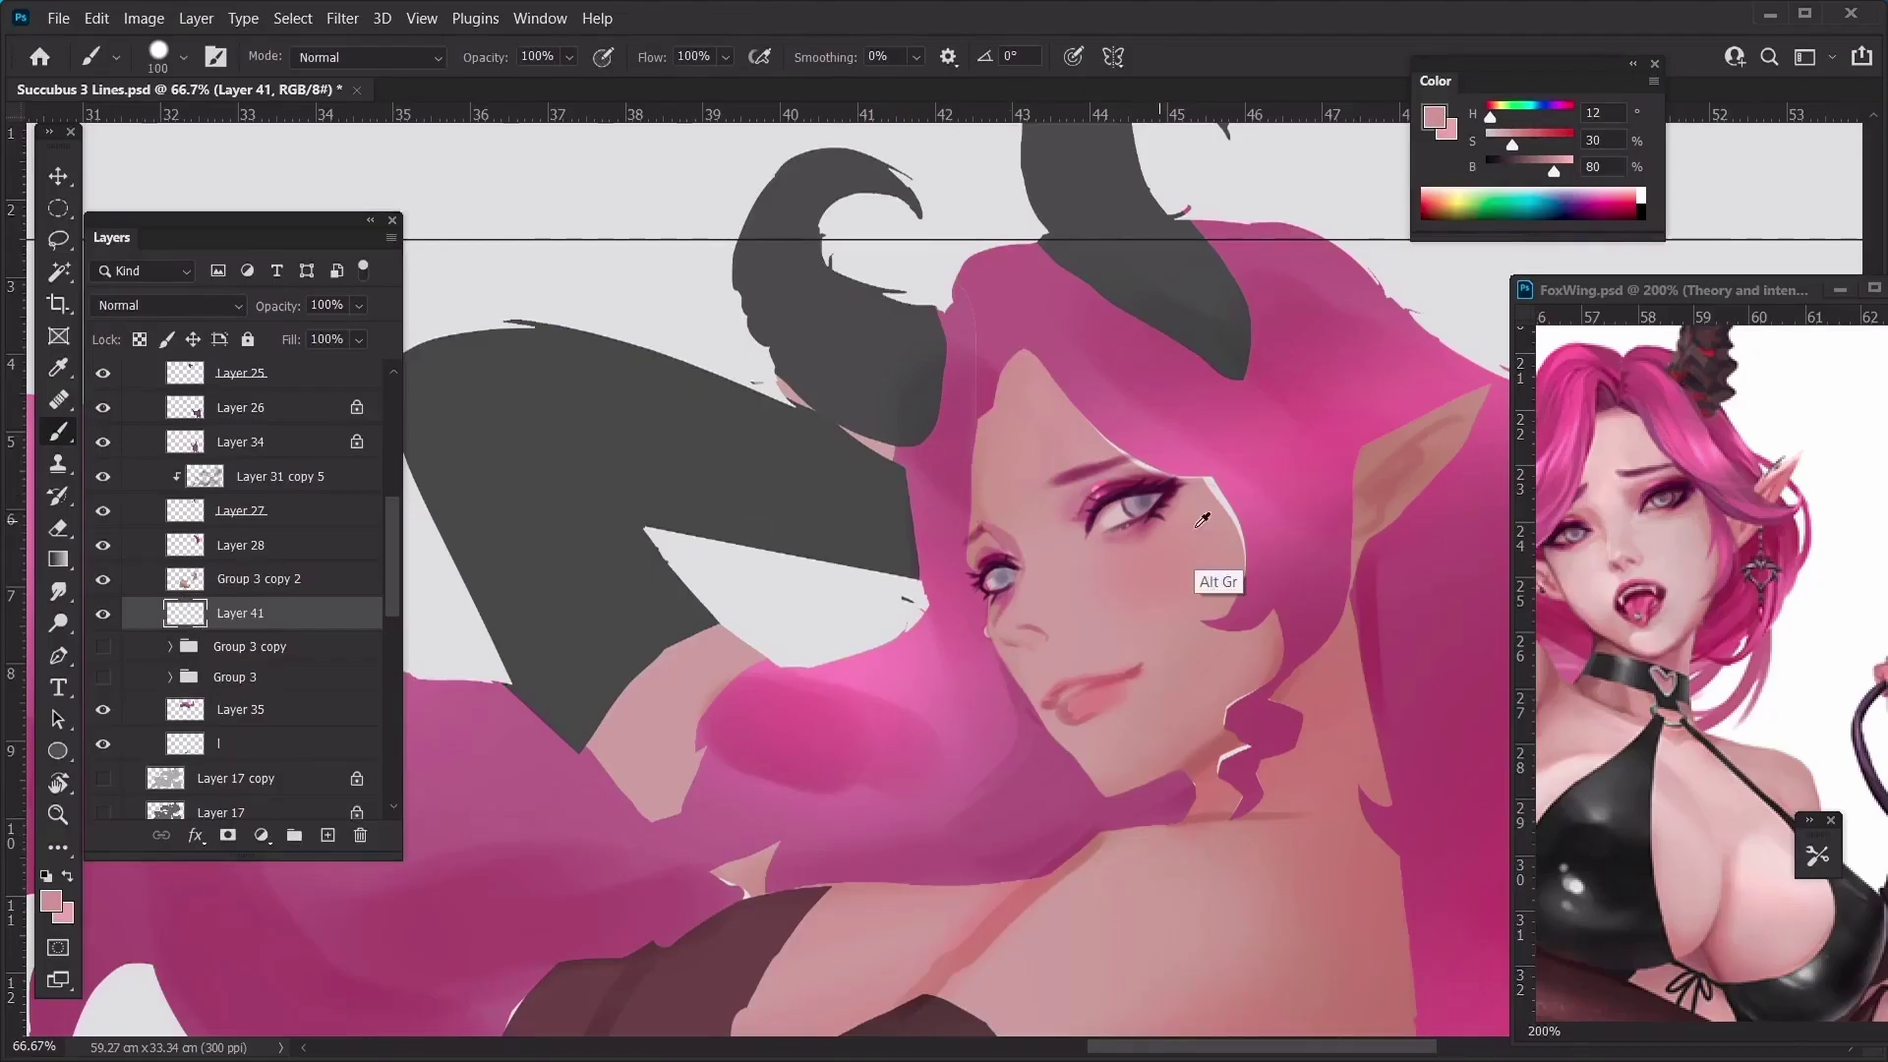
pyautogui.keyDown('alt'); pyautogui.click(1201, 518); pyautogui.keyUp('alt')
pyautogui.keyDown('alt'); pyautogui.click(1200, 491); pyautogui.keyUp('alt')
pyautogui.moveTo(1096, 447)
pyautogui.mouseDown()
pyautogui.moveTo(1207, 497)
pyautogui.moveTo(1223, 574)
pyautogui.mouseUp()
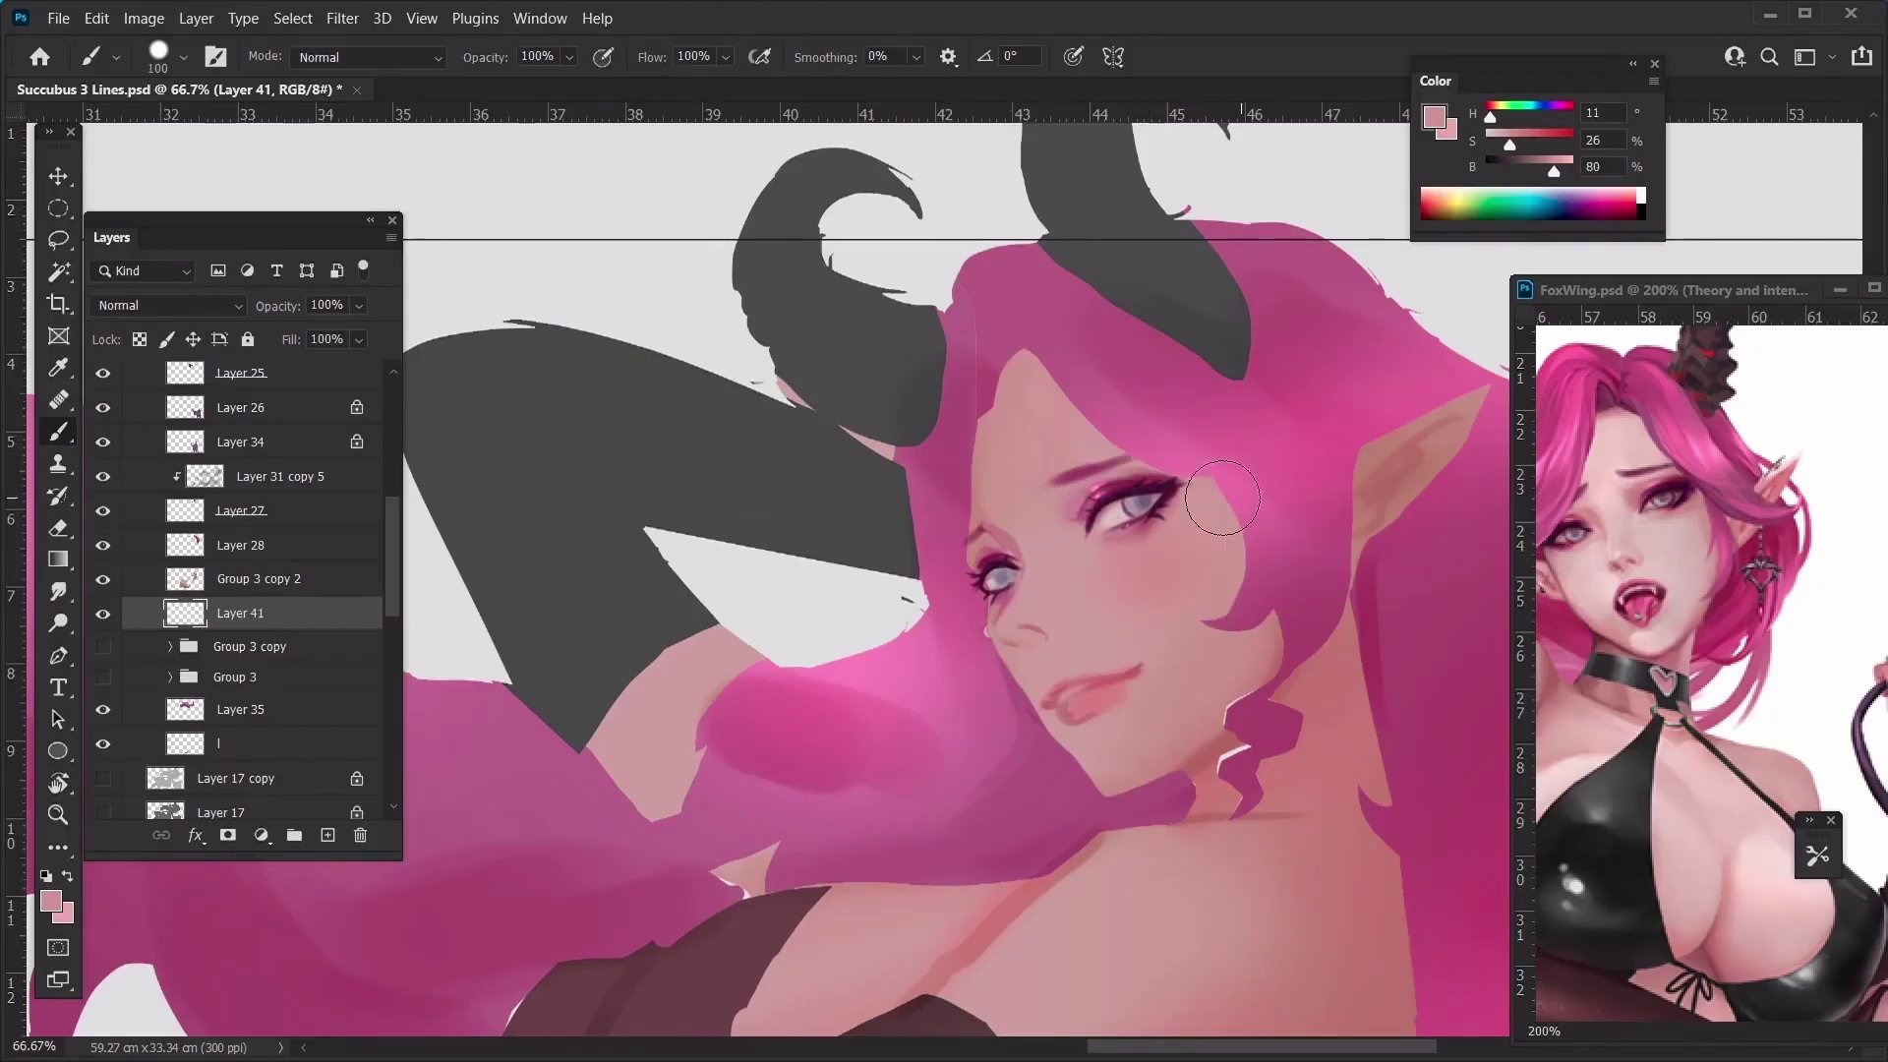
# Cover the gap beside the neck curl with the same skin tone and merge Group 3 copy 2 down into Layer 41
pyautogui.moveTo(1229, 785); pyautogui.dragTo(1241, 796)
pyautogui.press('[')
pyautogui.rightClick(290, 588)
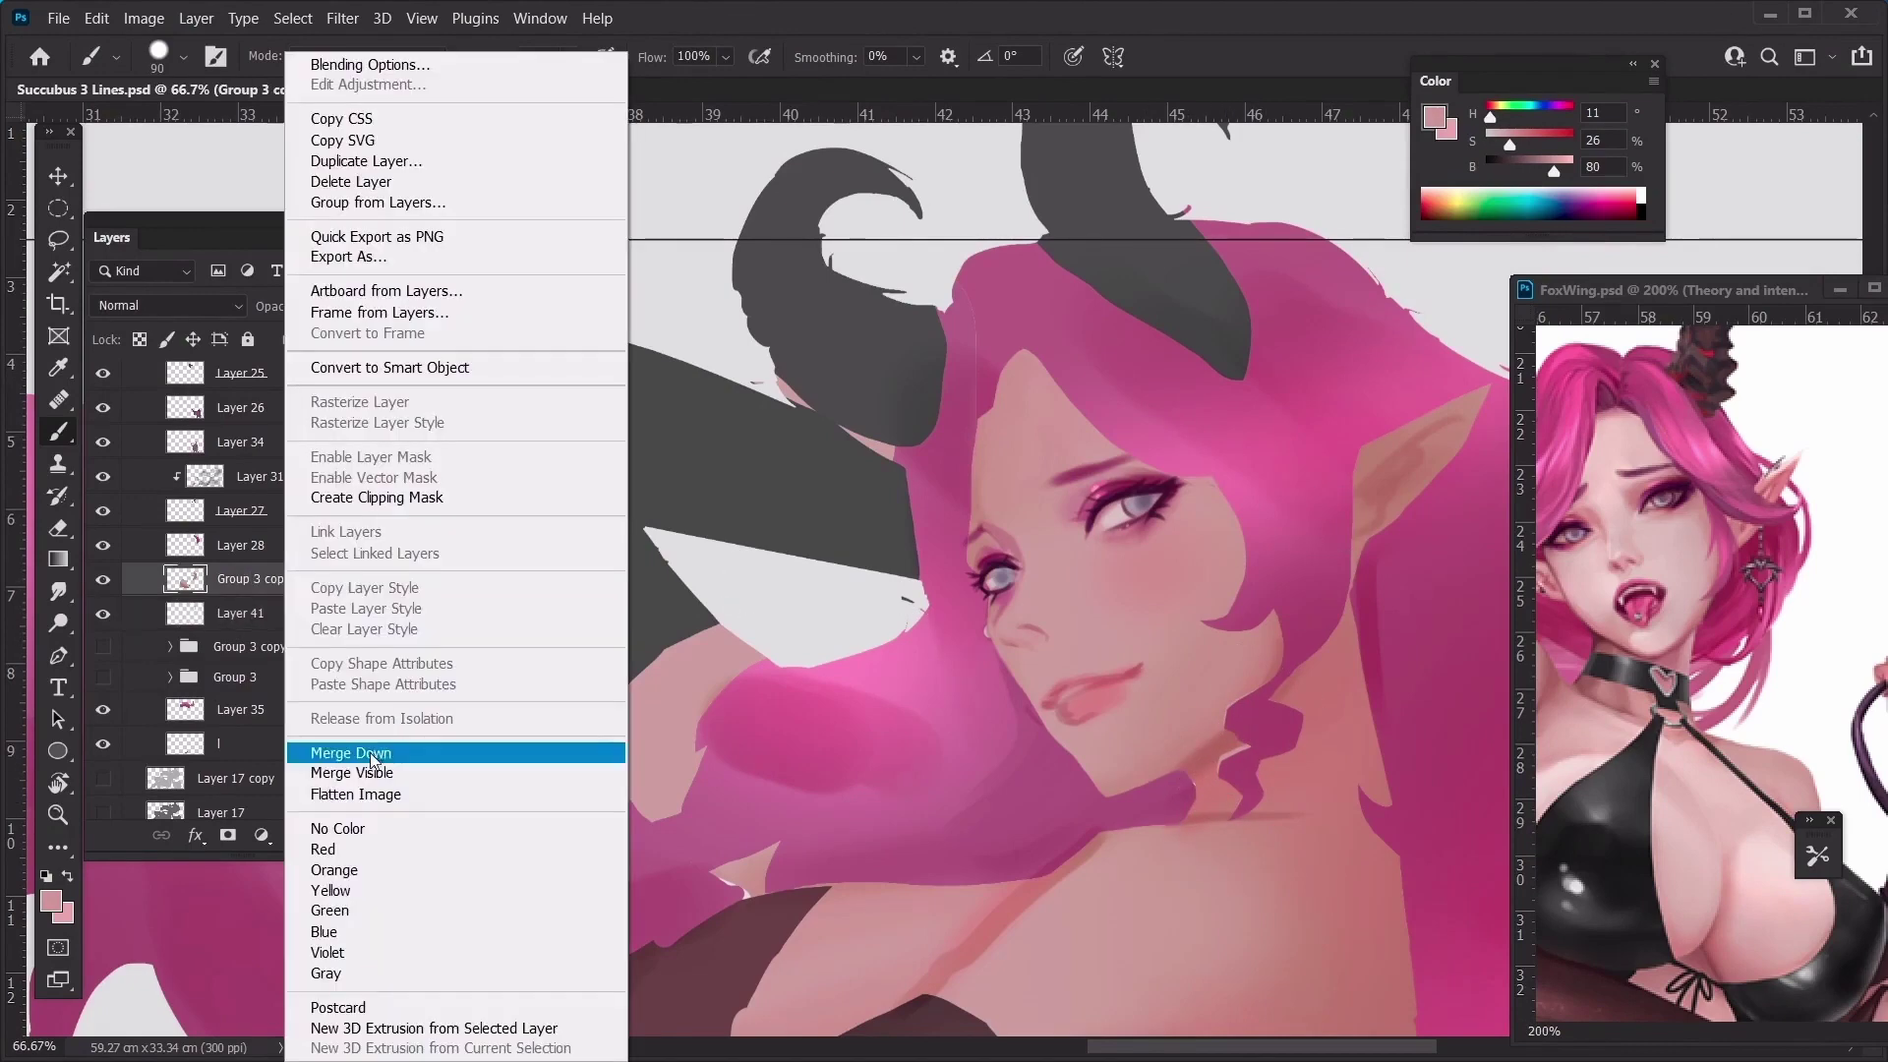
pyautogui.click(314, 751)
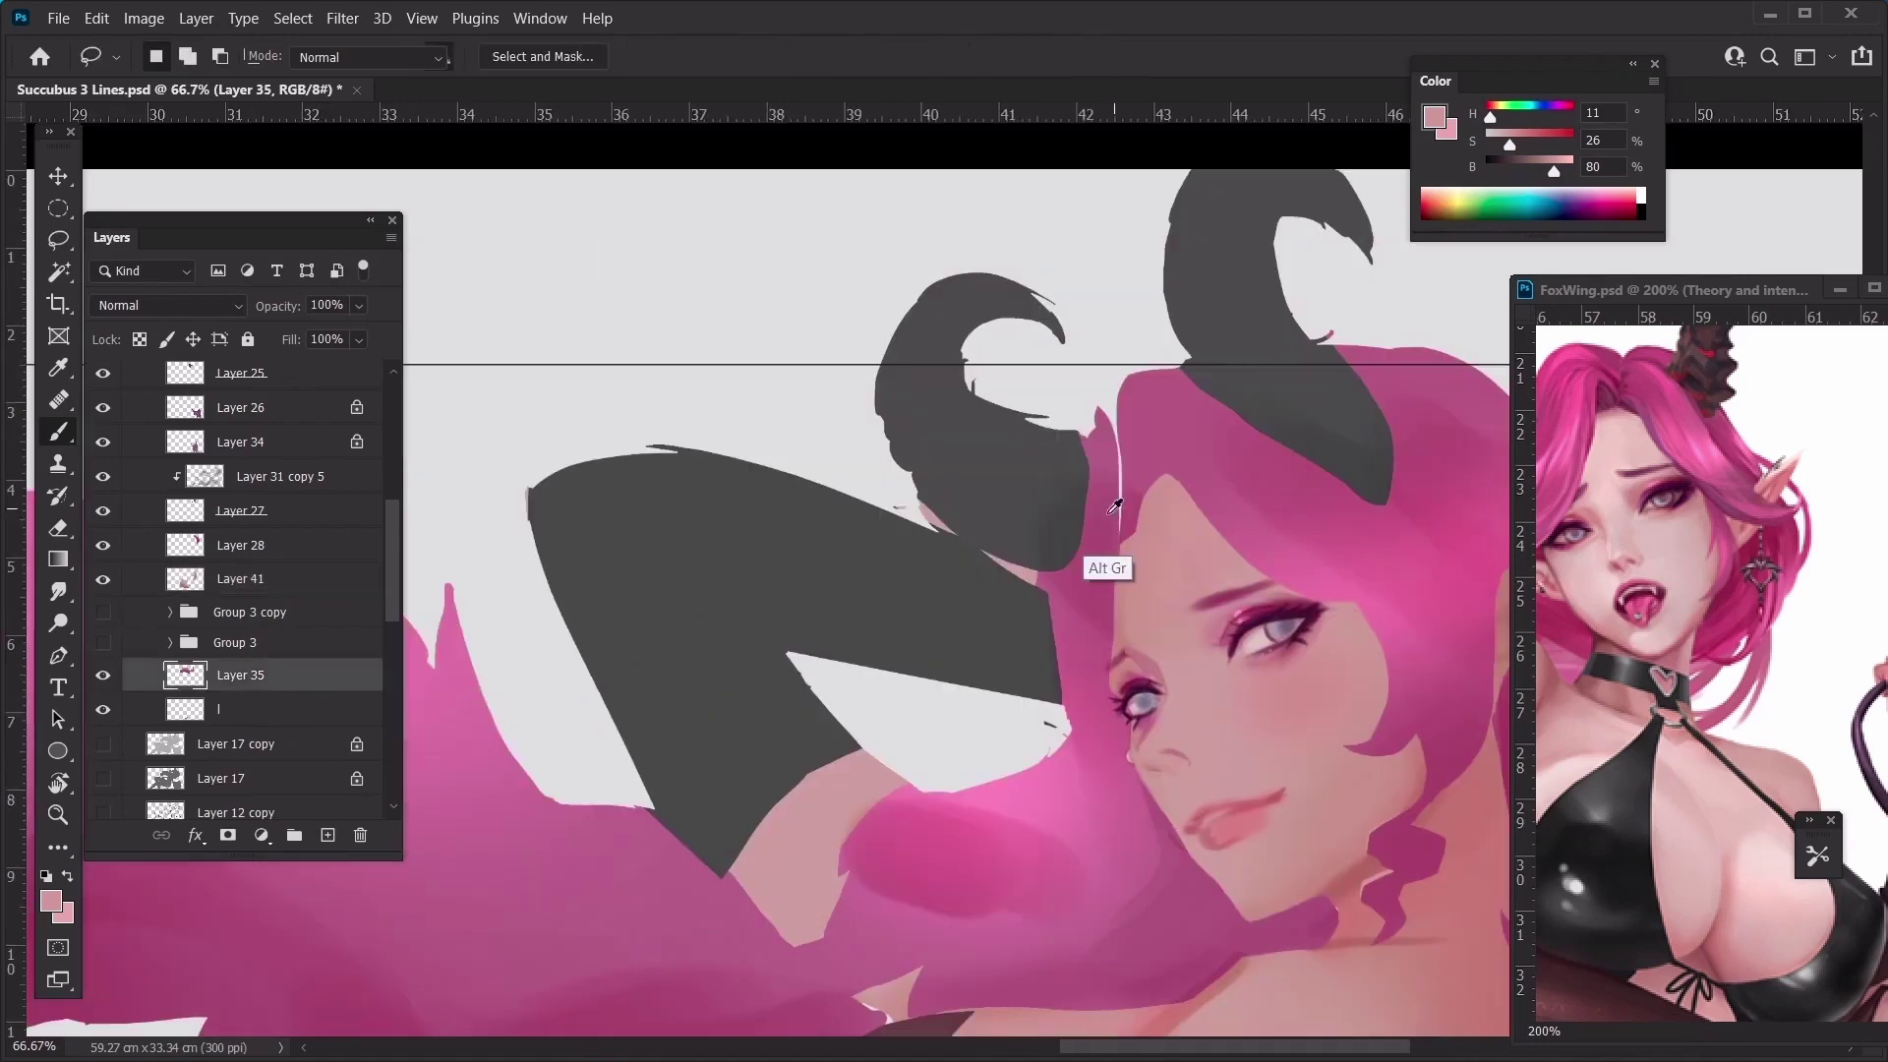
# Fill the gap in the hair beside the far horn on Layer 35 with sampled pink (H 336, S 48, B 65)
pyautogui.keyDown('alt'); pyautogui.click(1111, 509); pyautogui.keyUp('alt')
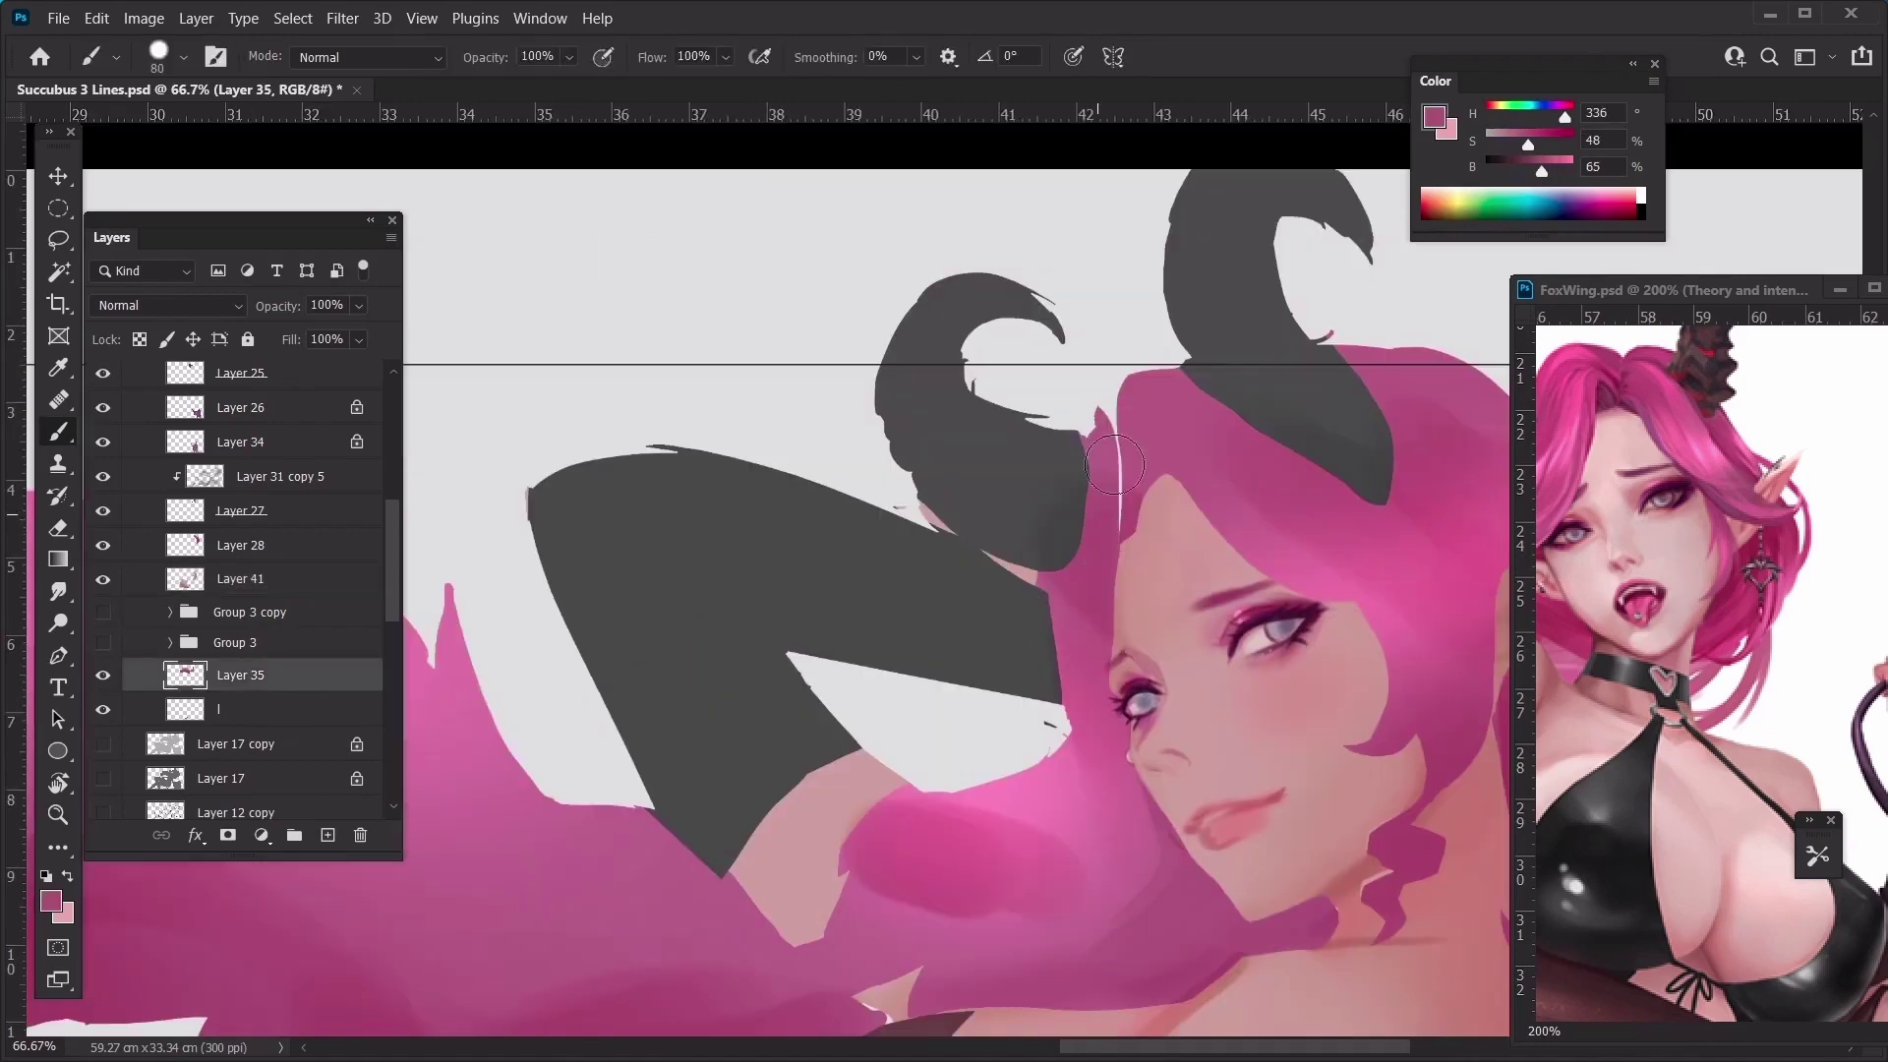
pyautogui.press('[')
pyautogui.moveTo(1119, 497)
pyautogui.mouseDown()
pyautogui.moveTo(1121, 426)
pyautogui.moveTo(1080, 396)
pyautogui.mouseUp()
# Reposition the reference image to show its horns, and flip the canvas horizontally to check the face
pyautogui.click(1700, 573)
pyautogui.moveTo(1576, 547); pyautogui.dragTo(1709, 597)
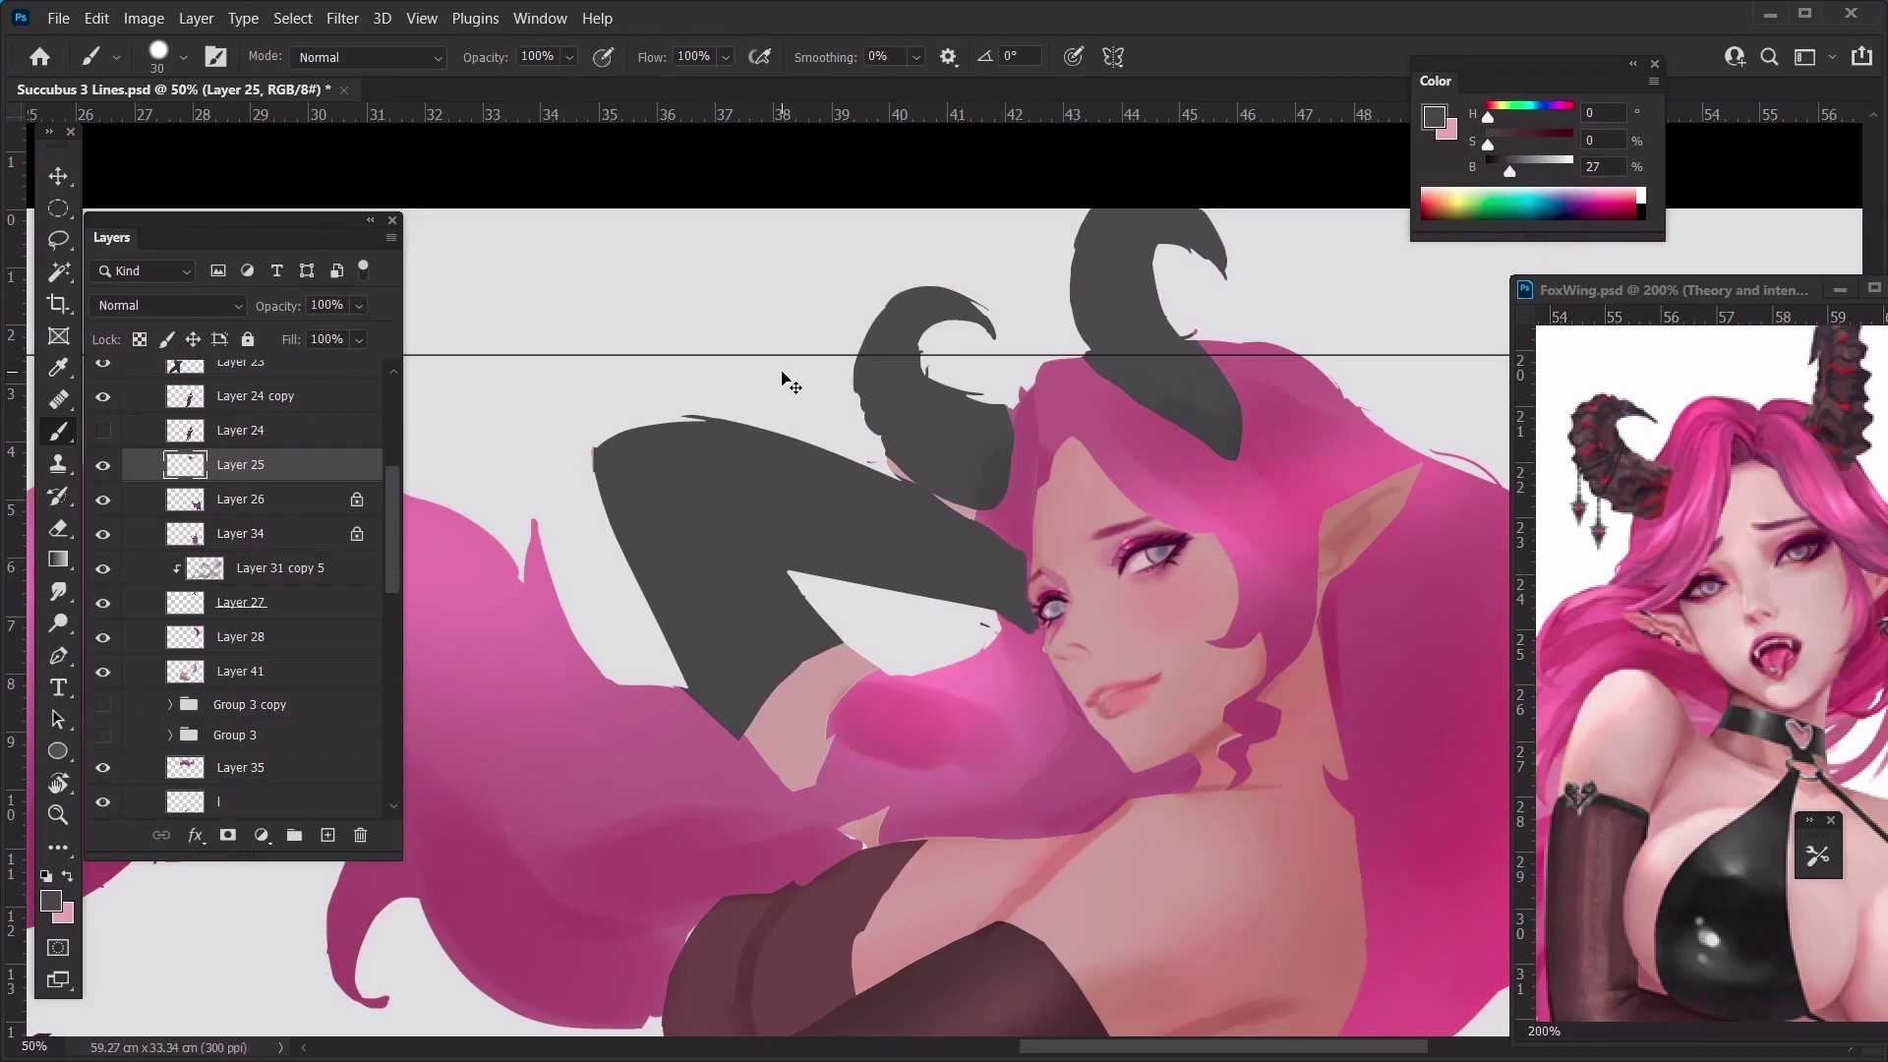
pyautogui.hotkey('ctrl', '-')
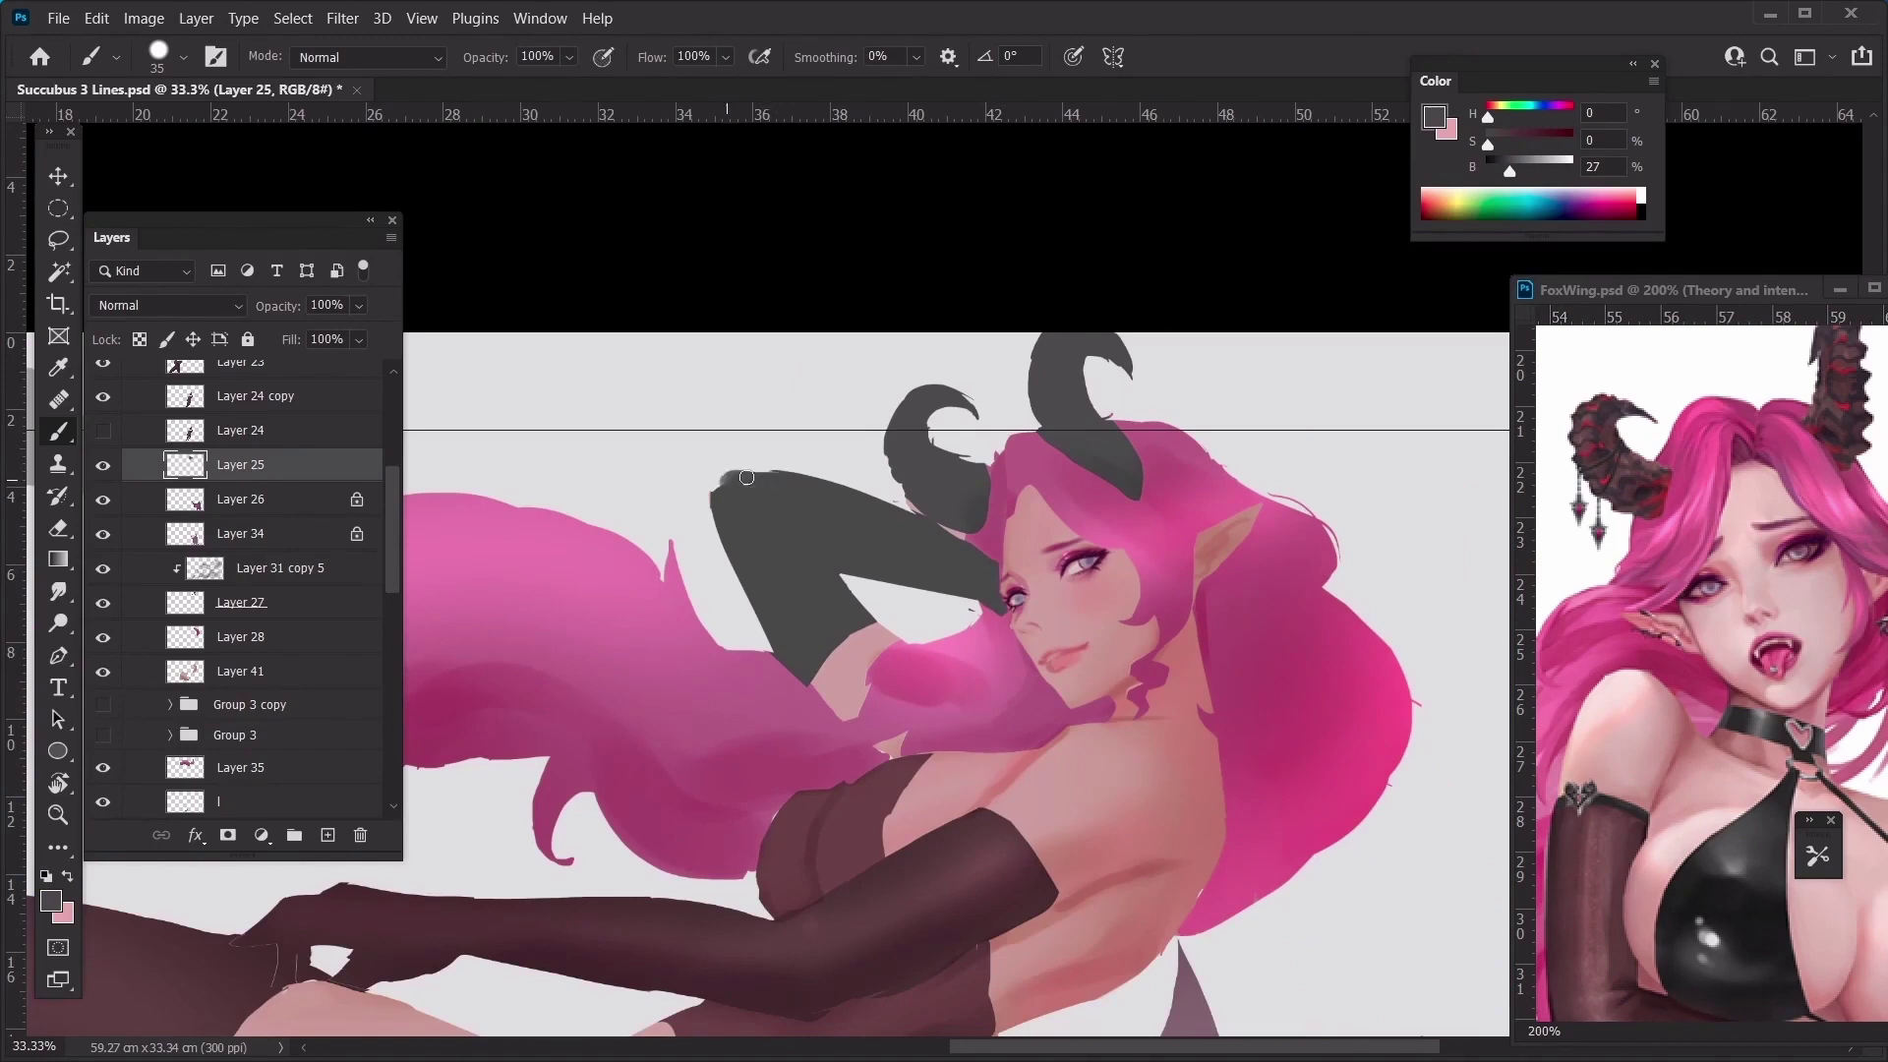
pyautogui.hotkey('ctrl', '-')
pyautogui.hotkey('ctrl', '-')
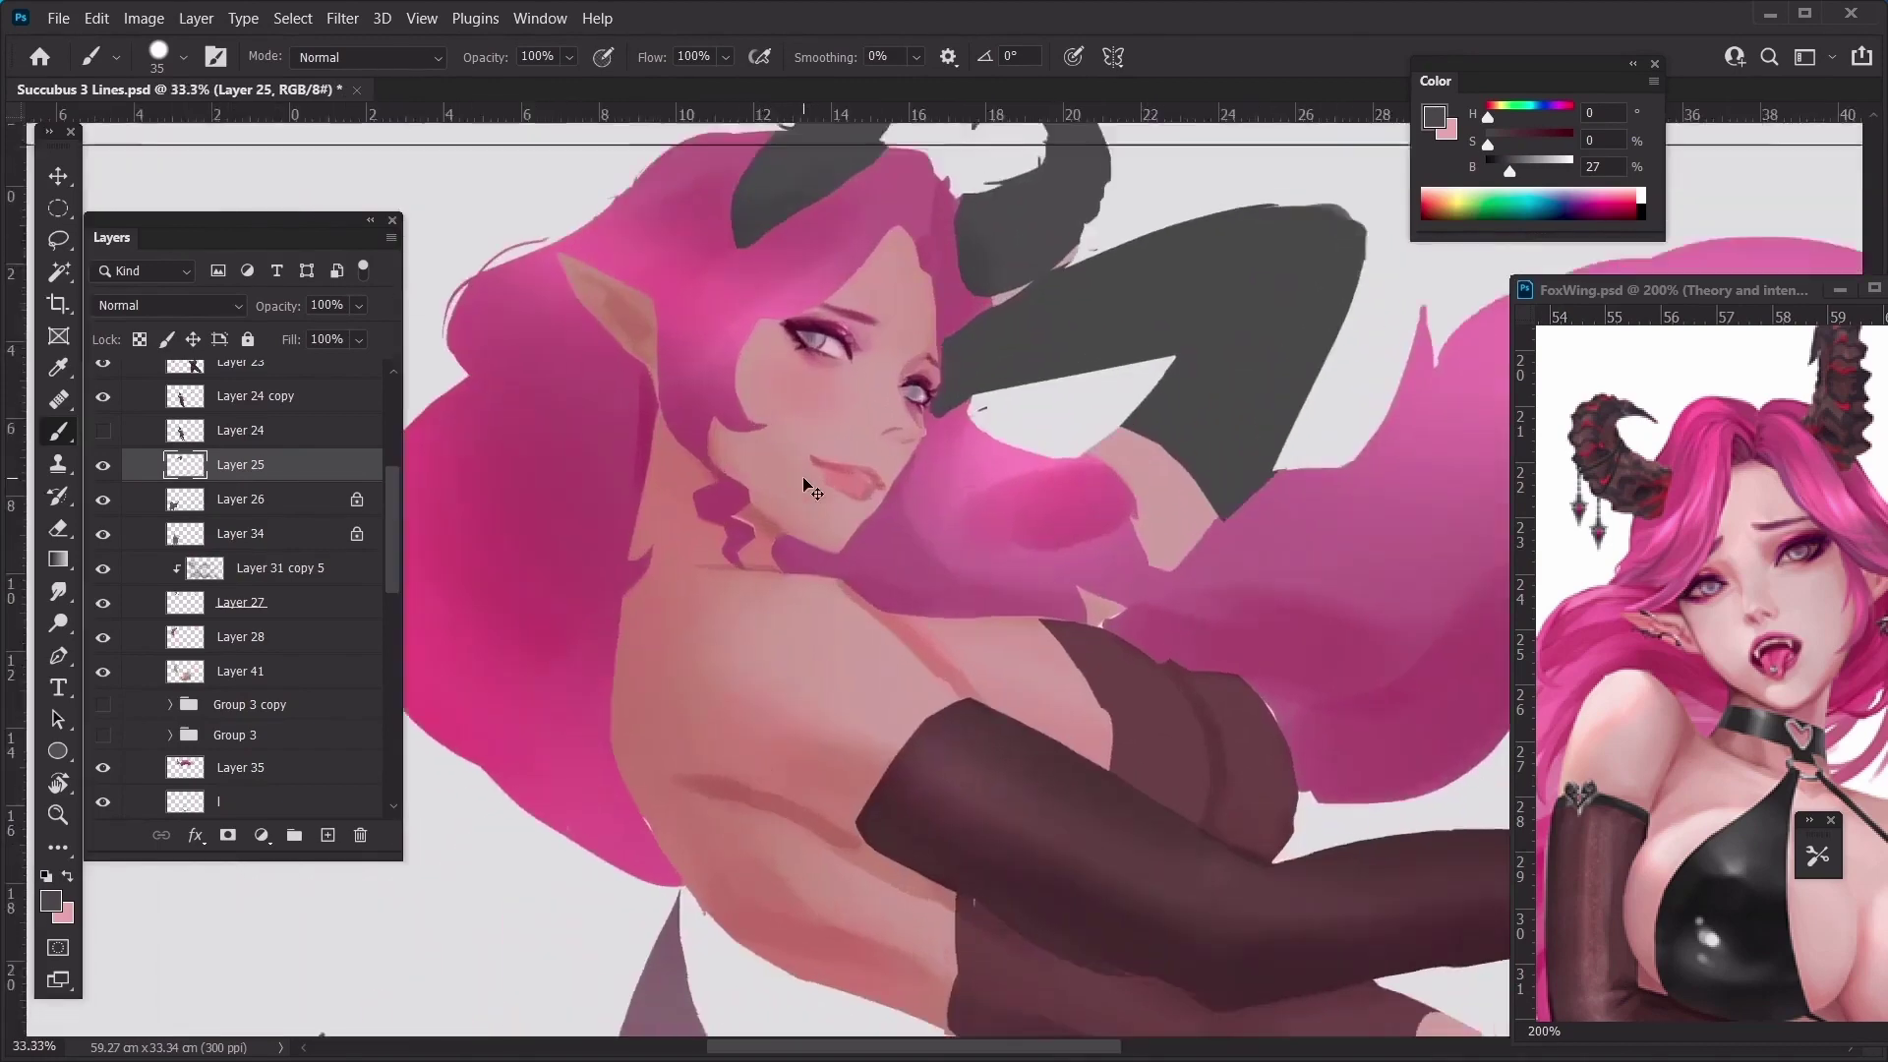
pyautogui.hotkey('ctrl', '+')
pyautogui.moveTo(767, 531); pyautogui.dragTo(894, 720)
# Duplicate Layer 41 and hide the original, keeping the copy active for painting
pyautogui.keyDown('ctrl'); pyautogui.click(992, 647); pyautogui.keyUp('ctrl')
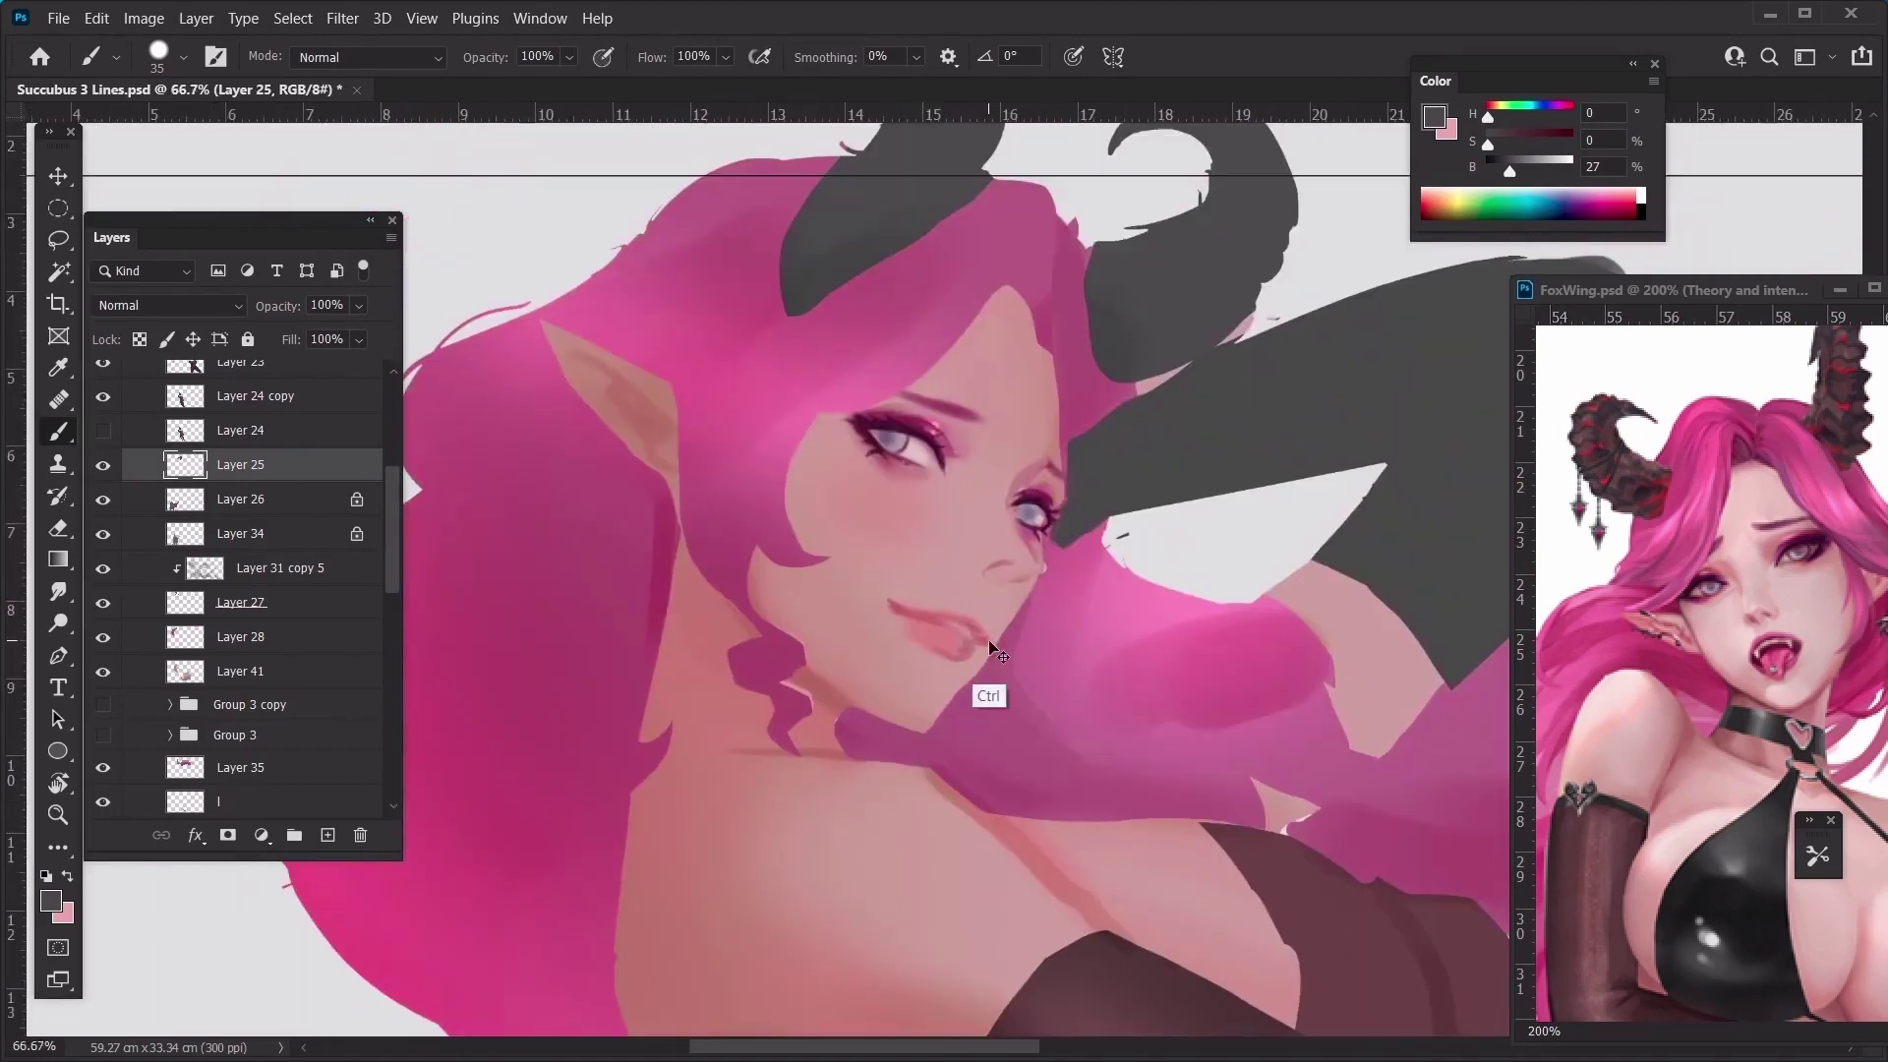
pyautogui.hotkey('ctrl', 'j')
pyautogui.press('[')
pyautogui.click(102, 705)
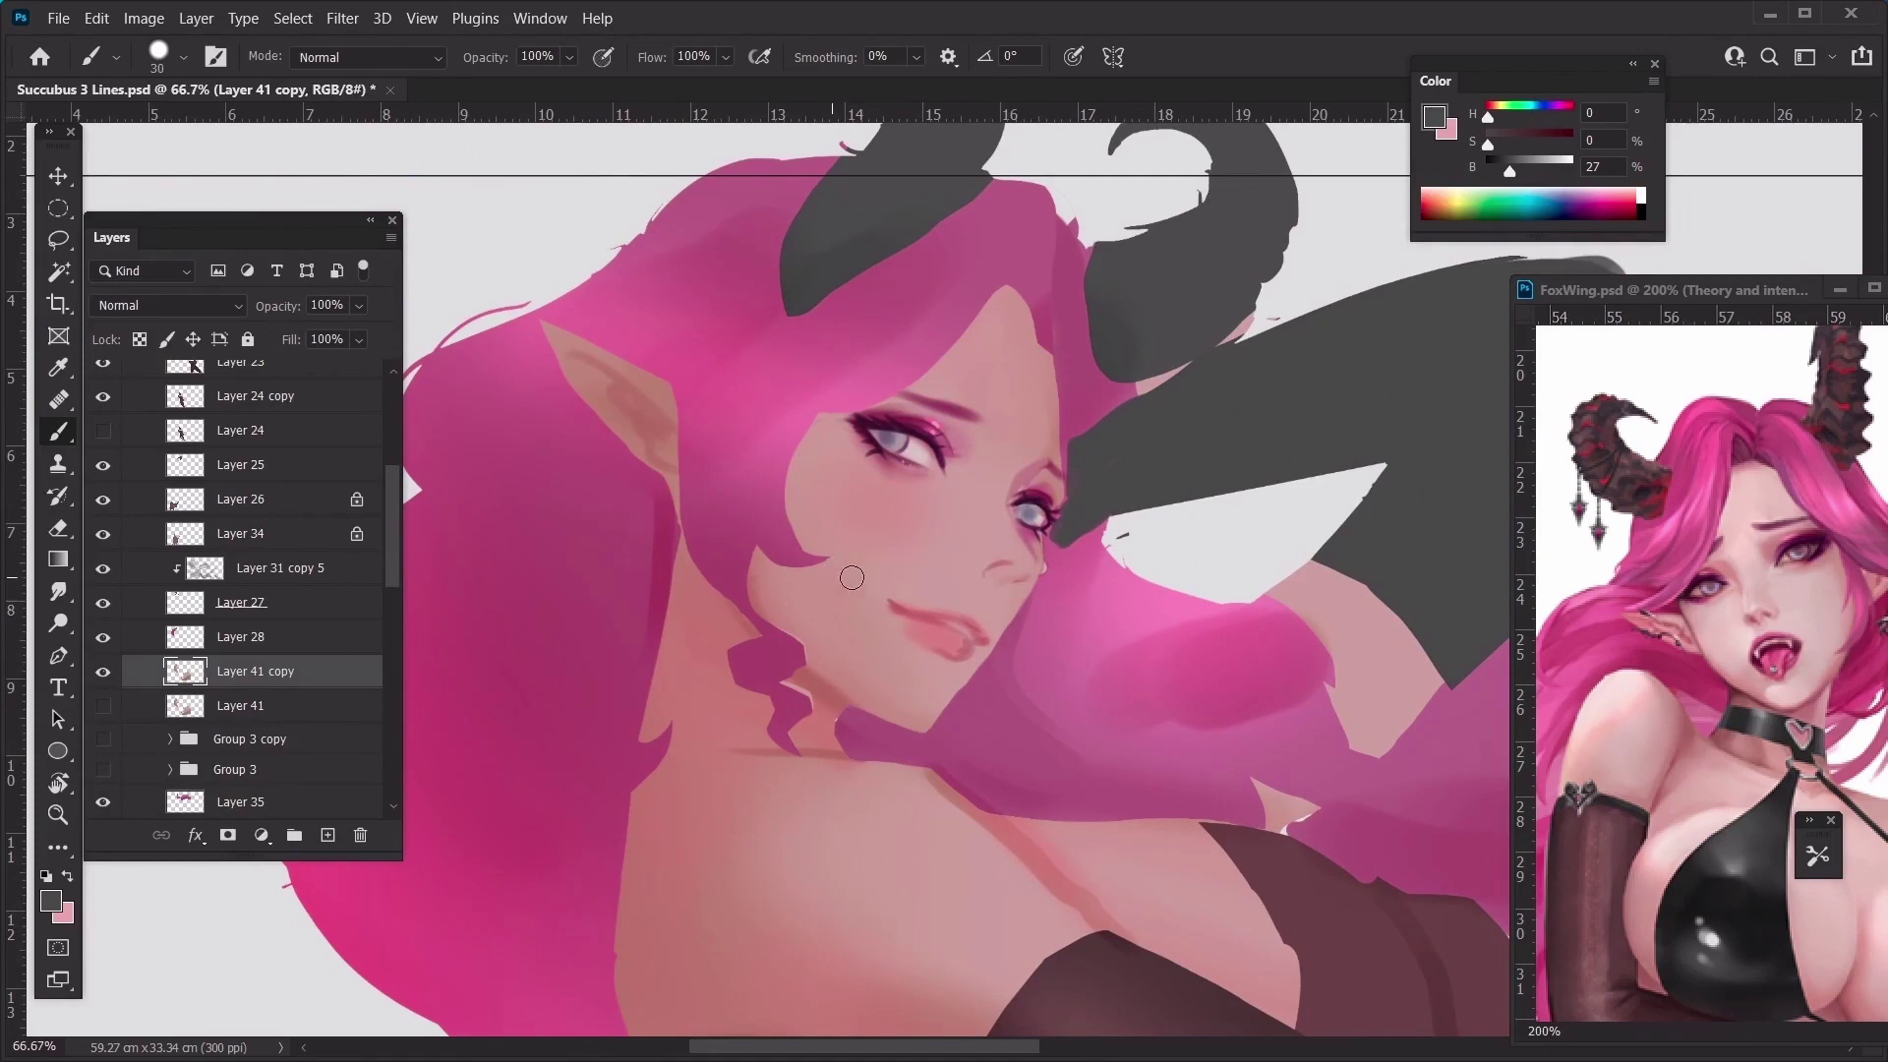
# Paint a dark red line (H 3, S 68, B 51) between the lips with a 15 px brush
pyautogui.keyDown('alt'); pyautogui.click(905, 610); pyautogui.keyUp('alt')
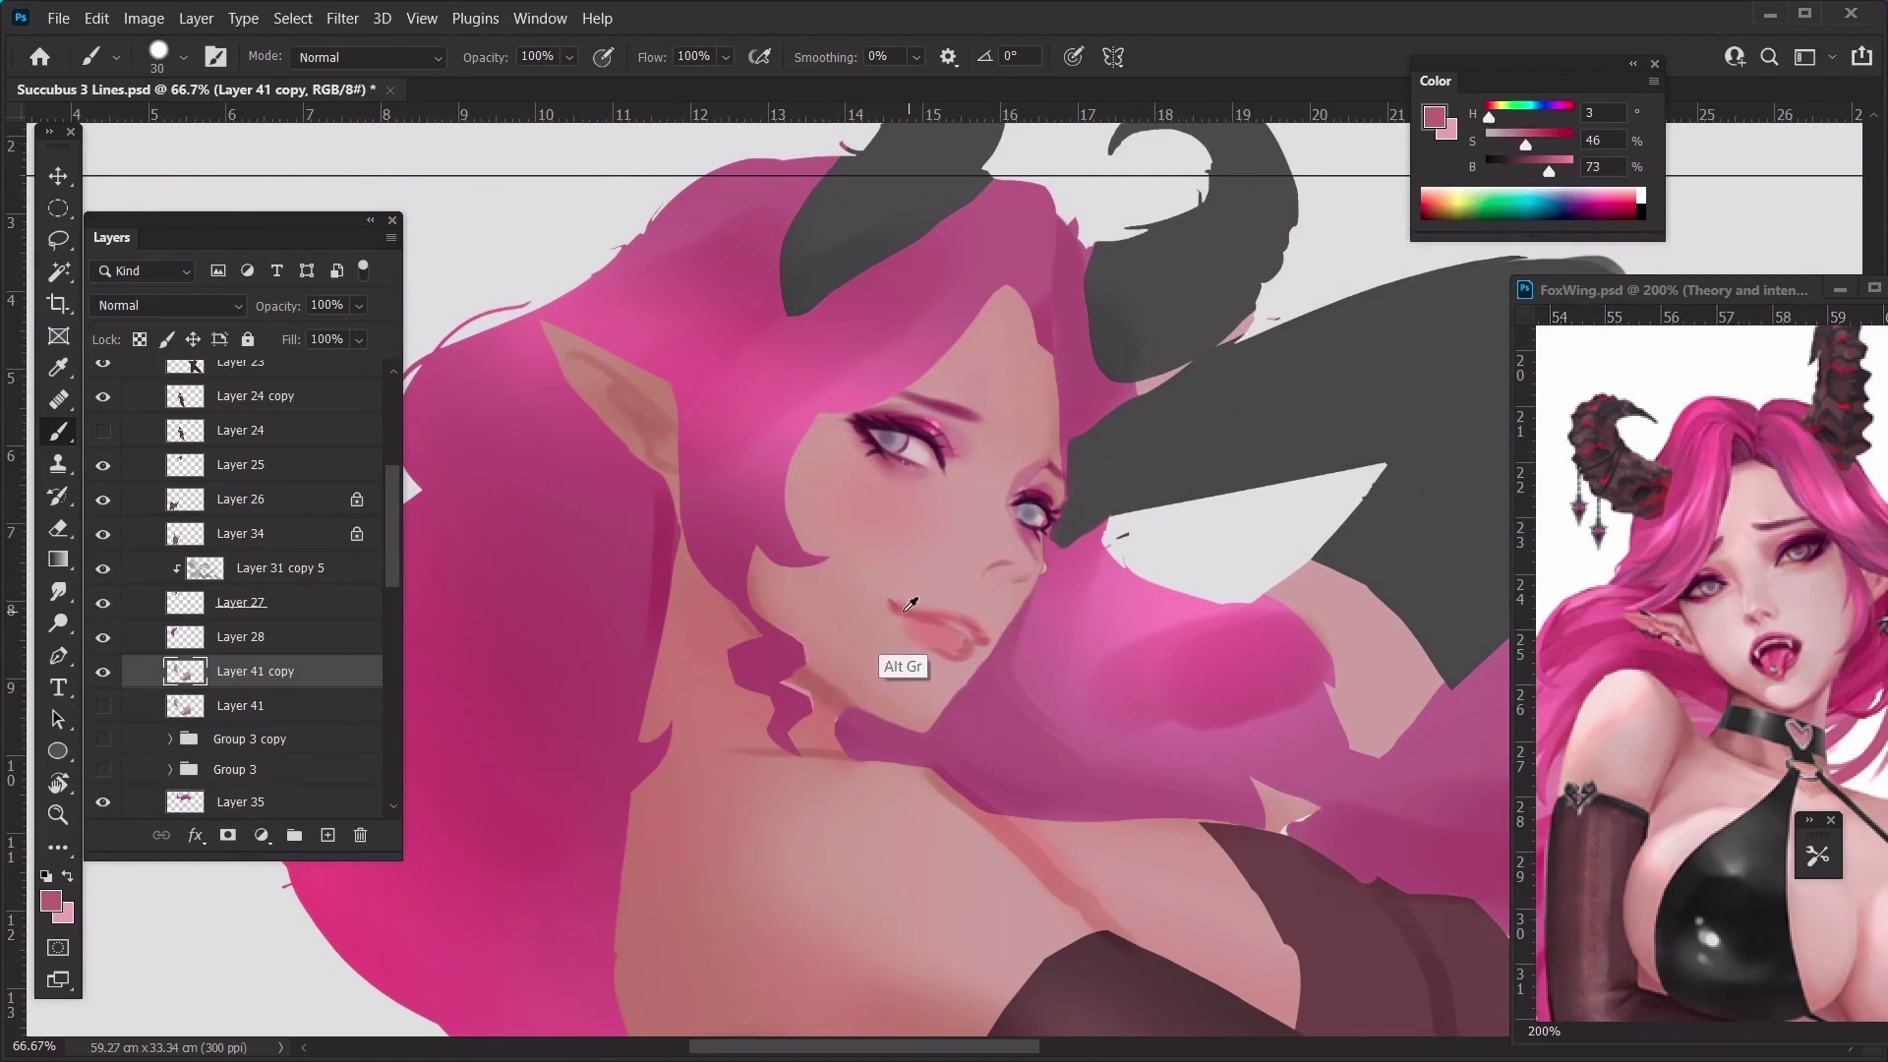
pyautogui.click(54, 902)
pyautogui.moveTo(1456, 738); pyautogui.dragTo(1446, 750)
pyautogui.press('Return')
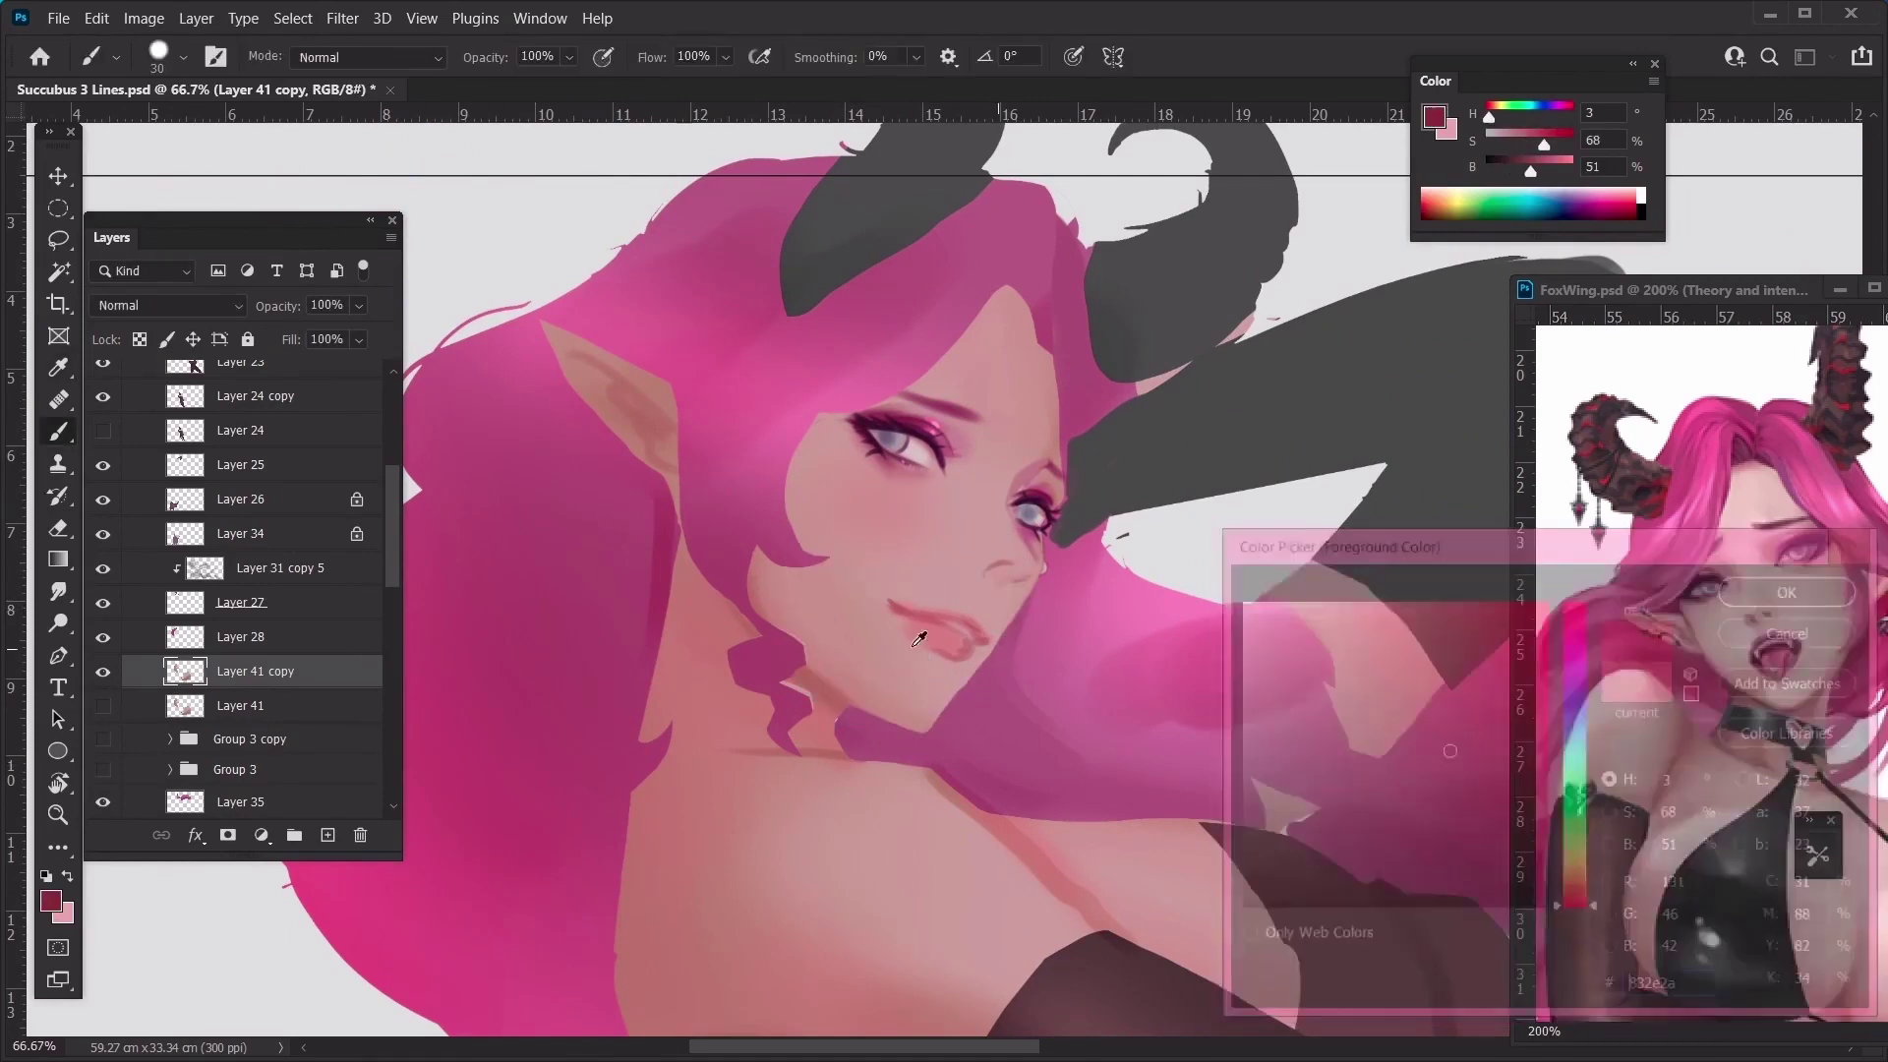
pyautogui.press('[')
pyautogui.press('[')
pyautogui.press('[')
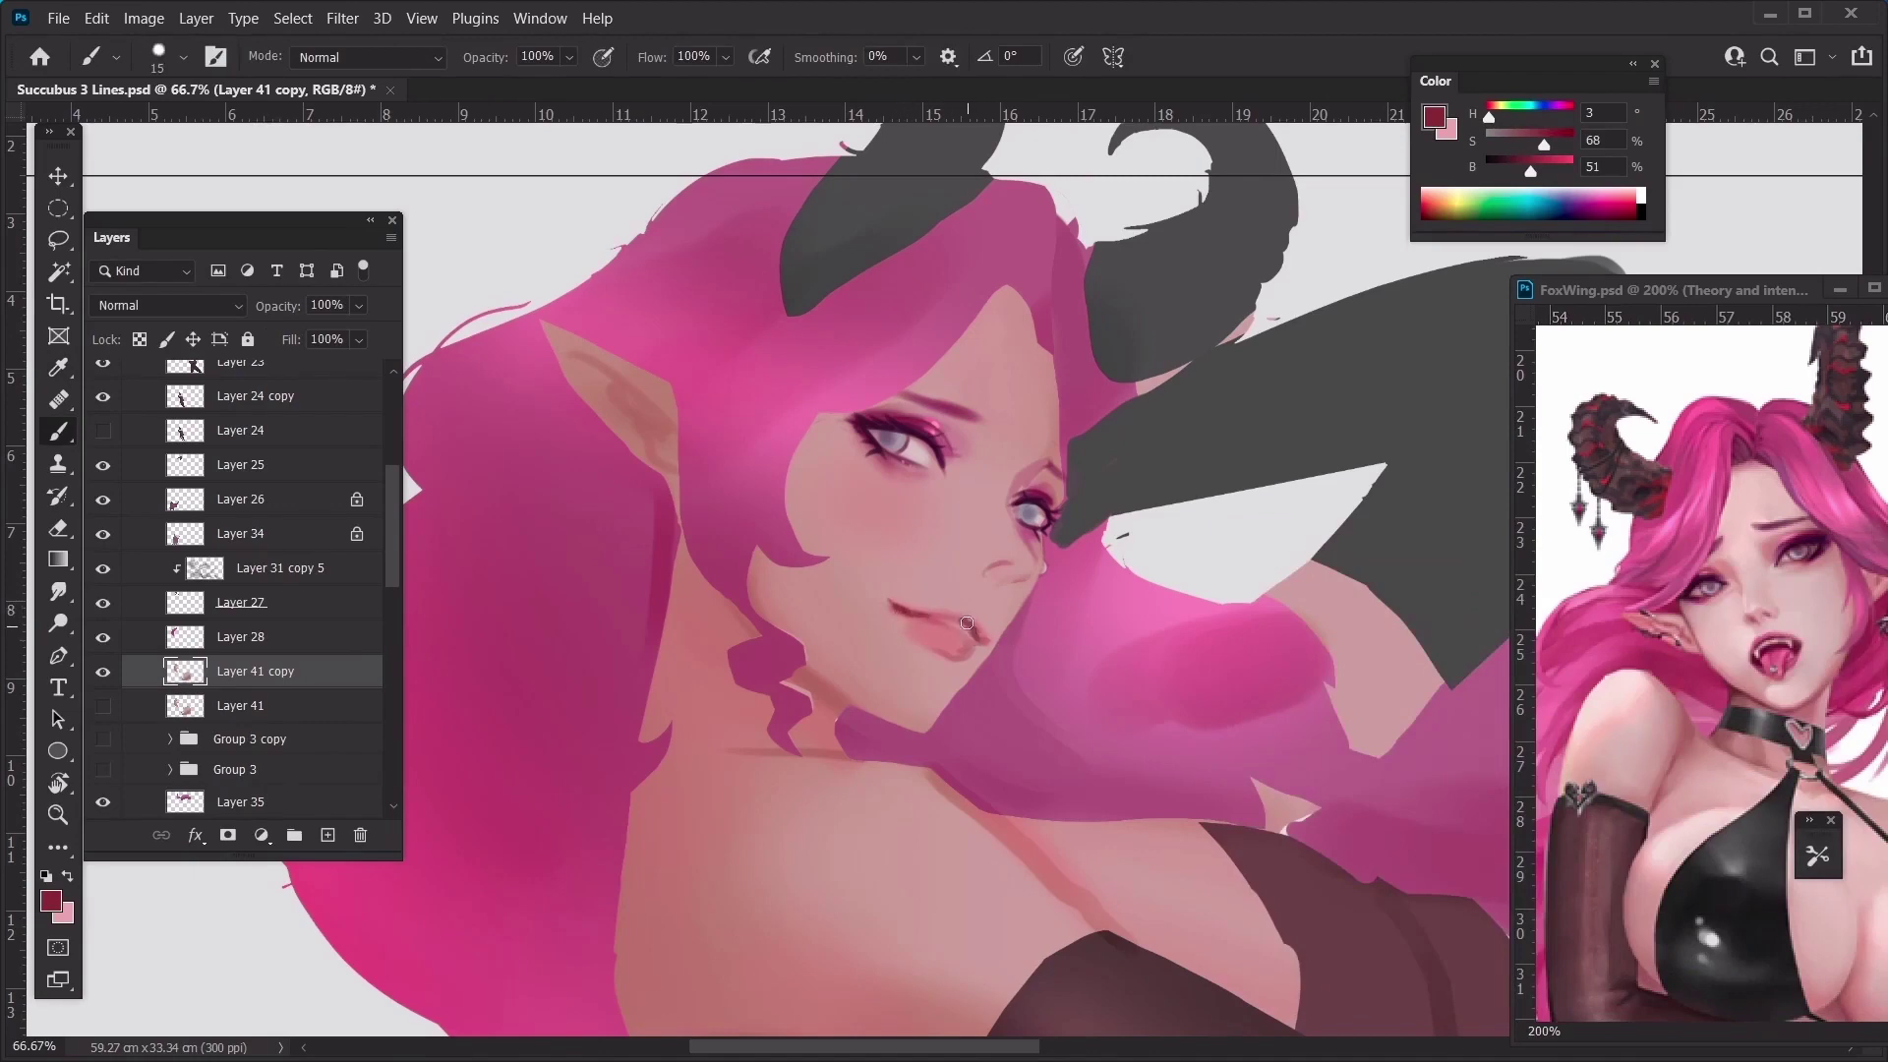
# Extend the dark lip line down to the far mouth corner using tones sampled from the mouth
pyautogui.keyDown('alt'); pyautogui.click(952, 618); pyautogui.keyUp('alt')
pyautogui.moveTo(970, 624); pyautogui.dragTo(986, 641)
pyautogui.keyDown('alt'); pyautogui.click(902, 606); pyautogui.keyUp('alt')
pyautogui.keyDown('alt'); pyautogui.click(925, 616); pyautogui.keyUp('alt')
pyautogui.scroll(-4, 976, 276)
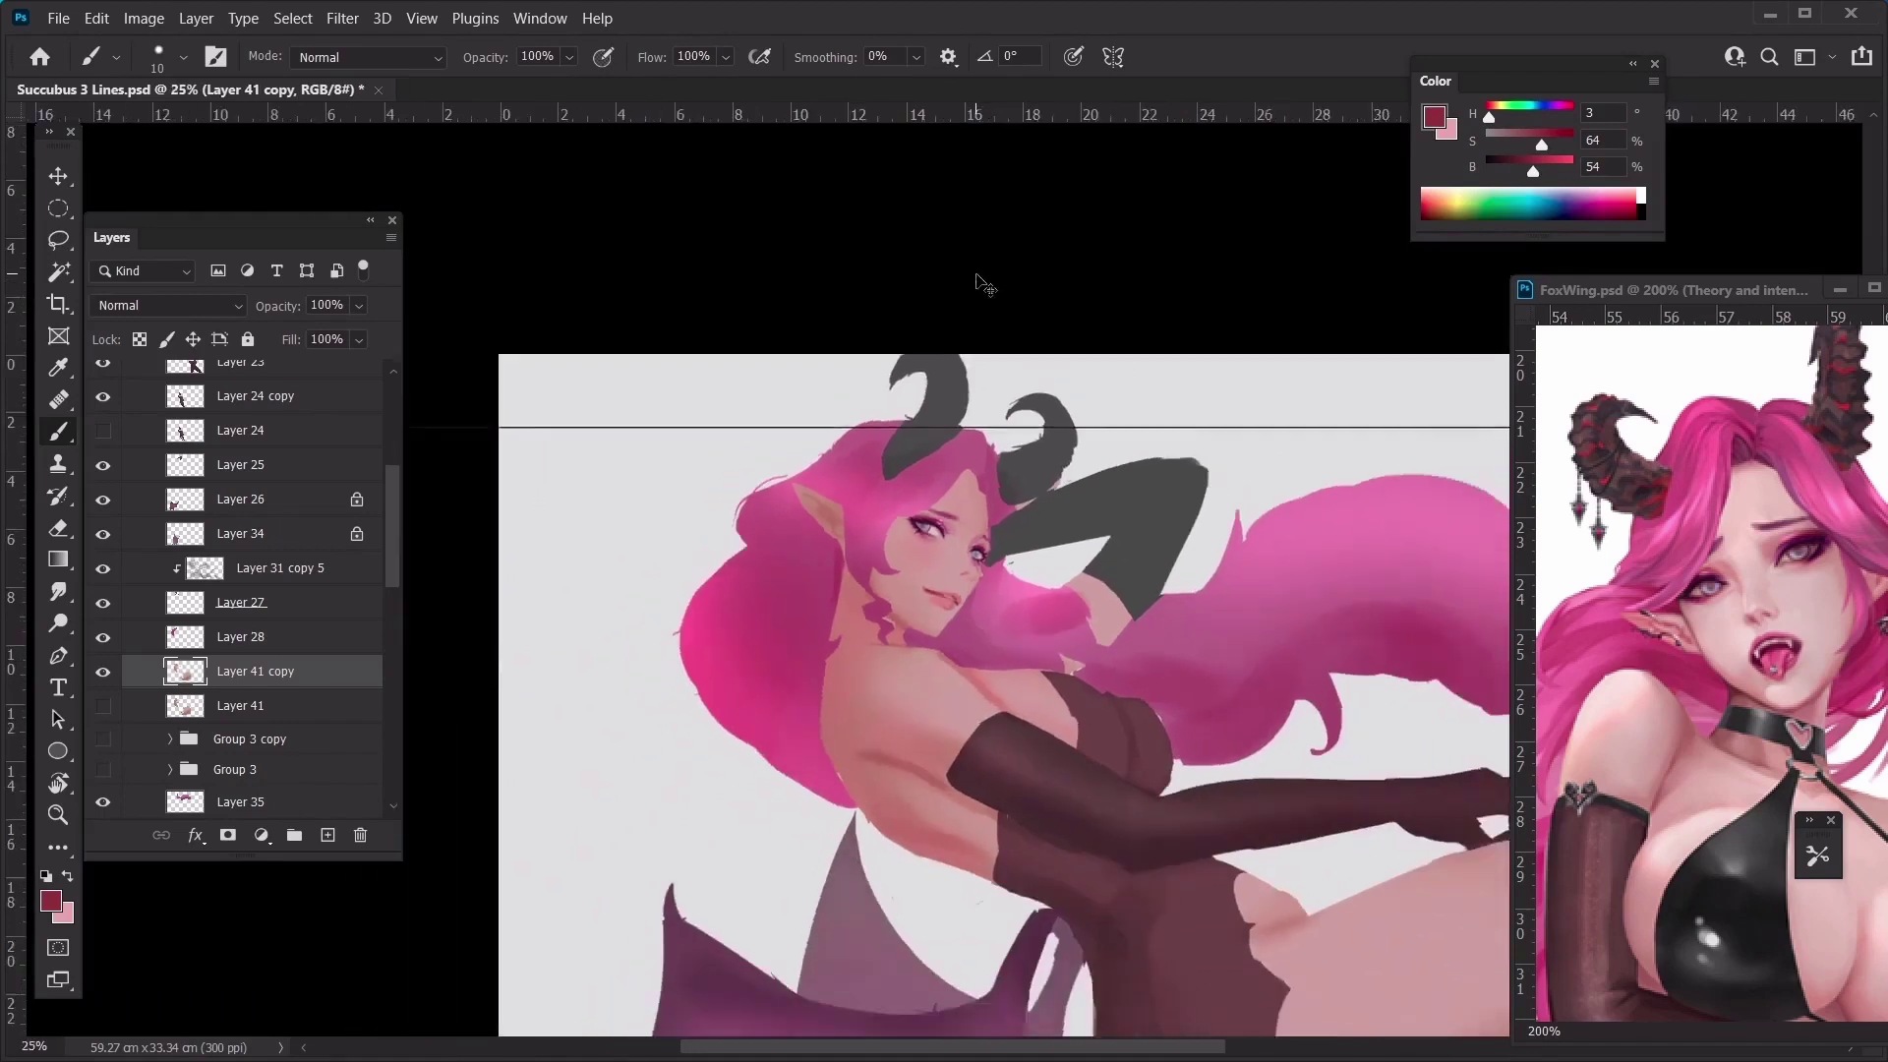
# Refine the upper lip along the mouth line with a sampled lip tone (H 3, S 46, B 75)
pyautogui.scroll(1, 978, 283)
pyautogui.hotkey('ctrl', '+')
pyautogui.hotkey('ctrl', '+')
pyautogui.keyDown('alt'); pyautogui.click(865, 622); pyautogui.keyUp('alt')
pyautogui.keyDown('alt'); pyautogui.click(874, 623); pyautogui.keyUp('alt')
pyautogui.keyDown('alt'); pyautogui.click(930, 635); pyautogui.keyUp('alt')
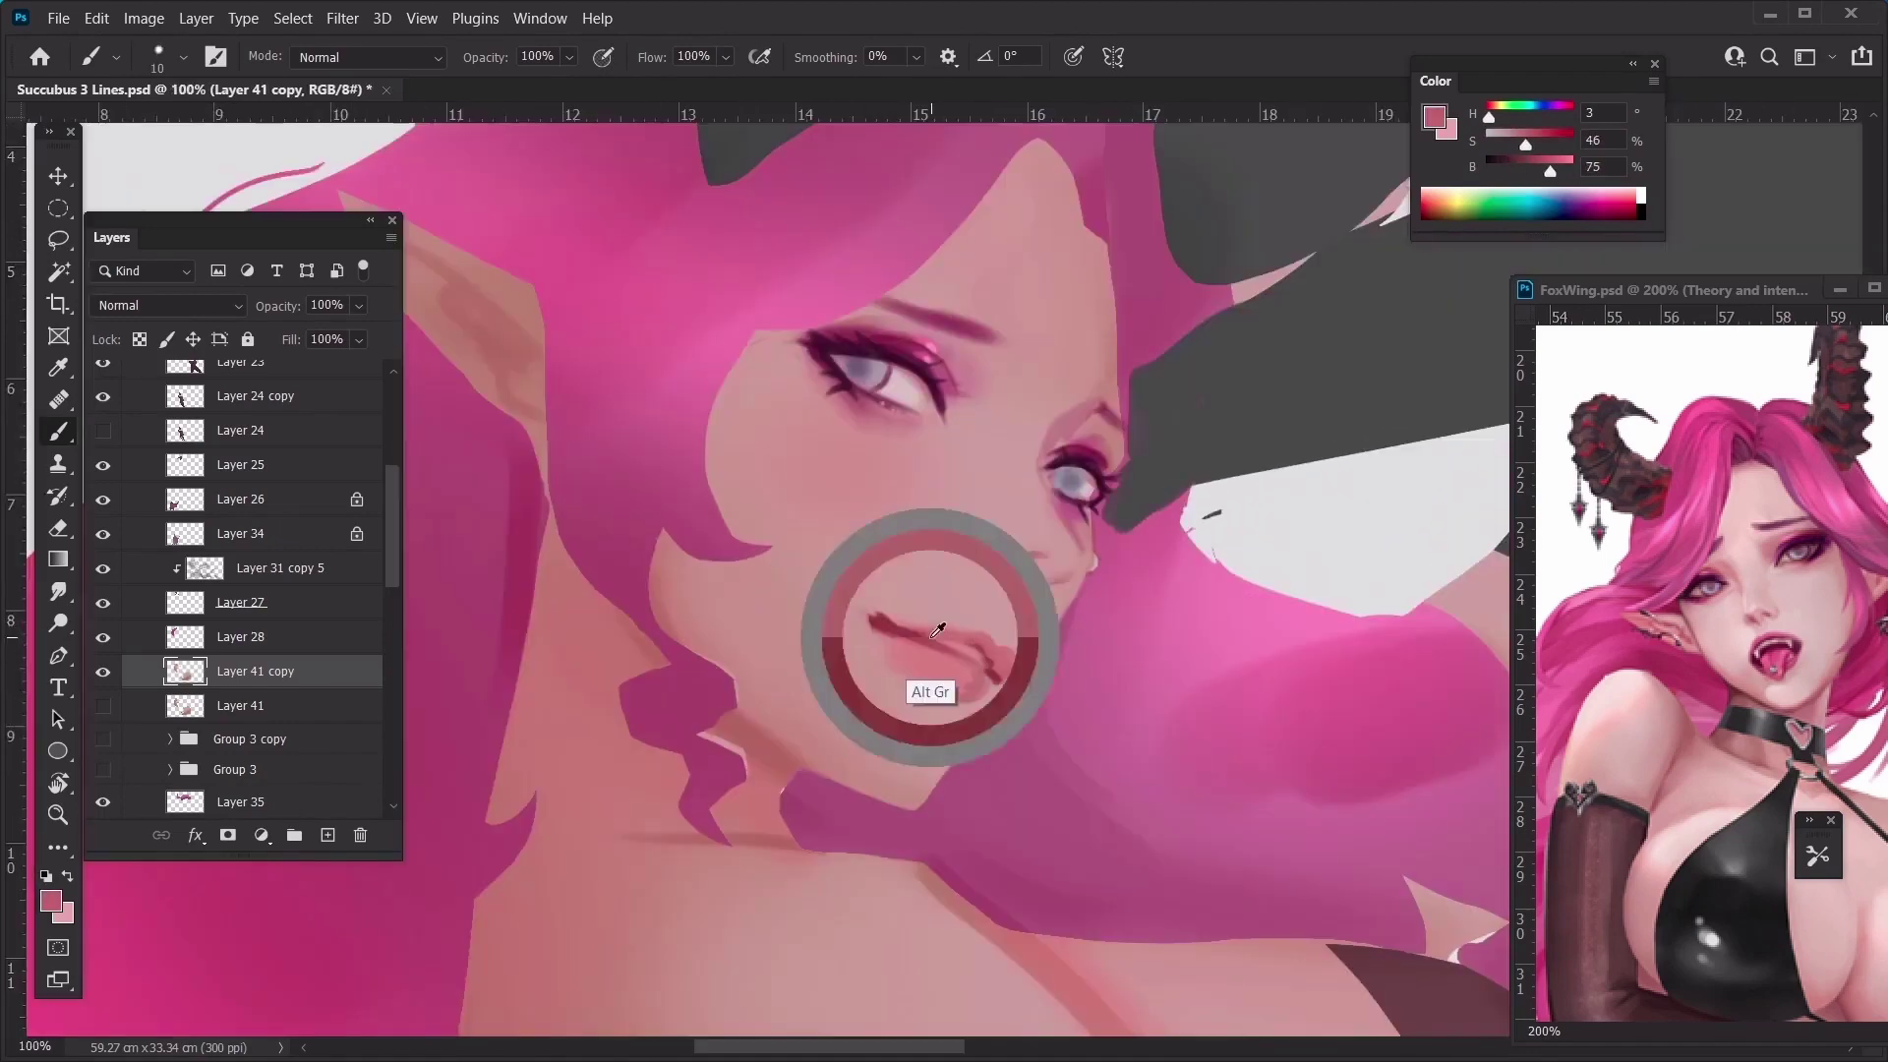
pyautogui.press(']')
# Deepen the line between the lips with a dark red (H 3, S 85, B 39) at 35 px
pyautogui.keyDown('alt'); pyautogui.click(882, 626); pyautogui.keyUp('alt')
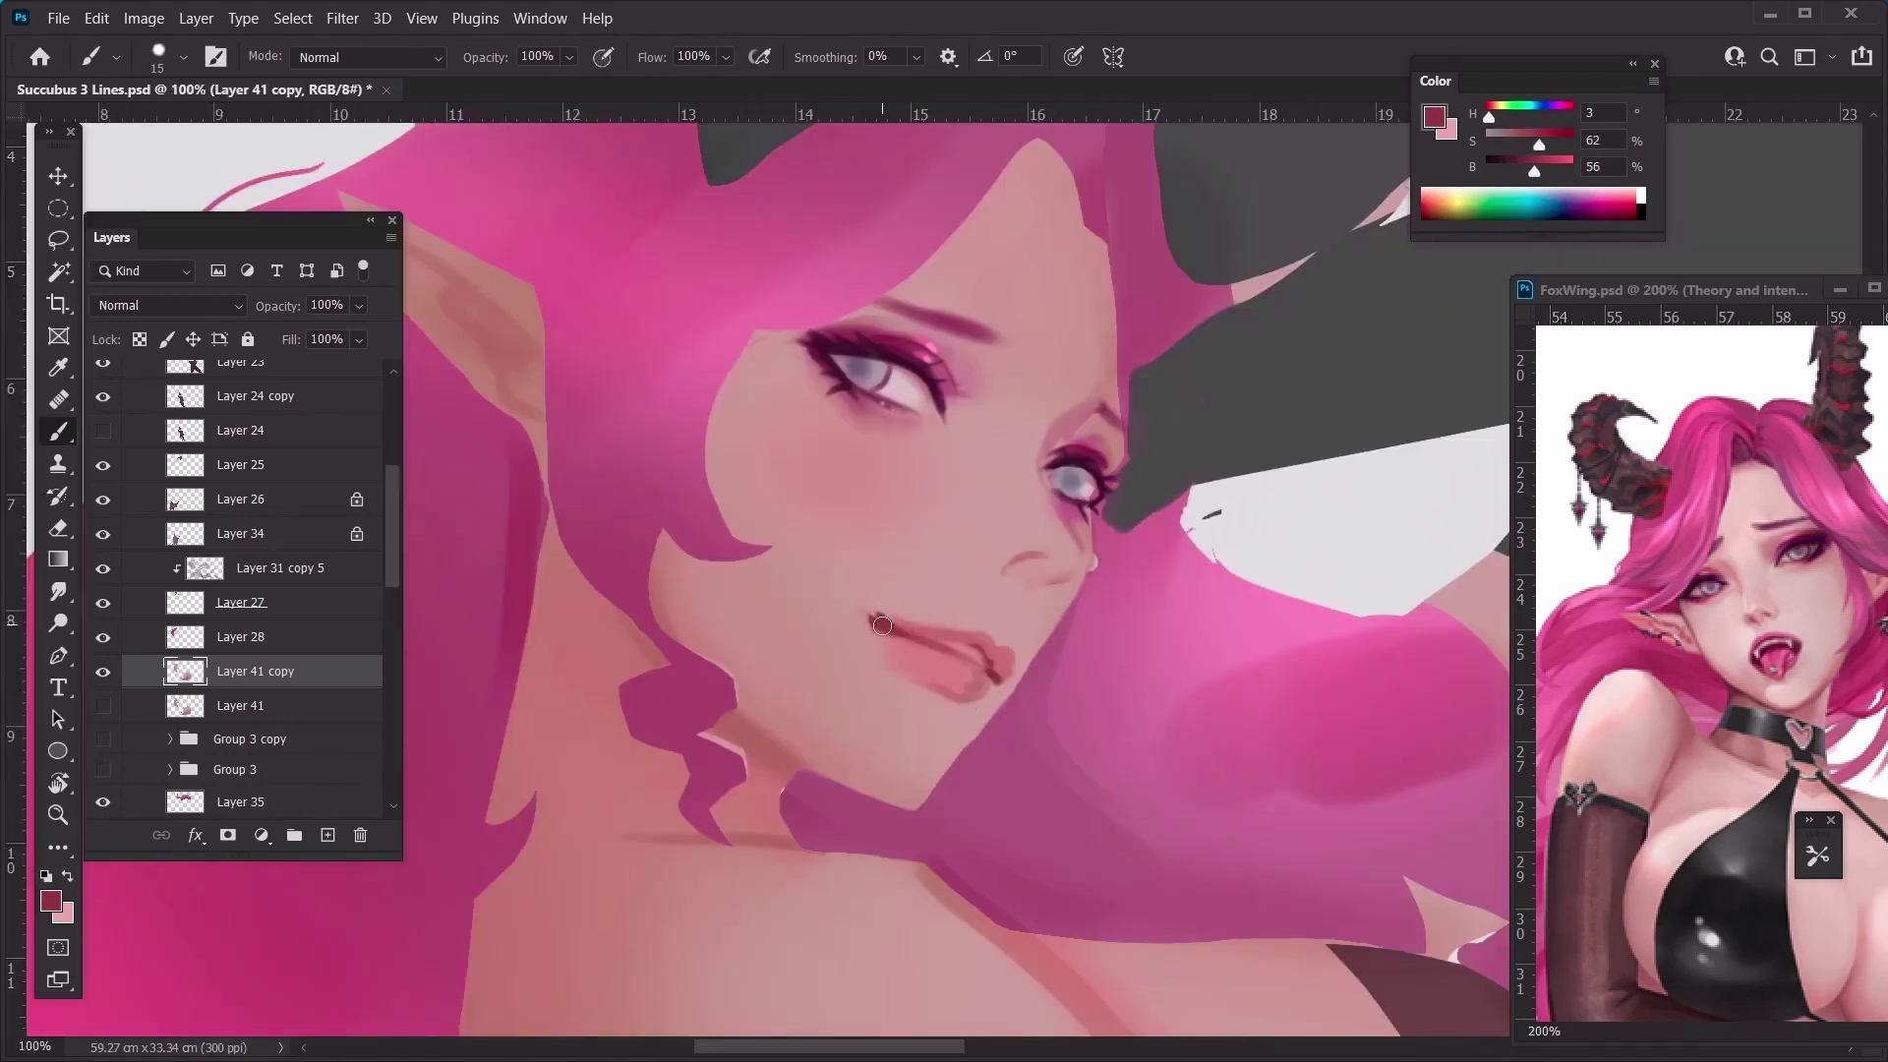
pyautogui.click(56, 906)
pyautogui.click(1506, 779)
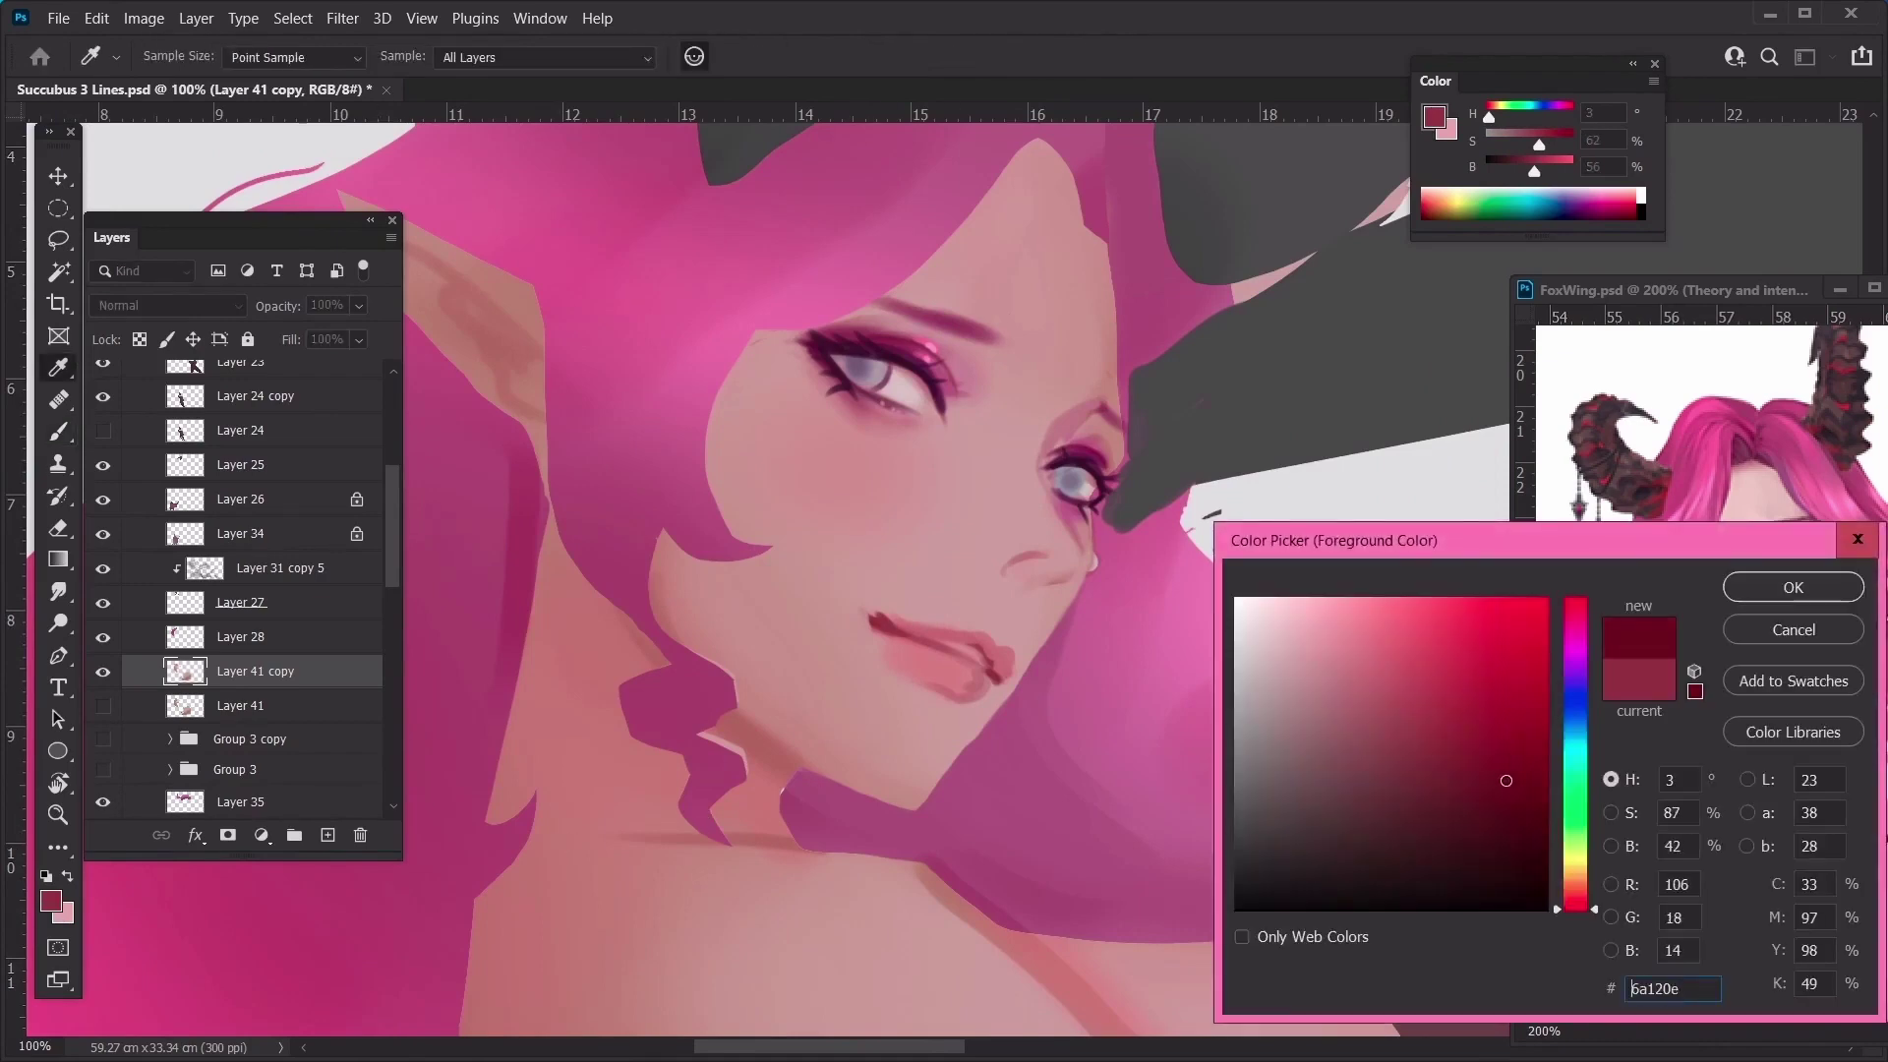
pyautogui.press('Return')
pyautogui.press(']')
pyautogui.press(']')
pyautogui.press(']')
pyautogui.click(53, 903)
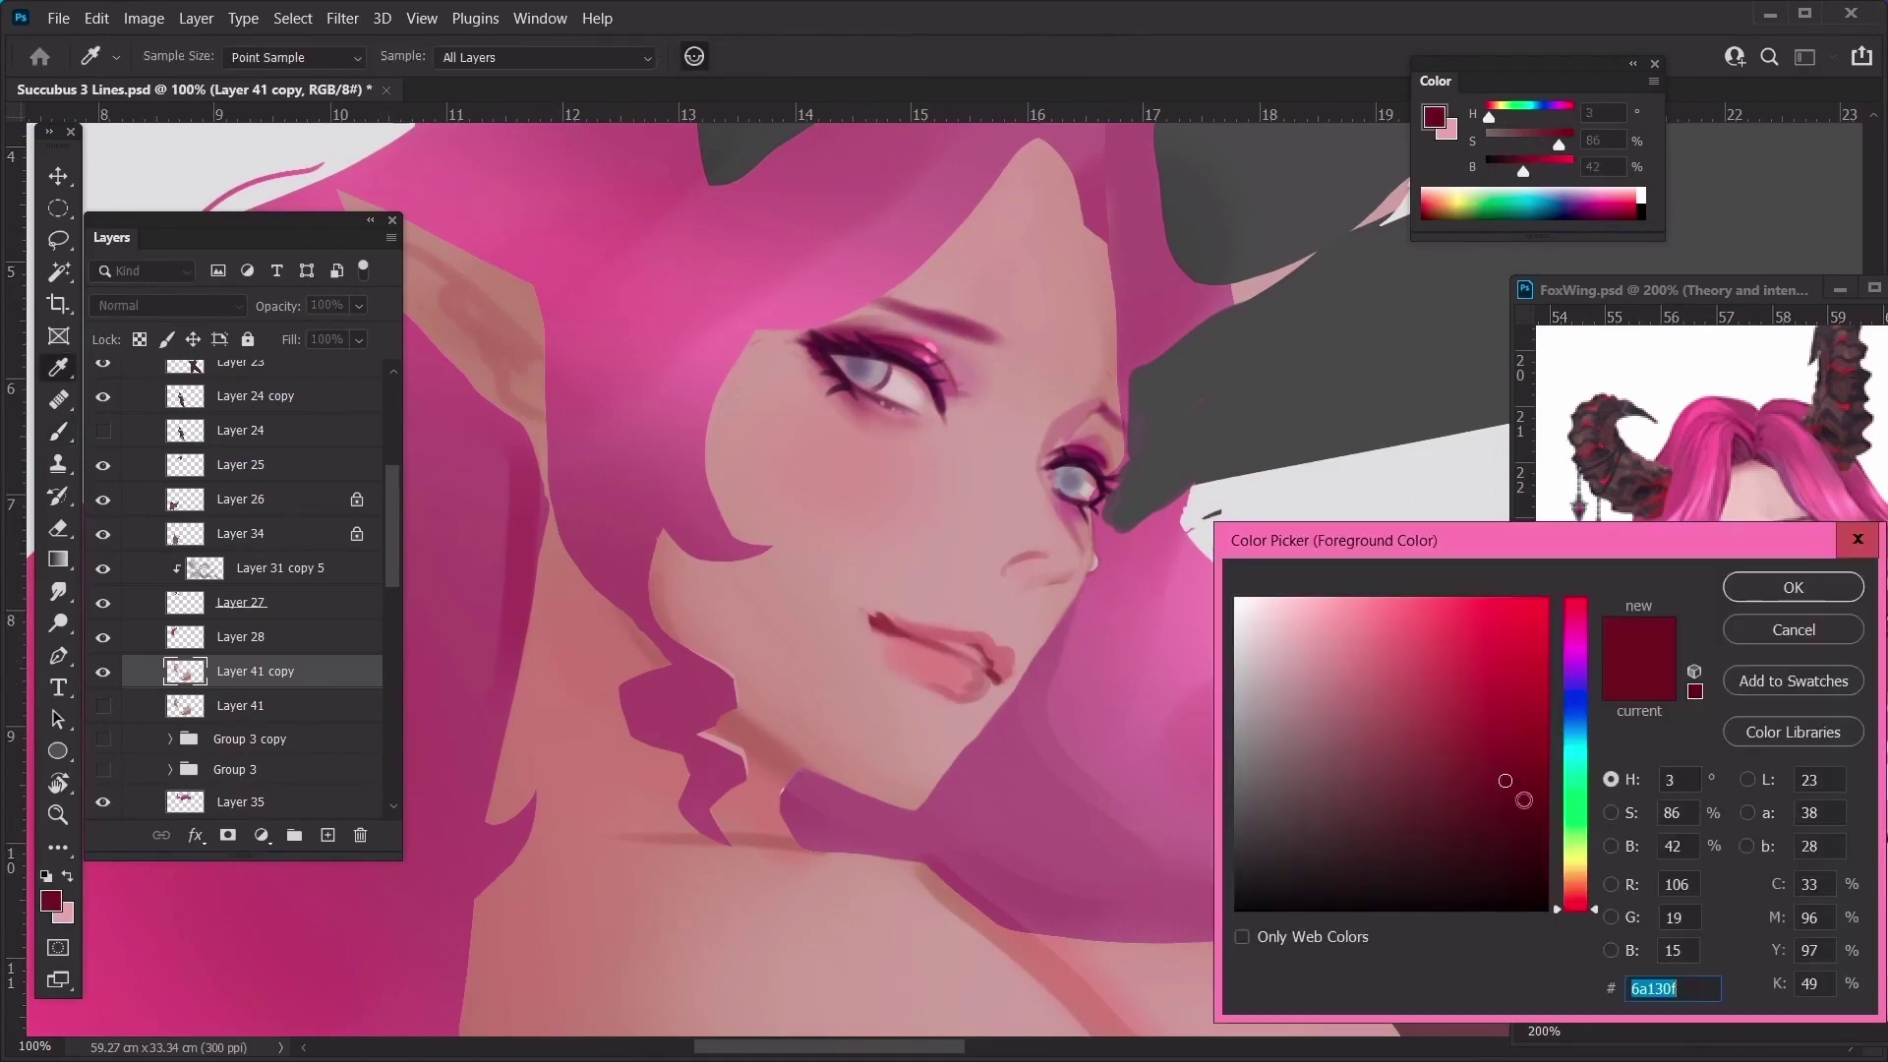
pyautogui.click(1502, 788)
pyautogui.press('Return')
pyautogui.press('Return')
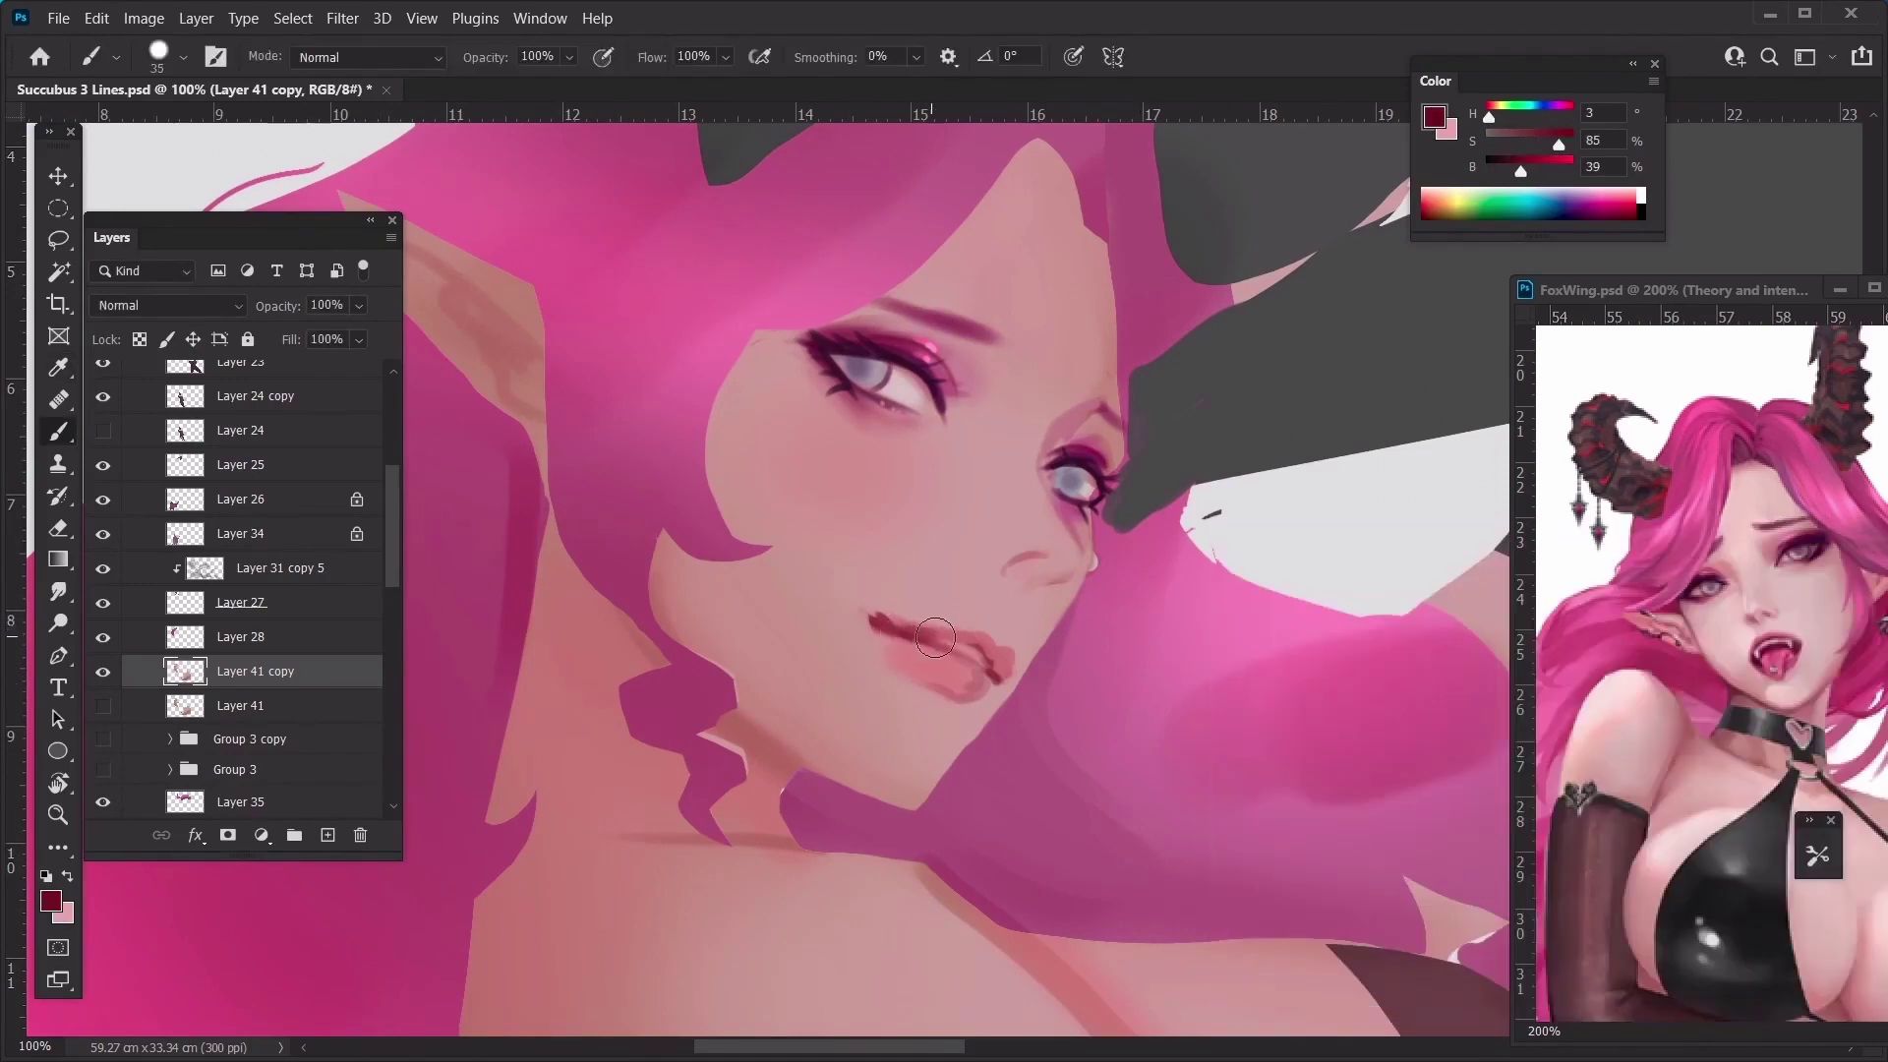
# Paint a saturated red (H 3, S 86, B 70) along the lower lip's inner edge, from near the mouth corner to the far corner
pyautogui.hotkey('ctrl', '+')
pyautogui.hotkey('ctrl', '+')
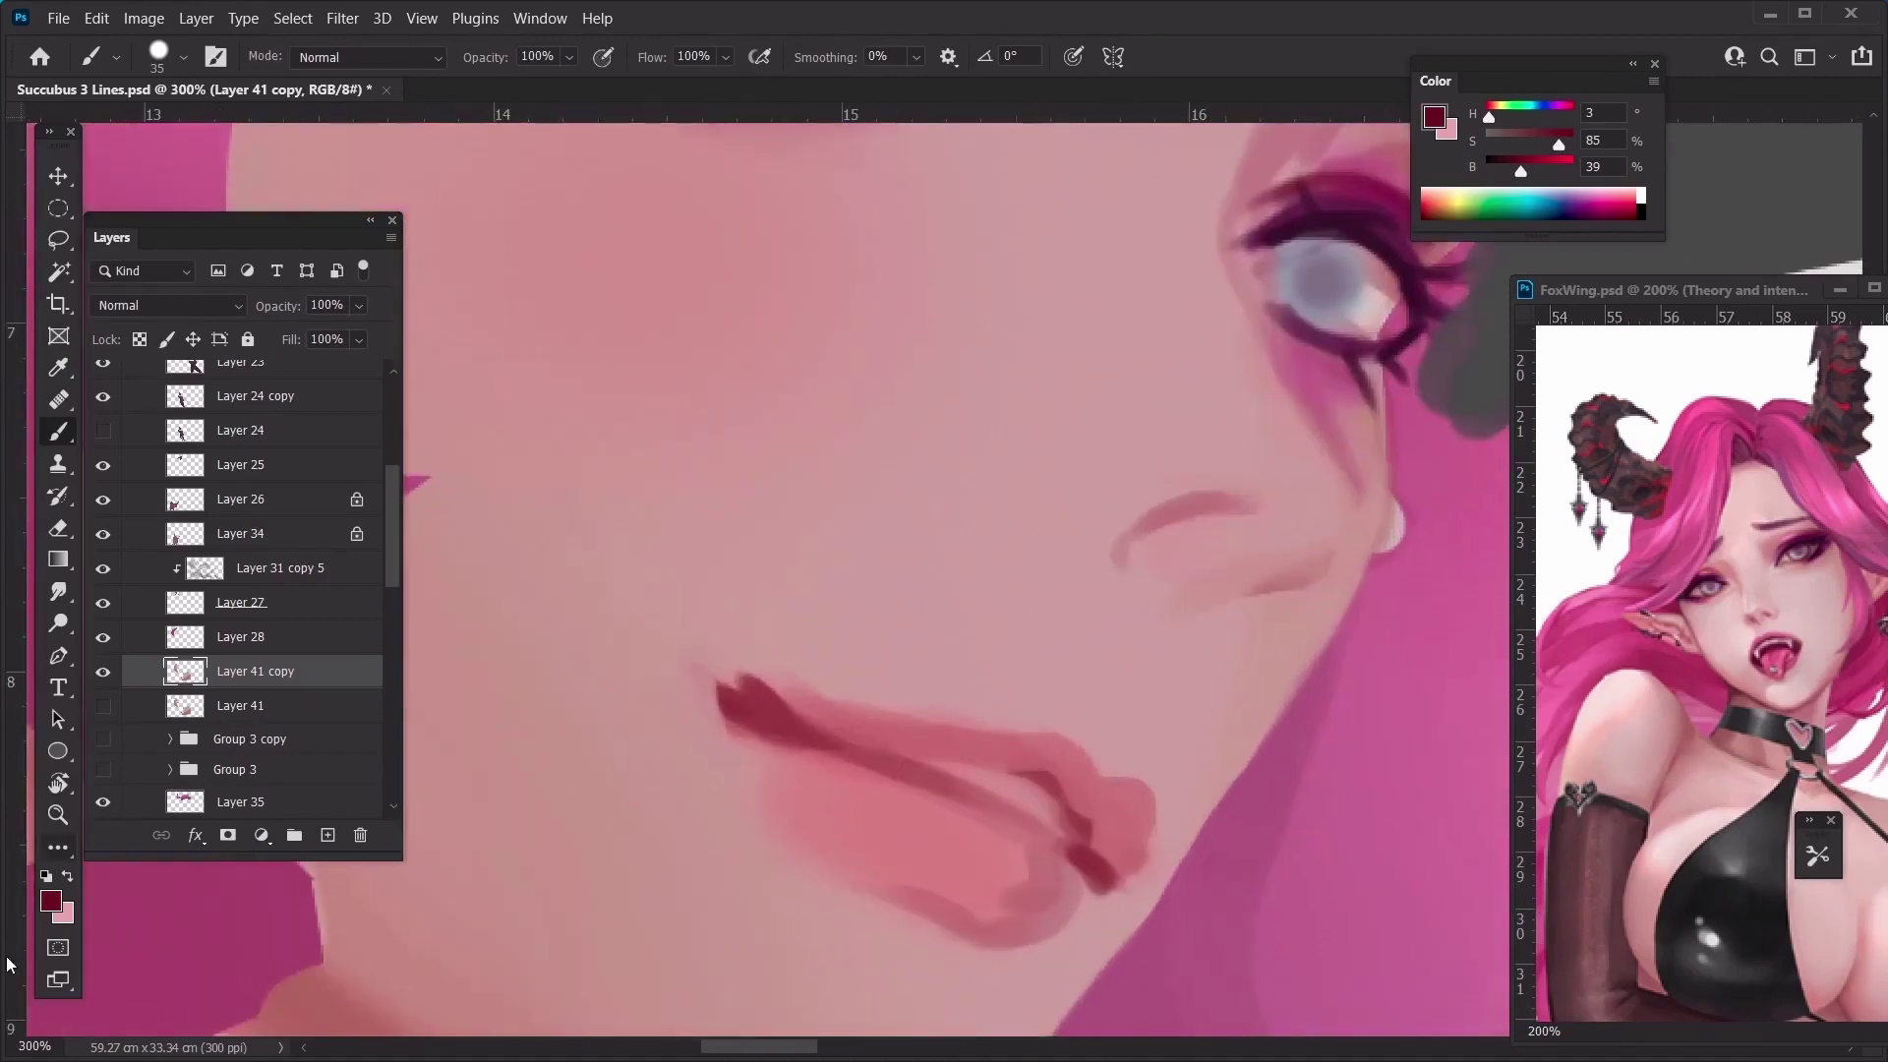
pyautogui.click(56, 909)
pyautogui.moveTo(1486, 718); pyautogui.dragTo(1505, 691)
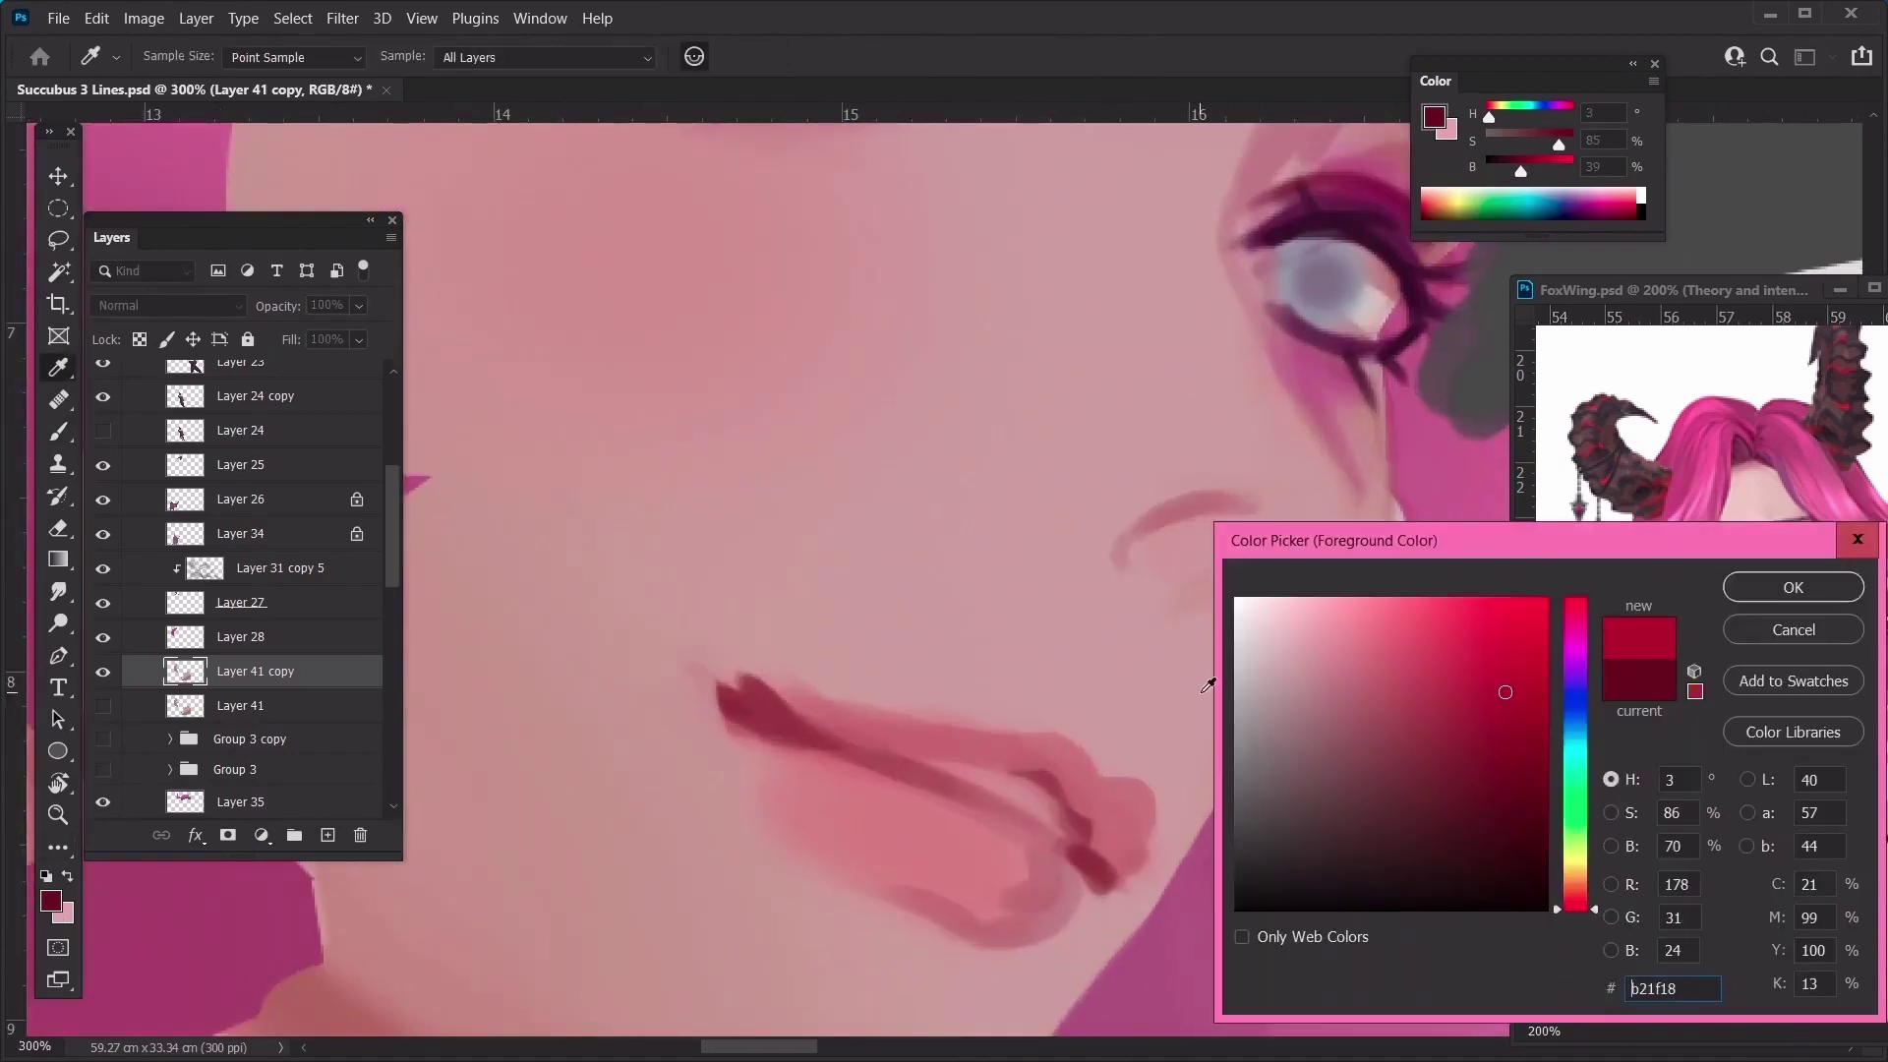
pyautogui.press('Return')
pyautogui.press('[')
pyautogui.moveTo(801, 771)
pyautogui.mouseDown()
pyautogui.moveTo(913, 794)
pyautogui.moveTo(1042, 871)
pyautogui.moveTo(1001, 830)
pyautogui.moveTo(1079, 852)
pyautogui.mouseUp()
pyautogui.click(52, 900)
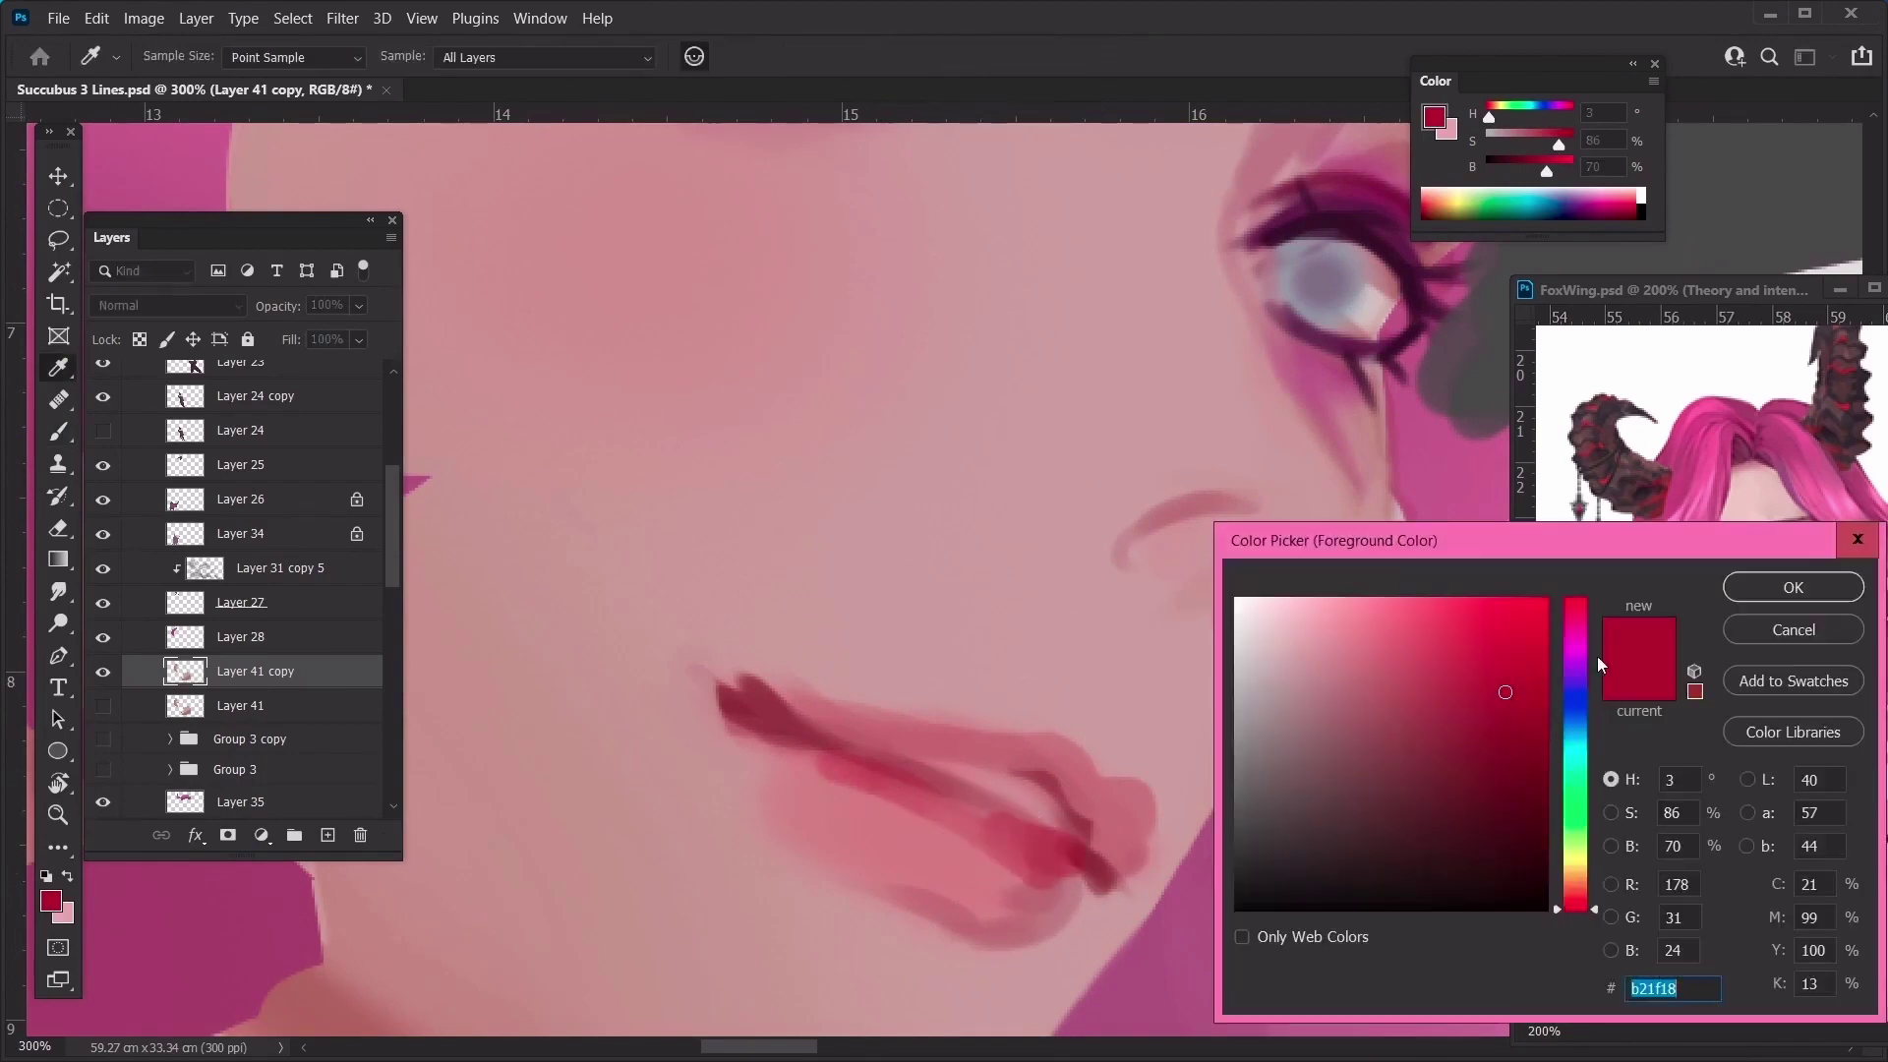
pyautogui.click(1581, 817)
pyautogui.moveTo(1416, 634); pyautogui.dragTo(1382, 612)
pyautogui.press('Return')
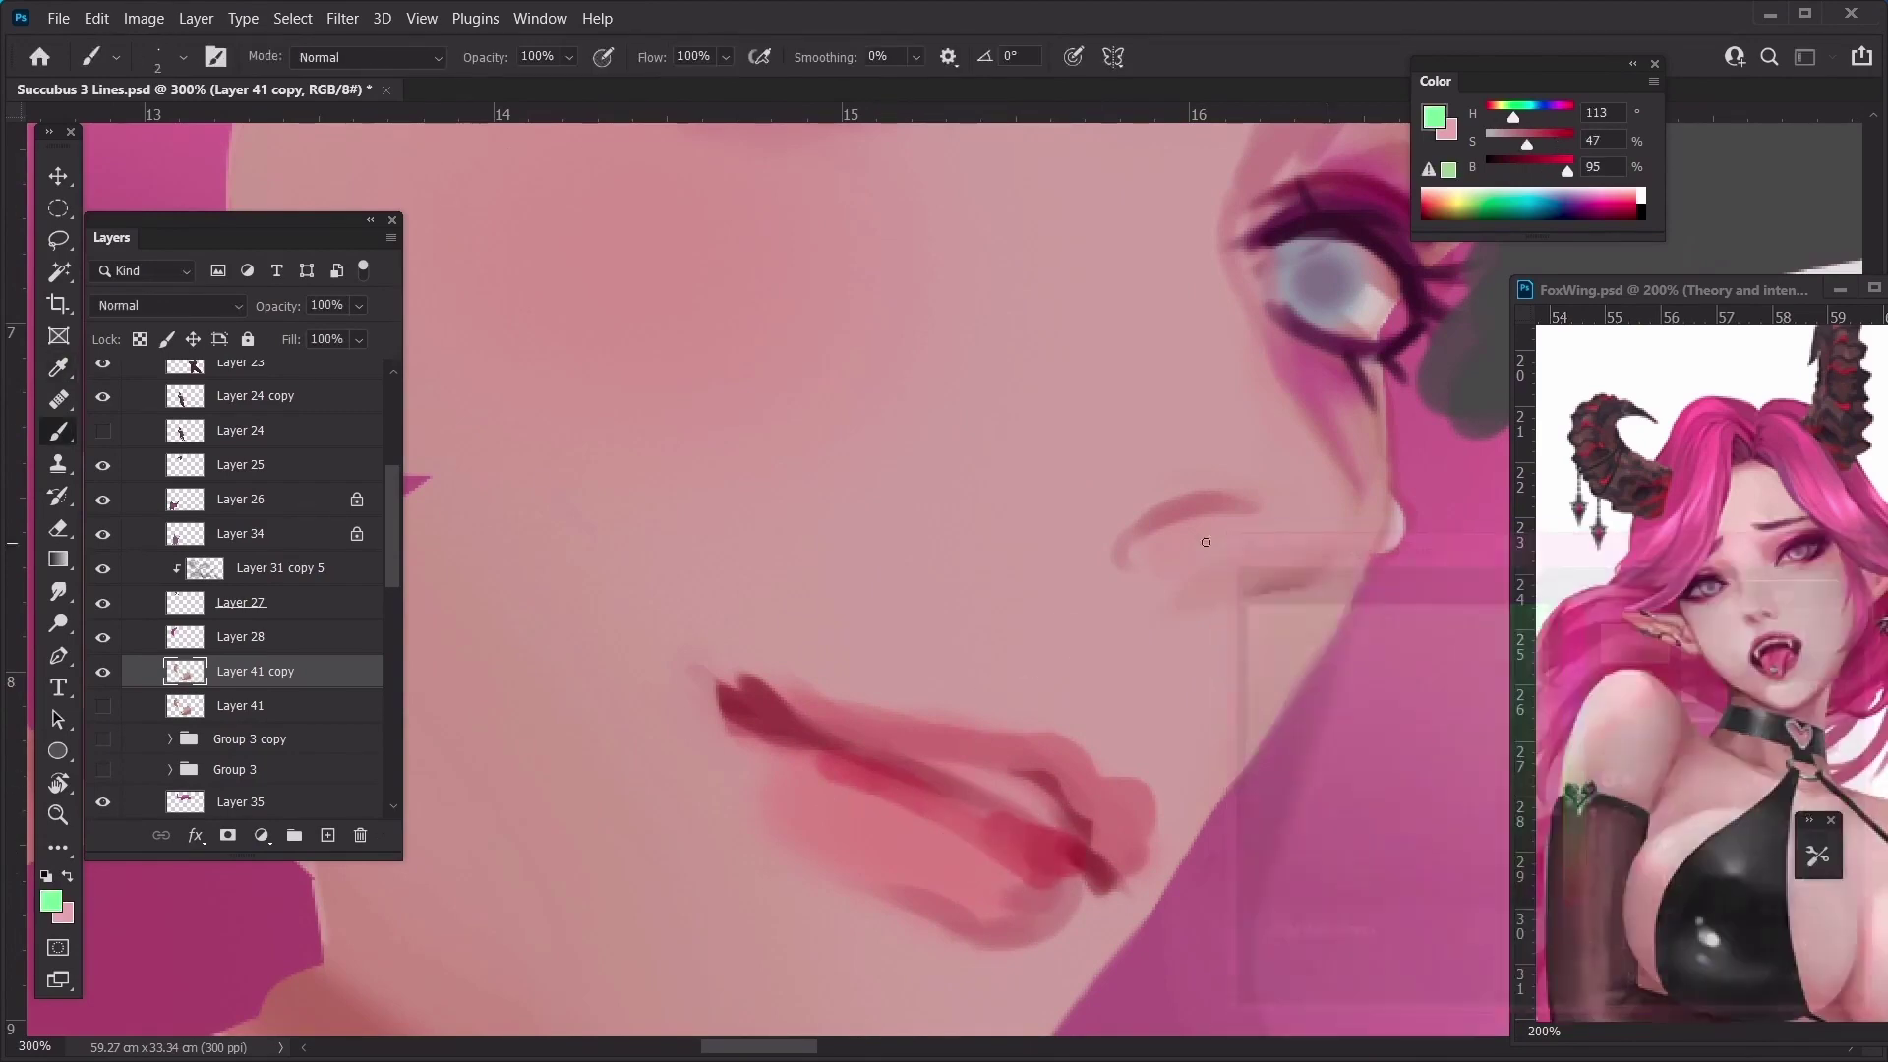
pyautogui.moveTo(1381, 777)
pyautogui.mouseDown()
pyautogui.moveTo(1076, 857)
pyautogui.moveTo(1080, 799)
pyautogui.mouseUp()
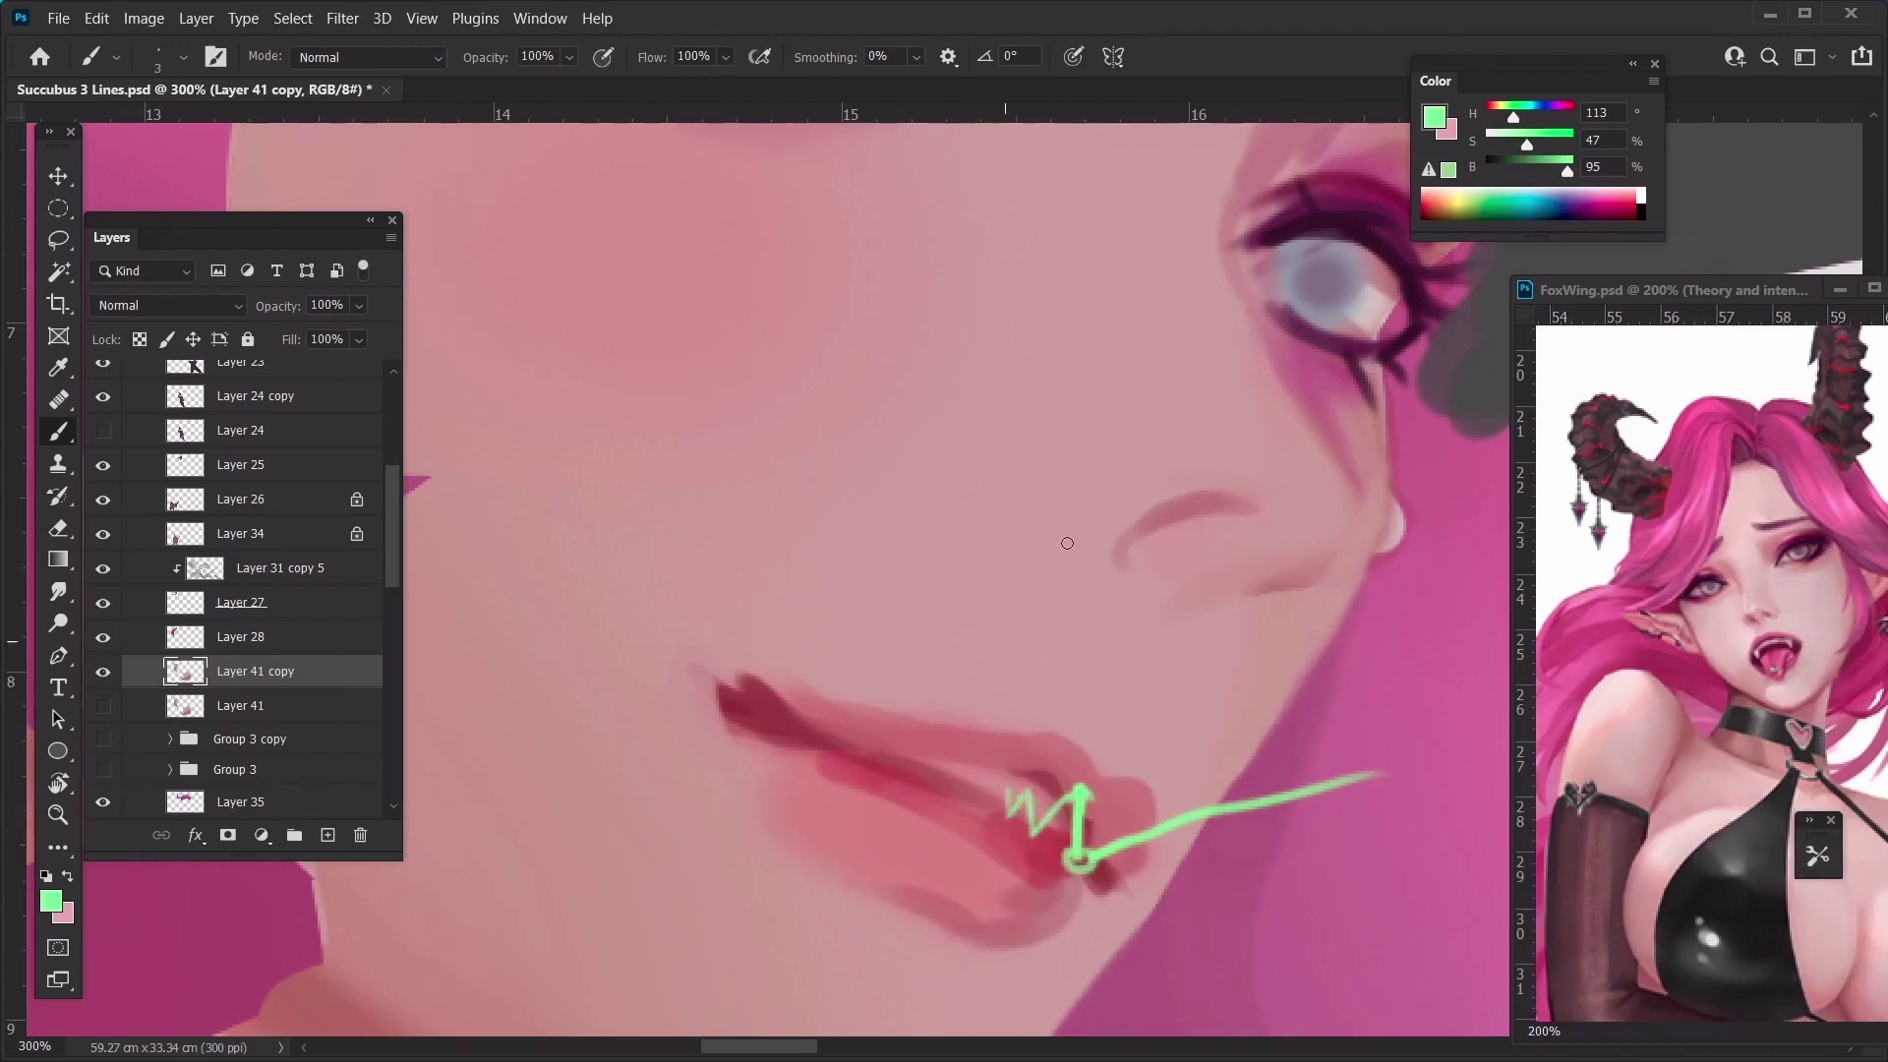
pyautogui.hotkey('ctrl', 'z')
pyautogui.hotkey('ctrl', 'z')
pyautogui.hotkey('ctrl', 'z')
pyautogui.press('l')
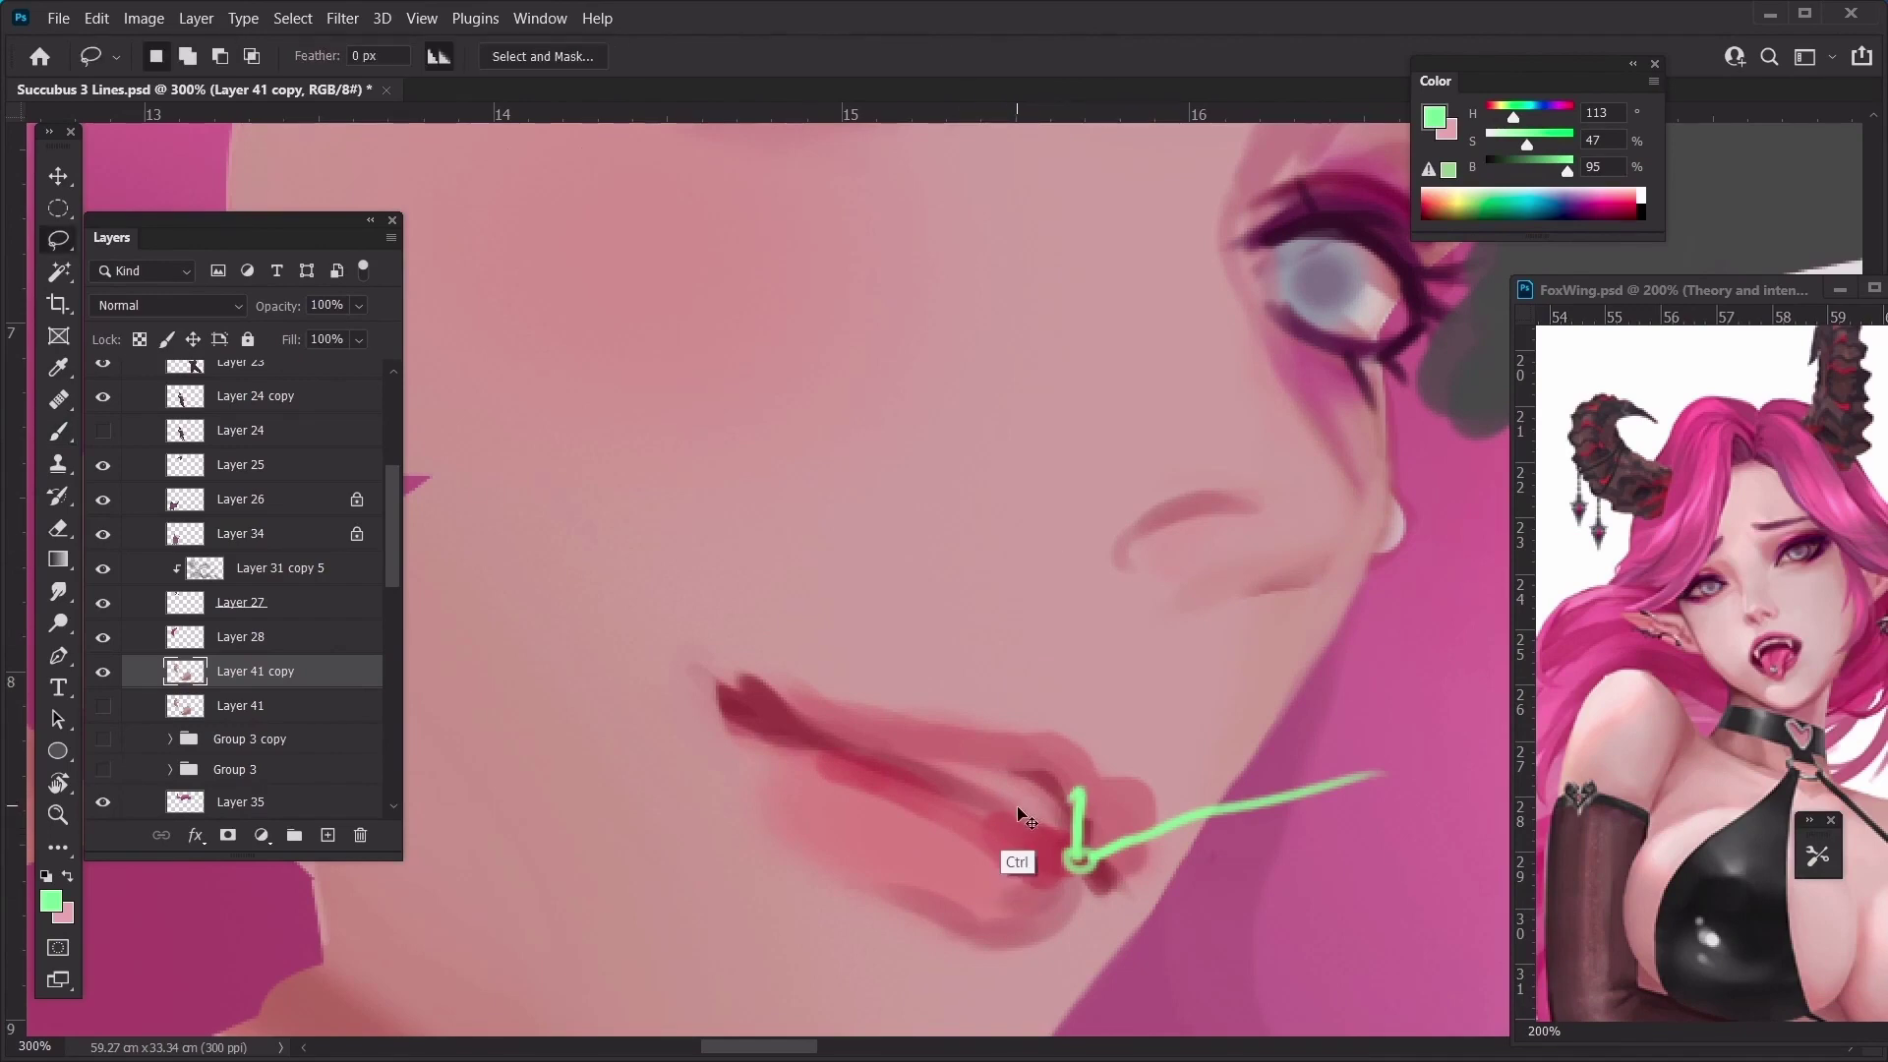
pyautogui.hotkey('ctrl', 'z')
pyautogui.hotkey('ctrl', 'z')
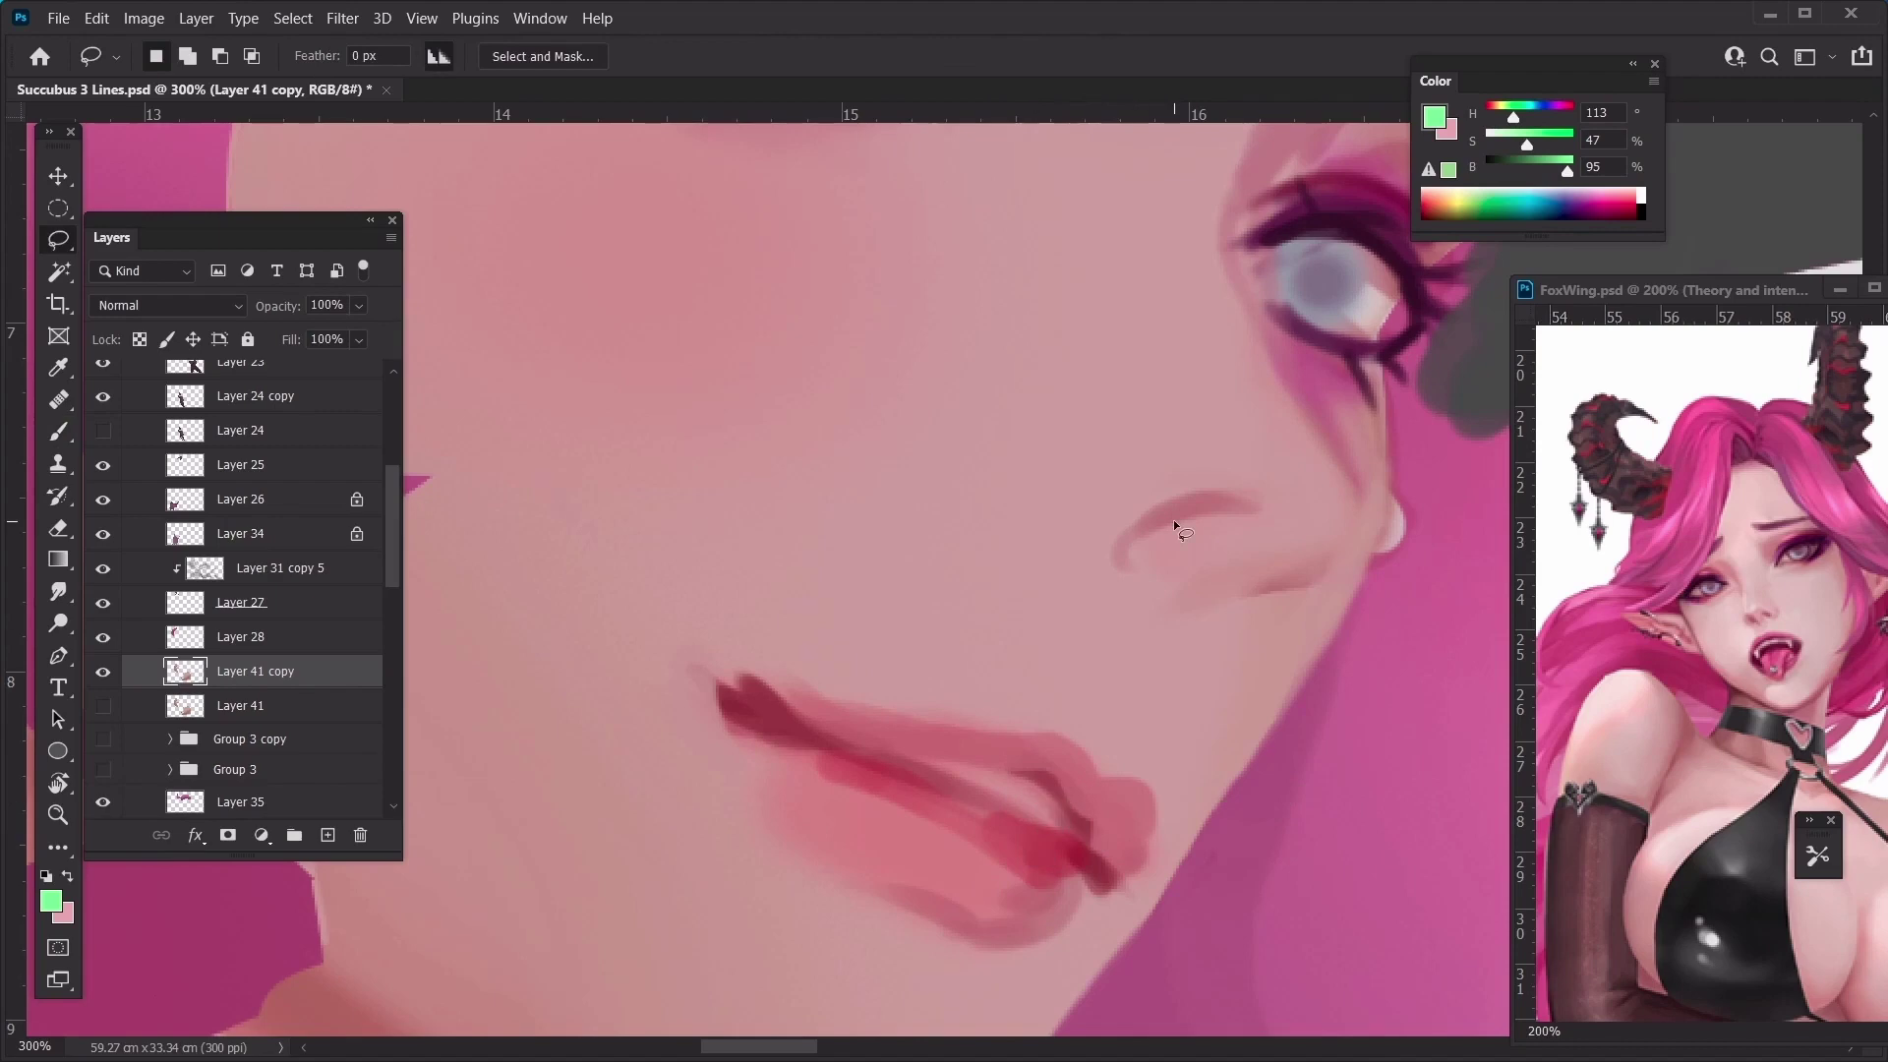
# Strengthen the far mouth corner and the upper lip with sampled red (H 3, S 68, B 68) at 25 px
pyautogui.press('b')
pyautogui.keyDown('alt'); pyautogui.click(1072, 890); pyautogui.keyUp('alt')
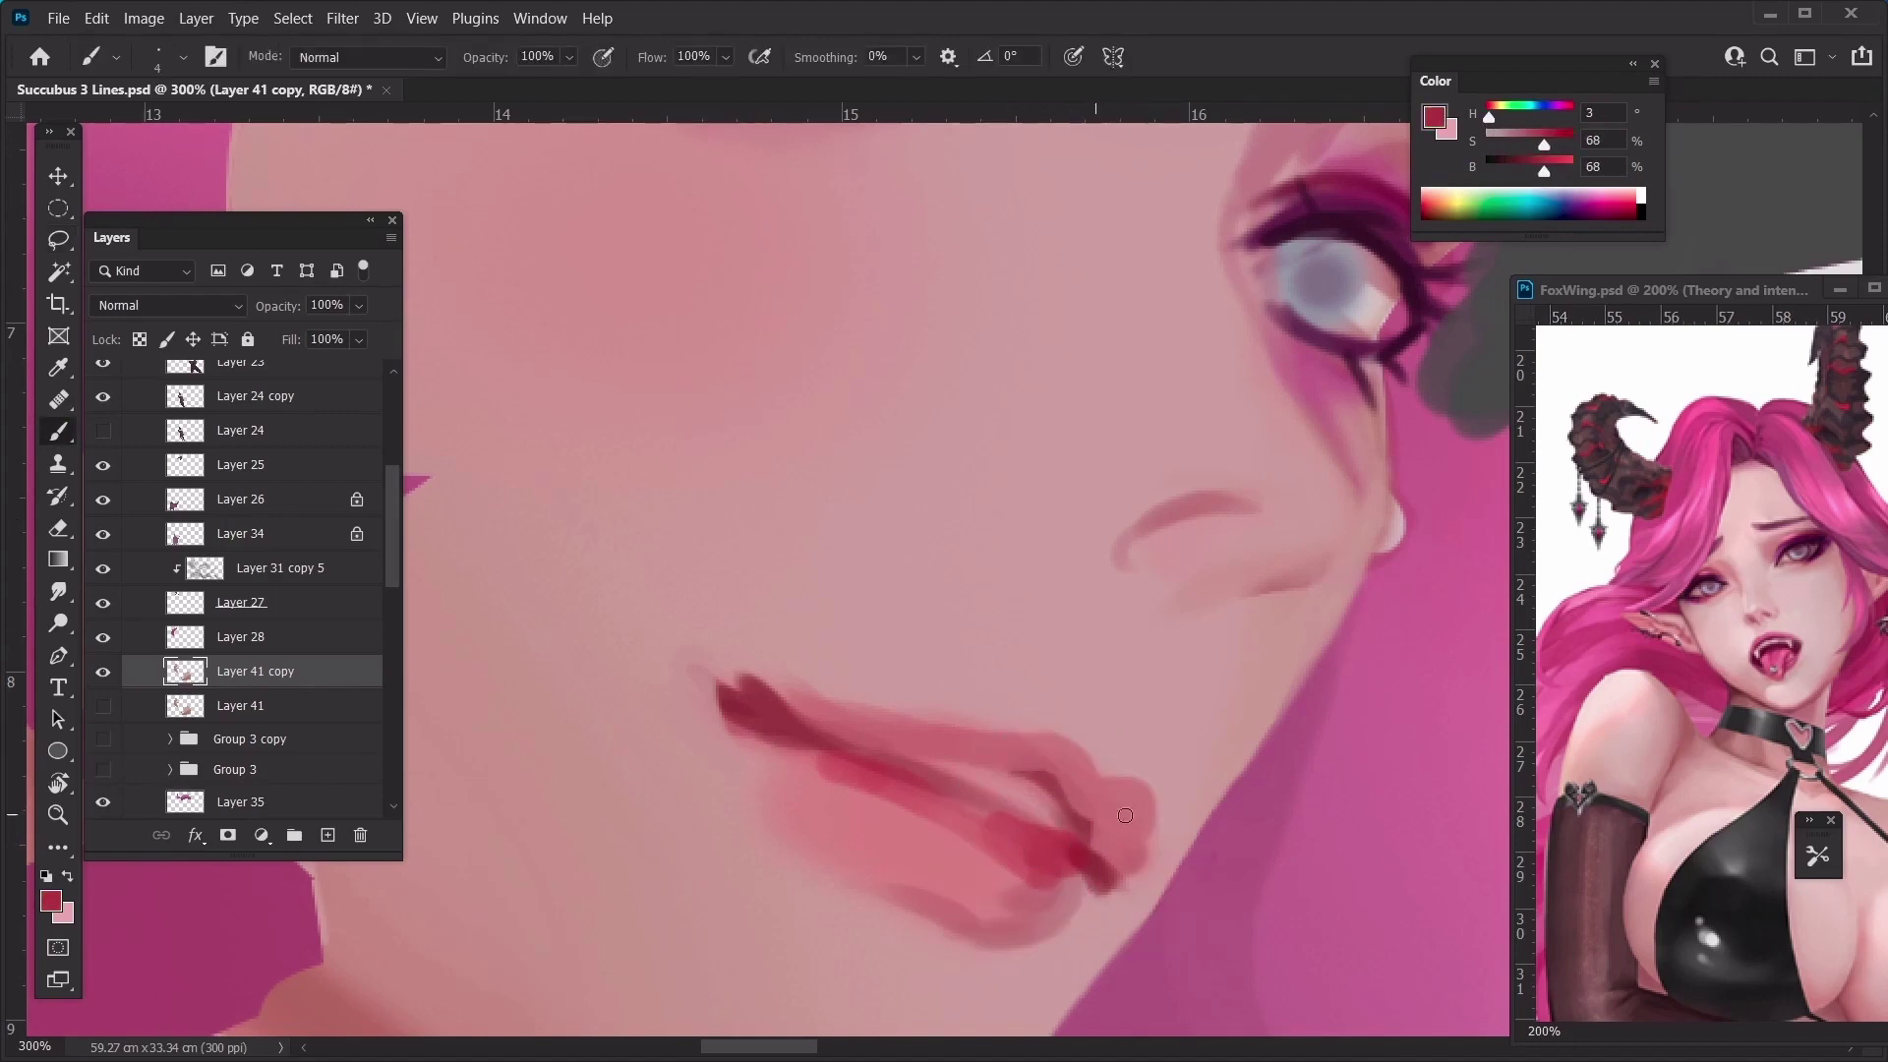
pyautogui.press(']')
pyautogui.press(']')
pyautogui.press(']')
pyautogui.press(']')
pyautogui.press(']')
pyautogui.moveTo(1103, 814)
pyautogui.mouseDown()
pyautogui.moveTo(1099, 836)
pyautogui.moveTo(1079, 775)
pyautogui.mouseUp()
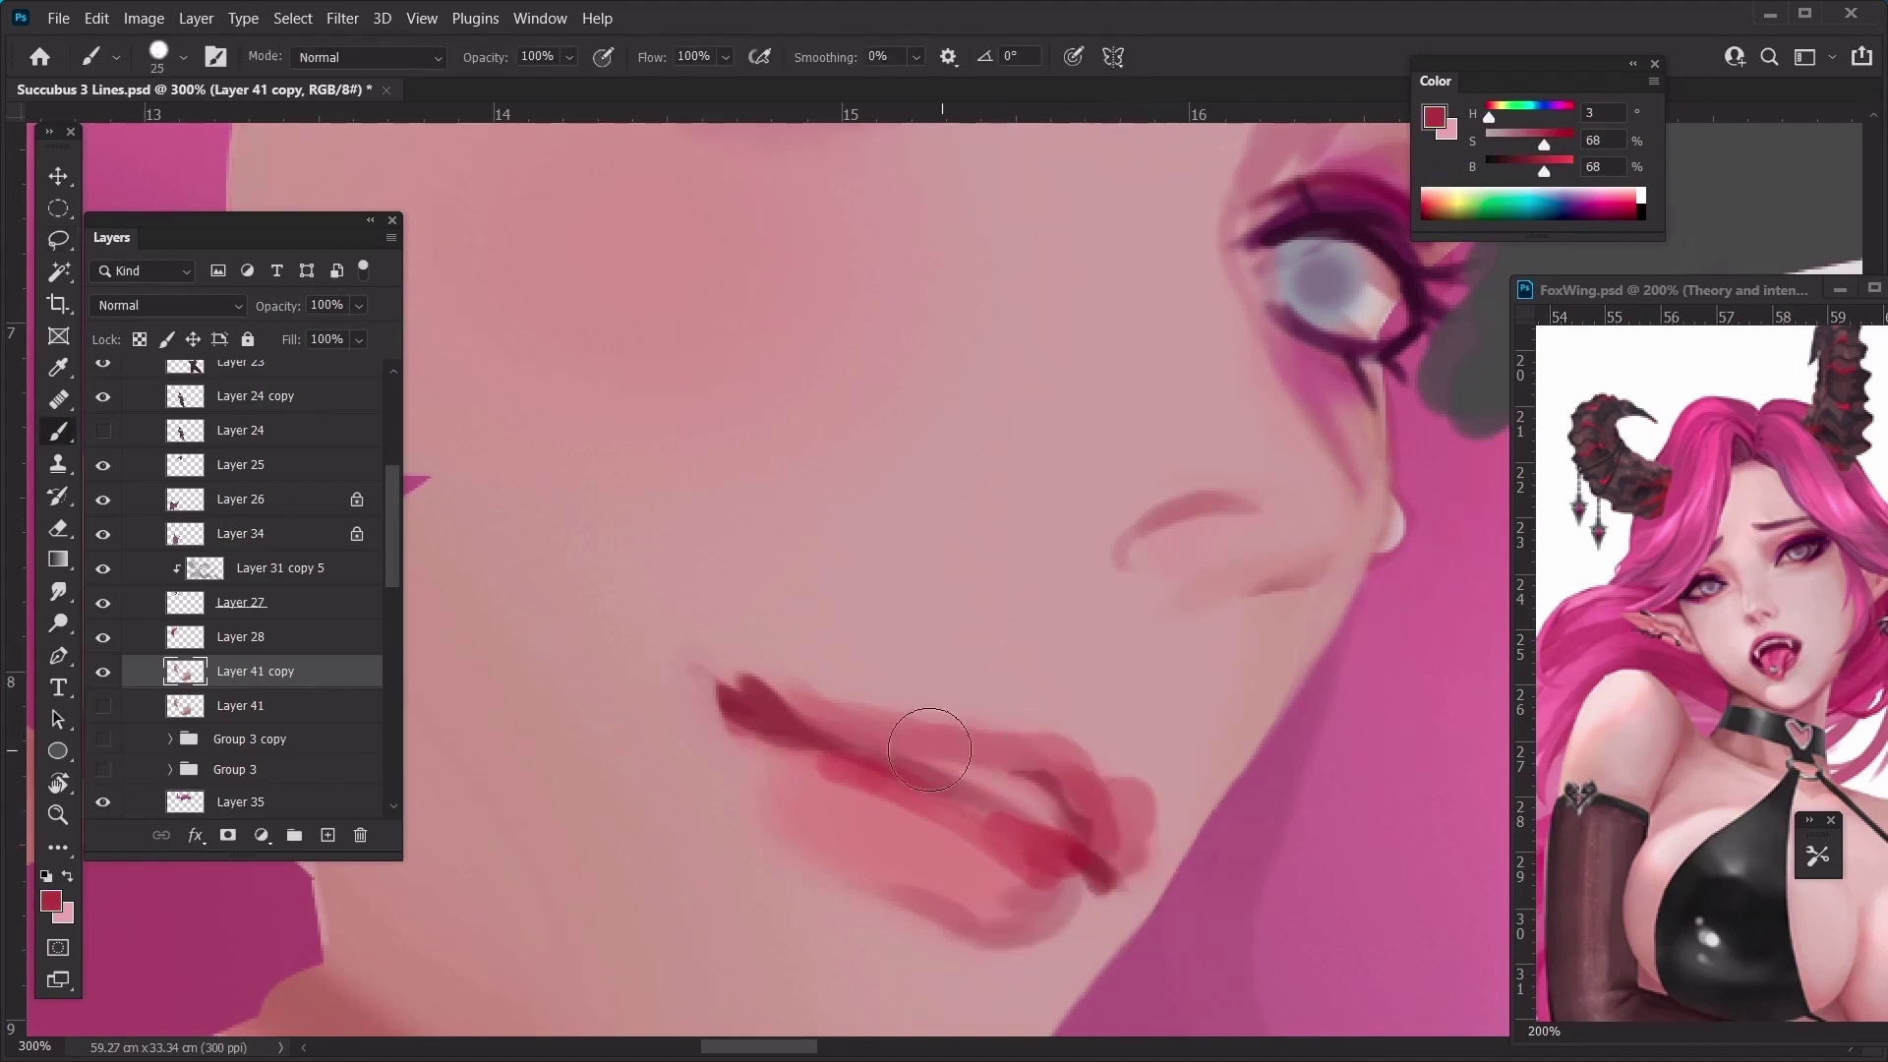
pyautogui.moveTo(847, 730); pyautogui.dragTo(1067, 765)
# Paint the upper teeth and a small fang between the lips in off-white (H 0, S 0, B 88)
pyautogui.press('[')
pyautogui.hotkey('ctrl', '-')
pyautogui.hotkey('ctrl', '-')
pyautogui.hotkey('ctrl', '-')
pyautogui.hotkey('ctrl', '-')
pyautogui.hotkey('ctrl', '-')
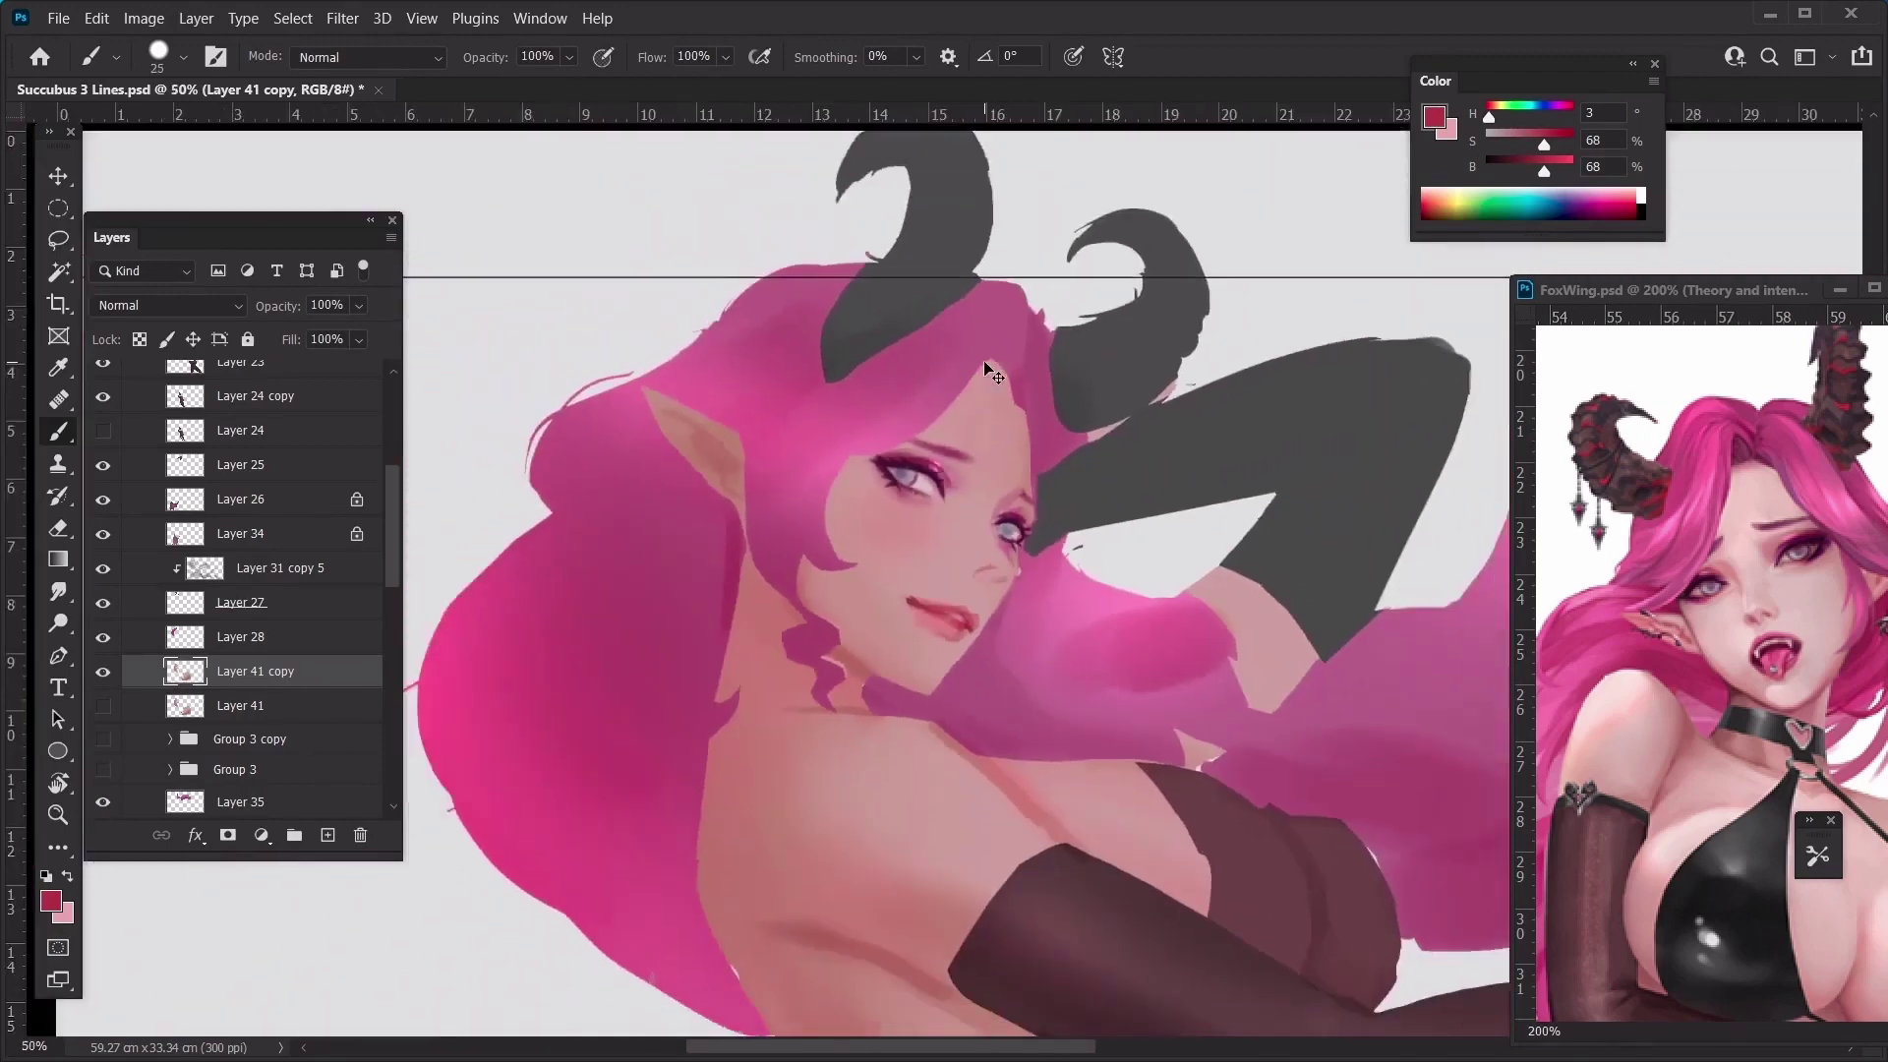
pyautogui.scroll(2, 986, 369)
pyautogui.hotkey('ctrl', 'z')
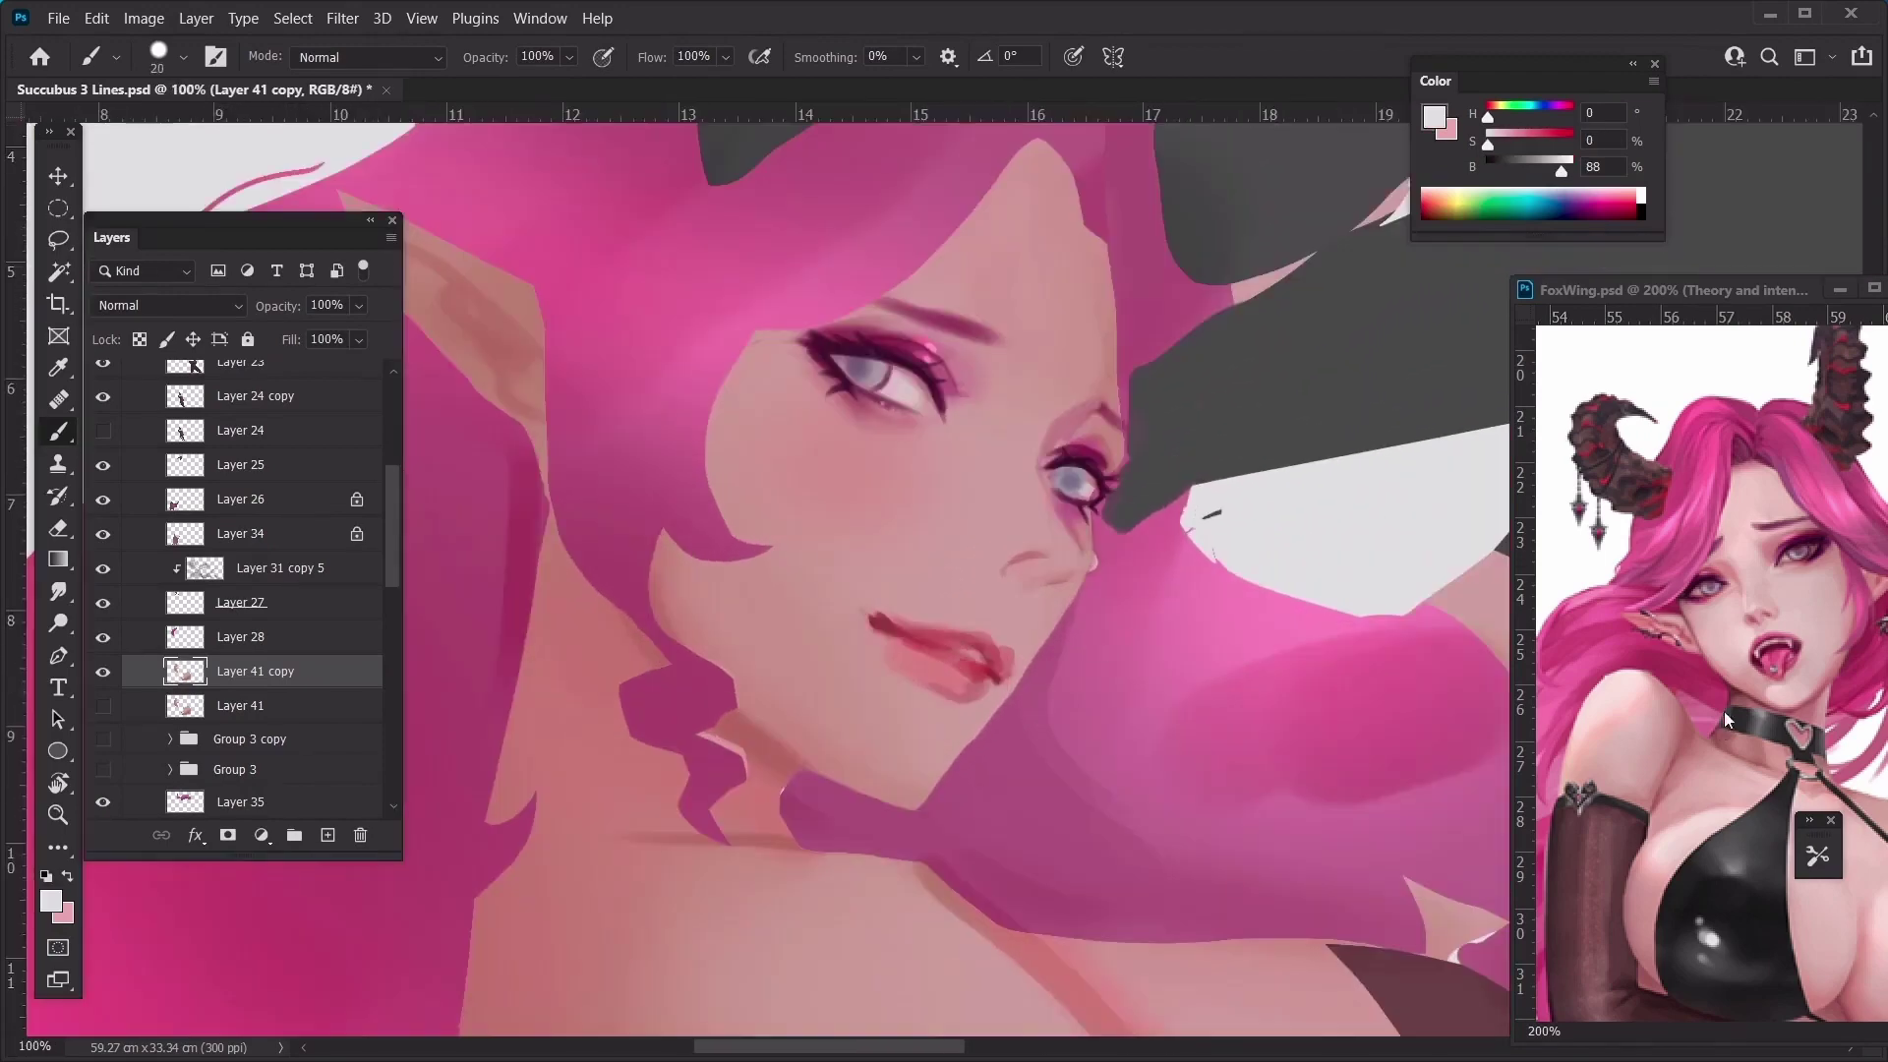
pyautogui.moveTo(989, 660)
pyautogui.mouseDown()
pyautogui.moveTo(883, 626)
pyautogui.moveTo(986, 661)
pyautogui.mouseUp()
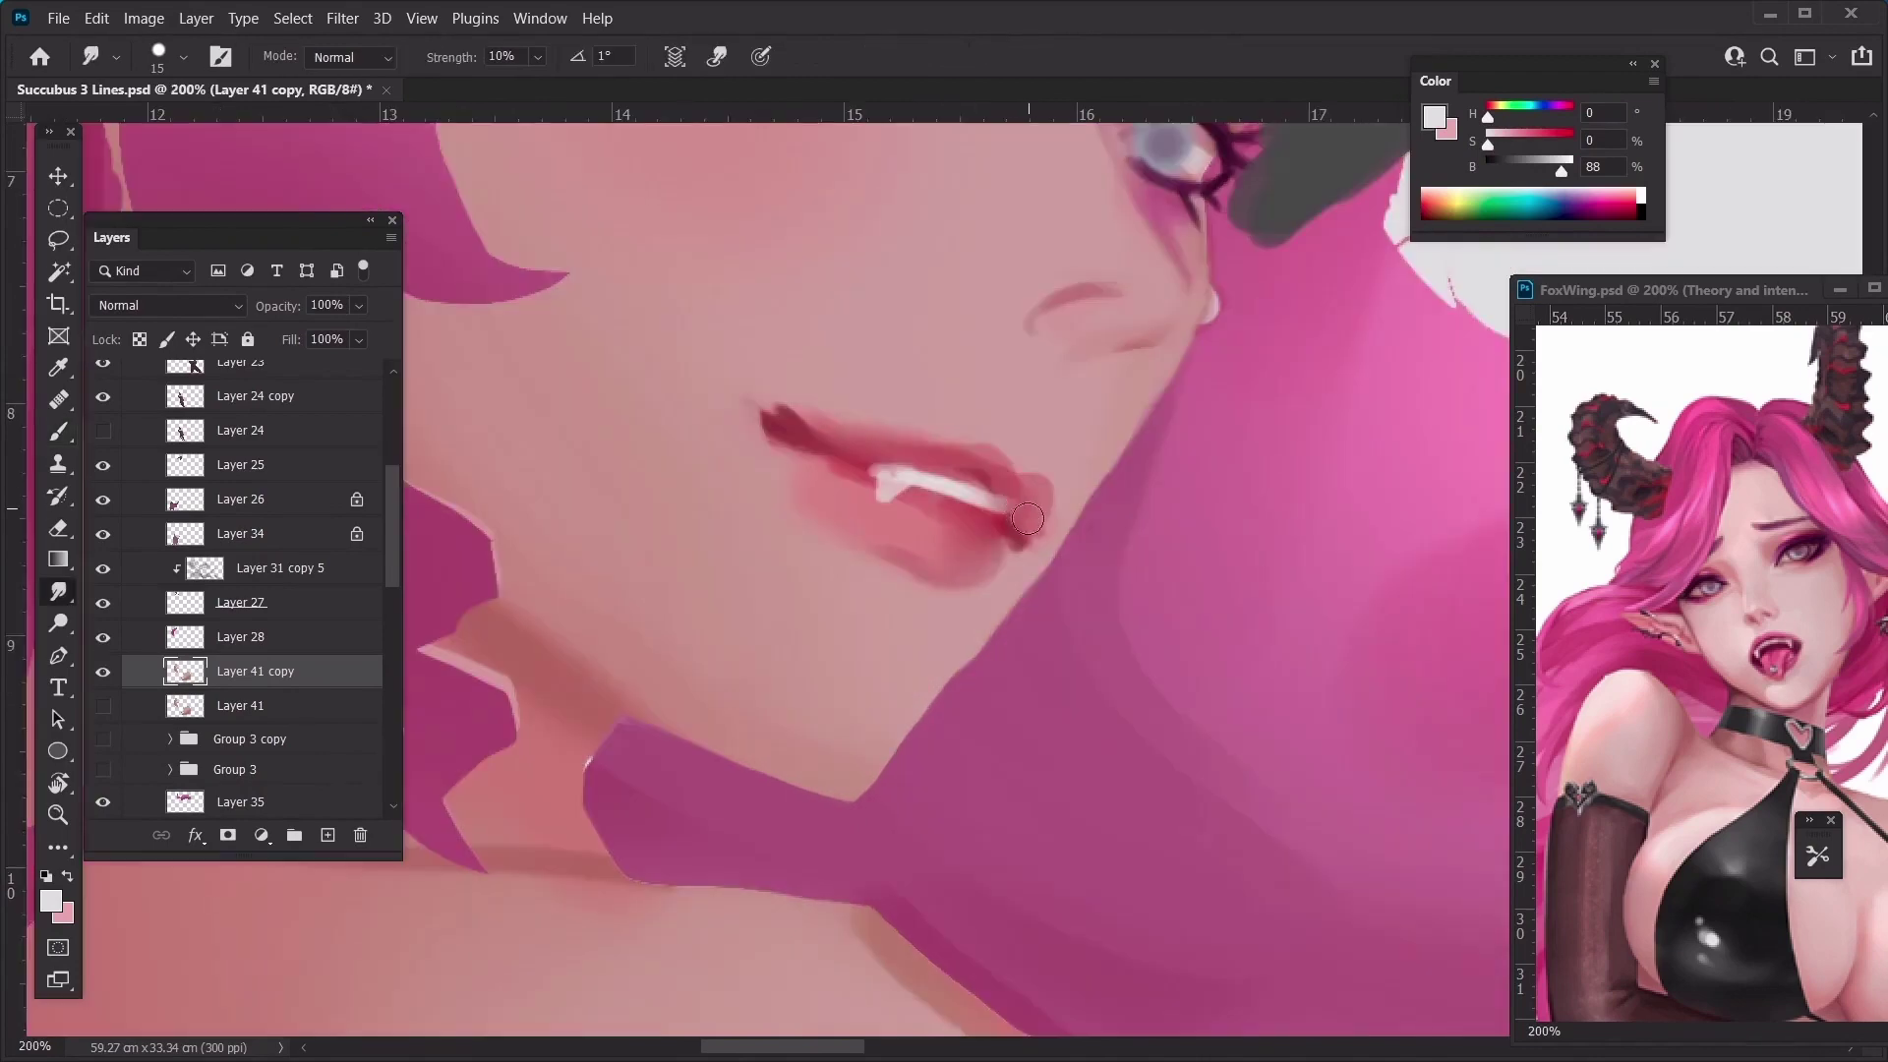
# Soften the near mouth corner by smudging at 10% strength, and undo the last highlight stroke on the lower lip
pyautogui.press(']')
pyautogui.moveTo(758, 392)
pyautogui.mouseDown()
pyautogui.moveTo(795, 380)
pyautogui.moveTo(740, 392)
pyautogui.moveTo(834, 399)
pyautogui.moveTo(772, 400)
pyautogui.mouseUp()
pyautogui.press('b')
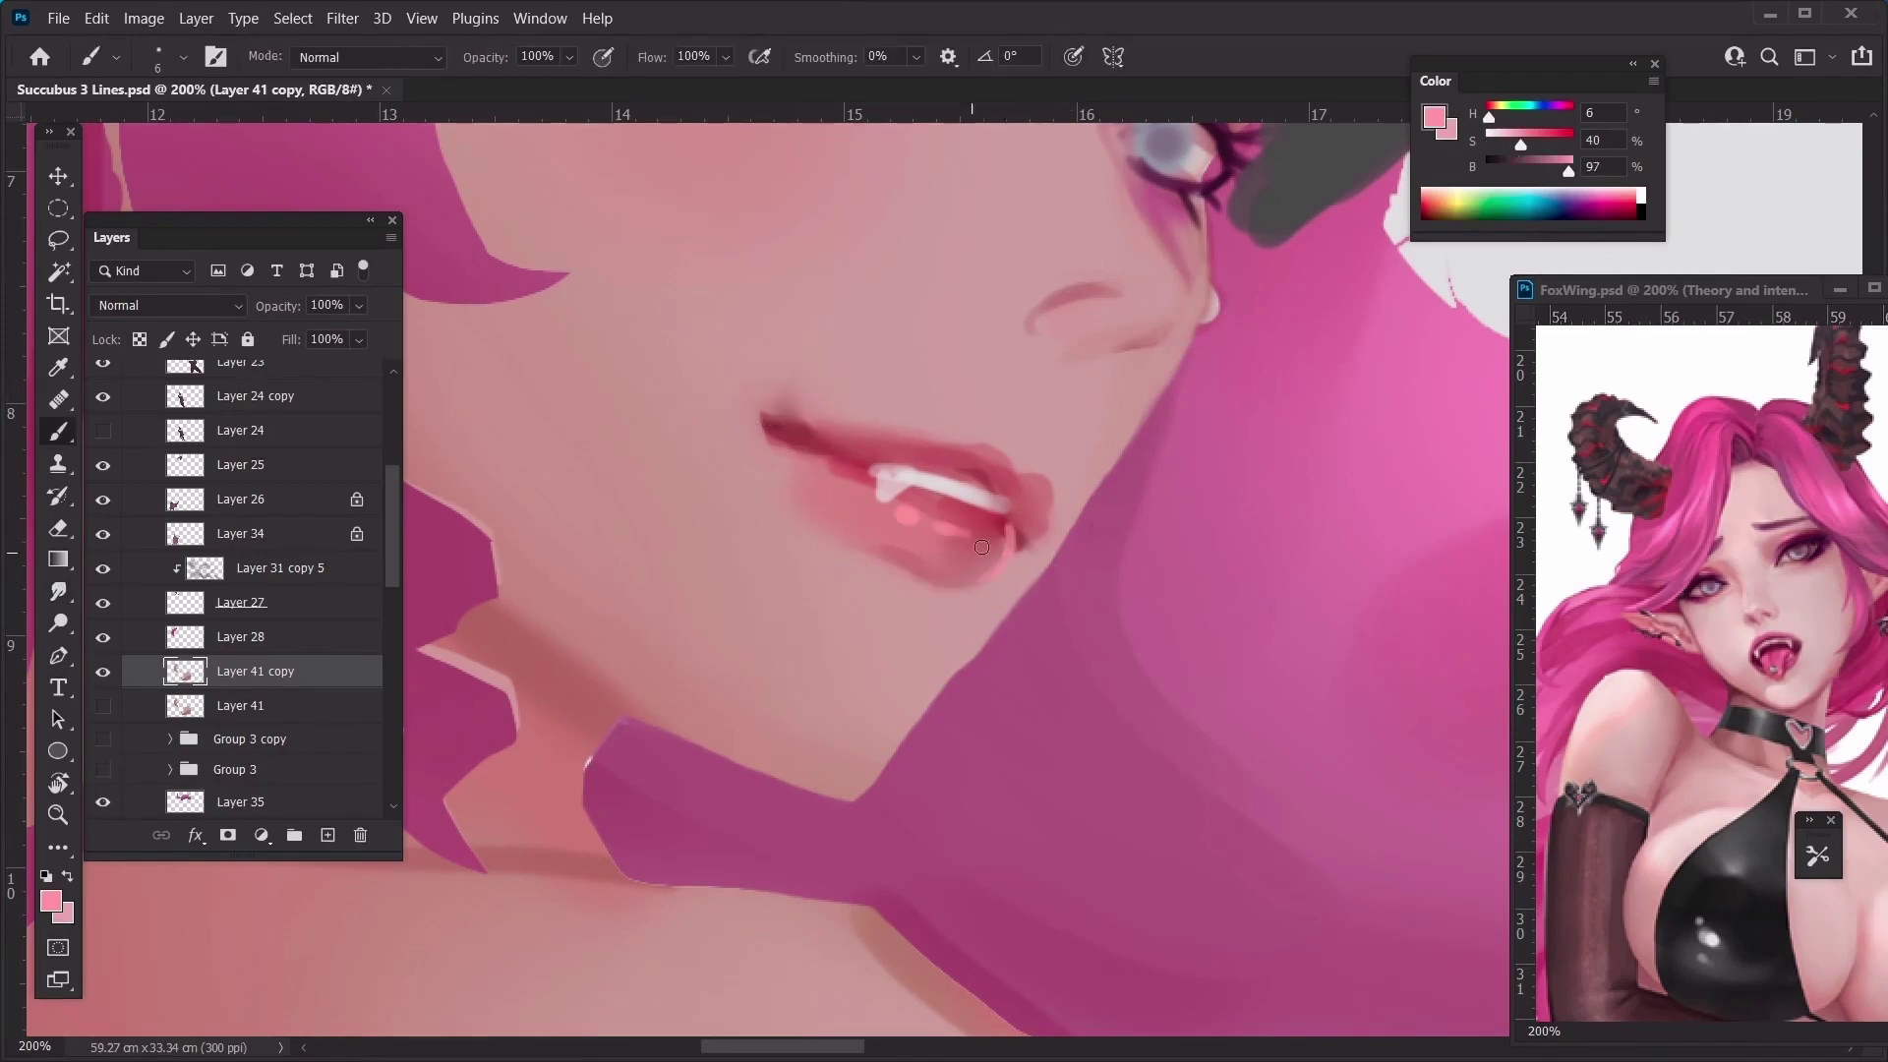
pyautogui.hotkey('ctrl', 'z')
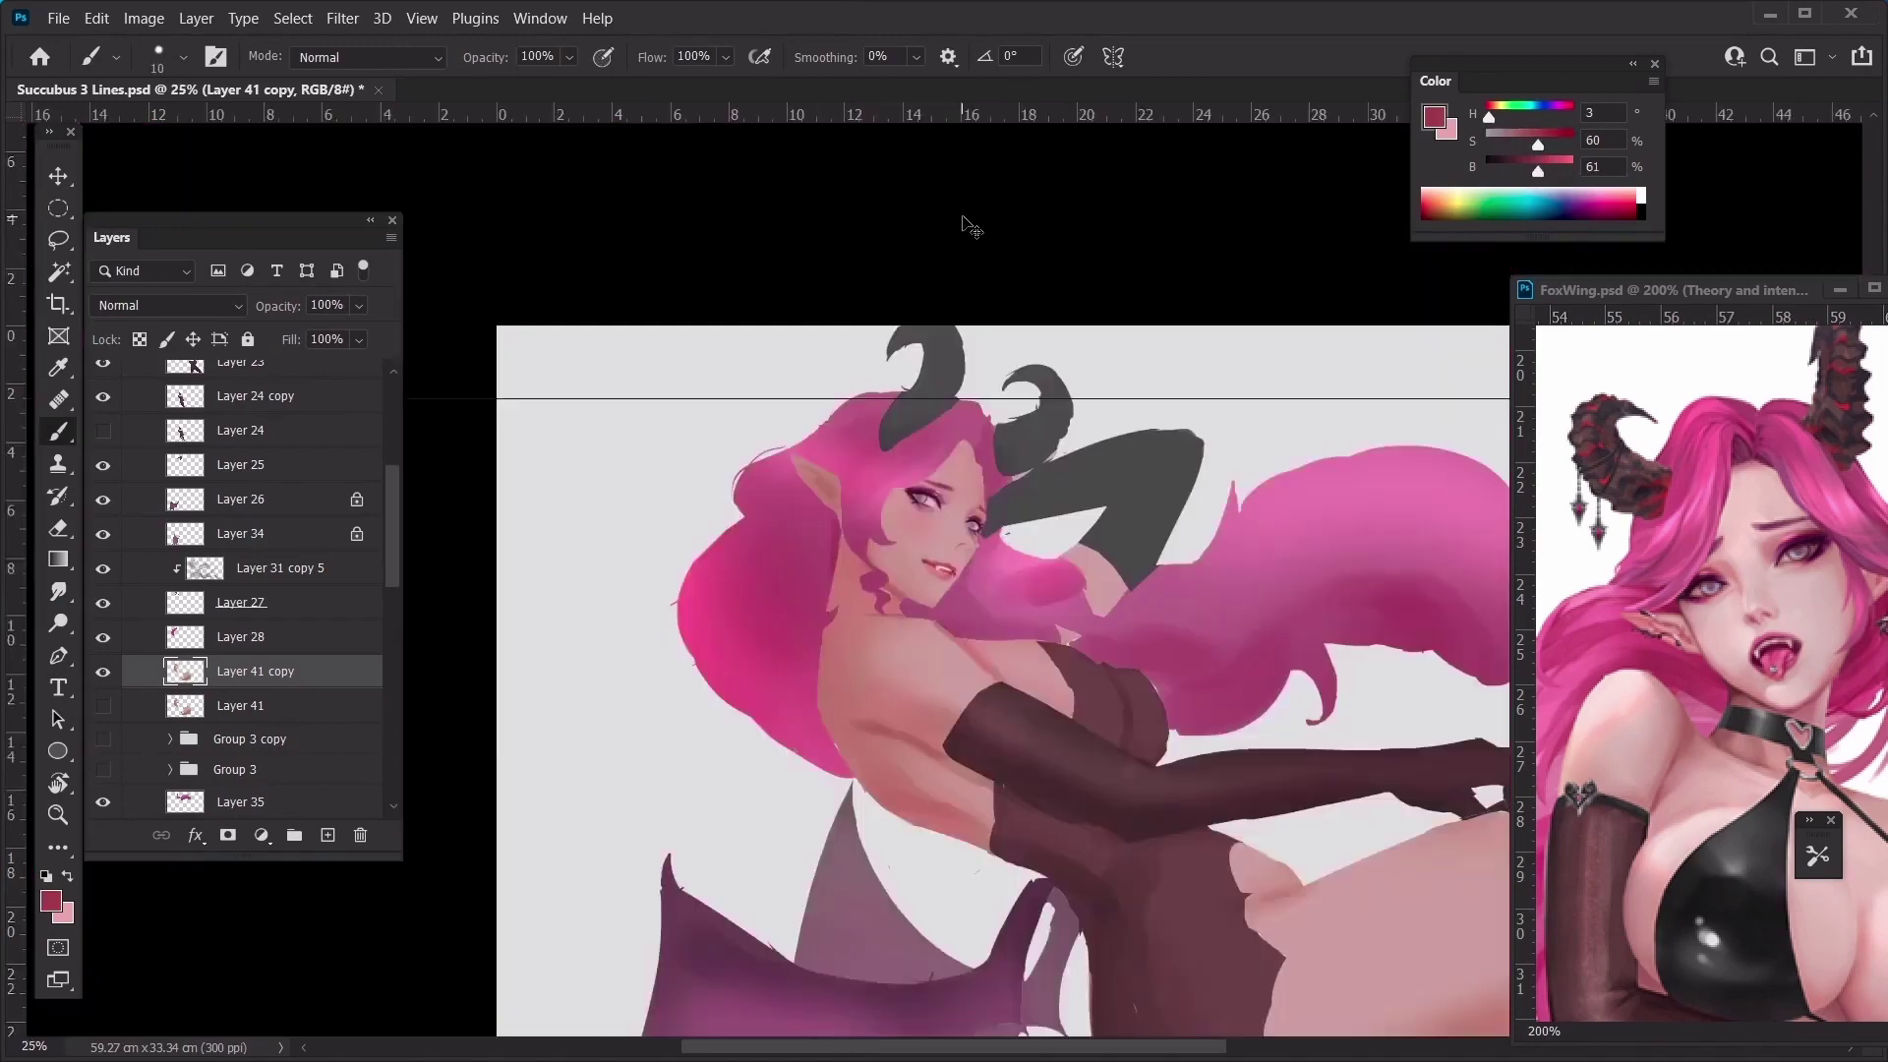
# Sharpen the near mouth corner with sampled skin tone (H 14, S 27, B 78) and dark lip red (H 3, S 59, B 58)
pyautogui.hotkey('ctrl', '+')
pyautogui.hotkey('ctrl', '+')
pyautogui.hotkey('ctrl', '+')
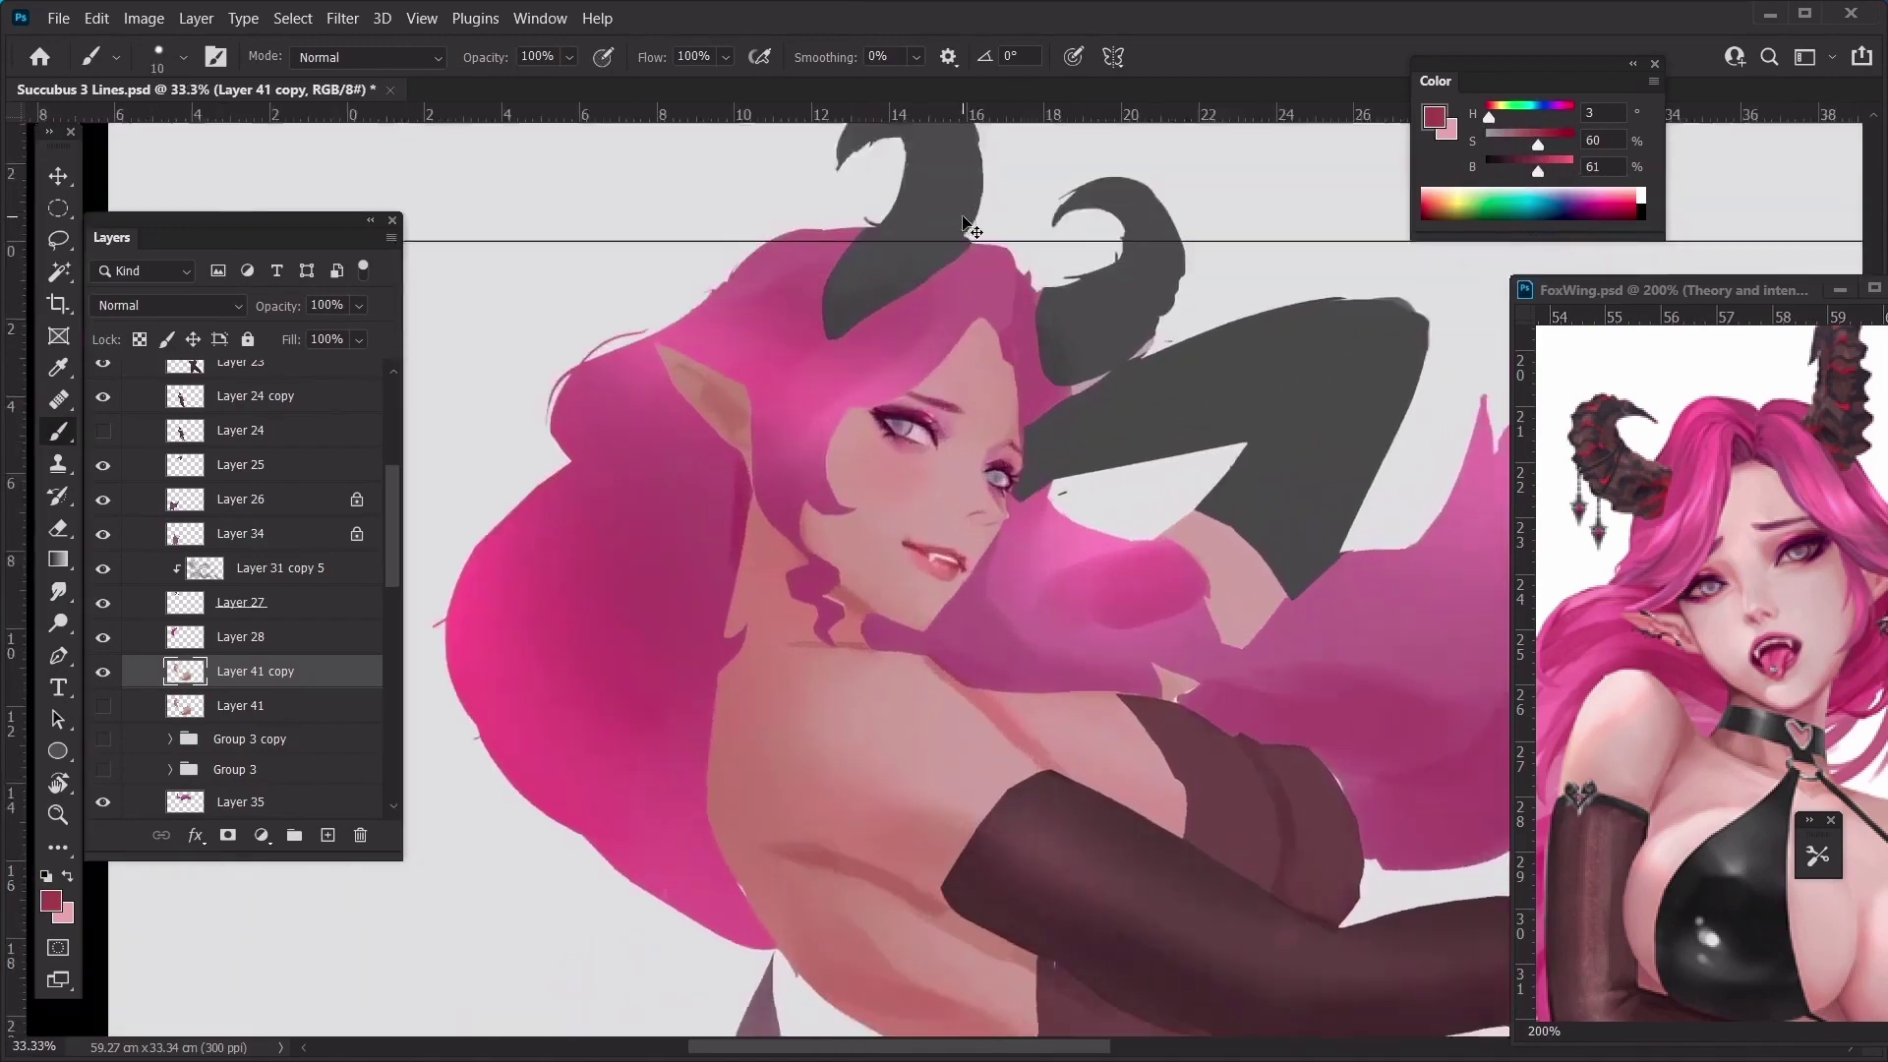
pyautogui.keyDown('alt'); pyautogui.click(881, 519); pyautogui.keyUp('alt')
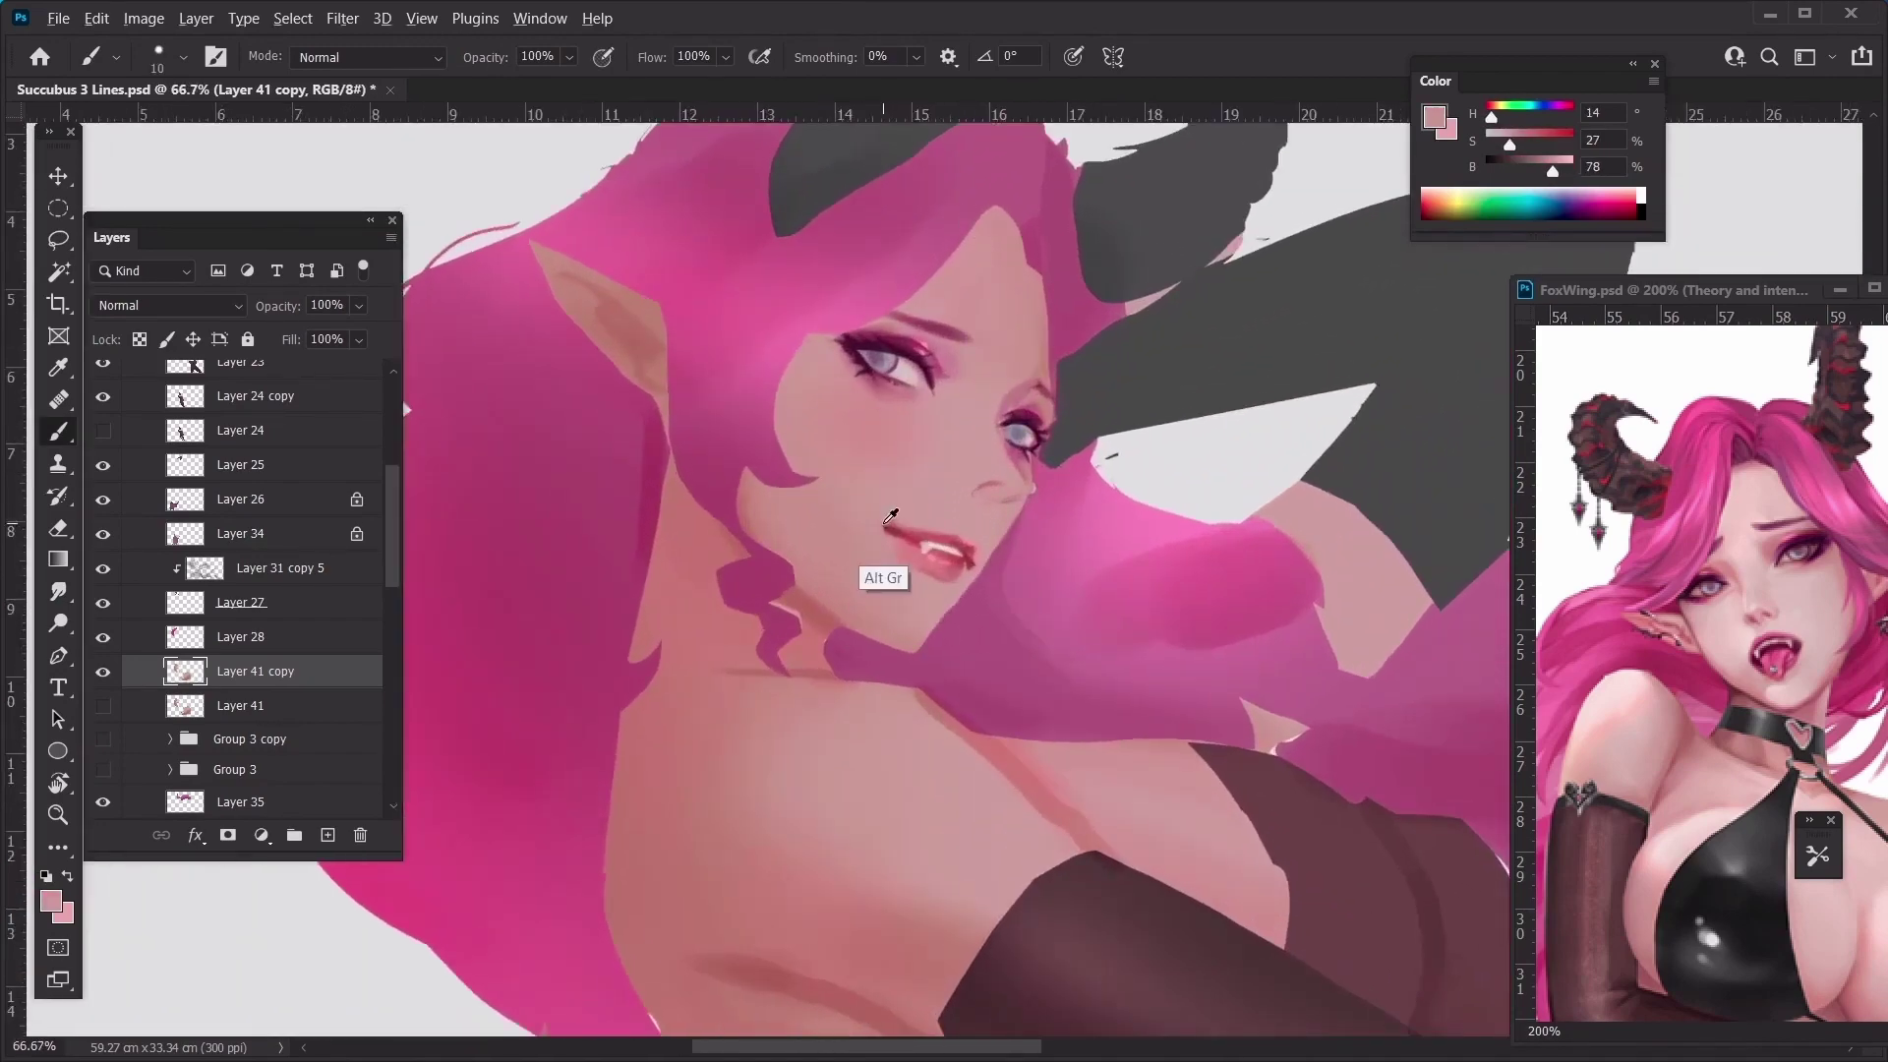
pyautogui.keyDown('alt'); pyautogui.click(895, 540); pyautogui.keyUp('alt')
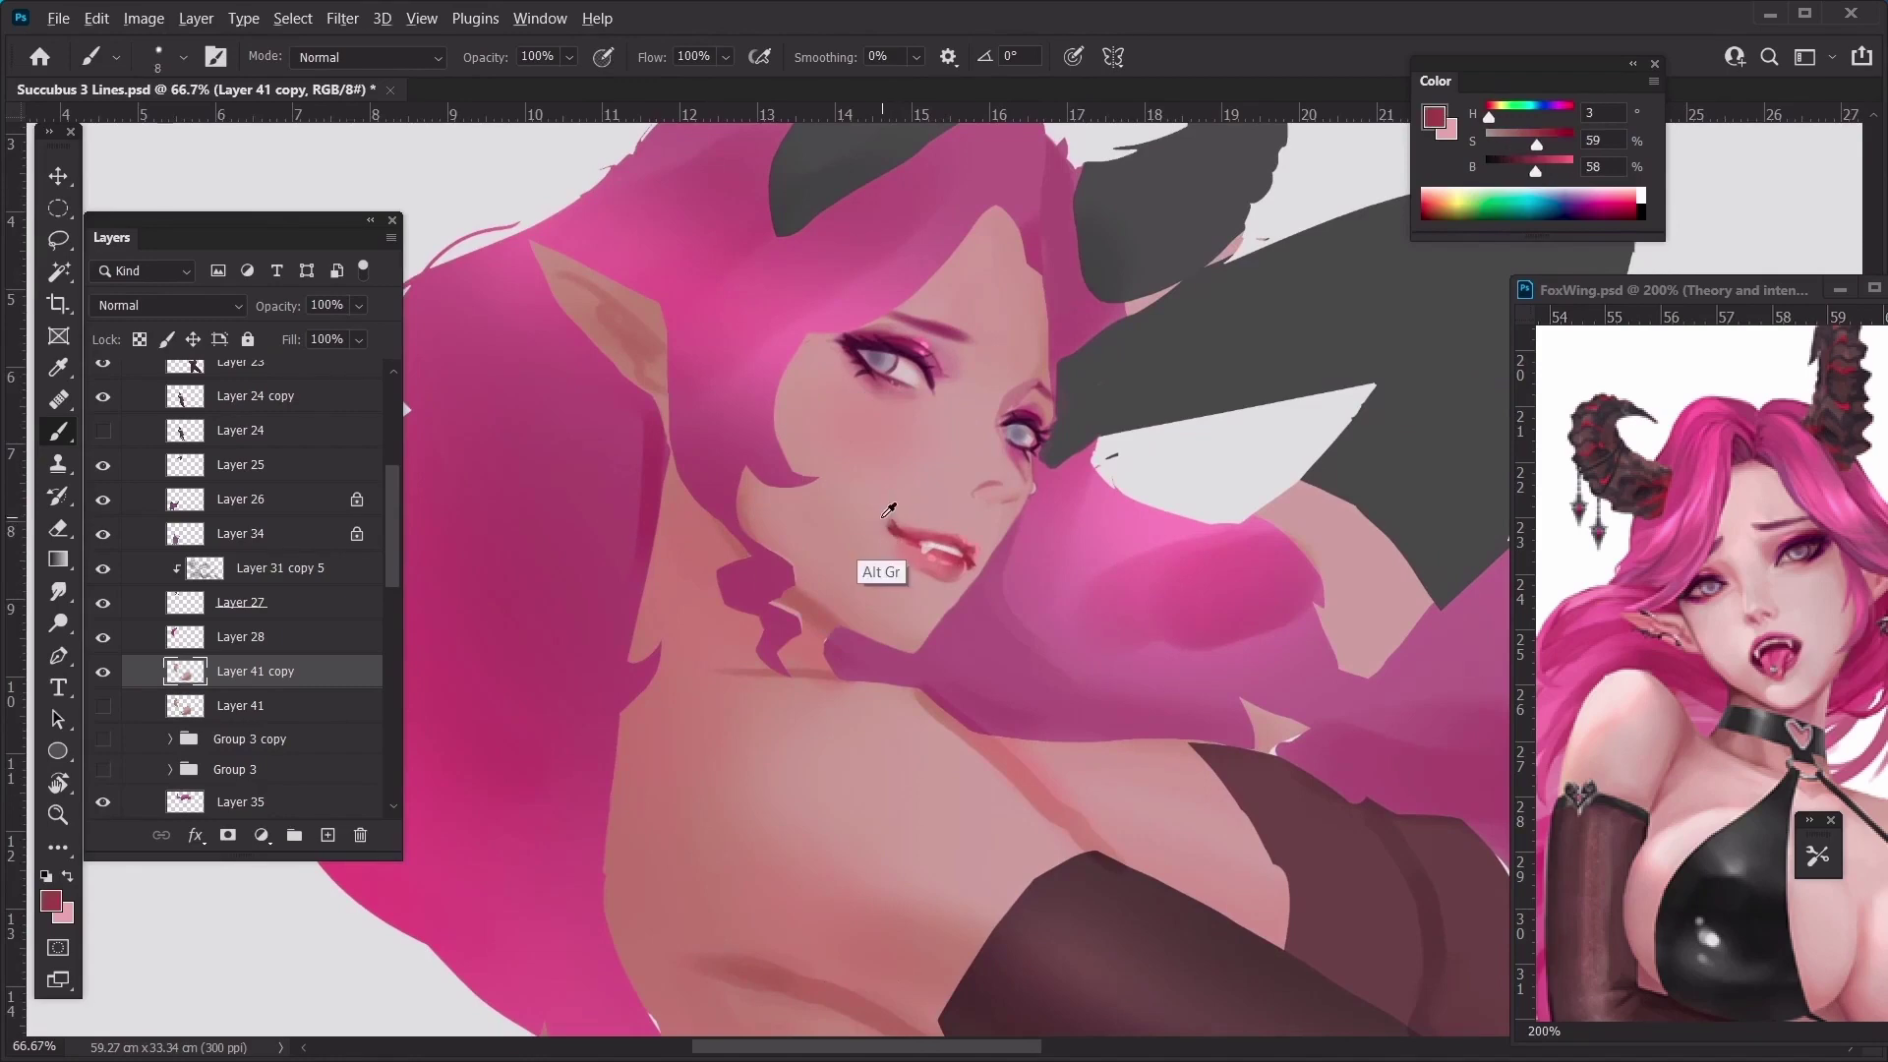
pyautogui.press('[')
pyautogui.press('[')
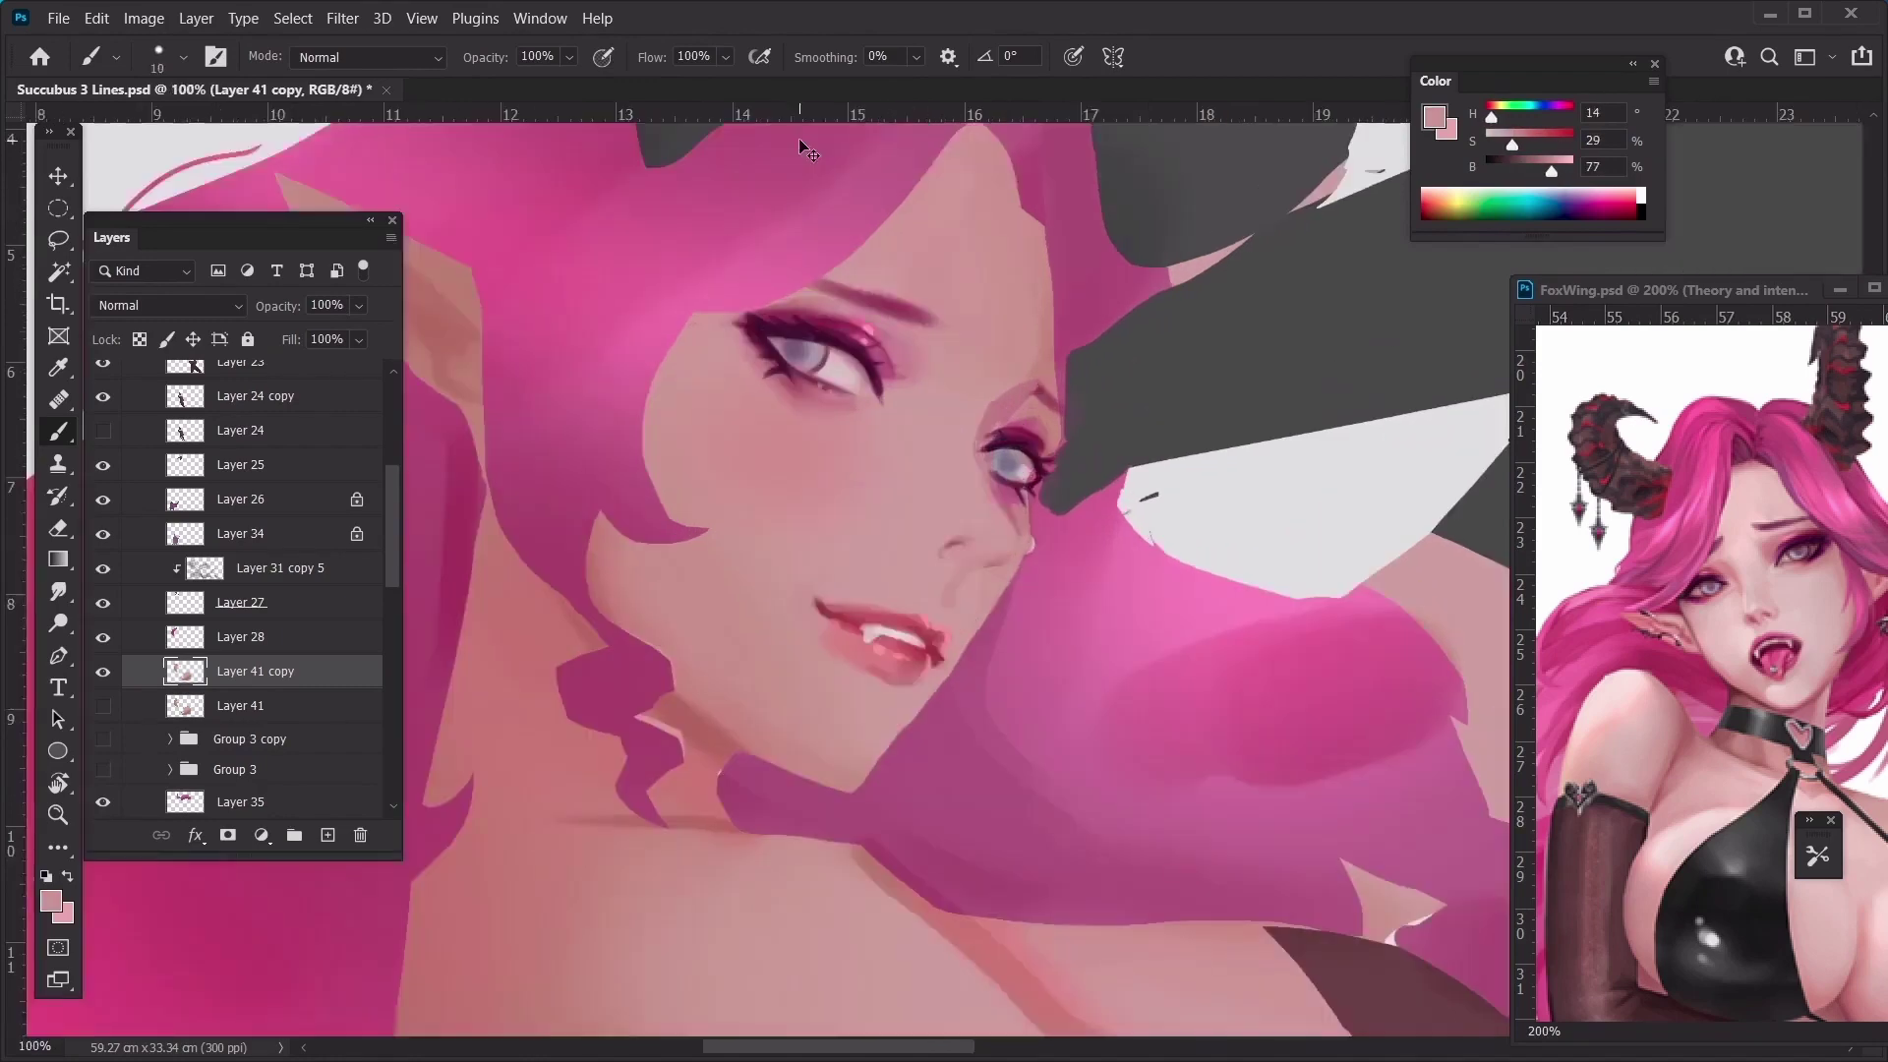
# Lasso the mouth area, copy it to a new layer, and adjust its placement with Free Transform
pyautogui.hotkey('ctrl', '-')
pyautogui.hotkey('ctrl', '-')
pyautogui.hotkey('ctrl', '-')
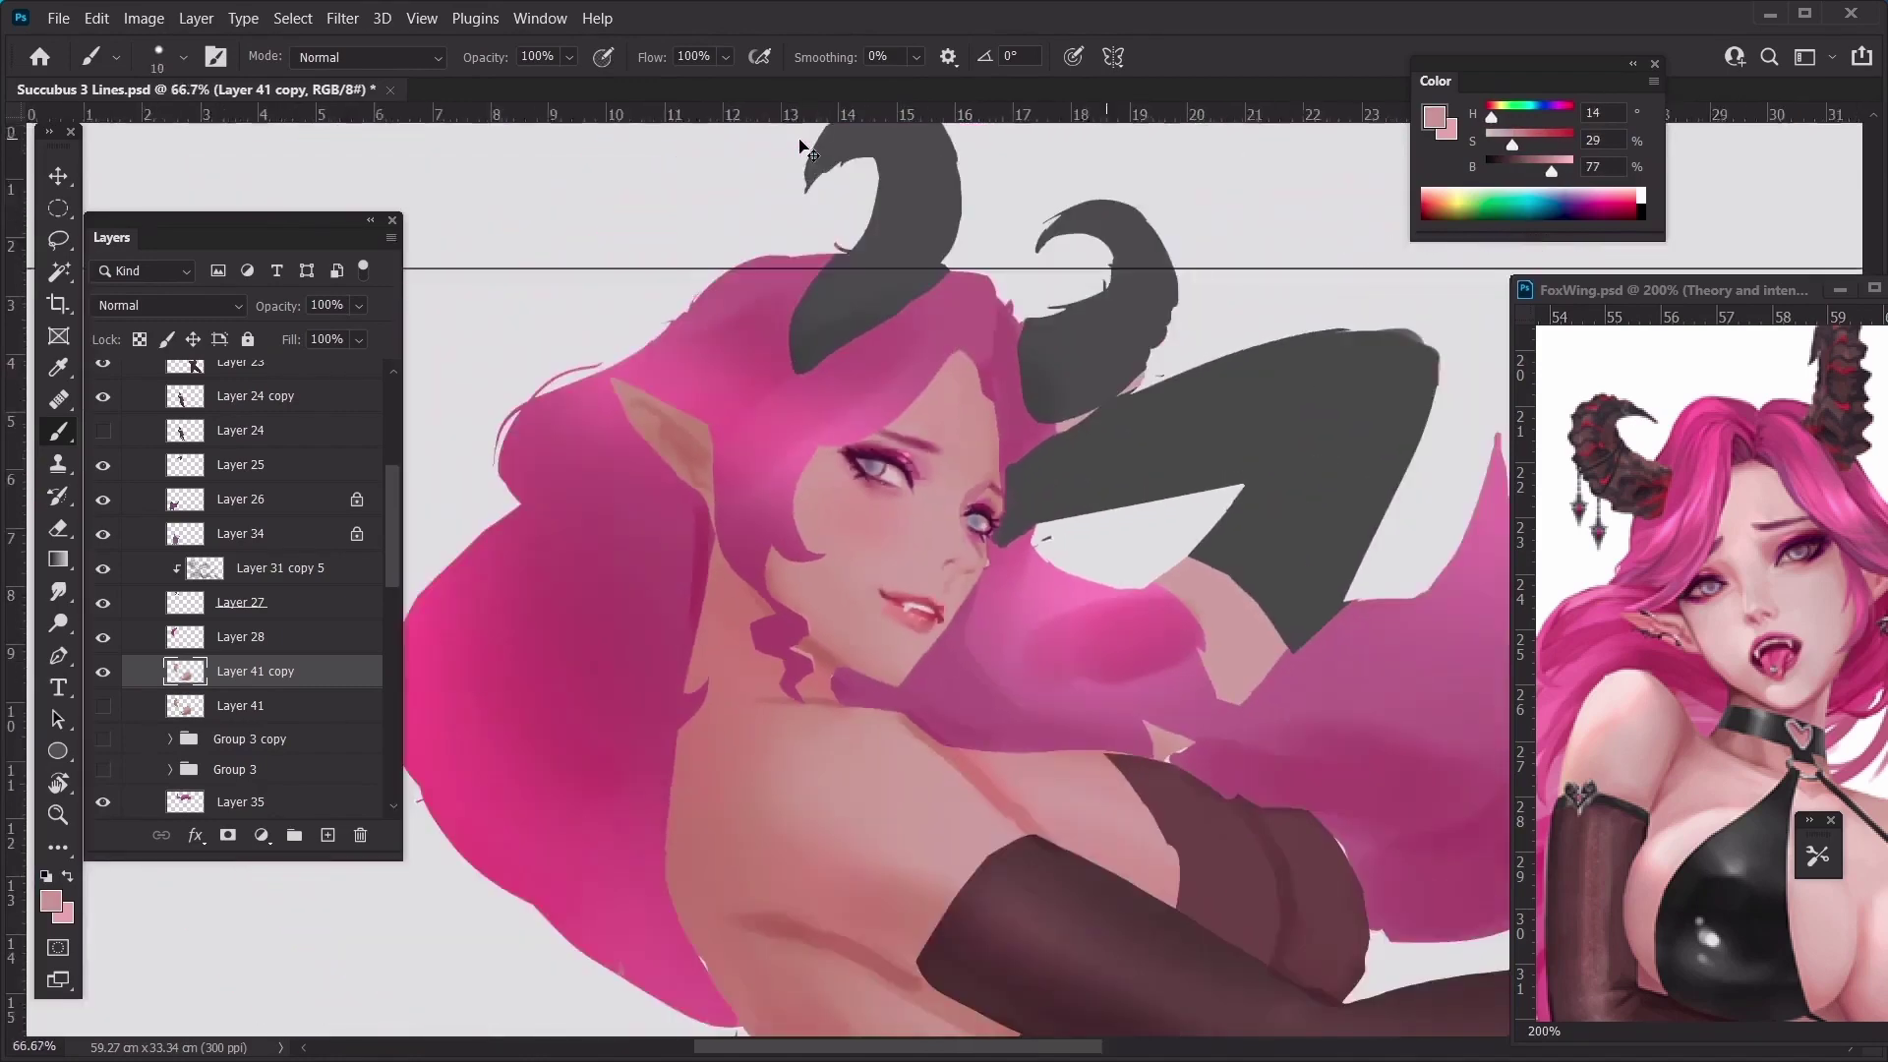
pyautogui.hotkey('ctrl', '+')
pyautogui.scroll(3, 905, 540)
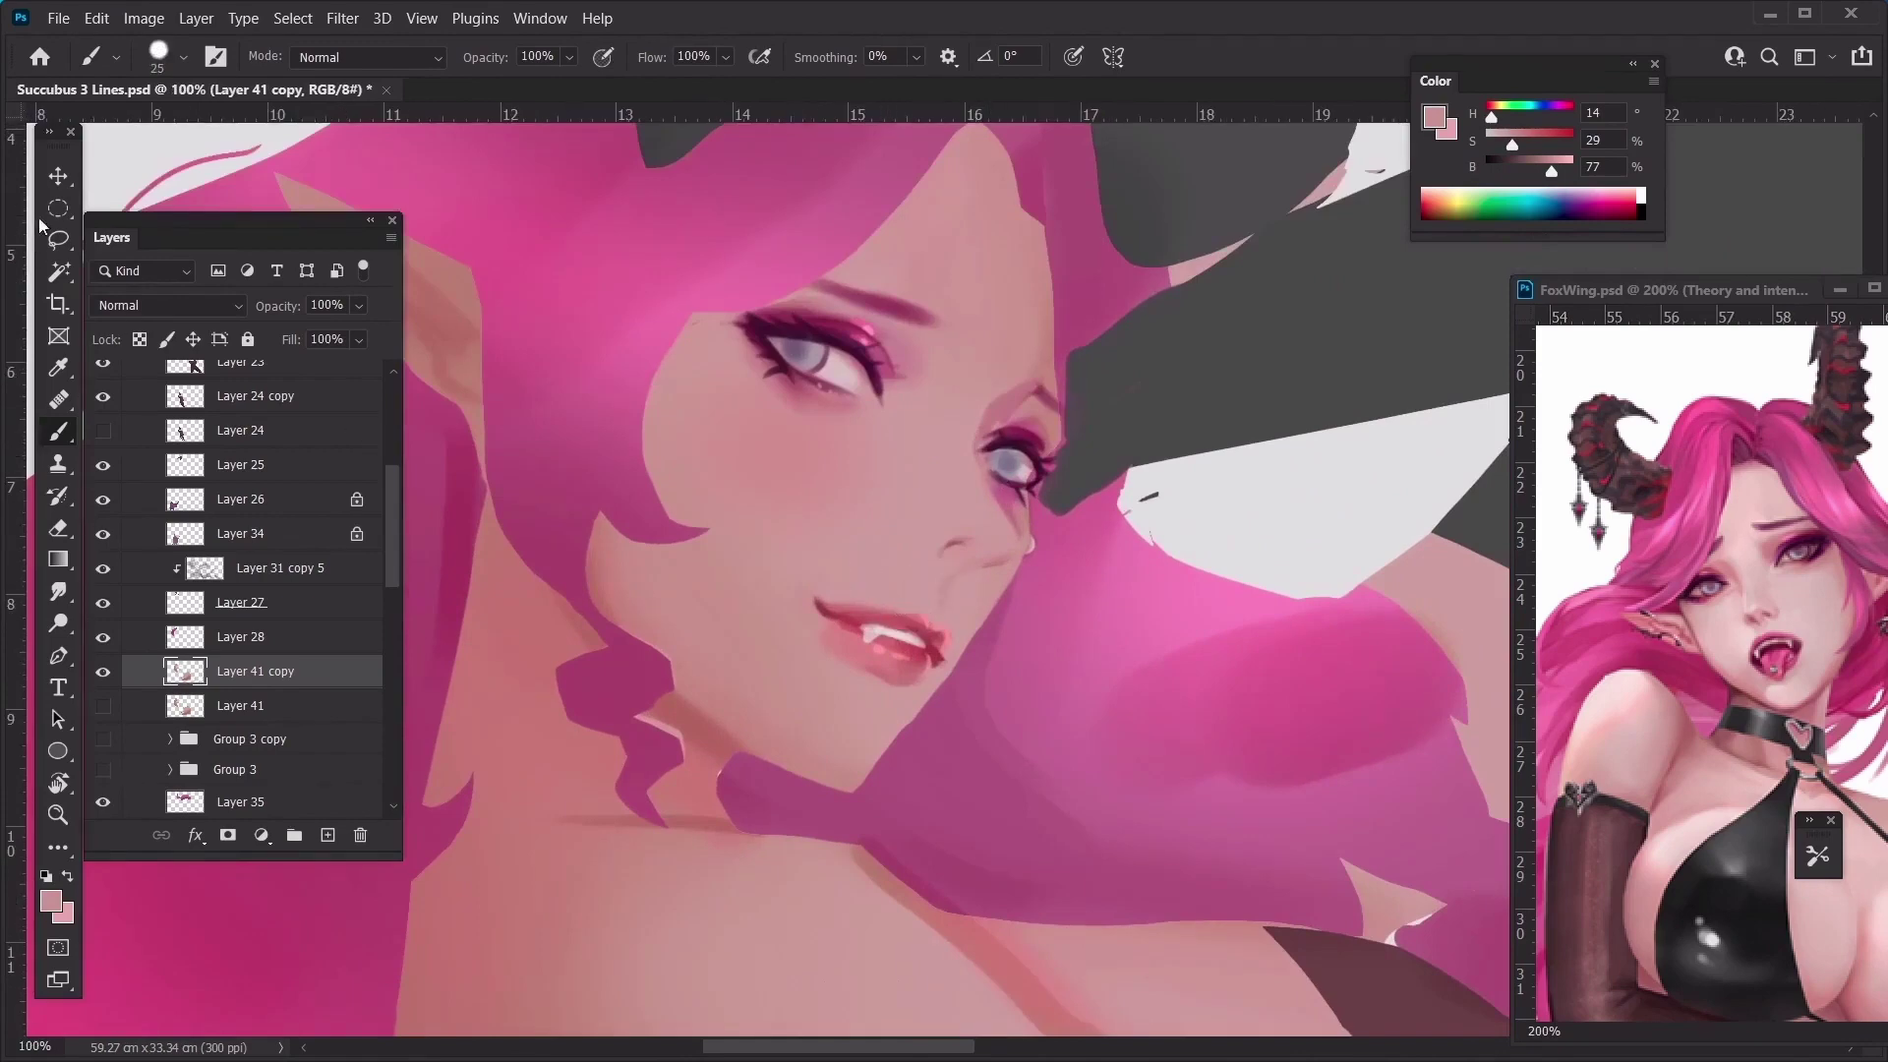
pyautogui.press('l')
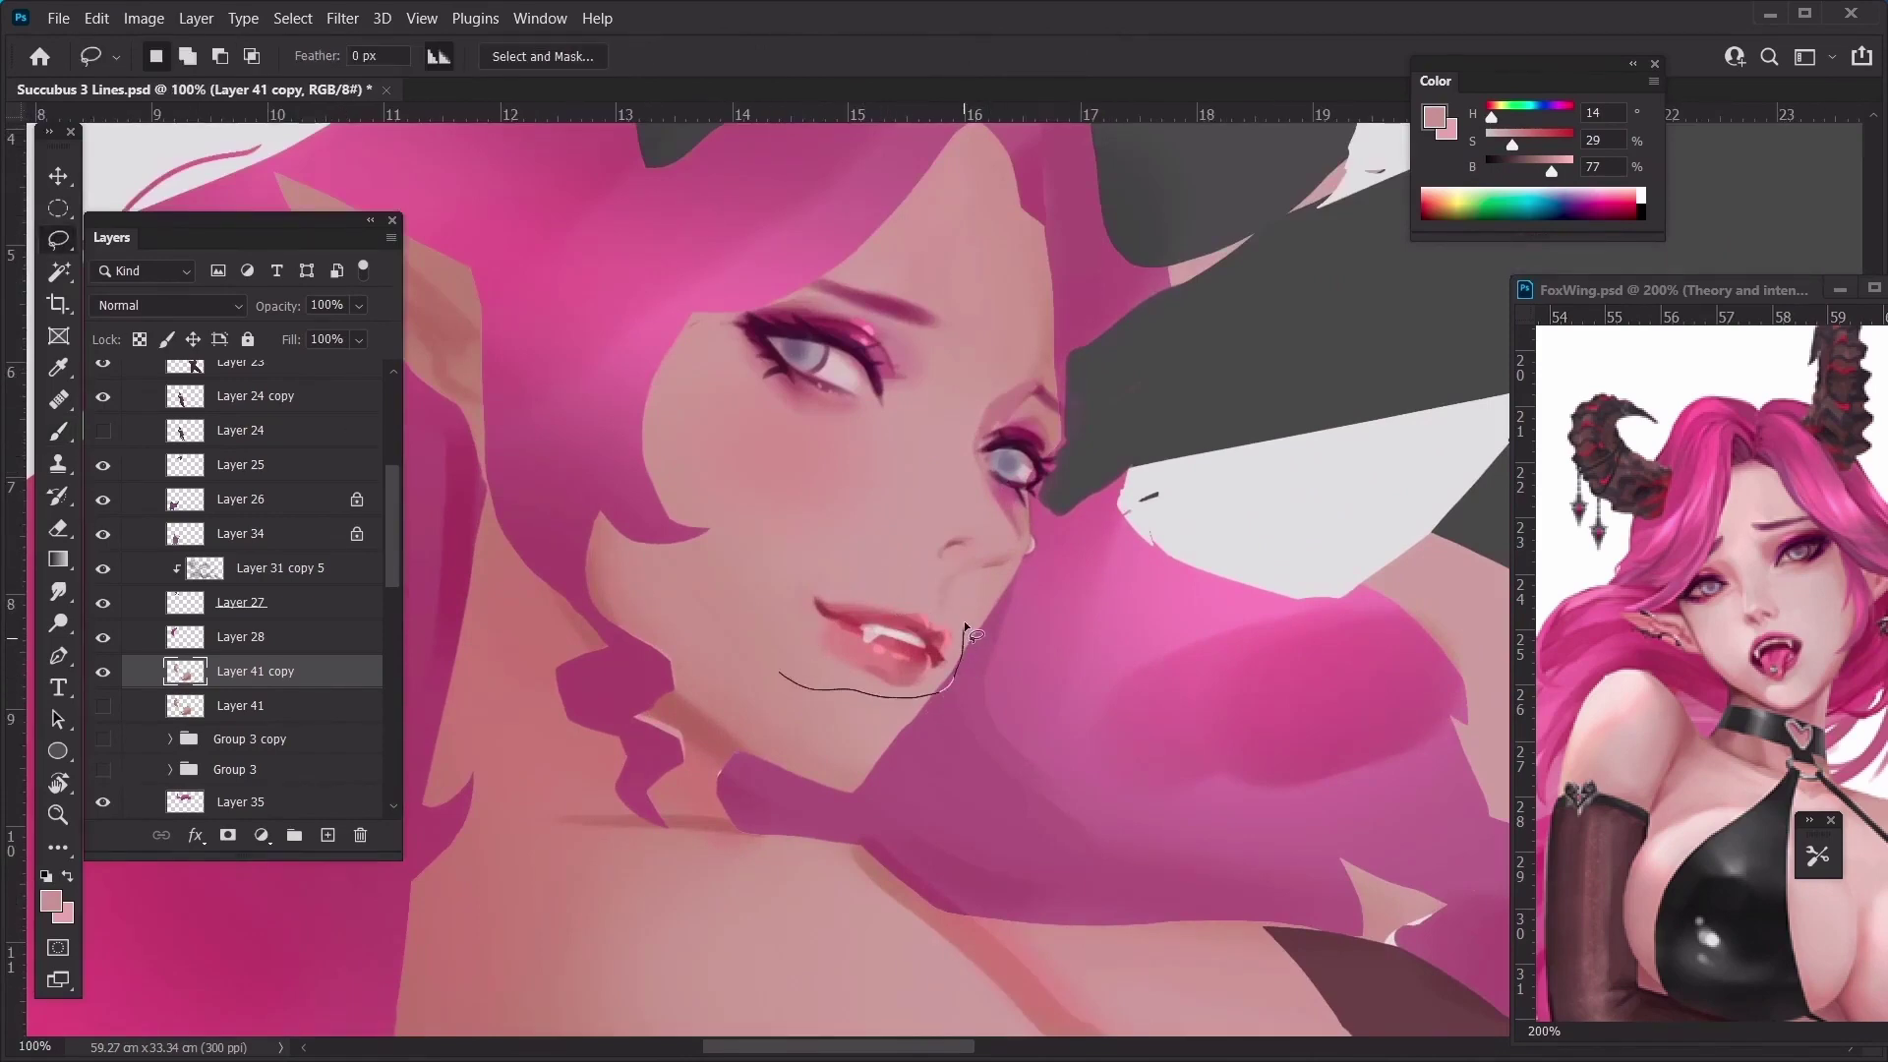
pyautogui.moveTo(963, 622); pyautogui.dragTo(757, 589)
pyautogui.hotkey('ctrl', '-')
pyautogui.hotkey('ctrl', 'j')
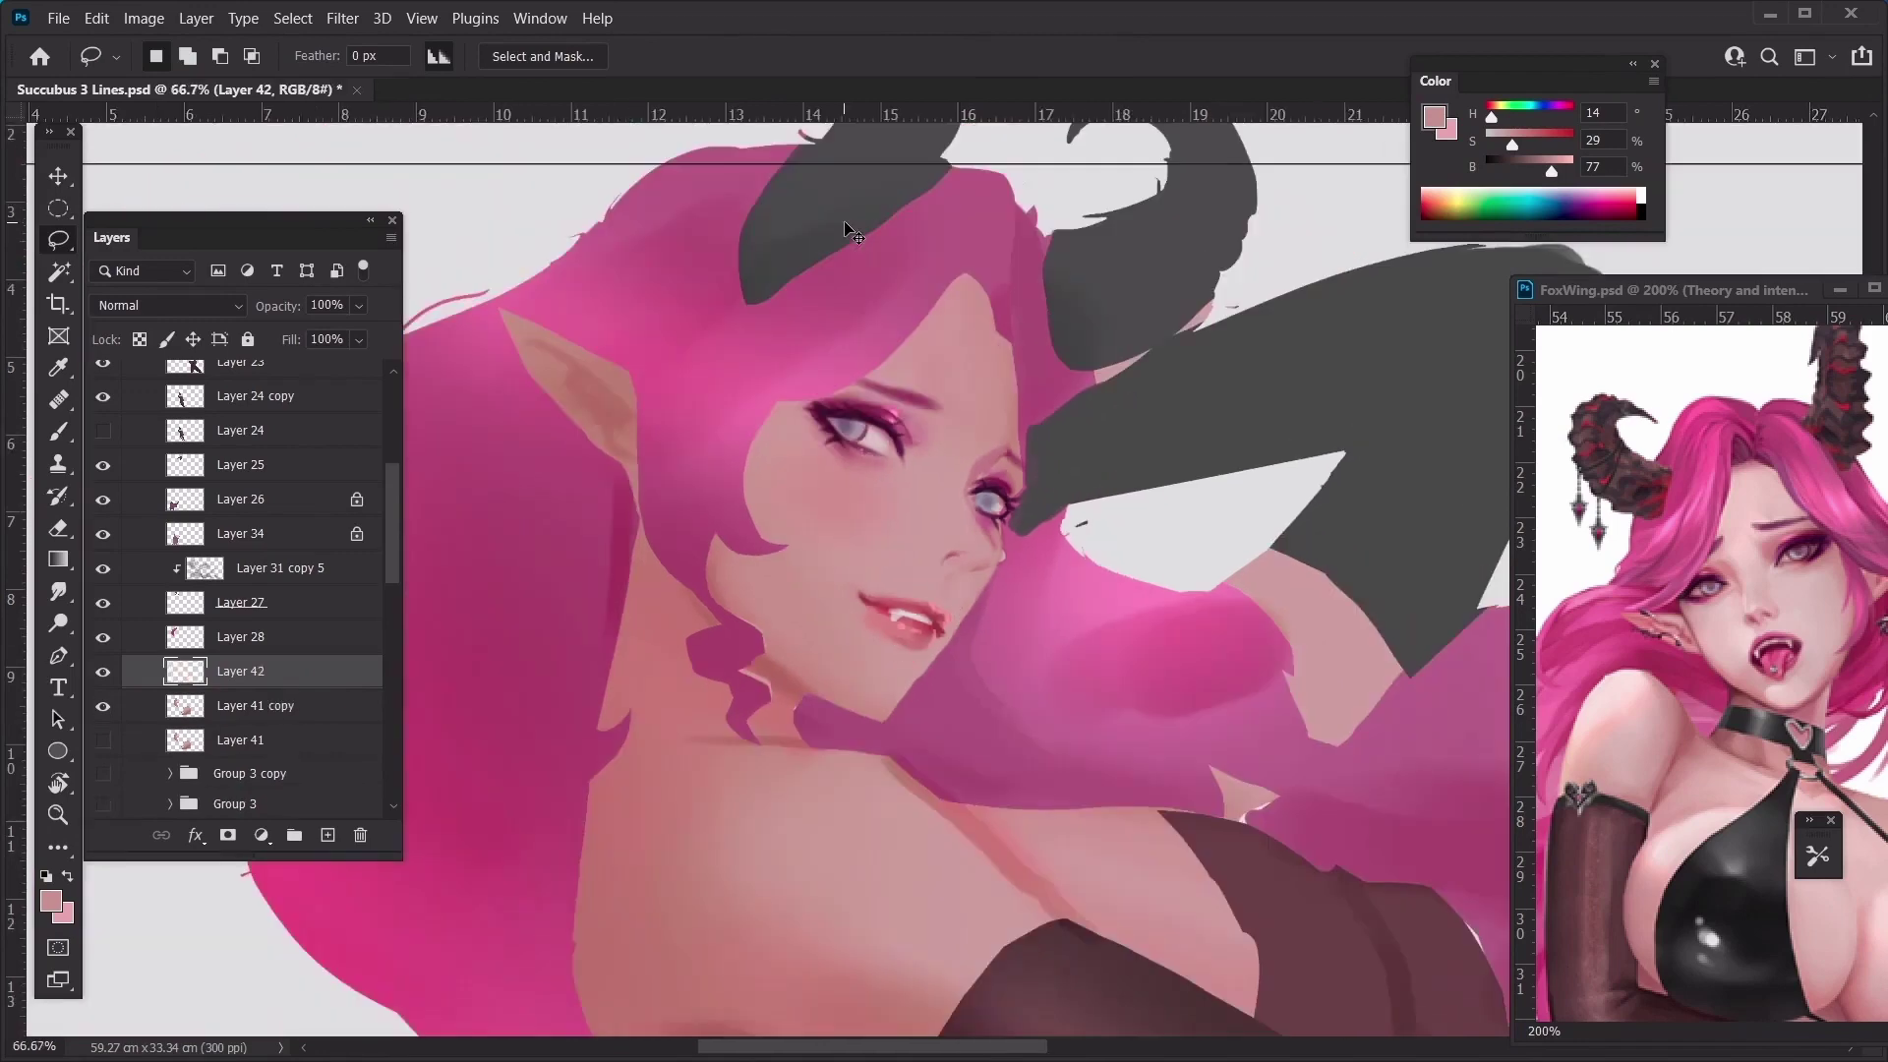
pyautogui.hotkey('ctrl', 't')
pyautogui.press('Return')
# Unlock transparent pixels on Layer 41 copy and trim the chin's lower edge with a 25 px eraser
pyautogui.keyDown('ctrl'); pyautogui.click(919, 690); pyautogui.keyUp('ctrl')
pyautogui.press('e')
pyautogui.press('/')
pyautogui.moveTo(931, 670)
pyautogui.mouseDown()
pyautogui.moveTo(901, 707)
pyautogui.moveTo(856, 708)
pyautogui.moveTo(919, 739)
pyautogui.moveTo(941, 666)
pyautogui.moveTo(898, 709)
pyautogui.mouseUp()
pyautogui.click(139, 339)
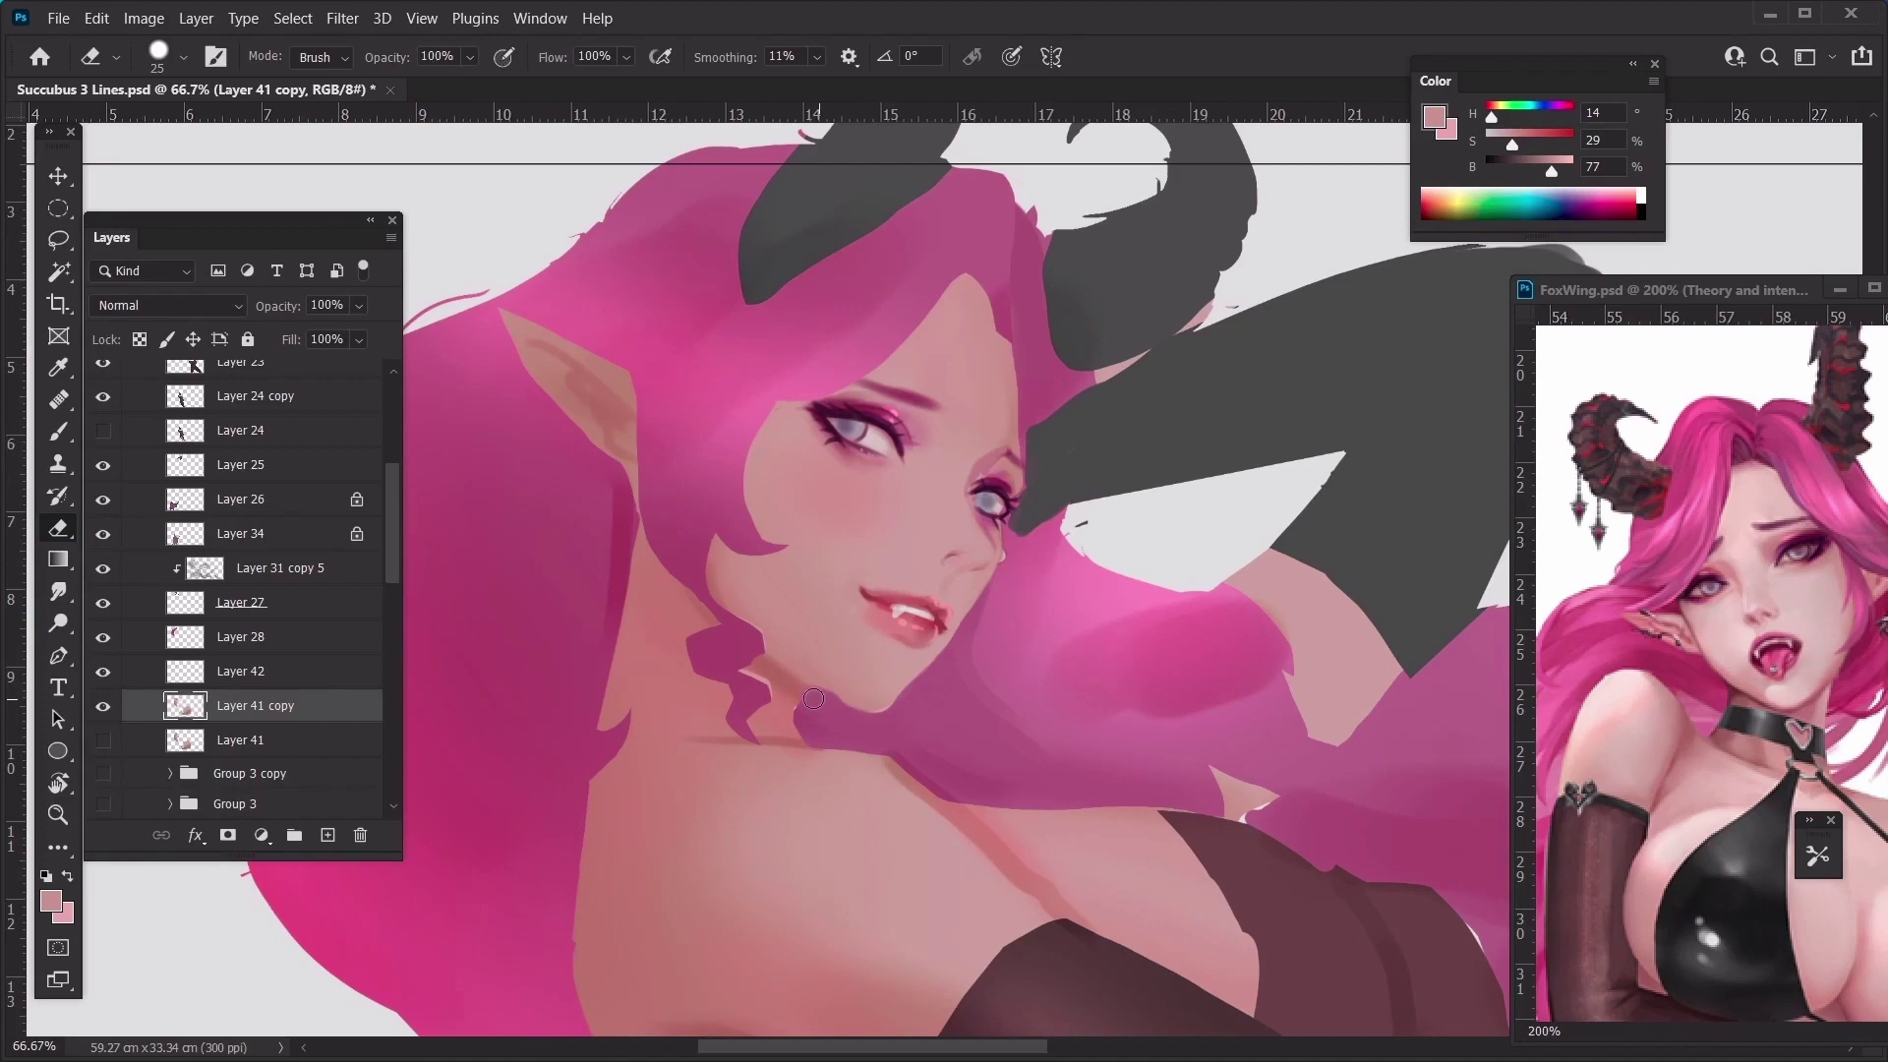
pyautogui.moveTo(819, 713); pyautogui.dragTo(811, 695)
# Blend the neck beneath the pointed ear with sampled skin tones (H 14, S 40, B 73 and H 14, S 36, B 75)
pyautogui.hotkey('ctrl', '-')
pyautogui.hotkey('ctrl', '-')
pyautogui.press('b')
pyautogui.keyDown('alt'); pyautogui.click(671, 547); pyautogui.keyUp('alt')
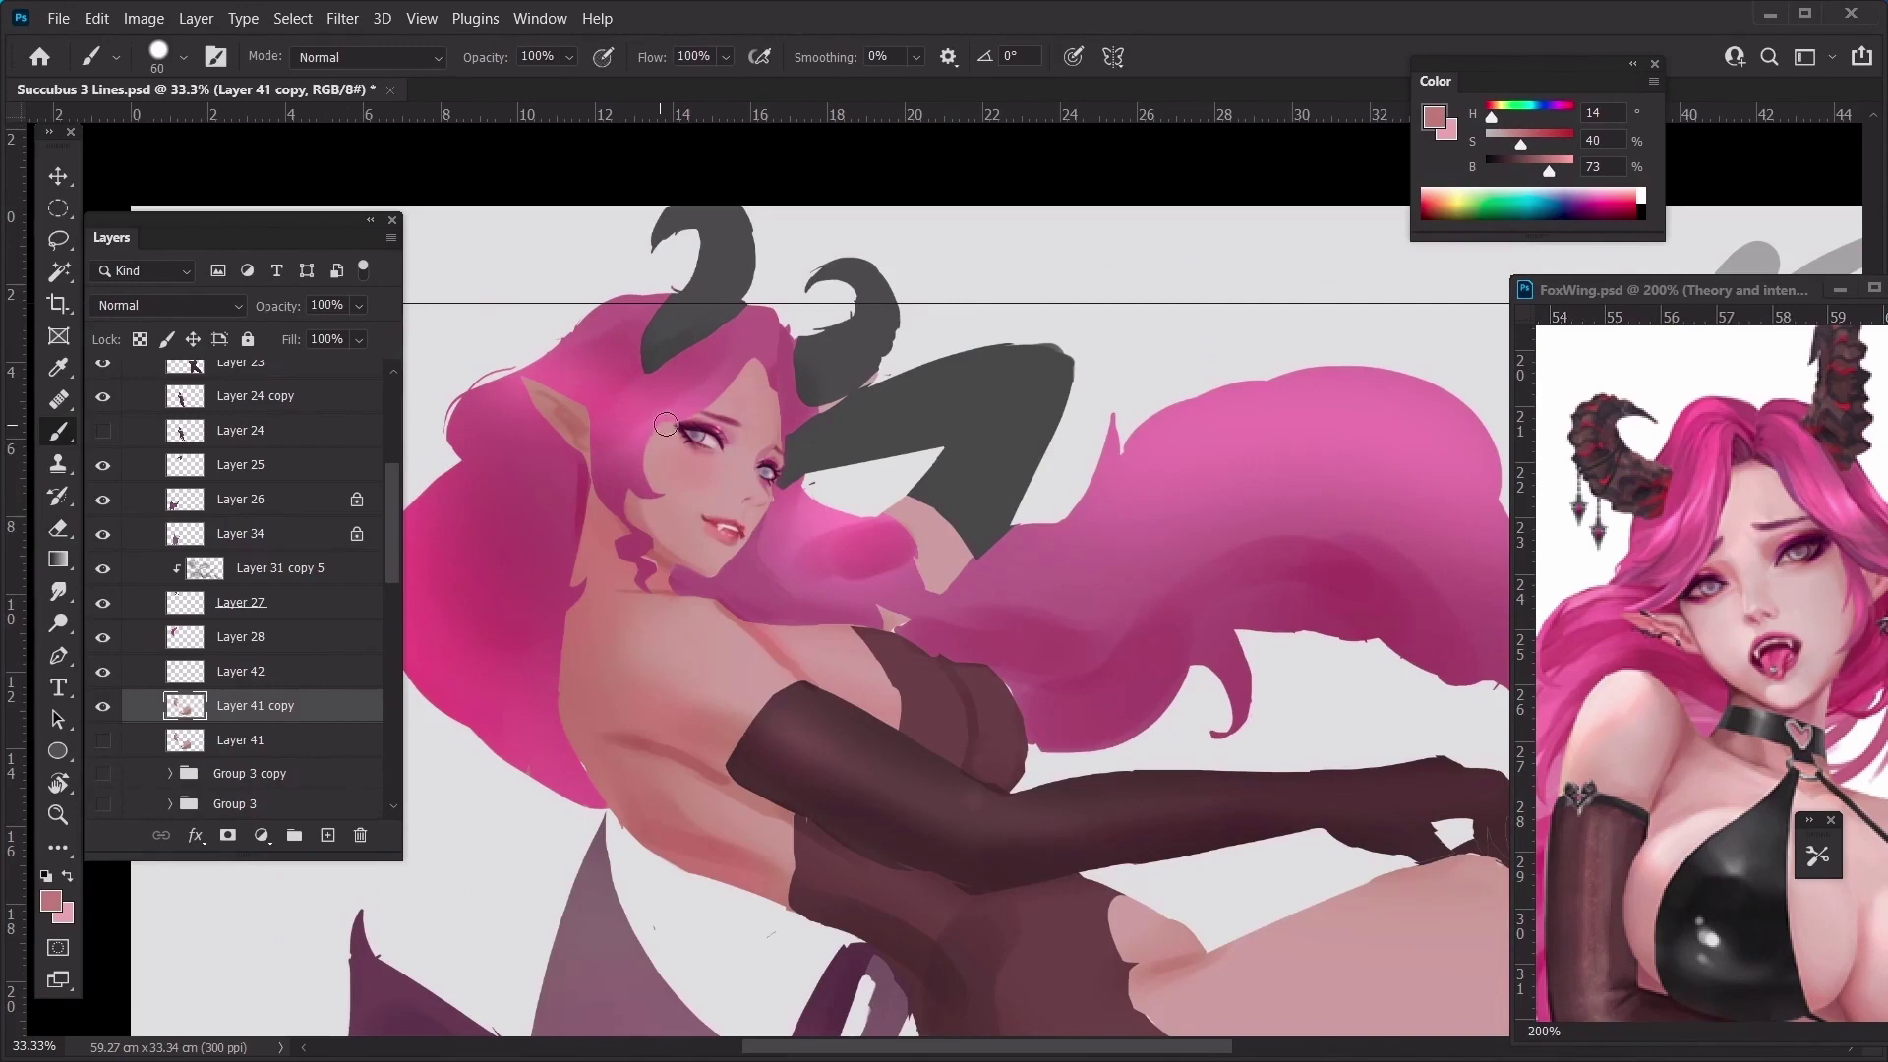
pyautogui.keyDown('alt'); pyautogui.click(639, 506); pyautogui.keyUp('alt')
pyautogui.keyDown('alt'); pyautogui.click(656, 520); pyautogui.keyUp('alt')
pyautogui.press(']')
pyautogui.press(']')
pyautogui.keyDown('alt'); pyautogui.click(639, 503); pyautogui.keyUp('alt')
pyautogui.hotkey('ctrl', '+')
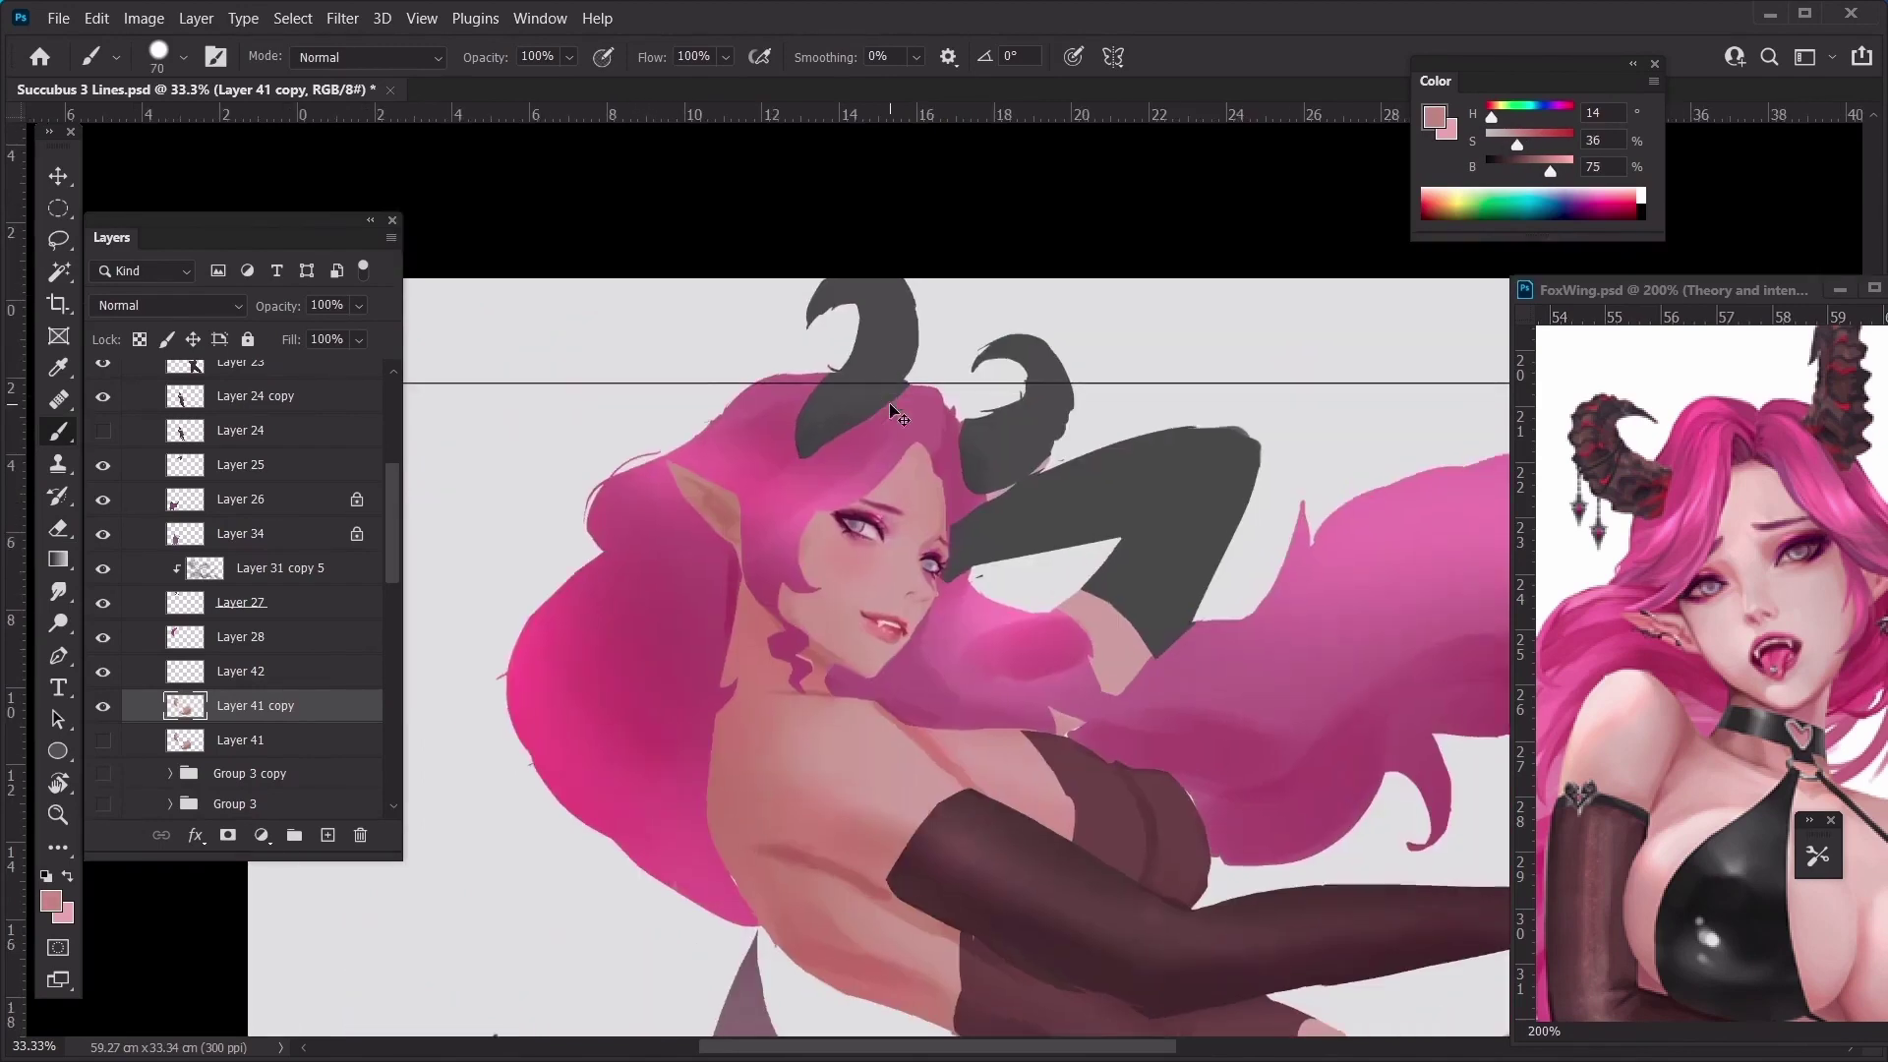
# Lasso the pointed ear, cut it to its own layer, and place that layer directly above Layer 28
pyautogui.press('l')
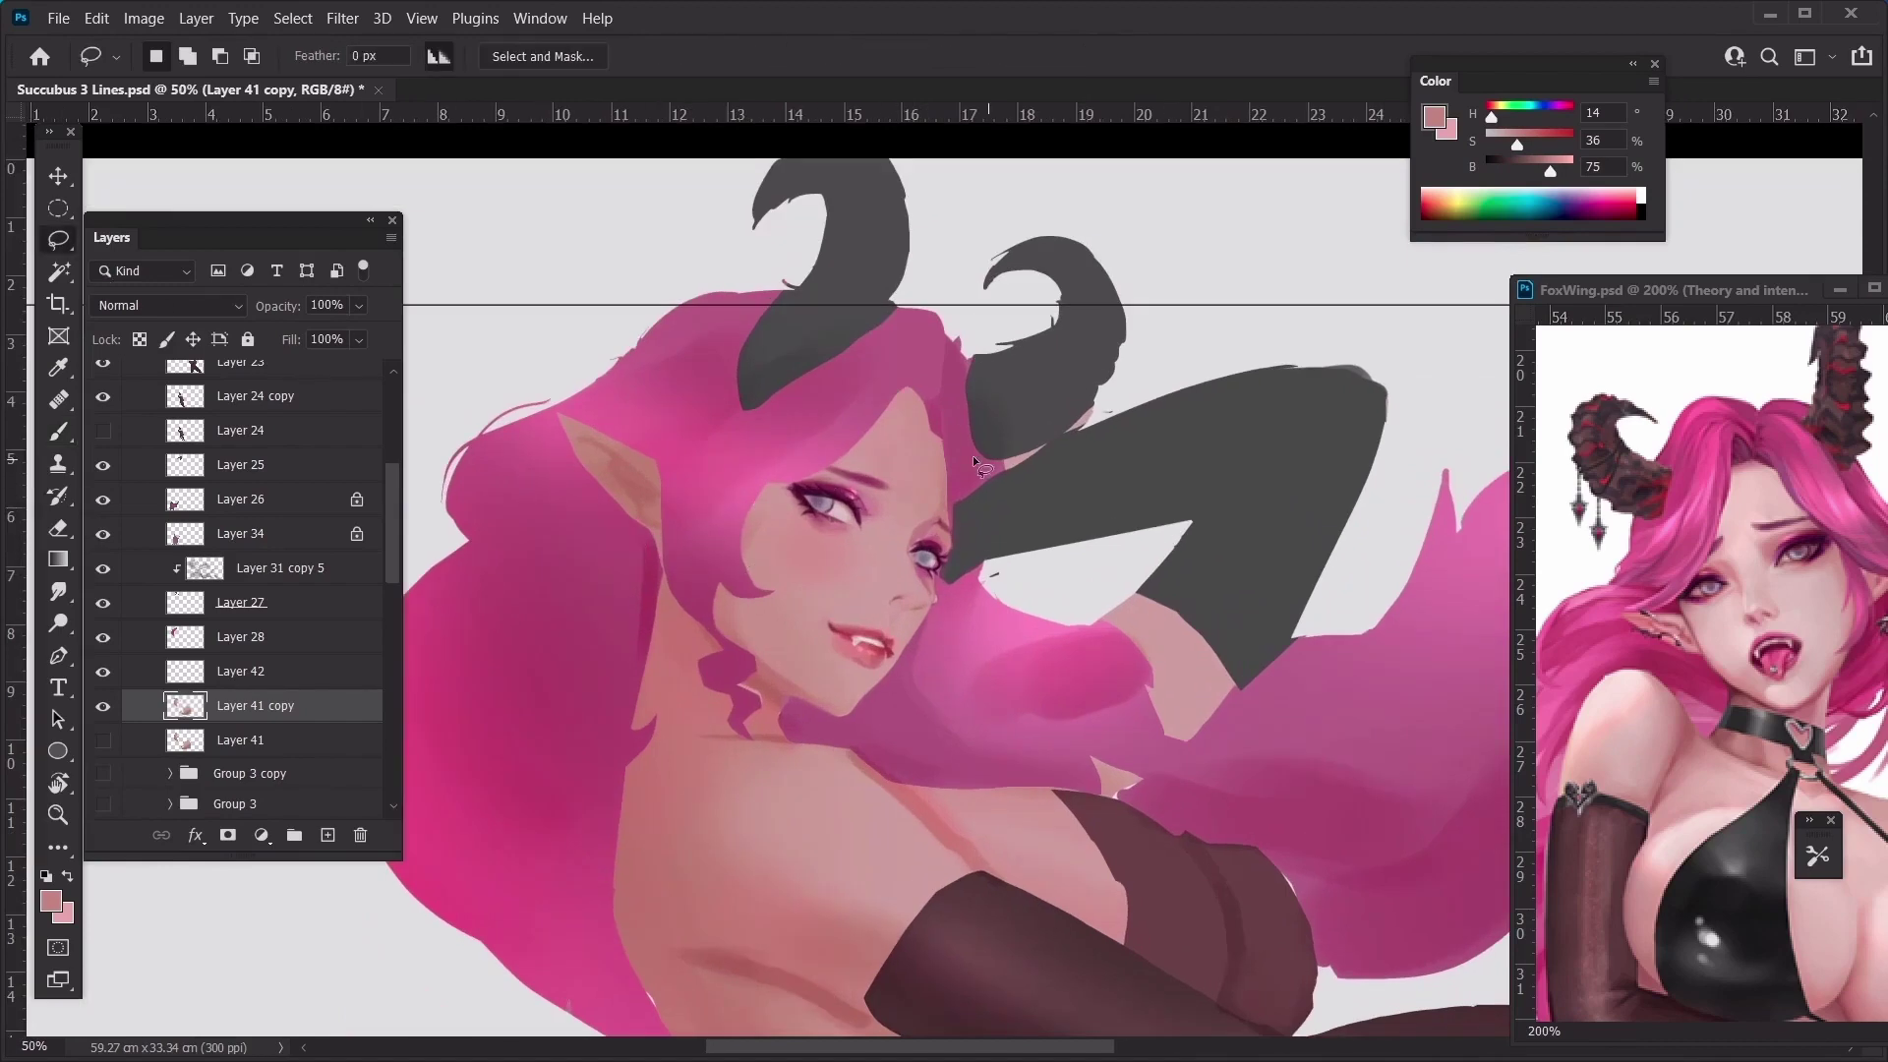
pyautogui.moveTo(685, 344); pyautogui.dragTo(653, 590)
pyautogui.hotkey('ctrl', 'd')
pyautogui.moveTo(708, 485)
pyautogui.mouseDown()
pyautogui.moveTo(586, 398)
pyautogui.moveTo(639, 501)
pyautogui.moveTo(692, 519)
pyautogui.mouseUp()
pyautogui.rightClick(657, 451)
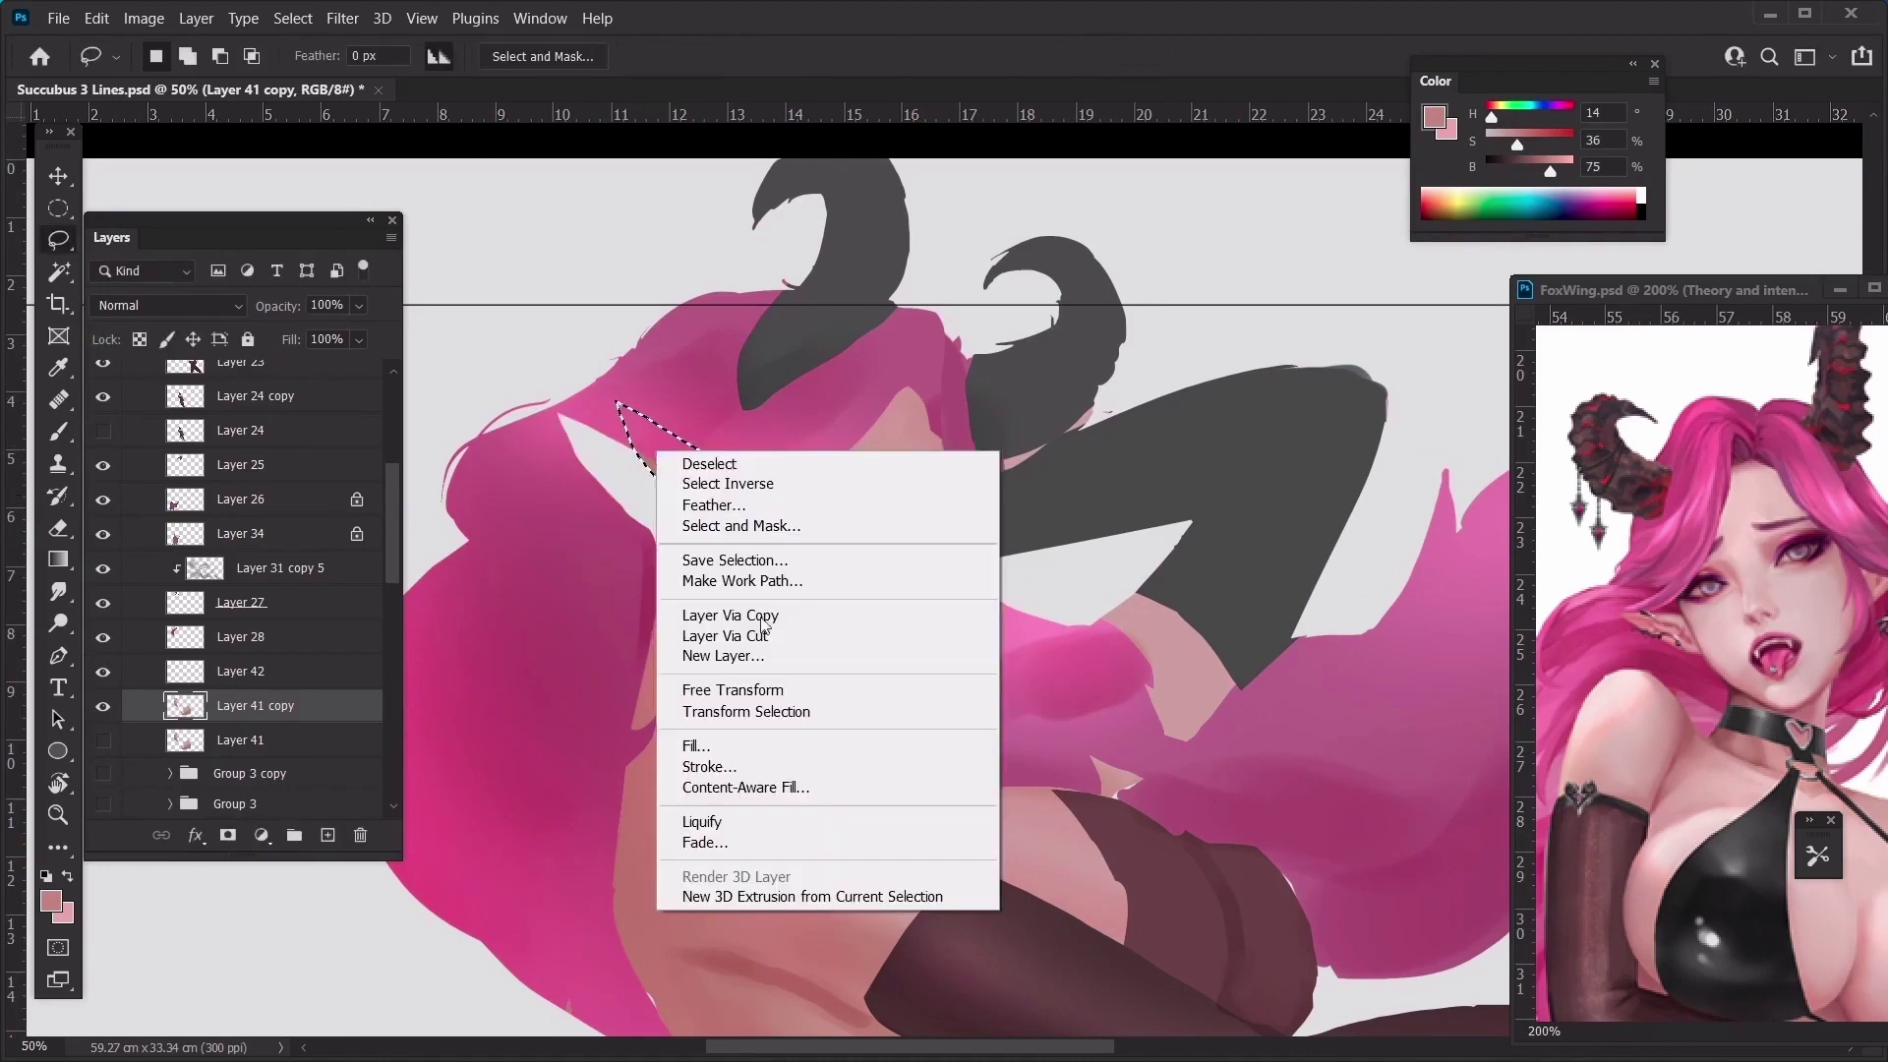
pyautogui.click(751, 639)
pyautogui.moveTo(241, 710); pyautogui.dragTo(241, 629)
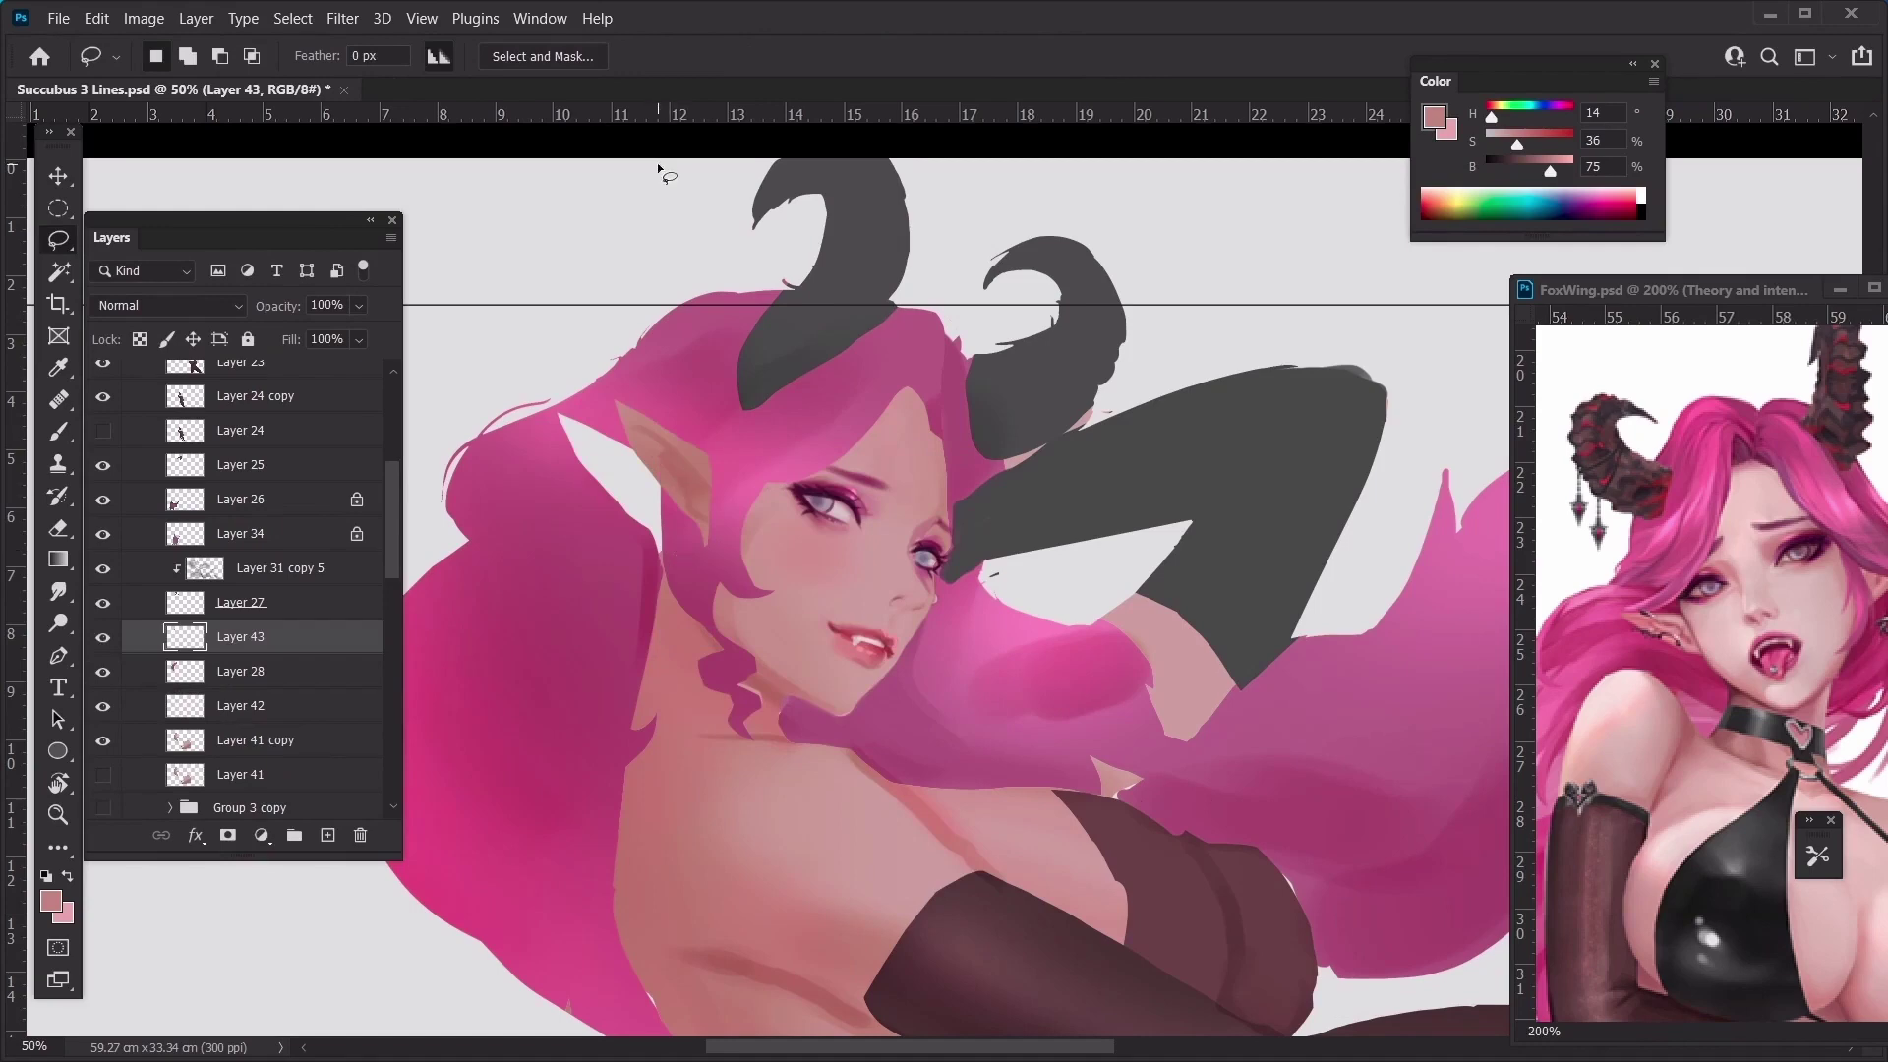
# Reposition and adjust the separated ear against the head with Free Transform
pyautogui.hotkey('ctrl', 't')
pyautogui.moveTo(691, 478)
pyautogui.mouseDown()
pyautogui.moveTo(649, 482)
pyautogui.moveTo(660, 468)
pyautogui.mouseUp()
pyautogui.moveTo(472, 355)
pyautogui.mouseDown()
pyautogui.moveTo(484, 339)
pyautogui.moveTo(477, 353)
pyautogui.mouseUp()
pyautogui.press('Return')
# Fill the gap behind the ear on Layer 28 with sampled hair pinks (H 340, S 58, B 67 and H 337, S 48, B 80)
pyautogui.keyDown('ctrl'); pyautogui.click(535, 591); pyautogui.keyUp('ctrl')
pyautogui.press('b')
pyautogui.keyDown('alt'); pyautogui.click(639, 561); pyautogui.keyUp('alt')
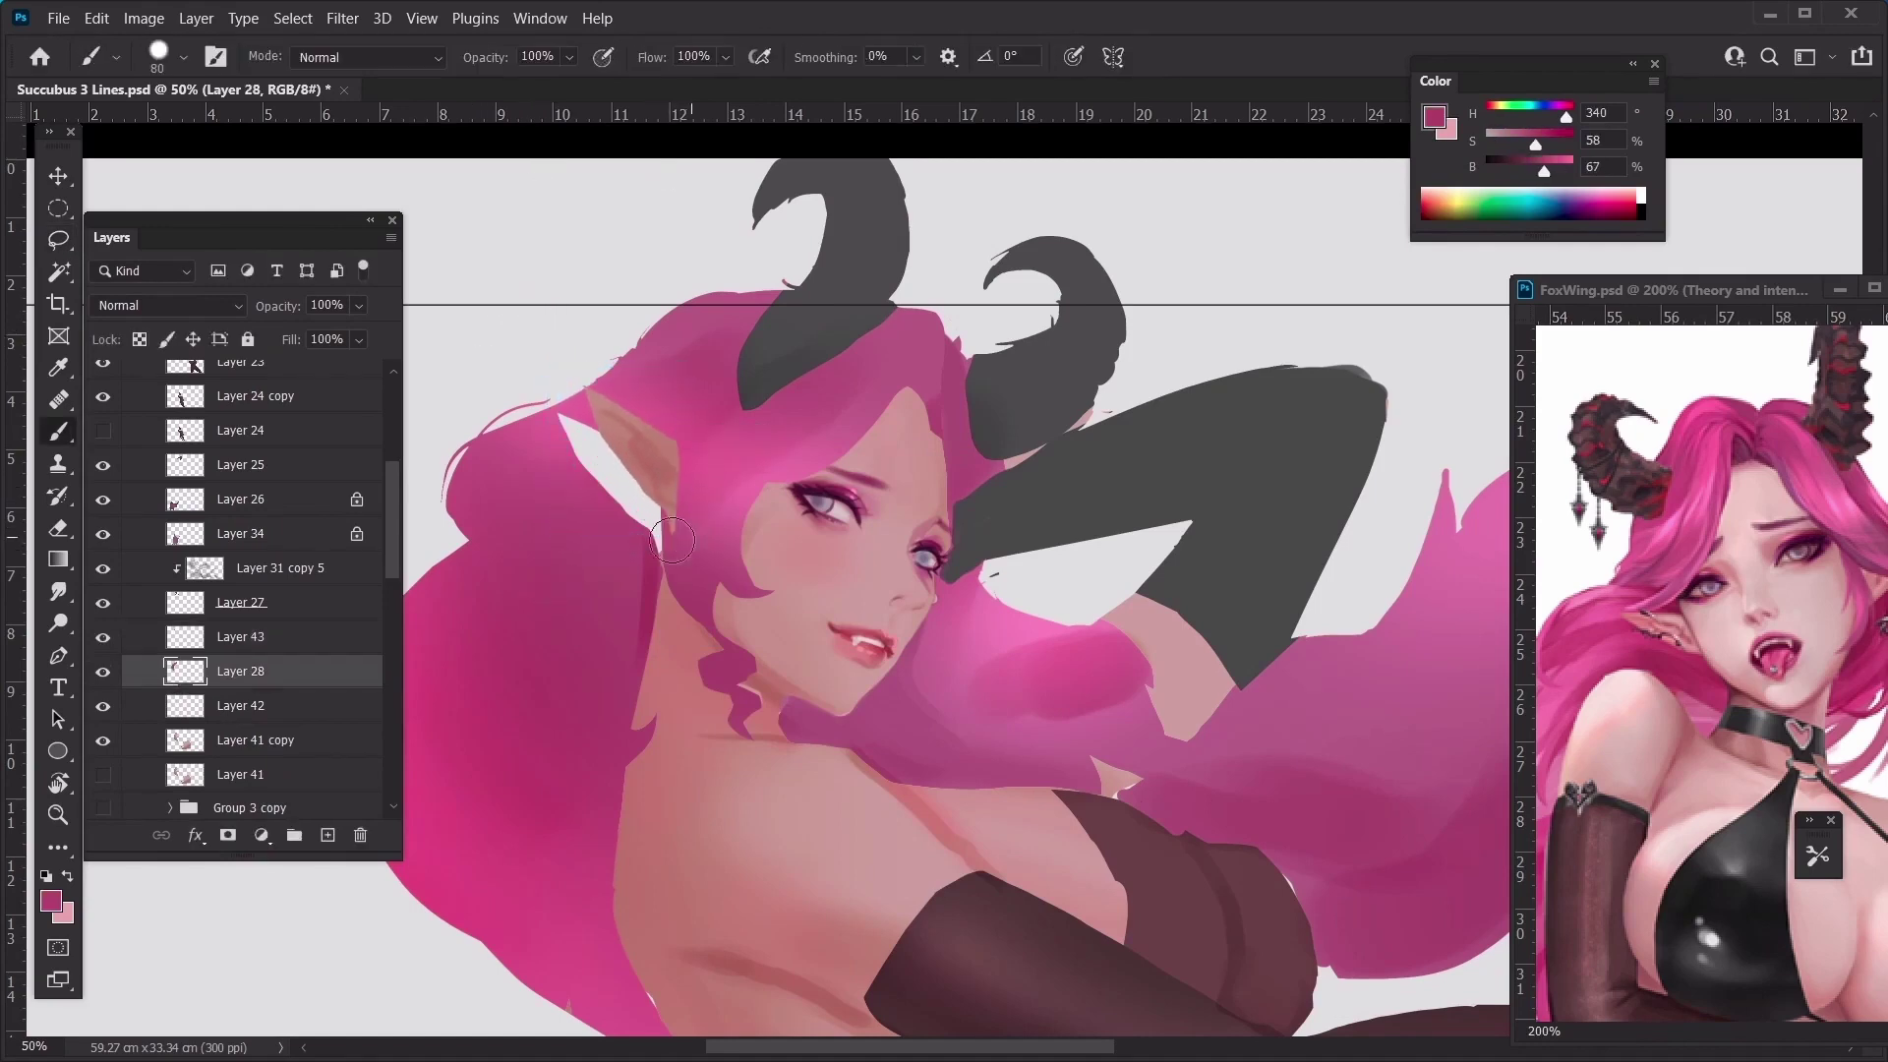
pyautogui.moveTo(672, 541)
pyautogui.mouseDown()
pyautogui.moveTo(669, 478)
pyautogui.moveTo(636, 563)
pyautogui.moveTo(671, 462)
pyautogui.moveTo(627, 500)
pyautogui.mouseUp()
pyautogui.press(']')
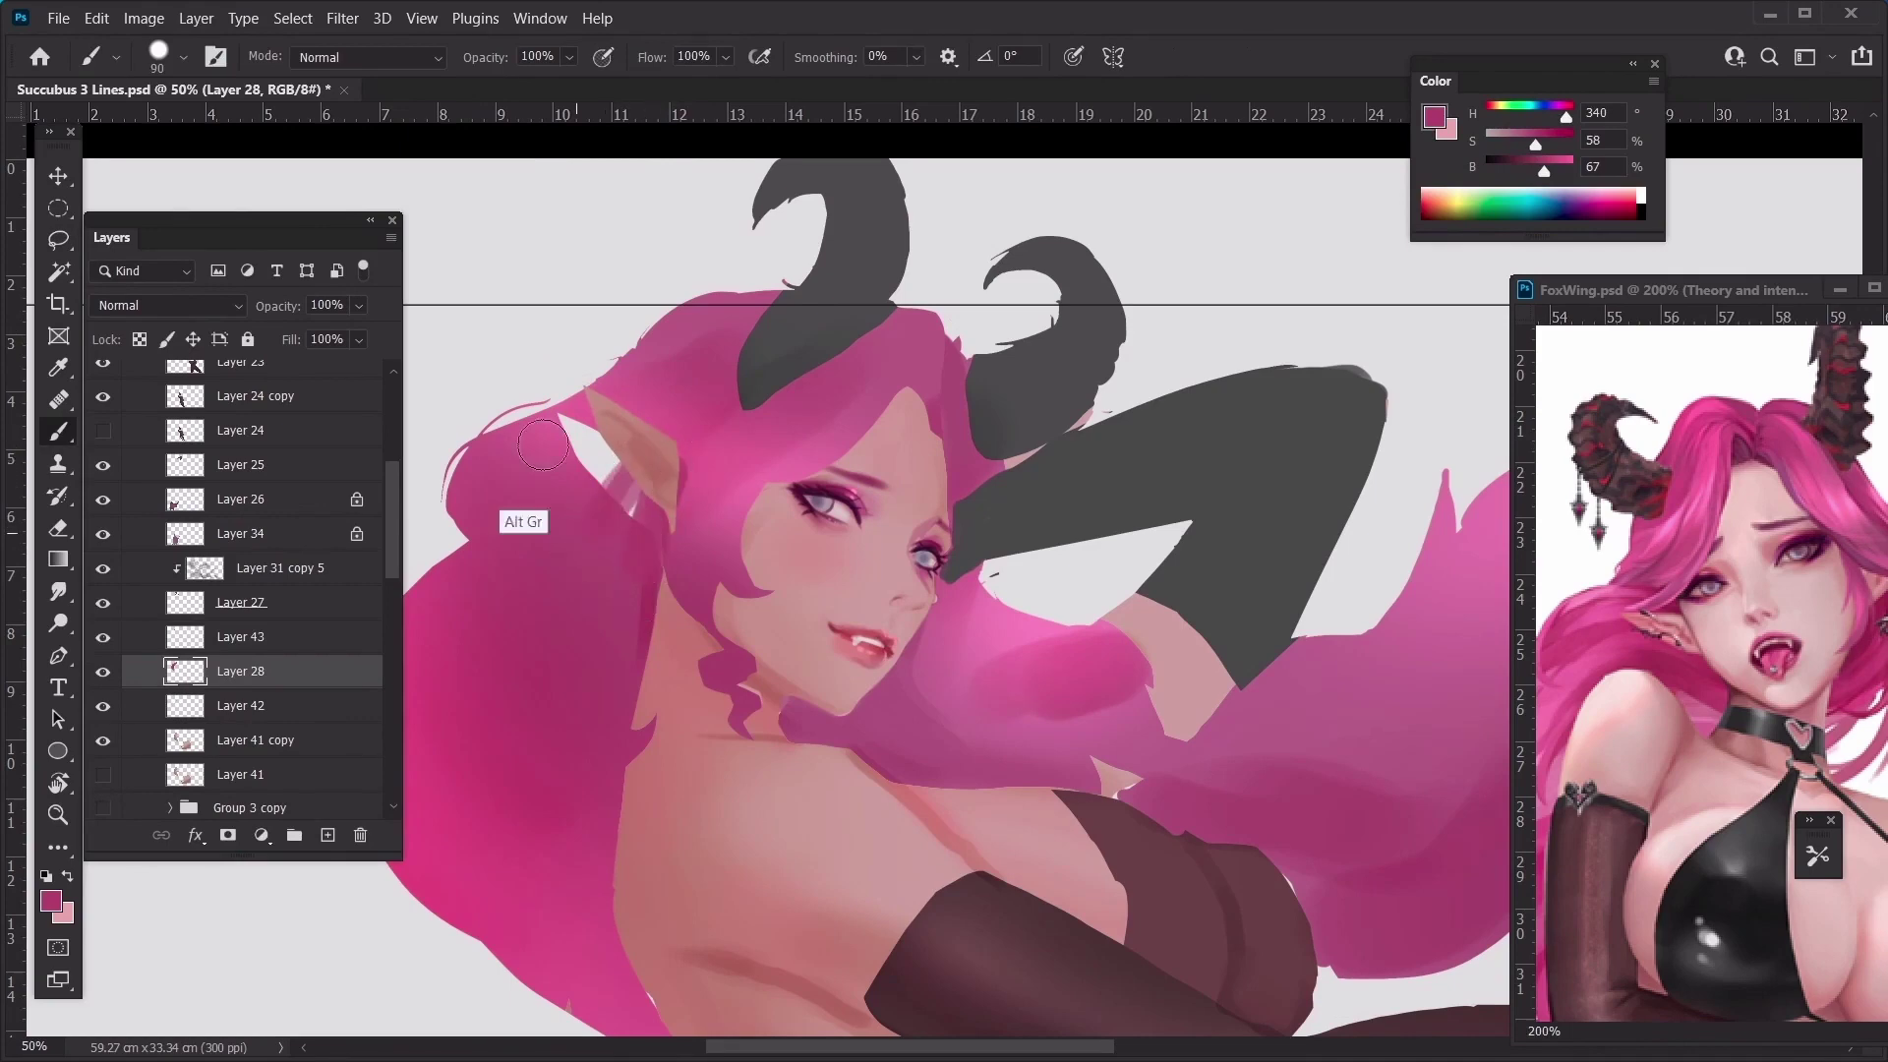
pyautogui.press(']')
pyautogui.press(']')
pyautogui.moveTo(567, 431); pyautogui.dragTo(607, 460)
pyautogui.keyDown('alt'); pyautogui.click(625, 393); pyautogui.keyUp('alt')
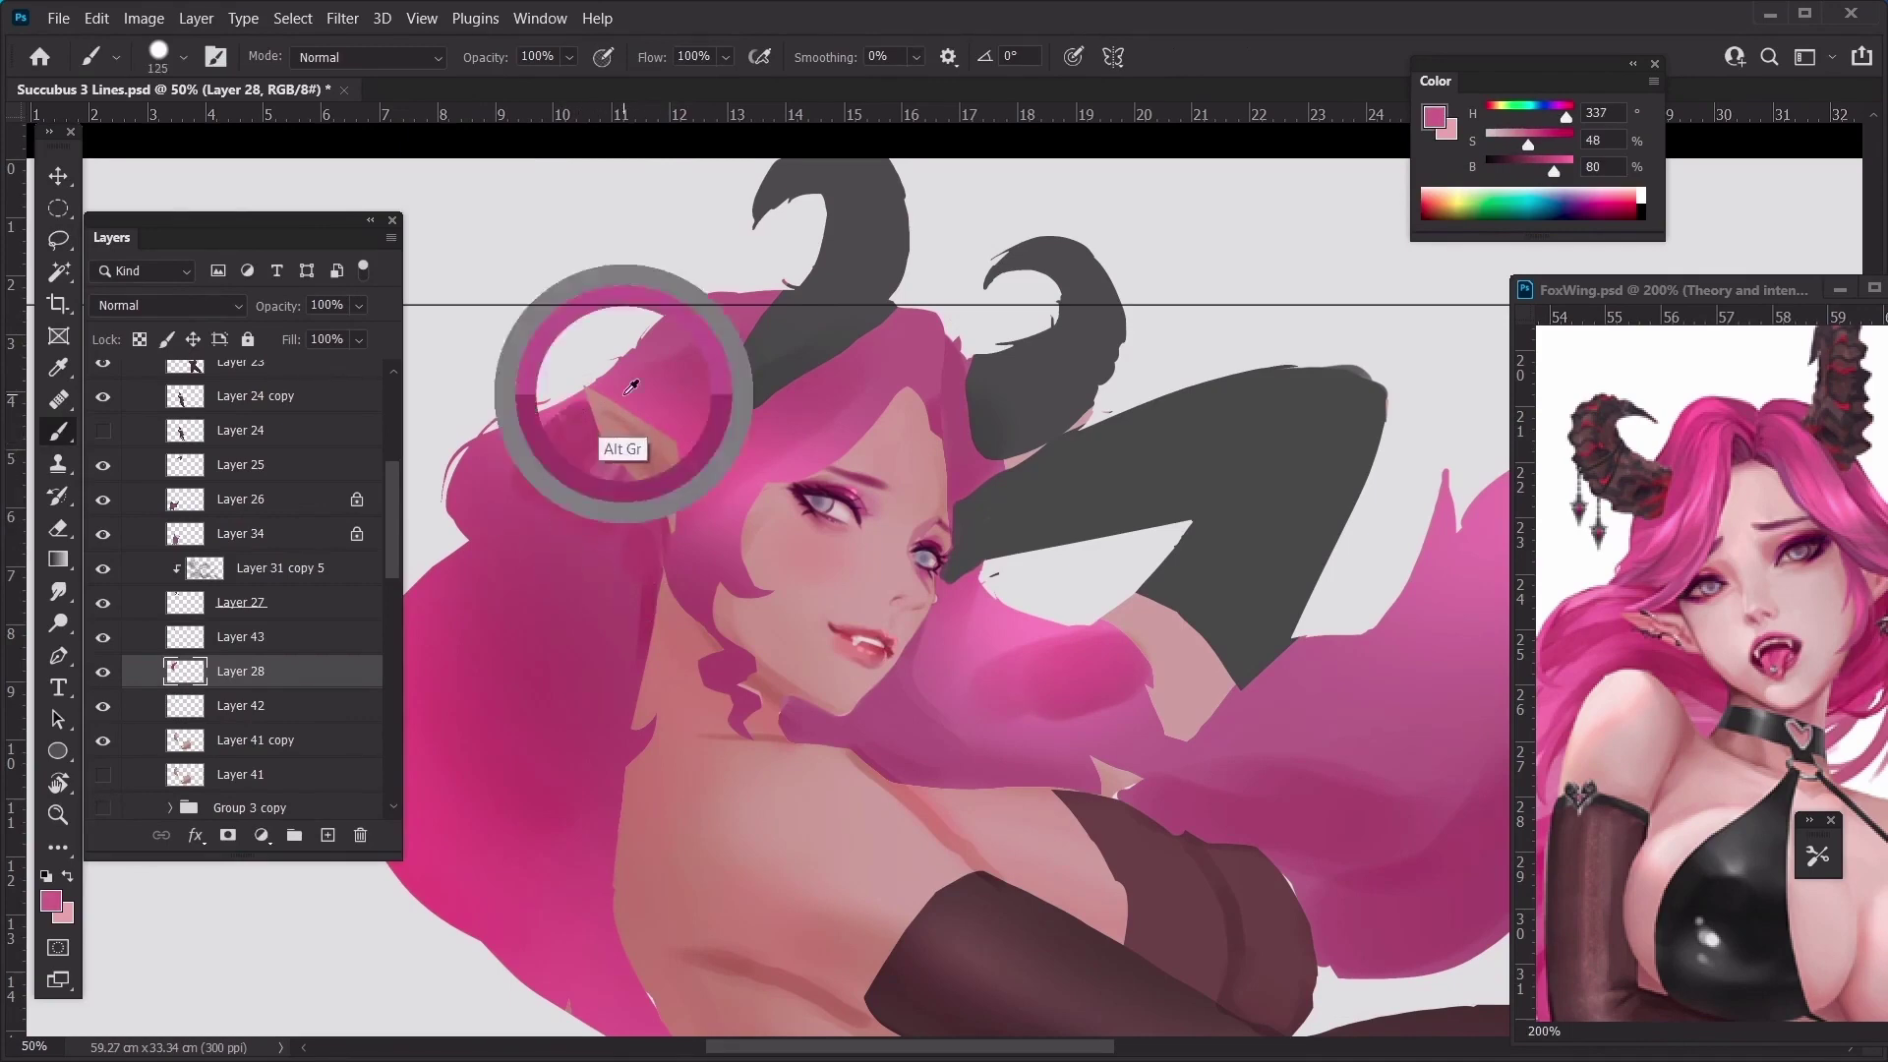
pyautogui.moveTo(535, 521); pyautogui.dragTo(602, 474)
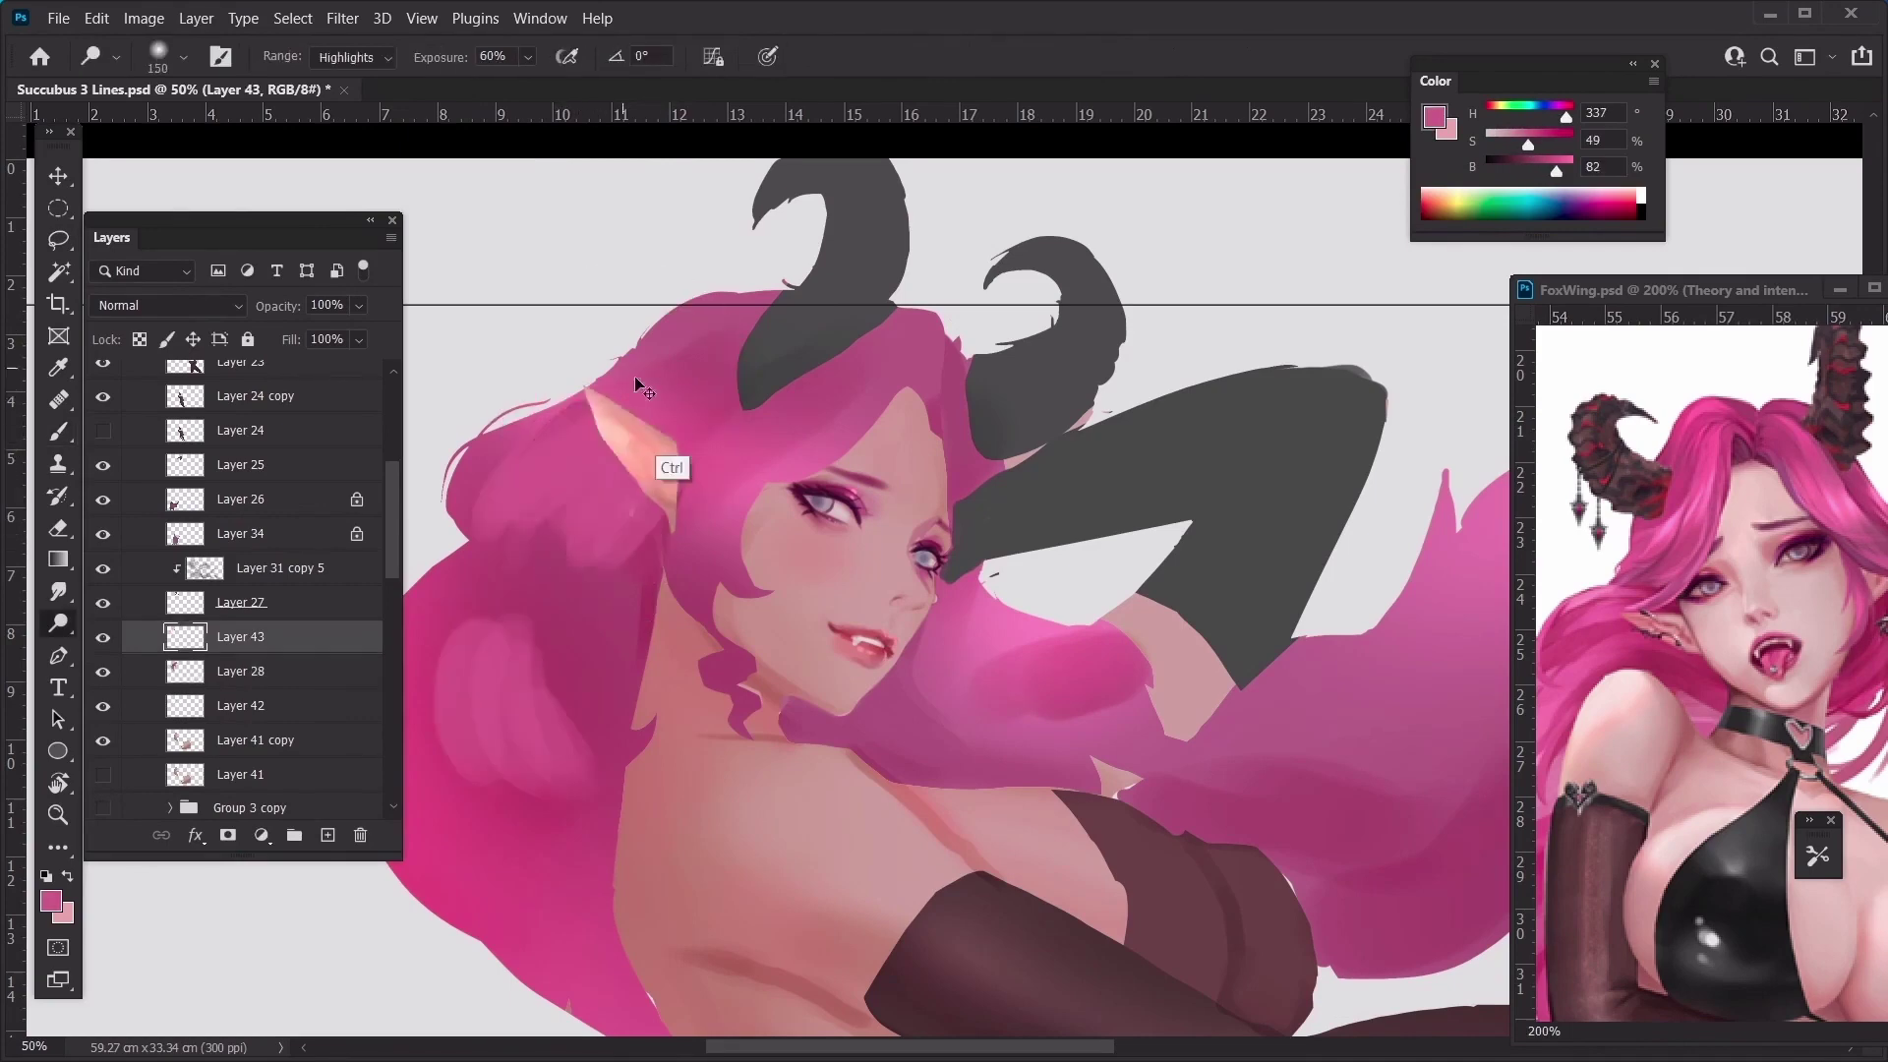
# Undo the last Dodge stroke on the ear and enlarge the Dodge brush to 200 px
pyautogui.hotkey('ctrl', 'z')
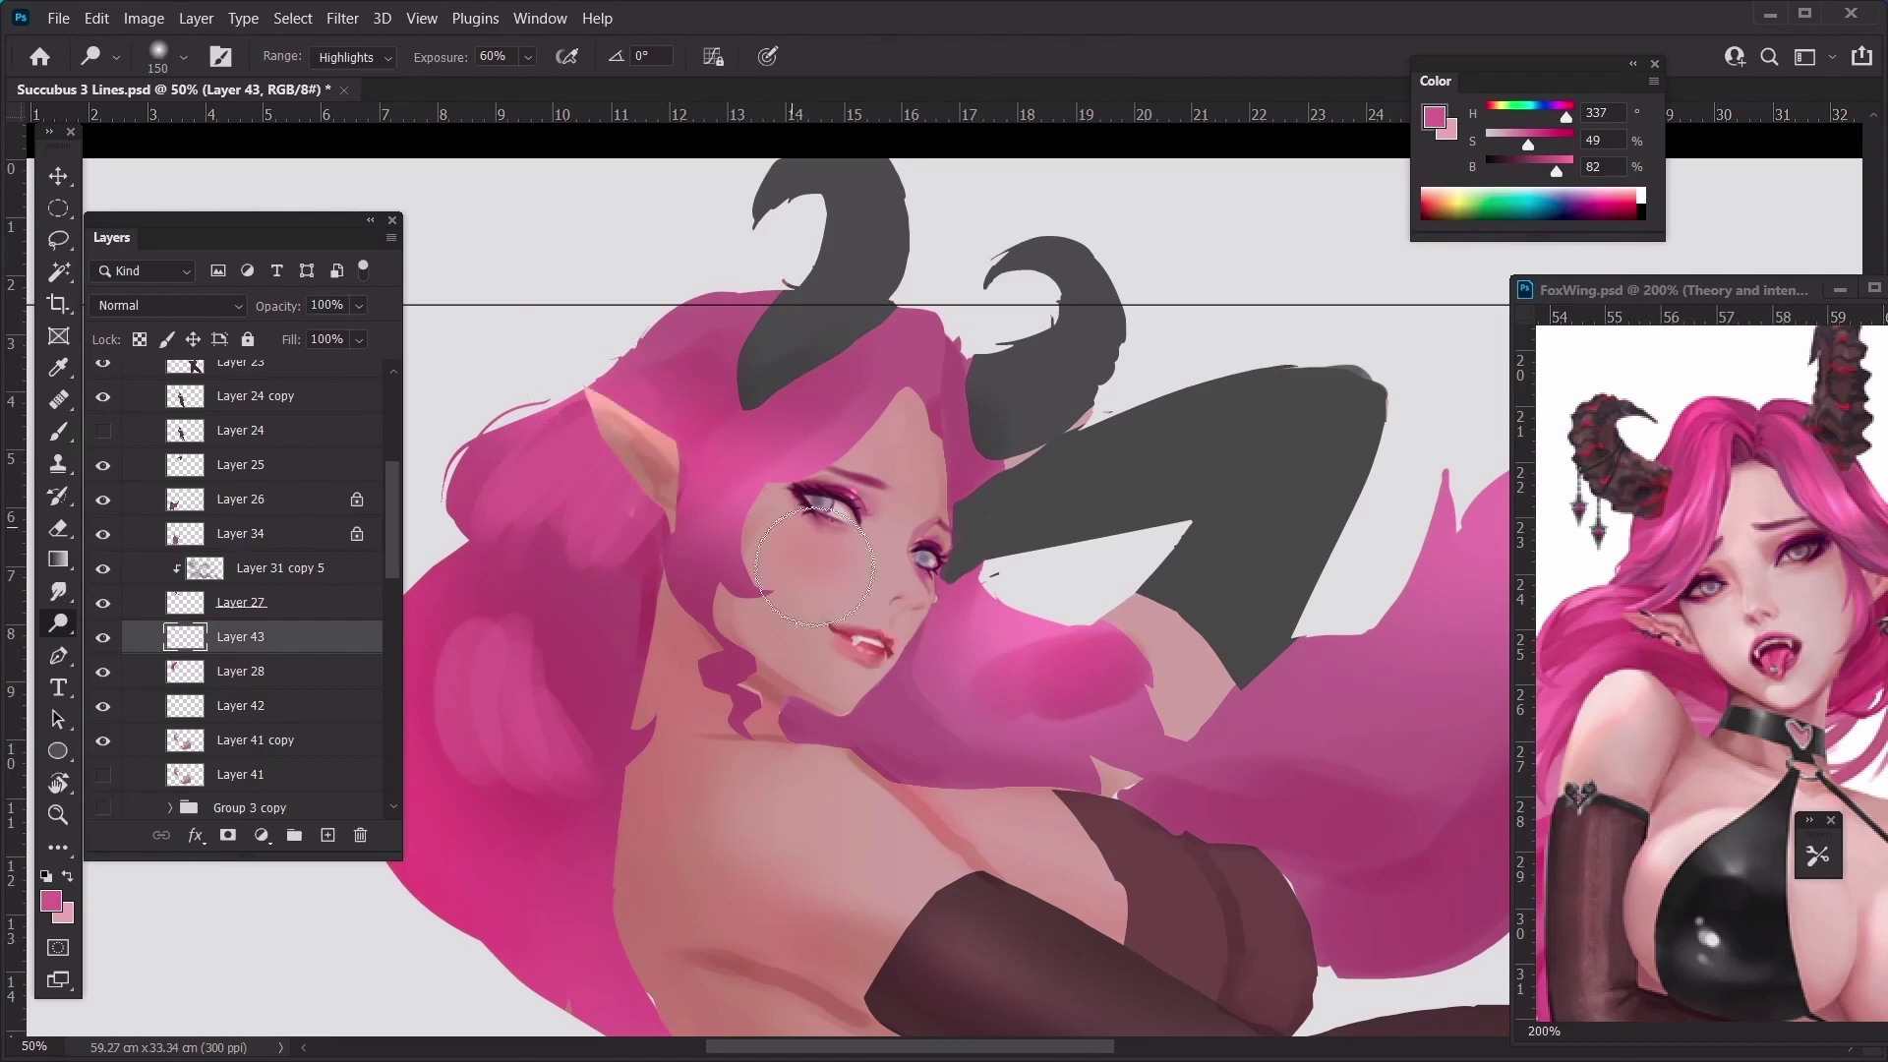
pyautogui.press(']')
pyautogui.press(']')
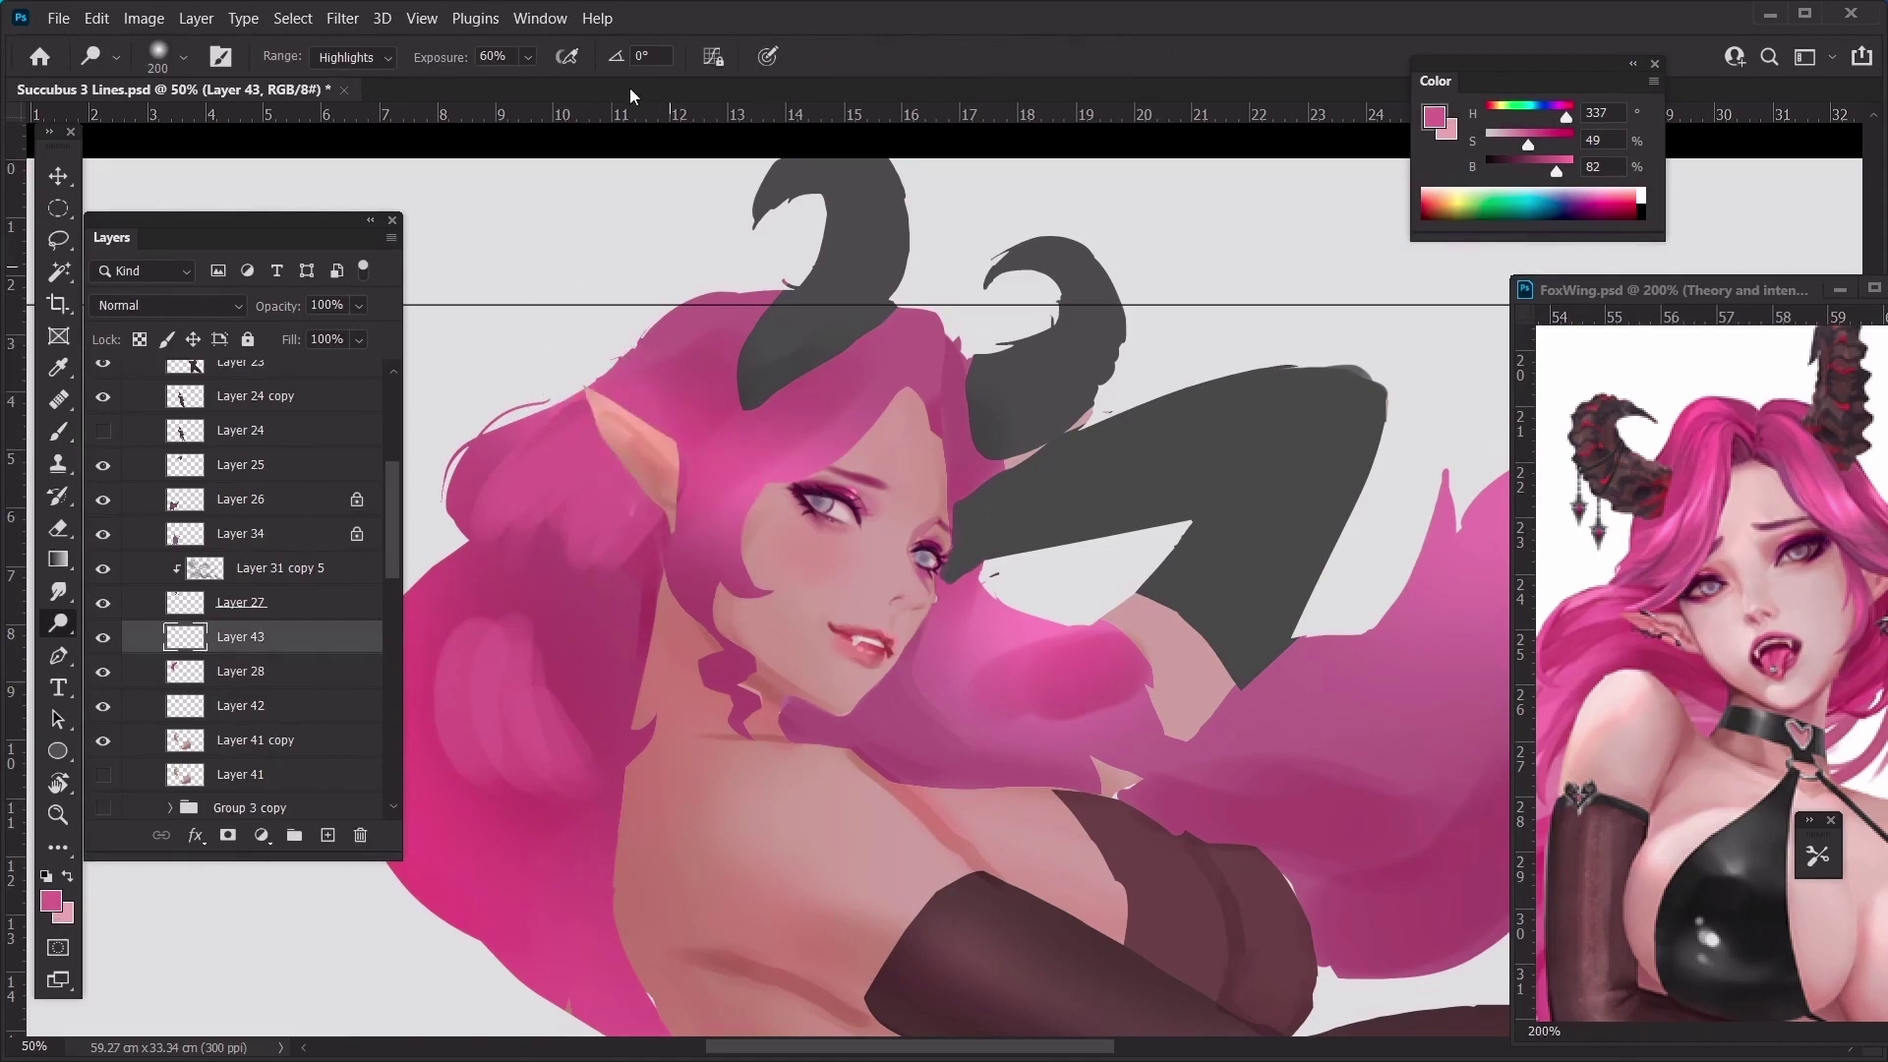
# Check the reference's hair and horn, and extend the crown's outline on Layer 28 using an inverted lasso selection and pink H 334, S 46, B 70
pyautogui.hotkey('ctrl', '-')
pyautogui.hotkey('ctrl', '-')
pyautogui.hotkey('ctrl', '-')
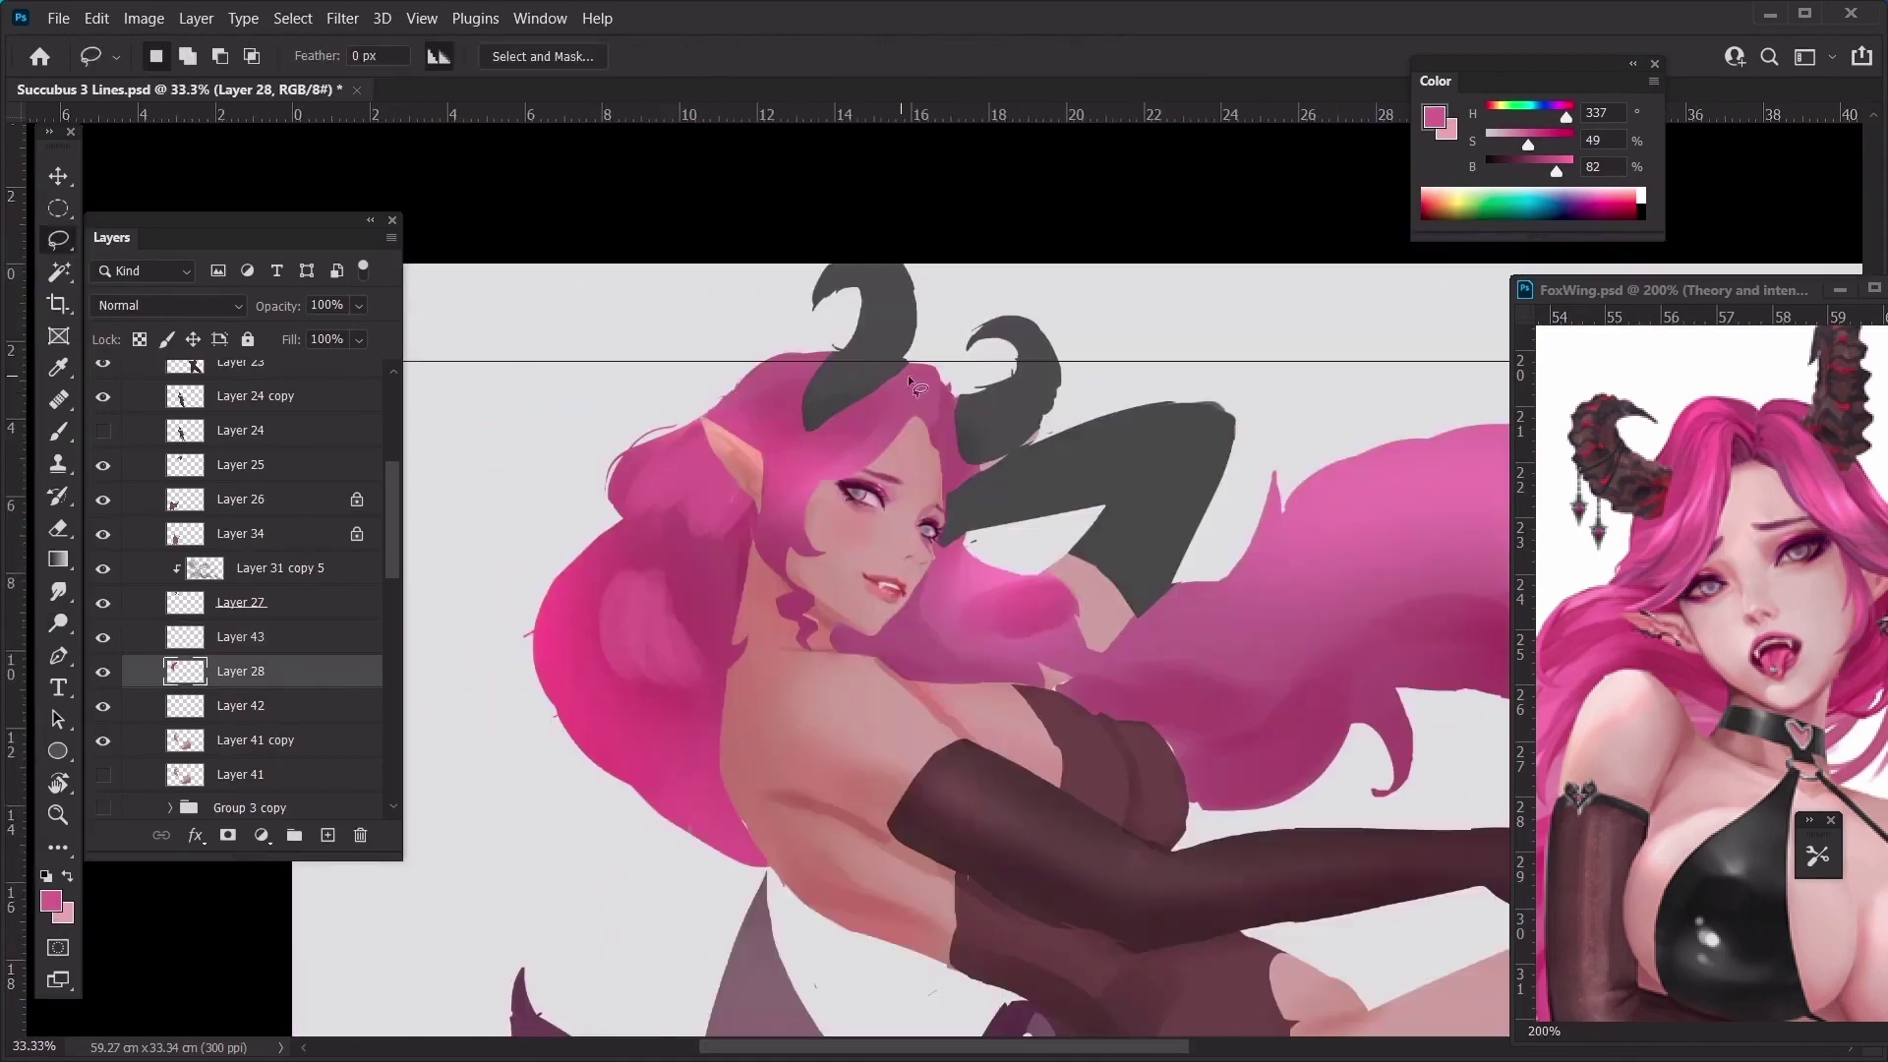
pyautogui.click(1770, 564)
pyautogui.moveTo(1769, 565); pyautogui.dragTo(1553, 569)
pyautogui.moveTo(1868, 574); pyautogui.dragTo(1747, 577)
pyautogui.moveTo(1747, 577); pyautogui.dragTo(1762, 562)
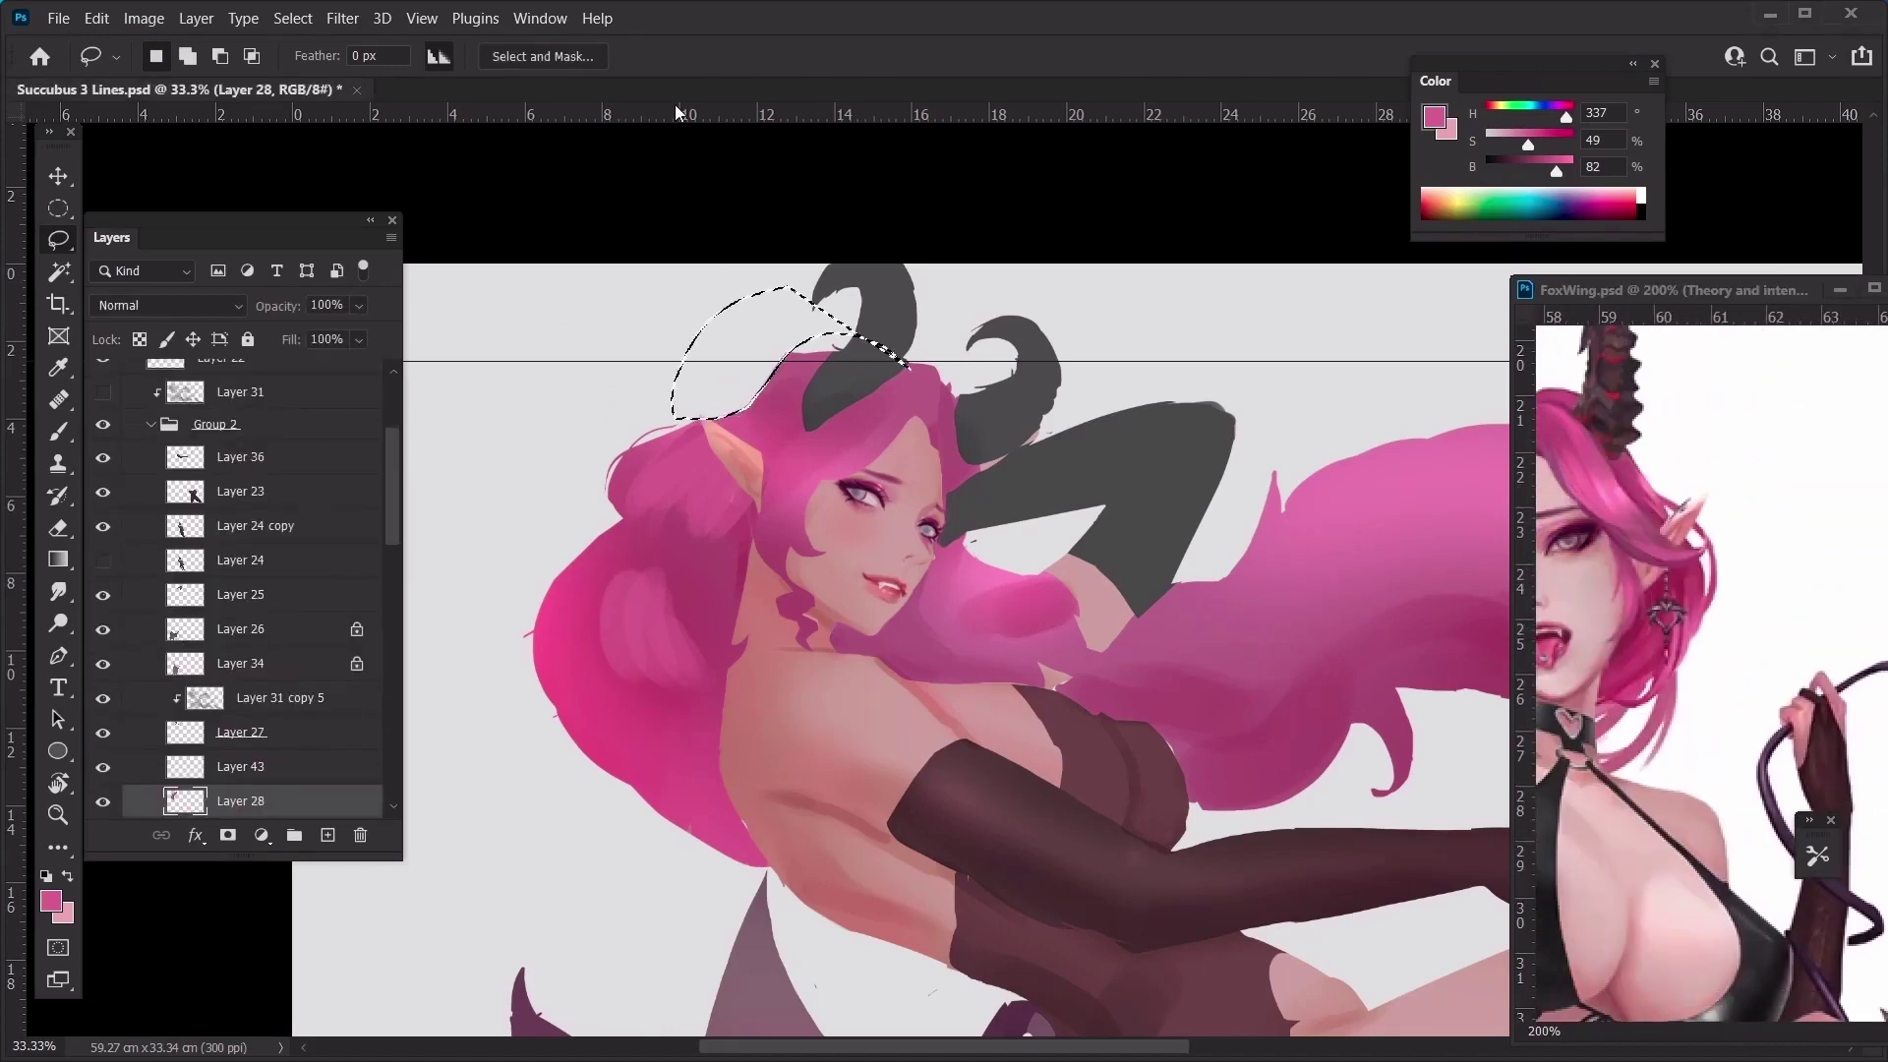
pyautogui.hotkey('ctrl', 'shift', 'i')
pyautogui.press('b')
pyautogui.keyDown('alt'); pyautogui.click(781, 354); pyautogui.keyUp('alt')
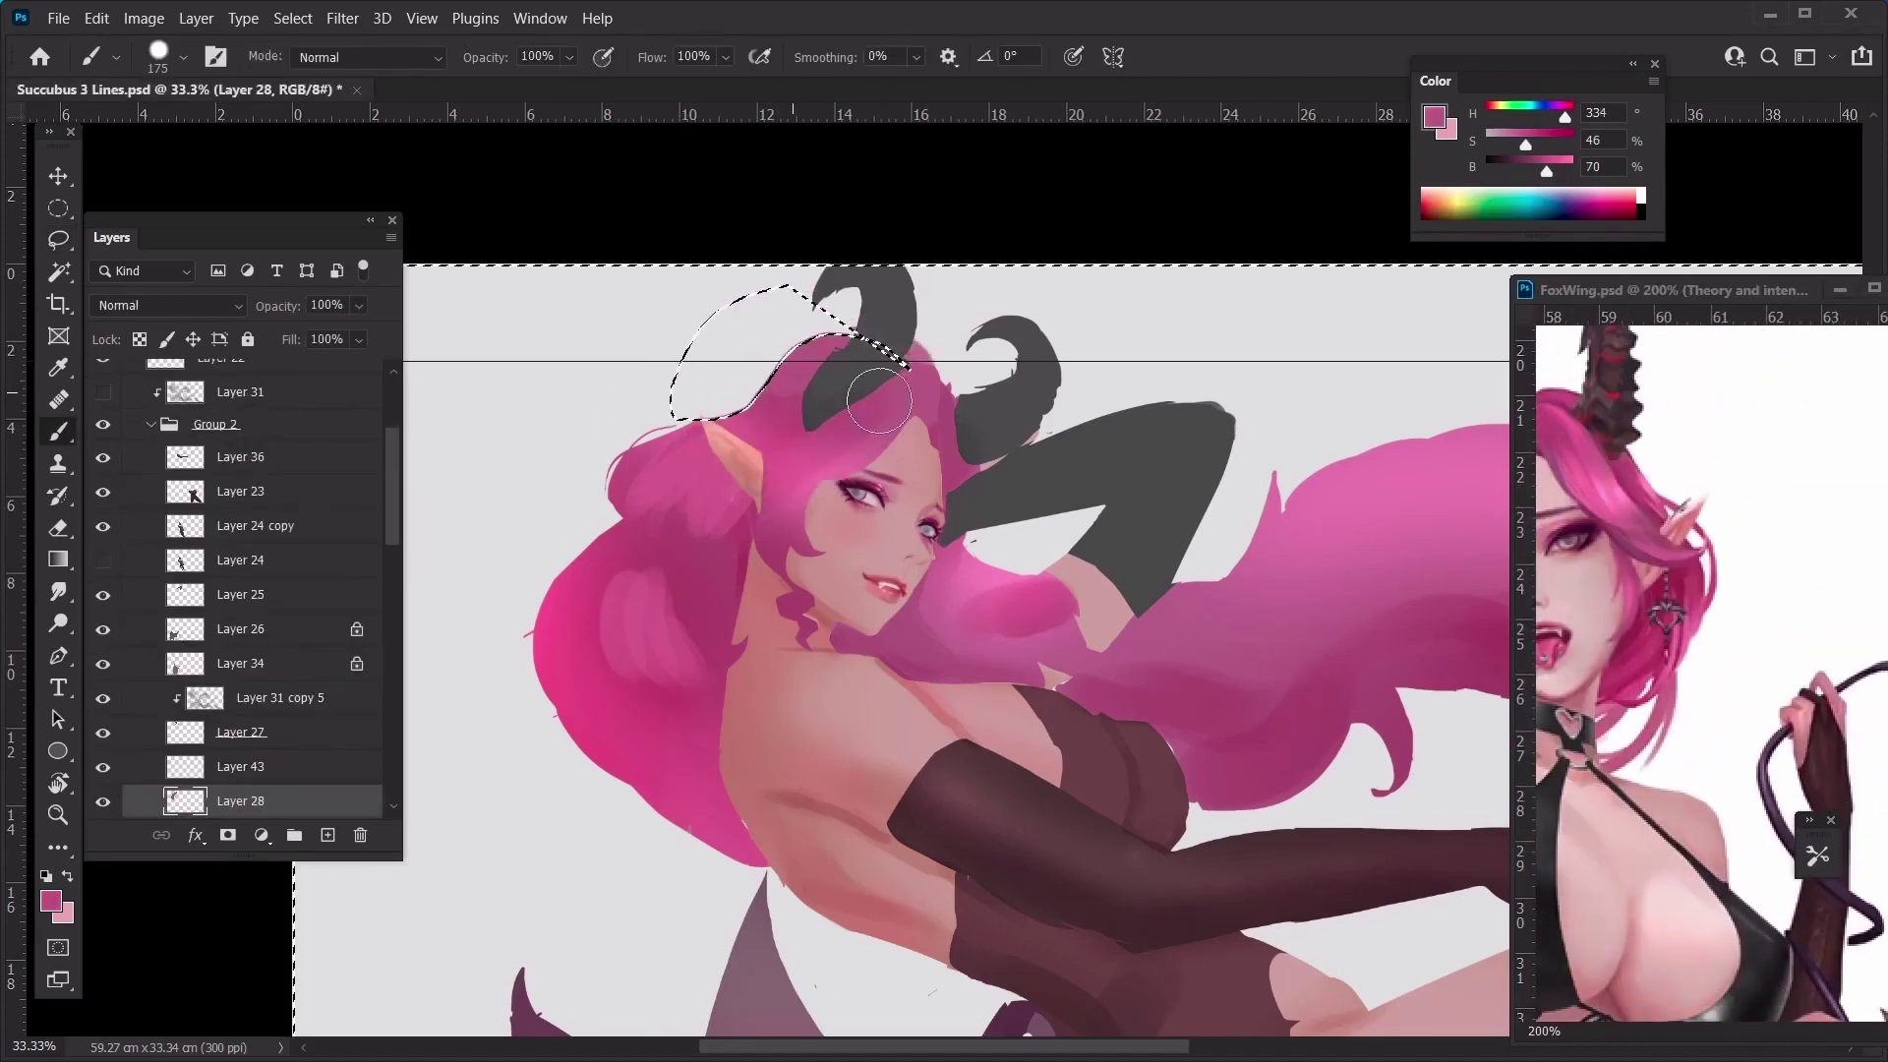
pyautogui.hotkey('ctrl', 'd')
# Refine the crown hair between the ear and near horn within a lassoed area, using sampled pink (H 338, S 52, B 74)
pyautogui.press('l')
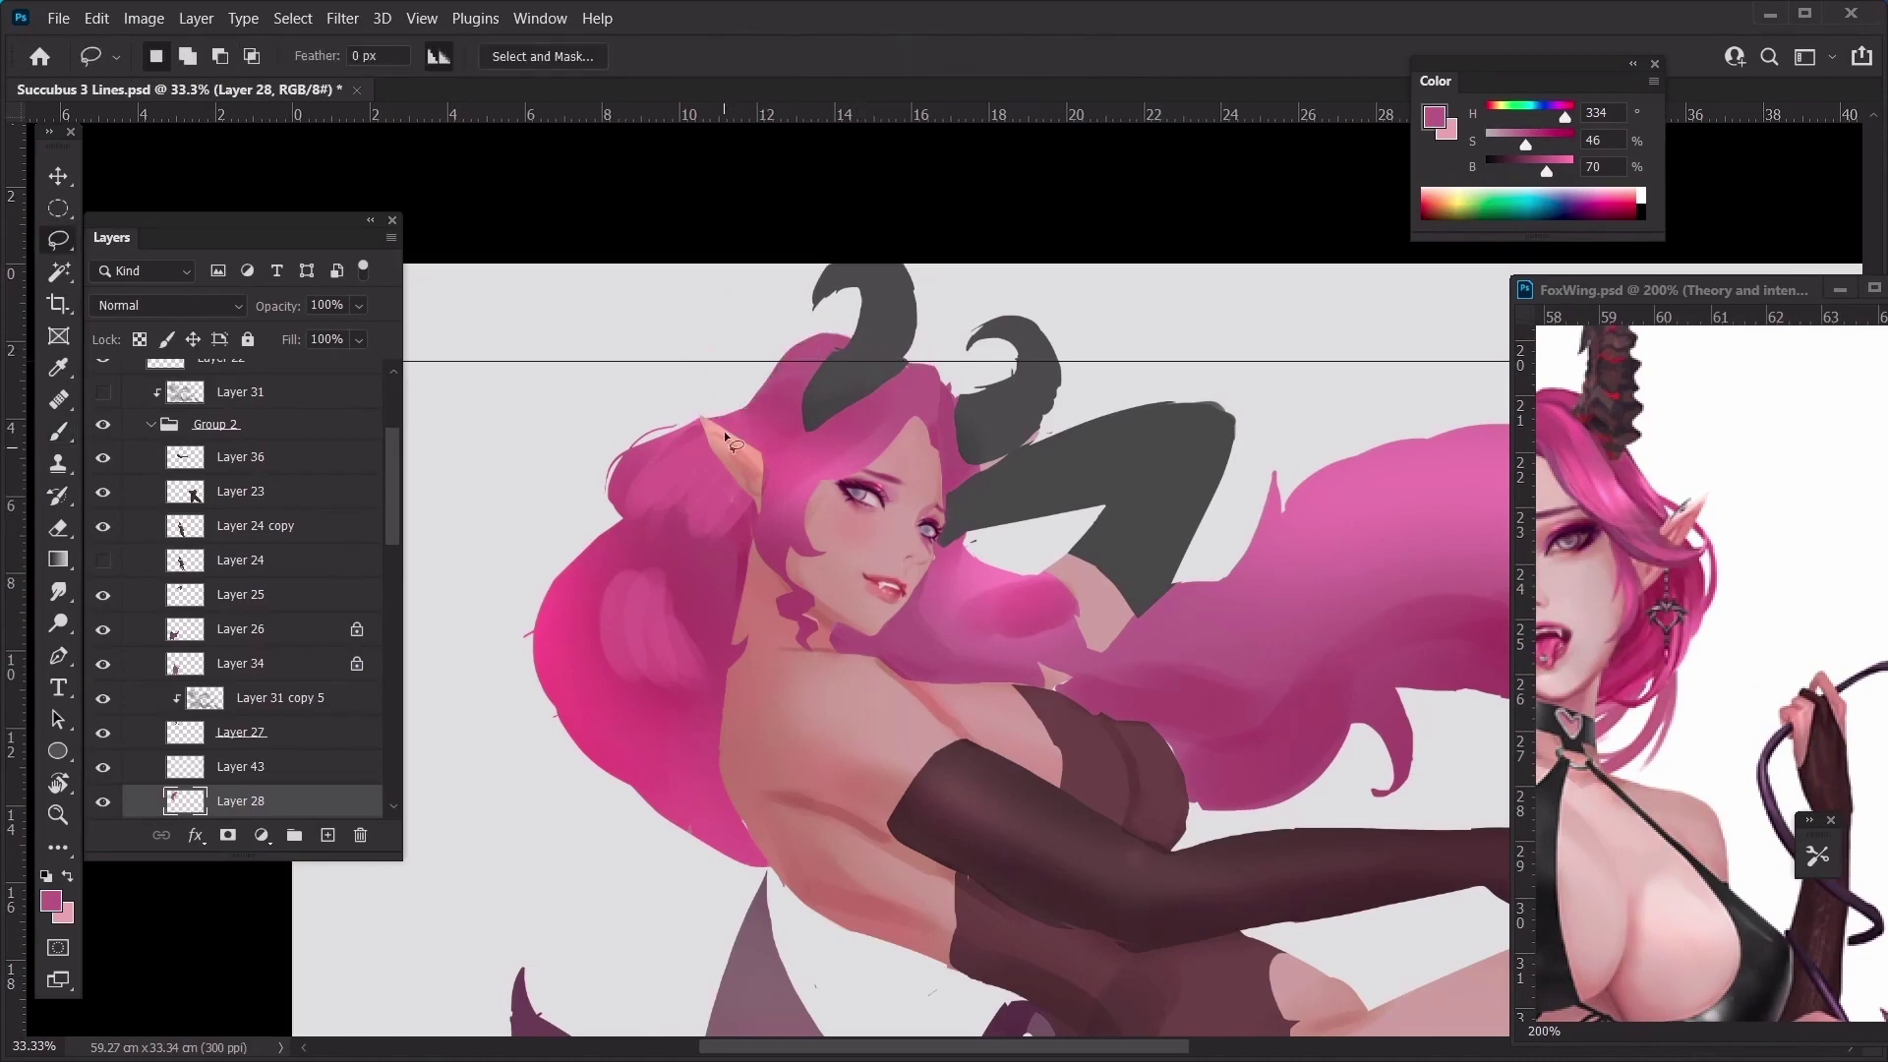
pyautogui.moveTo(811, 342)
pyautogui.mouseDown()
pyautogui.moveTo(715, 429)
pyautogui.moveTo(833, 402)
pyautogui.mouseUp()
pyautogui.press('b')
pyautogui.keyDown('alt'); pyautogui.click(738, 401); pyautogui.keyUp('alt')
pyautogui.hotkey('ctrl', 'd')
pyautogui.scroll(-3, 937, 251)
pyautogui.scroll(2, 939, 256)
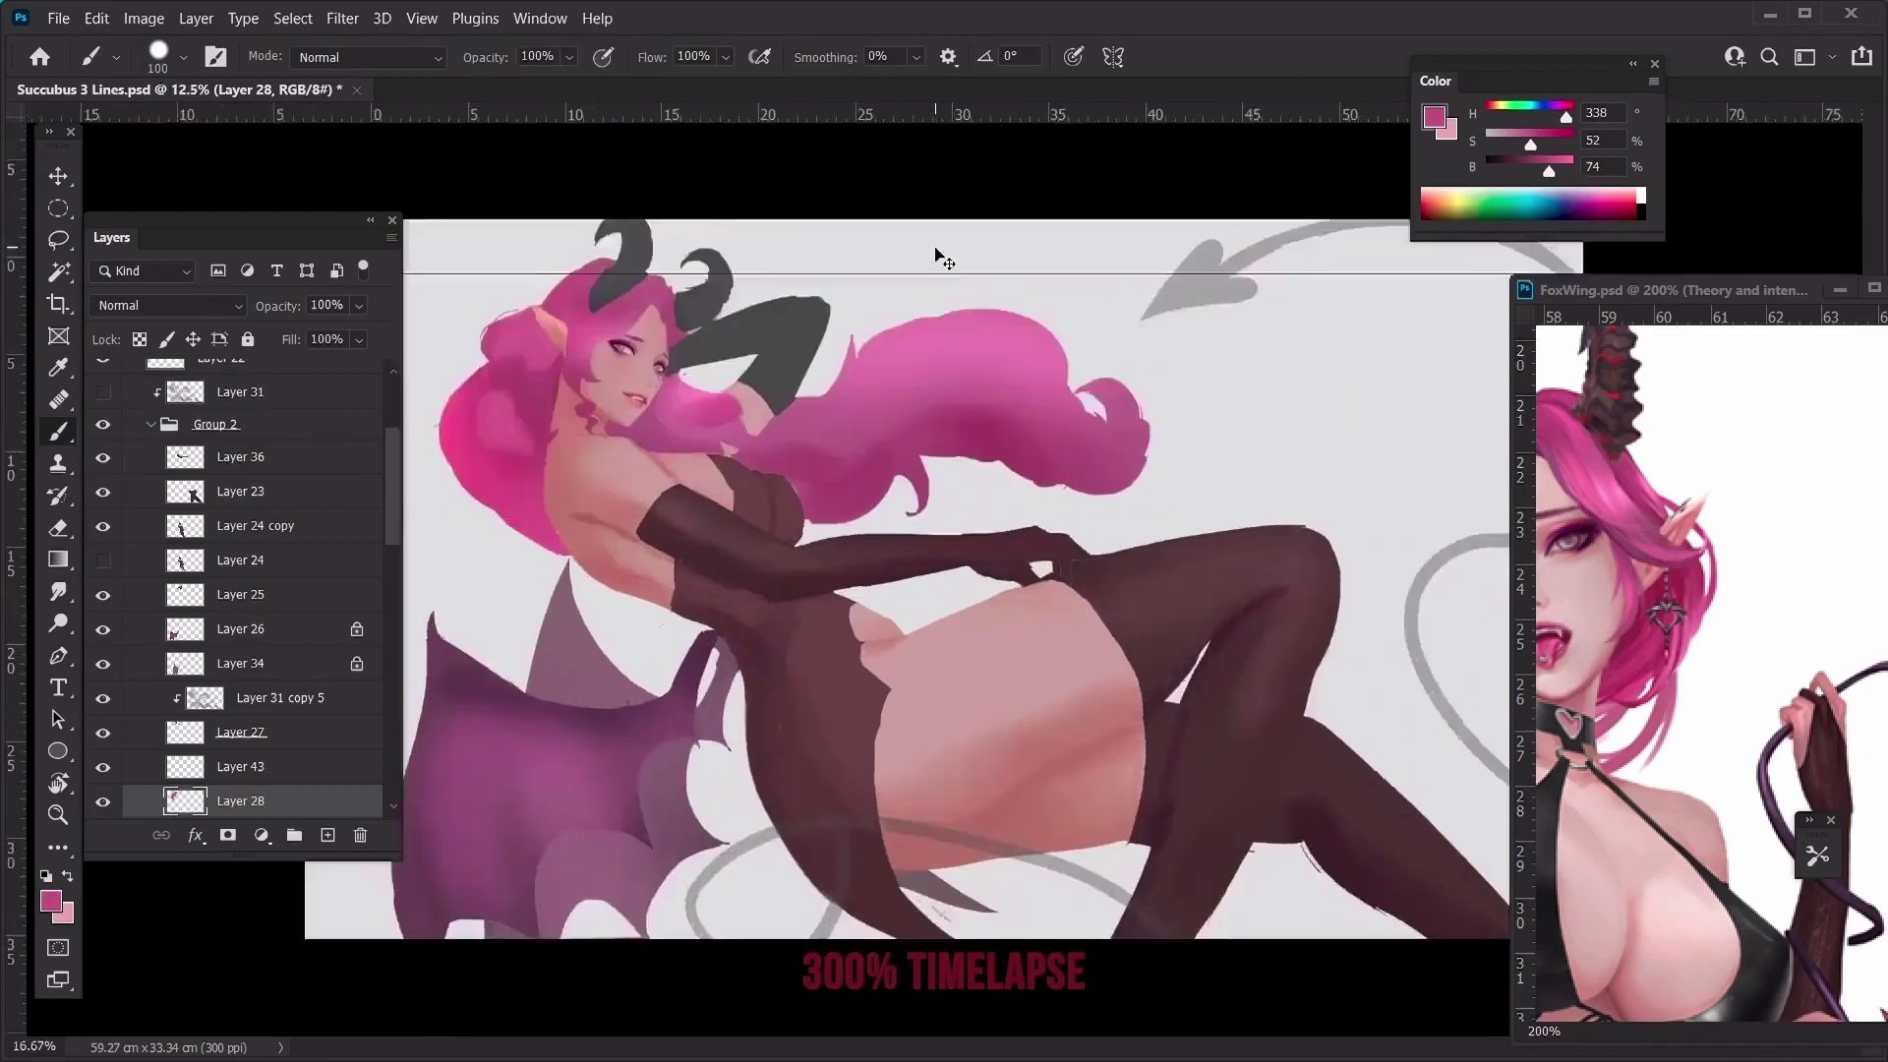
# Add loose hair strands beside the far cheek on Layer 35 with sampled dark pink (H 341, S 59, B 65)
pyautogui.press('l')
pyautogui.moveTo(809, 324)
pyautogui.mouseDown()
pyautogui.moveTo(880, 330)
pyautogui.moveTo(944, 432)
pyautogui.moveTo(884, 354)
pyautogui.mouseUp()
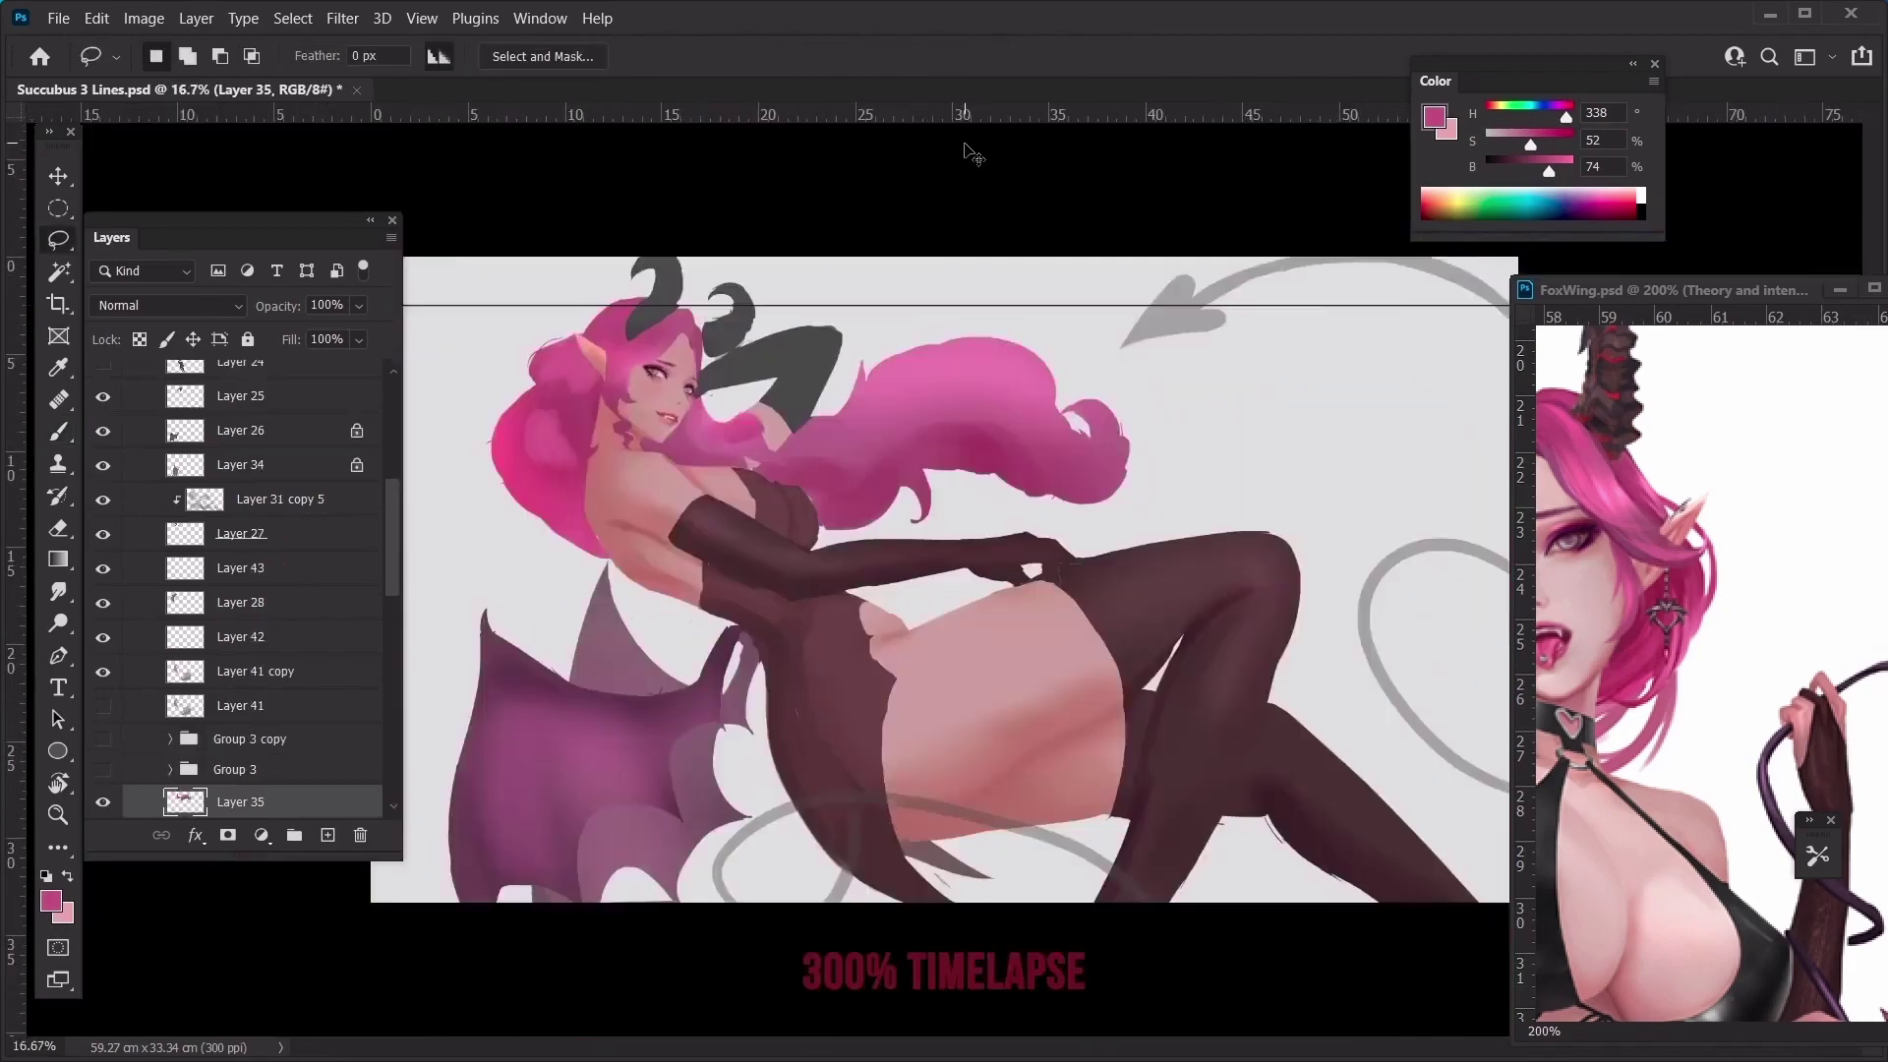
pyautogui.hotkey('ctrl', '+')
pyautogui.hotkey('ctrl', '+')
pyautogui.moveTo(404, 210)
pyautogui.mouseDown()
pyautogui.moveTo(802, 590)
pyautogui.moveTo(954, 645)
pyautogui.mouseUp()
pyautogui.press('b')
pyautogui.keyDown('alt'); pyautogui.click(919, 668); pyautogui.keyUp('alt')
pyautogui.moveTo(914, 514)
pyautogui.mouseDown()
pyautogui.moveTo(928, 565)
pyautogui.moveTo(898, 532)
pyautogui.mouseUp()
pyautogui.keyDown('alt'); pyautogui.click(702, 626); pyautogui.keyUp('alt')
pyautogui.press(']')
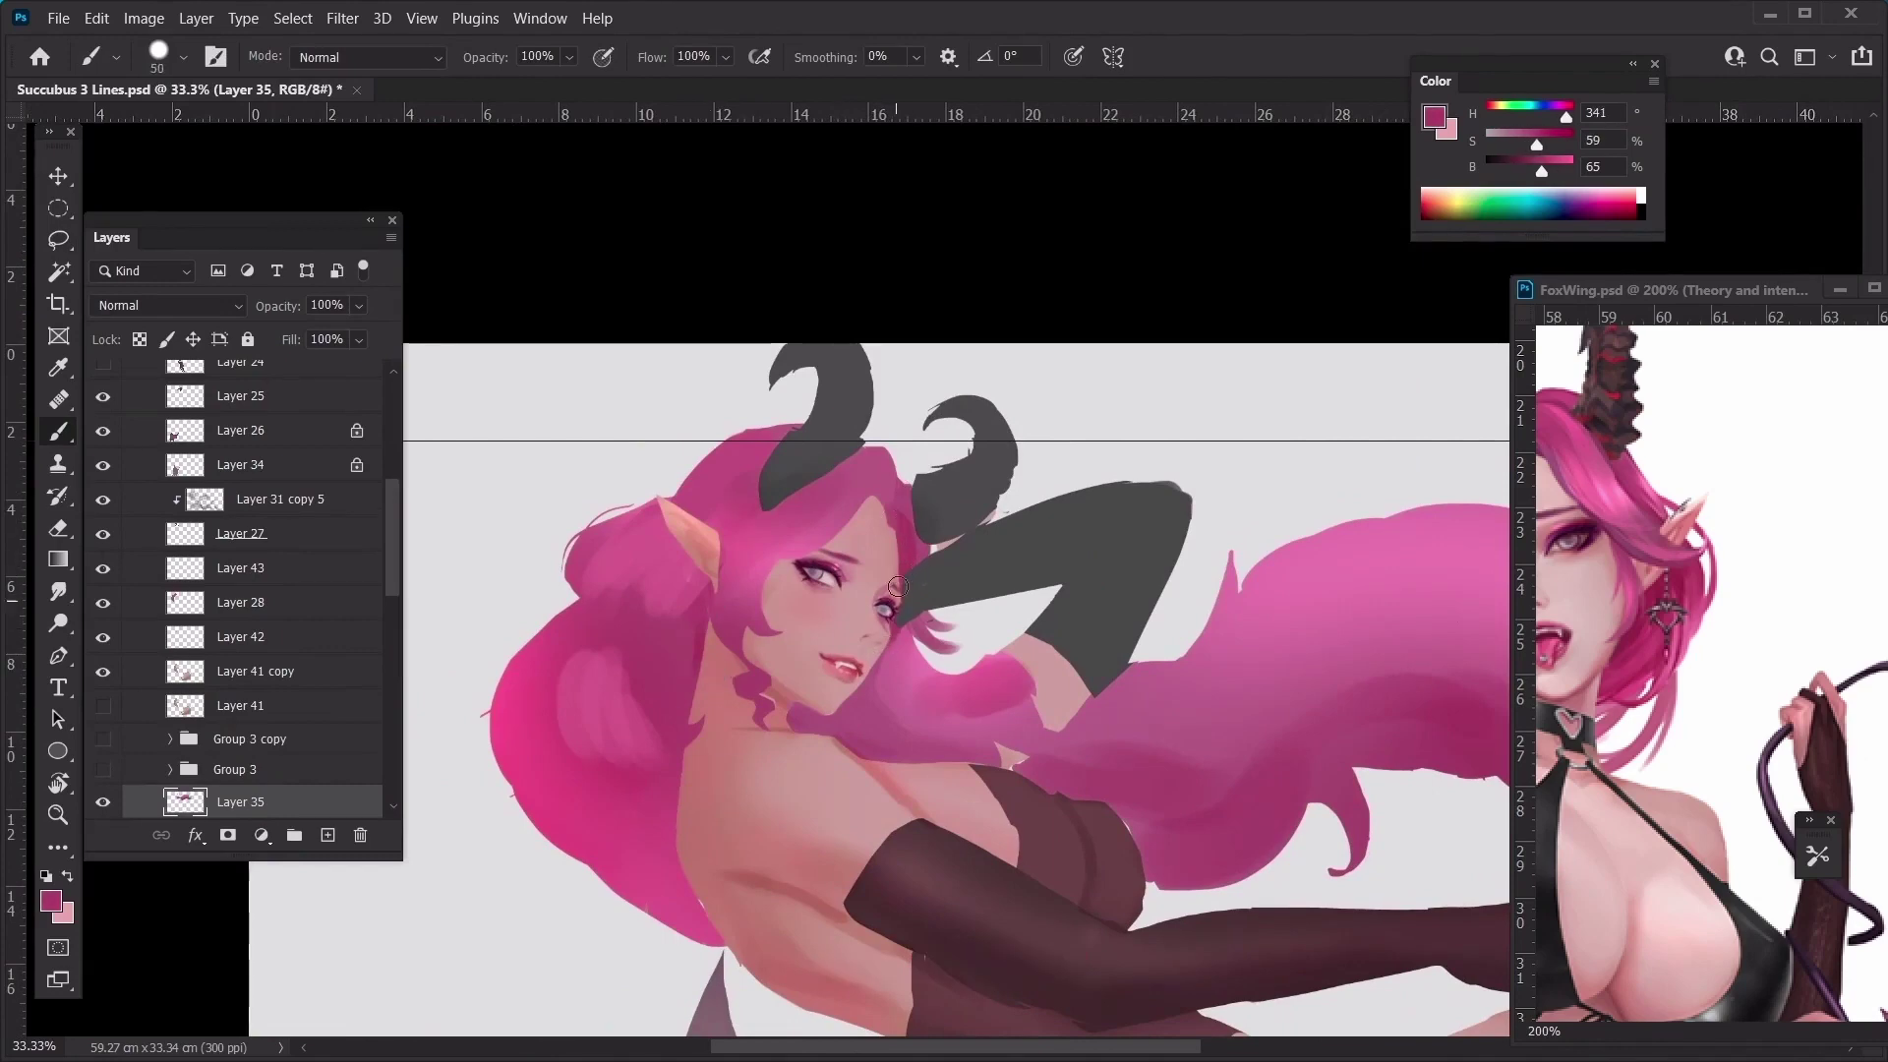
# Deepen the hair behind the far cheek and jaw with dark pink strokes, enlarging the brush to 150 px
pyautogui.moveTo(888, 644)
pyautogui.mouseDown()
pyautogui.moveTo(894, 702)
pyautogui.moveTo(920, 726)
pyautogui.mouseUp()
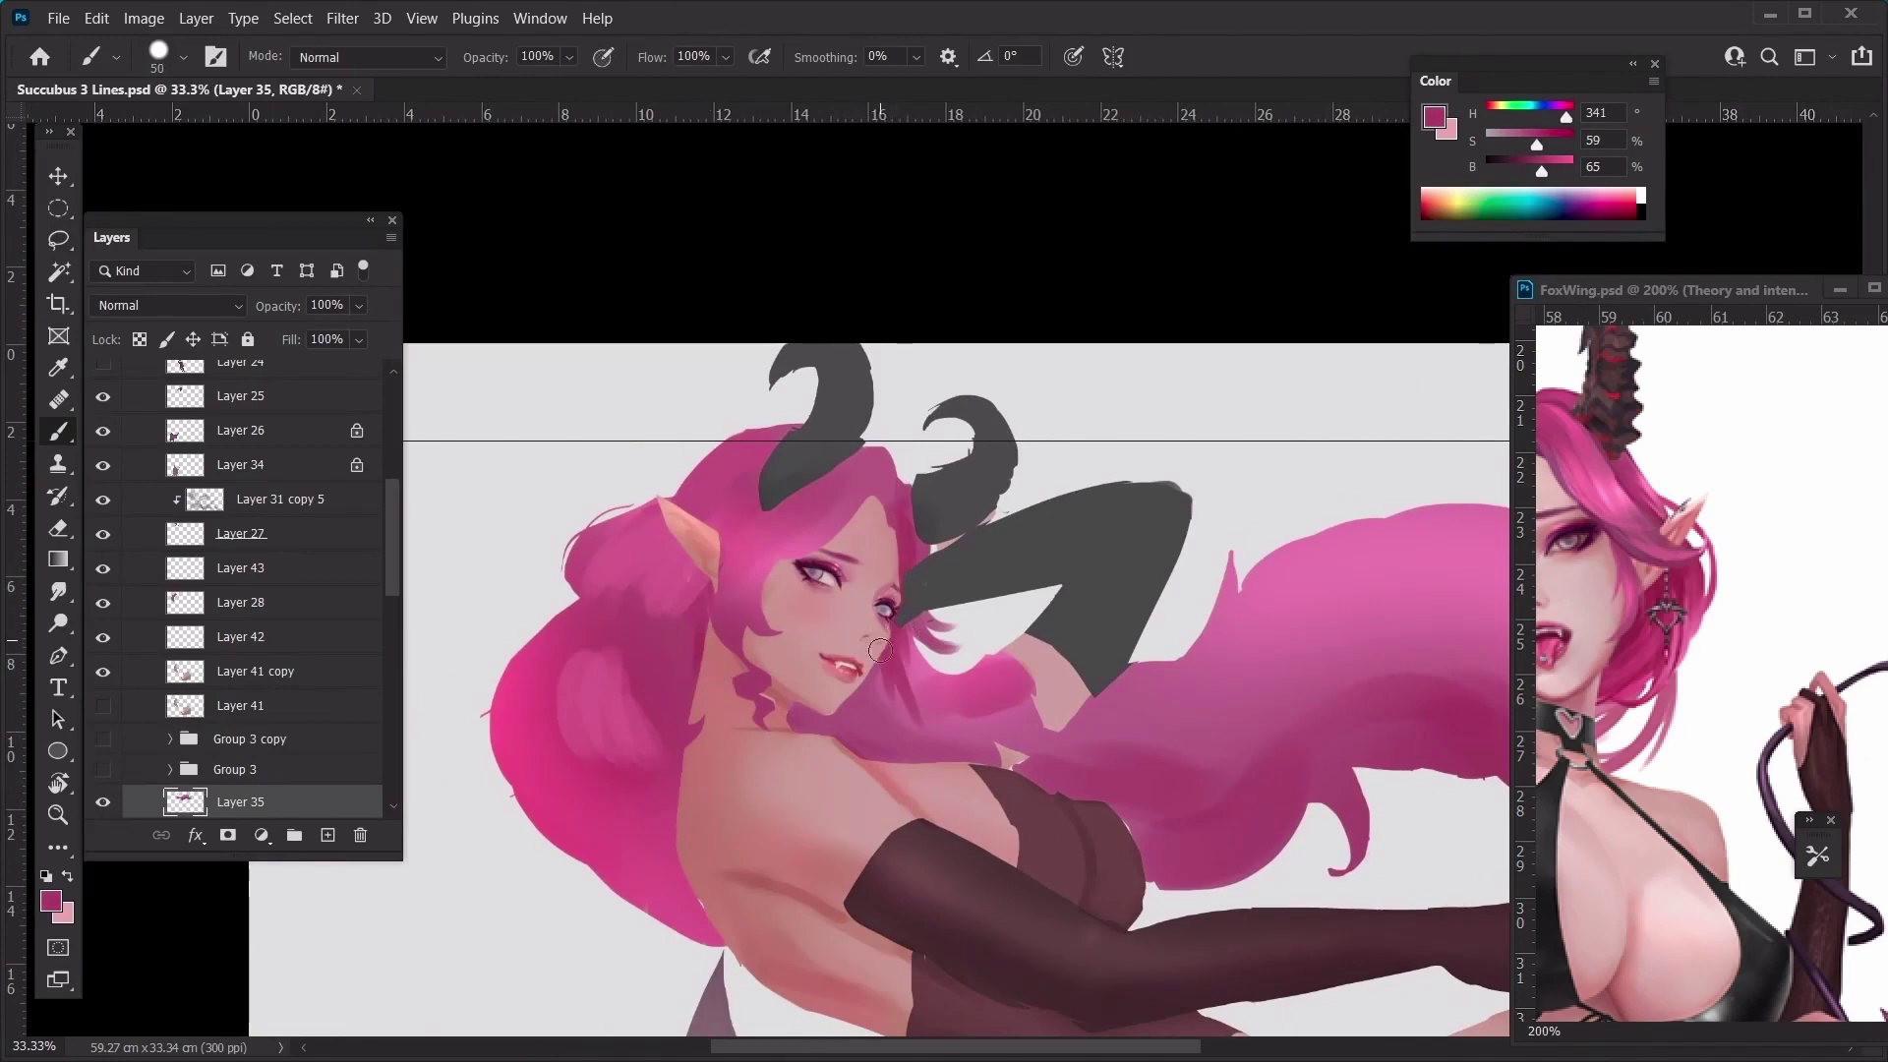
pyautogui.press(']')
pyautogui.press(']')
pyautogui.press(']')
pyautogui.press(']')
pyautogui.press(']')
pyautogui.press(']')
pyautogui.moveTo(872, 634); pyautogui.dragTo(928, 741)
pyautogui.press(']')
pyautogui.press(']')
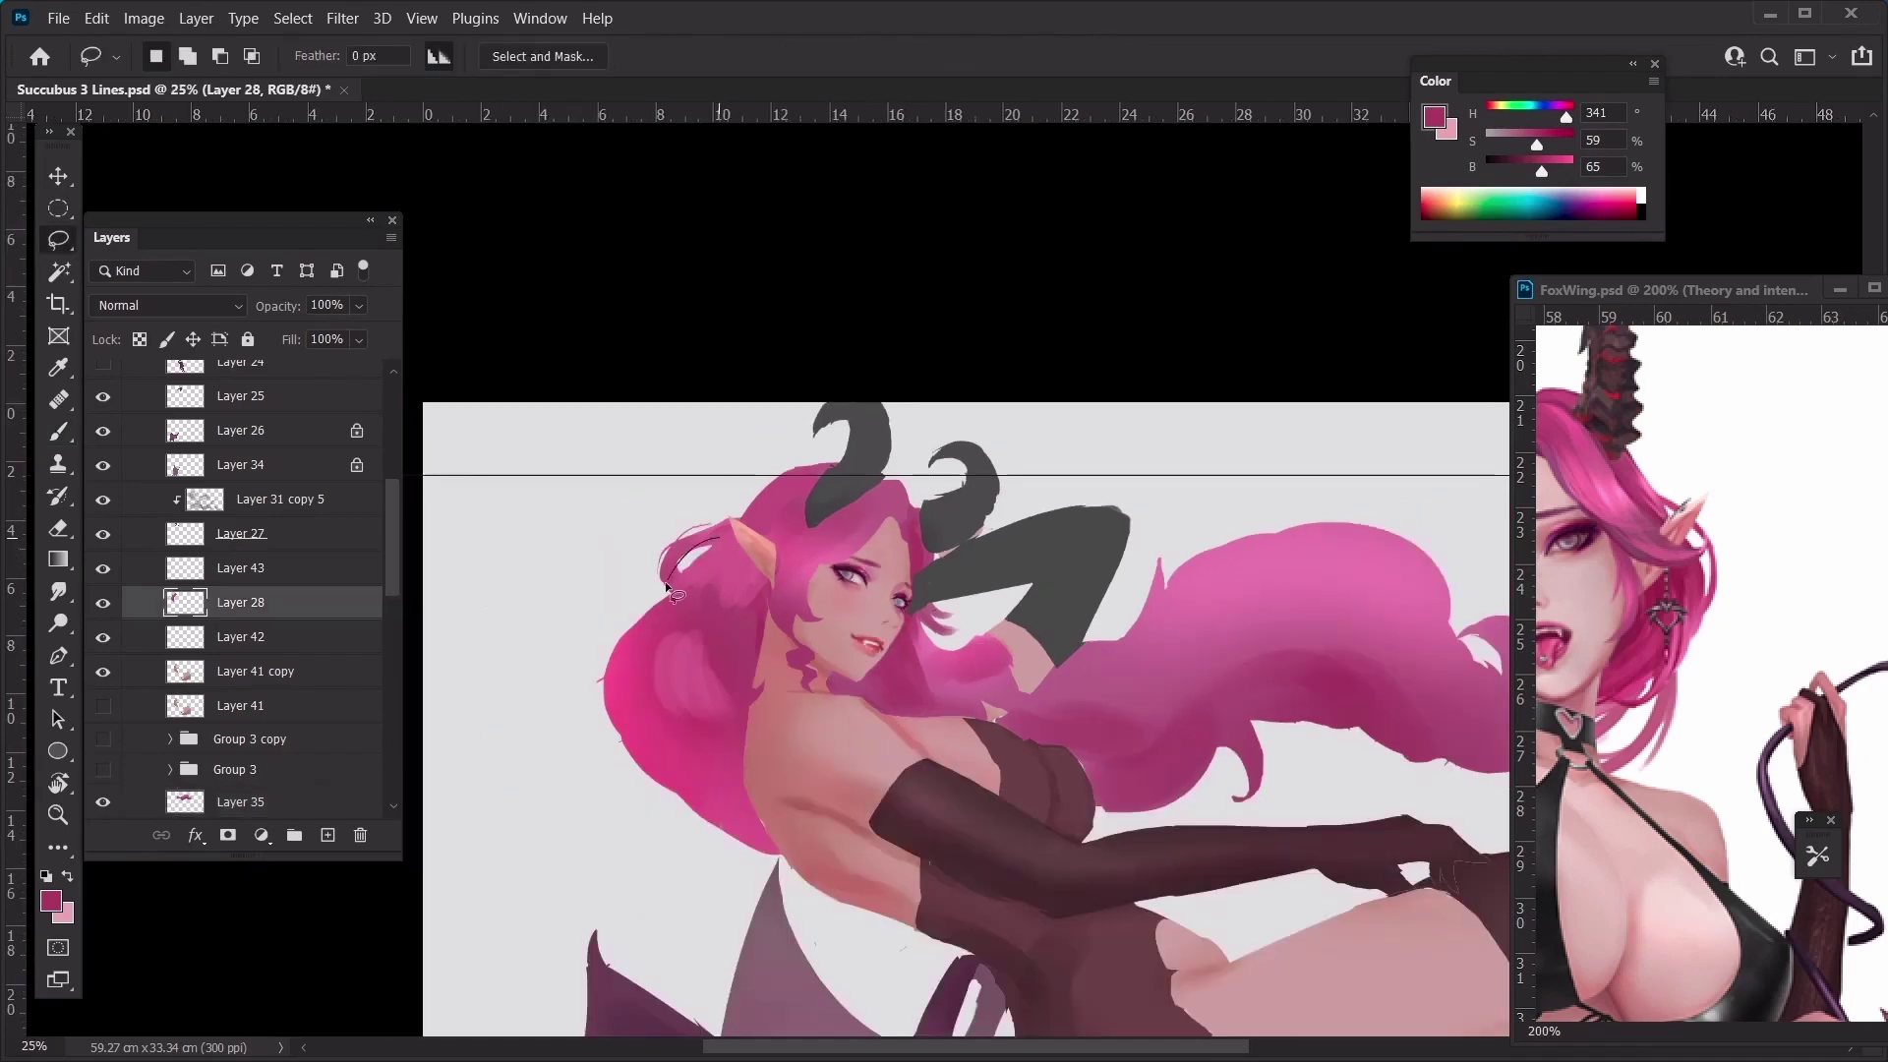
# Refine the outer hair lock behind the ear on Layer 28 within a lassoed area
pyautogui.moveTo(674, 582)
pyautogui.mouseDown()
pyautogui.moveTo(702, 547)
pyautogui.moveTo(724, 552)
pyautogui.moveTo(676, 586)
pyautogui.mouseUp()
pyautogui.hotkey('ctrl', 'd')
pyautogui.press('b')
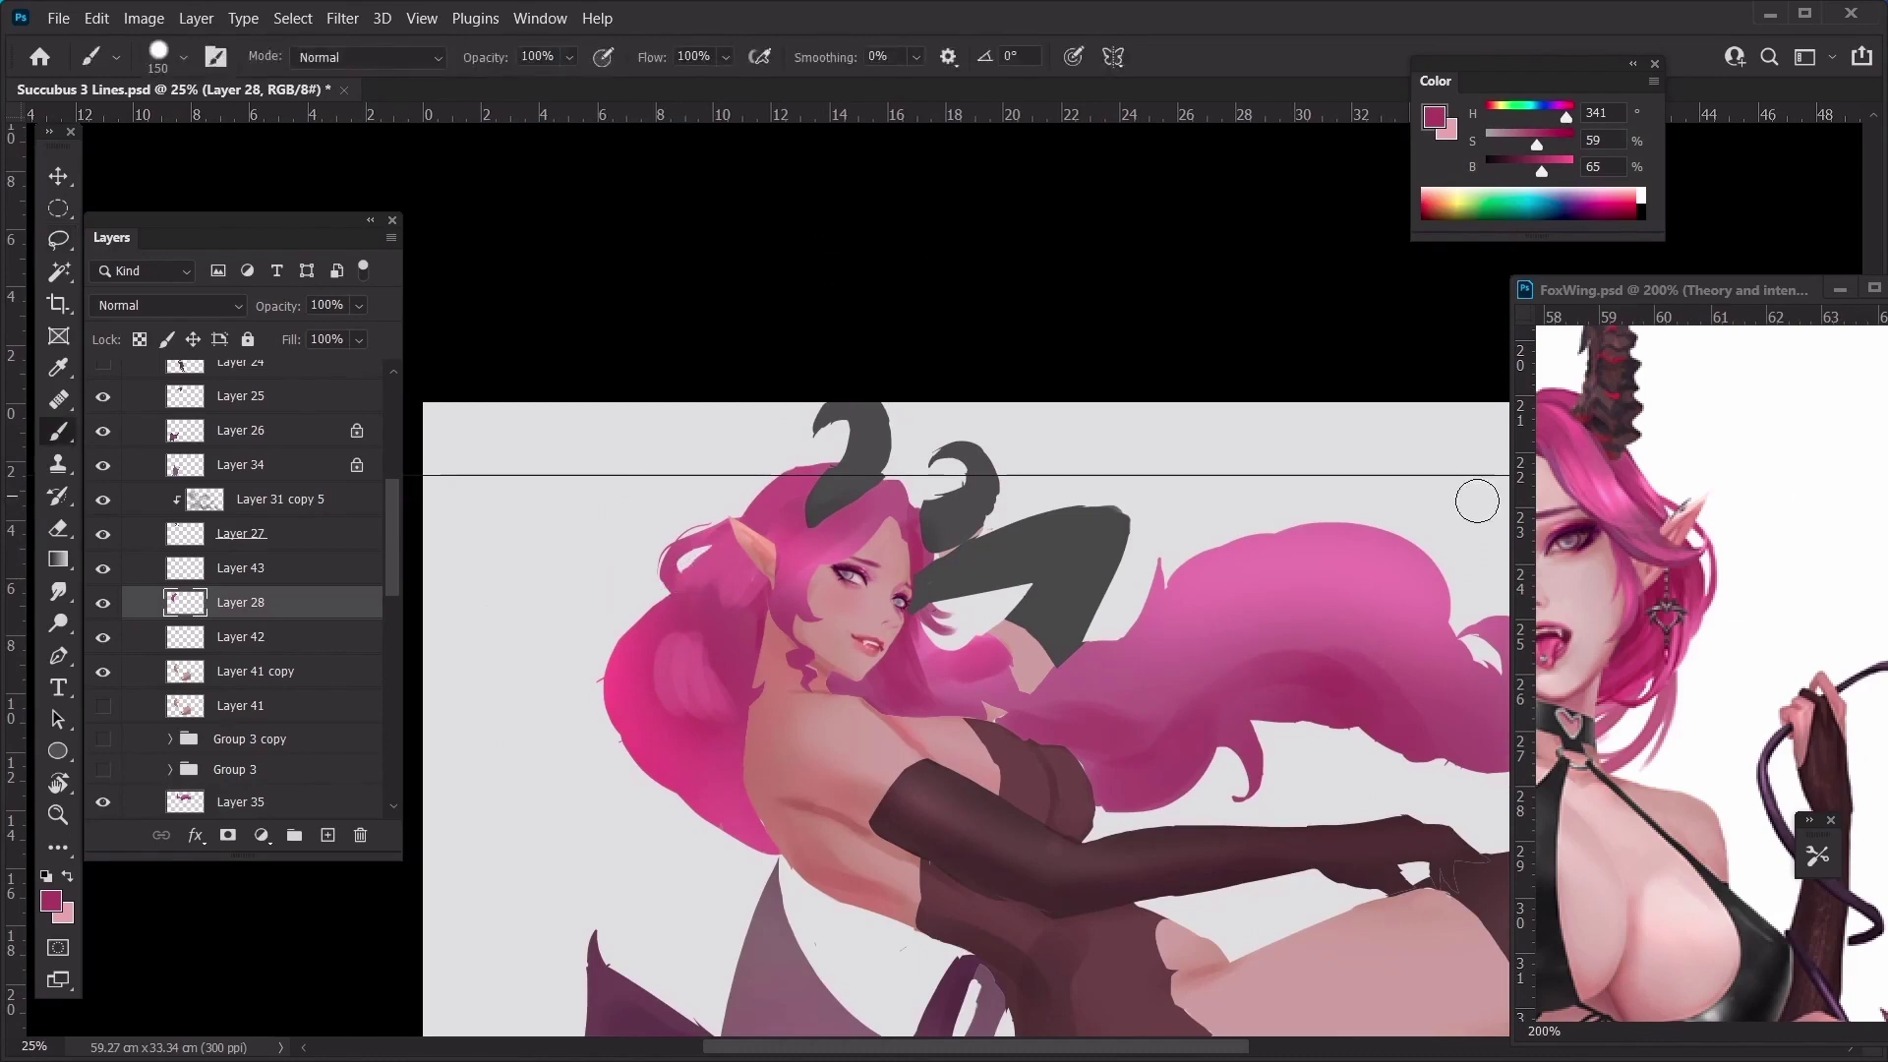
pyautogui.scroll(-3, 1086, 477)
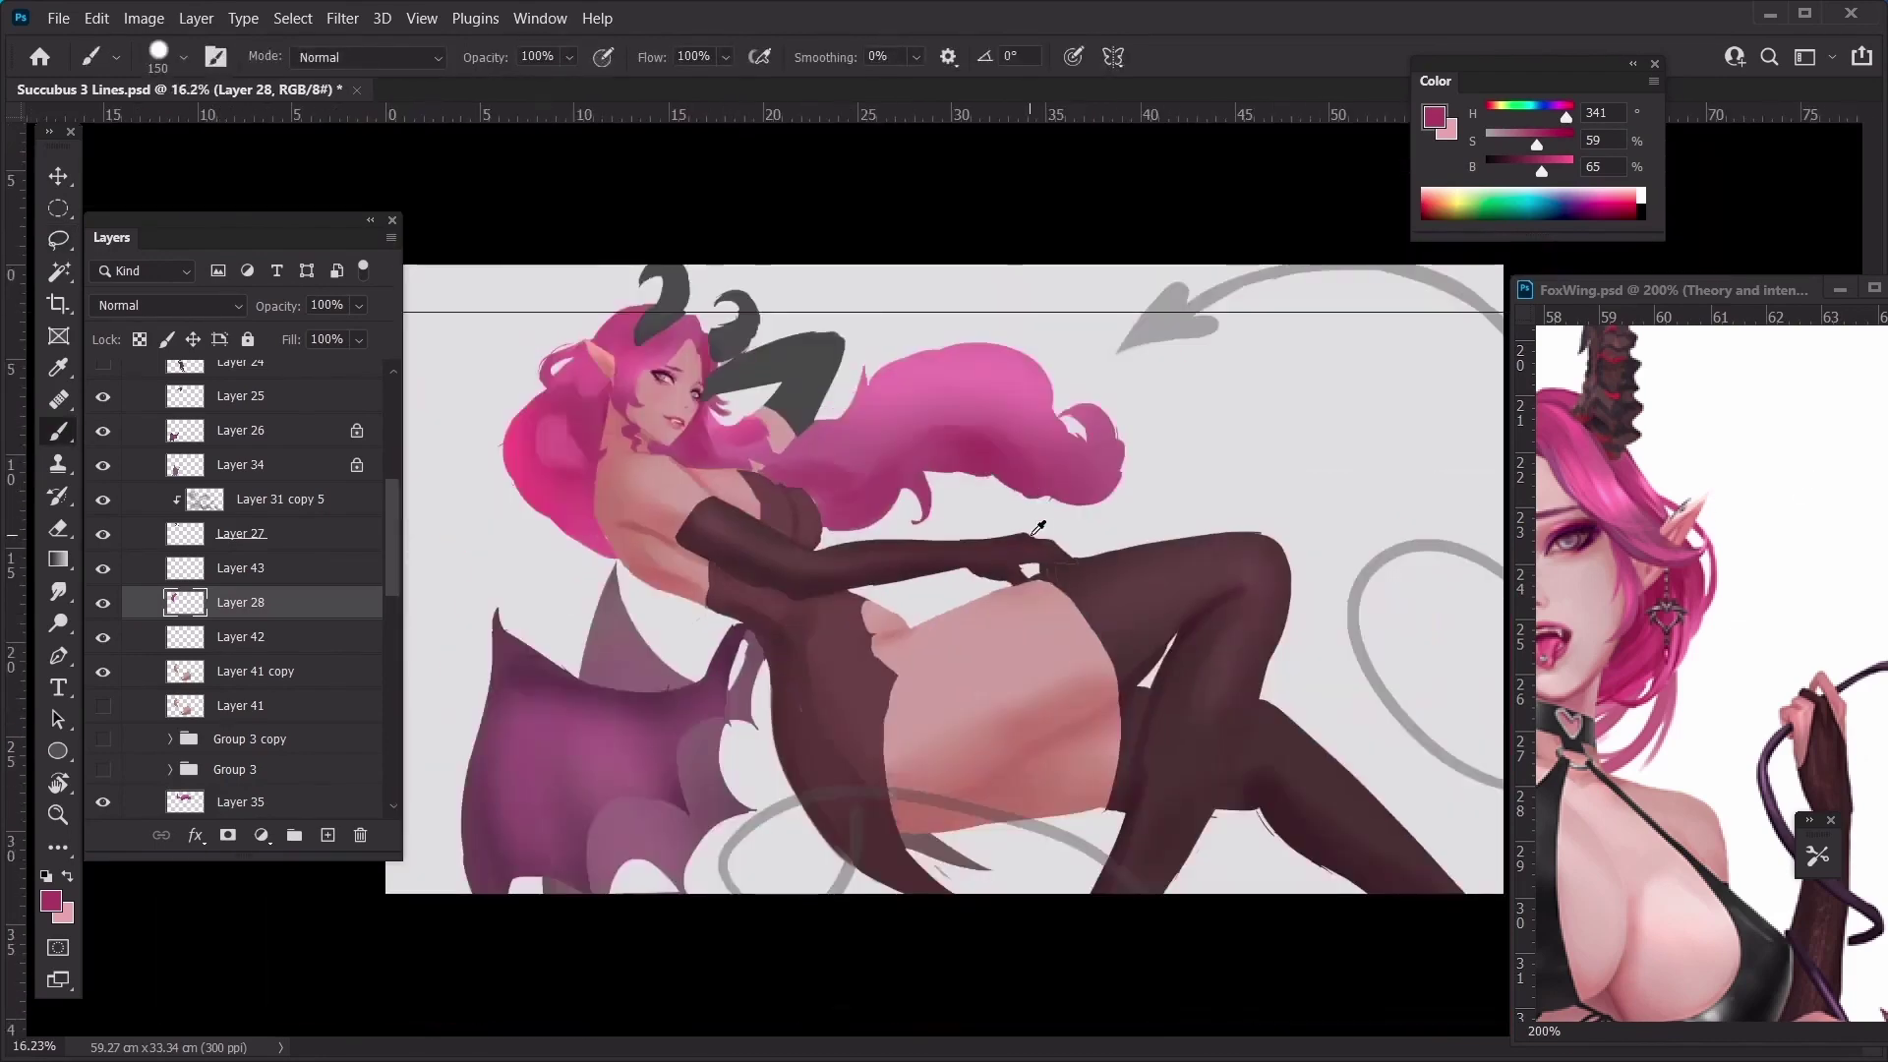
pyautogui.scroll(1, 984, 551)
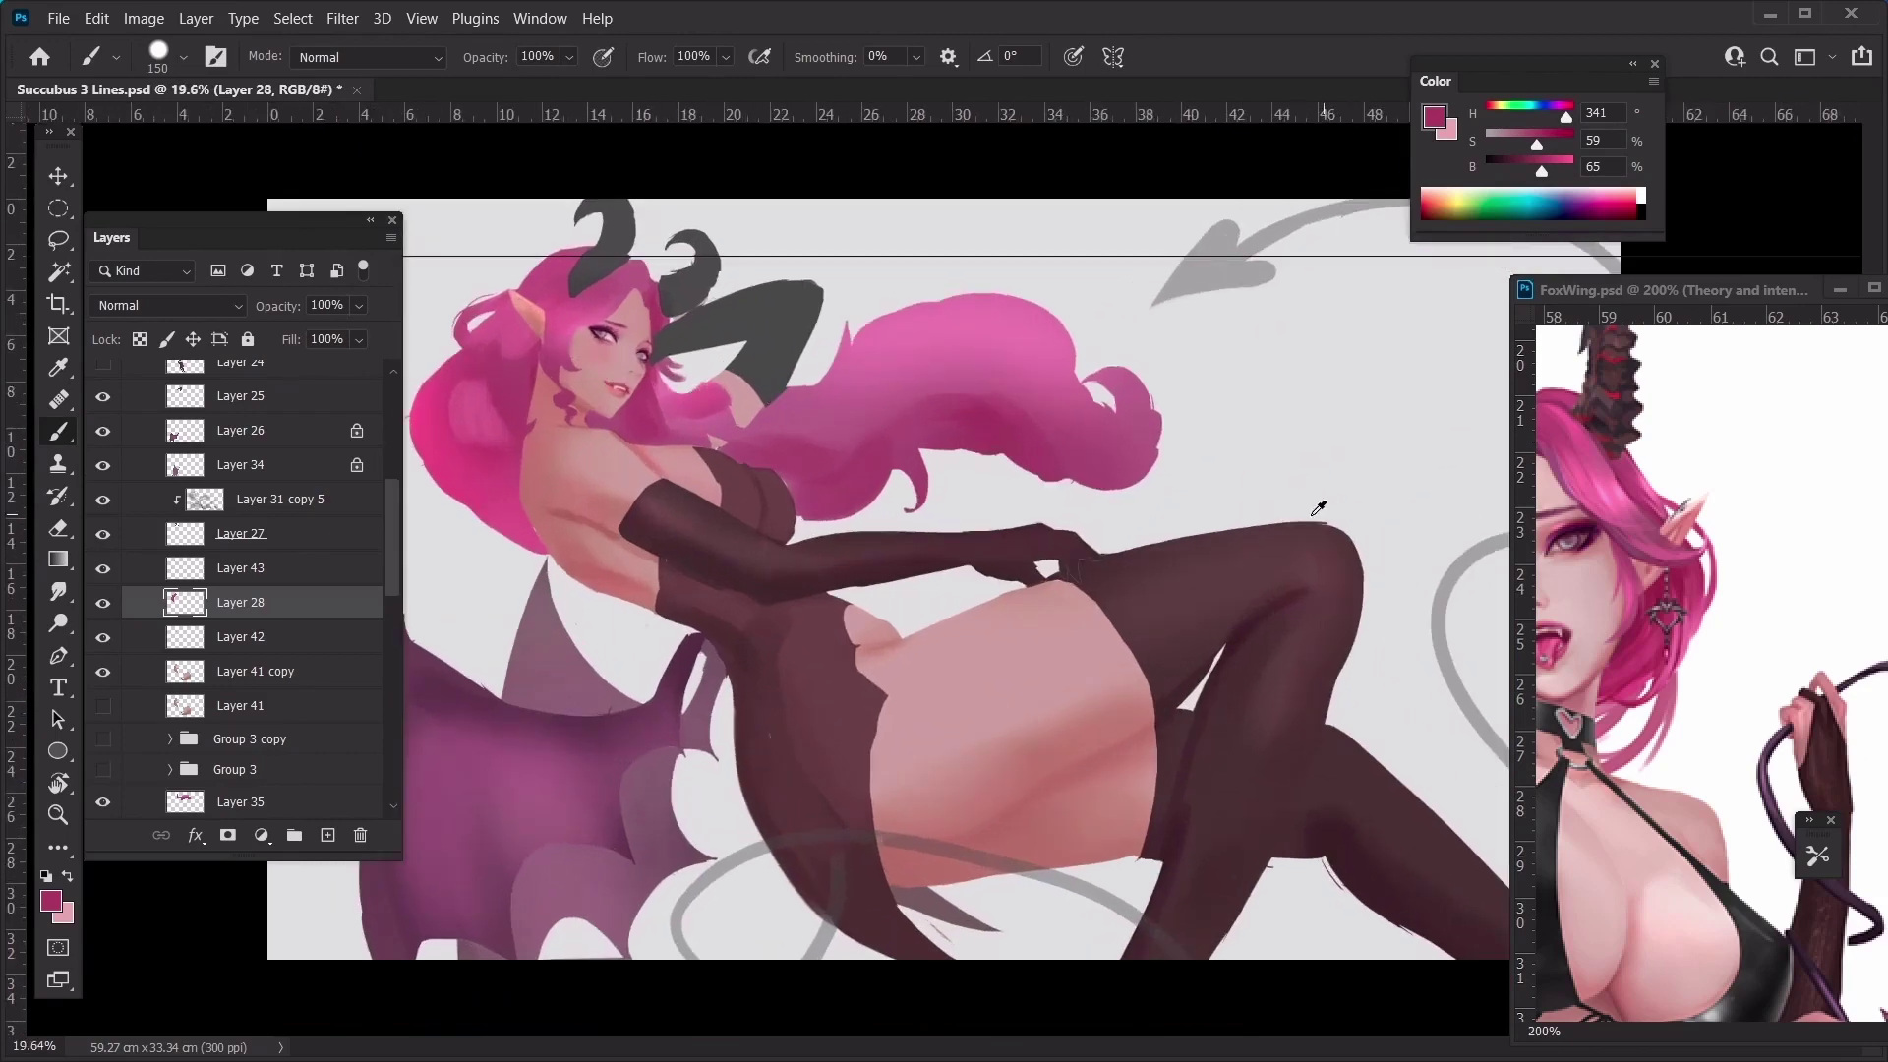